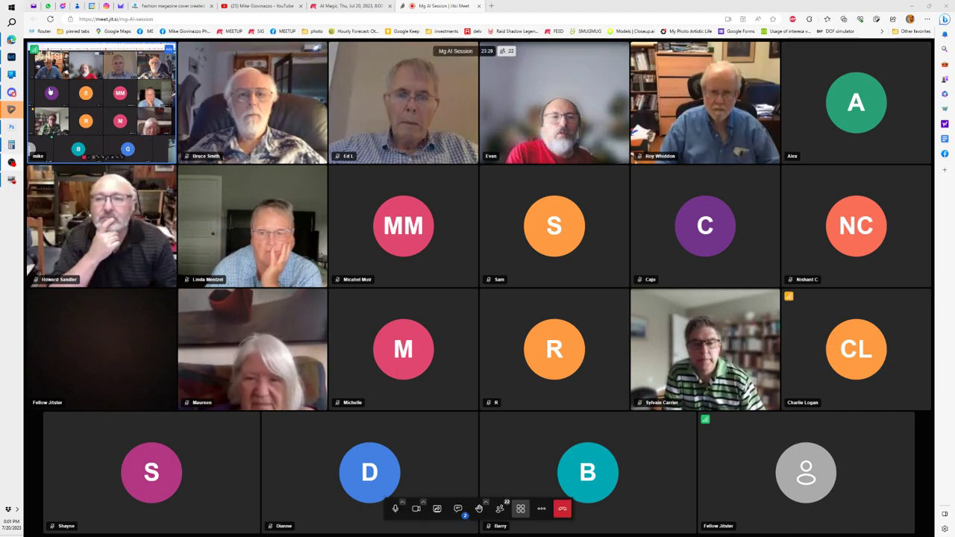
Step: Switch to Lightroom Classic and set the photo filter from PSD / TIFF only to Filters Off
{"action": "left_click", "coordinate": [11, 57]}
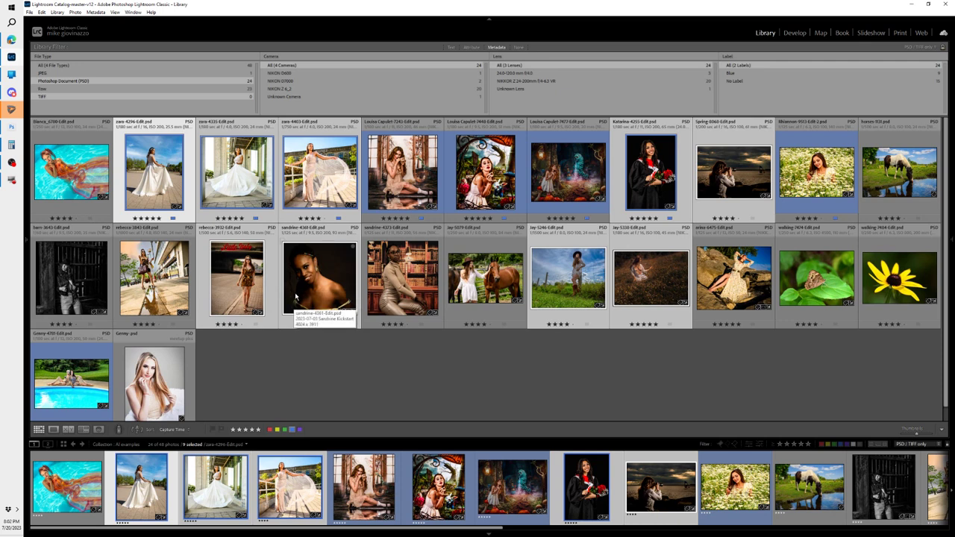
{"action": "key", "text": "5"}
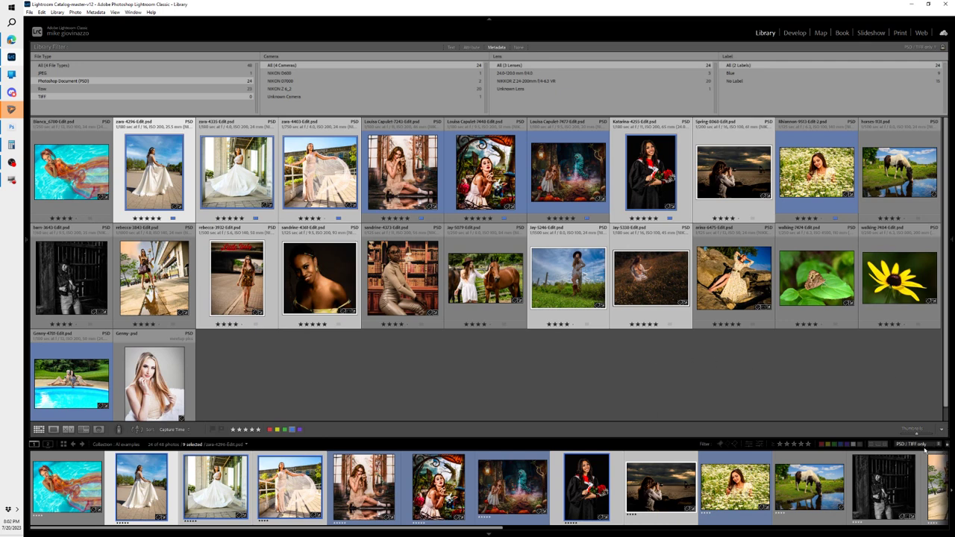
{"action": "left_click", "coordinate": [924, 446]}
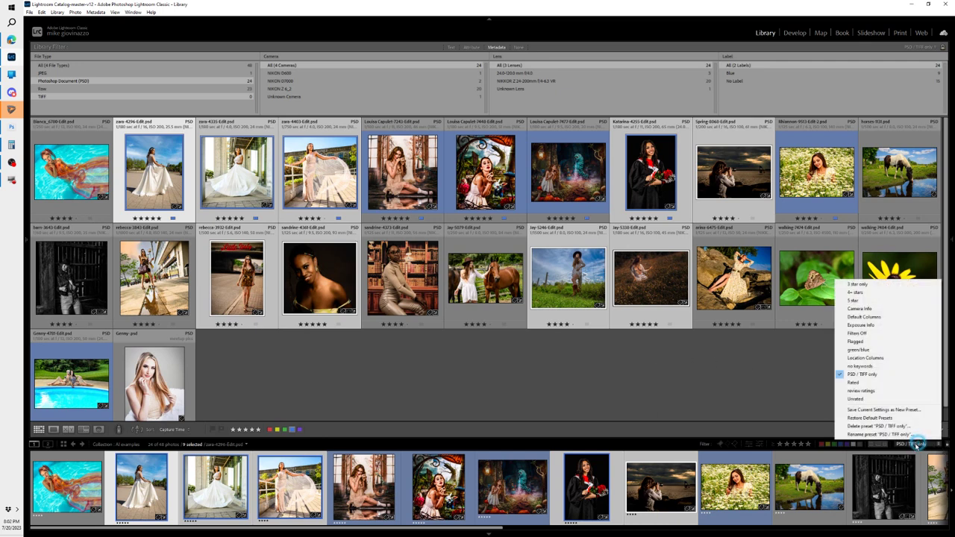
{"action": "left_click", "coordinate": [871, 336]}
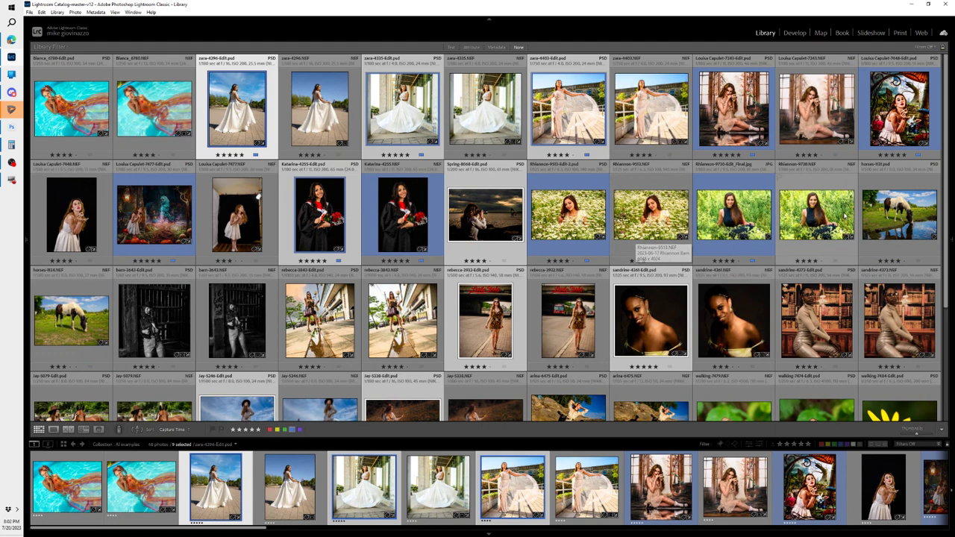
Step: View the horse photos enlarged and compare the black-and-white barn portrait's original with its edited version
{"action": "left_click", "coordinate": [78, 319]}
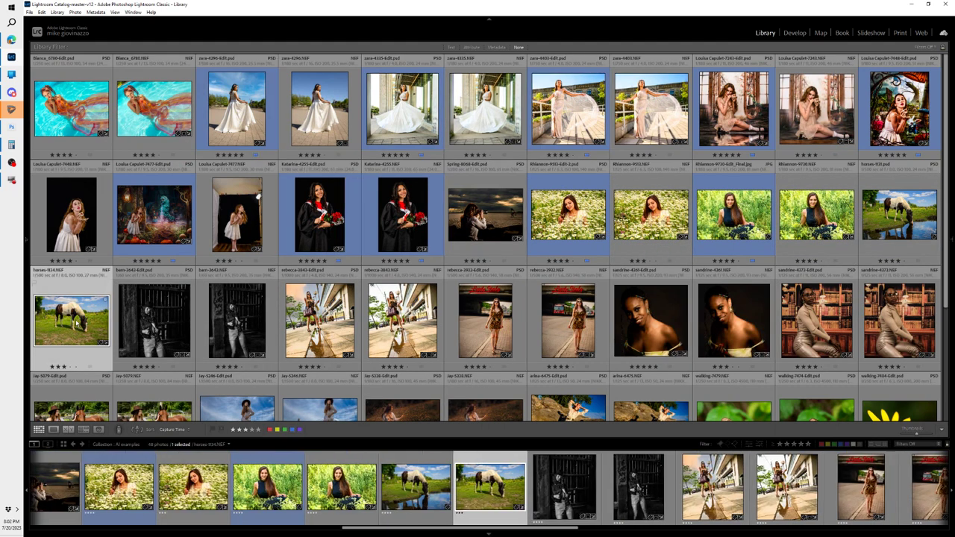
{"action": "key", "text": "e"}
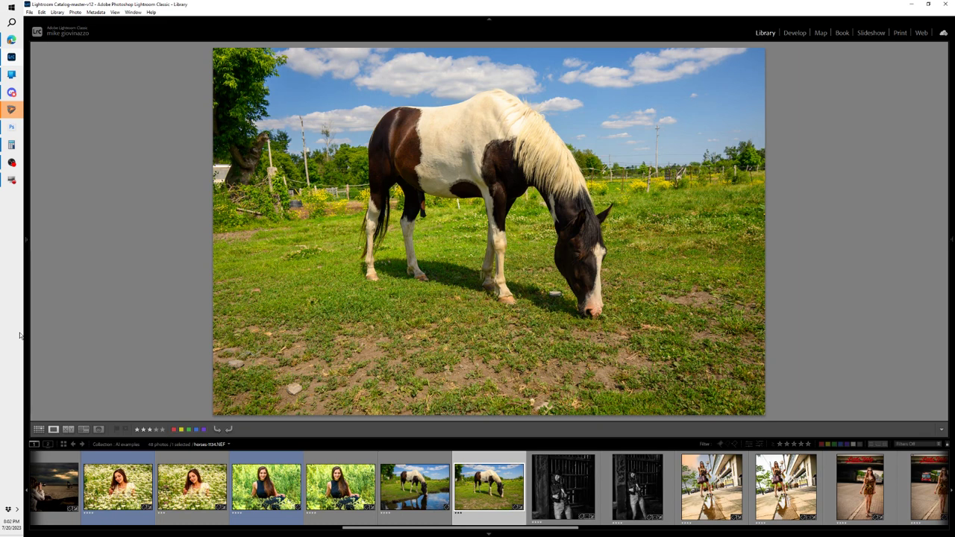
{"action": "key", "text": "Left"}
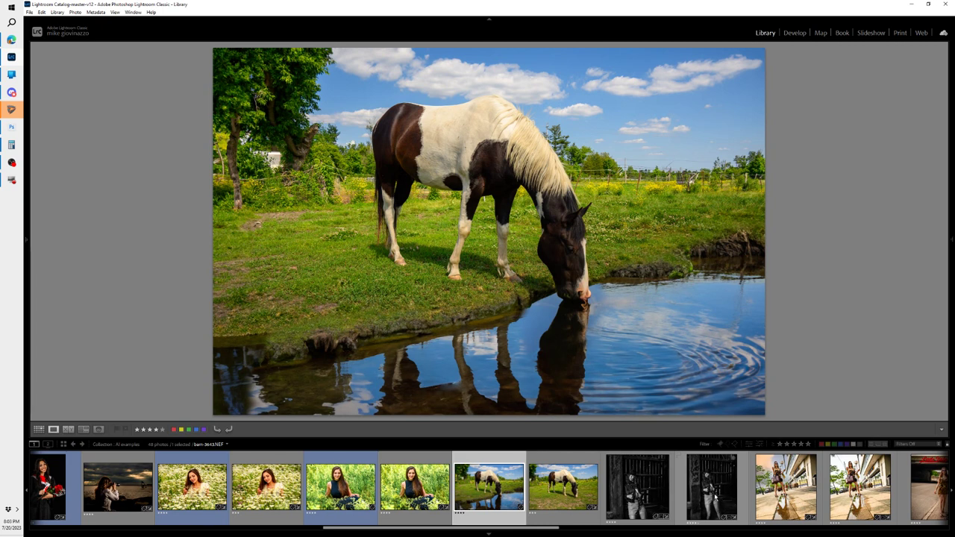
{"action": "left_click", "coordinate": [717, 495]}
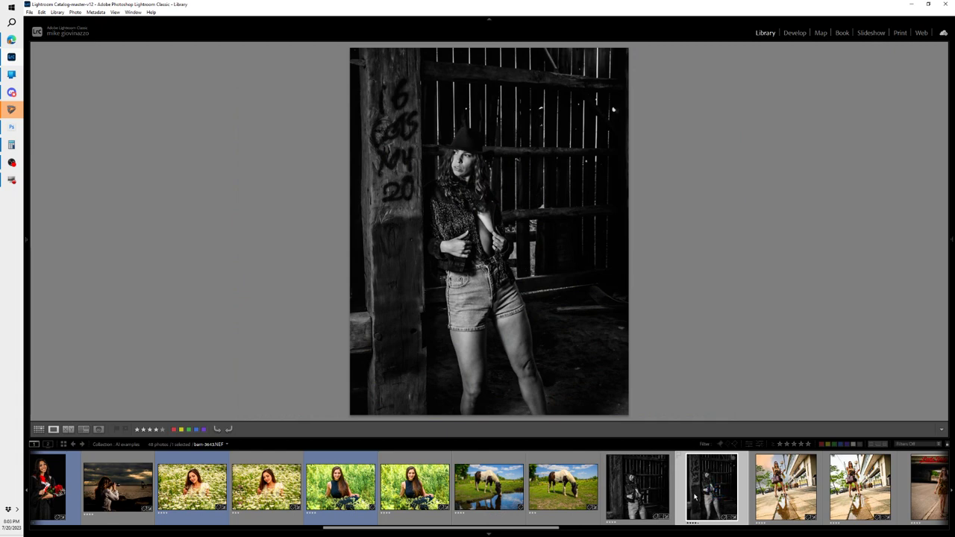
{"action": "left_click", "coordinate": [646, 500]}
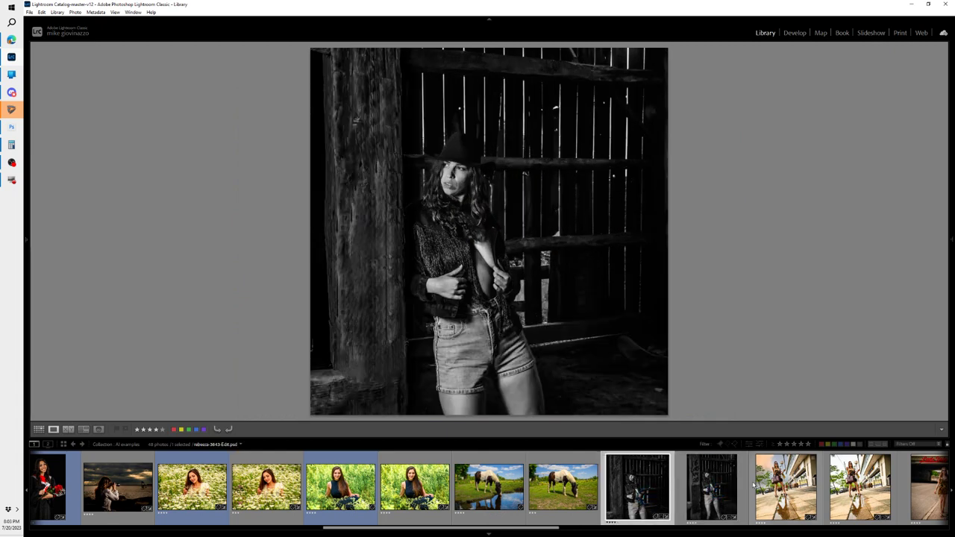
Step: Compare the edited and original versions of the sidewalk puddle portrait and the Little Italy underpass portrait
{"action": "left_click", "coordinate": [792, 479]}
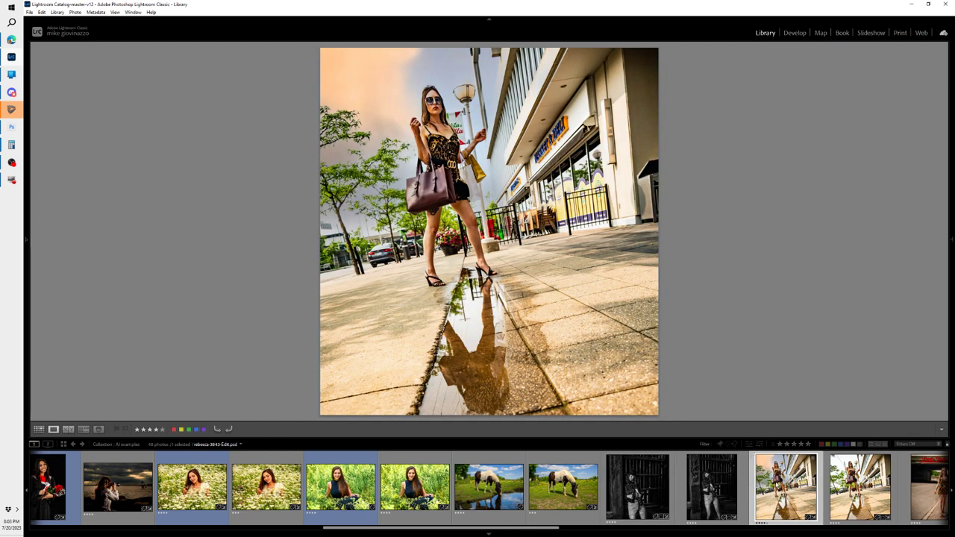
{"action": "left_click", "coordinate": [858, 489]}
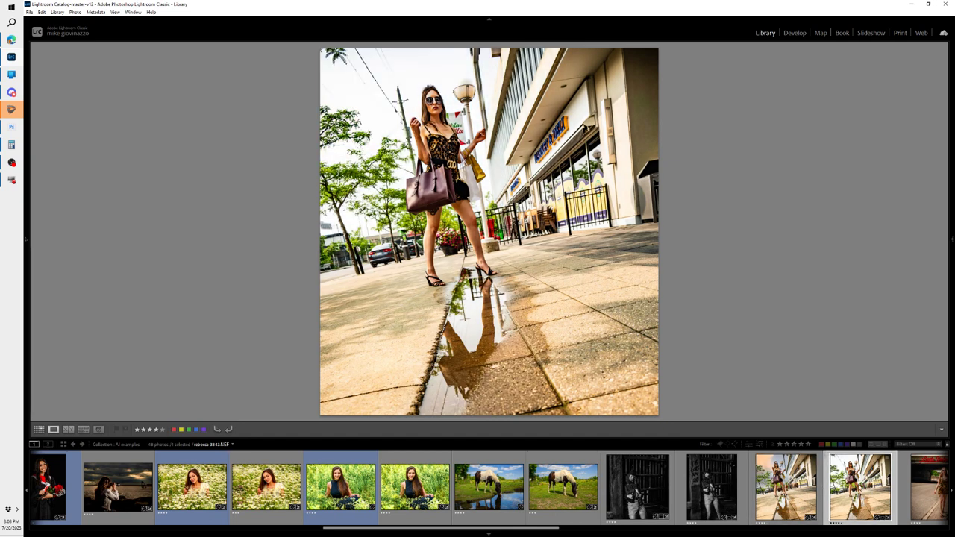
{"action": "left_click", "coordinate": [782, 492]}
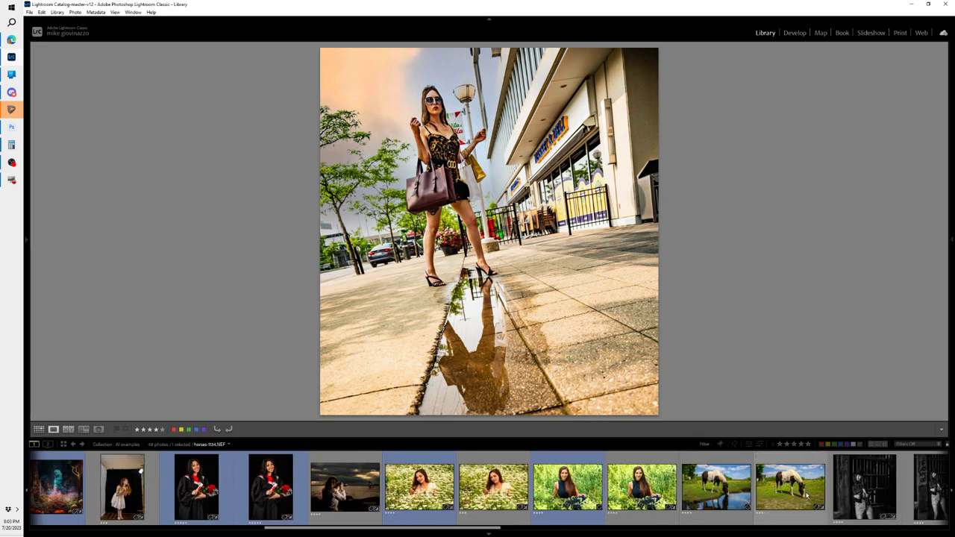
{"action": "scroll", "coordinate": [792, 498], "scroll_direction": "up", "scroll_amount": 3}
{"action": "scroll", "coordinate": [797, 499], "scroll_direction": "down", "scroll_amount": 6}
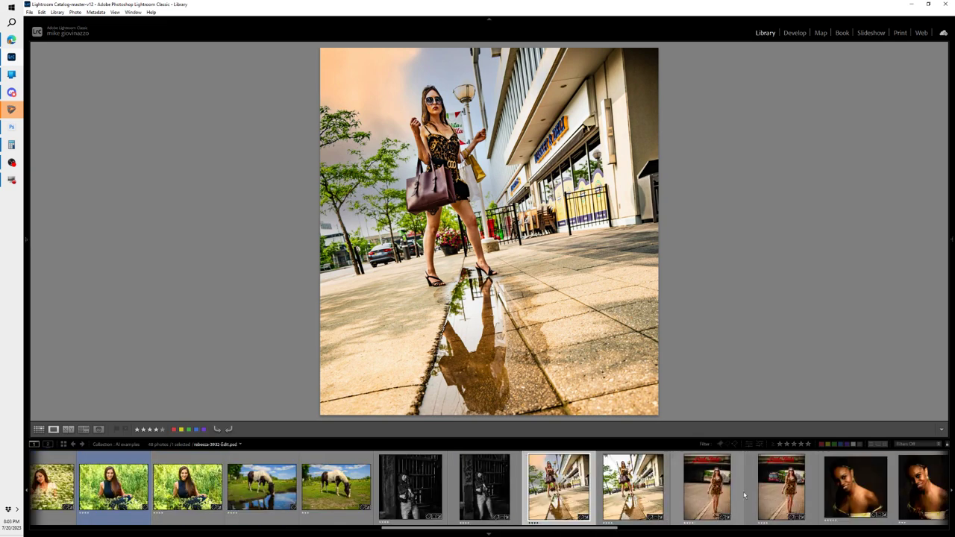
{"action": "left_click", "coordinate": [781, 489]}
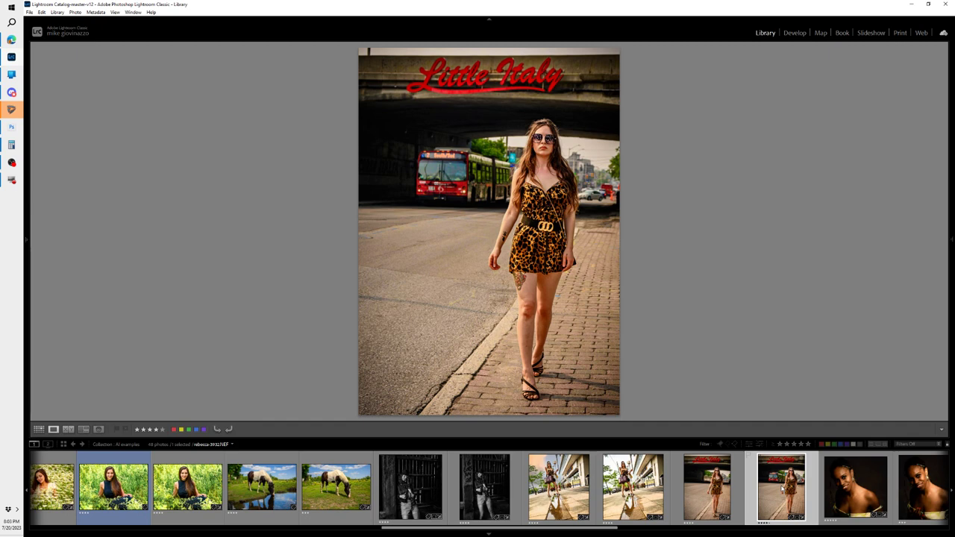
{"action": "left_click", "coordinate": [702, 489]}
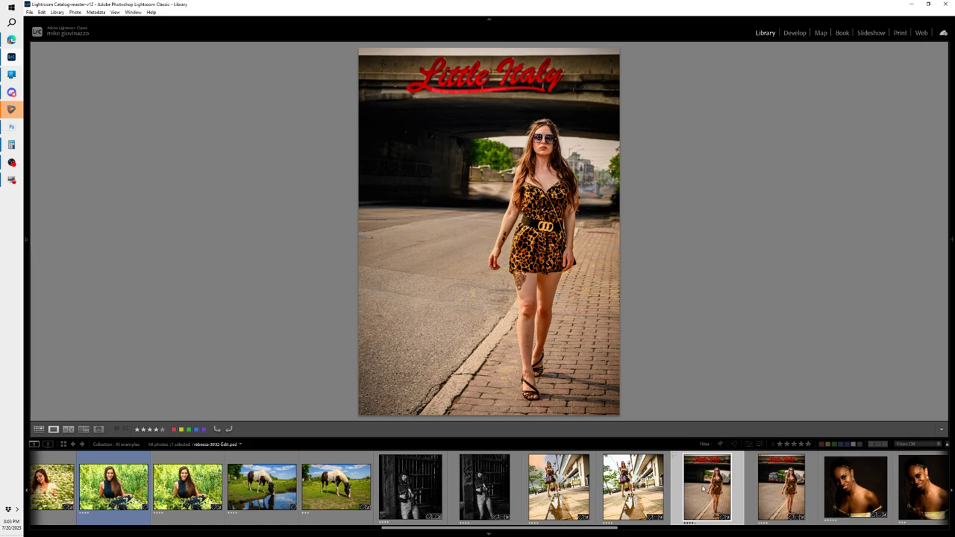
Step: Compare the black-backdrop portrait of the woman with the teacup against its edited fantasy-garden composite
{"action": "scroll", "coordinate": [604, 487], "scroll_direction": "up", "scroll_amount": 5}
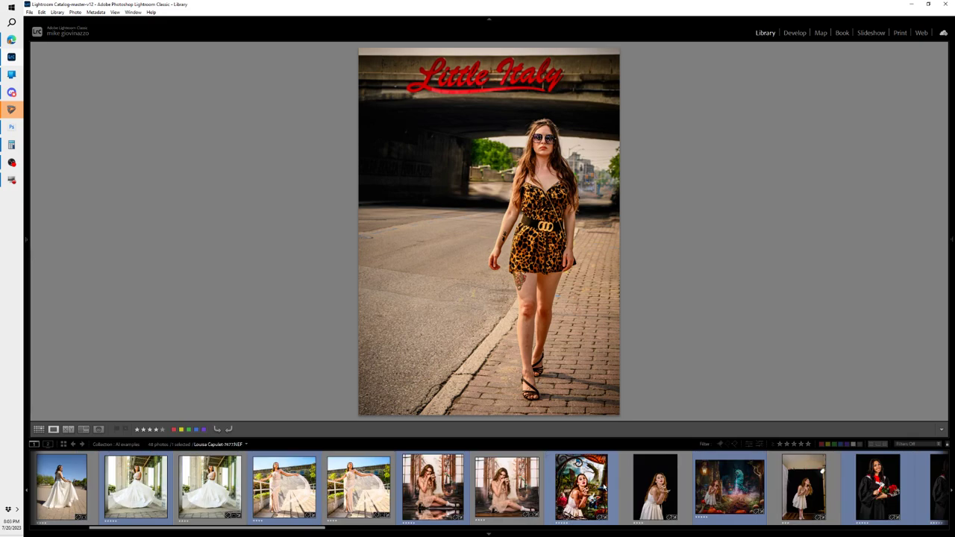
{"action": "scroll", "coordinate": [604, 486], "scroll_direction": "up", "scroll_amount": 2}
{"action": "scroll", "coordinate": [605, 483], "scroll_direction": "down", "scroll_amount": 5}
{"action": "scroll", "coordinate": [608, 480], "scroll_direction": "up", "scroll_amount": 4}
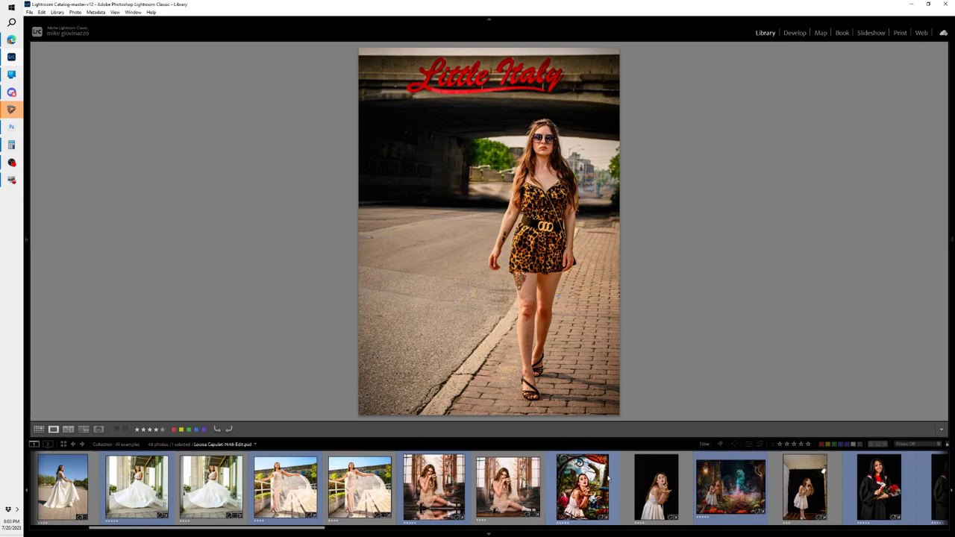
{"action": "left_click", "coordinate": [658, 491]}
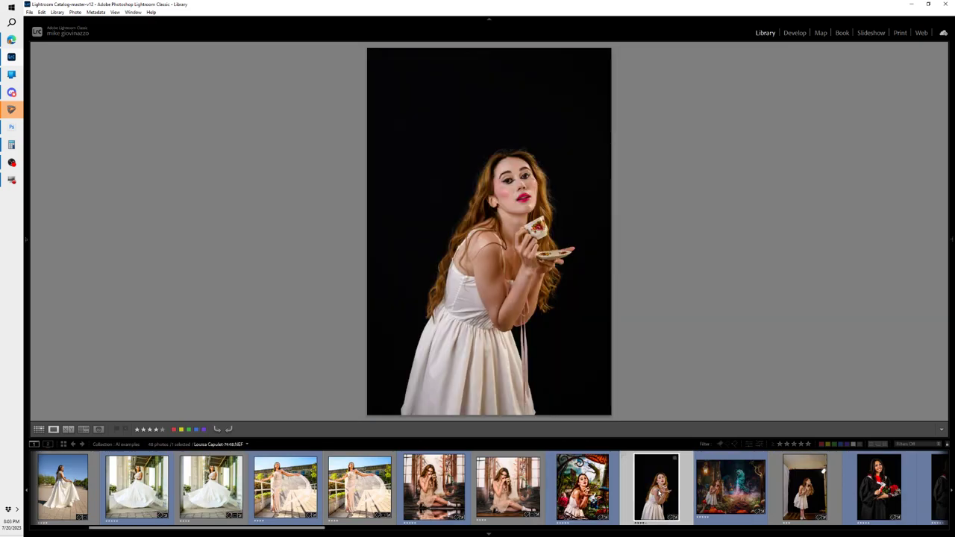
{"action": "left_click", "coordinate": [589, 488]}
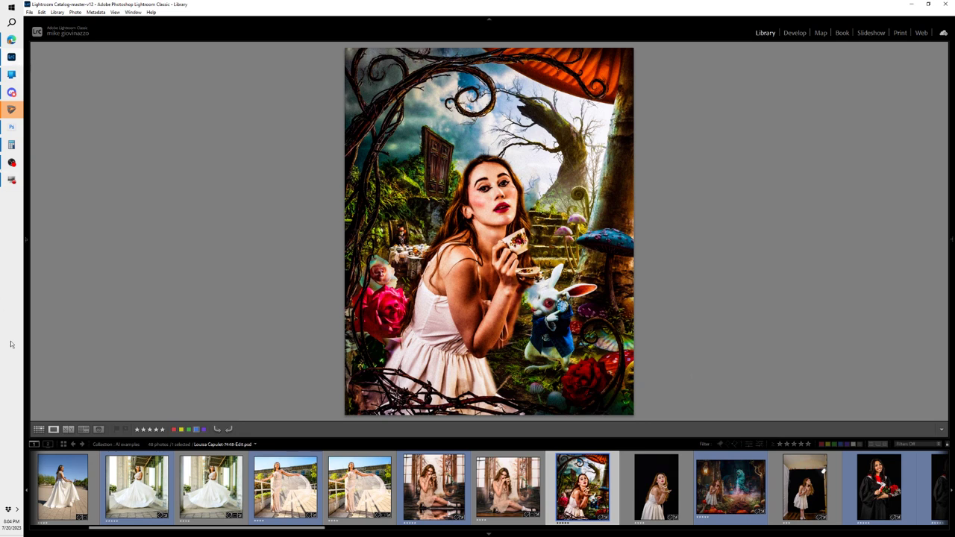
Step: Open Creative Cloud Desktop to check Photoshop (Beta) among the beta apps, and close its window
{"action": "left_click", "coordinate": [12, 6]}
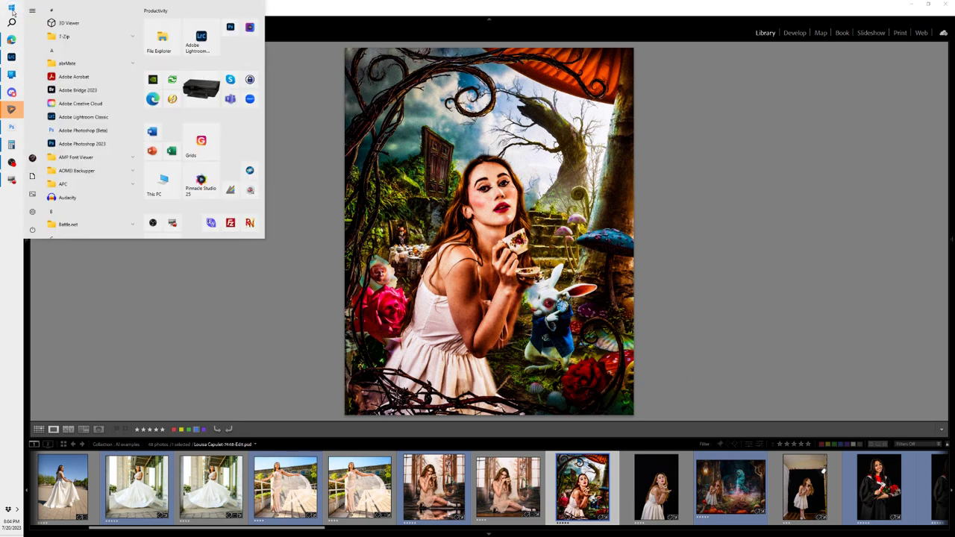
{"action": "left_click", "coordinate": [8, 510]}
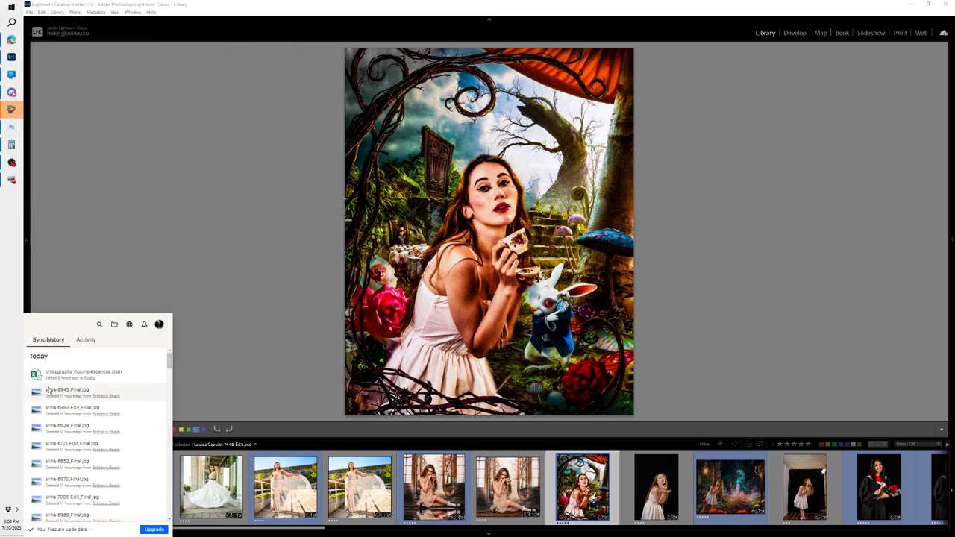
{"action": "left_click", "coordinate": [17, 510]}
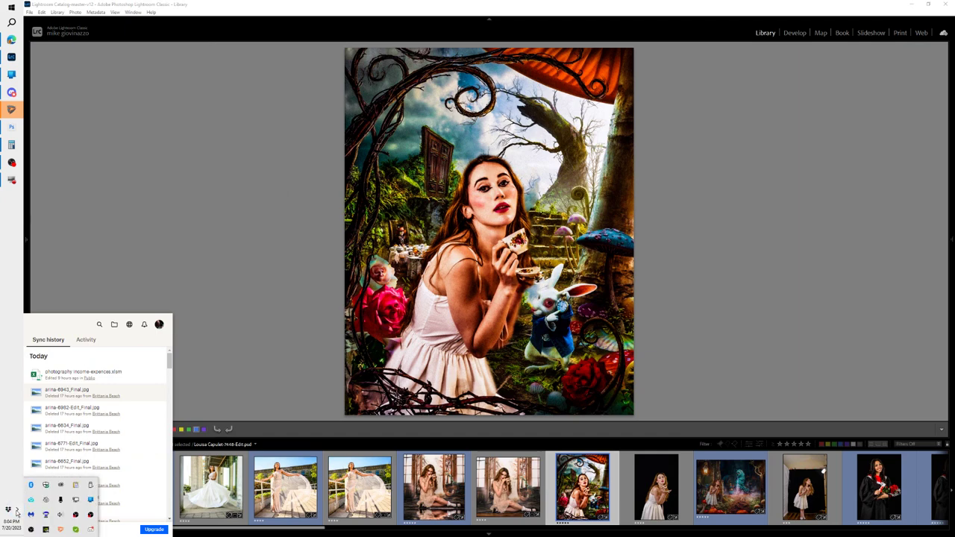
{"action": "left_click", "coordinate": [62, 486]}
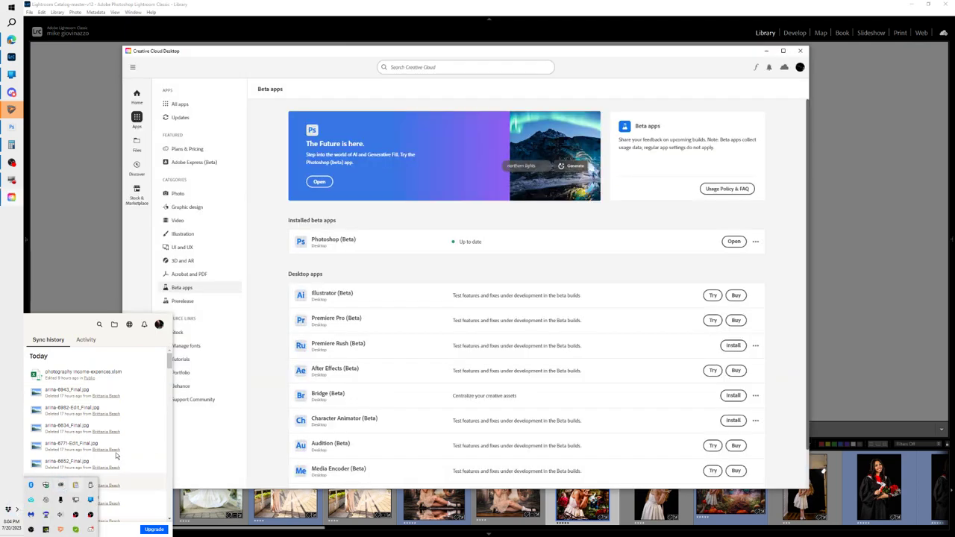
{"action": "left_click", "coordinate": [188, 290]}
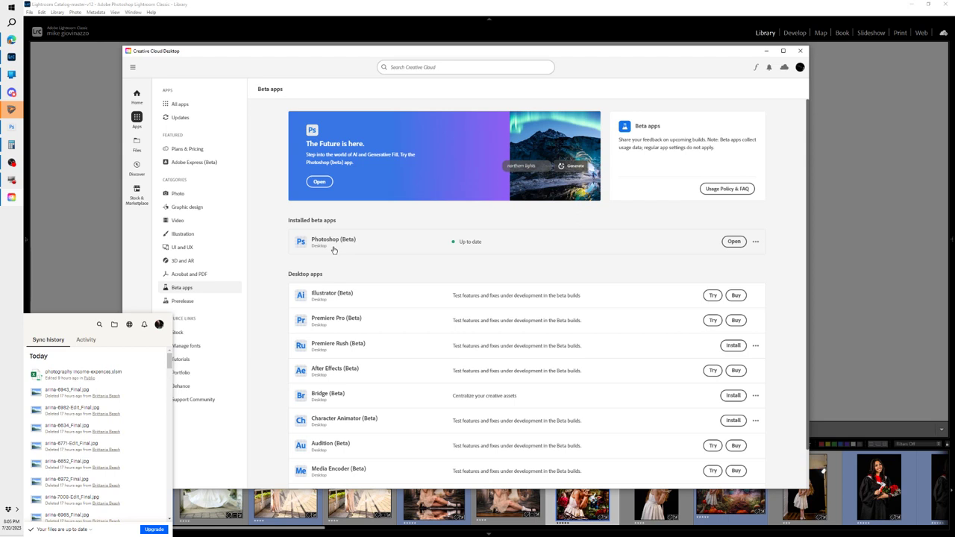
{"action": "left_click", "coordinate": [799, 51]}
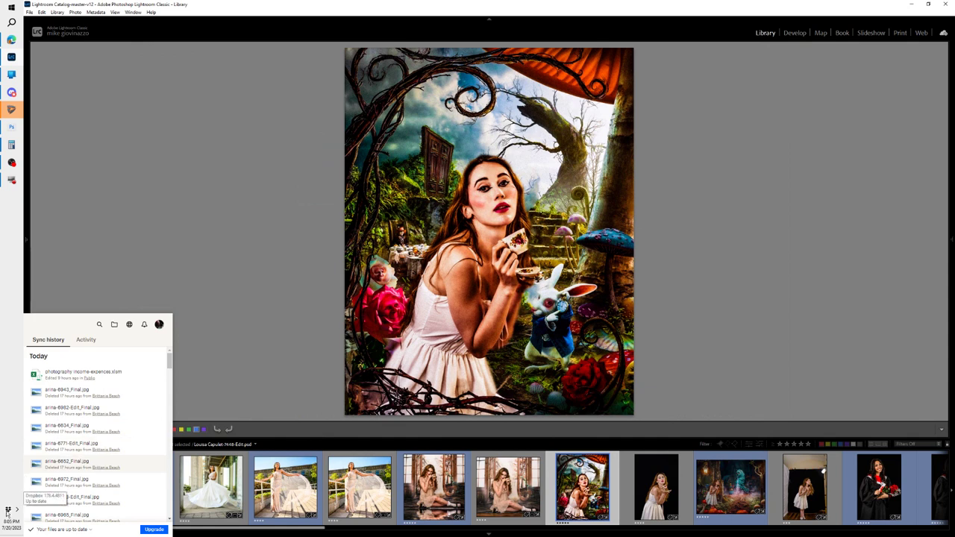
Step: Check the installed Photoshop versions, switch to Photoshop (Beta) with the bride photo, and dismiss the Dropbox sync window
{"action": "key", "text": "super"}
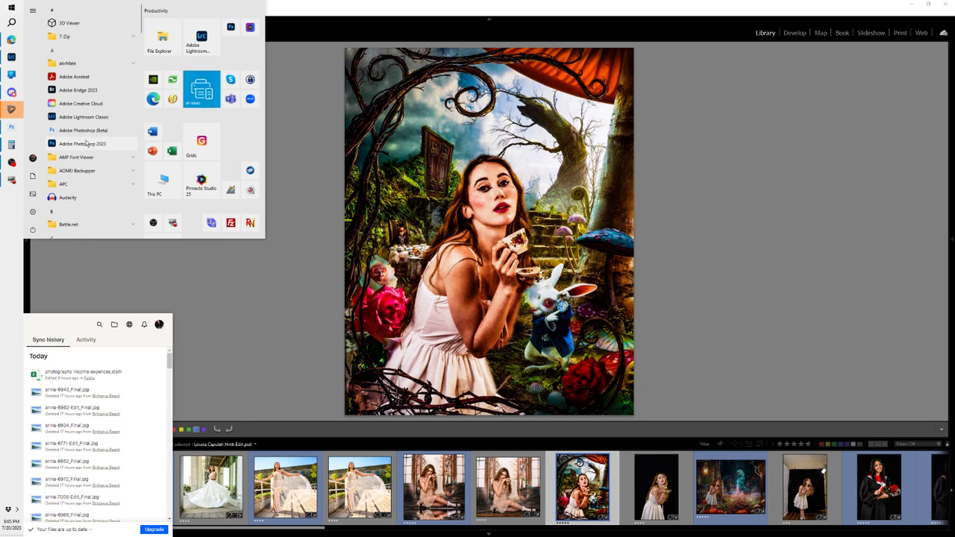
{"action": "left_click", "coordinate": [299, 122]}
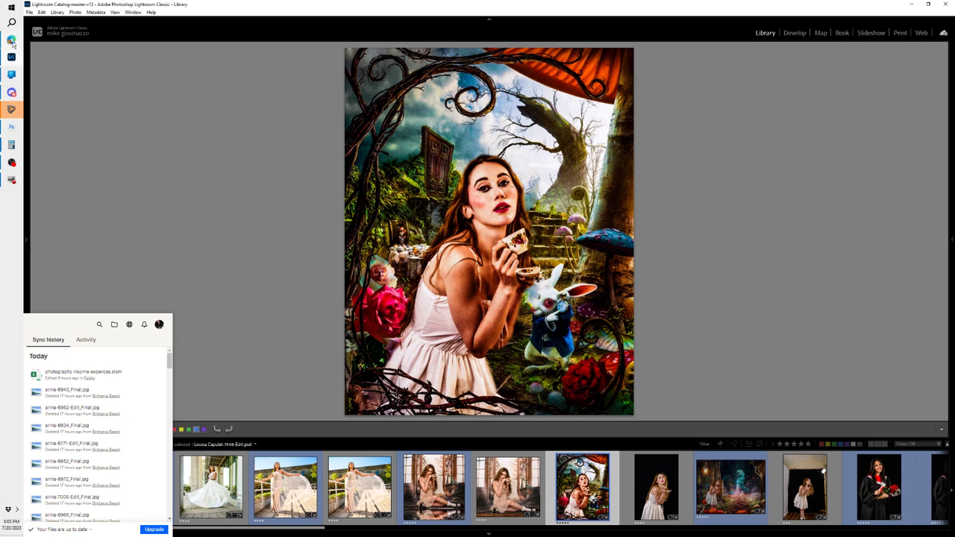
{"action": "mouse_move", "coordinate": [12, 175]}
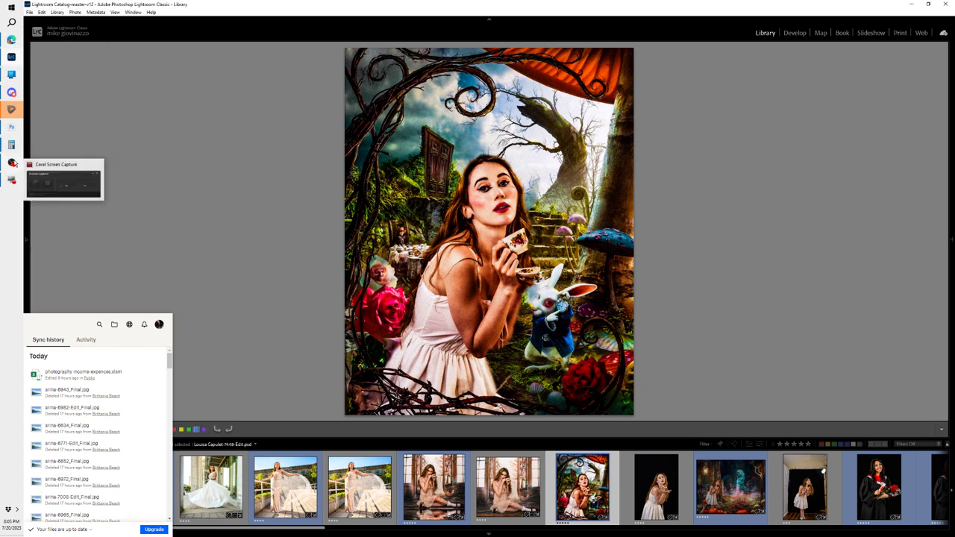
{"action": "mouse_move", "coordinate": [11, 63]}
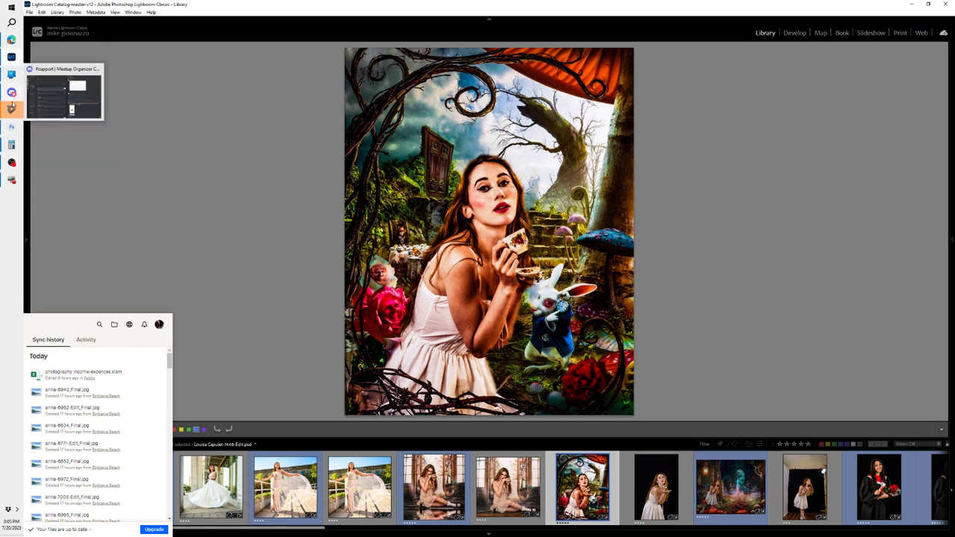
{"action": "left_click", "coordinate": [12, 128]}
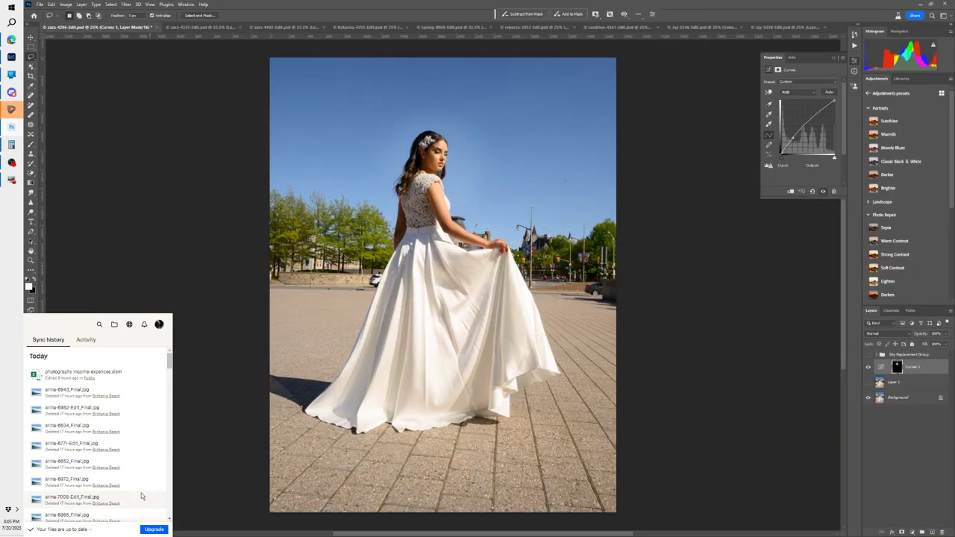
{"action": "key", "text": "super"}
{"action": "left_click", "coordinate": [201, 451]}
{"action": "left_click", "coordinate": [8, 509]}
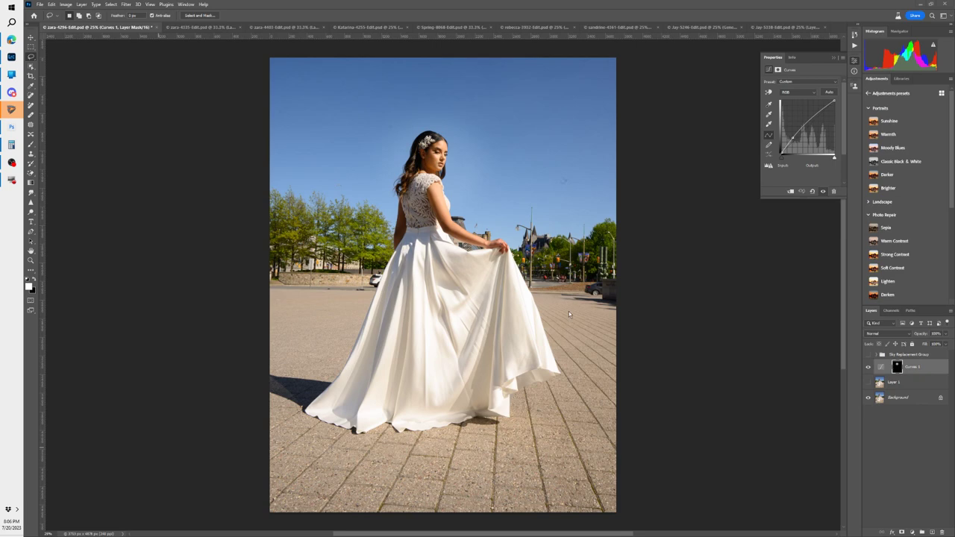
Step: Choose the Clone Stamp for retouching the parked car and add an empty layer above the Background
{"action": "key", "text": "z"}
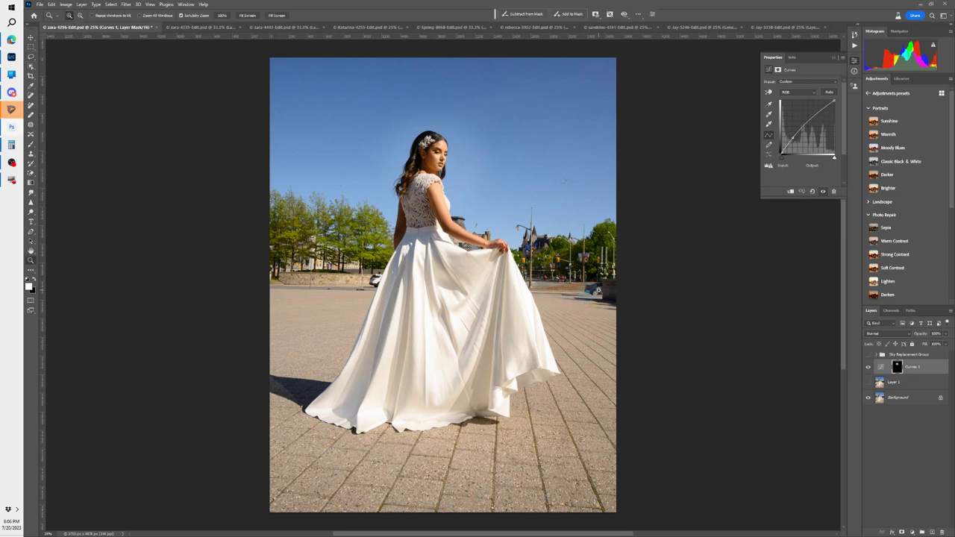
{"action": "left_click_drag", "start_coordinate": [601, 171], "coordinate": [649, 204]}
{"action": "key", "text": "ctrl+0"}
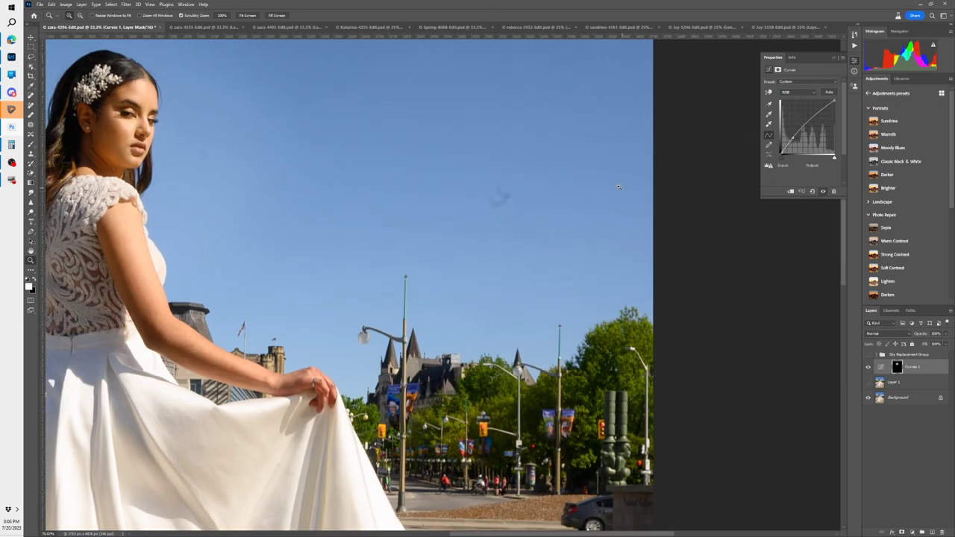
{"action": "key", "text": "l"}
{"action": "scroll", "coordinate": [553, 358], "scroll_direction": "up", "scroll_amount": 5}
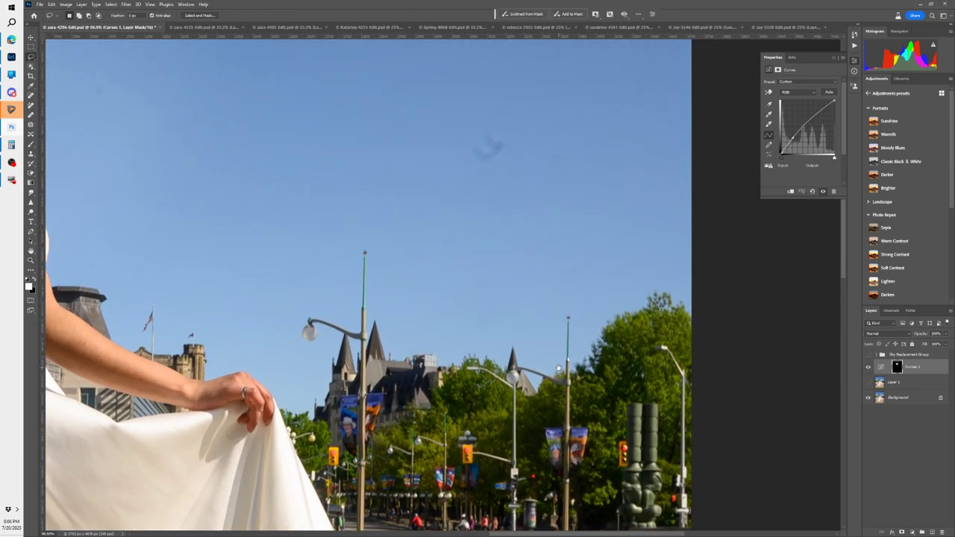
{"action": "scroll", "coordinate": [558, 369], "scroll_direction": "down", "scroll_amount": 5}
{"action": "scroll", "coordinate": [522, 370], "scroll_direction": "right", "scroll_amount": 3}
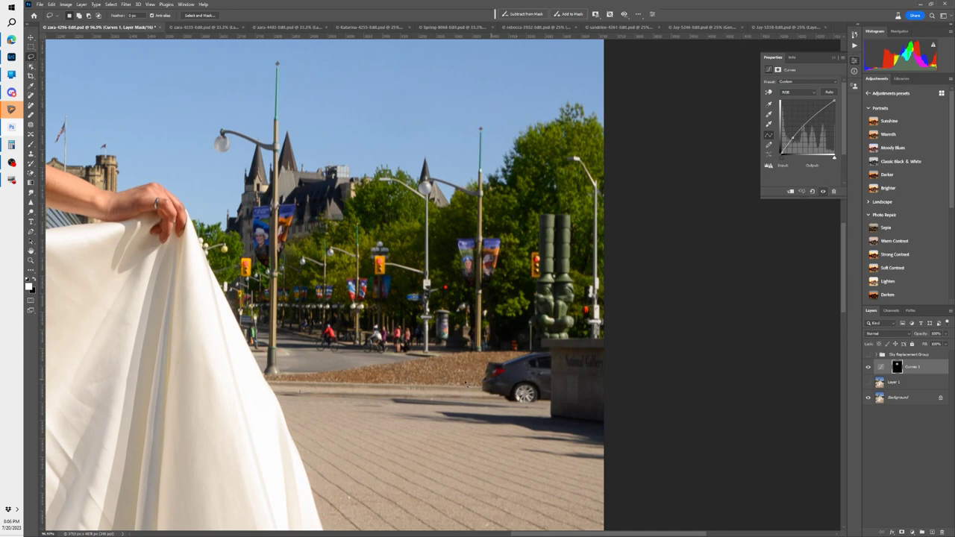
{"action": "left_click", "coordinate": [31, 153]}
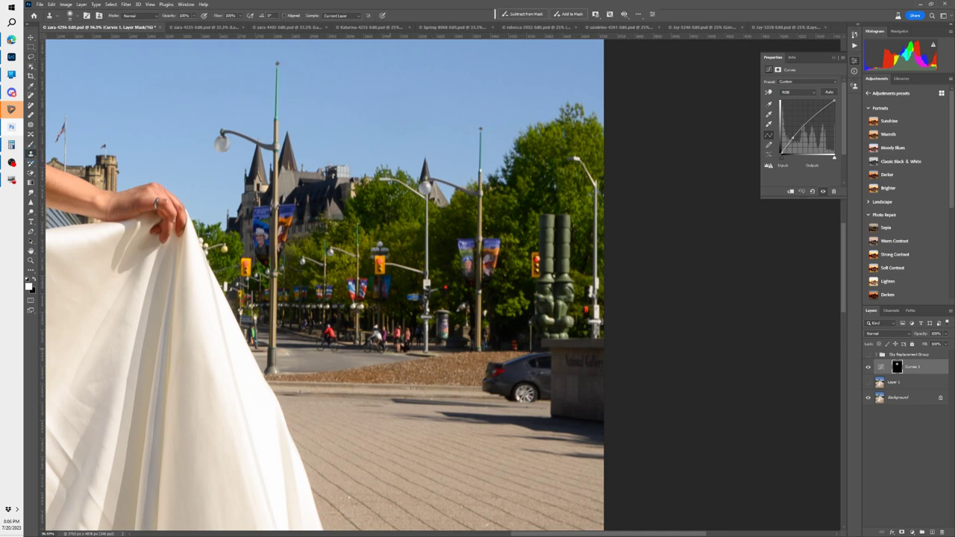
{"action": "key", "text": "alt"}
{"action": "left_click", "coordinate": [398, 382], "text": "alt"}
{"action": "left_click", "coordinate": [903, 397]}
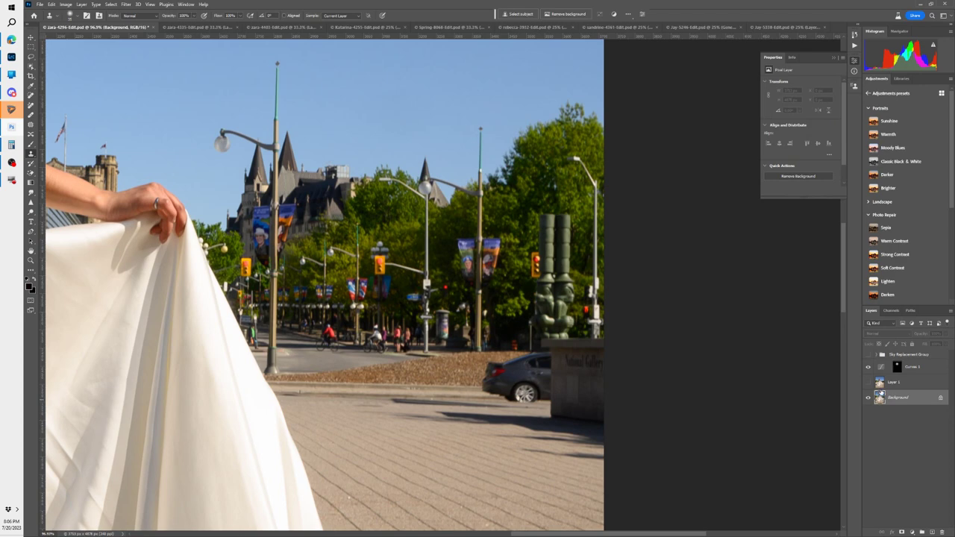
{"action": "key", "text": "ctrl+shift+n"}
{"action": "key", "text": "Return"}
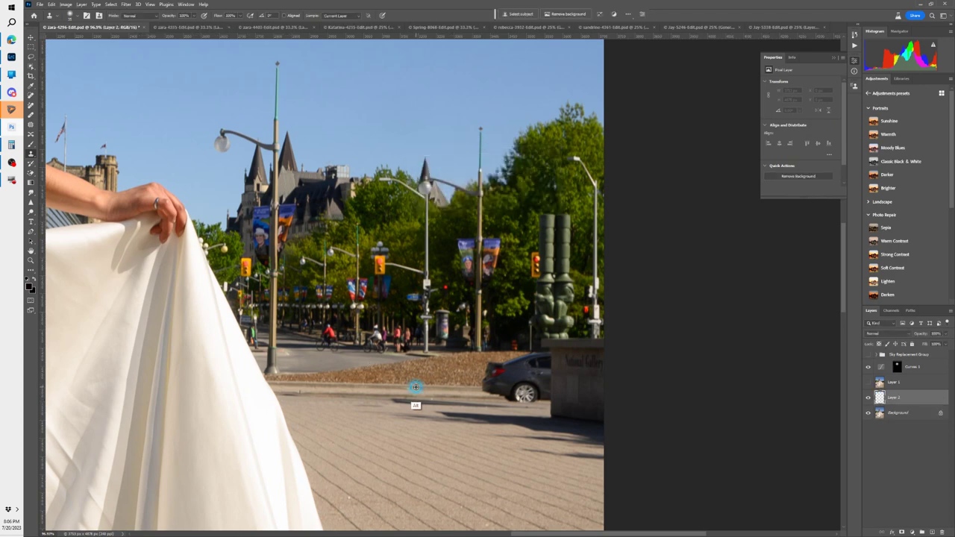
Step: Clone nearby gravel and curb over the parked car with the Clone Stamp sampling All Layers, and delete the retouch layer
{"action": "left_click", "coordinate": [340, 17]}
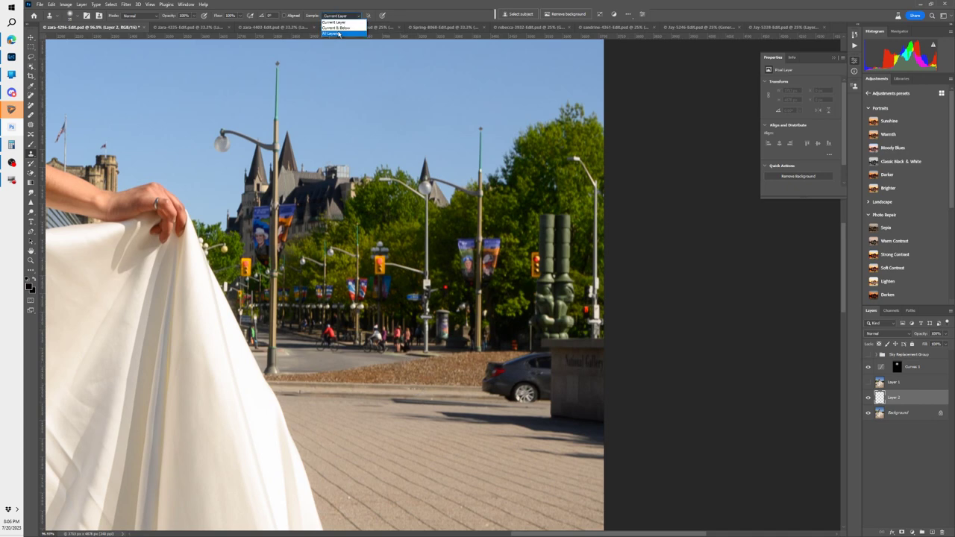
{"action": "left_click", "coordinate": [339, 34]}
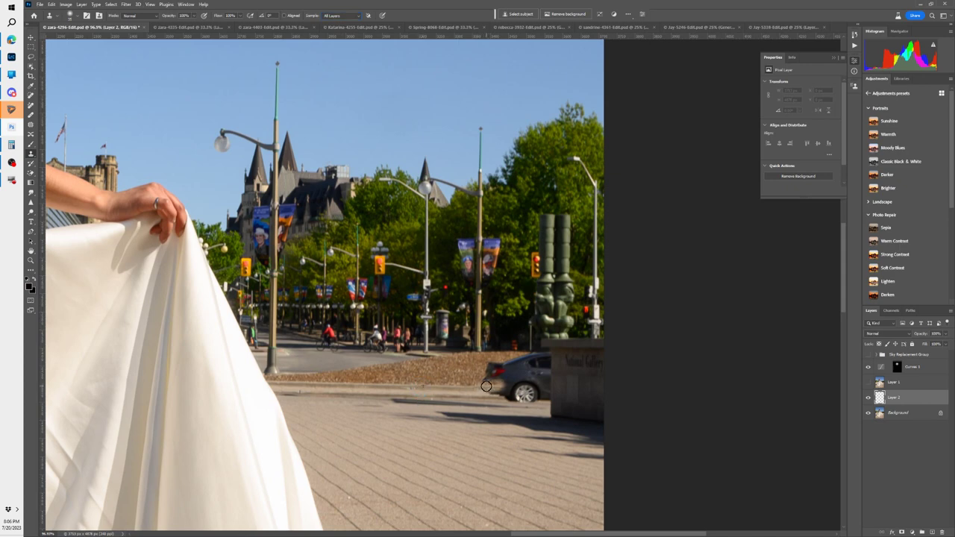
{"action": "mouse_move", "coordinate": [486, 385]}
{"action": "left_mouse_down"}
{"action": "mouse_move", "coordinate": [486, 381]}
{"action": "mouse_move", "coordinate": [496, 393]}
{"action": "mouse_move", "coordinate": [514, 387]}
{"action": "mouse_move", "coordinate": [511, 369]}
{"action": "mouse_move", "coordinate": [490, 368]}
{"action": "mouse_move", "coordinate": [518, 360]}
{"action": "mouse_move", "coordinate": [515, 397]}
{"action": "mouse_move", "coordinate": [531, 397]}
{"action": "mouse_move", "coordinate": [530, 362]}
{"action": "mouse_move", "coordinate": [492, 361]}
{"action": "mouse_move", "coordinate": [528, 369]}
{"action": "mouse_move", "coordinate": [538, 395]}
{"action": "mouse_move", "coordinate": [543, 359]}
{"action": "mouse_move", "coordinate": [534, 358]}
{"action": "mouse_move", "coordinate": [545, 357]}
{"action": "mouse_move", "coordinate": [547, 388]}
{"action": "mouse_move", "coordinate": [546, 372]}
{"action": "mouse_move", "coordinate": [539, 388]}
{"action": "mouse_move", "coordinate": [499, 399]}
{"action": "left_mouse_up"}
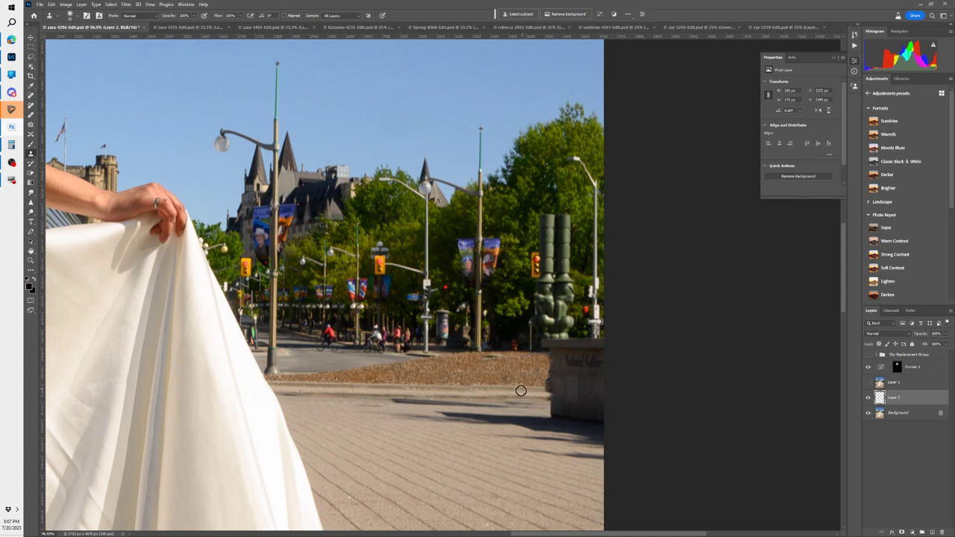
{"action": "left_click", "coordinate": [518, 387], "text": "alt"}
{"action": "mouse_move", "coordinate": [539, 390]}
{"action": "left_mouse_down"}
{"action": "mouse_move", "coordinate": [545, 372]}
{"action": "mouse_move", "coordinate": [536, 387]}
{"action": "left_mouse_up"}
{"action": "key", "text": "Delete"}
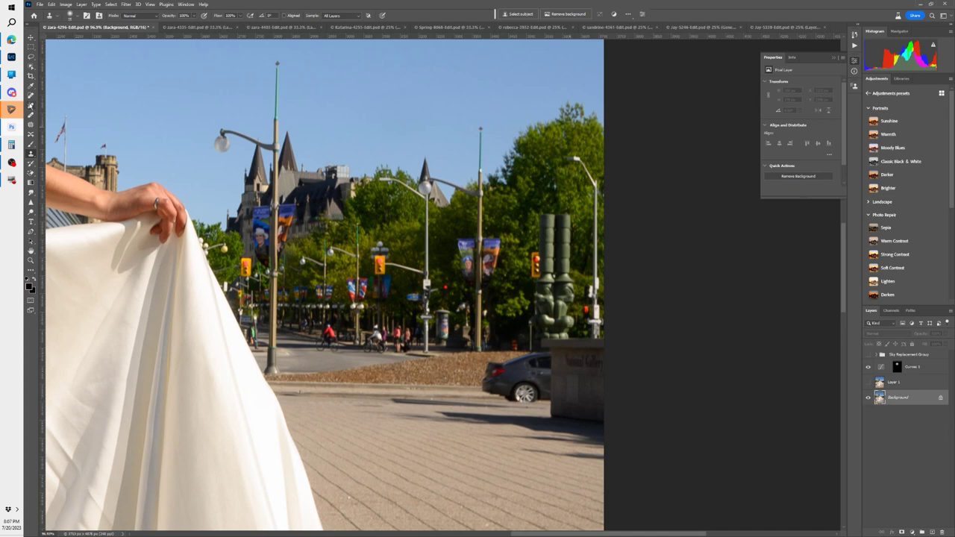
Step: Remove the dark parked car beside the stone wall on the Background layer with the Remove tool at size 60
{"action": "left_click", "coordinate": [32, 105]}
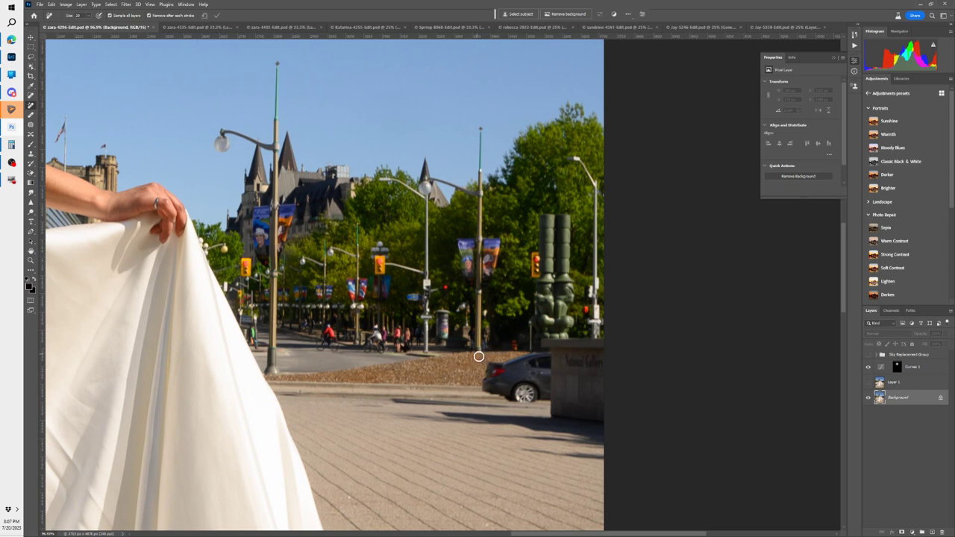
{"action": "key", "text": "bracketright"}
{"action": "key", "text": "bracketright"}
{"action": "key", "text": "bracketright"}
{"action": "key", "text": "bracketright"}
{"action": "mouse_move", "coordinate": [483, 363]}
{"action": "left_mouse_down"}
{"action": "mouse_move", "coordinate": [490, 371]}
{"action": "mouse_move", "coordinate": [534, 361]}
{"action": "mouse_move", "coordinate": [542, 377]}
{"action": "mouse_move", "coordinate": [499, 383]}
{"action": "mouse_move", "coordinate": [507, 393]}
{"action": "mouse_move", "coordinate": [403, 396]}
{"action": "left_mouse_up"}
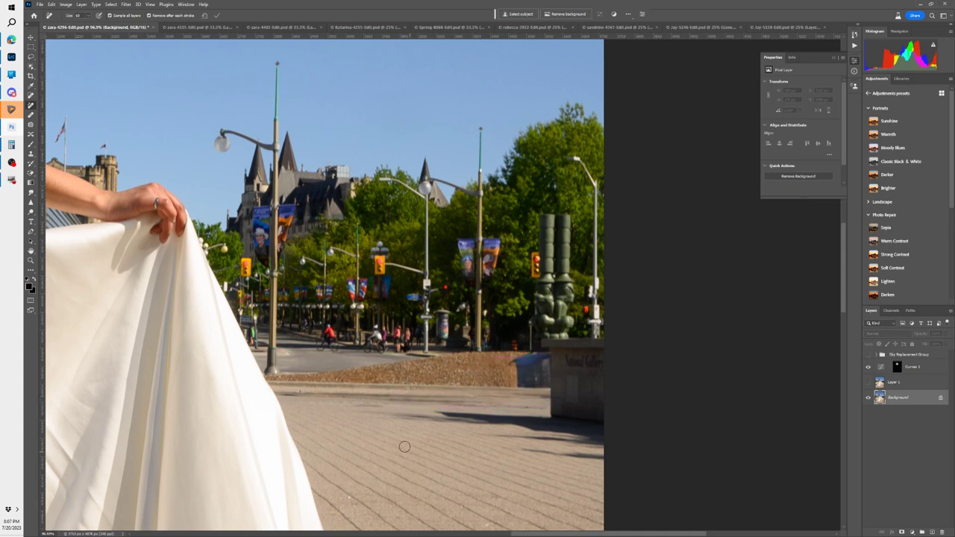
{"action": "mouse_move", "coordinate": [512, 363]}
{"action": "left_mouse_down"}
{"action": "mouse_move", "coordinate": [542, 357]}
{"action": "mouse_move", "coordinate": [538, 369]}
{"action": "mouse_move", "coordinate": [513, 374]}
{"action": "mouse_move", "coordinate": [539, 382]}
{"action": "left_mouse_up"}
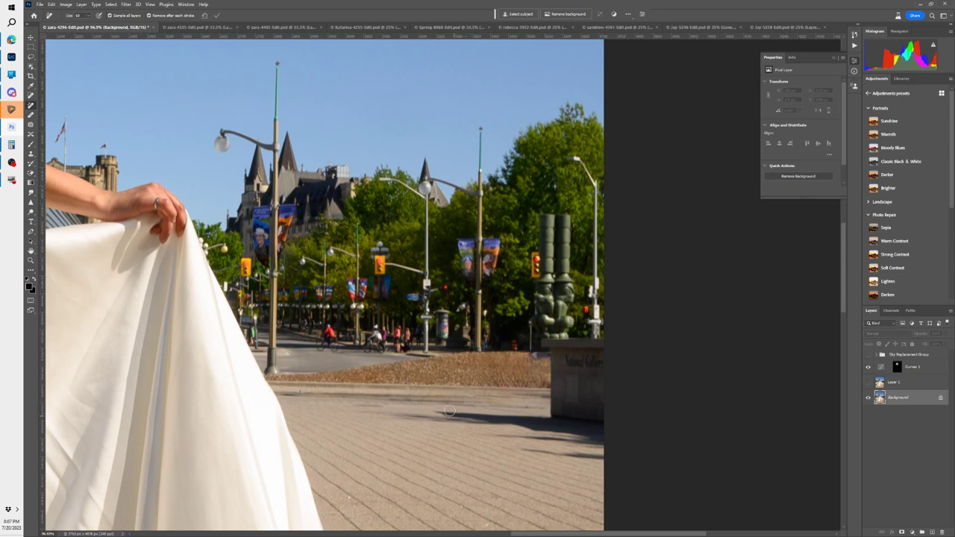
Step: Remove the central traffic light, the cyclists and the pedestrians from the street behind the bride
{"action": "left_click_drag", "start_coordinate": [375, 272], "coordinate": [416, 274]}
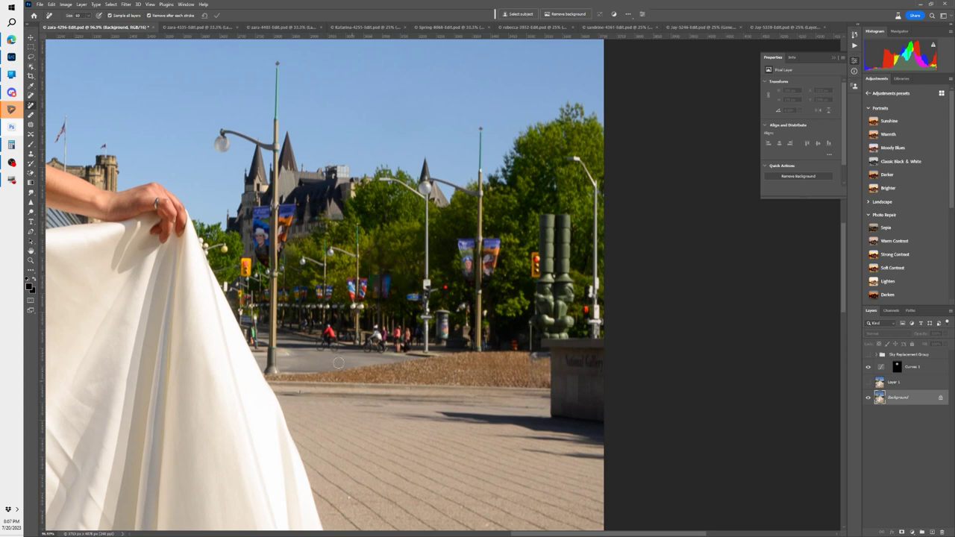
{"action": "left_click_drag", "start_coordinate": [321, 328], "coordinate": [321, 344]}
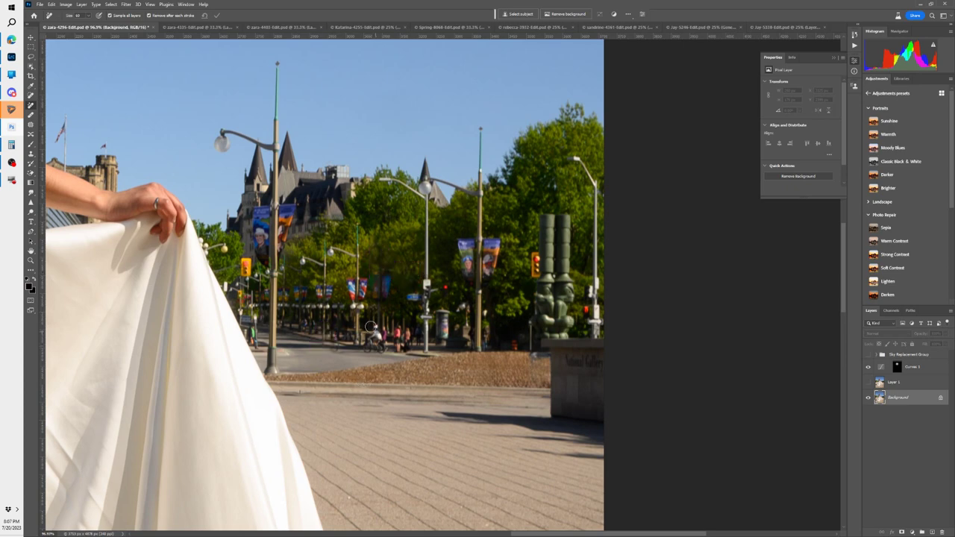
{"action": "mouse_move", "coordinate": [370, 327]}
{"action": "left_mouse_down"}
{"action": "mouse_move", "coordinate": [373, 337]}
{"action": "mouse_move", "coordinate": [406, 332]}
{"action": "mouse_move", "coordinate": [394, 349]}
{"action": "left_mouse_up"}
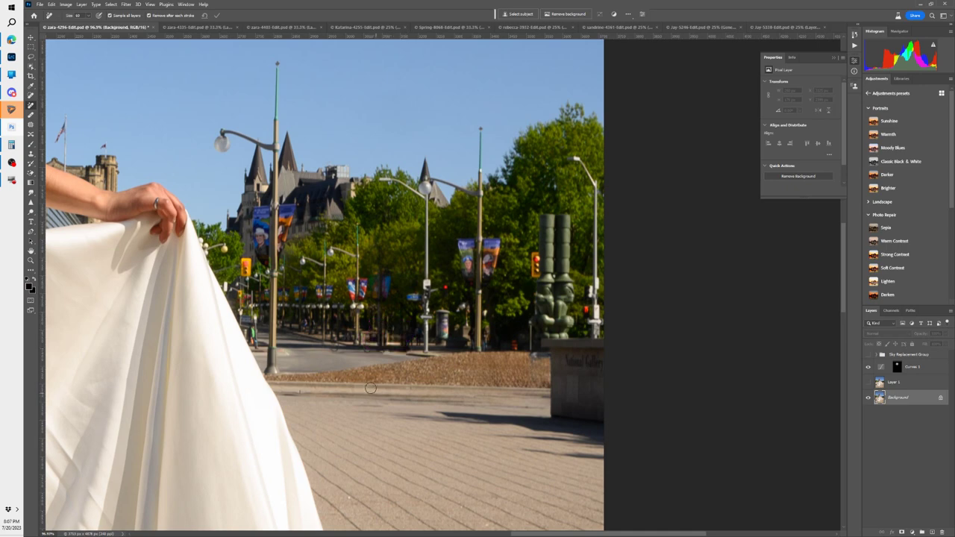
Step: Remove the white SUV, the two signposts and the object at the photo's left edge near the stone wall
{"action": "scroll", "coordinate": [134, 348], "scroll_direction": "left", "scroll_amount": 10}
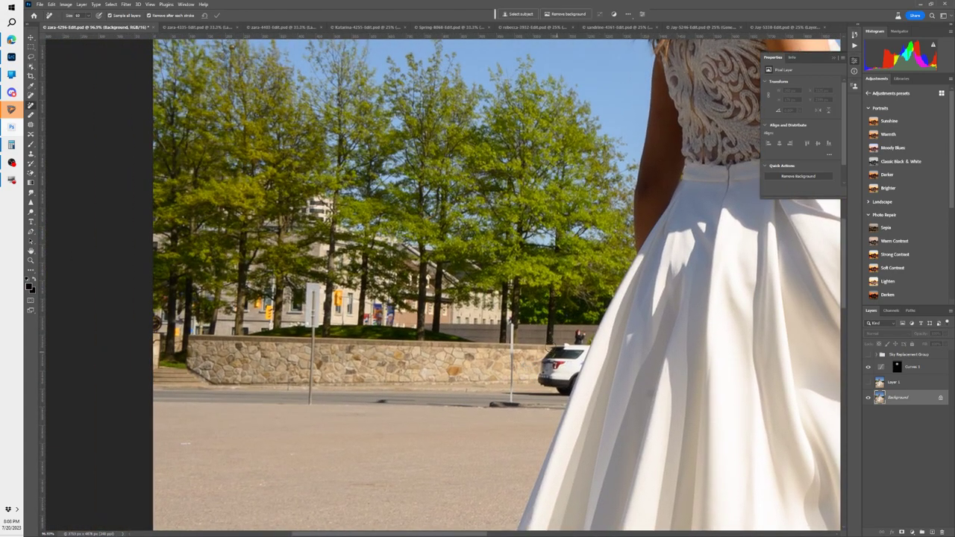
{"action": "mouse_move", "coordinate": [556, 344]}
{"action": "left_mouse_down"}
{"action": "mouse_move", "coordinate": [579, 333]}
{"action": "mouse_move", "coordinate": [555, 365]}
{"action": "mouse_move", "coordinate": [582, 349]}
{"action": "mouse_move", "coordinate": [541, 355]}
{"action": "mouse_move", "coordinate": [555, 377]}
{"action": "mouse_move", "coordinate": [551, 367]}
{"action": "left_mouse_up"}
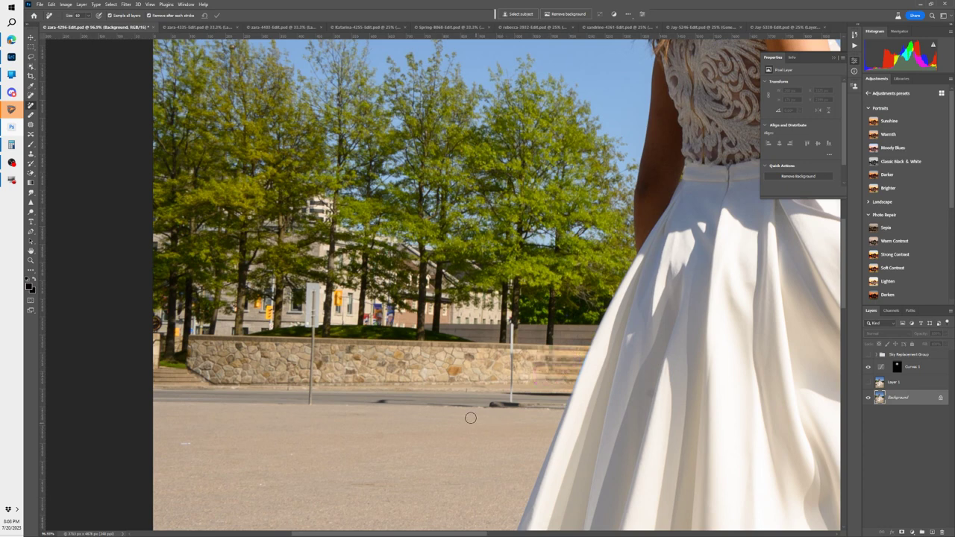
{"action": "left_click_drag", "start_coordinate": [512, 319], "coordinate": [516, 403]}
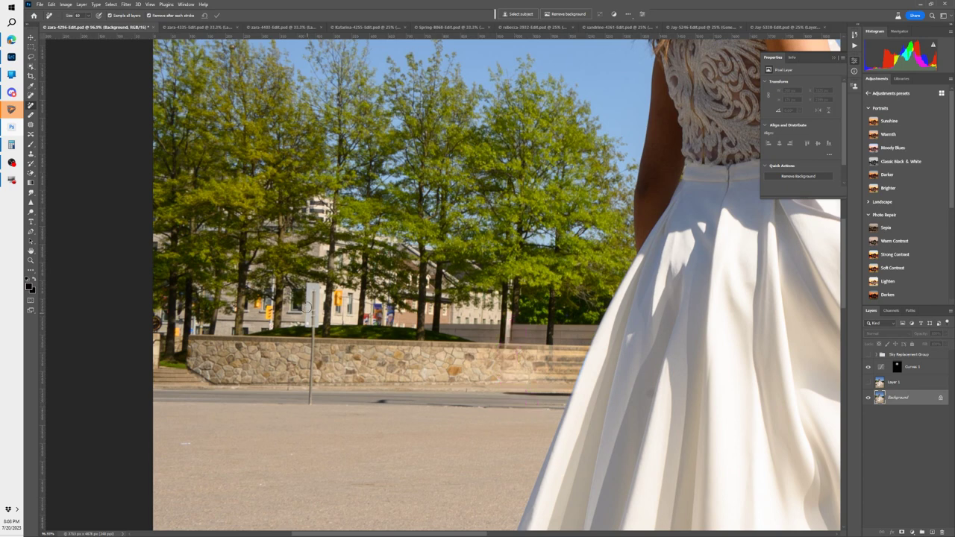
{"action": "left_click_drag", "start_coordinate": [305, 306], "coordinate": [310, 396]}
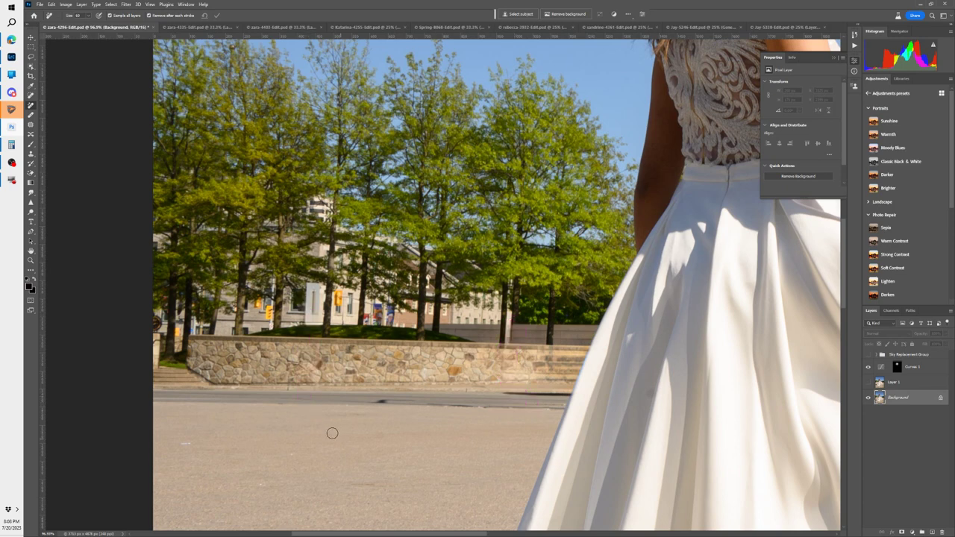
{"action": "left_click_drag", "start_coordinate": [160, 313], "coordinate": [162, 376]}
Step: Remove the buildings behind the bride's outstretched arm and the dark smudge in the sky with the Remove tool
{"action": "key", "text": "ctrl+0"}
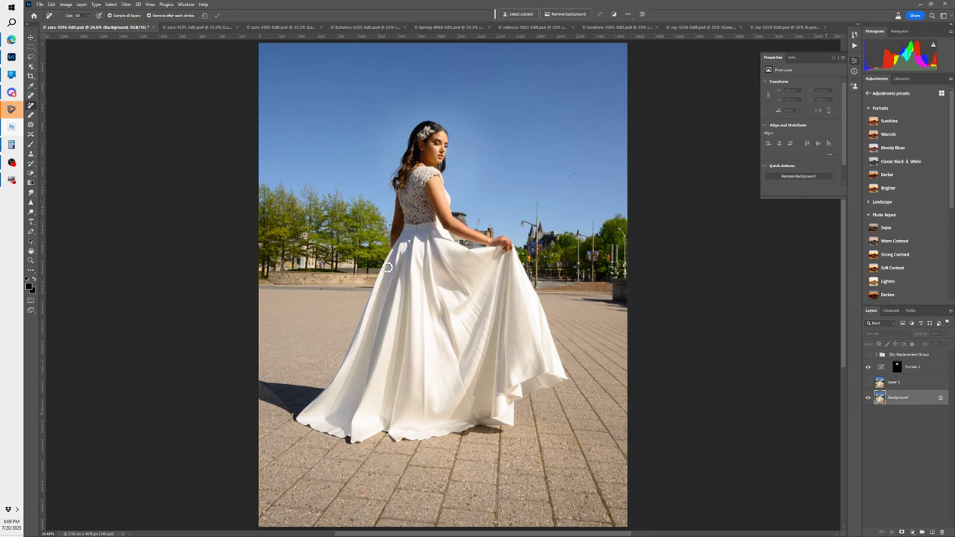
{"action": "mouse_move", "coordinate": [454, 226]}
{"action": "left_mouse_down"}
{"action": "mouse_move", "coordinate": [464, 225]}
{"action": "mouse_move", "coordinate": [458, 216]}
{"action": "mouse_move", "coordinate": [466, 224]}
{"action": "mouse_move", "coordinate": [461, 215]}
{"action": "mouse_move", "coordinate": [492, 231]}
{"action": "mouse_move", "coordinate": [482, 237]}
{"action": "left_mouse_up"}
{"action": "left_click_drag", "start_coordinate": [577, 179], "coordinate": [575, 175]}
{"action": "left_click_drag", "start_coordinate": [481, 222], "coordinate": [490, 238]}
{"action": "mouse_move", "coordinate": [449, 237]}
{"action": "left_mouse_down"}
{"action": "mouse_move", "coordinate": [486, 246]}
{"action": "mouse_move", "coordinate": [469, 246]}
{"action": "left_mouse_up"}
{"action": "mouse_move", "coordinate": [479, 244]}
{"action": "left_mouse_down"}
{"action": "mouse_move", "coordinate": [458, 242]}
{"action": "mouse_move", "coordinate": [482, 248]}
{"action": "left_mouse_up"}
{"action": "mouse_move", "coordinate": [455, 240]}
{"action": "left_mouse_down"}
{"action": "mouse_move", "coordinate": [485, 249]}
{"action": "mouse_move", "coordinate": [455, 241]}
{"action": "left_mouse_up"}
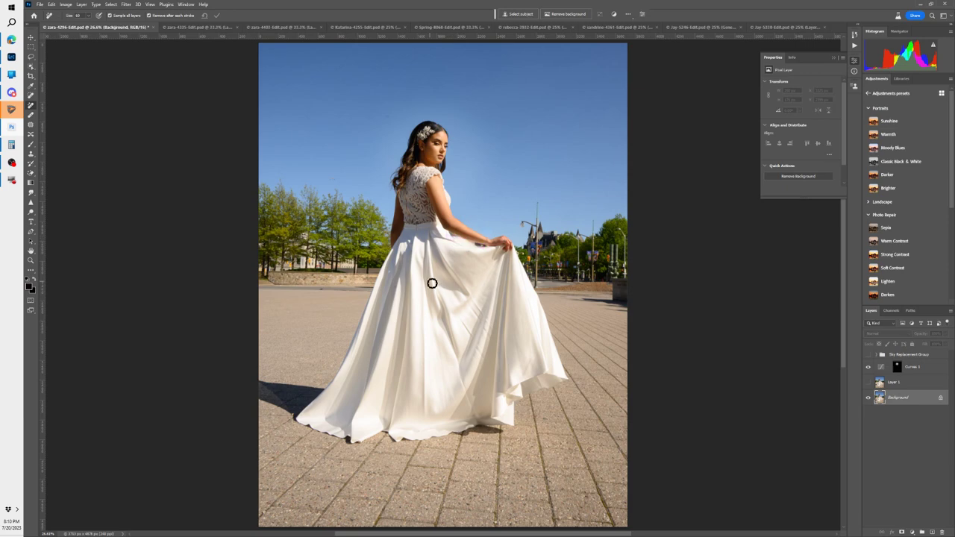
{"action": "left_click_drag", "start_coordinate": [485, 246], "coordinate": [452, 237]}
Step: Show the Sky Replacement Group and activate the Object Selection tool
{"action": "left_click", "coordinate": [868, 355]}
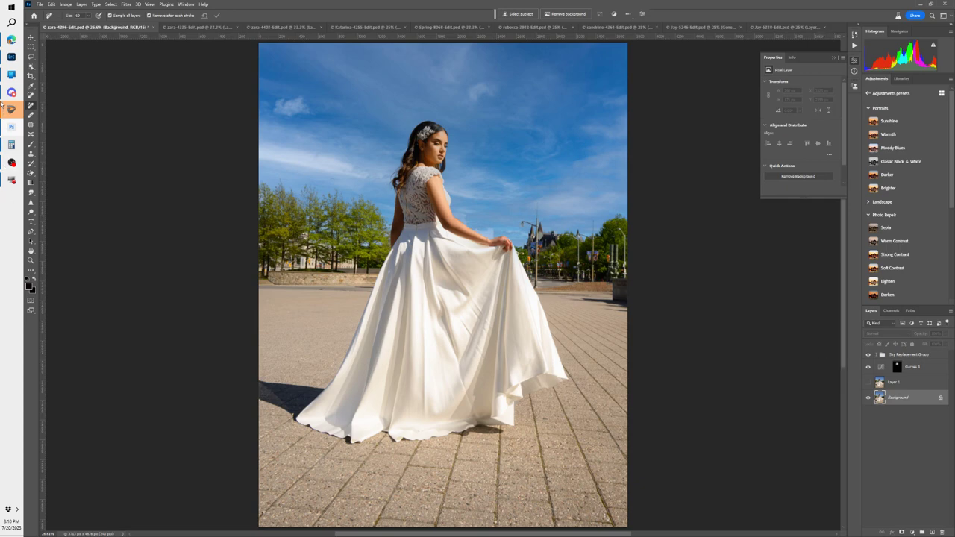
{"action": "left_click", "coordinate": [30, 67]}
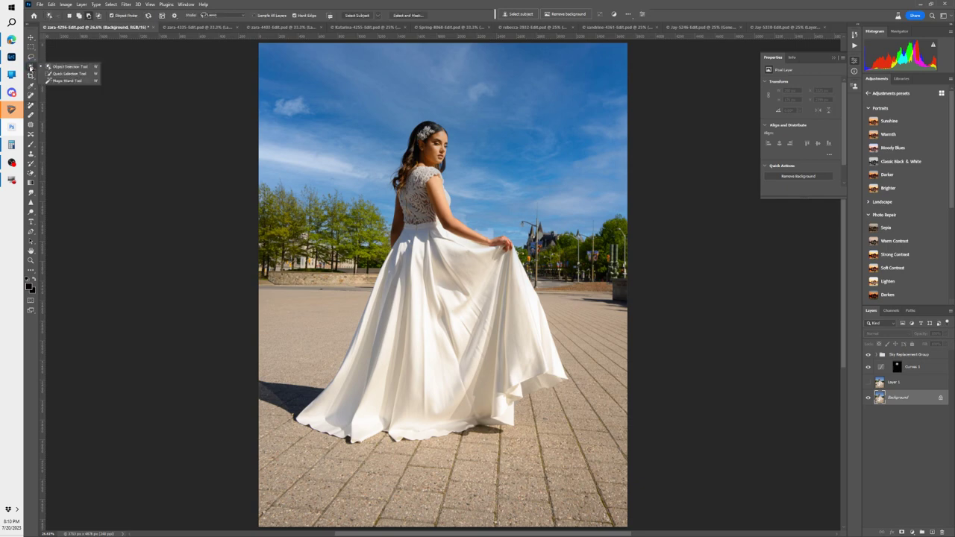
{"action": "left_click", "coordinate": [67, 68]}
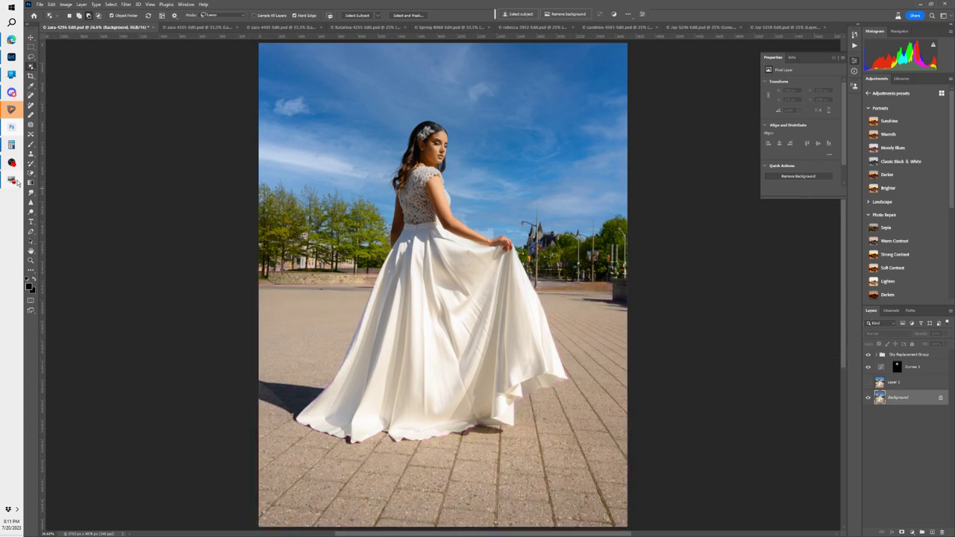
Step: Switch to Lightroom Classic and compare the original plaza bride photo with its edited version at full-screen size
{"action": "left_click", "coordinate": [9, 58]}
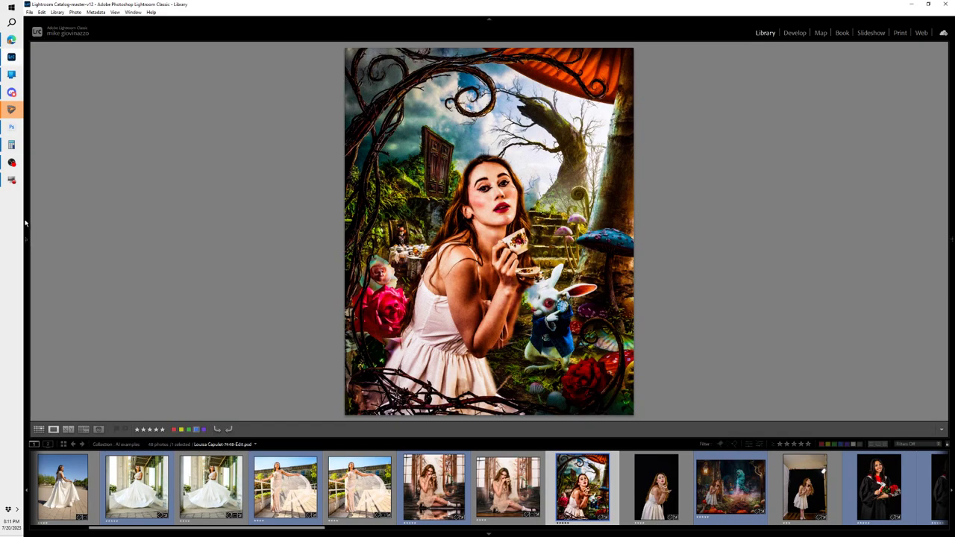
{"action": "scroll", "coordinate": [142, 496], "scroll_direction": "up", "scroll_amount": 2}
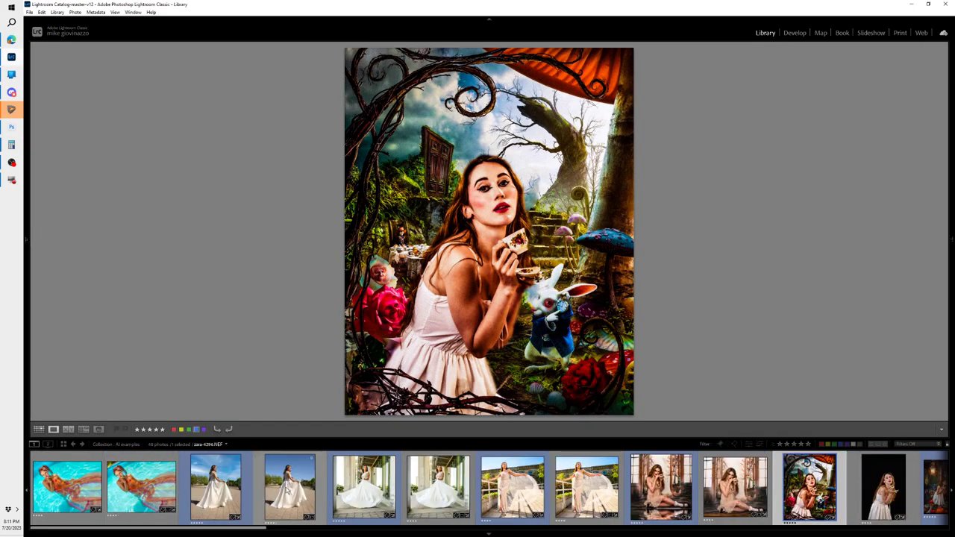
{"action": "left_click", "coordinate": [289, 486]}
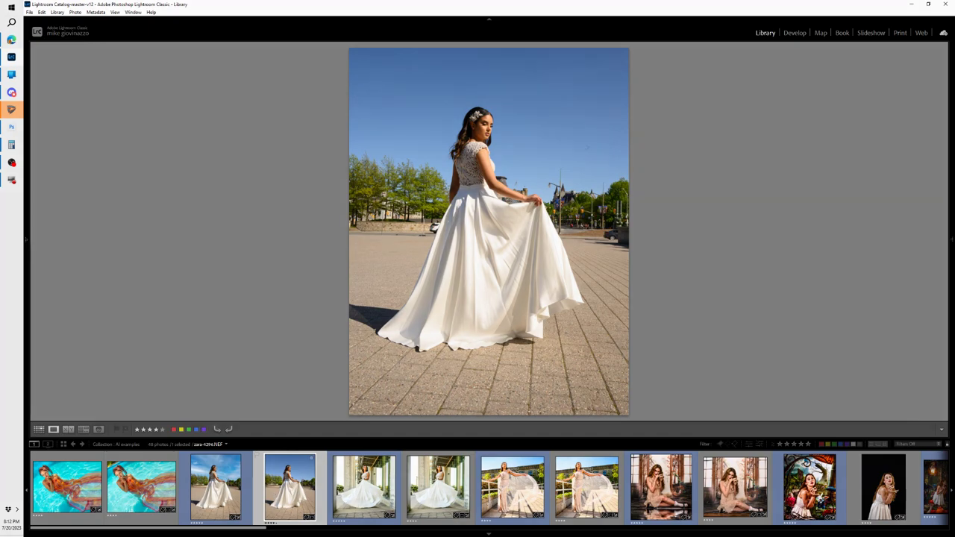
{"action": "key", "text": "f"}
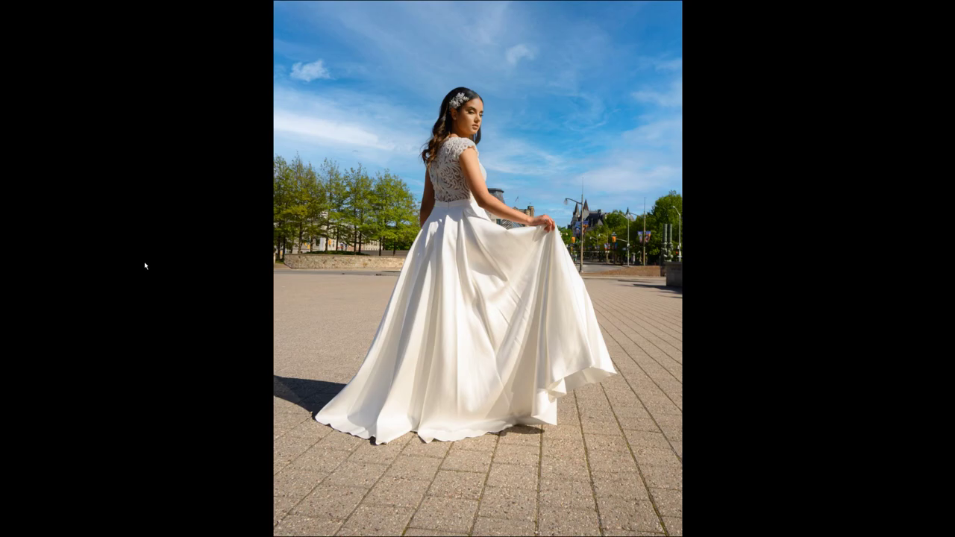
{"action": "key", "text": "Escape"}
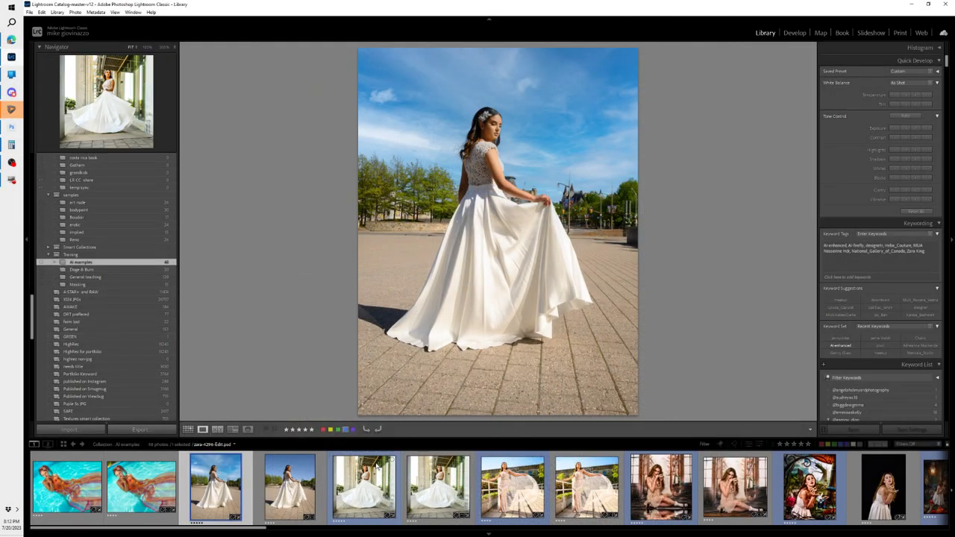
Step: Compare the edited and original versions of the bride twirling her gown between the concrete columns
{"action": "left_click", "coordinate": [377, 485]}
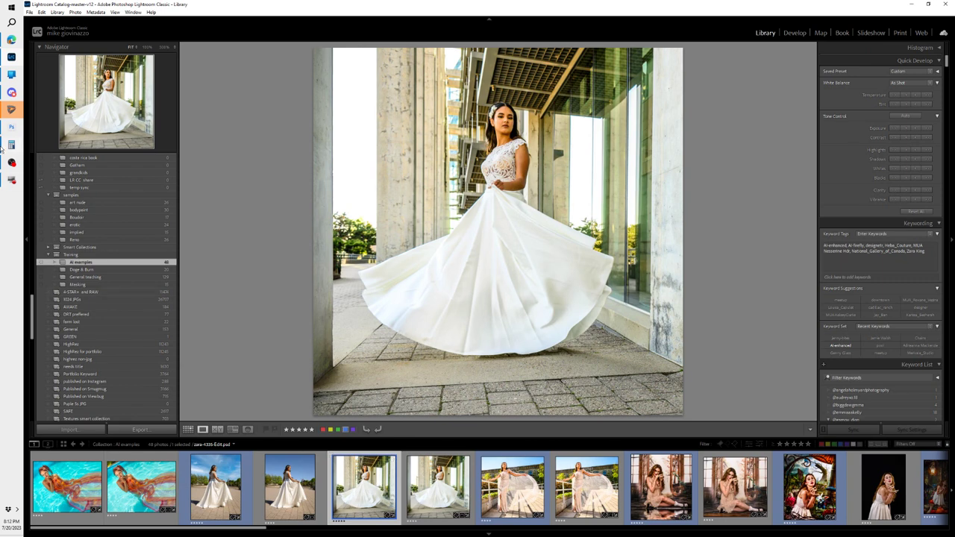
{"action": "left_click", "coordinate": [438, 483]}
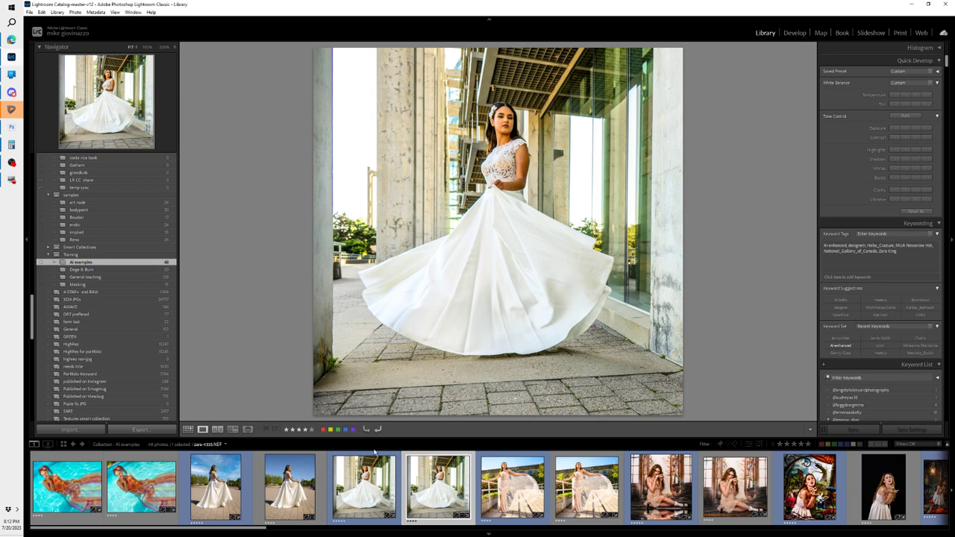
{"action": "left_click", "coordinate": [360, 482]}
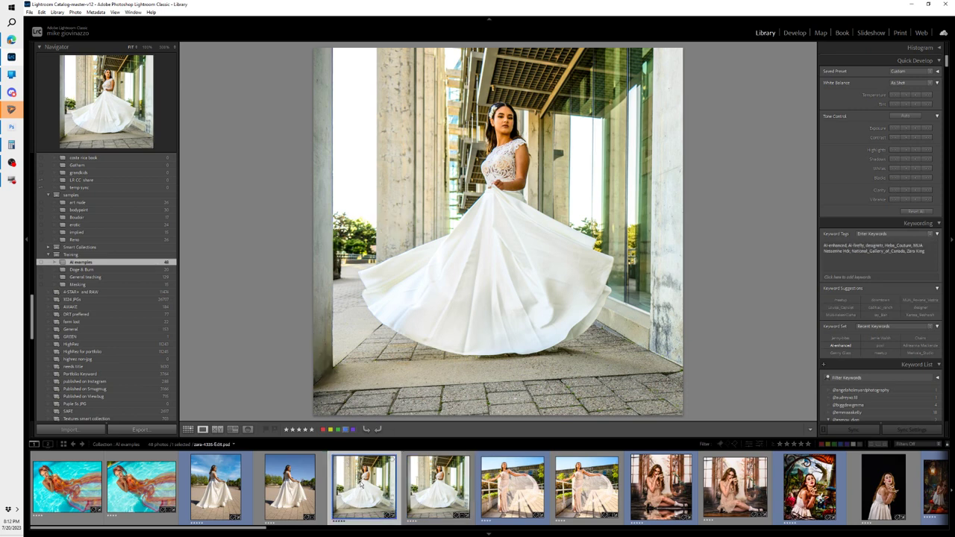
{"action": "left_click", "coordinate": [436, 482]}
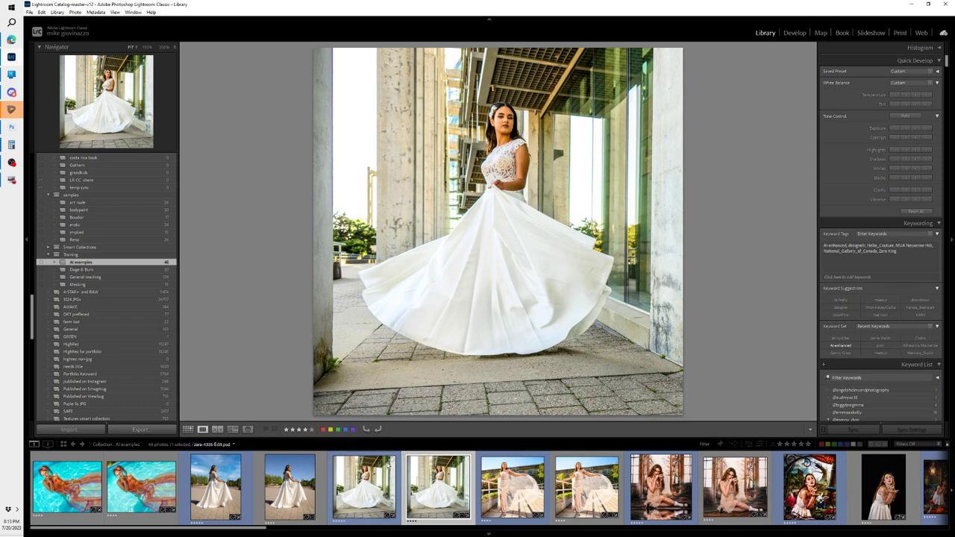
Step: Compare the original column photo with its edited version once more in the Lightroom Classic filmstrip
{"action": "key", "text": "Left"}
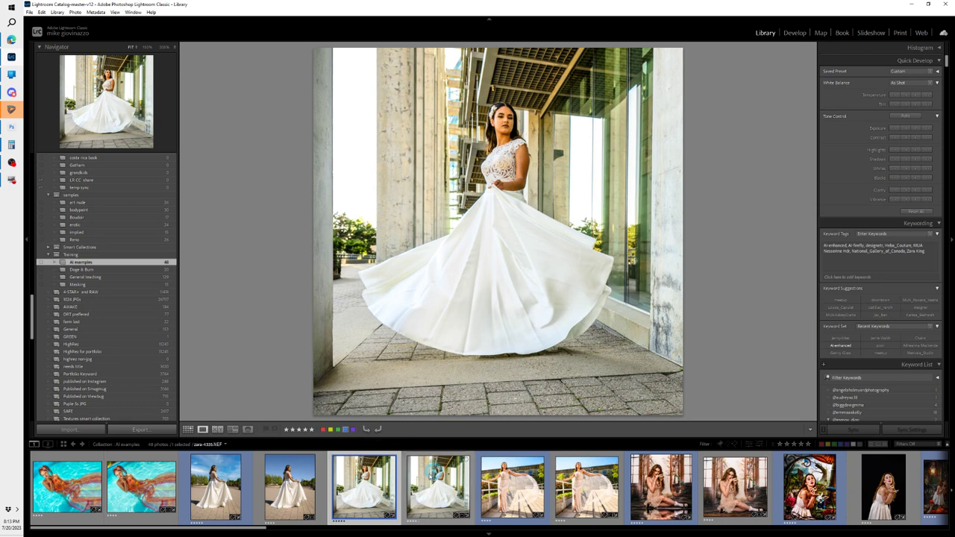
{"action": "left_click", "coordinate": [422, 477]}
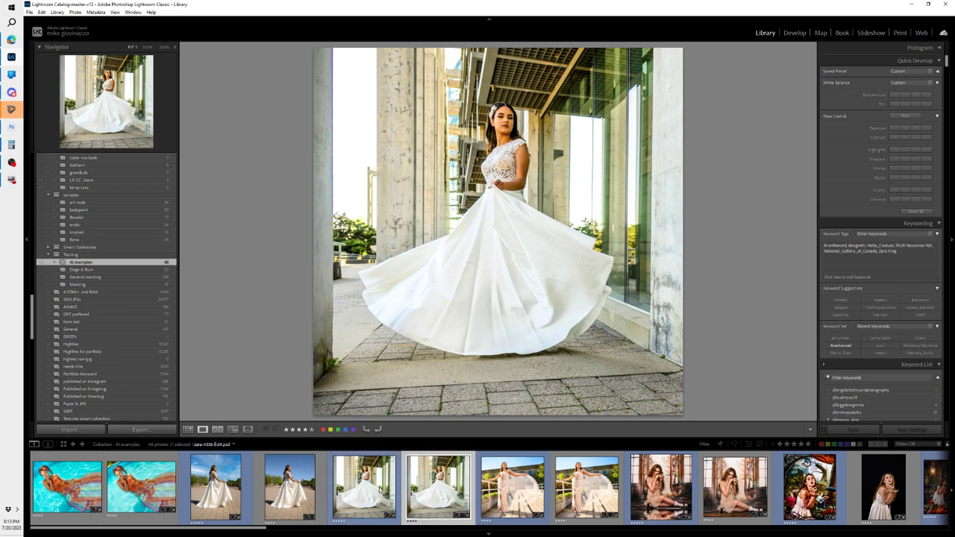
{"action": "key", "text": "Left"}
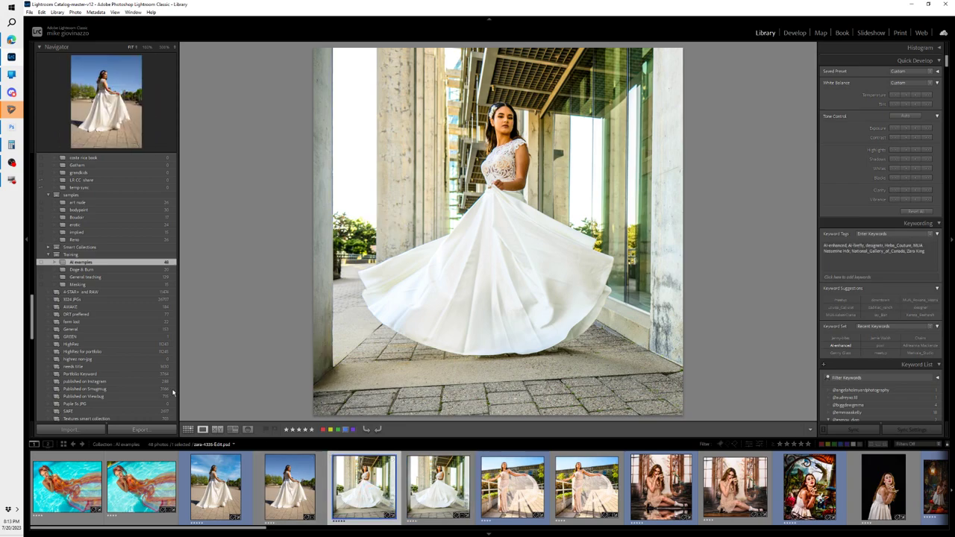
Step: Switch to the twirling-gown document in Photoshop and compare the image with and without Layer 1
{"action": "left_click", "coordinate": [11, 127]}
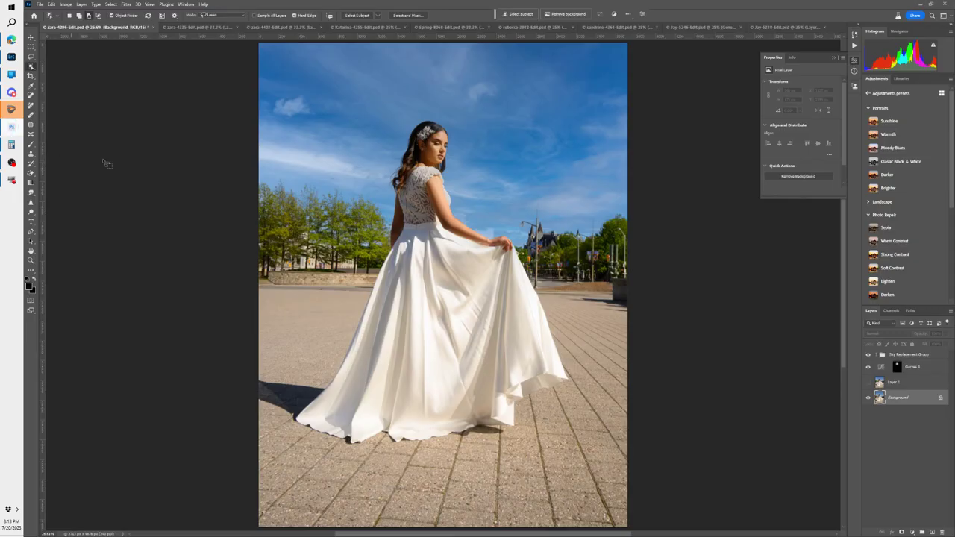
{"action": "left_click", "coordinate": [179, 28]}
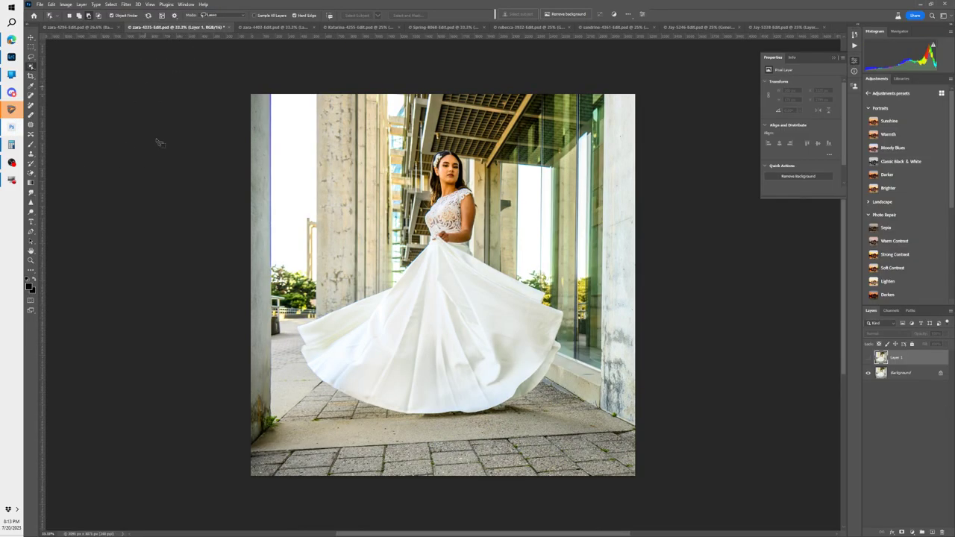
{"action": "left_click", "coordinate": [868, 358]}
{"action": "left_click", "coordinate": [867, 358]}
{"action": "left_click", "coordinate": [867, 358]}
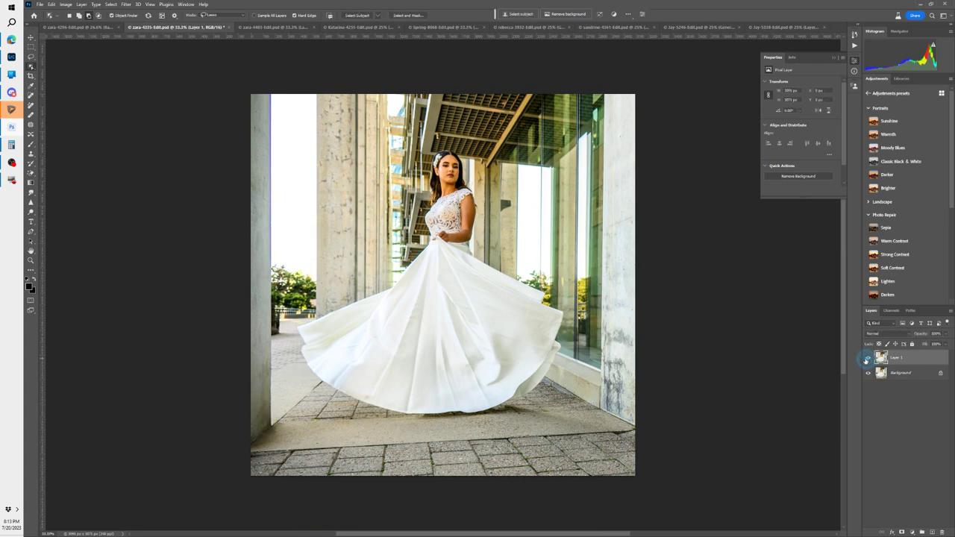
{"action": "left_click", "coordinate": [868, 358]}
{"action": "left_click", "coordinate": [880, 374]}
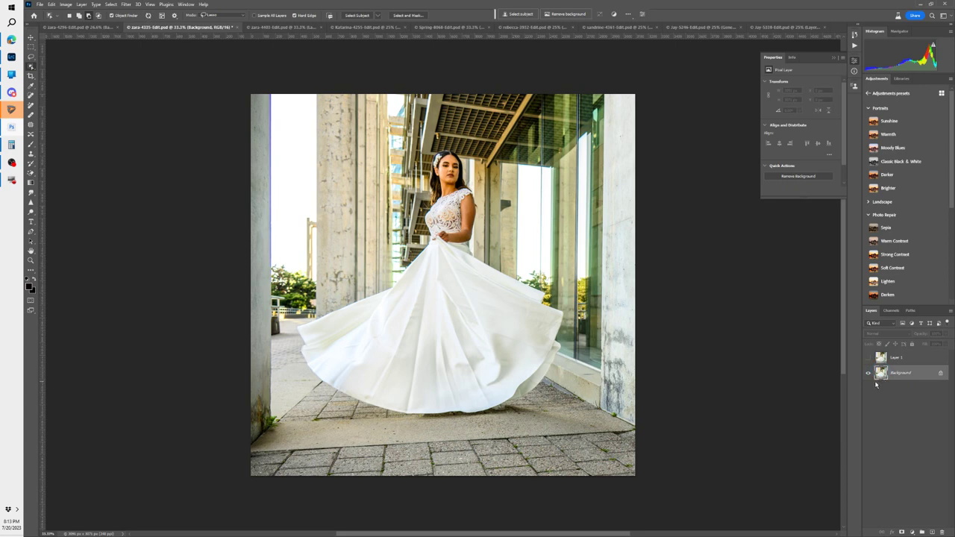
{"action": "left_click", "coordinate": [868, 358]}
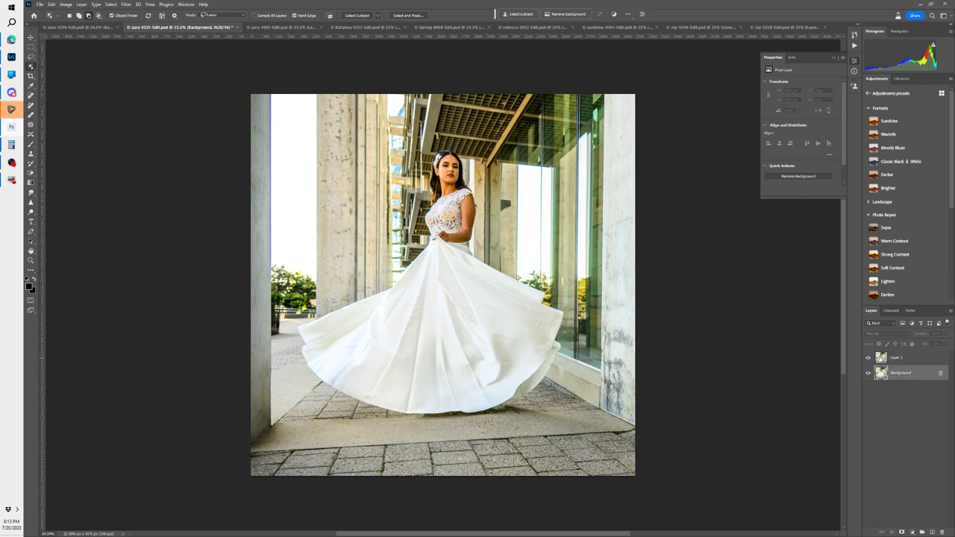
{"action": "left_click", "coordinate": [880, 357]}
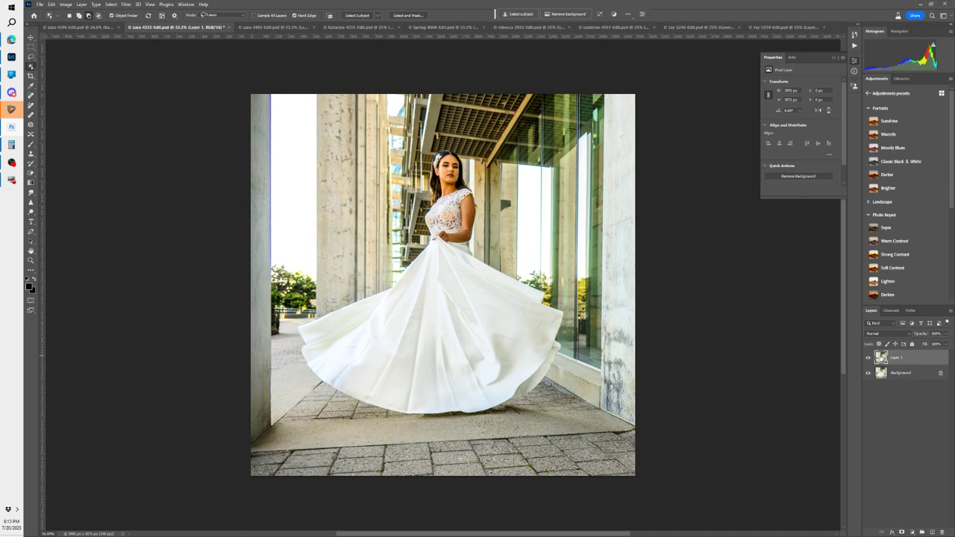
{"action": "left_click", "coordinate": [868, 358]}
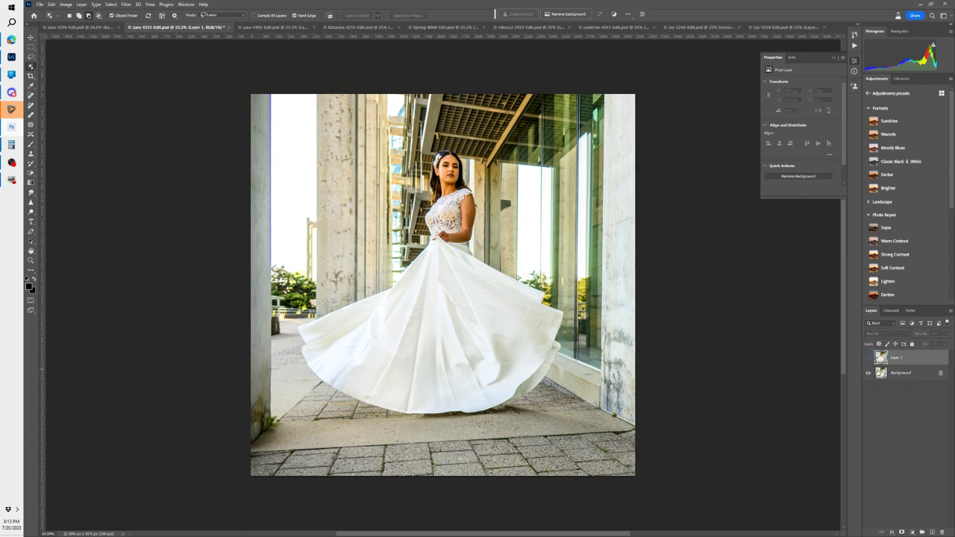
Step: Add a new layer named fix directly above the Background layer
{"action": "left_click", "coordinate": [881, 373]}
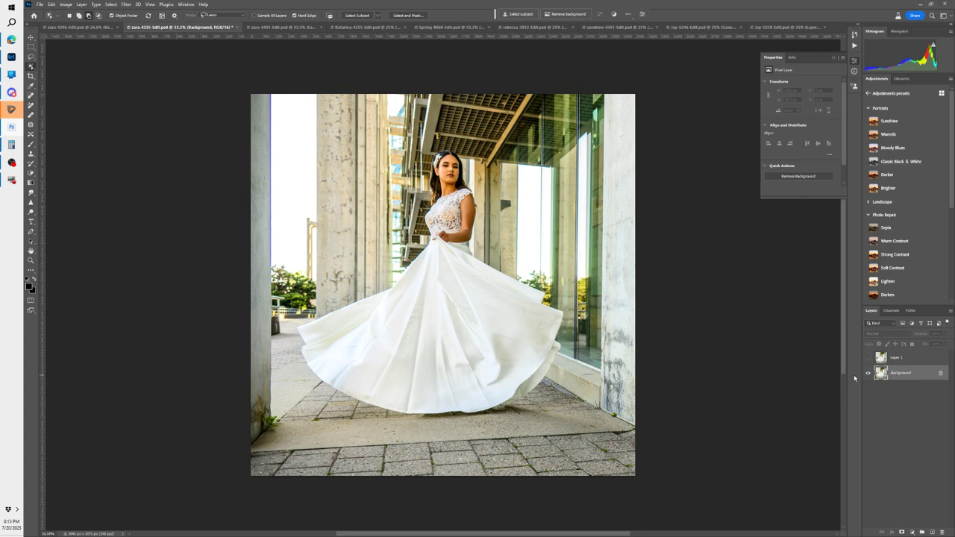
{"action": "key", "text": "ctrl+shift+n"}
{"action": "type", "text": "fix"}
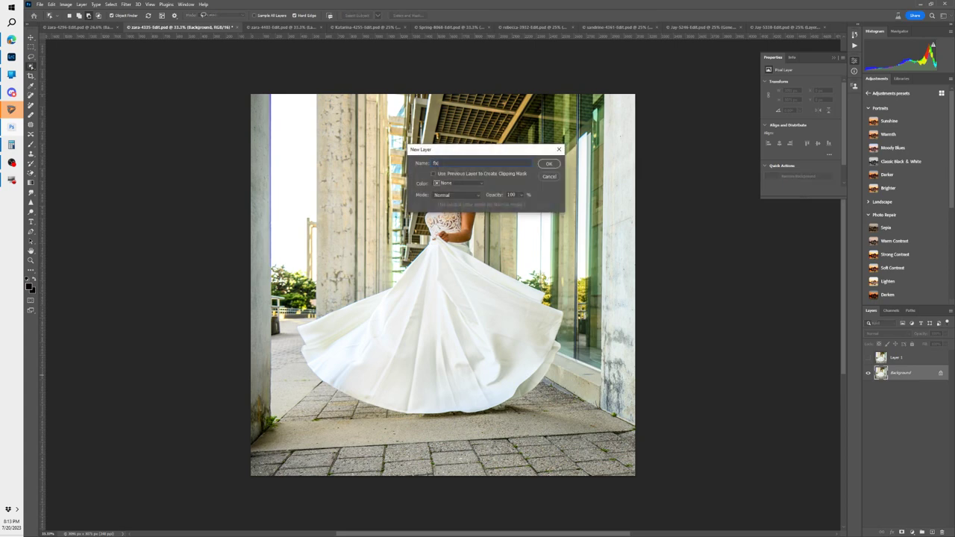
{"action": "key", "text": "Return"}
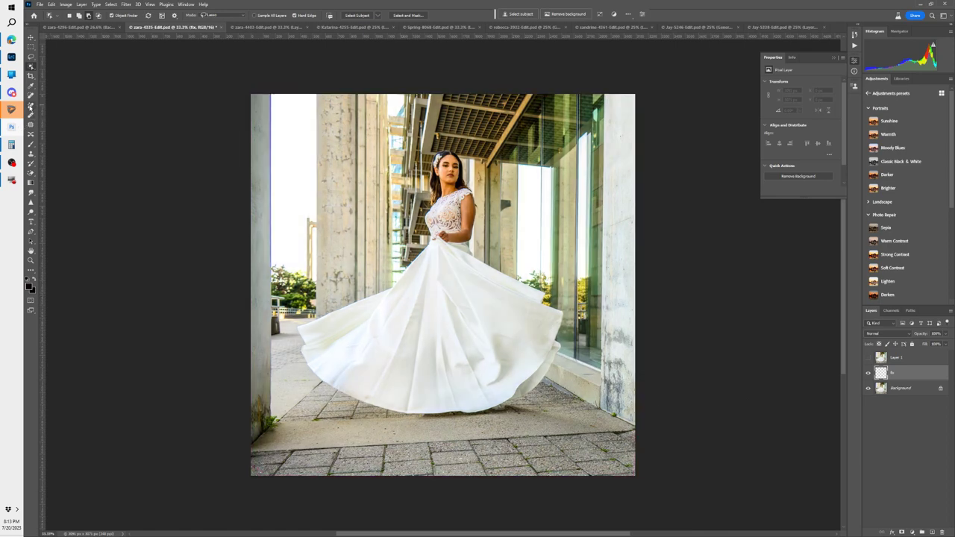
Step: Remove the distant tower in the bright gap and the bin and railing beside the left column with the Remove tool
{"action": "left_click", "coordinate": [30, 108]}
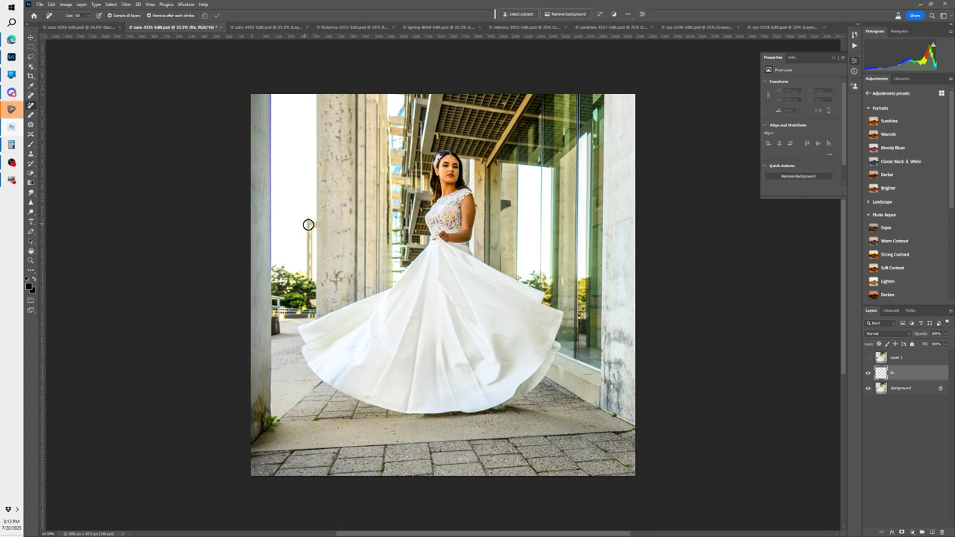
{"action": "mouse_move", "coordinate": [319, 226]}
{"action": "left_mouse_down"}
{"action": "mouse_move", "coordinate": [304, 219]}
{"action": "mouse_move", "coordinate": [309, 278]}
{"action": "left_mouse_up"}
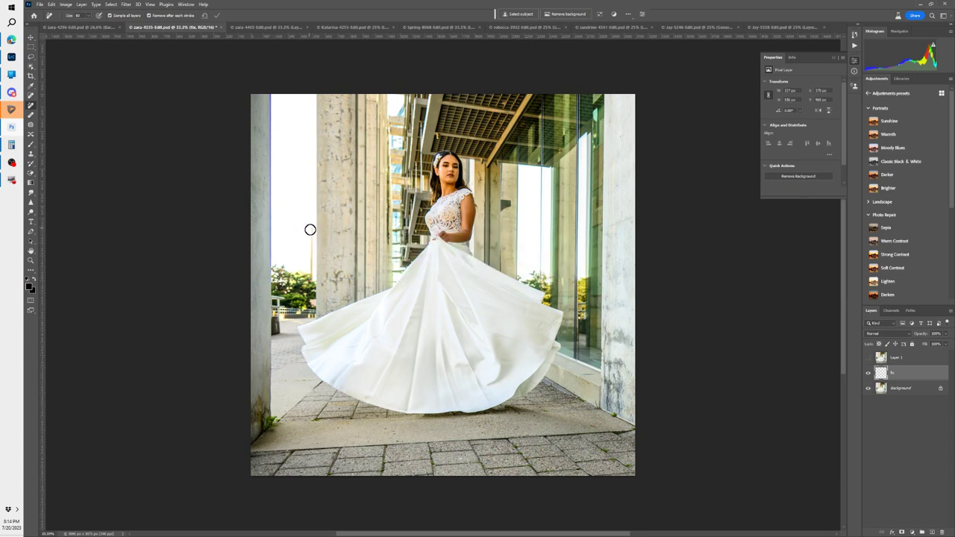
{"action": "left_click_drag", "start_coordinate": [310, 224], "coordinate": [311, 276]}
{"action": "mouse_move", "coordinate": [275, 336]}
{"action": "left_mouse_down"}
{"action": "mouse_move", "coordinate": [282, 299]}
{"action": "mouse_move", "coordinate": [275, 333]}
{"action": "mouse_move", "coordinate": [294, 337]}
{"action": "mouse_move", "coordinate": [266, 336]}
{"action": "left_mouse_up"}
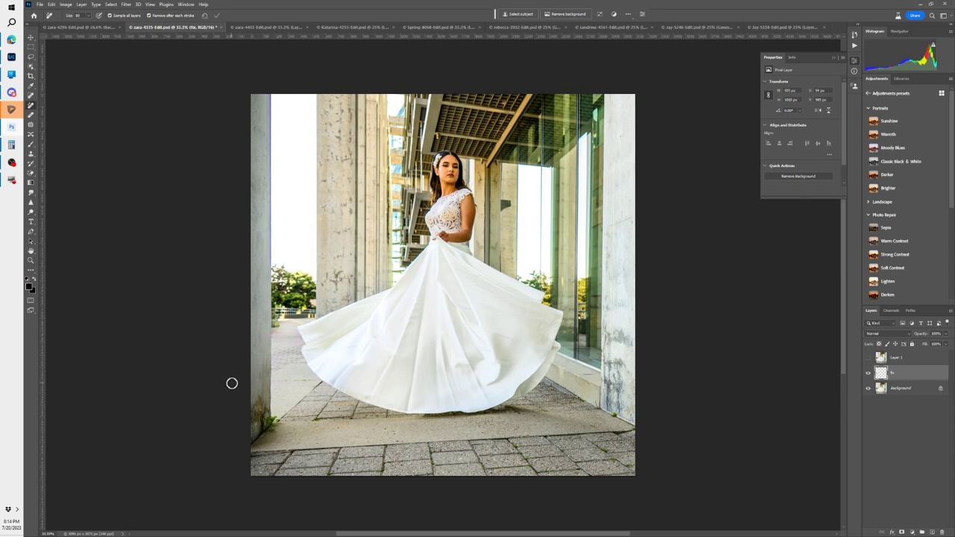
Step: Remove the weeds at the bases of both outer concrete columns and the stains low on the right column
{"action": "mouse_move", "coordinate": [270, 419]}
{"action": "left_mouse_down"}
{"action": "mouse_move", "coordinate": [264, 409]}
{"action": "mouse_move", "coordinate": [263, 430]}
{"action": "mouse_move", "coordinate": [276, 422]}
{"action": "mouse_move", "coordinate": [257, 410]}
{"action": "mouse_move", "coordinate": [273, 427]}
{"action": "mouse_move", "coordinate": [276, 420]}
{"action": "mouse_move", "coordinate": [249, 453]}
{"action": "left_mouse_up"}
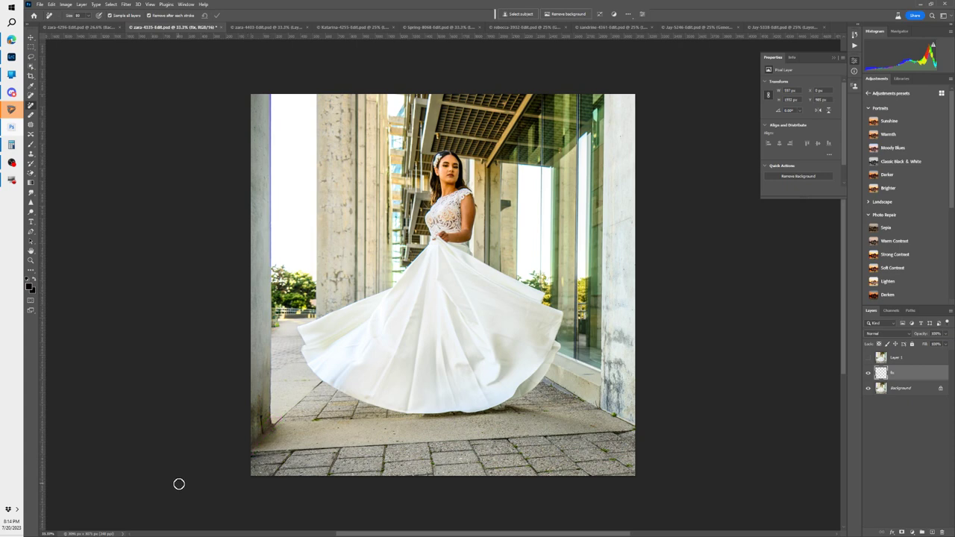
{"action": "mouse_move", "coordinate": [260, 415]}
{"action": "left_mouse_down"}
{"action": "mouse_move", "coordinate": [268, 433]}
{"action": "mouse_move", "coordinate": [251, 454]}
{"action": "left_mouse_up"}
{"action": "left_click_drag", "start_coordinate": [612, 436], "coordinate": [642, 430]}
{"action": "mouse_move", "coordinate": [622, 363]}
{"action": "left_mouse_down"}
{"action": "mouse_move", "coordinate": [623, 406]}
{"action": "mouse_move", "coordinate": [610, 367]}
{"action": "mouse_move", "coordinate": [605, 400]}
{"action": "mouse_move", "coordinate": [612, 406]}
{"action": "mouse_move", "coordinate": [617, 361]}
{"action": "mouse_move", "coordinate": [624, 415]}
{"action": "mouse_move", "coordinate": [620, 331]}
{"action": "mouse_move", "coordinate": [631, 342]}
{"action": "mouse_move", "coordinate": [605, 345]}
{"action": "mouse_move", "coordinate": [620, 378]}
{"action": "mouse_move", "coordinate": [611, 414]}
{"action": "left_mouse_up"}
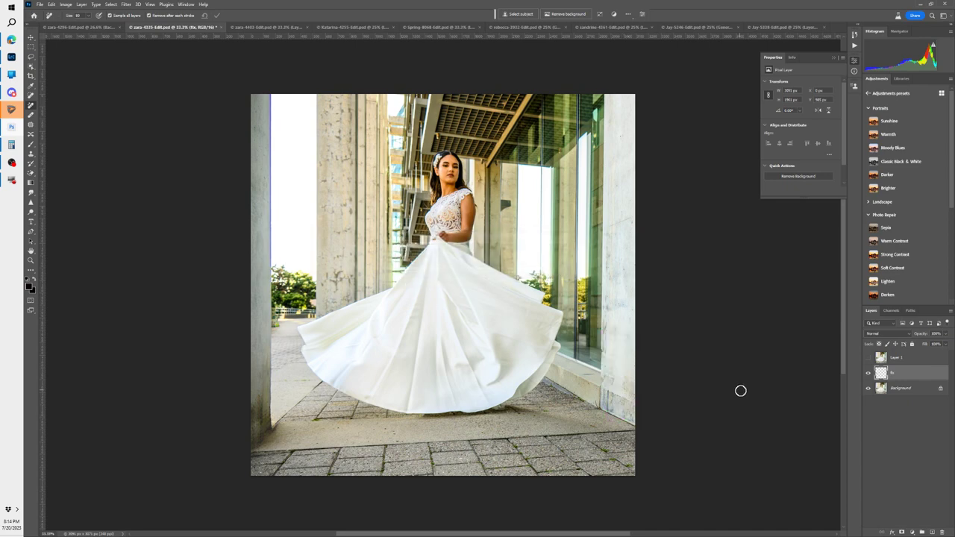
{"action": "left_click_drag", "start_coordinate": [611, 392], "coordinate": [613, 414]}
Step: Remove the green weeds between the pavers in the right foreground, reducing the Remove tool's brush size to 40
{"action": "key", "text": "z"}
{"action": "left_click_drag", "start_coordinate": [606, 453], "coordinate": [709, 446]}
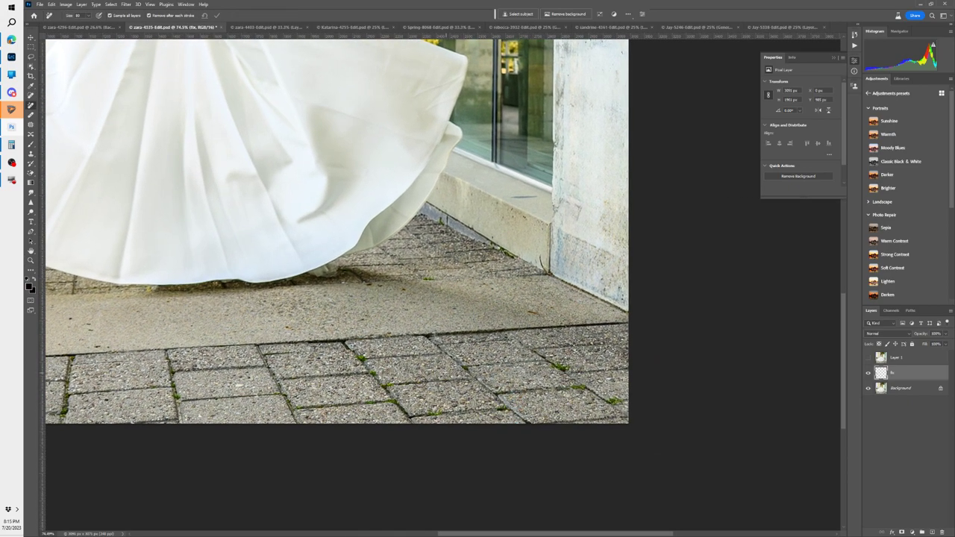
{"action": "mouse_move", "coordinate": [350, 347]}
{"action": "left_mouse_down"}
{"action": "mouse_move", "coordinate": [398, 410]}
{"action": "mouse_move", "coordinate": [420, 426]}
{"action": "left_mouse_up"}
{"action": "key", "text": "bracketleft"}
{"action": "key", "text": "bracketleft"}
{"action": "left_click_drag", "start_coordinate": [358, 352], "coordinate": [408, 414]}
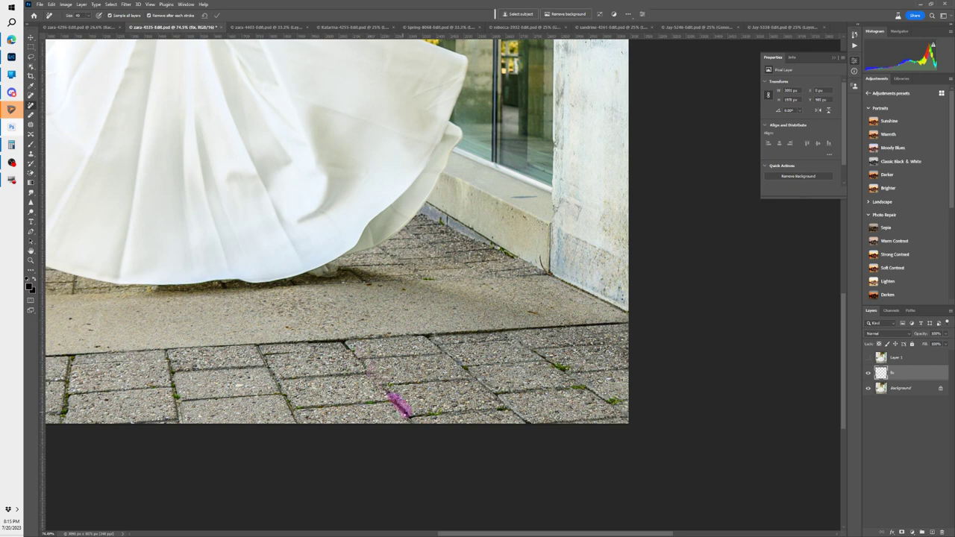
{"action": "mouse_move", "coordinate": [555, 363]}
{"action": "left_mouse_down"}
{"action": "mouse_move", "coordinate": [571, 387]}
{"action": "mouse_move", "coordinate": [625, 396]}
{"action": "left_mouse_up"}
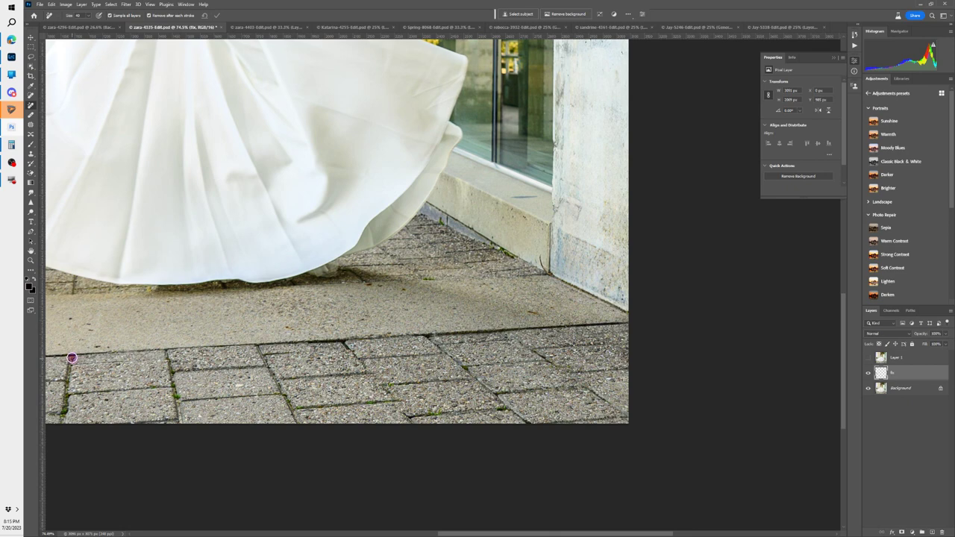
Step: Remove the weeds along the paver joint left of the gown, undoing the first stroke and painting a shorter one
{"action": "left_click_drag", "start_coordinate": [71, 357], "coordinate": [63, 419]}
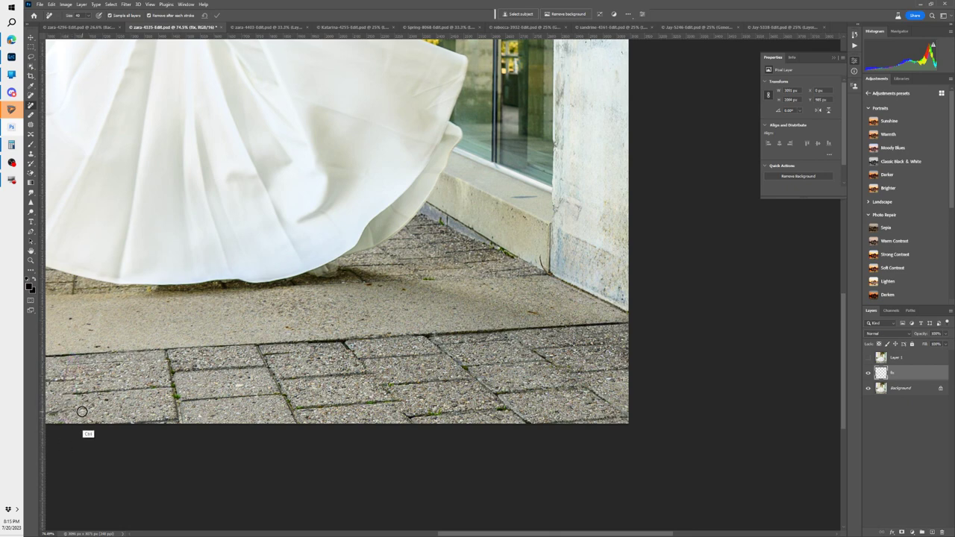
{"action": "key", "text": "ctrl+z"}
{"action": "left_click_drag", "start_coordinate": [69, 364], "coordinate": [68, 402]}
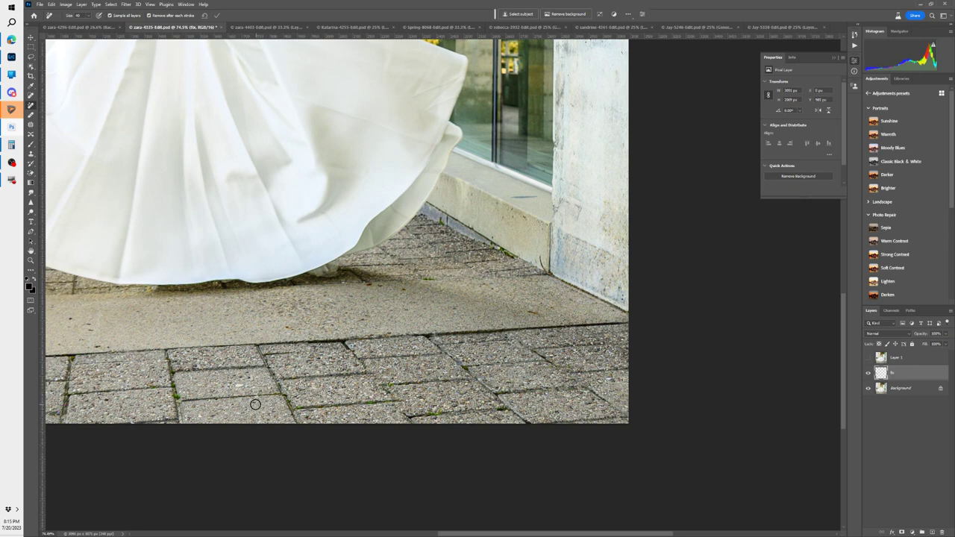
Step: Fit the whole photo in view and compare it with and without the fix layer
{"action": "key", "text": "ctrl"}
{"action": "key", "text": "ctrl"}
{"action": "key", "text": "ctrl+0"}
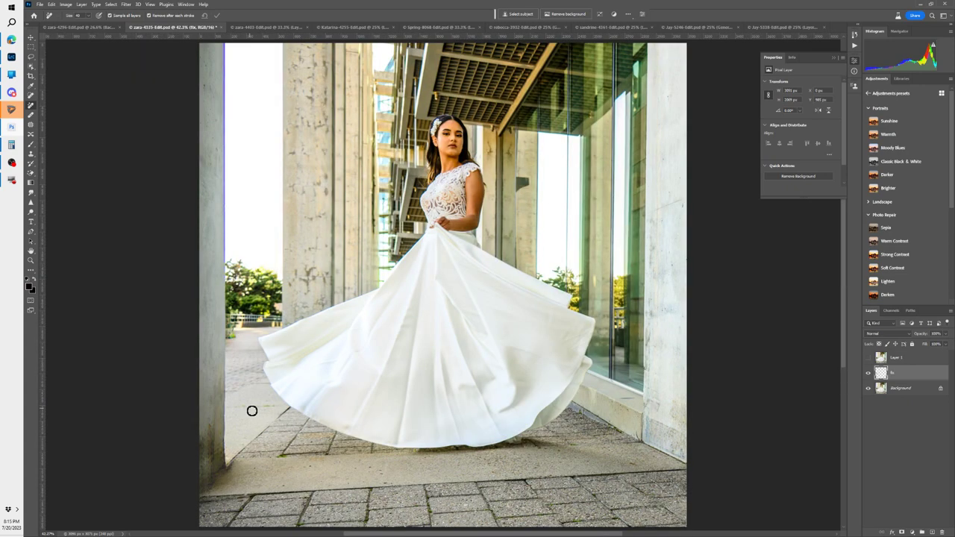
{"action": "left_click", "coordinate": [868, 373]}
{"action": "left_click", "coordinate": [868, 373]}
{"action": "left_click", "coordinate": [868, 373]}
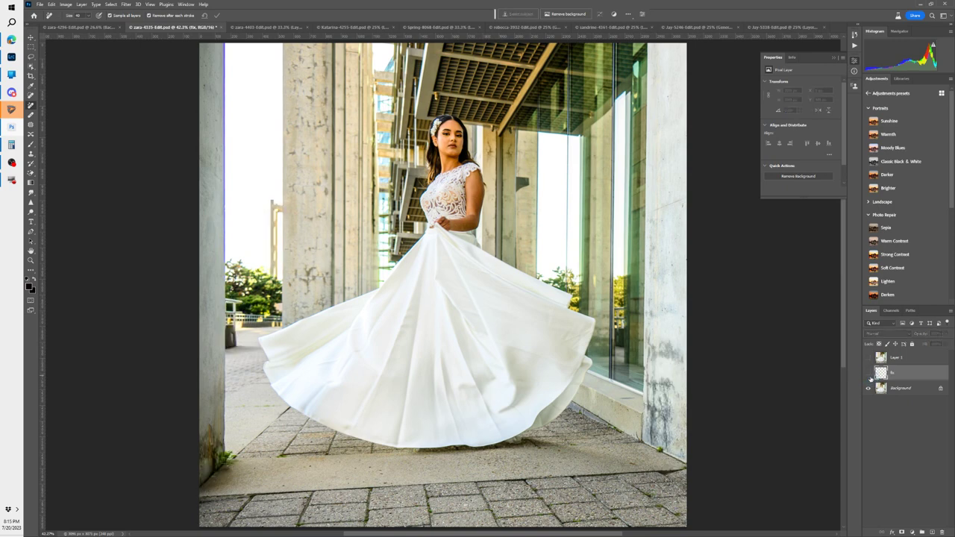
{"action": "left_click", "coordinate": [868, 374]}
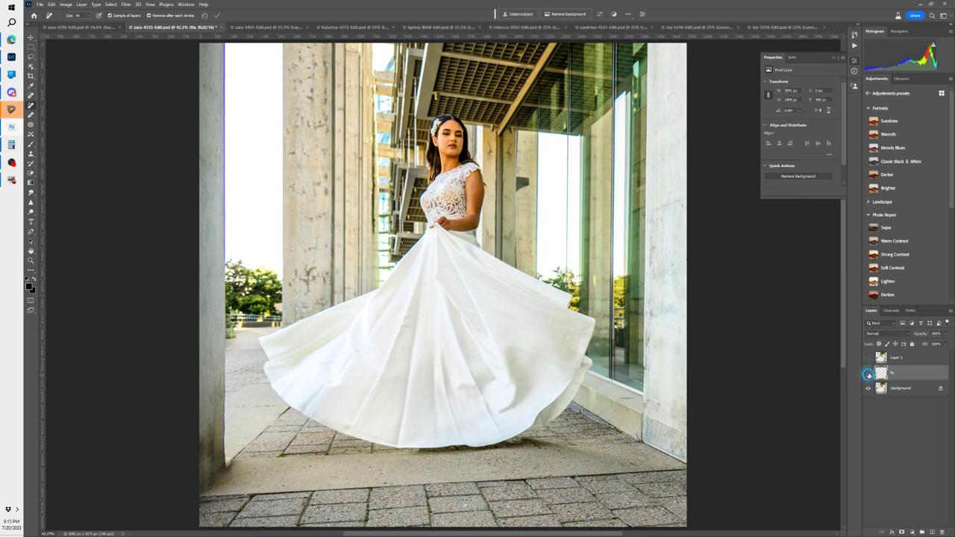
{"action": "left_click", "coordinate": [868, 375]}
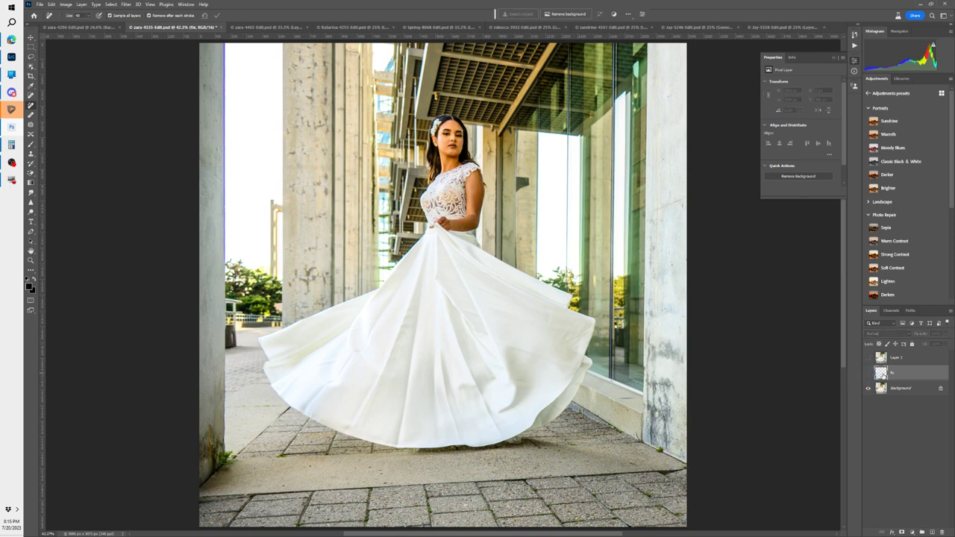
{"action": "left_click", "coordinate": [867, 374]}
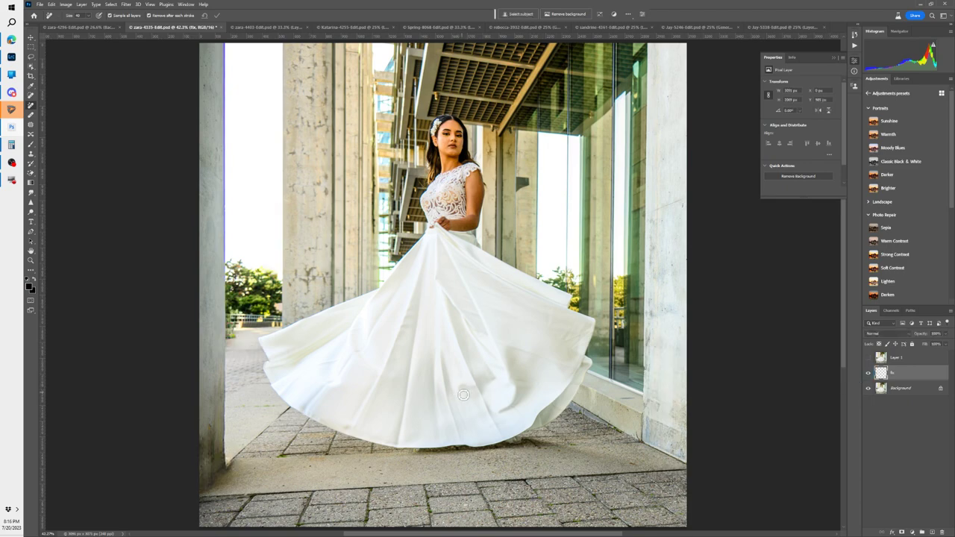
Step: Remove the small creases and wrinkles across the middle and left folds of the gown with the Remove tool
{"action": "scroll", "coordinate": [466, 393], "scroll_direction": "up", "scroll_amount": 5}
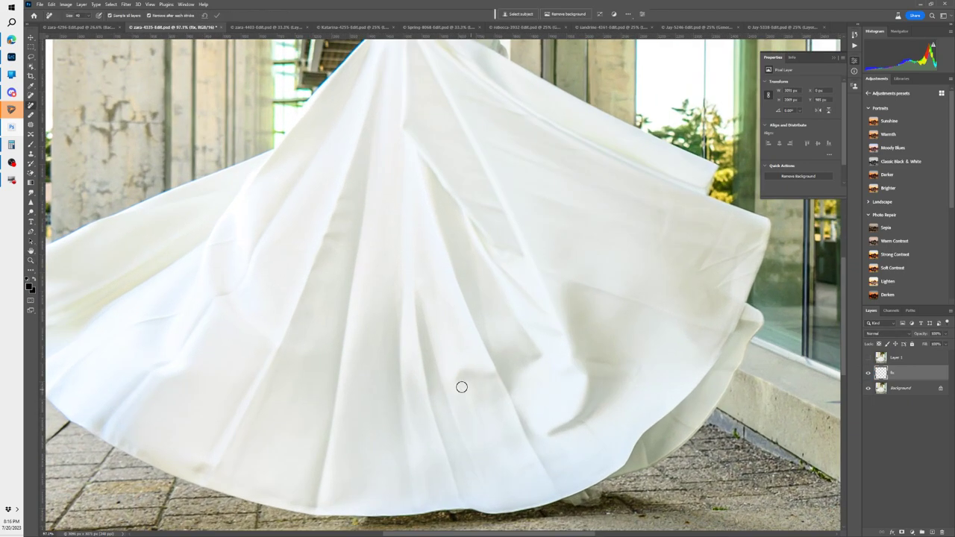
{"action": "left_click_drag", "start_coordinate": [459, 376], "coordinate": [491, 376]}
{"action": "left_click_drag", "start_coordinate": [125, 322], "coordinate": [182, 309]}
{"action": "left_click_drag", "start_coordinate": [340, 192], "coordinate": [326, 243]}
{"action": "left_click_drag", "start_coordinate": [346, 194], "coordinate": [335, 242]}
{"action": "left_click_drag", "start_coordinate": [465, 199], "coordinate": [495, 204]}
Step: Remove the creases near the right outer edge of the gown's skirt
{"action": "left_click_drag", "start_coordinate": [704, 269], "coordinate": [762, 243]}
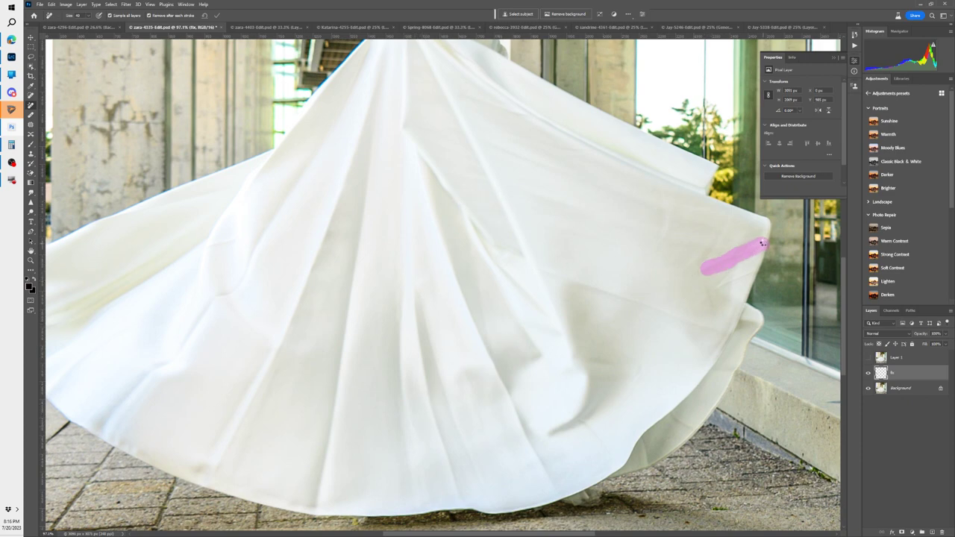
{"action": "mouse_move", "coordinate": [733, 273]}
{"action": "left_mouse_down"}
{"action": "mouse_move", "coordinate": [748, 269]}
{"action": "mouse_move", "coordinate": [713, 287]}
{"action": "mouse_move", "coordinate": [715, 240]}
{"action": "left_mouse_up"}
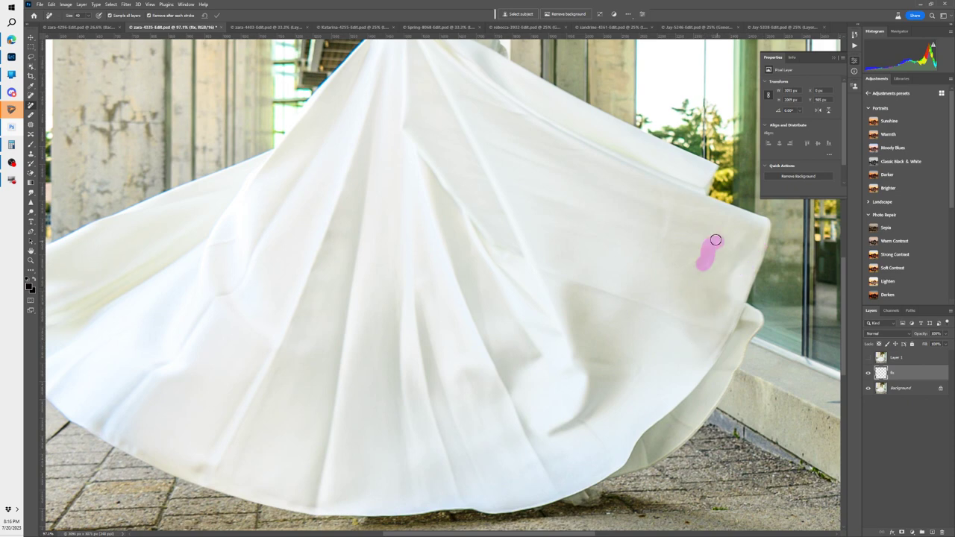
{"action": "left_click_drag", "start_coordinate": [727, 277], "coordinate": [759, 229]}
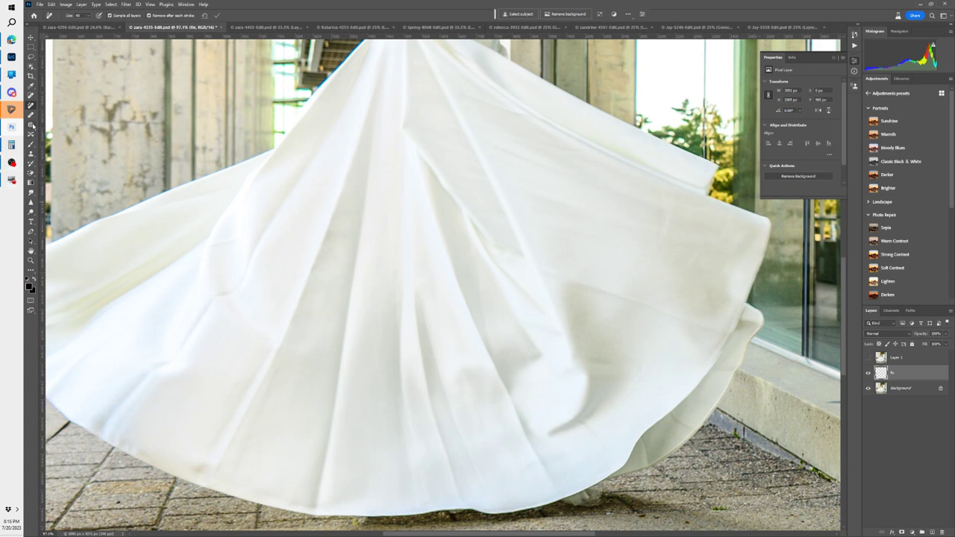
{"action": "left_click", "coordinate": [32, 125]}
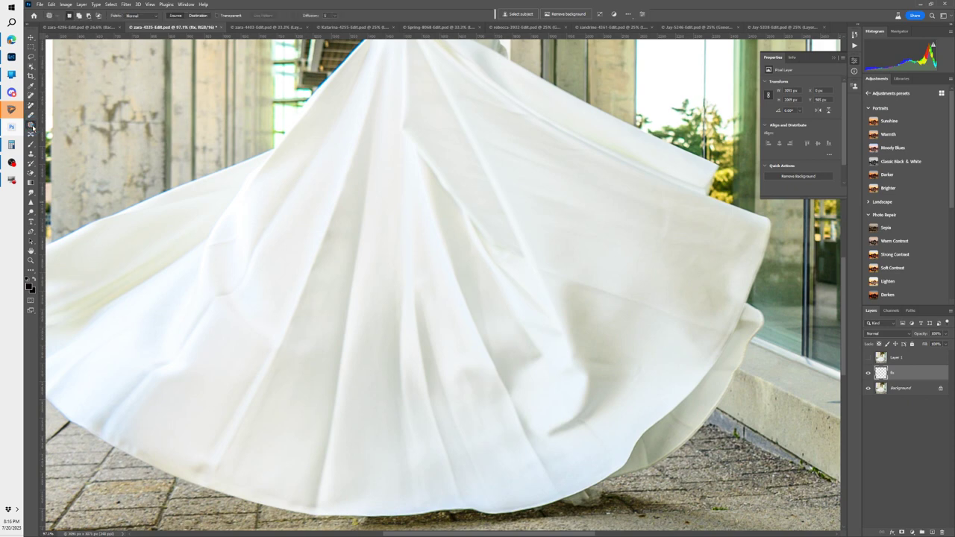
{"action": "left_click", "coordinate": [31, 117]}
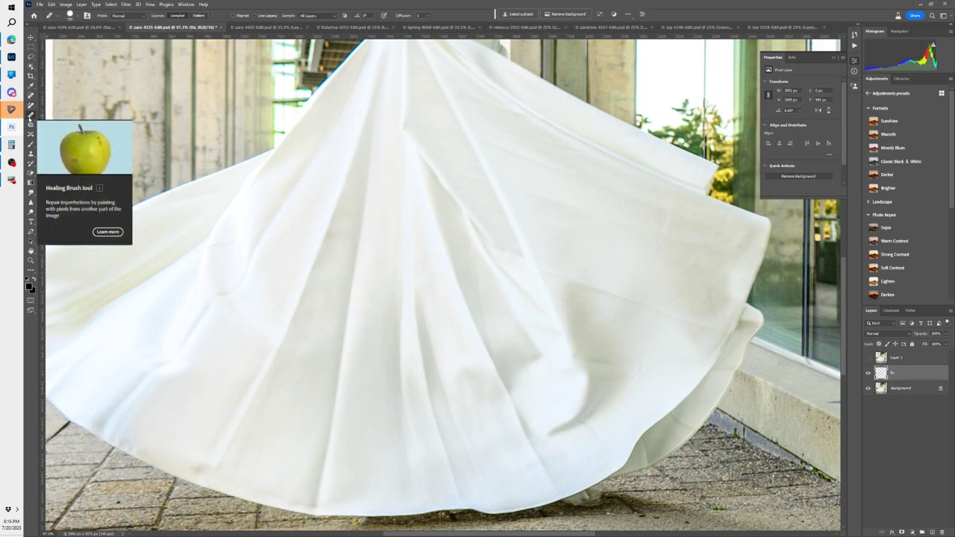
{"action": "left_click", "coordinate": [32, 144]}
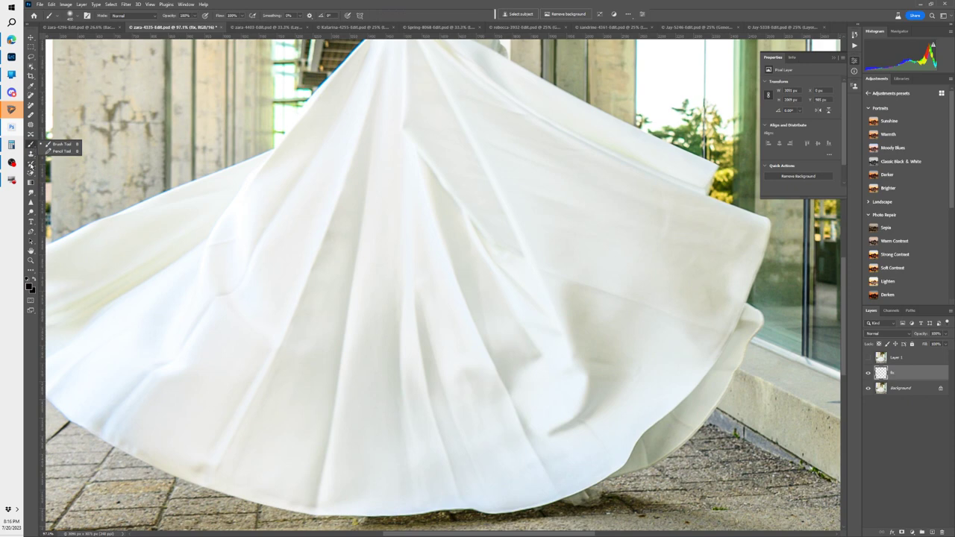
{"action": "left_click", "coordinate": [31, 164]}
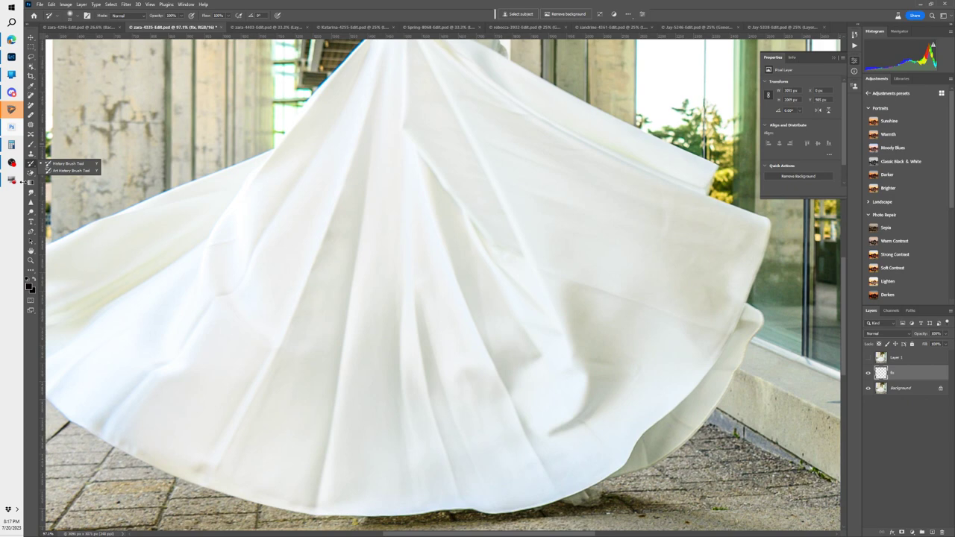
{"action": "key", "text": "ctrl+0"}
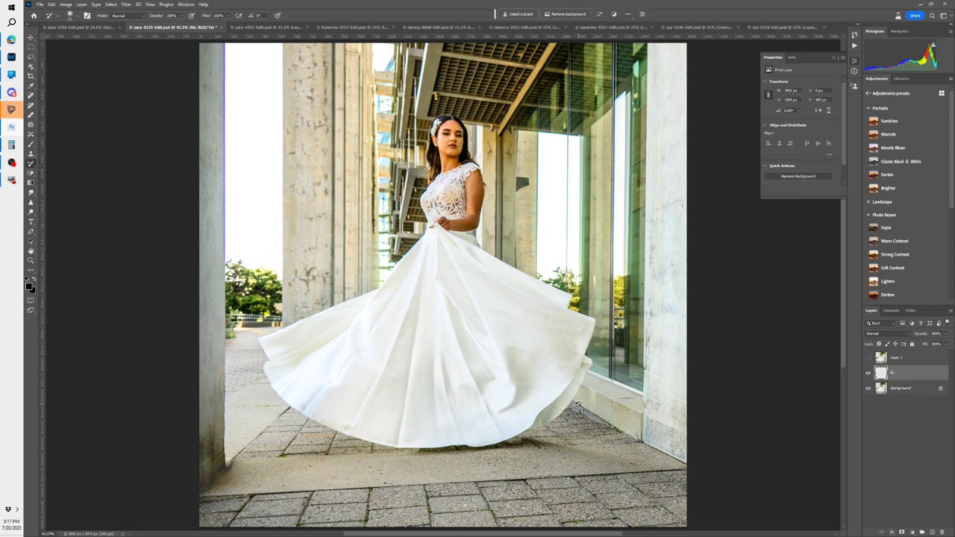
Step: Switch to the photo of the bride with the sheer flowing cape and add a new empty layer above the Background
{"action": "left_click", "coordinate": [264, 27]}
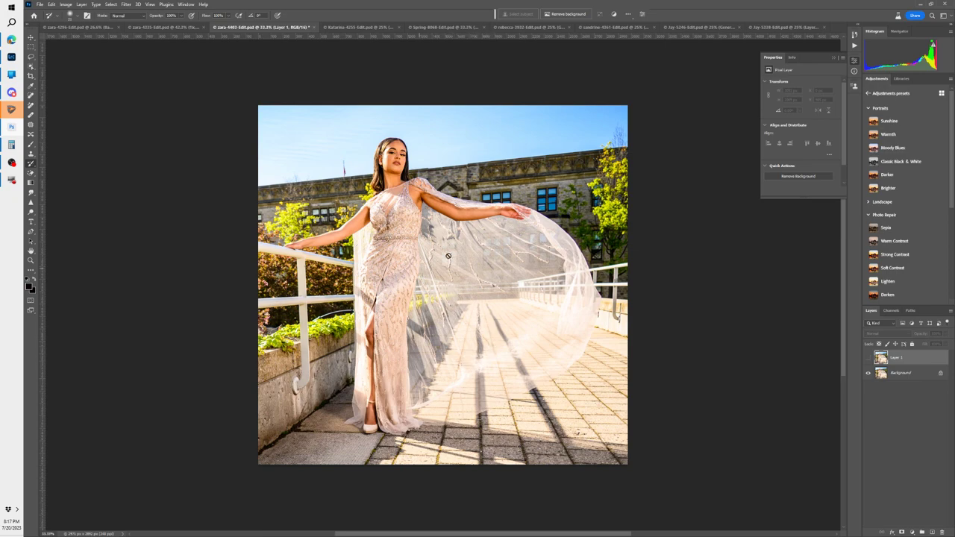
{"action": "scroll", "coordinate": [448, 256], "scroll_direction": "up", "scroll_amount": 5}
{"action": "scroll", "coordinate": [440, 259], "scroll_direction": "down", "scroll_amount": 3}
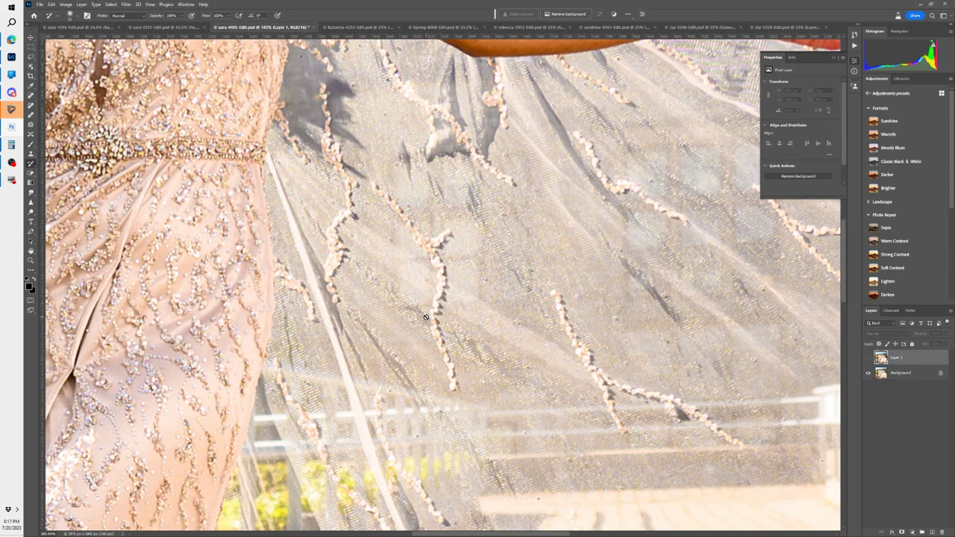
{"action": "key", "text": "ctrl+0"}
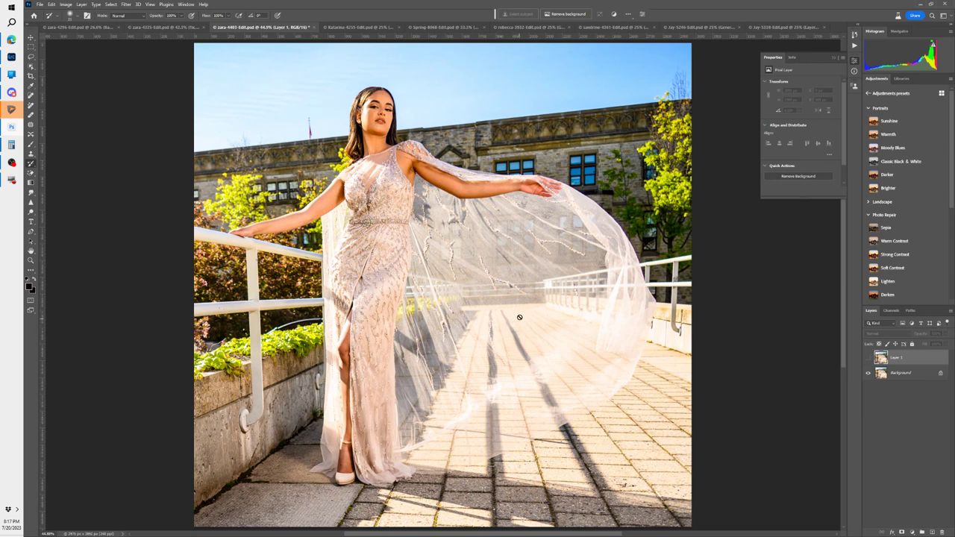
{"action": "key", "text": "z"}
{"action": "mouse_move", "coordinate": [553, 294]}
{"action": "left_mouse_down"}
{"action": "mouse_move", "coordinate": [569, 294]}
{"action": "mouse_move", "coordinate": [522, 269]}
{"action": "left_mouse_up"}
{"action": "key", "text": "b"}
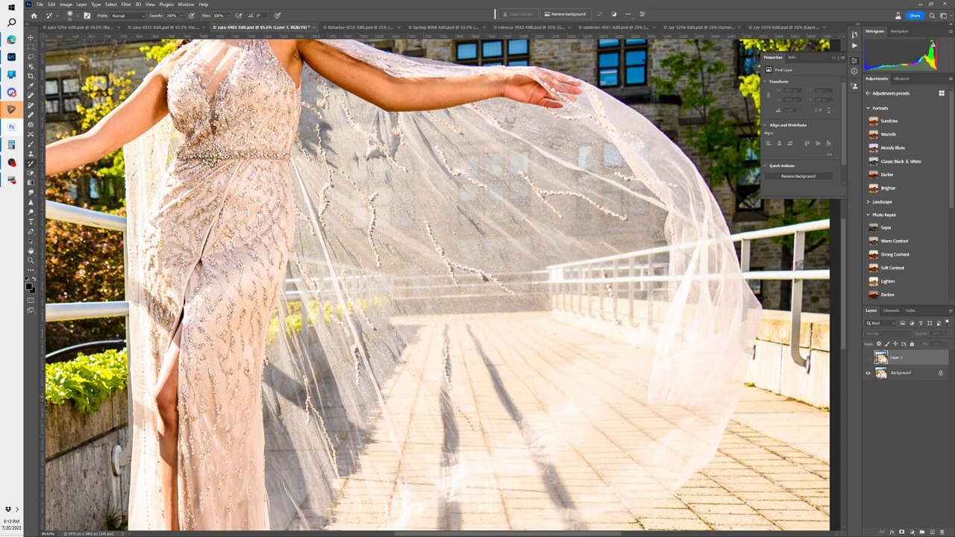
{"action": "left_click", "coordinate": [880, 375]}
{"action": "key", "text": "ctrl+shift+n"}
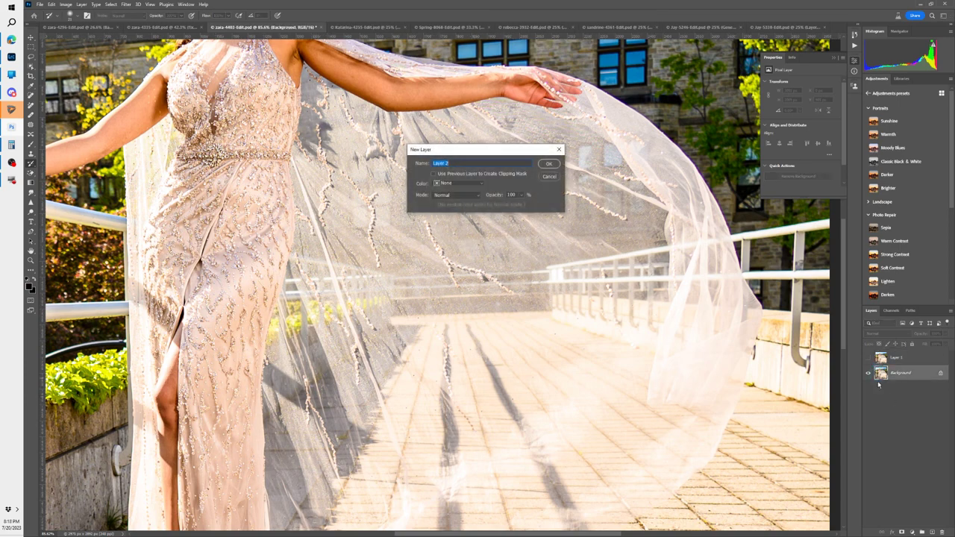
{"action": "key", "text": "Return"}
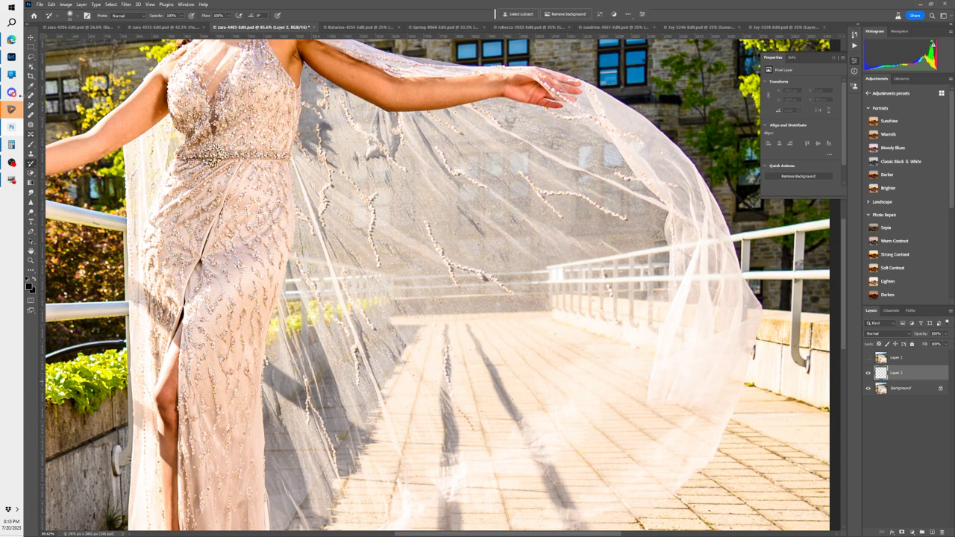
Step: Remove the beaded branch-shaped strands in the middle of the sheer cape with the Remove tool
{"action": "left_click", "coordinate": [30, 105]}
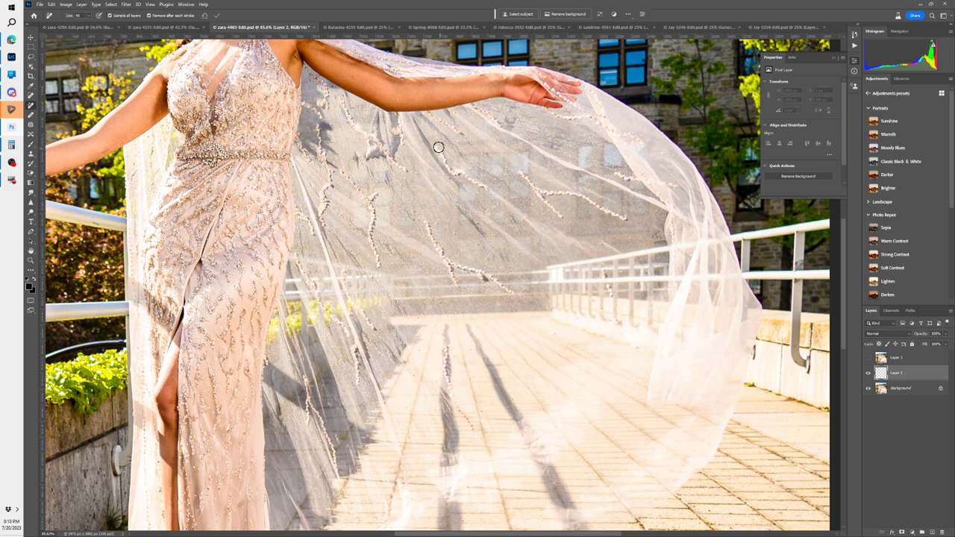
{"action": "left_click_drag", "start_coordinate": [436, 146], "coordinate": [486, 191]}
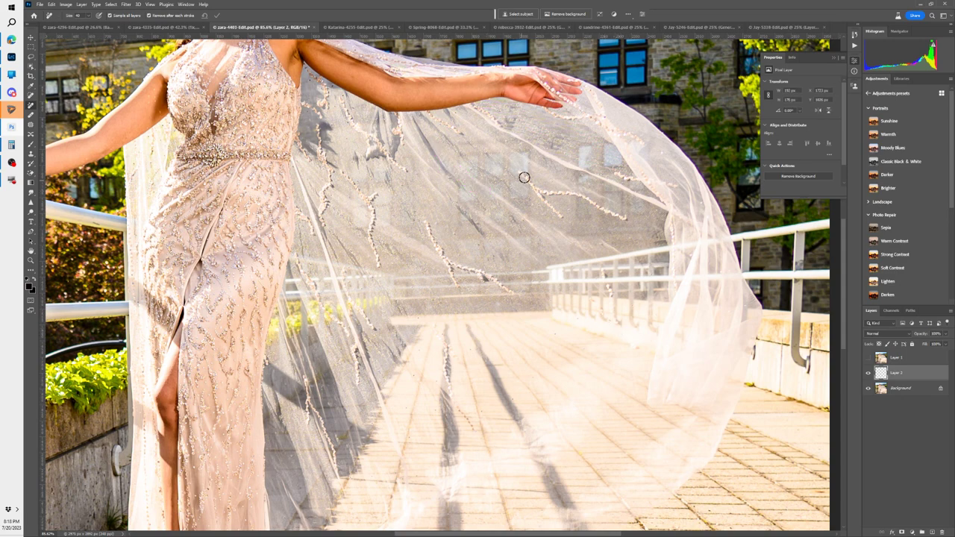
{"action": "mouse_move", "coordinate": [513, 170]}
{"action": "left_mouse_down"}
{"action": "mouse_move", "coordinate": [556, 213]}
{"action": "mouse_move", "coordinate": [566, 195]}
{"action": "mouse_move", "coordinate": [614, 207]}
{"action": "mouse_move", "coordinate": [626, 221]}
{"action": "left_mouse_up"}
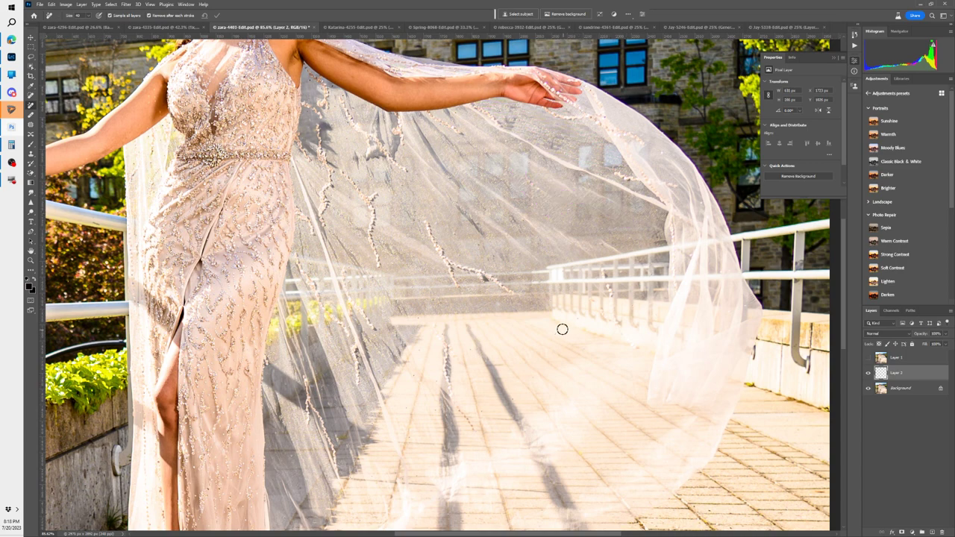
{"action": "left_click_drag", "start_coordinate": [537, 194], "coordinate": [528, 179]}
{"action": "mouse_move", "coordinate": [428, 222]}
{"action": "left_mouse_down"}
{"action": "mouse_move", "coordinate": [454, 287]}
{"action": "mouse_move", "coordinate": [449, 264]}
{"action": "mouse_move", "coordinate": [513, 295]}
{"action": "left_mouse_up"}
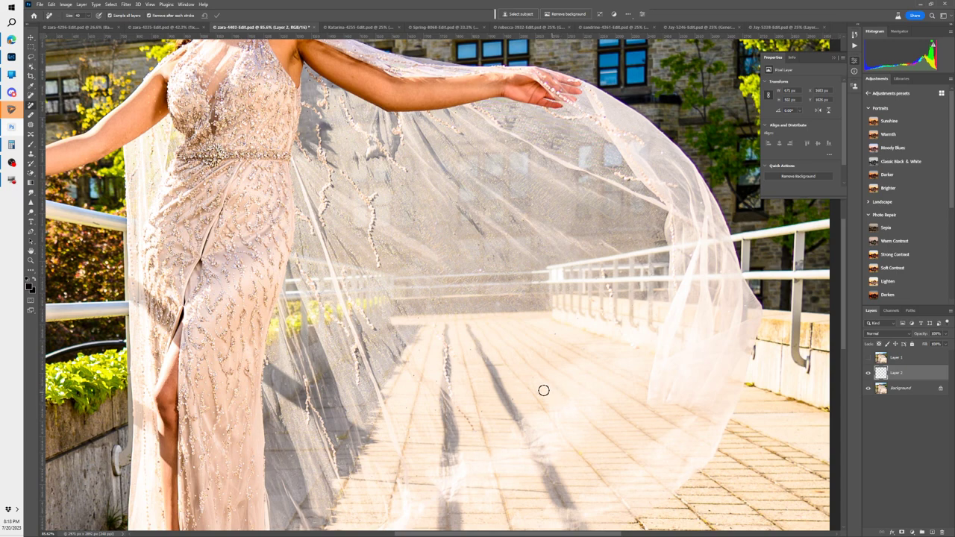
Step: Compare the cape cleanup with the finished version on Layer 1, viewing the whole photo, and leave Layer 1 hidden
{"action": "left_click", "coordinate": [867, 357]}
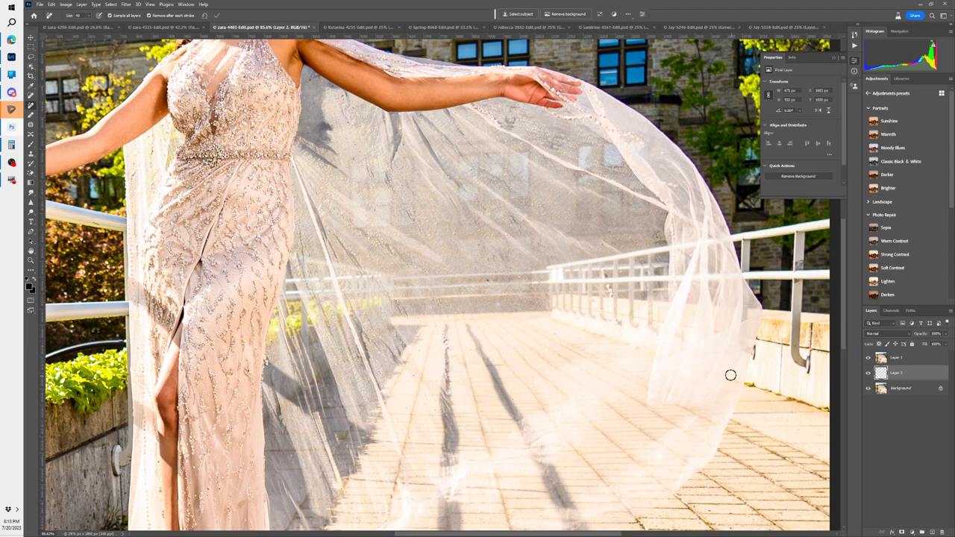
{"action": "key", "text": "ctrl+0"}
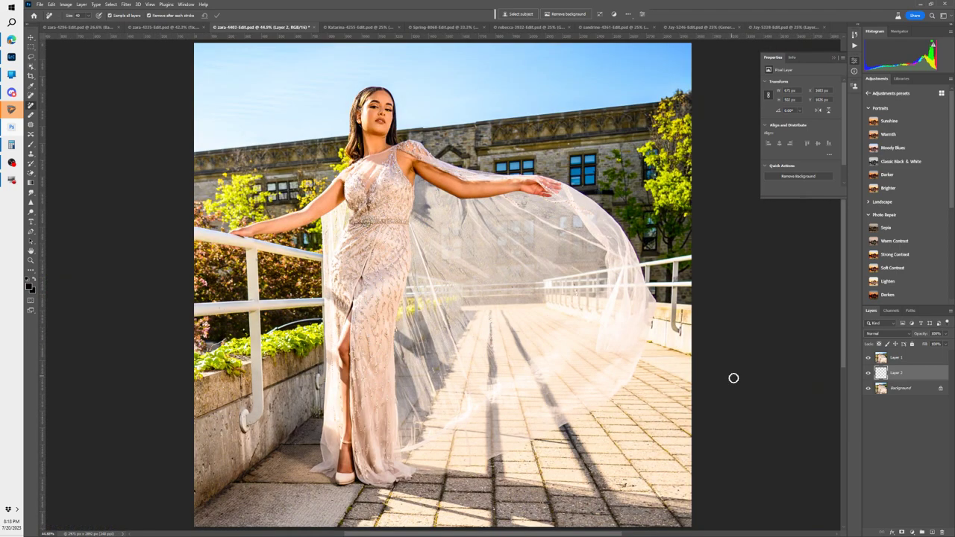
{"action": "left_click", "coordinate": [867, 358]}
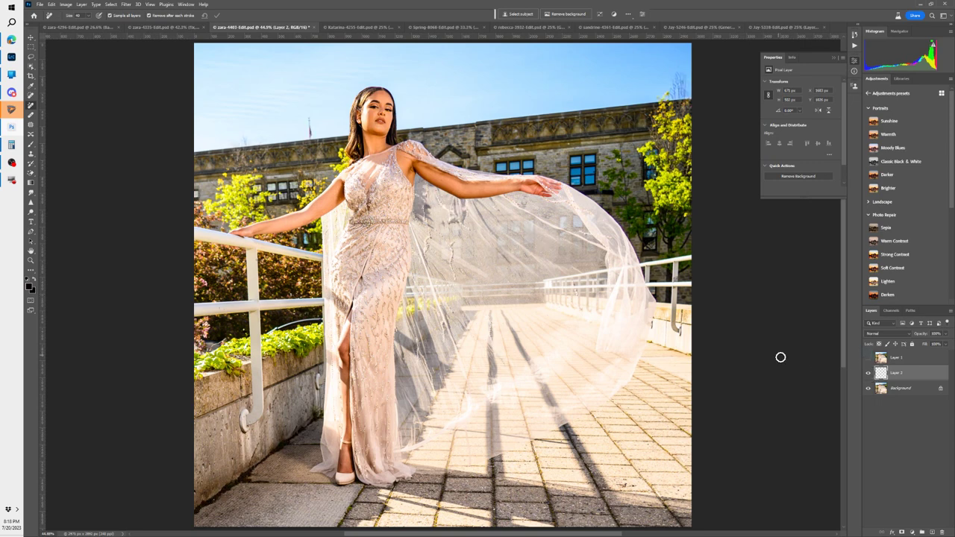
Step: Remove the flagpole on the roof, the bare branches above the right-hand tree and the small distraction at the photo's left edge
{"action": "mouse_move", "coordinate": [310, 121]}
{"action": "left_mouse_down"}
{"action": "mouse_move", "coordinate": [316, 144]}
{"action": "mouse_move", "coordinate": [308, 121]}
{"action": "left_mouse_up"}
{"action": "mouse_move", "coordinate": [680, 94]}
{"action": "left_mouse_down"}
{"action": "mouse_move", "coordinate": [686, 79]}
{"action": "mouse_move", "coordinate": [663, 106]}
{"action": "mouse_move", "coordinate": [666, 91]}
{"action": "mouse_move", "coordinate": [676, 94]}
{"action": "mouse_move", "coordinate": [667, 96]}
{"action": "left_mouse_up"}
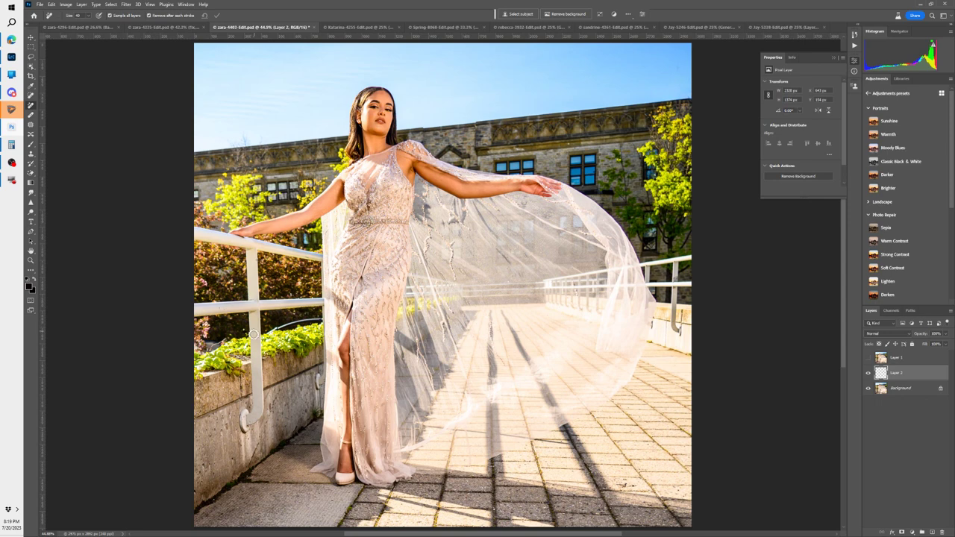
{"action": "left_click_drag", "start_coordinate": [195, 193], "coordinate": [200, 195]}
Step: Remove the weeds and debris along the base of the concrete wall beside the walkway
{"action": "left_click", "coordinate": [288, 439]}
{"action": "left_click_drag", "start_coordinate": [317, 420], "coordinate": [276, 441]}
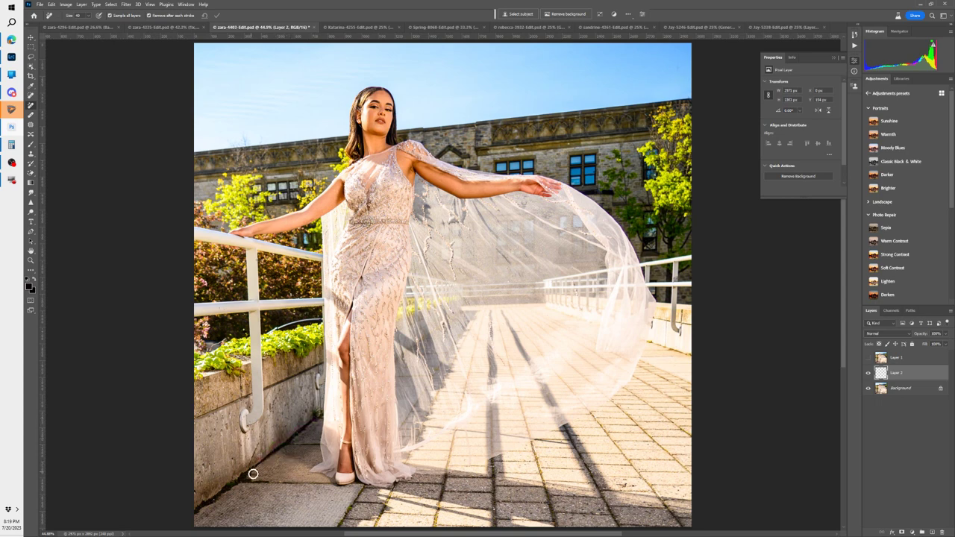
{"action": "left_click_drag", "start_coordinate": [253, 474], "coordinate": [193, 513]}
{"action": "left_click_drag", "start_coordinate": [252, 482], "coordinate": [194, 513]}
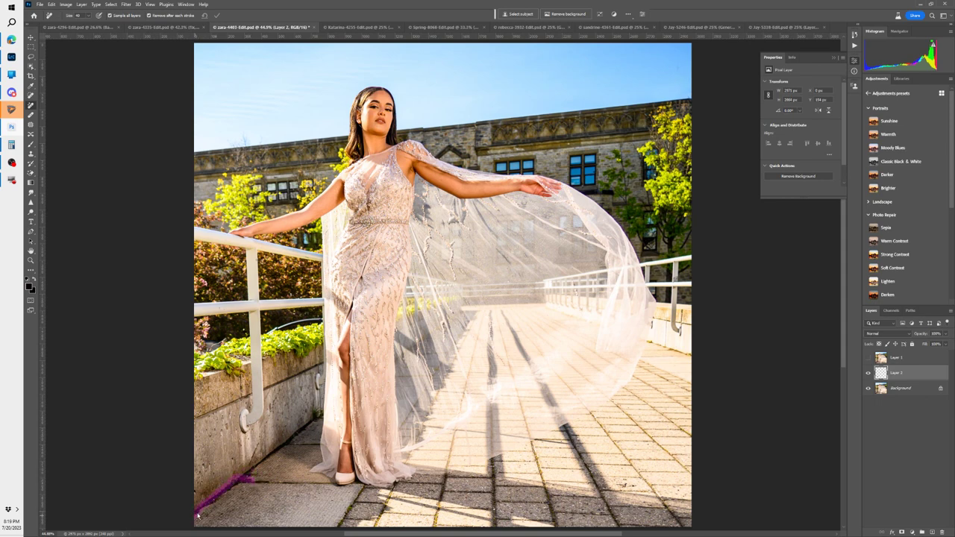
{"action": "left_click_drag", "start_coordinate": [241, 474], "coordinate": [204, 507]}
{"action": "left_click_drag", "start_coordinate": [275, 452], "coordinate": [233, 490]}
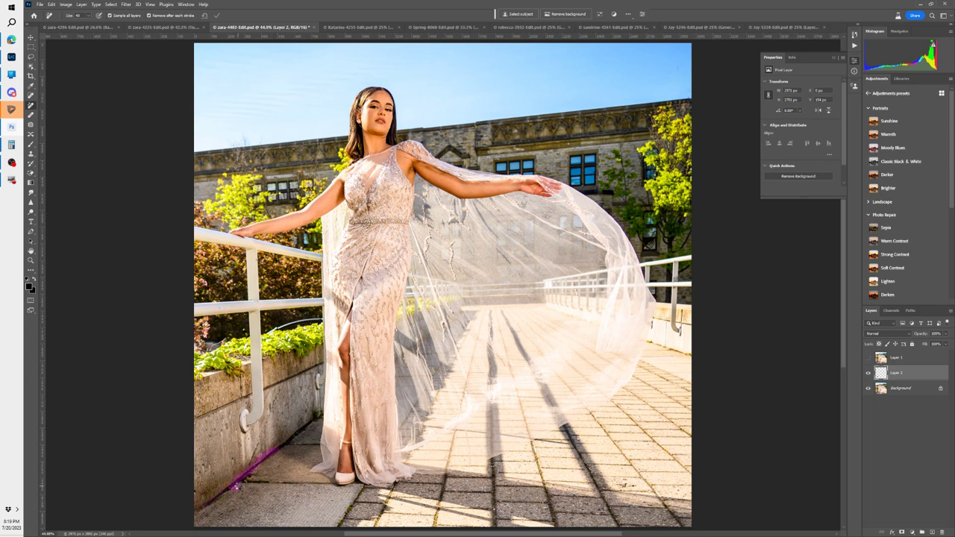
Step: Compare the photo with and without the Layer 2 retouching, and against the finished version on Layer 1
{"action": "left_click", "coordinate": [867, 374]}
{"action": "left_click", "coordinate": [866, 374]}
{"action": "left_click", "coordinate": [867, 373]}
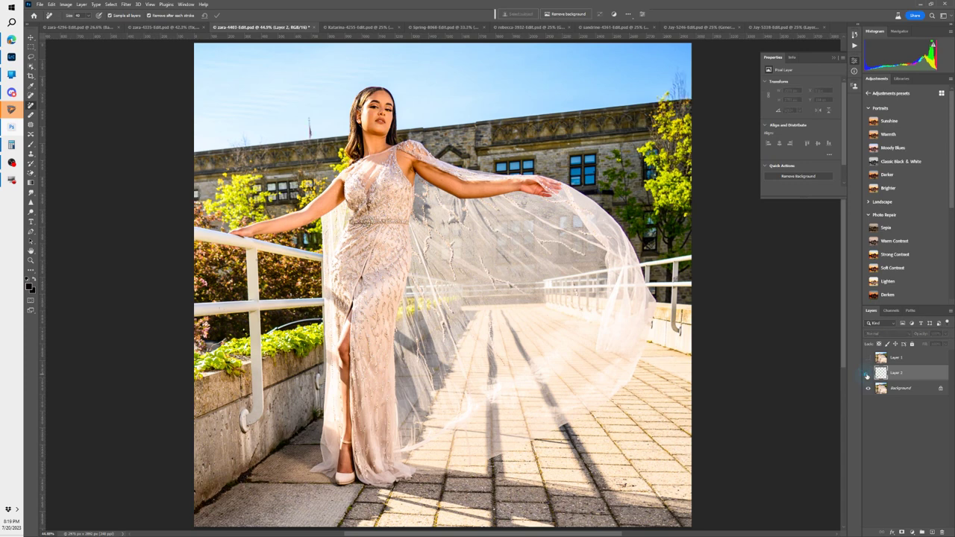
{"action": "left_click", "coordinate": [867, 373]}
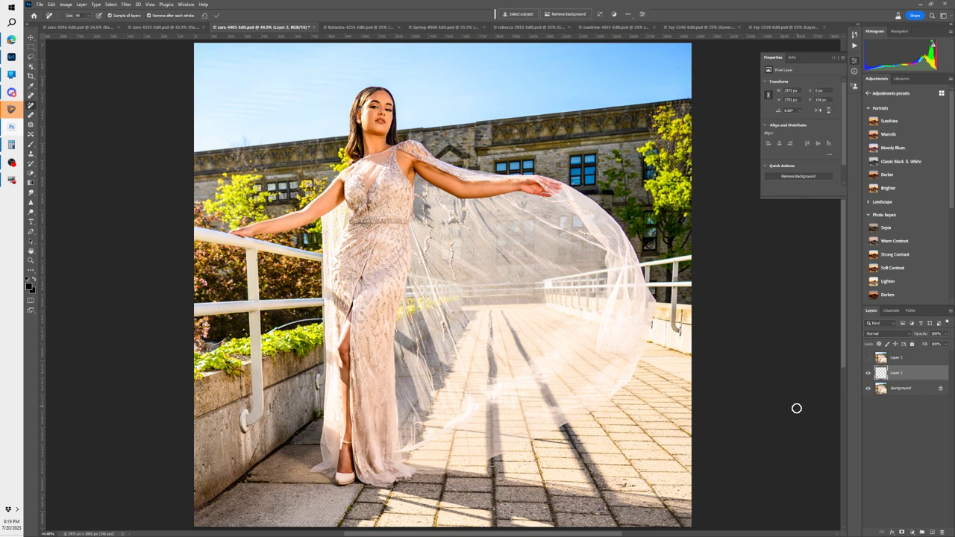
{"action": "left_click", "coordinate": [867, 359]}
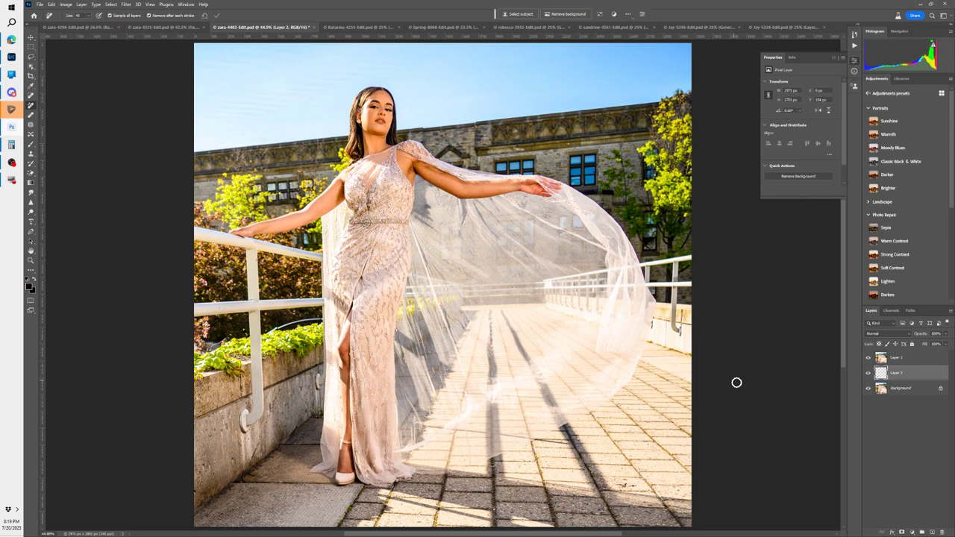
{"action": "left_click", "coordinate": [867, 359]}
Step: Hide Layer 2 and outline the bride's gown and flowing cape below the neck with a Lasso selection
{"action": "left_click", "coordinate": [868, 372]}
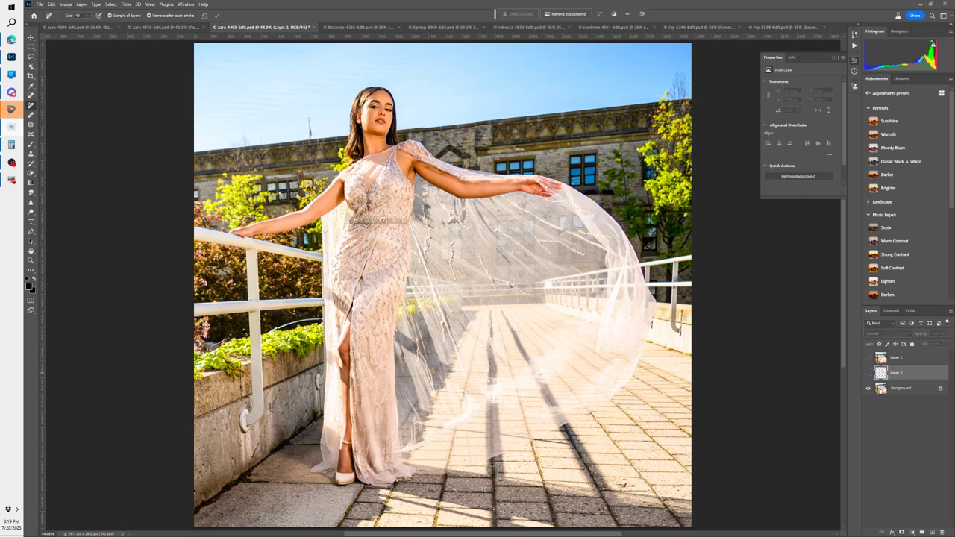
{"action": "left_click", "coordinate": [30, 56]}
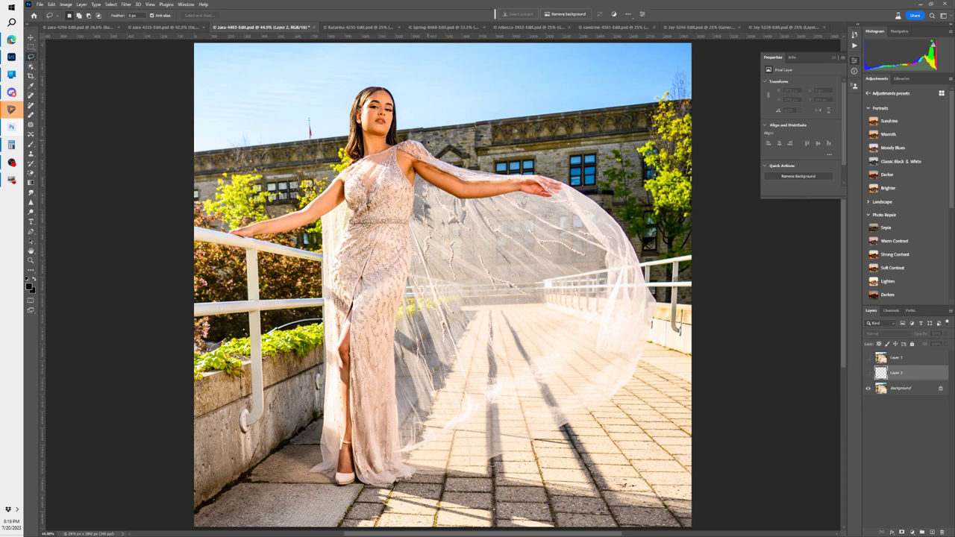
{"action": "mouse_move", "coordinate": [311, 211]}
{"action": "left_mouse_down"}
{"action": "mouse_move", "coordinate": [307, 293]}
{"action": "mouse_move", "coordinate": [334, 451]}
{"action": "left_mouse_up"}
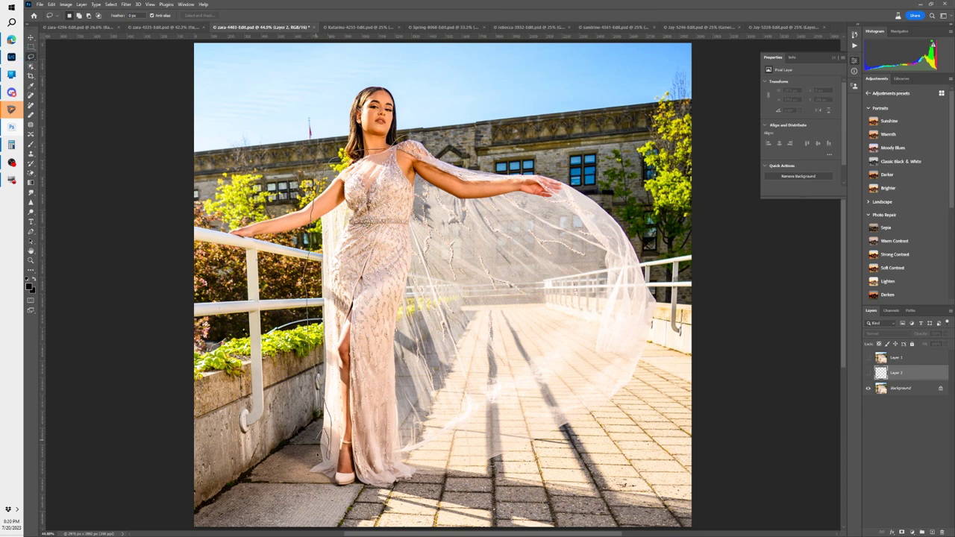
{"action": "mouse_move", "coordinate": [328, 500]}
{"action": "left_mouse_down"}
{"action": "mouse_move", "coordinate": [564, 461]}
{"action": "mouse_move", "coordinate": [637, 410]}
{"action": "mouse_move", "coordinate": [659, 358]}
{"action": "mouse_move", "coordinate": [663, 253]}
{"action": "mouse_move", "coordinate": [613, 190]}
{"action": "mouse_move", "coordinate": [407, 140]}
{"action": "left_mouse_up"}
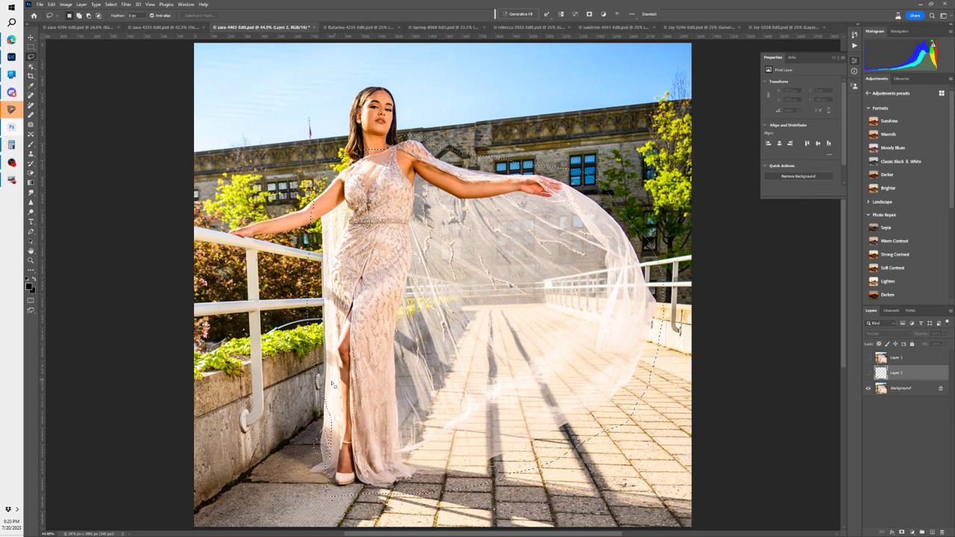
{"action": "mouse_move", "coordinate": [321, 393]}
{"action": "left_mouse_down"}
{"action": "mouse_move", "coordinate": [321, 460]}
{"action": "mouse_move", "coordinate": [350, 450]}
{"action": "mouse_move", "coordinate": [338, 376]}
{"action": "left_mouse_up"}
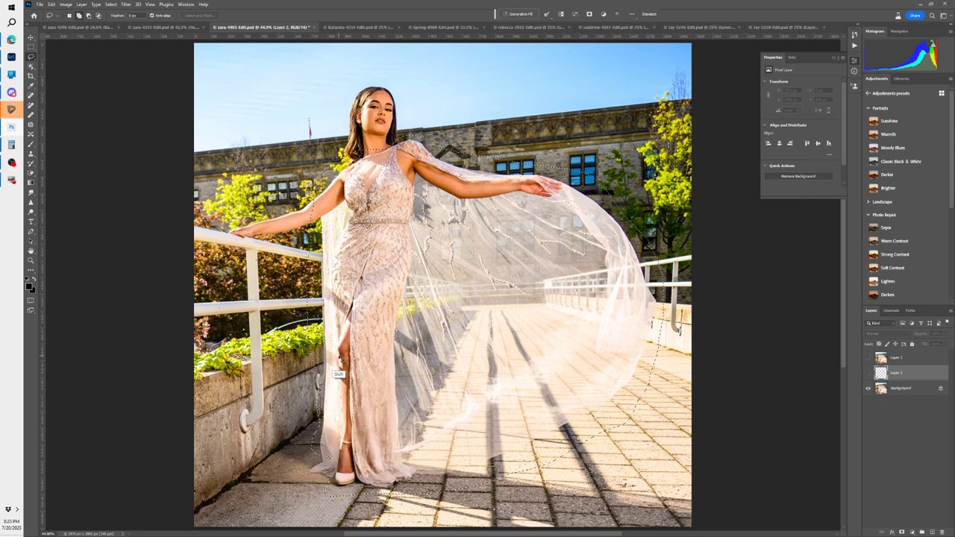
{"action": "mouse_move", "coordinate": [329, 460]}
{"action": "left_mouse_down"}
{"action": "mouse_move", "coordinate": [320, 487]}
{"action": "mouse_move", "coordinate": [349, 497]}
{"action": "mouse_move", "coordinate": [340, 510]}
{"action": "mouse_move", "coordinate": [310, 478]}
{"action": "mouse_move", "coordinate": [306, 496]}
{"action": "mouse_move", "coordinate": [341, 502]}
{"action": "mouse_move", "coordinate": [316, 521]}
{"action": "mouse_move", "coordinate": [317, 511]}
{"action": "mouse_move", "coordinate": [364, 500]}
{"action": "mouse_move", "coordinate": [562, 464]}
{"action": "mouse_move", "coordinate": [624, 402]}
{"action": "mouse_move", "coordinate": [650, 308]}
{"action": "mouse_move", "coordinate": [616, 243]}
{"action": "mouse_move", "coordinate": [492, 179]}
{"action": "mouse_move", "coordinate": [341, 165]}
{"action": "left_mouse_up"}
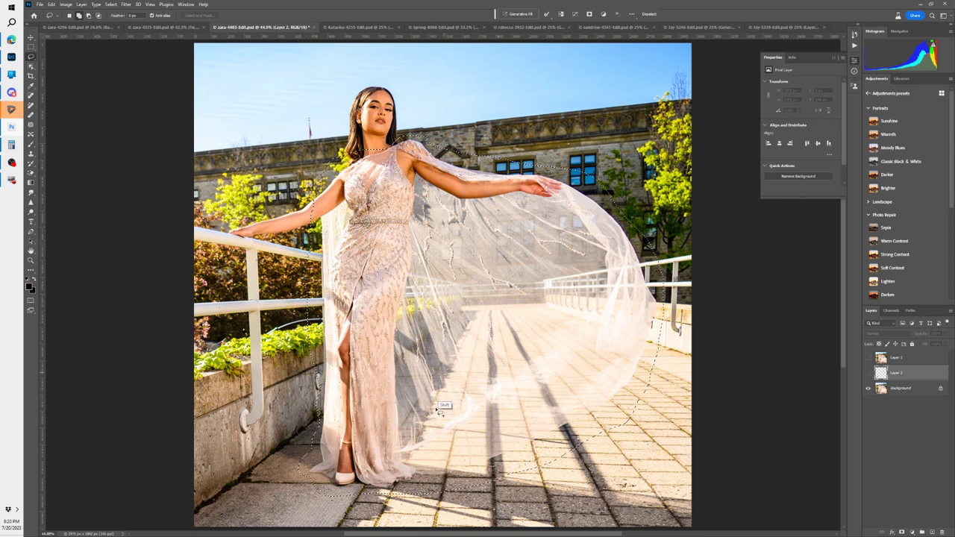
Step: Replace the selected gown using Generative Fill with the prompt "wedding gown", review the variations and choose the third one
{"action": "left_click", "coordinate": [518, 14]}
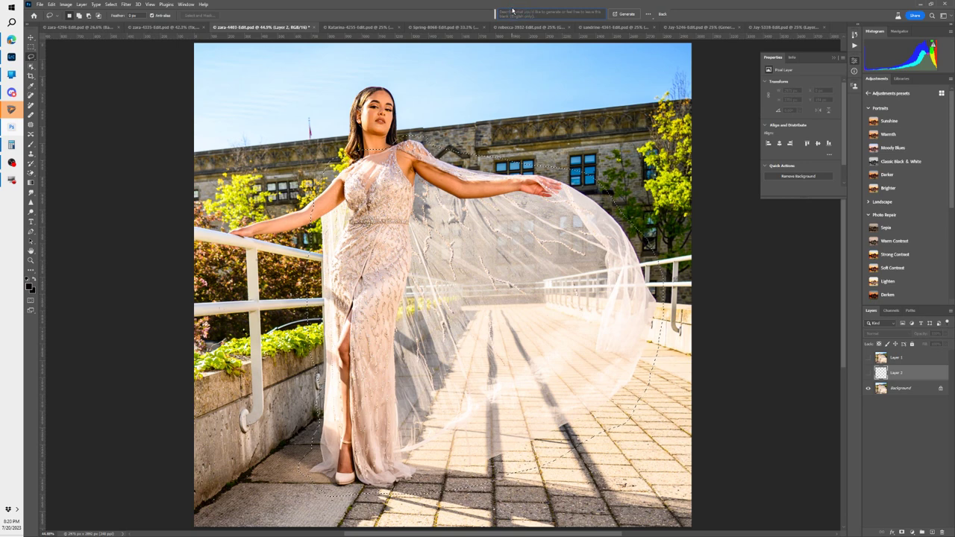
{"action": "type", "text": "H"}
{"action": "key", "text": "Return"}
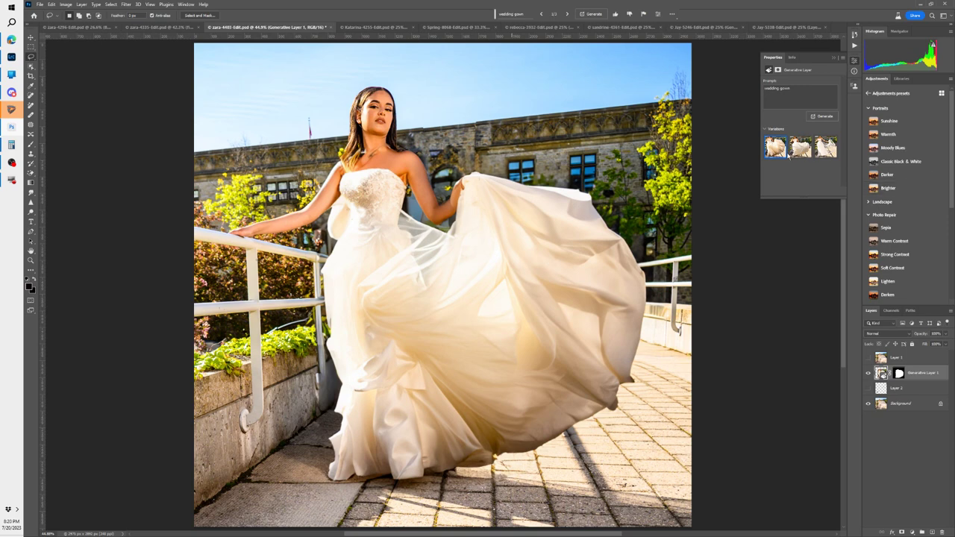
{"action": "left_click", "coordinate": [805, 148]}
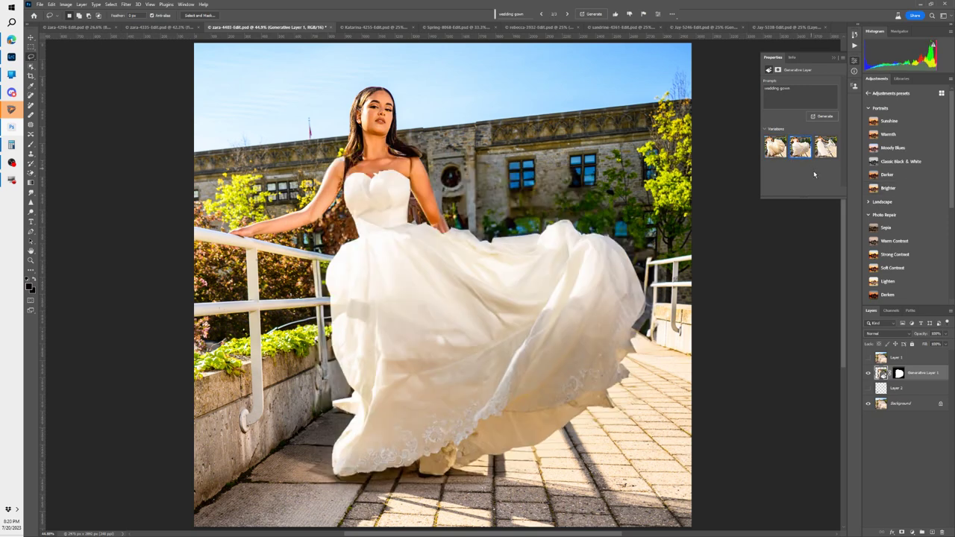
{"action": "left_click", "coordinate": [826, 151]}
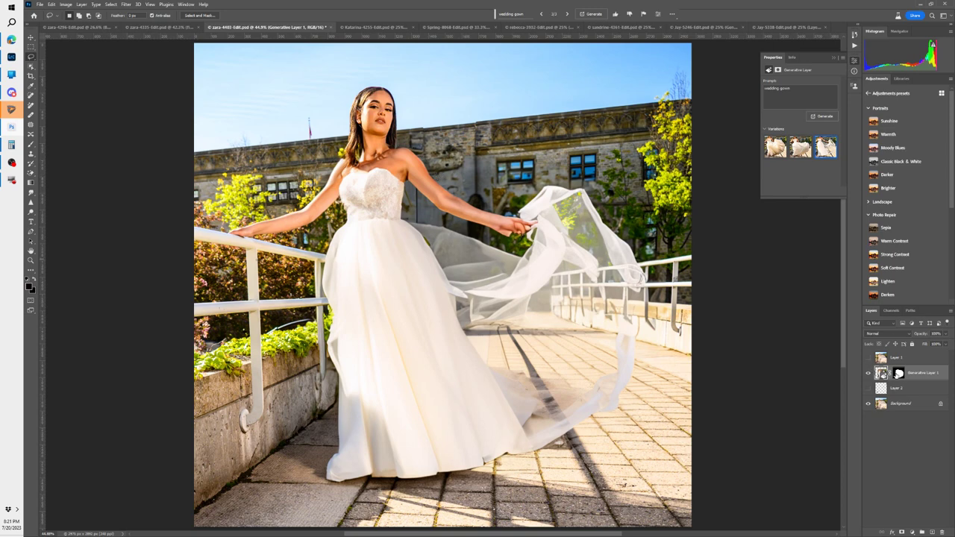
Step: Inspect the mask of Generative Layer 1 and compare the photo with and without the generated gown
{"action": "left_click", "coordinate": [898, 374], "text": "alt"}
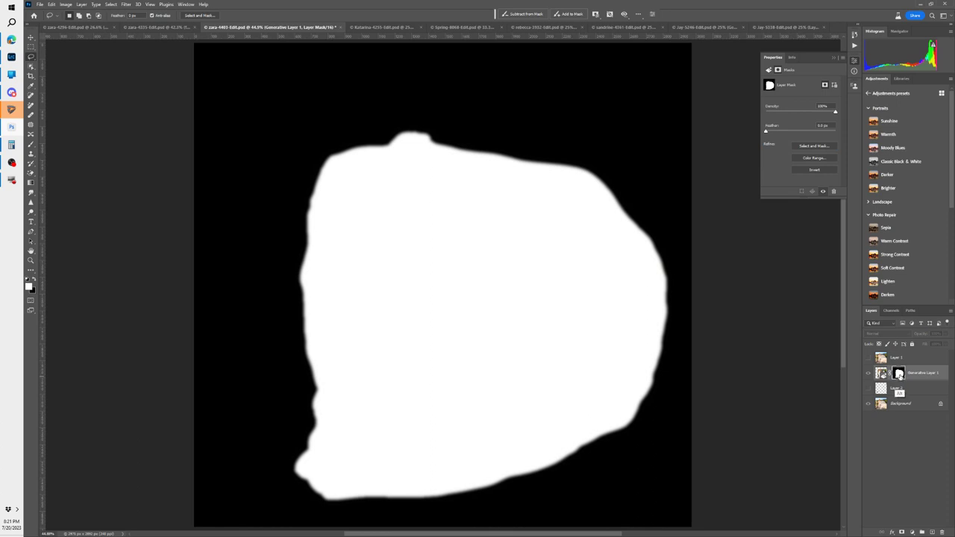
{"action": "left_click", "coordinate": [898, 374], "text": "alt"}
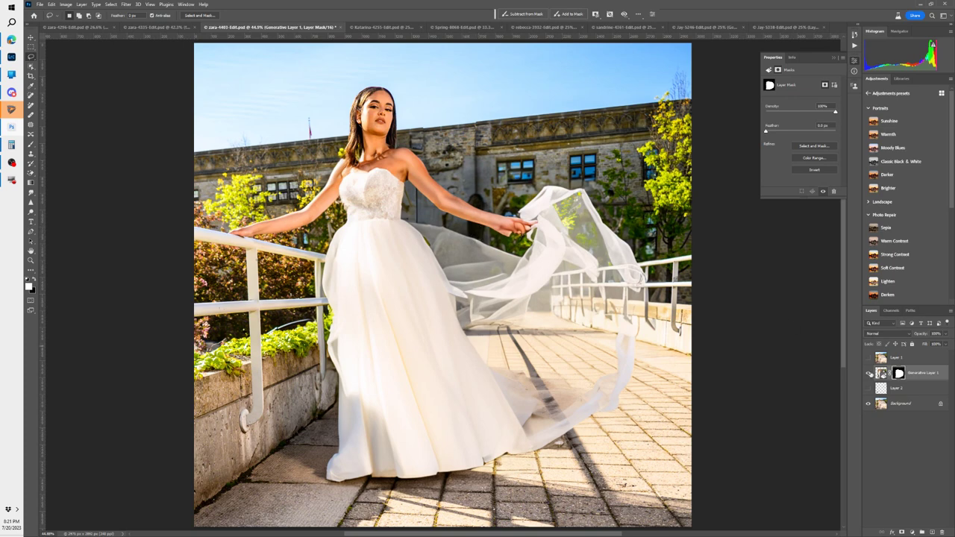
{"action": "left_click", "coordinate": [868, 374]}
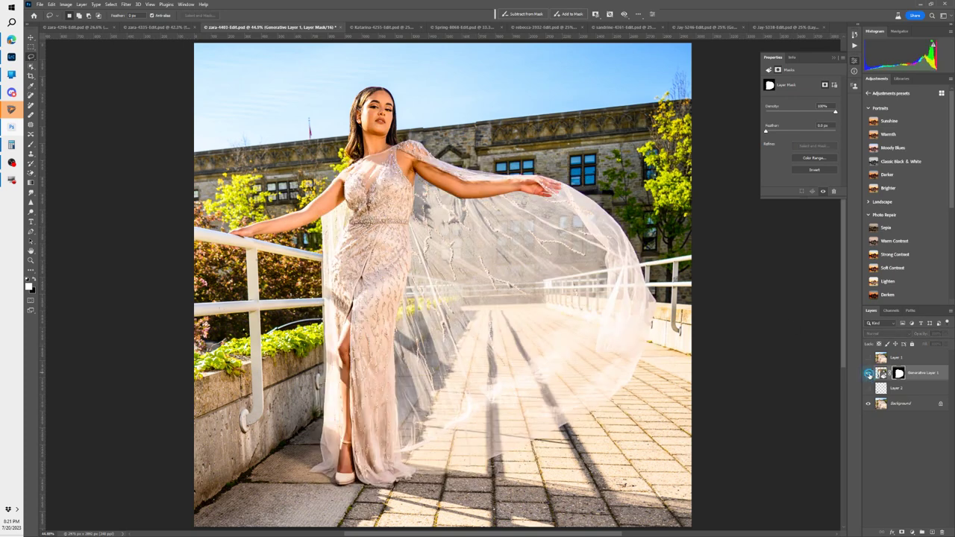
{"action": "left_click", "coordinate": [868, 374]}
{"action": "left_click", "coordinate": [868, 374]}
{"action": "left_click", "coordinate": [867, 374]}
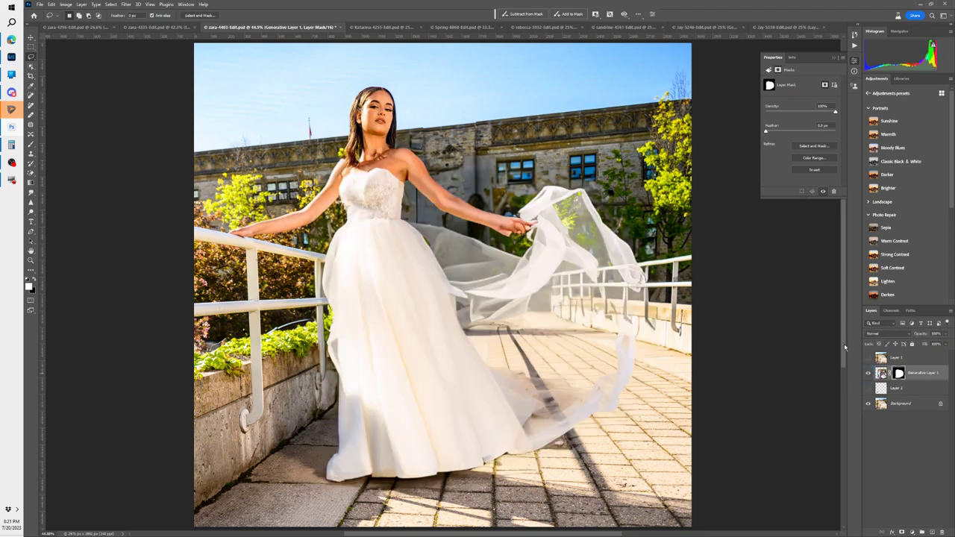
Step: Review the other generated gown variations and generate another set from the same "wedding gown" prompt
{"action": "left_click", "coordinate": [881, 373]}
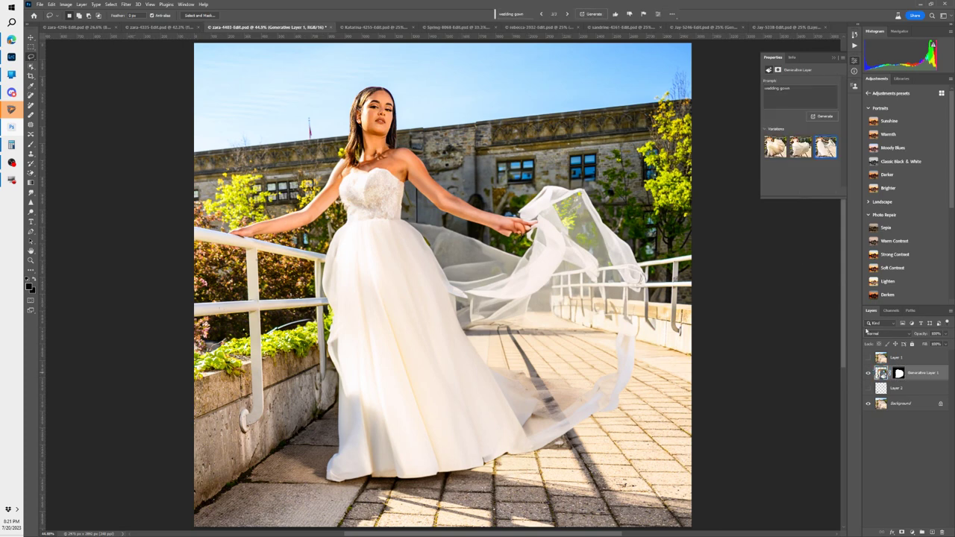
{"action": "left_click", "coordinate": [798, 148]}
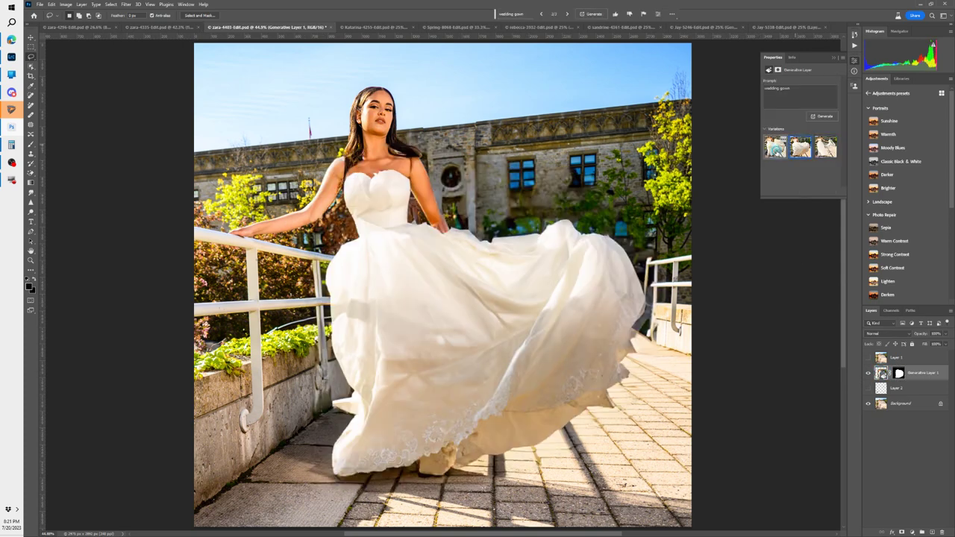
{"action": "left_click", "coordinate": [775, 147]}
{"action": "left_click", "coordinate": [795, 93]}
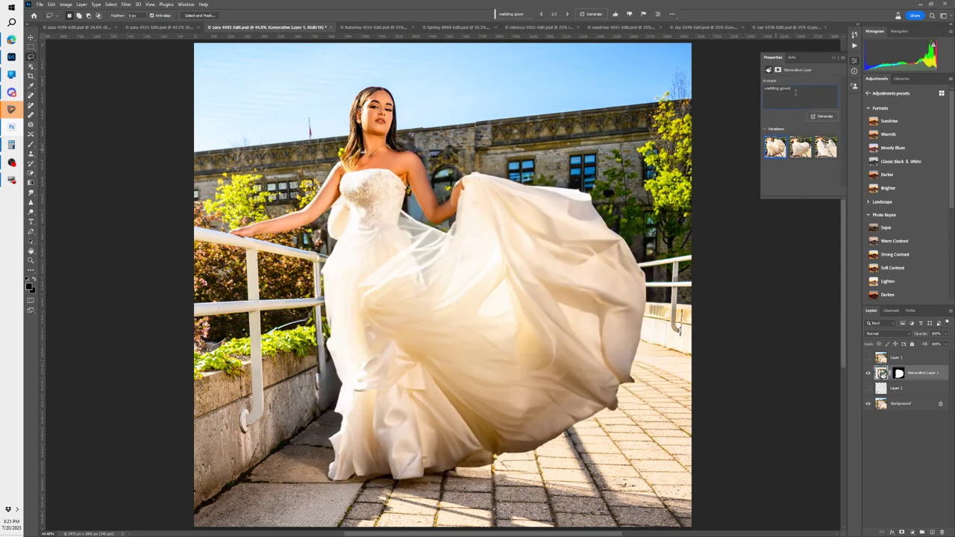
{"action": "left_click", "coordinate": [824, 117]}
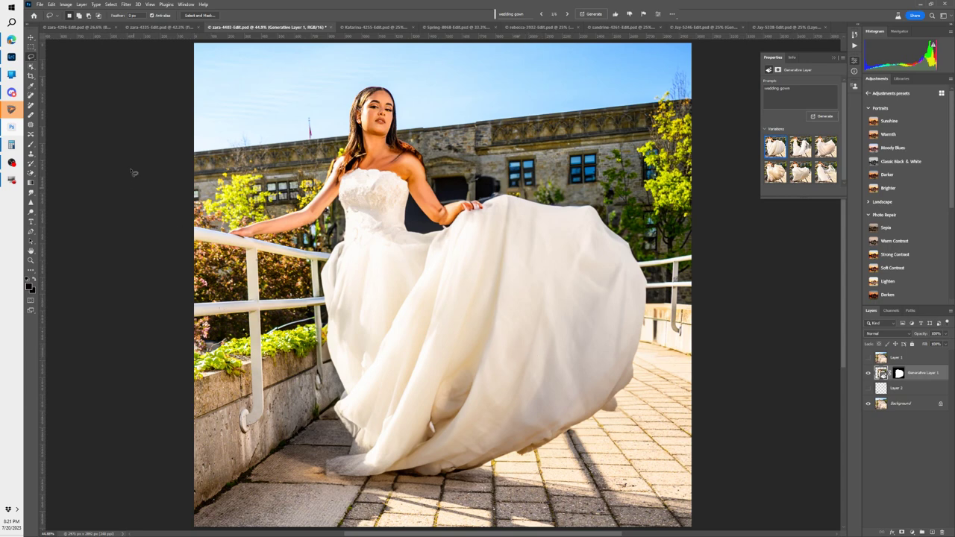
Step: Switch to the web browser, open the "DALL-E Demo" video from the YouTube channel page and pause it
{"action": "left_click", "coordinate": [11, 41]}
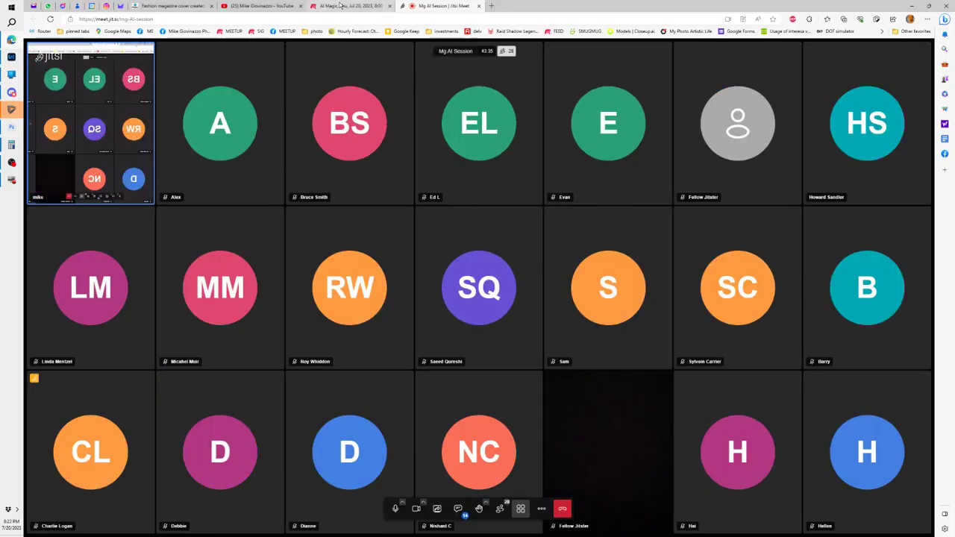
{"action": "left_click", "coordinate": [261, 6]}
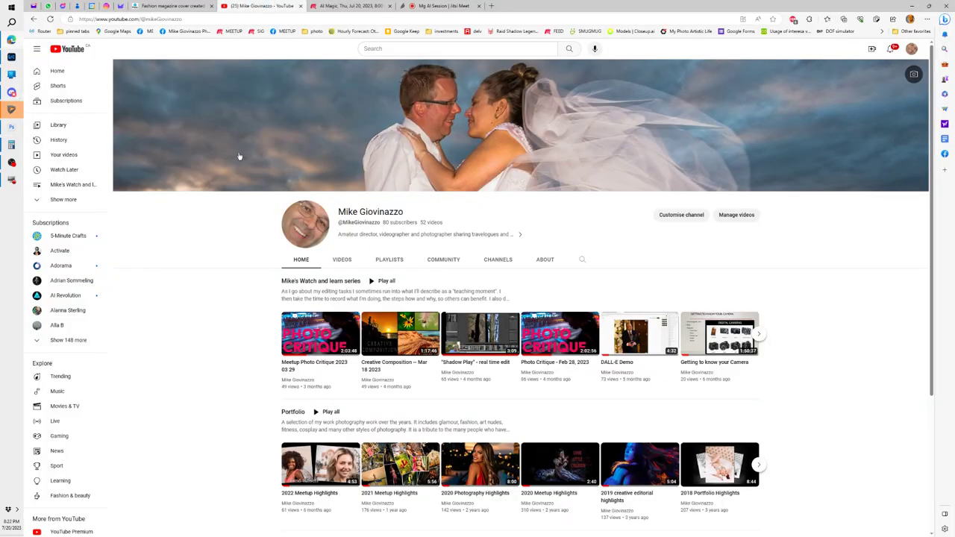
{"action": "left_click", "coordinate": [624, 342]}
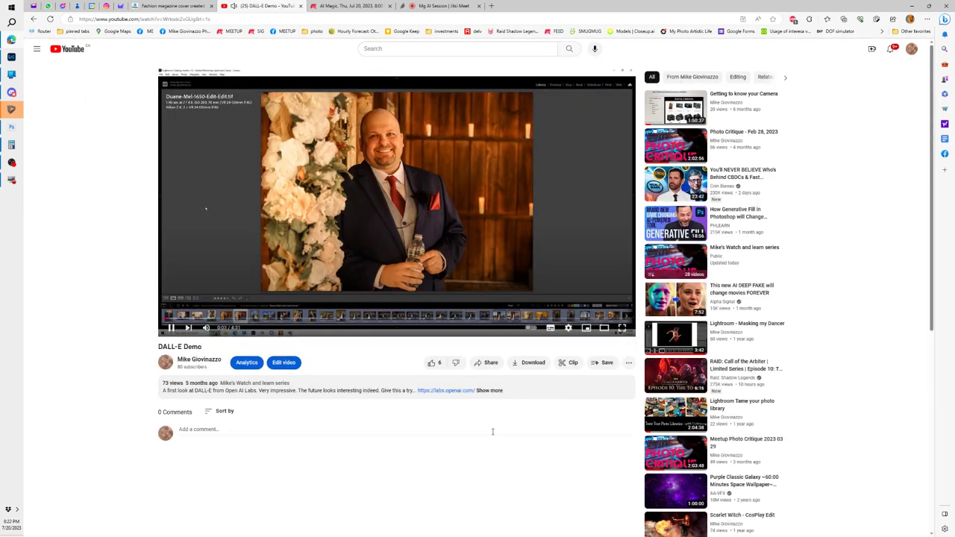
{"action": "left_click", "coordinate": [171, 329]}
Step: Skim through the paused DALL-E Demo video to examine its AI edits of the man's portrait and the DALL-E start page
{"action": "left_click_drag", "start_coordinate": [244, 321], "coordinate": [343, 317]}
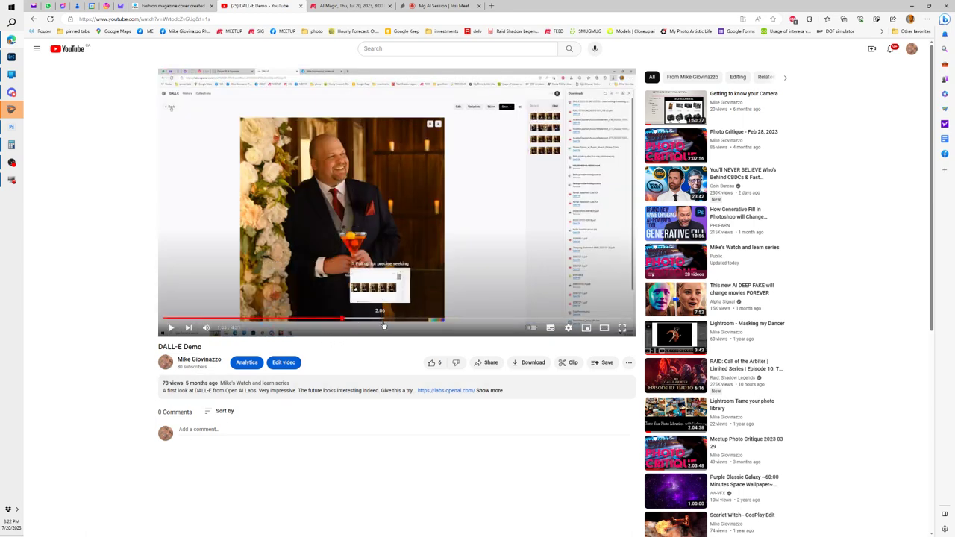
{"action": "left_click", "coordinate": [378, 320]}
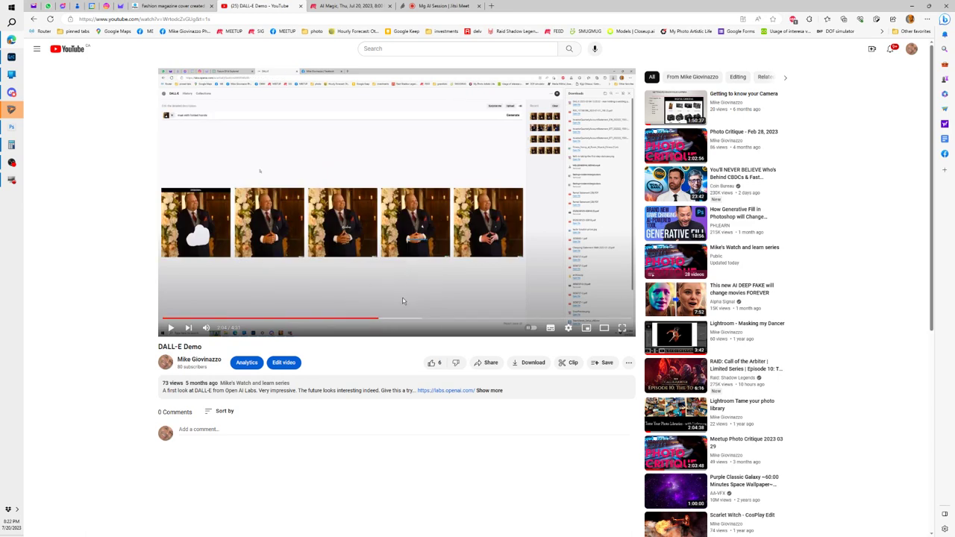
{"action": "left_click", "coordinate": [405, 319]}
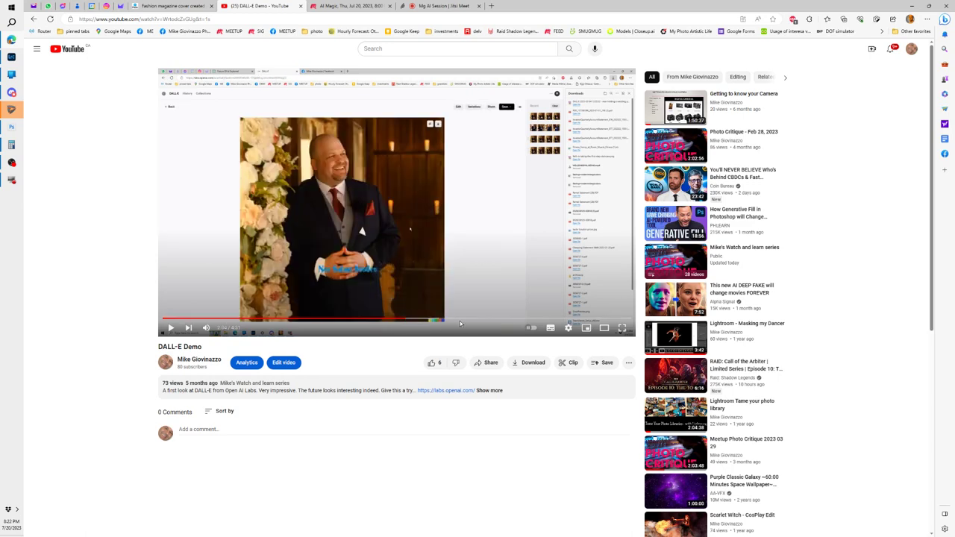
{"action": "left_click_drag", "start_coordinate": [459, 318], "coordinate": [504, 316]}
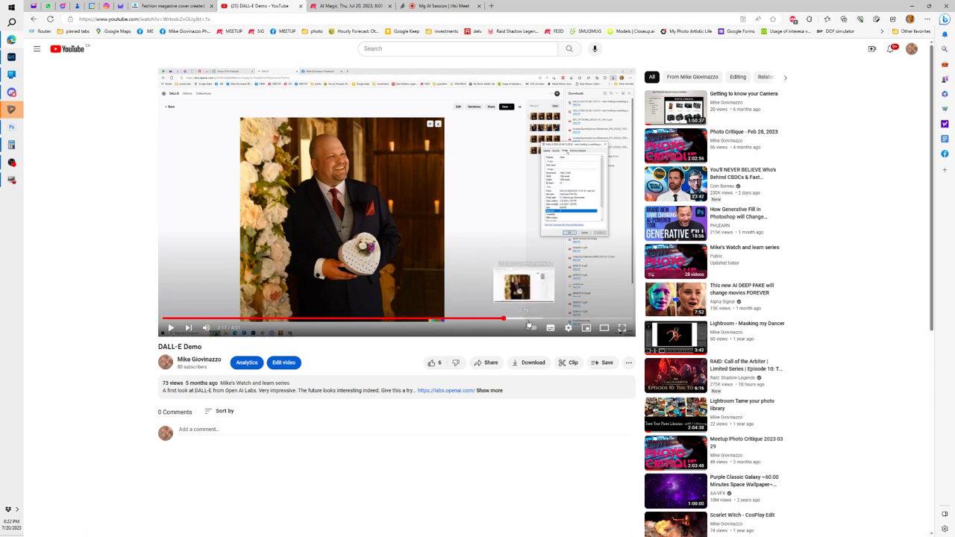
{"action": "left_click", "coordinate": [537, 318]}
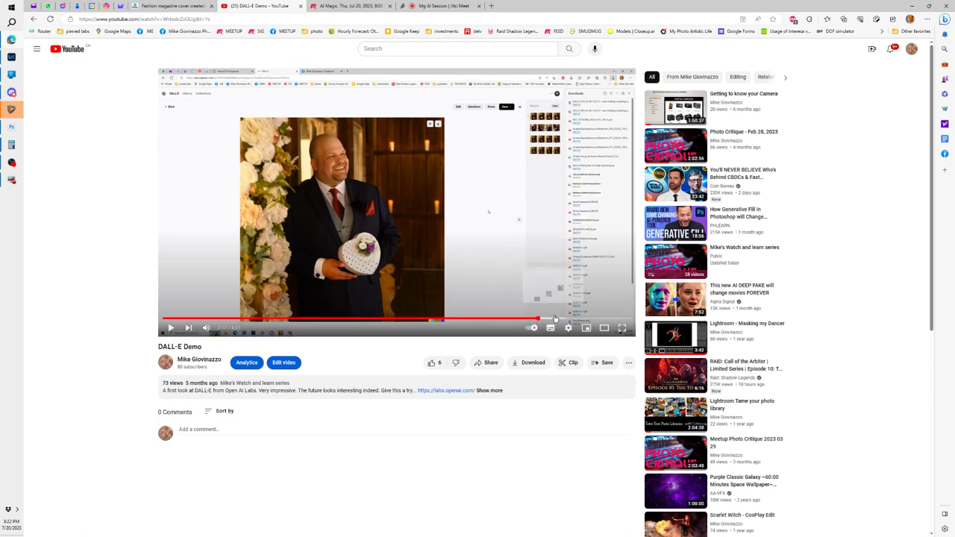
{"action": "left_click", "coordinate": [559, 318]}
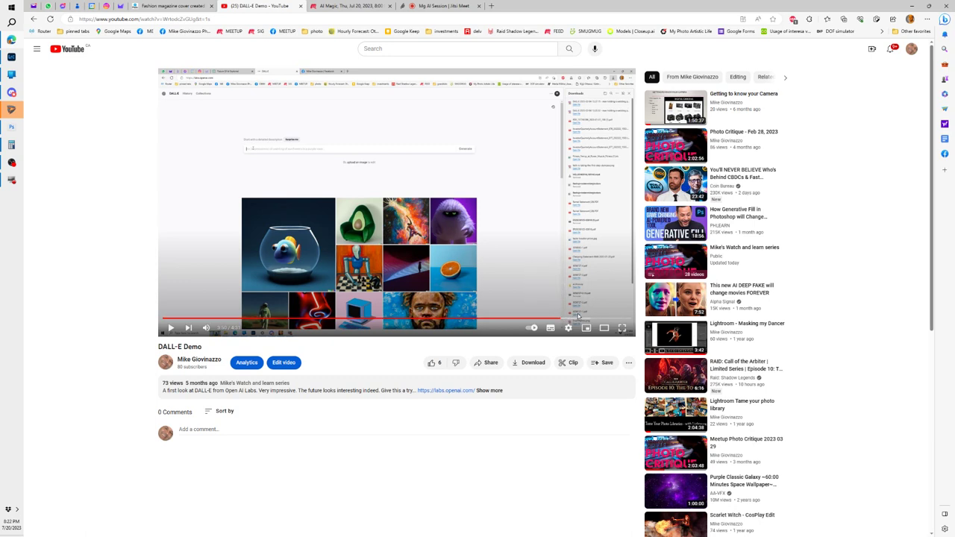
{"action": "left_click", "coordinate": [588, 318]}
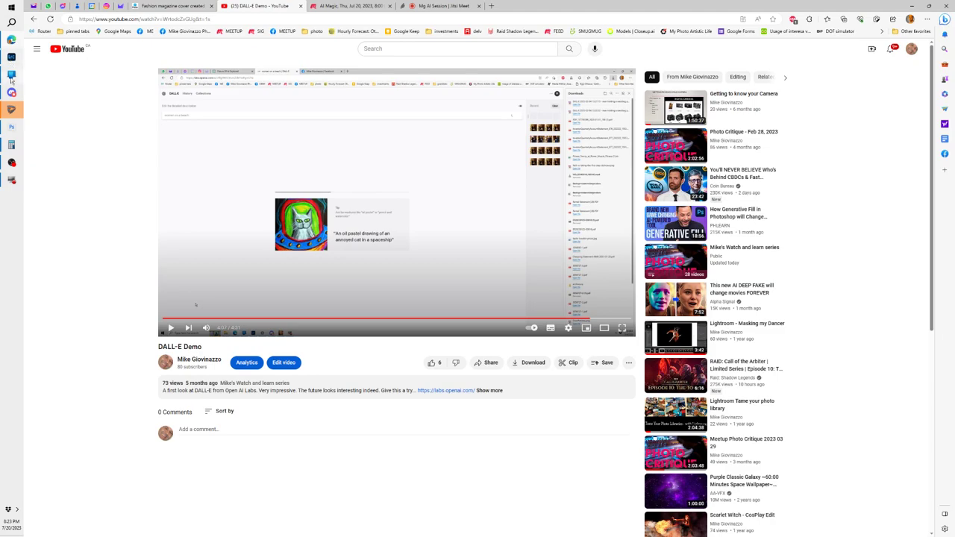
Step: Switch back to Photoshop, outline the bride's head with the Lasso, and try Generative Fill with the prompt "julia roberts"
{"action": "left_click", "coordinate": [11, 128]}
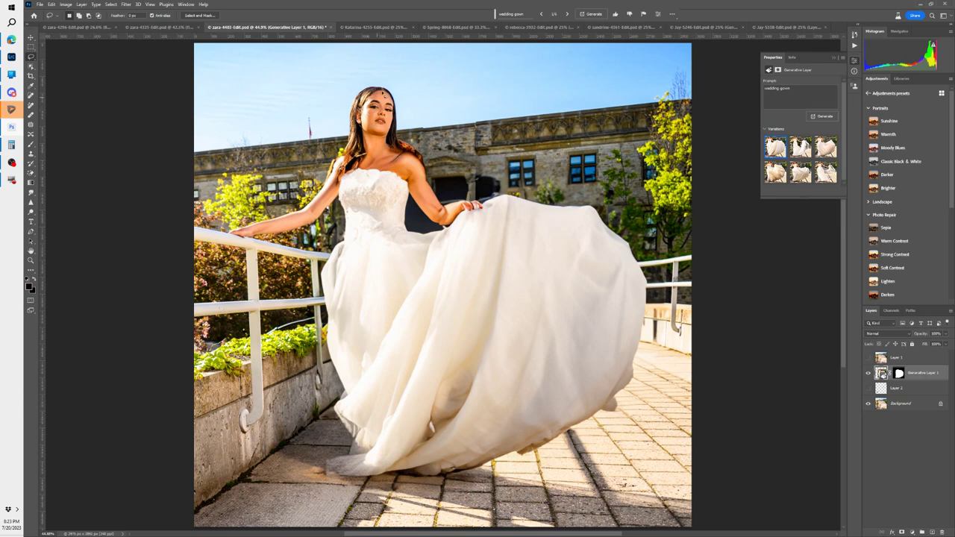
{"action": "mouse_move", "coordinate": [383, 93]}
{"action": "left_mouse_down"}
{"action": "mouse_move", "coordinate": [352, 97]}
{"action": "mouse_move", "coordinate": [403, 137]}
{"action": "mouse_move", "coordinate": [407, 83]}
{"action": "left_mouse_up"}
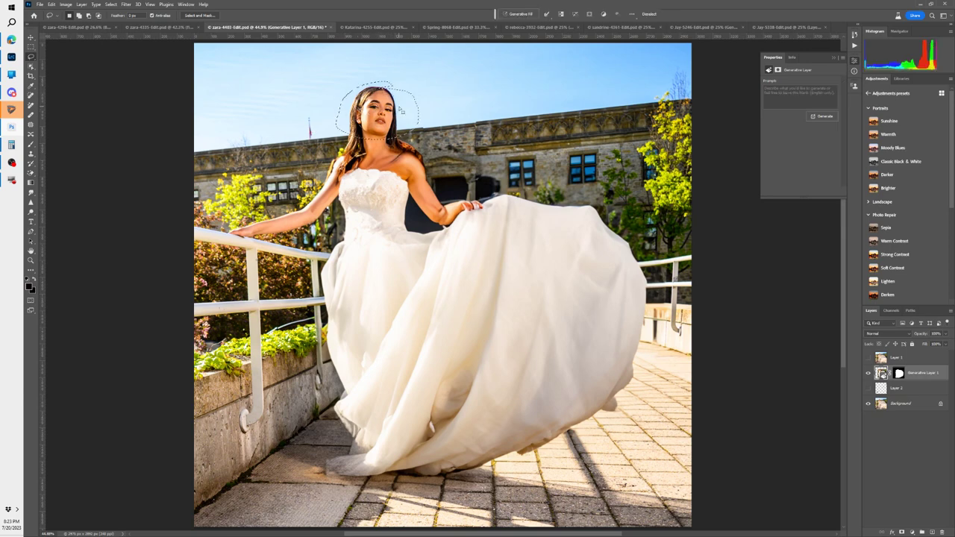
{"action": "left_click", "coordinate": [524, 14]}
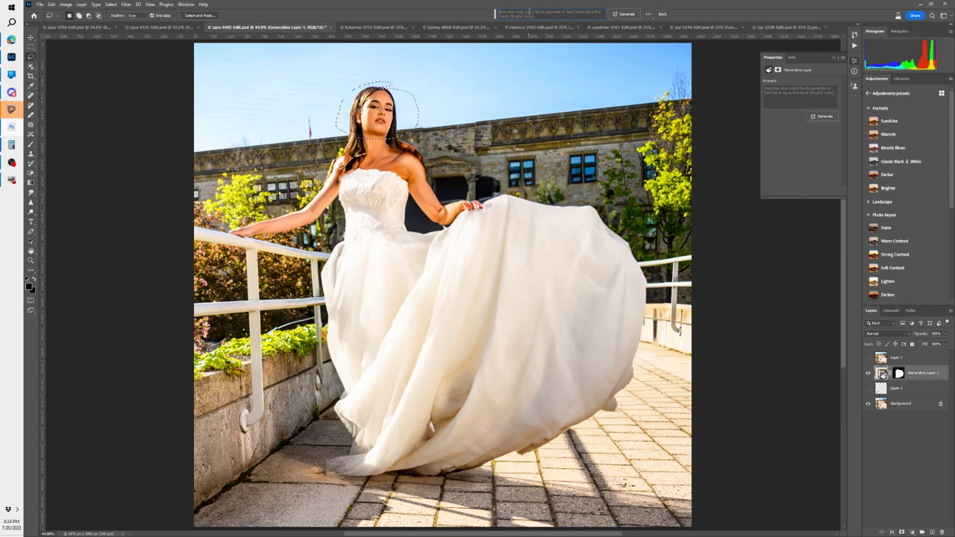
{"action": "type", "text": "julia roberts"}
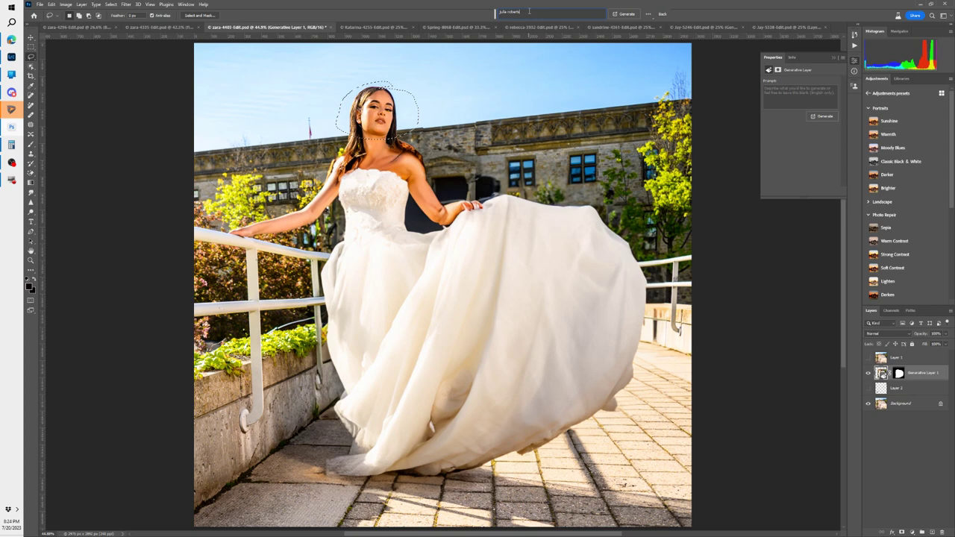
{"action": "key", "text": "Return"}
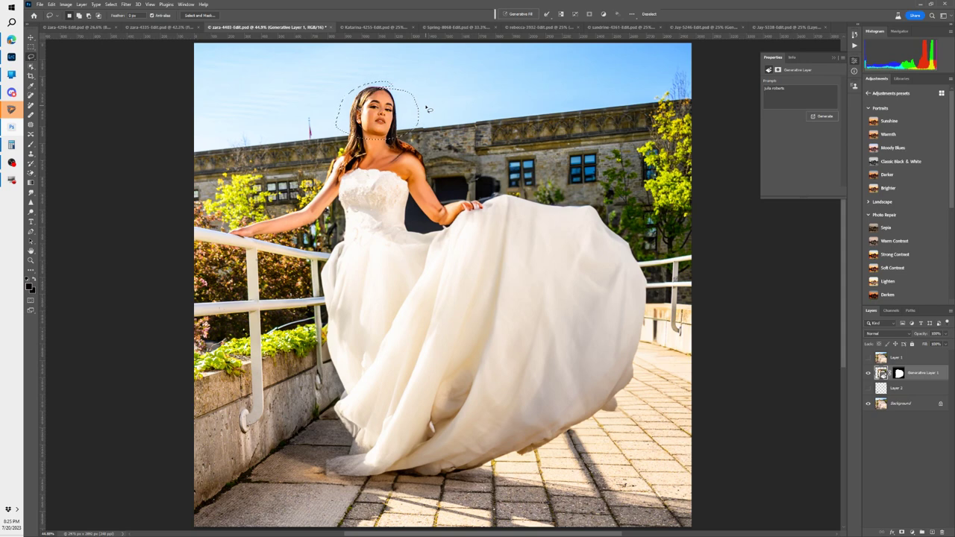
Step: Run Generative Fill on the selected head with the prompt "asian face" and review all three variations
{"action": "left_click", "coordinate": [522, 14]}
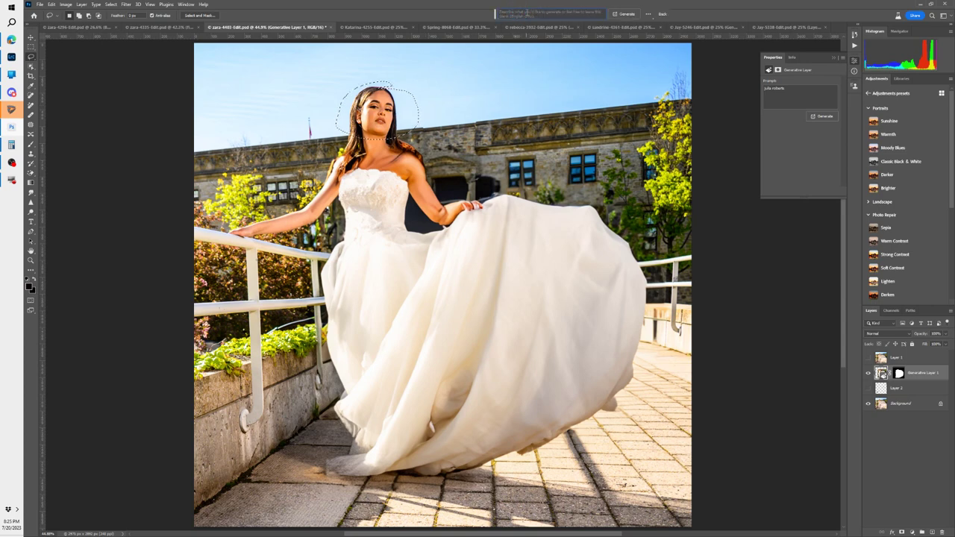
{"action": "type", "text": "mi"}
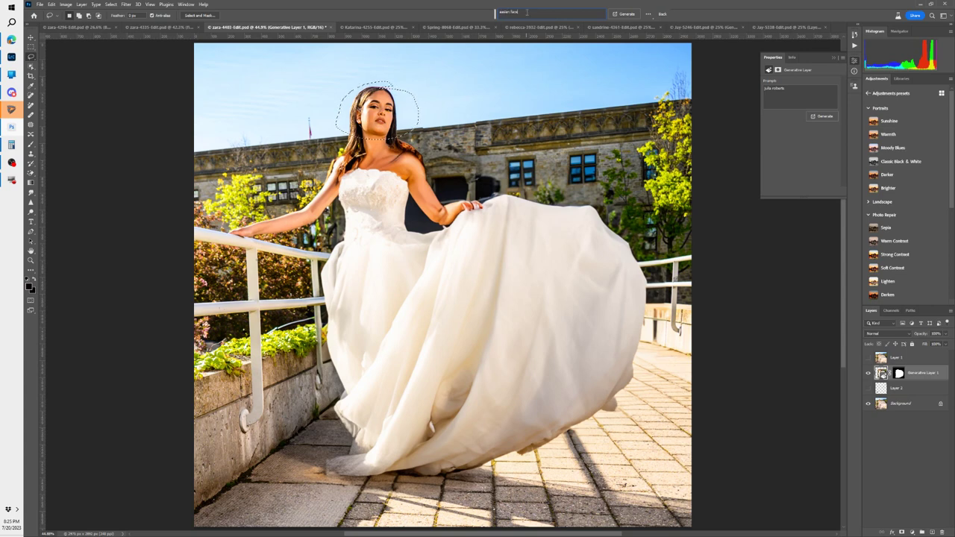
{"action": "key", "text": "Return"}
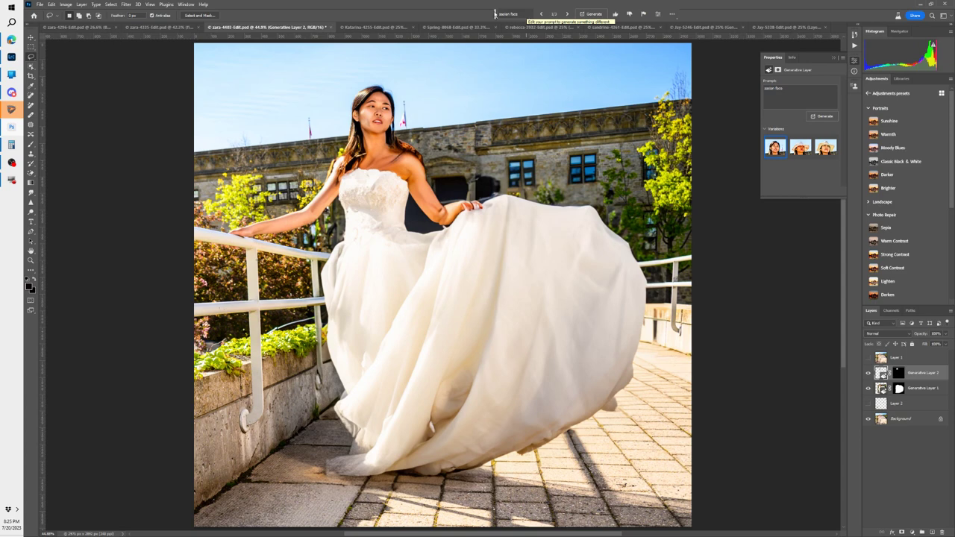
{"action": "left_click", "coordinate": [567, 14]}
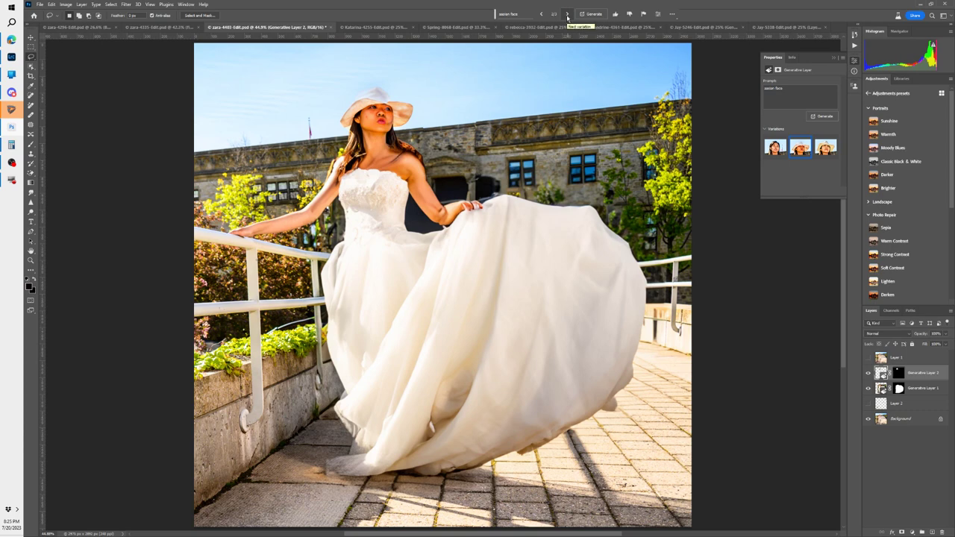
{"action": "left_click", "coordinate": [567, 14]}
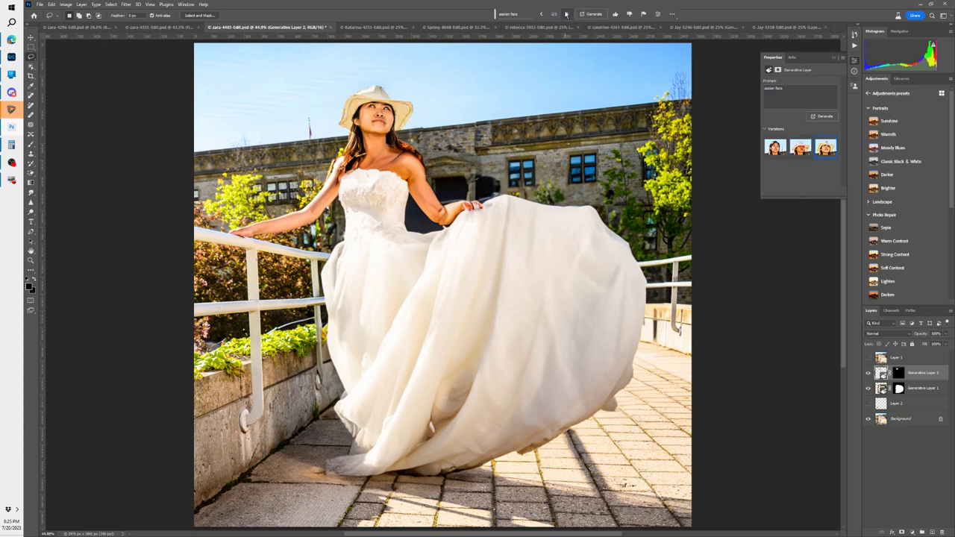
Step: Generate more variations of the replaced face, review them, and delete the face's generative layer
{"action": "left_click", "coordinate": [824, 116]}
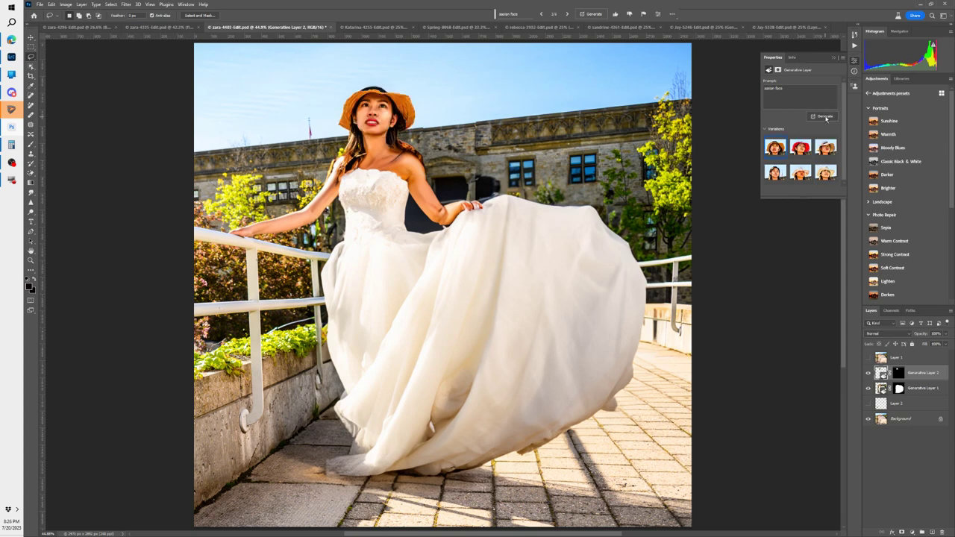
{"action": "left_click", "coordinate": [800, 147]}
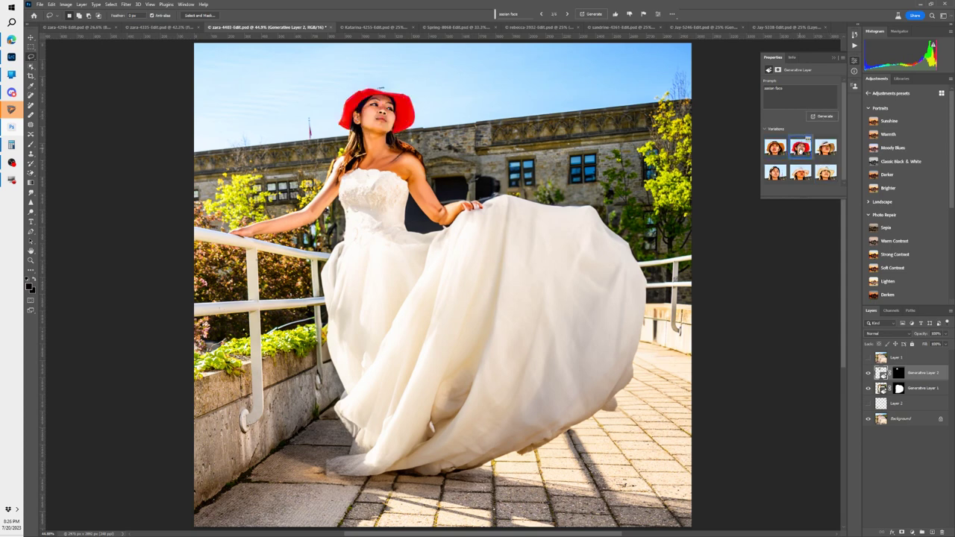
{"action": "left_click", "coordinate": [825, 146]}
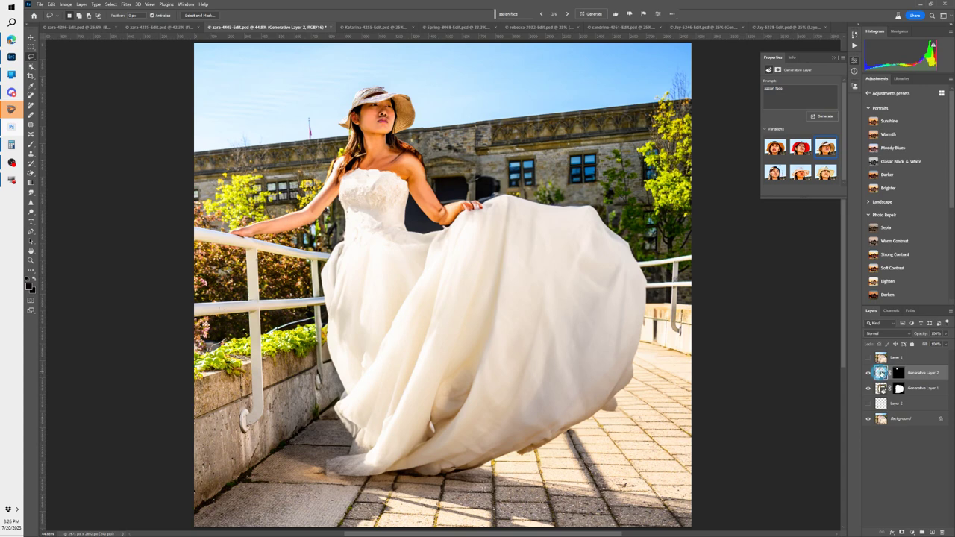
{"action": "key", "text": "Delete"}
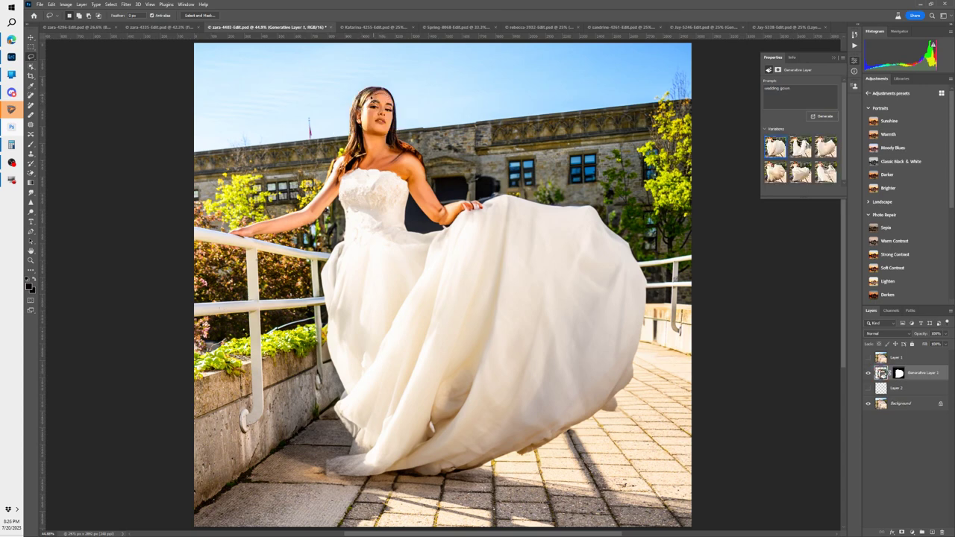
Step: Outline the top of the bride's head with the Lasso and add a hat using Generative Fill with the prompt "hat"
{"action": "mouse_move", "coordinate": [355, 106]}
{"action": "left_mouse_down"}
{"action": "mouse_move", "coordinate": [348, 97]}
{"action": "mouse_move", "coordinate": [382, 83]}
{"action": "mouse_move", "coordinate": [386, 100]}
{"action": "left_mouse_up"}
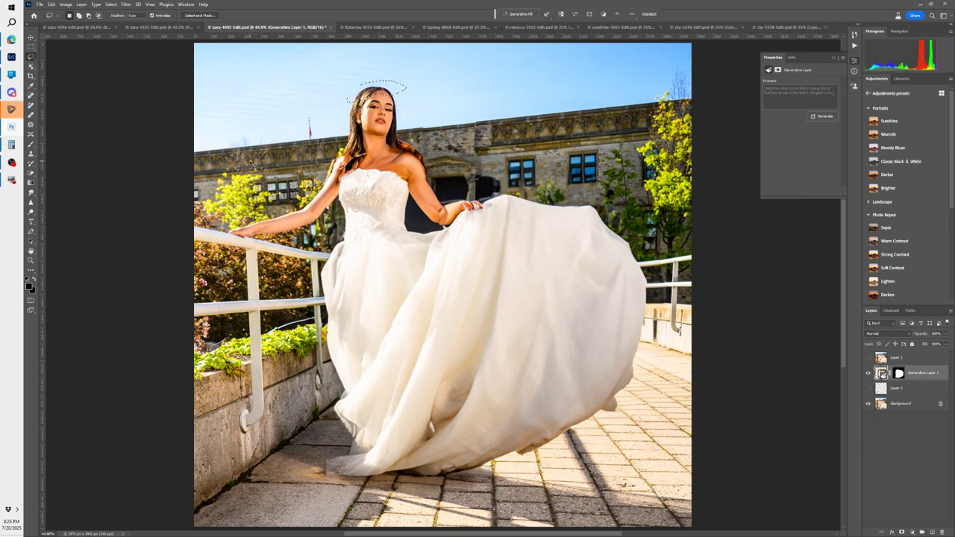
{"action": "left_click", "coordinate": [520, 14]}
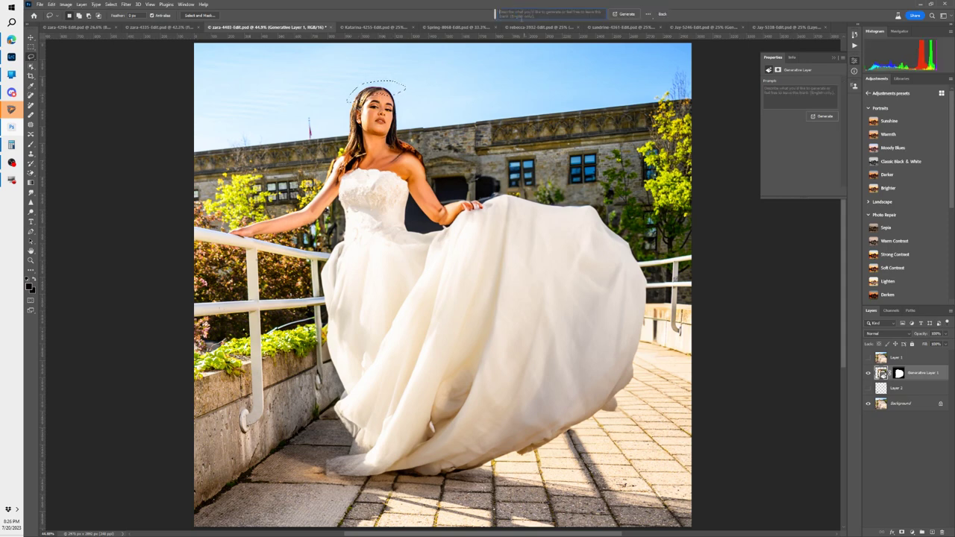
{"action": "type", "text": "hat"}
{"action": "key", "text": "Return"}
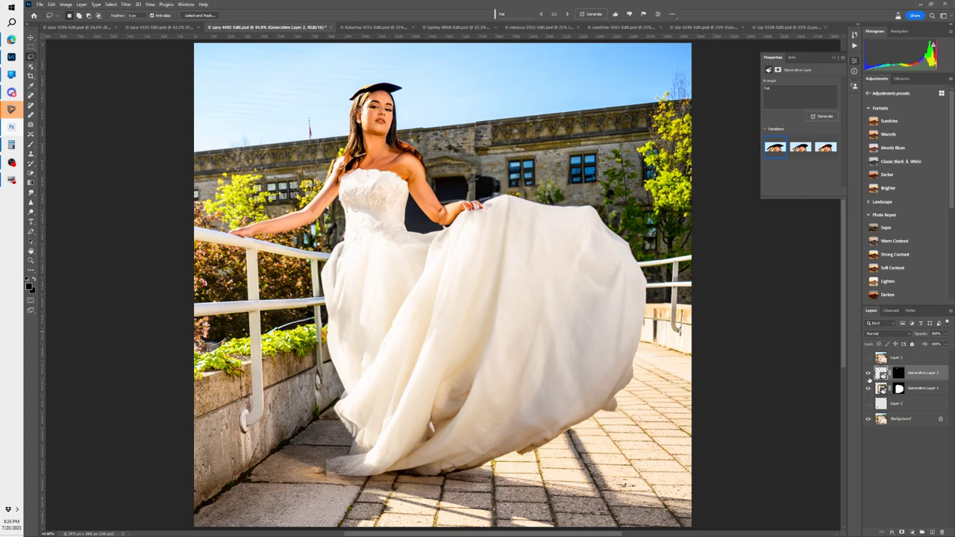
Step: Hide the generated gown layer and compare the second and third variations of the hat
{"action": "left_click", "coordinate": [868, 389]}
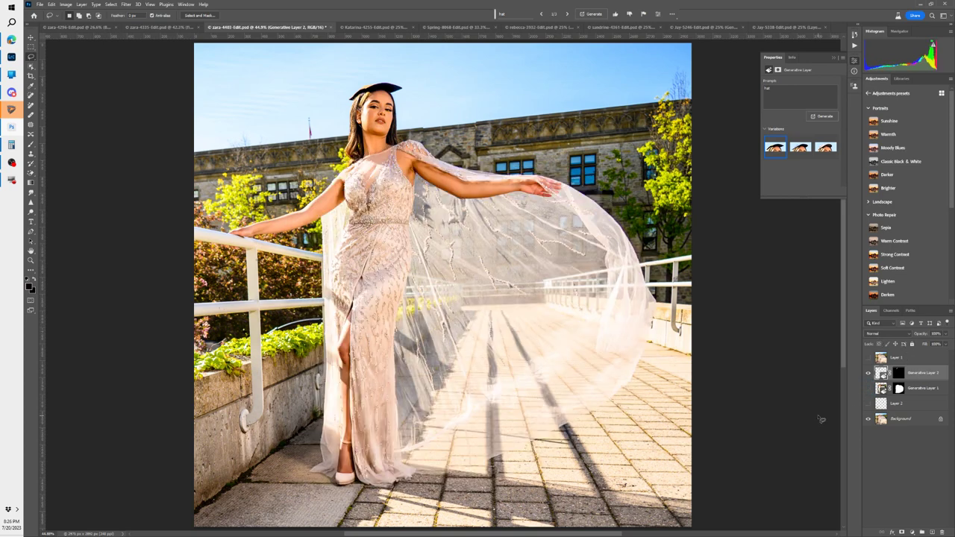
{"action": "left_click", "coordinate": [795, 148]}
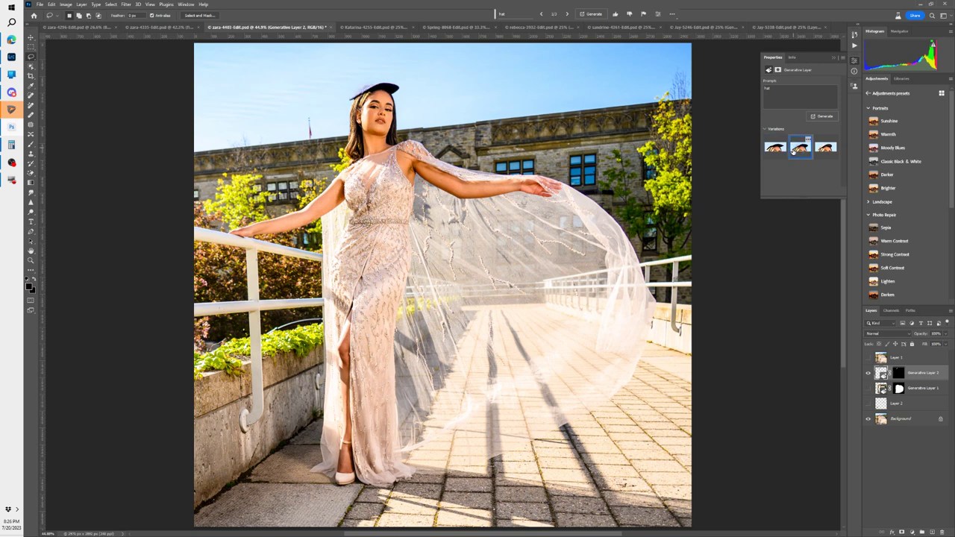
{"action": "left_click", "coordinate": [824, 147]}
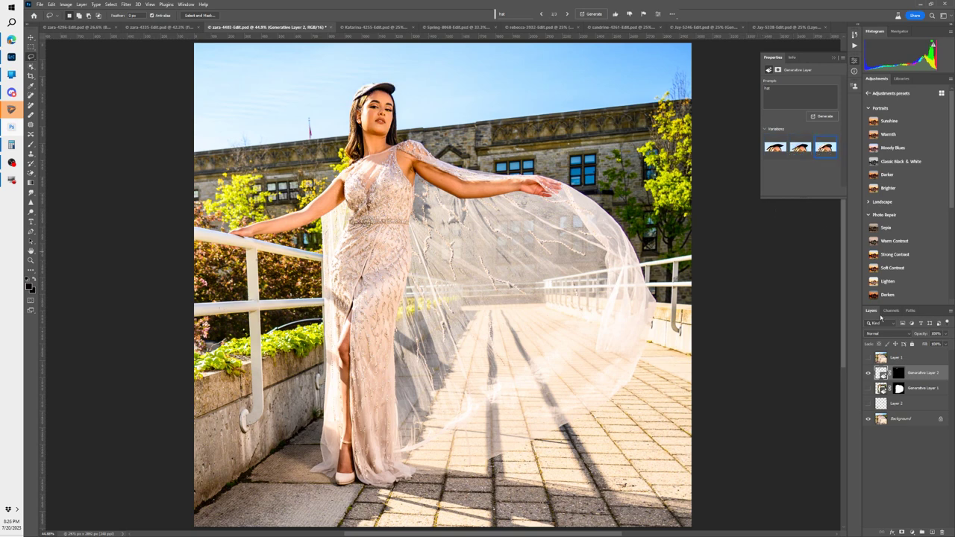
Step: Inspect the layer mask of the generated hat and hide its generative layer
{"action": "left_click", "coordinate": [899, 373], "text": "alt"}
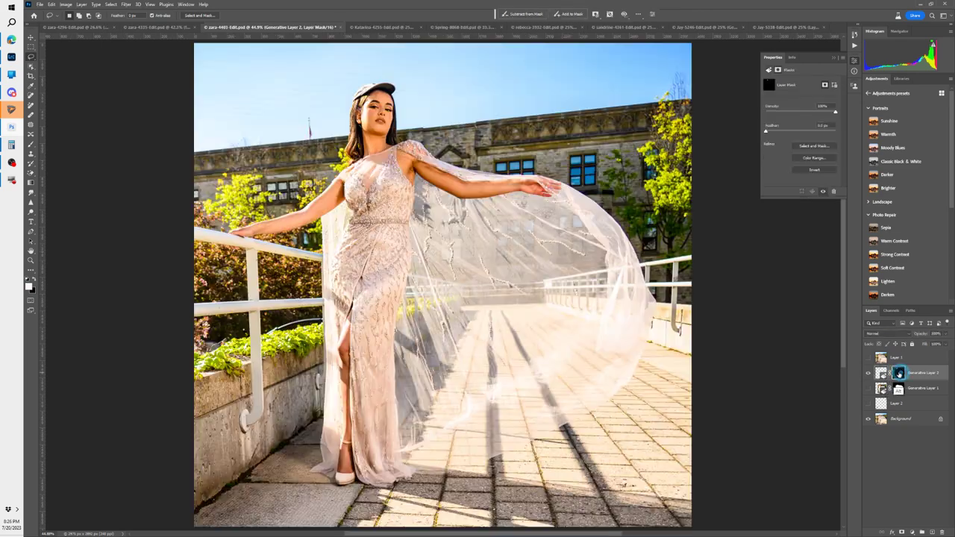
{"action": "left_click", "coordinate": [899, 373], "text": "alt"}
{"action": "left_click", "coordinate": [867, 373]}
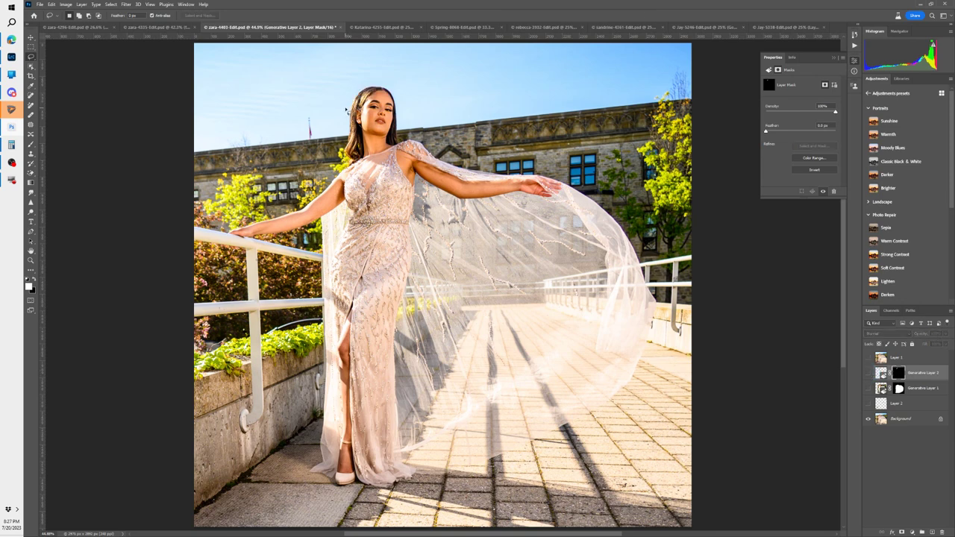
Step: Outline a larger area above the bride's head with the Lasso, run Generative Fill with the prompt "hat", and choose the third variation
{"action": "mouse_move", "coordinate": [399, 100]}
{"action": "left_mouse_down"}
{"action": "mouse_move", "coordinate": [428, 78]}
{"action": "mouse_move", "coordinate": [417, 60]}
{"action": "mouse_move", "coordinate": [384, 45]}
{"action": "mouse_move", "coordinate": [346, 52]}
{"action": "mouse_move", "coordinate": [334, 81]}
{"action": "mouse_move", "coordinate": [339, 109]}
{"action": "left_mouse_up"}
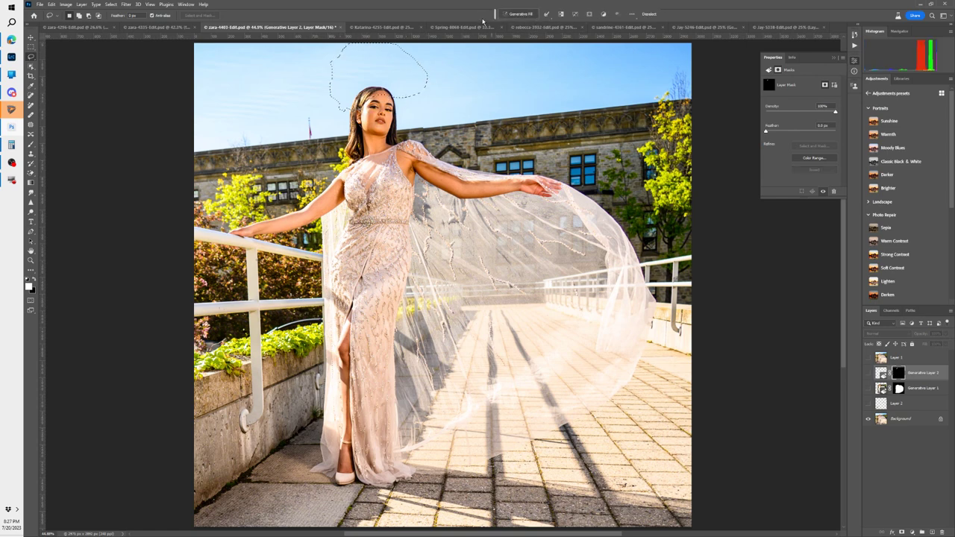
{"action": "left_click", "coordinate": [520, 13]}
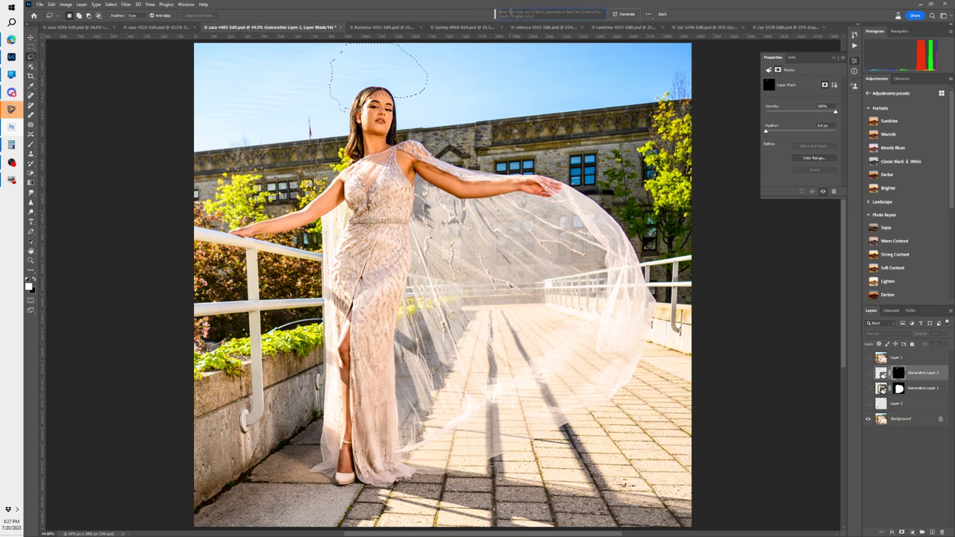
{"action": "key", "text": "Return"}
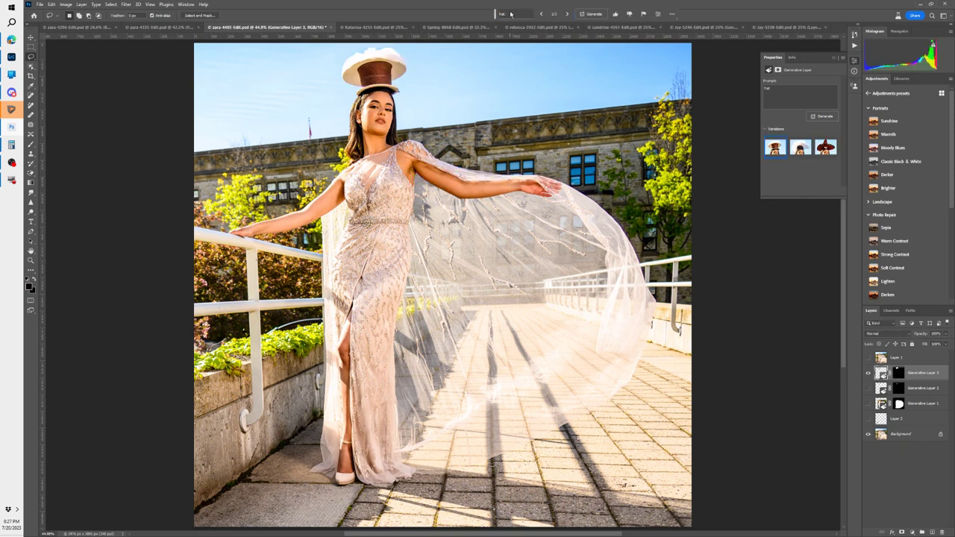
{"action": "left_click", "coordinate": [800, 148]}
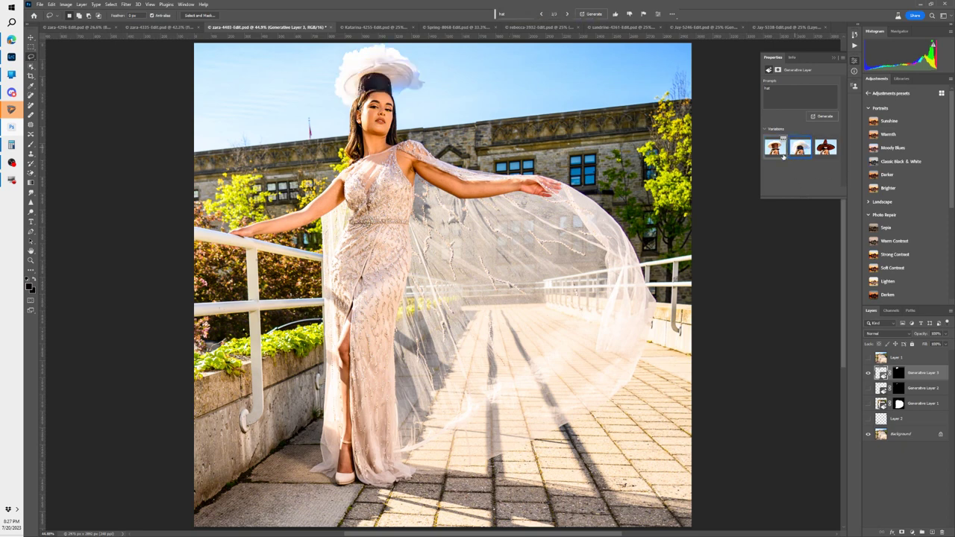
{"action": "left_click", "coordinate": [820, 149]}
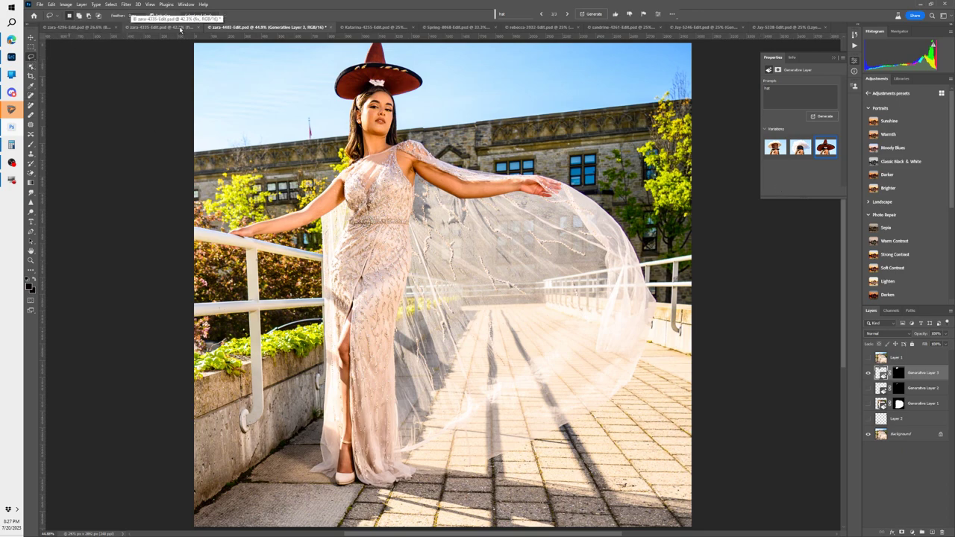
Step: Look through the other open photo documents, ending on the meadow photo
{"action": "left_click", "coordinate": [447, 28]}
{"action": "left_click", "coordinate": [537, 30]}
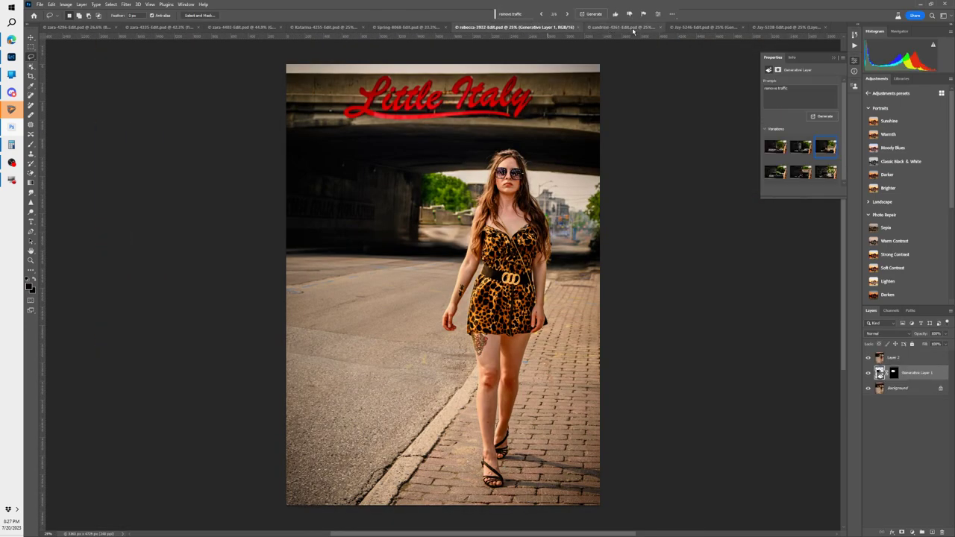
{"action": "left_click", "coordinate": [620, 27]}
{"action": "left_click", "coordinate": [695, 29]}
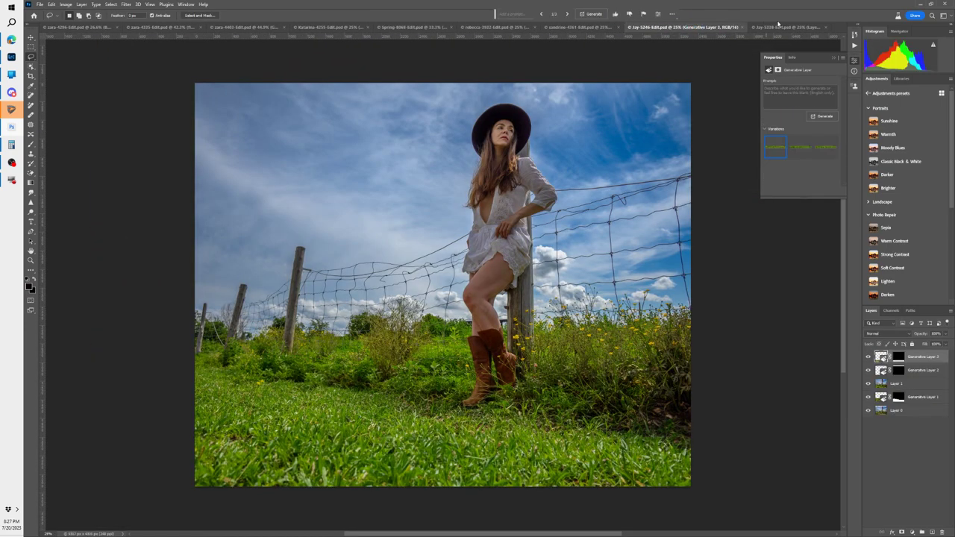
{"action": "left_click", "coordinate": [783, 28]}
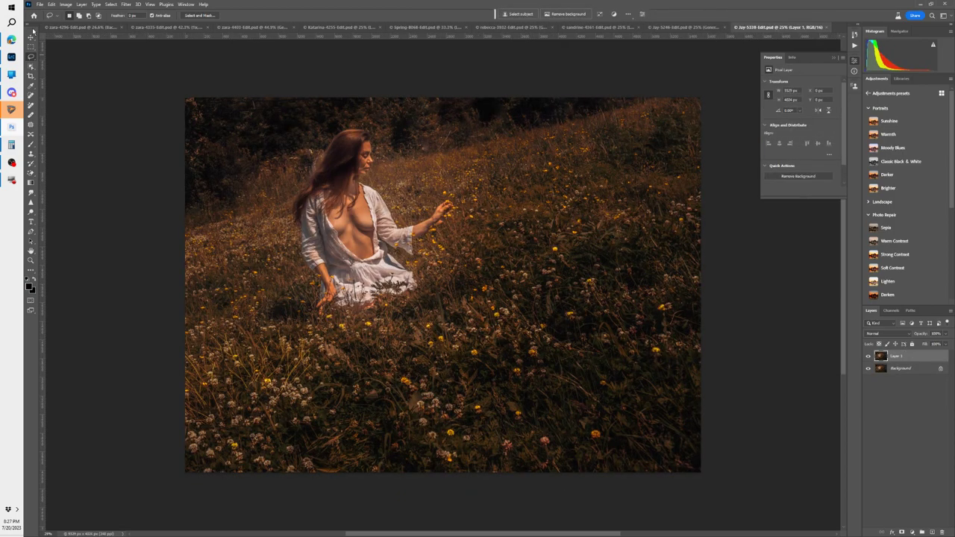
Step: Switch to Lightroom Classic and open the edited photo of the woman with the teacup in Photoshop using Edit Original
{"action": "left_click", "coordinate": [10, 58]}
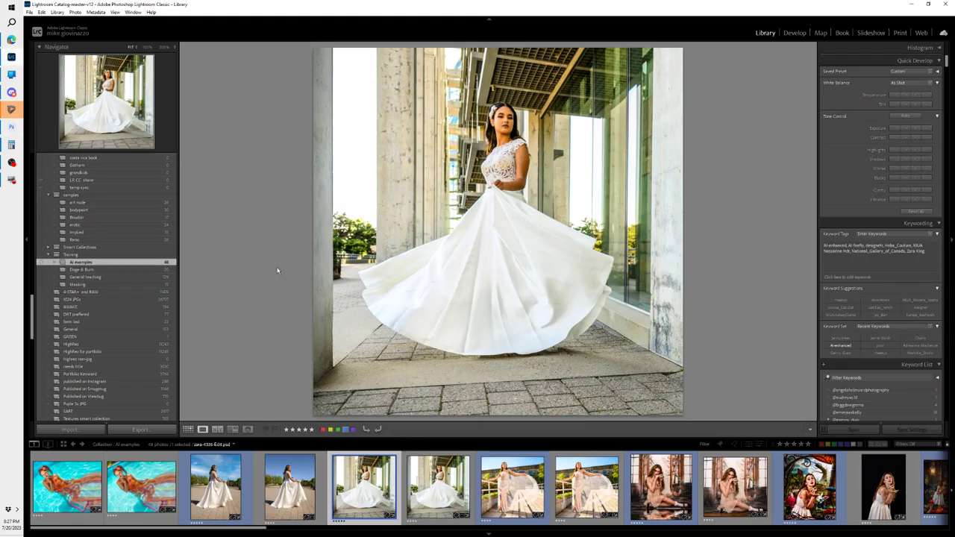
{"action": "key", "text": "g"}
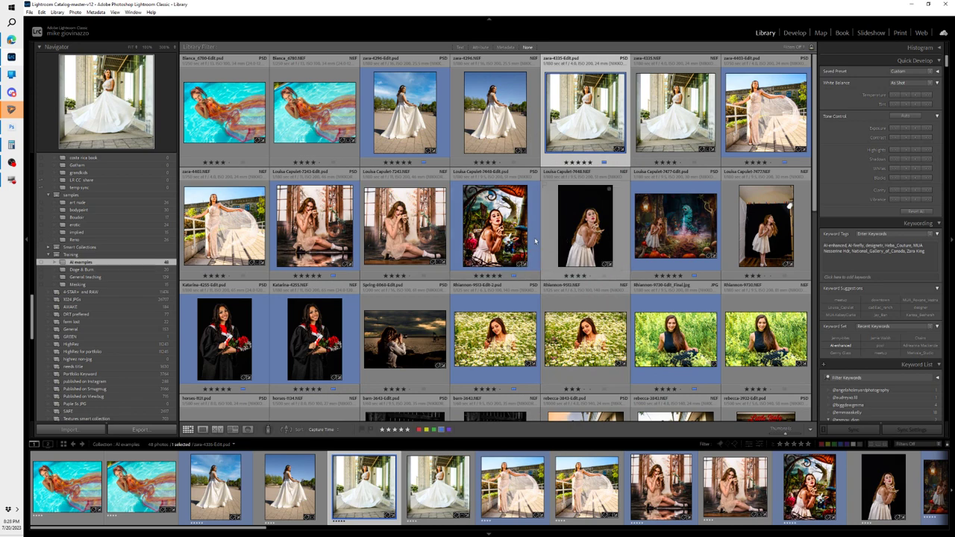
{"action": "left_click", "coordinate": [500, 244]}
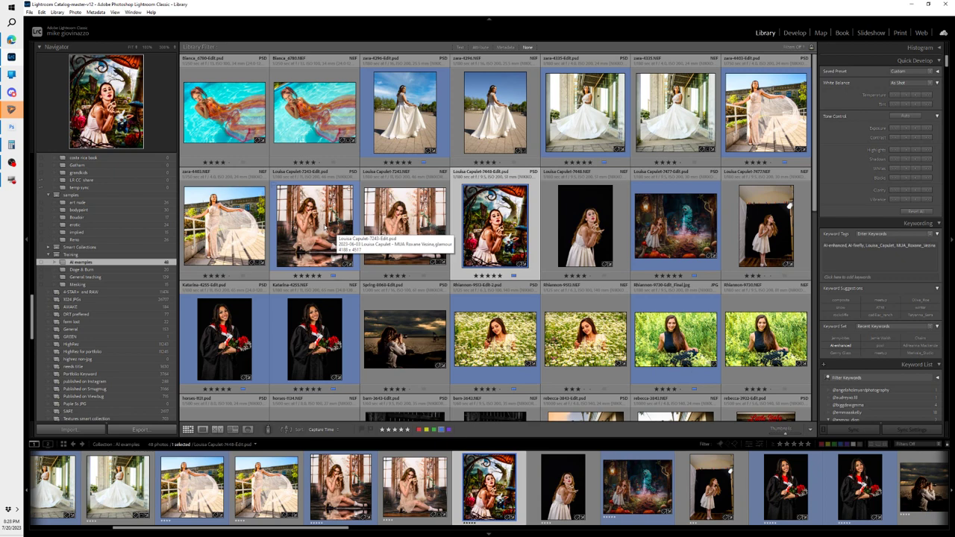
{"action": "right_click", "coordinate": [328, 227]}
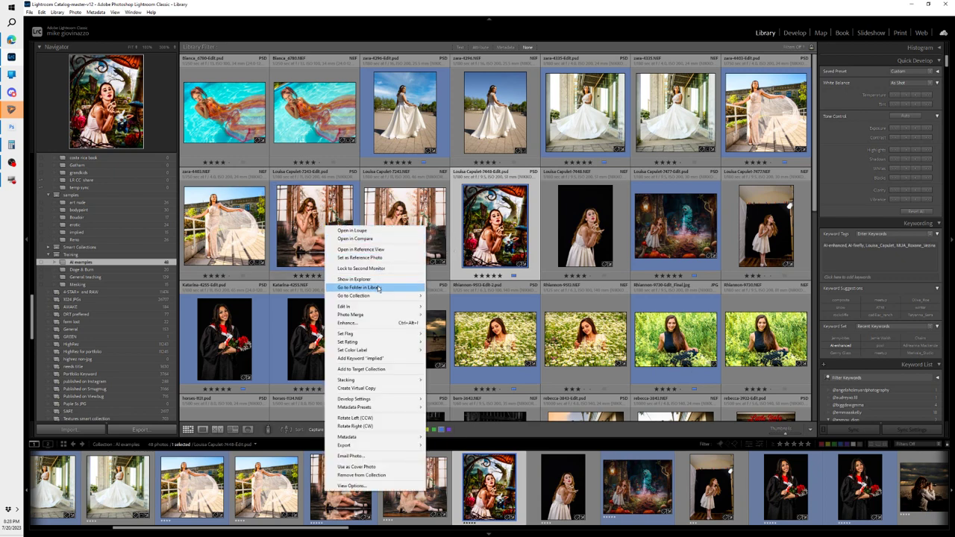
{"action": "mouse_move", "coordinate": [384, 307]}
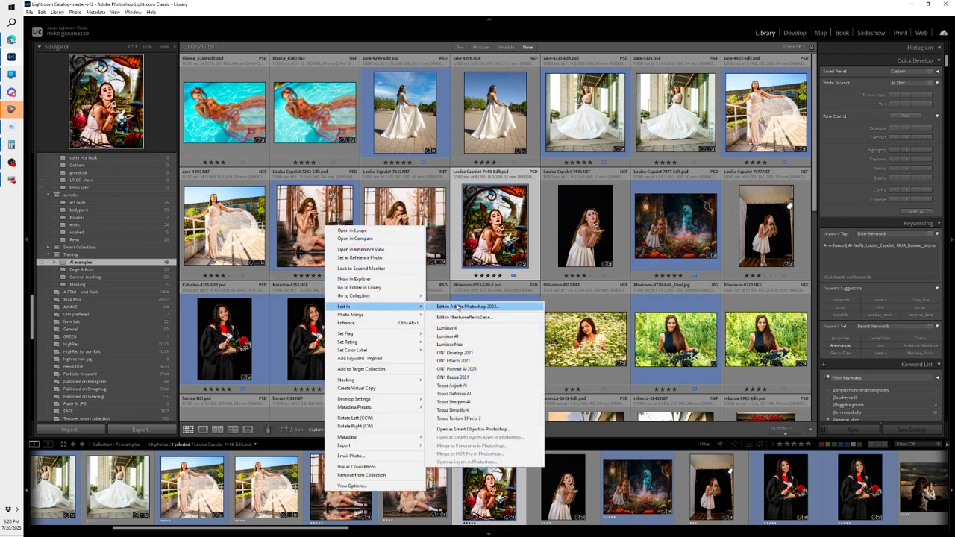
{"action": "left_click", "coordinate": [462, 307]}
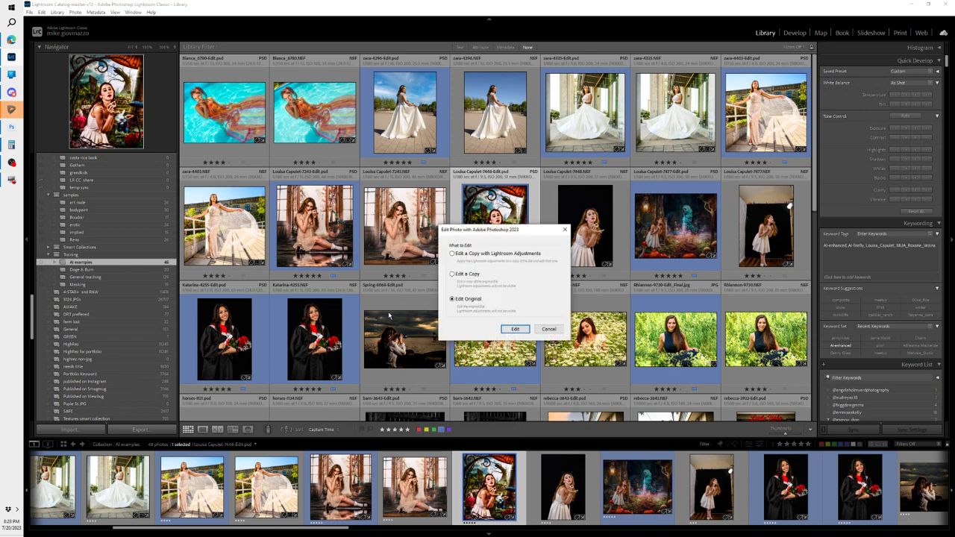
{"action": "left_click", "coordinate": [511, 328]}
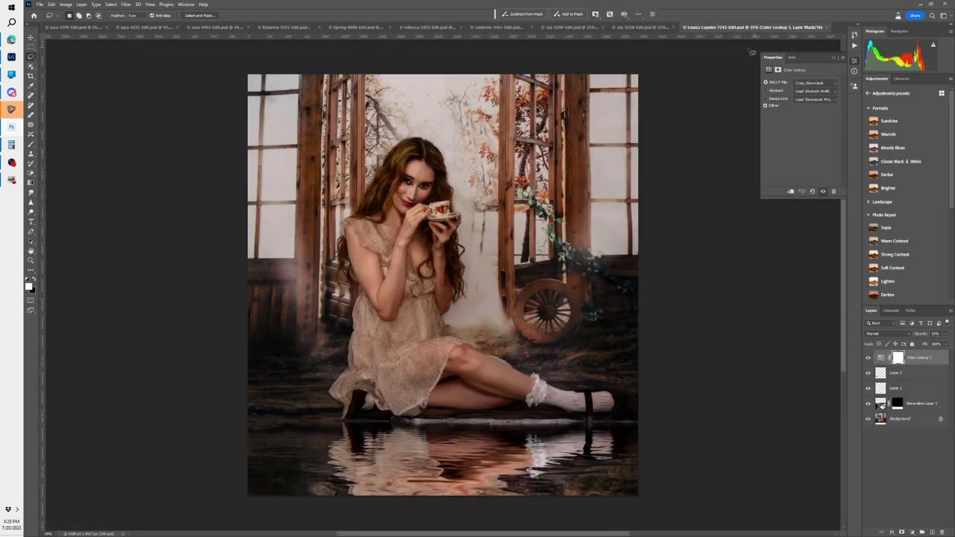
Step: Compare the photo with and without the Color Lookup adjustment, and hide every layer above the background
{"action": "left_click", "coordinate": [866, 358]}
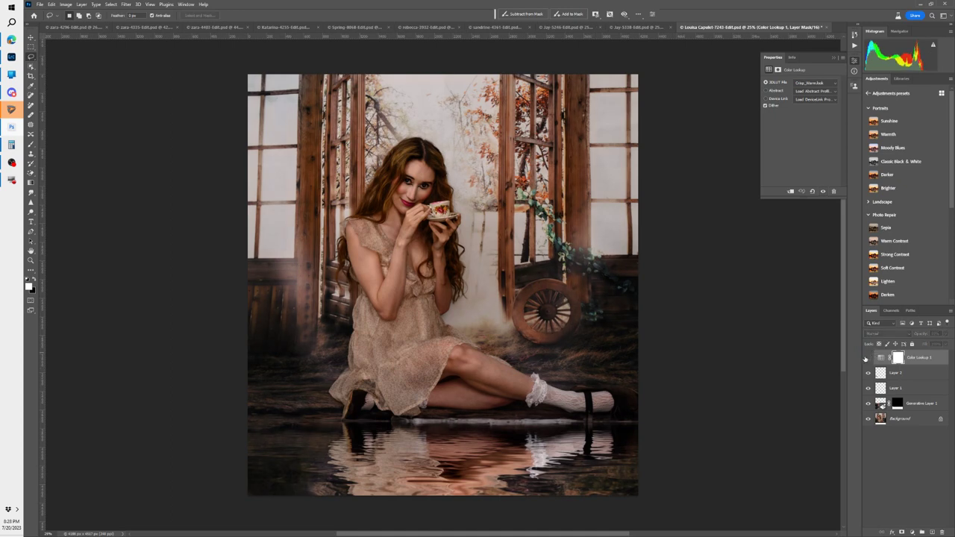
{"action": "left_click", "coordinate": [867, 358]}
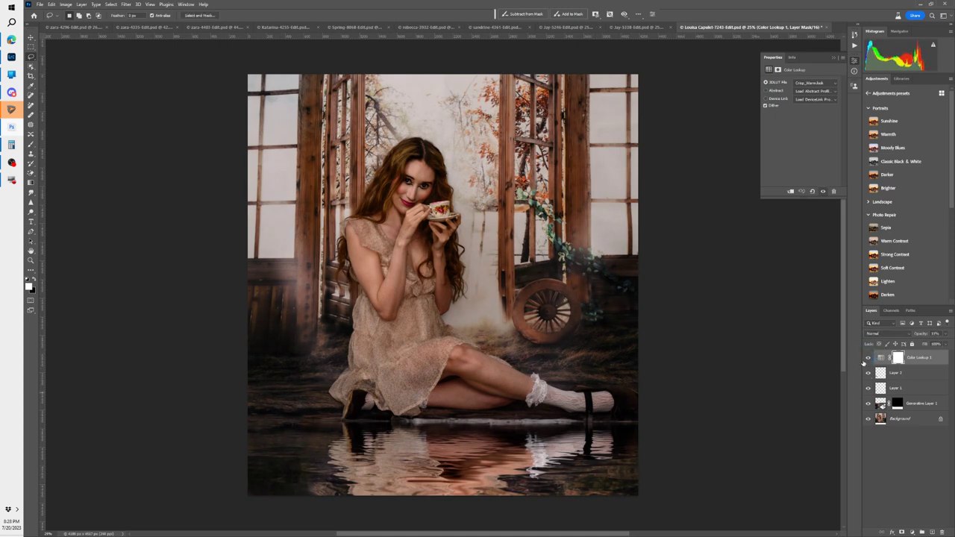
{"action": "left_click_drag", "start_coordinate": [865, 360], "coordinate": [868, 401]}
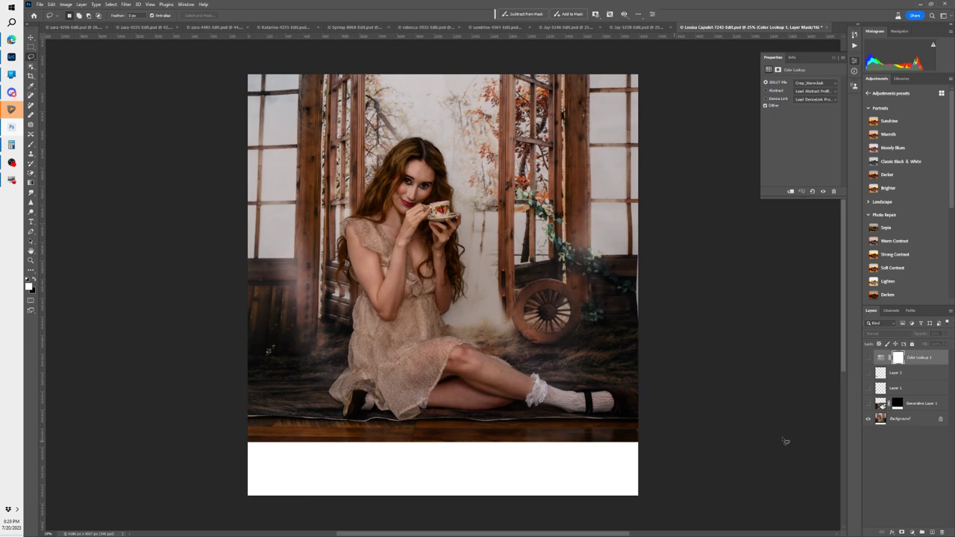
Step: Crop off the white strip below the wooden floor and undo that crop
{"action": "left_click", "coordinate": [32, 76]}
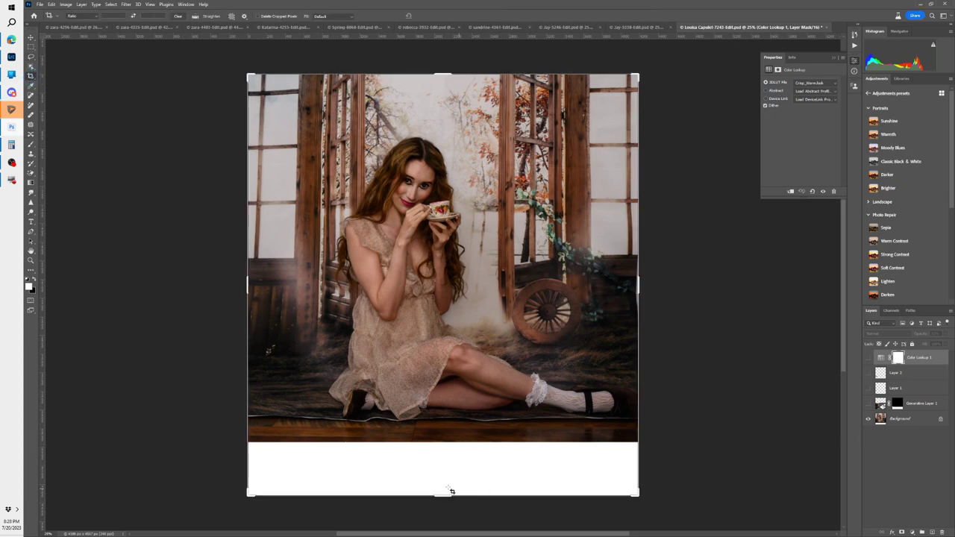
{"action": "left_click_drag", "start_coordinate": [442, 493], "coordinate": [440, 448]}
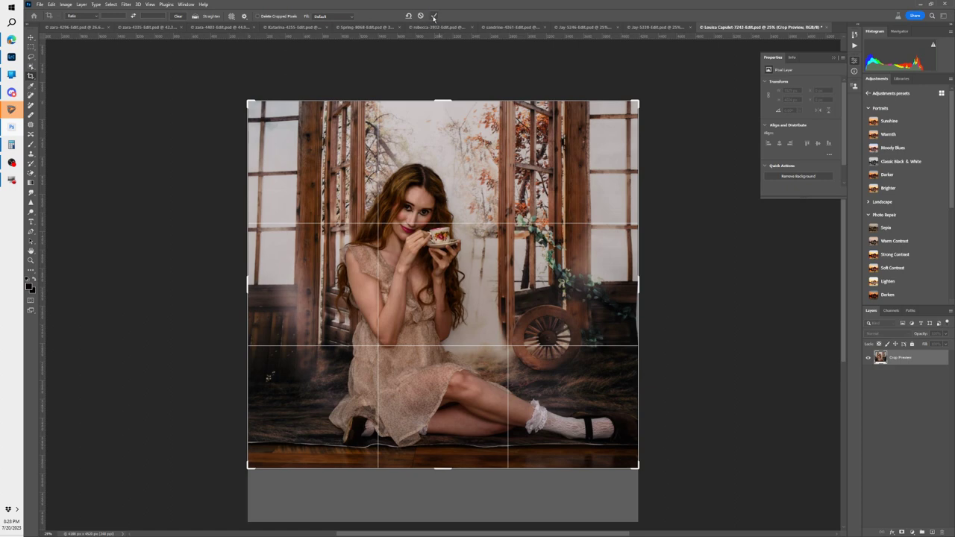
{"action": "key", "text": "Return"}
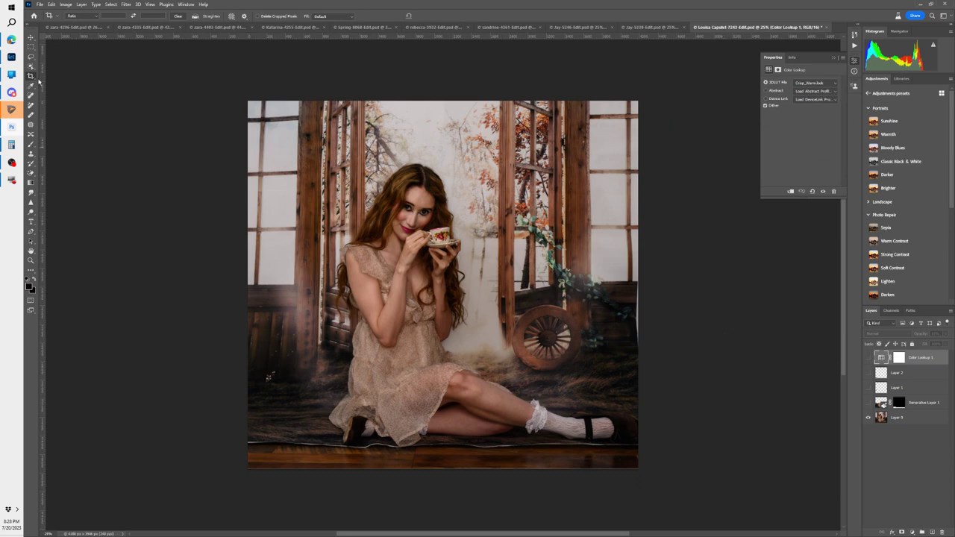
{"action": "left_click", "coordinate": [31, 77]}
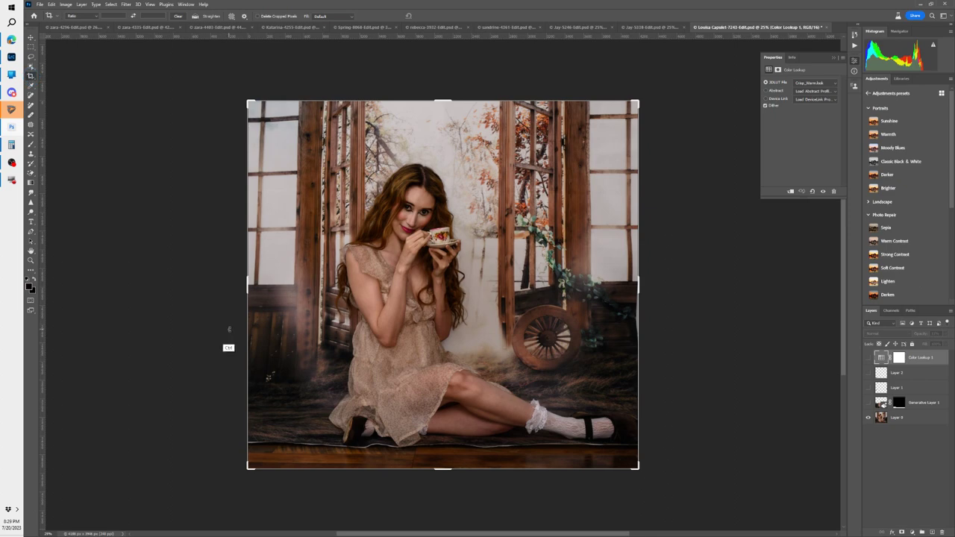
{"action": "key", "text": "ctrl+z"}
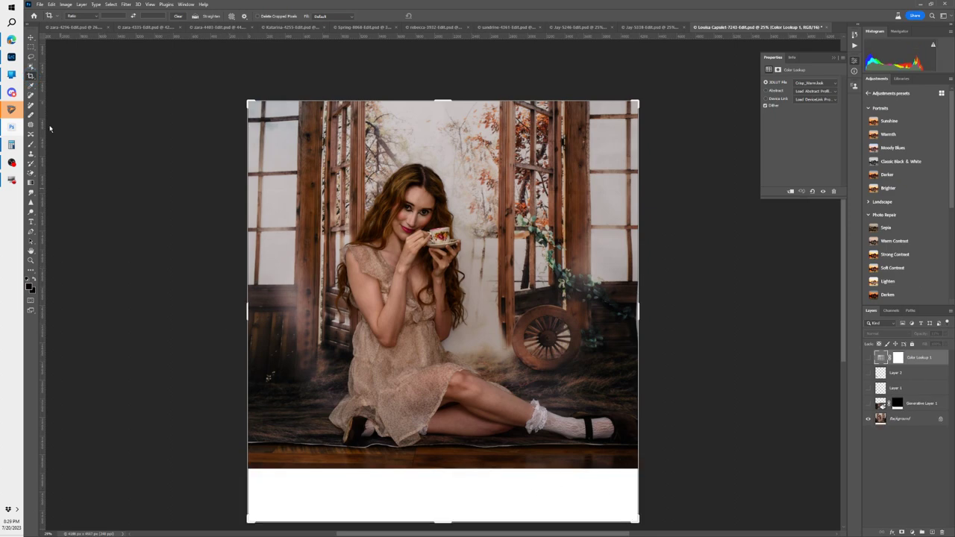
Step: Select the white strip and the floor's lower edge with a rectangular marquee, and run Generative Fill with the prompt "wooden floor"
{"action": "left_click", "coordinate": [31, 46]}
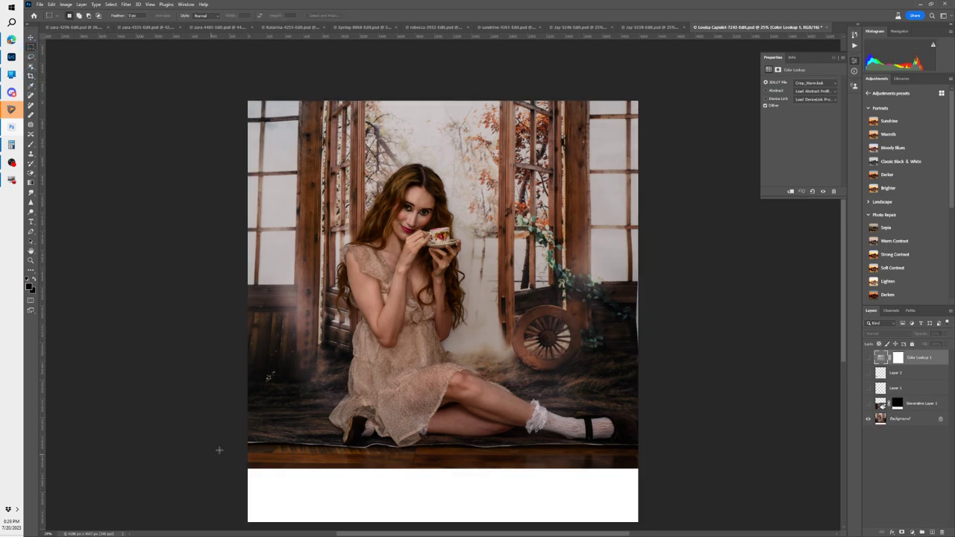
{"action": "left_click_drag", "start_coordinate": [241, 442], "coordinate": [662, 518]}
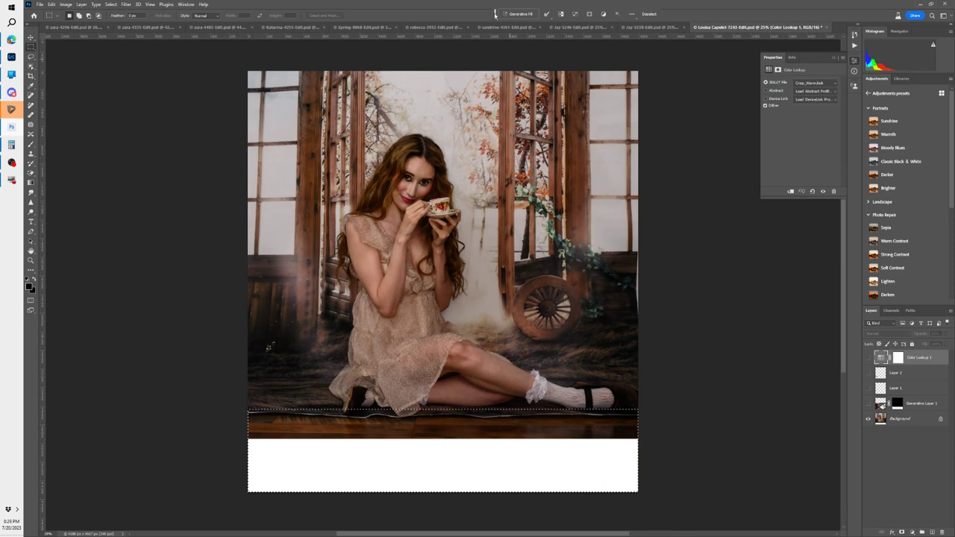
{"action": "left_click", "coordinate": [511, 14]}
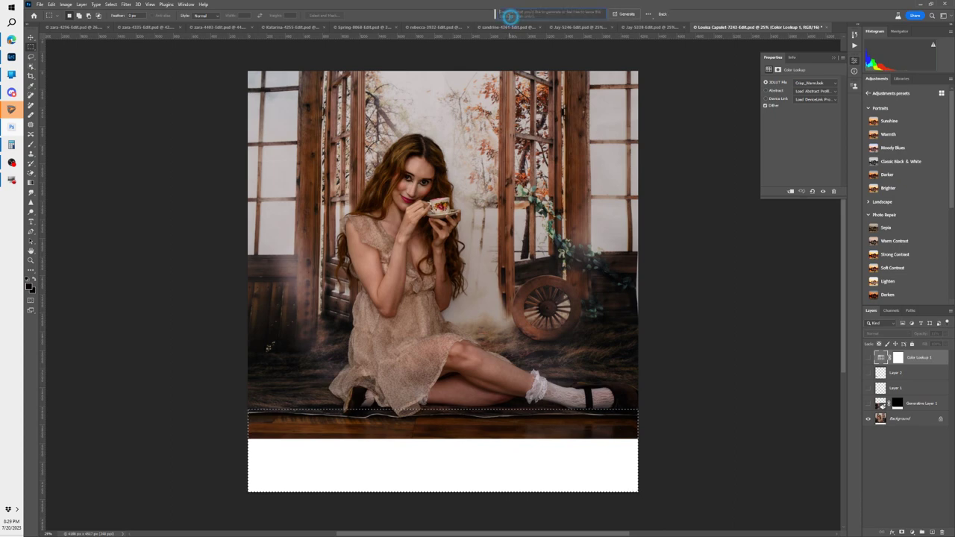
{"action": "type", "text": "wooden f"}
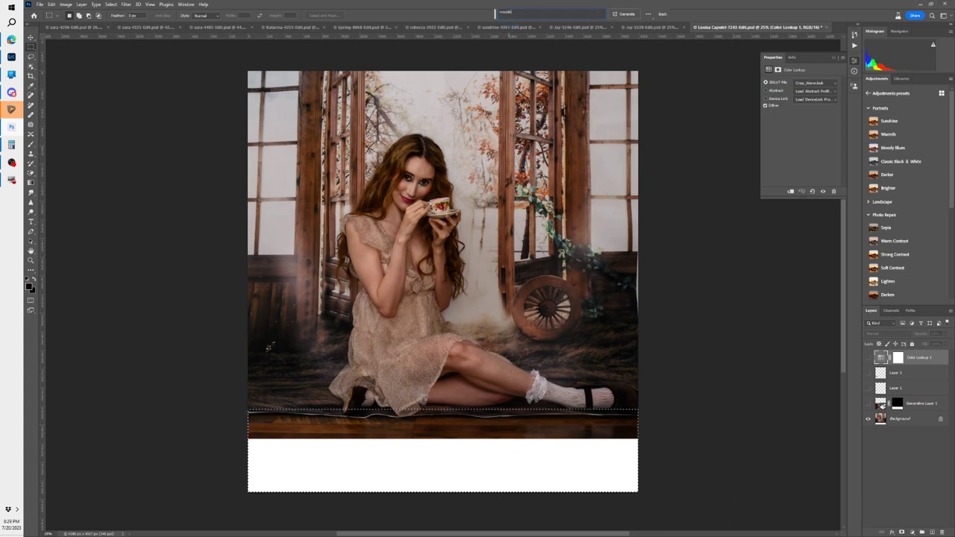
{"action": "type", "text": "loo"}
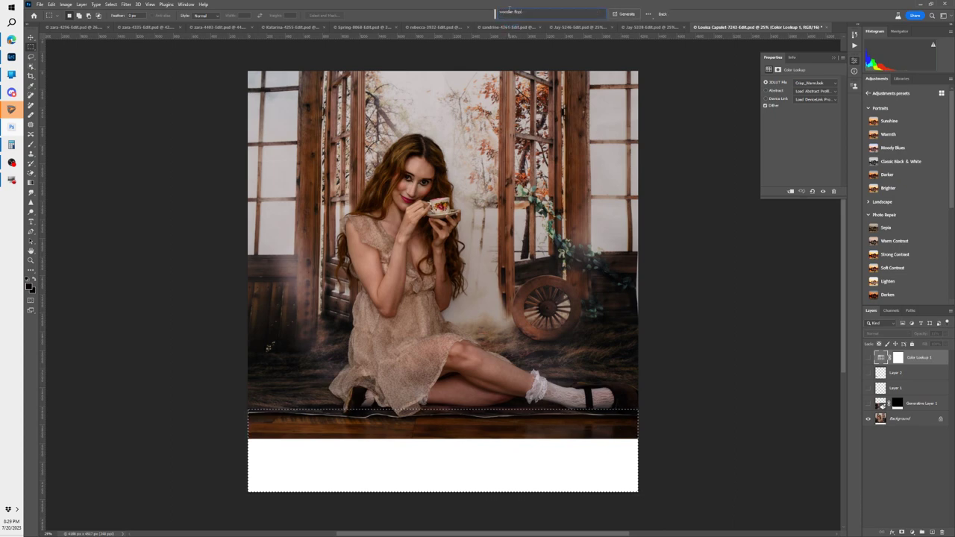
{"action": "type", "text": "r"}
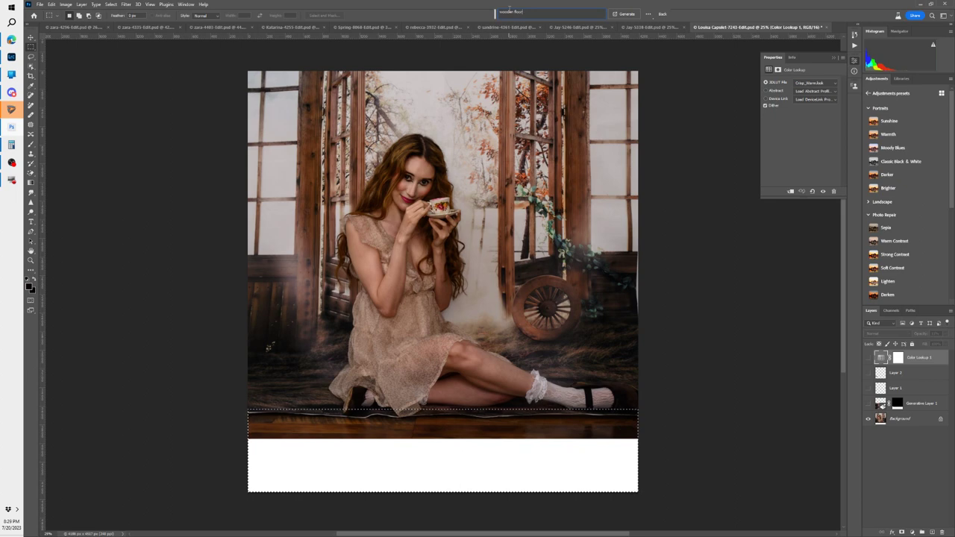
{"action": "key", "text": "Return"}
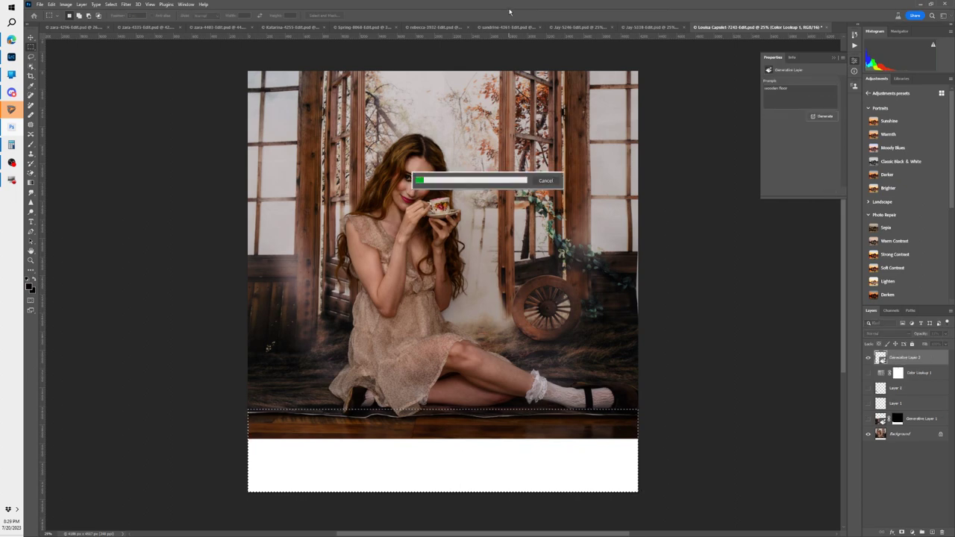
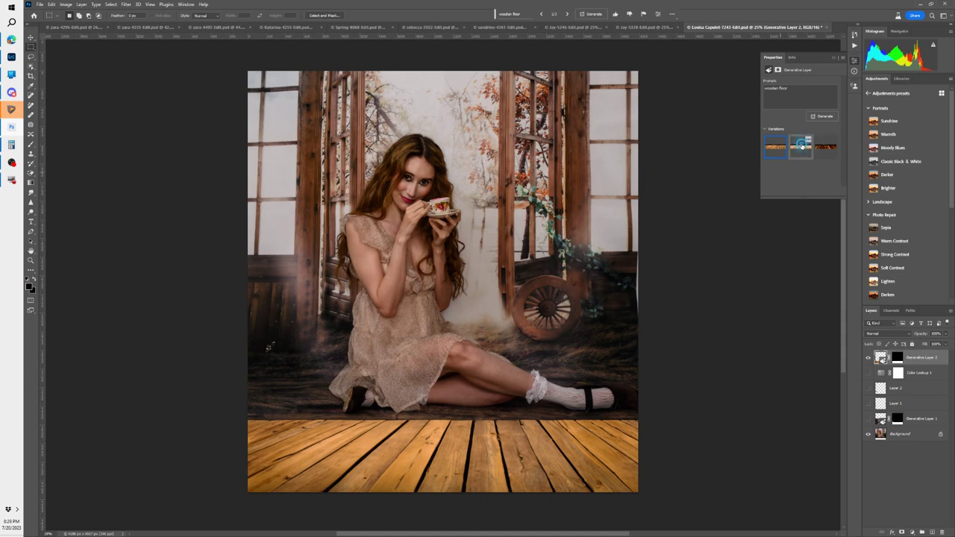
Step: Compare the three generated wooden floor variations and undo the Generative Fill
{"action": "left_click", "coordinate": [794, 155]}
{"action": "left_click", "coordinate": [821, 153]}
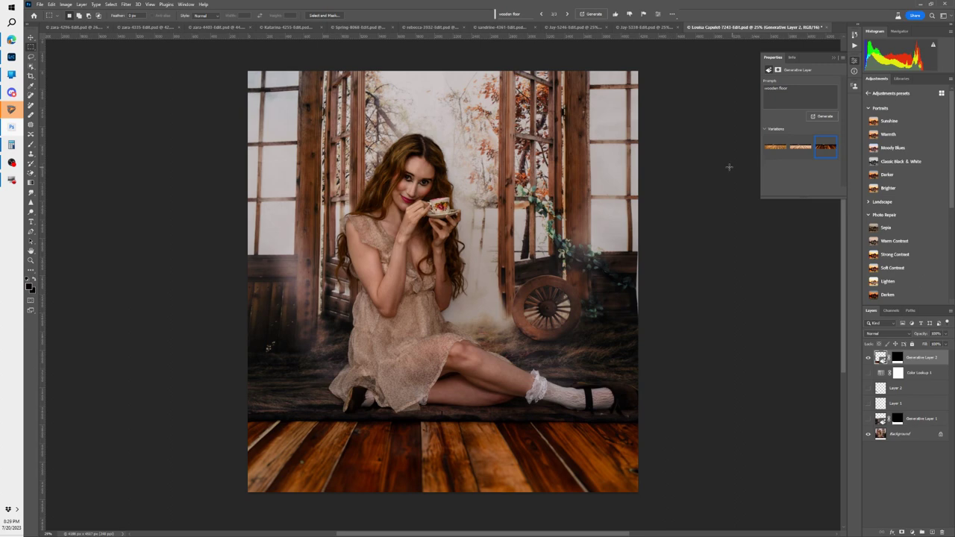
{"action": "left_click", "coordinate": [773, 148]}
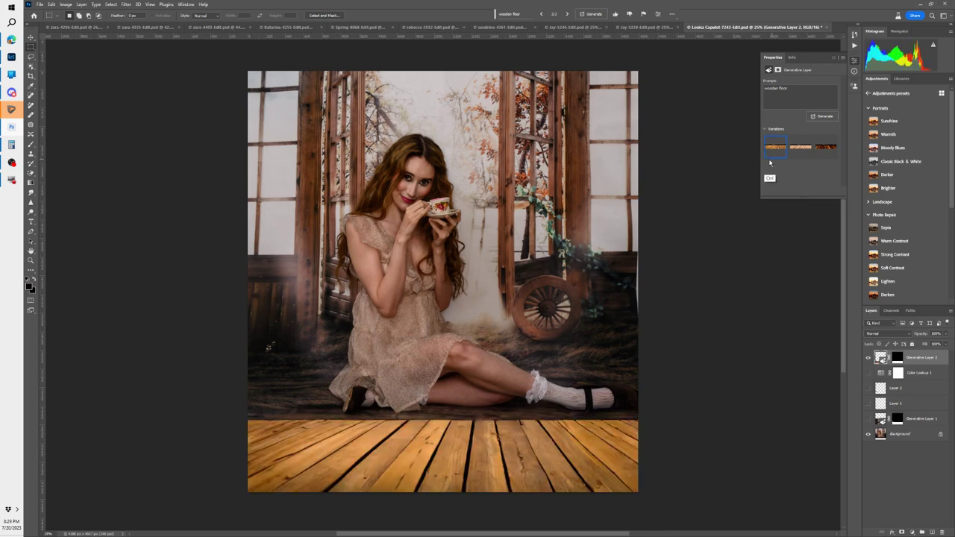
{"action": "key", "text": "ctrl+z"}
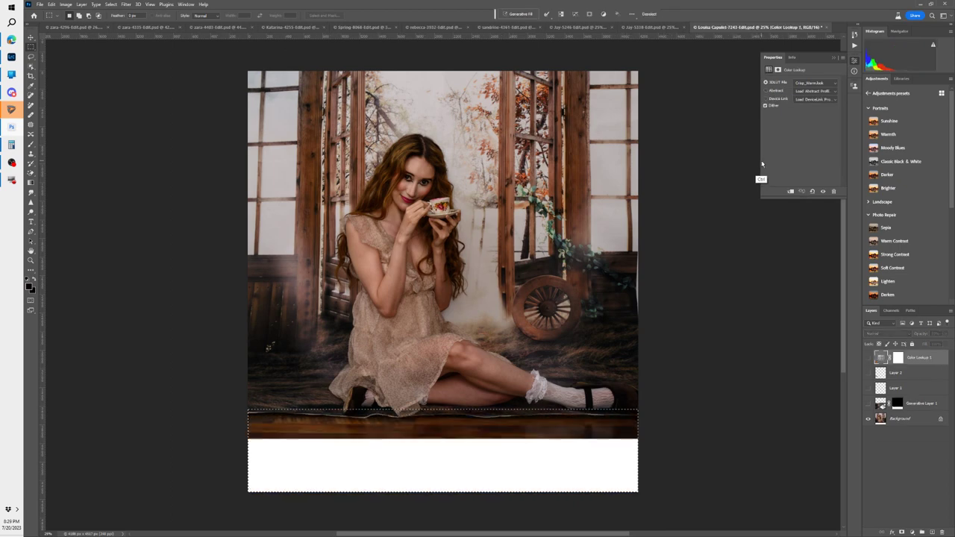
Step: Convert the locked Background into a regular layer named Layer 0
{"action": "left_click", "coordinate": [51, 4]}
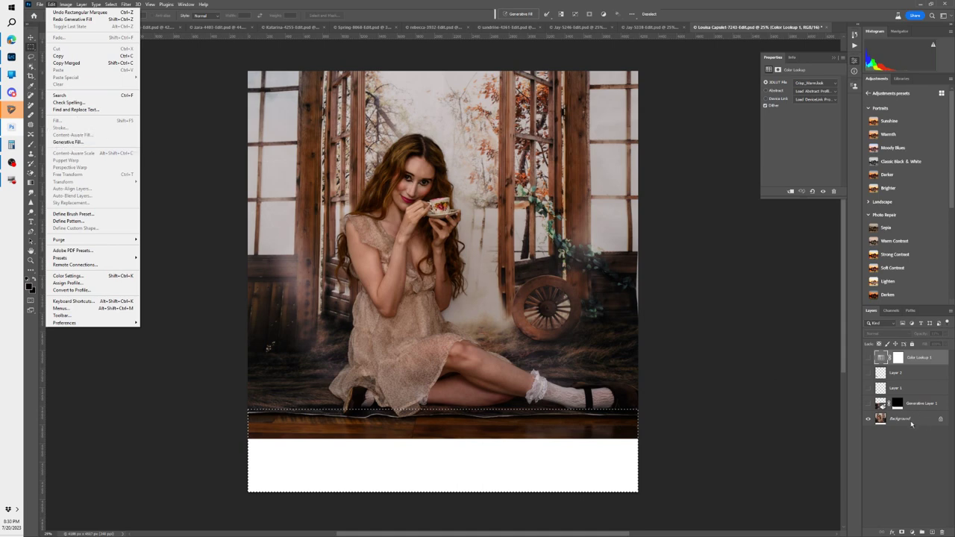
{"action": "left_click", "coordinate": [881, 422]}
{"action": "left_click", "coordinate": [880, 420]}
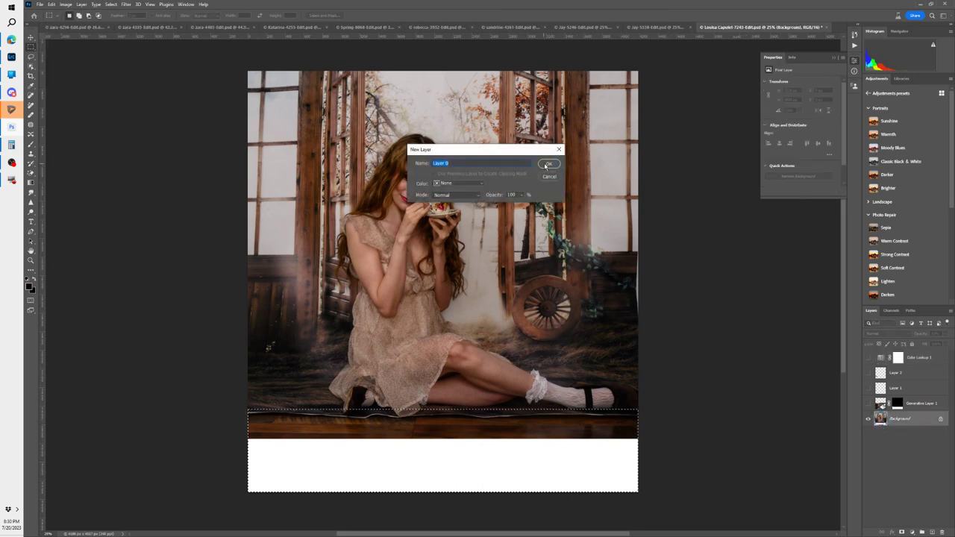
{"action": "left_click", "coordinate": [556, 160]}
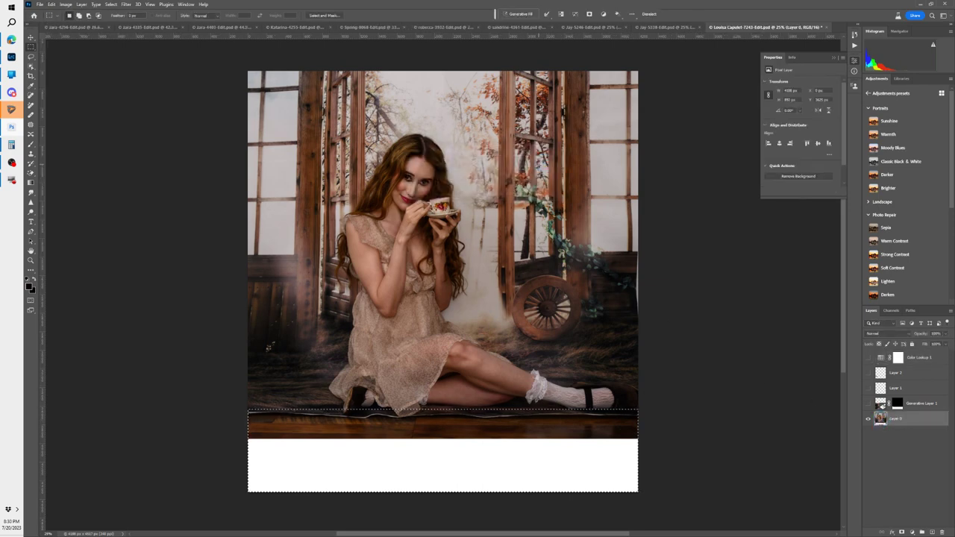
Step: Fill the selected floor and white strip using Content-Aware at Normal mode and 100% opacity, and deselect
{"action": "left_click", "coordinate": [51, 5]}
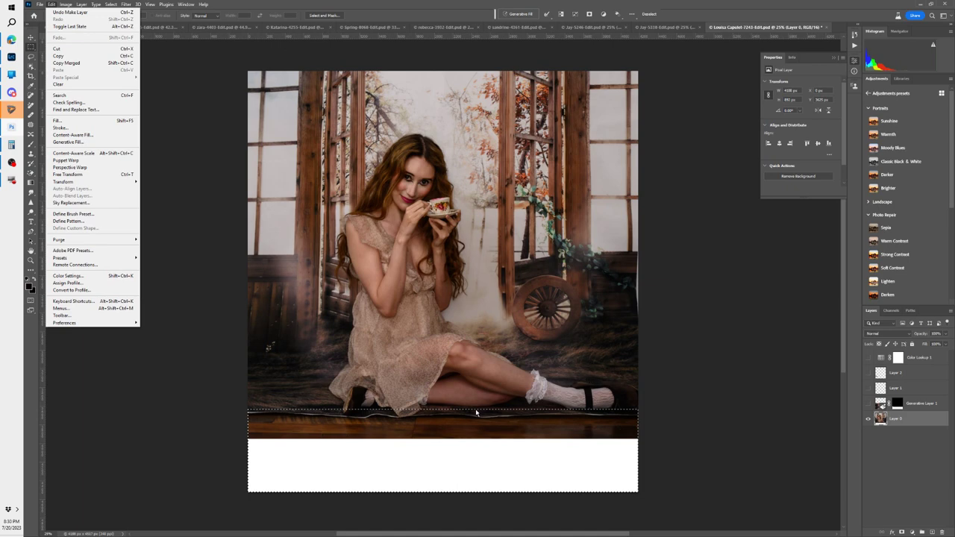
{"action": "left_click", "coordinate": [83, 121]}
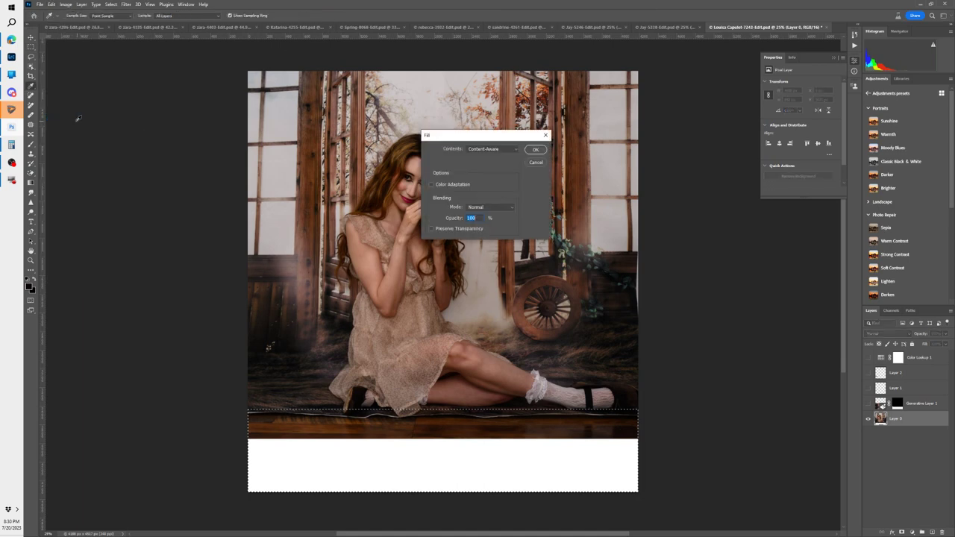
{"action": "left_click", "coordinate": [534, 149]}
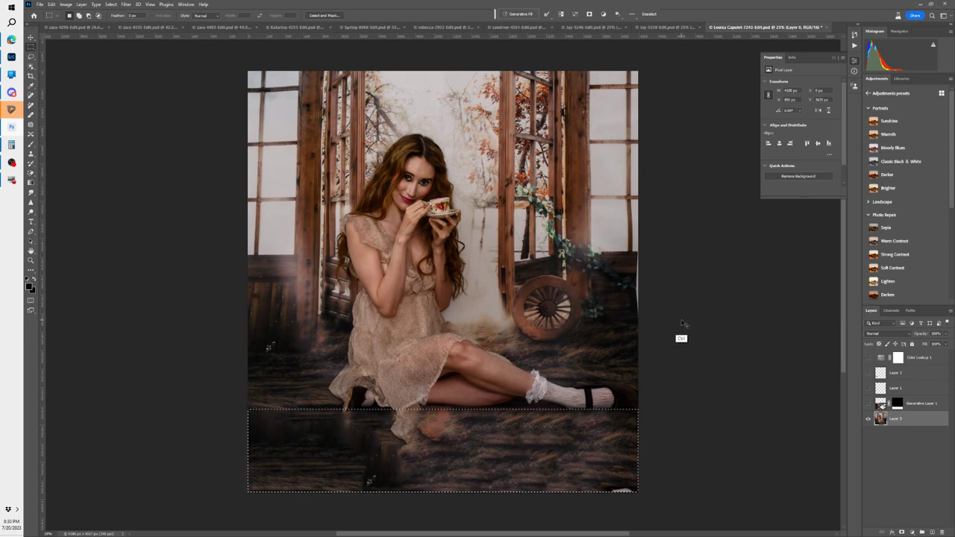
{"action": "key", "text": "ctrl+d"}
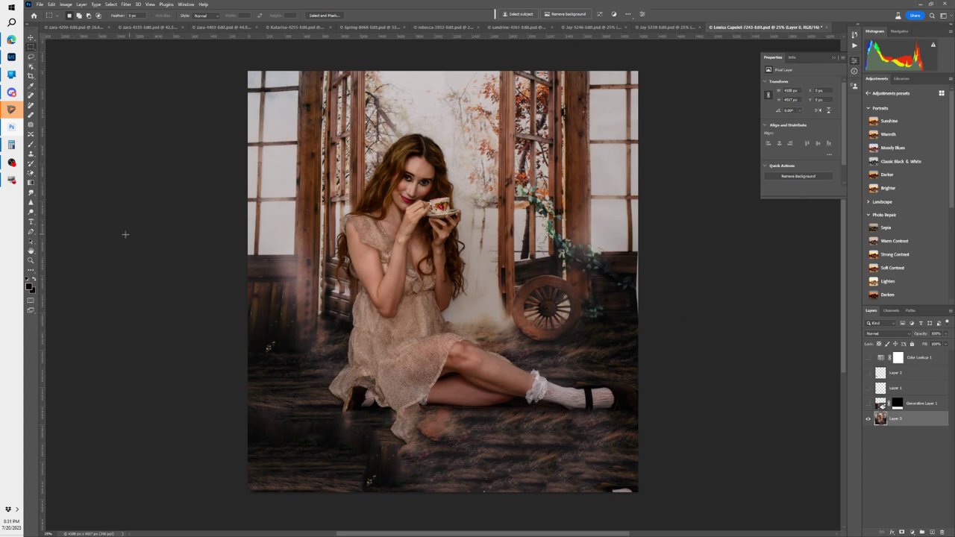
Step: Clean up the filled floor with the Remove tool, brushing over the stray dress and skin fragments, the light corner patch and the seams
{"action": "left_click", "coordinate": [31, 105]}
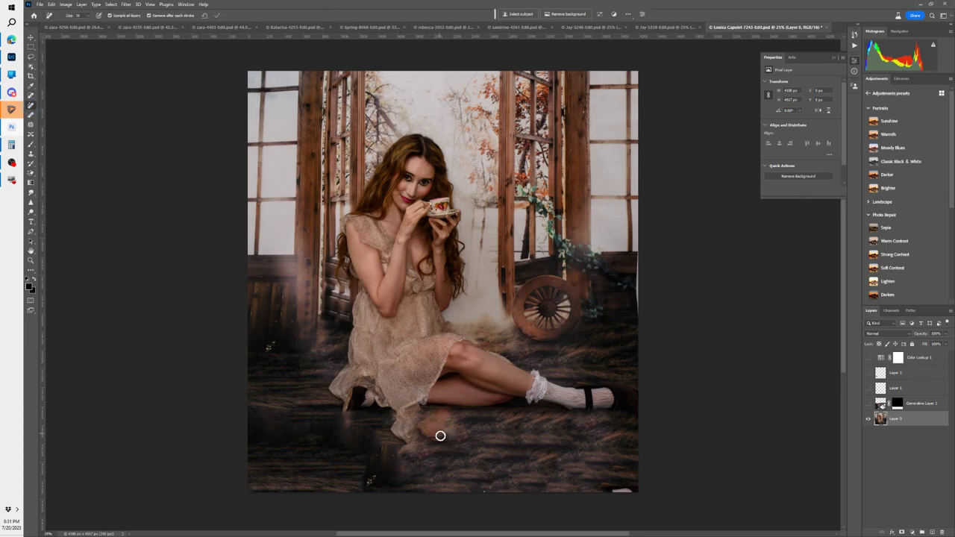
{"action": "mouse_move", "coordinate": [421, 427]}
{"action": "left_mouse_down"}
{"action": "mouse_move", "coordinate": [395, 436]}
{"action": "mouse_move", "coordinate": [387, 412]}
{"action": "mouse_move", "coordinate": [407, 434]}
{"action": "mouse_move", "coordinate": [358, 487]}
{"action": "mouse_move", "coordinate": [373, 501]}
{"action": "left_mouse_up"}
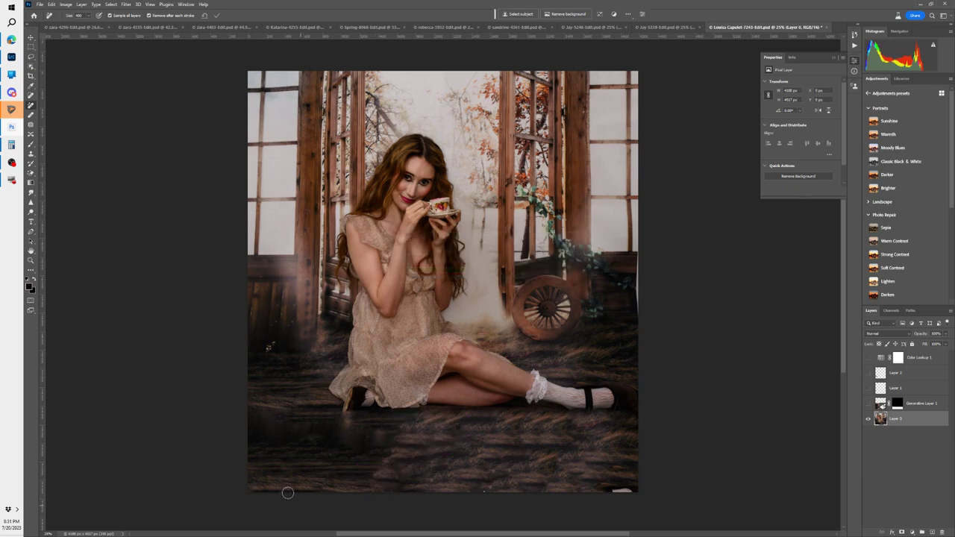
{"action": "left_click_drag", "start_coordinate": [625, 479], "coordinate": [588, 483]}
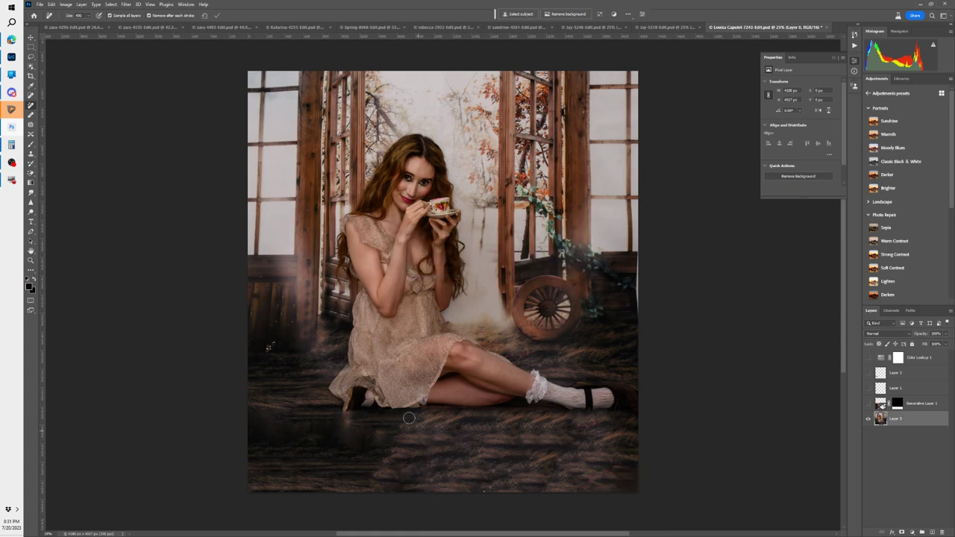
{"action": "mouse_move", "coordinate": [409, 418]}
{"action": "left_mouse_down"}
{"action": "mouse_move", "coordinate": [365, 427]}
{"action": "mouse_move", "coordinate": [257, 421]}
{"action": "mouse_move", "coordinate": [377, 441]}
{"action": "mouse_move", "coordinate": [375, 458]}
{"action": "left_mouse_up"}
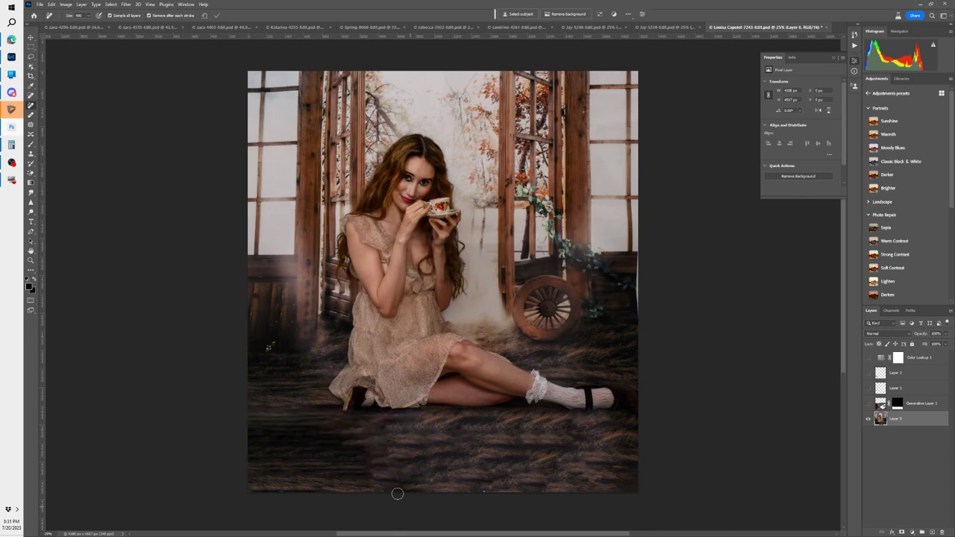
{"action": "mouse_move", "coordinate": [333, 434]}
{"action": "left_mouse_down"}
{"action": "mouse_move", "coordinate": [273, 470]}
{"action": "mouse_move", "coordinate": [341, 474]}
{"action": "left_mouse_up"}
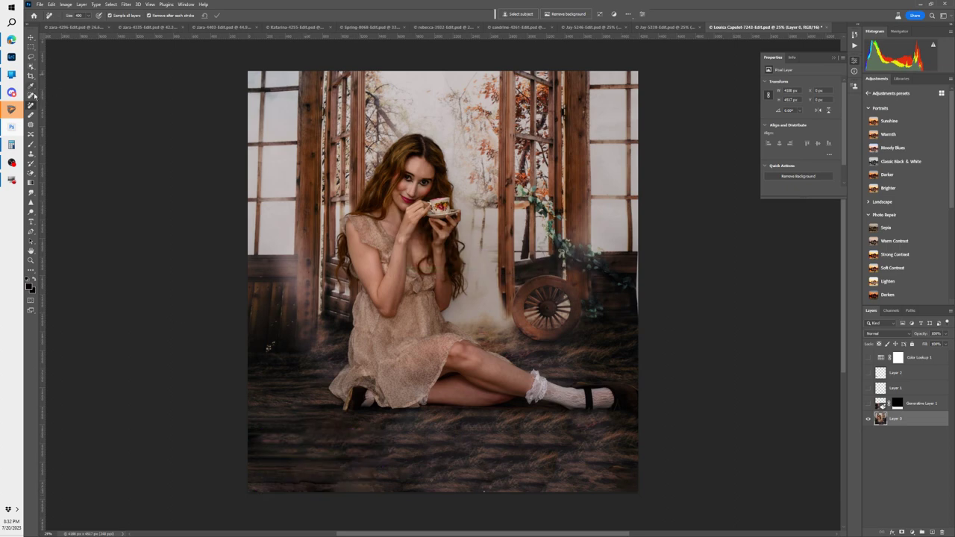
Step: Lasso the uneven patches across the extended floor and run Generative Fill on them with an empty prompt
{"action": "left_click", "coordinate": [31, 57]}
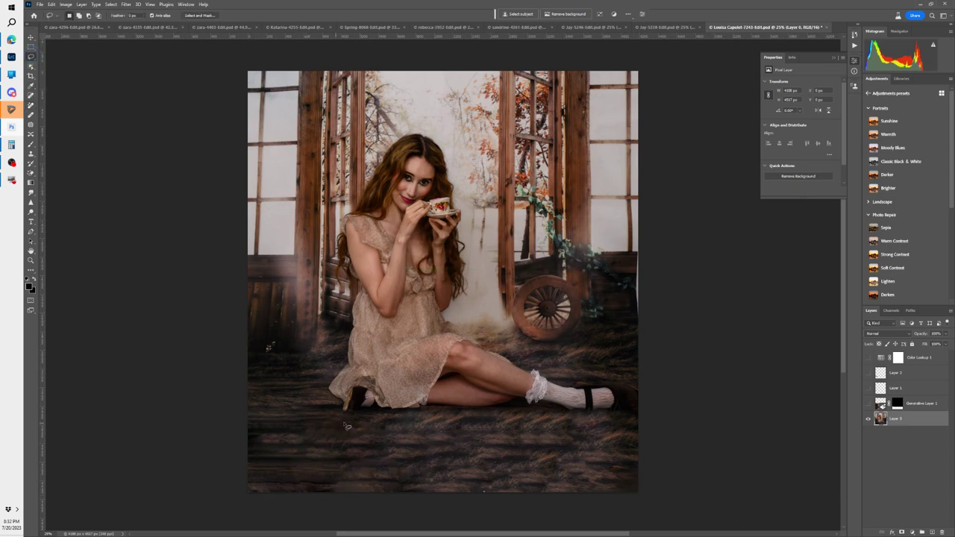
{"action": "mouse_move", "coordinate": [346, 426]}
{"action": "left_mouse_down"}
{"action": "mouse_move", "coordinate": [274, 413]}
{"action": "mouse_move", "coordinate": [229, 432]}
{"action": "mouse_move", "coordinate": [238, 480]}
{"action": "mouse_move", "coordinate": [332, 523]}
{"action": "mouse_move", "coordinate": [364, 514]}
{"action": "mouse_move", "coordinate": [421, 434]}
{"action": "mouse_move", "coordinate": [387, 424]}
{"action": "mouse_move", "coordinate": [330, 426]}
{"action": "left_mouse_up"}
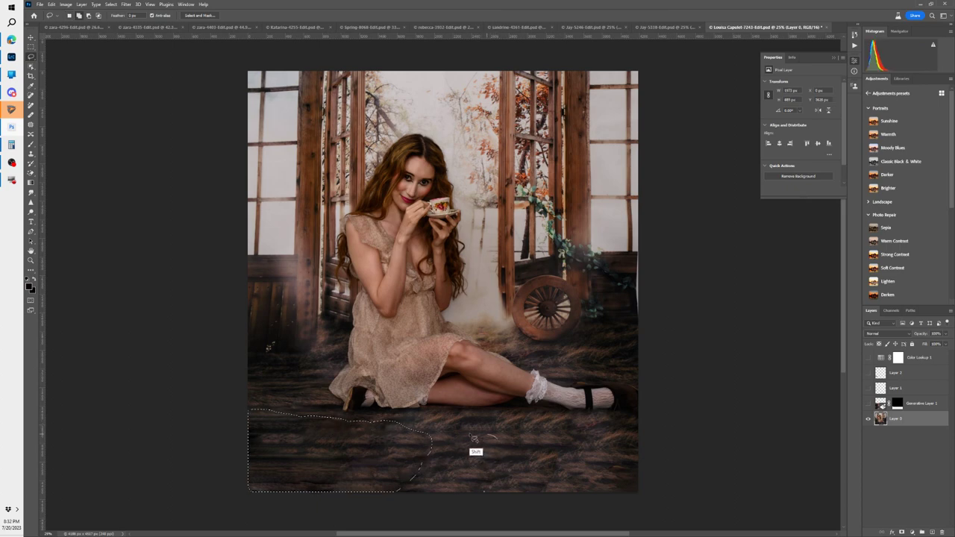
{"action": "mouse_move", "coordinate": [474, 440]}
{"action": "left_mouse_down"}
{"action": "mouse_move", "coordinate": [490, 491]}
{"action": "mouse_move", "coordinate": [526, 445]}
{"action": "mouse_move", "coordinate": [569, 467]}
{"action": "mouse_move", "coordinate": [656, 464]}
{"action": "mouse_move", "coordinate": [637, 423]}
{"action": "mouse_move", "coordinate": [541, 431]}
{"action": "left_mouse_up"}
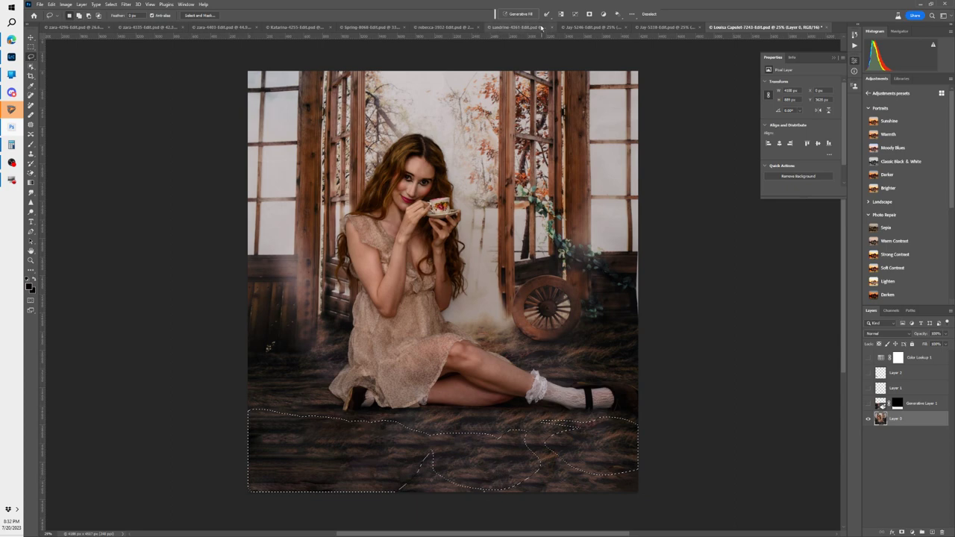
{"action": "left_click", "coordinate": [519, 14]}
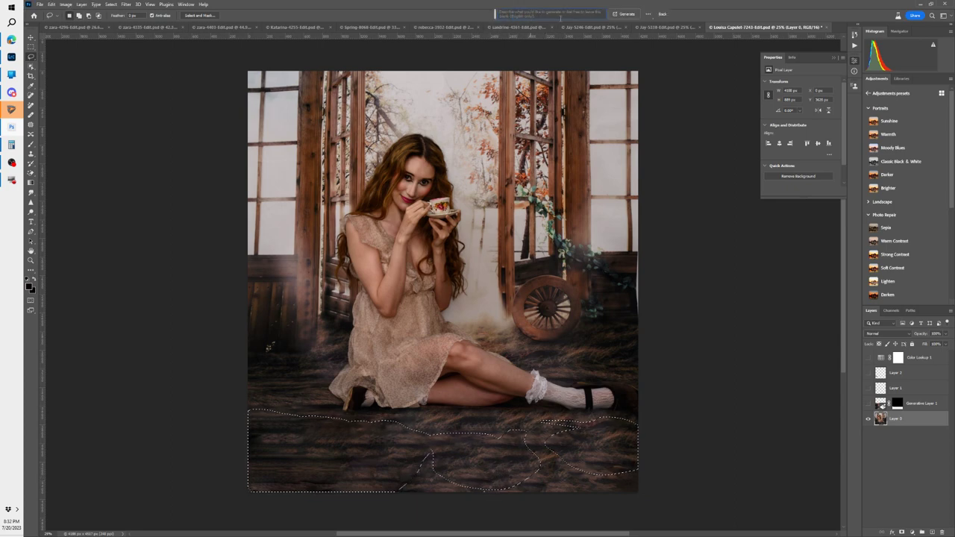
{"action": "left_click", "coordinate": [626, 14]}
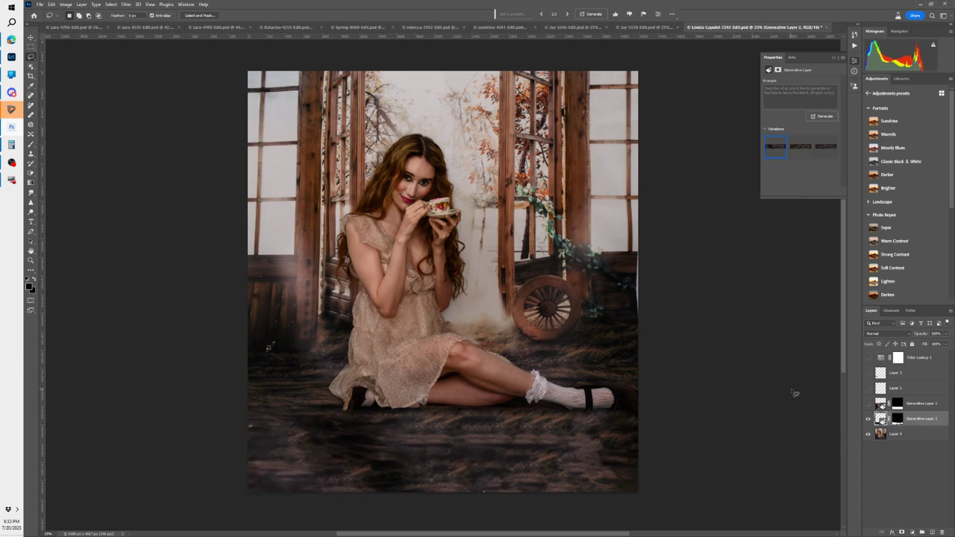
Step: Compare the generated floor variations and choose the third one
{"action": "left_click", "coordinate": [799, 153]}
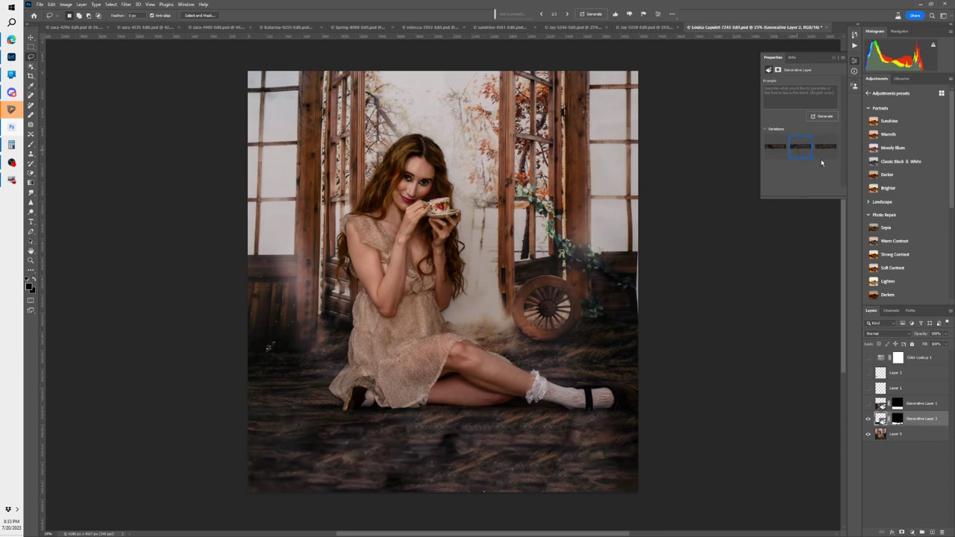
{"action": "left_click", "coordinate": [826, 153]}
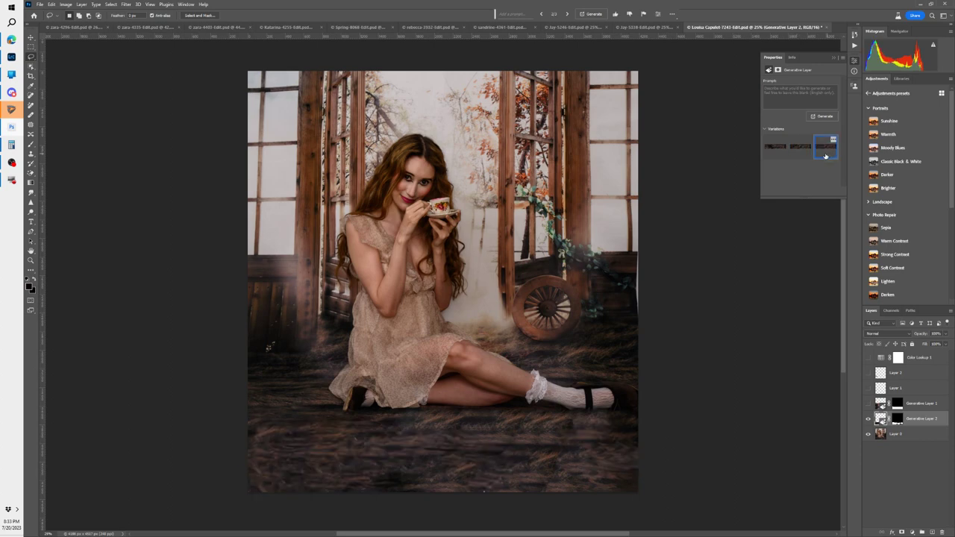
{"action": "left_click", "coordinate": [800, 149]}
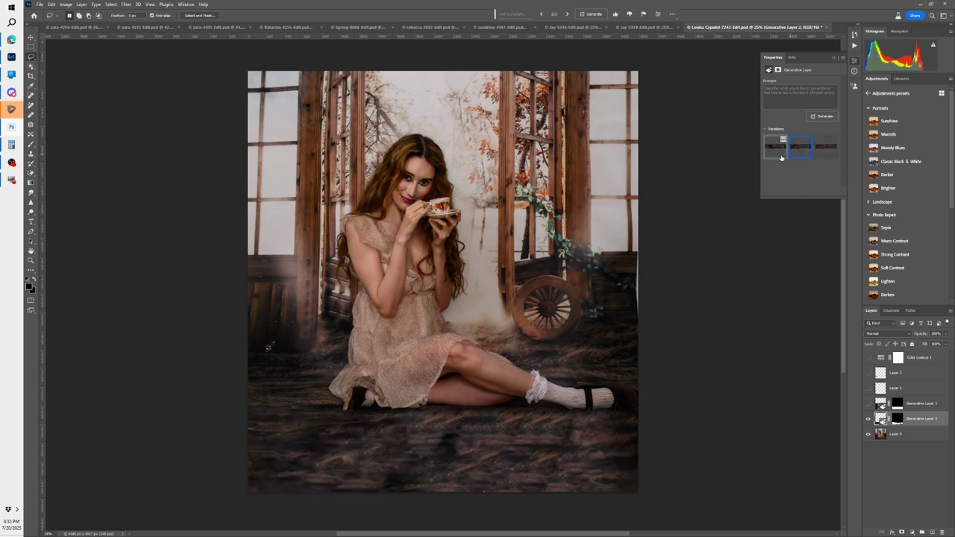
{"action": "left_click", "coordinate": [772, 155]}
{"action": "left_click", "coordinate": [800, 149]}
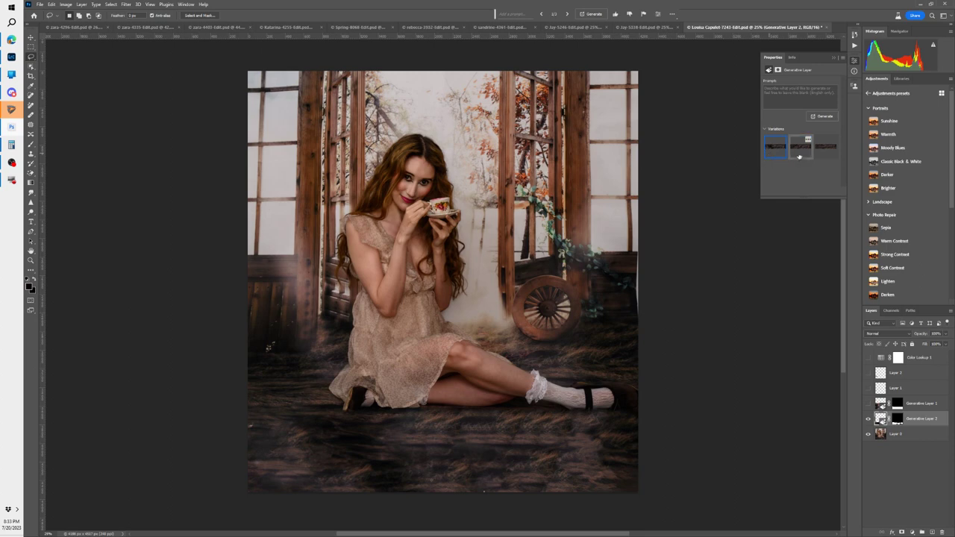
{"action": "left_click", "coordinate": [826, 150]}
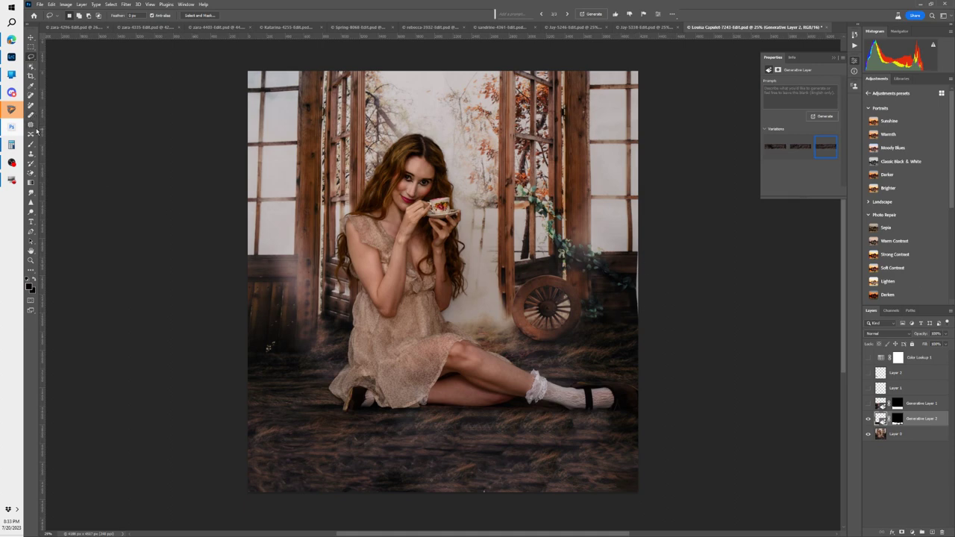
Step: Erase the thin white sliver on the photo's right edge on Layer 0 with the Remove tool
{"action": "left_click", "coordinate": [31, 105]}
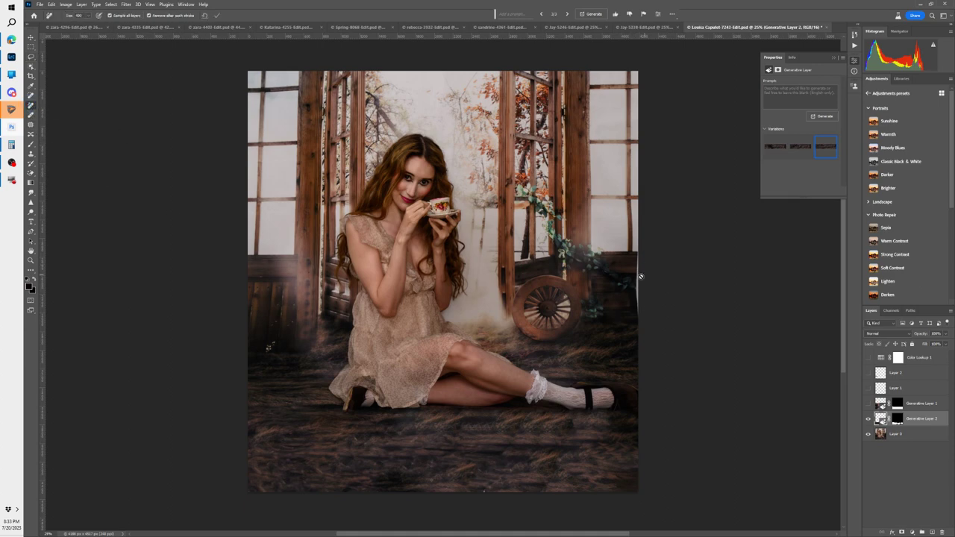
{"action": "left_click", "coordinate": [881, 432]}
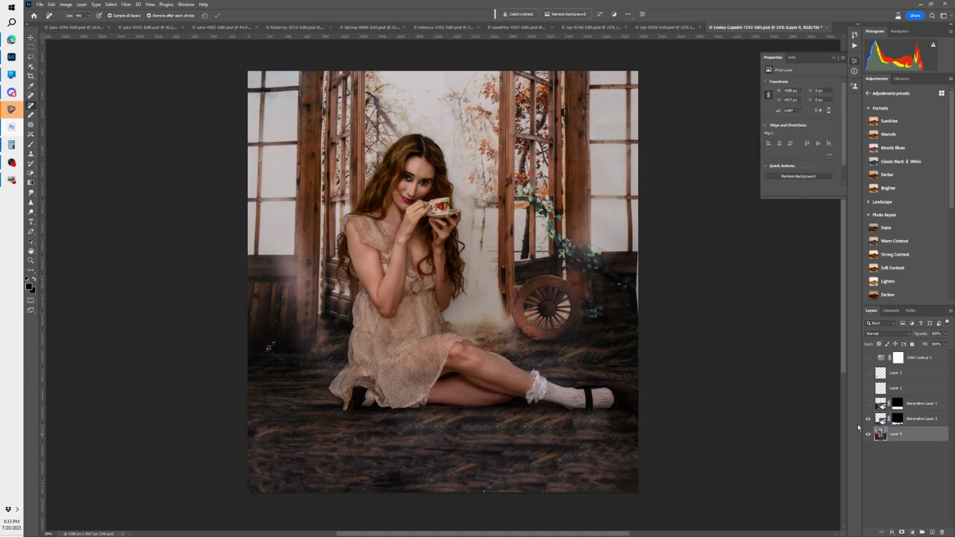
{"action": "mouse_move", "coordinate": [631, 245]}
{"action": "left_mouse_down"}
{"action": "mouse_move", "coordinate": [628, 296]}
{"action": "mouse_move", "coordinate": [642, 307]}
{"action": "left_mouse_up"}
Step: Generate a "pond" in a rectangular selection of the floor below the woman, and choose the third variation
{"action": "left_click", "coordinate": [31, 47]}
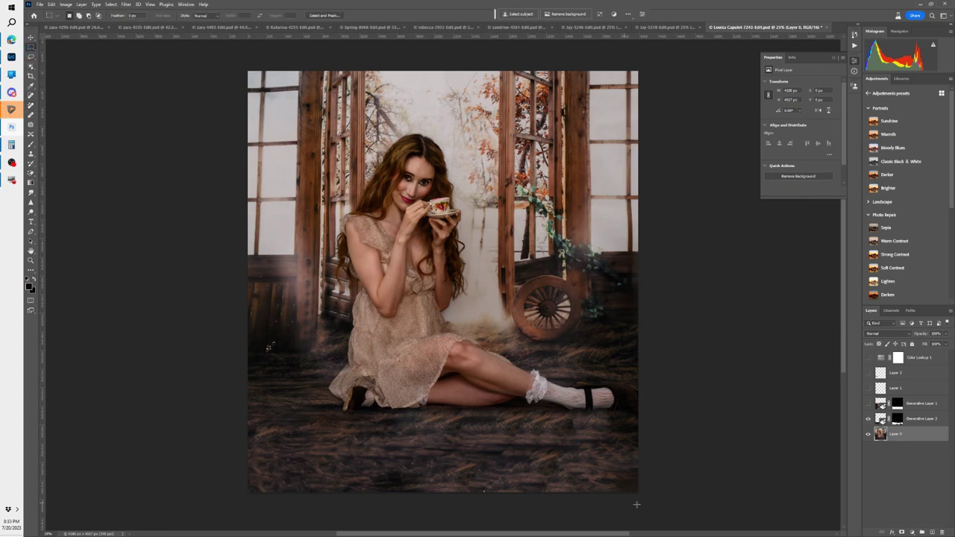
{"action": "left_click_drag", "start_coordinate": [637, 504], "coordinate": [223, 415]}
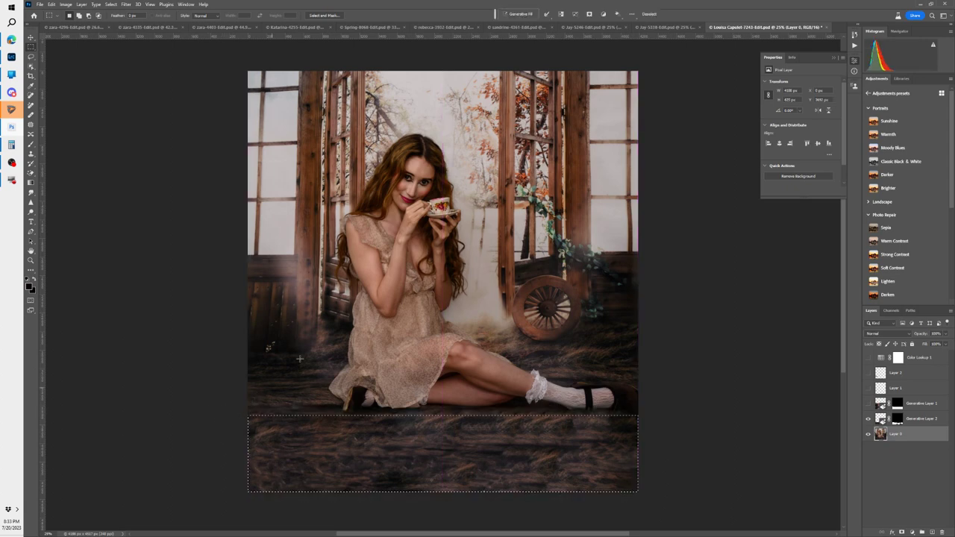
{"action": "left_click", "coordinate": [520, 15]}
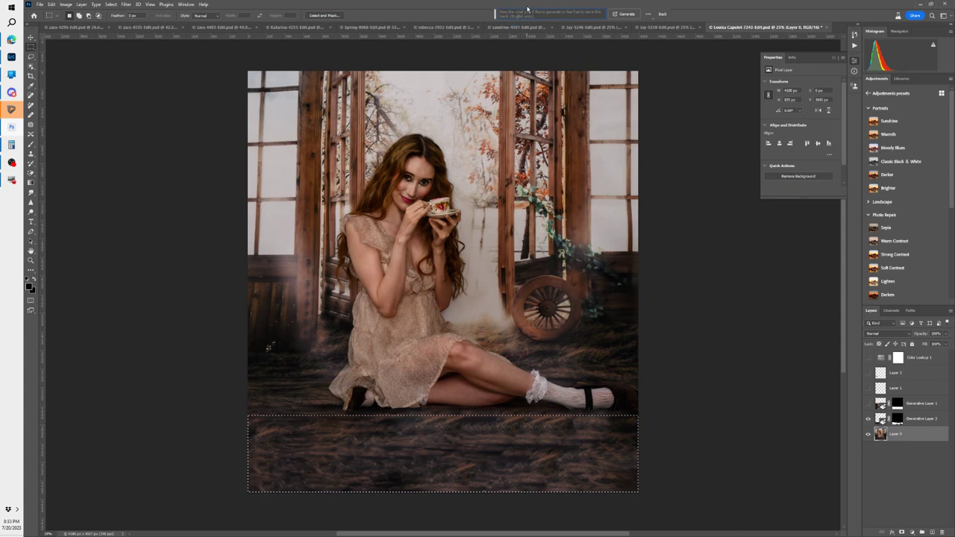
{"action": "type", "text": "wood"}
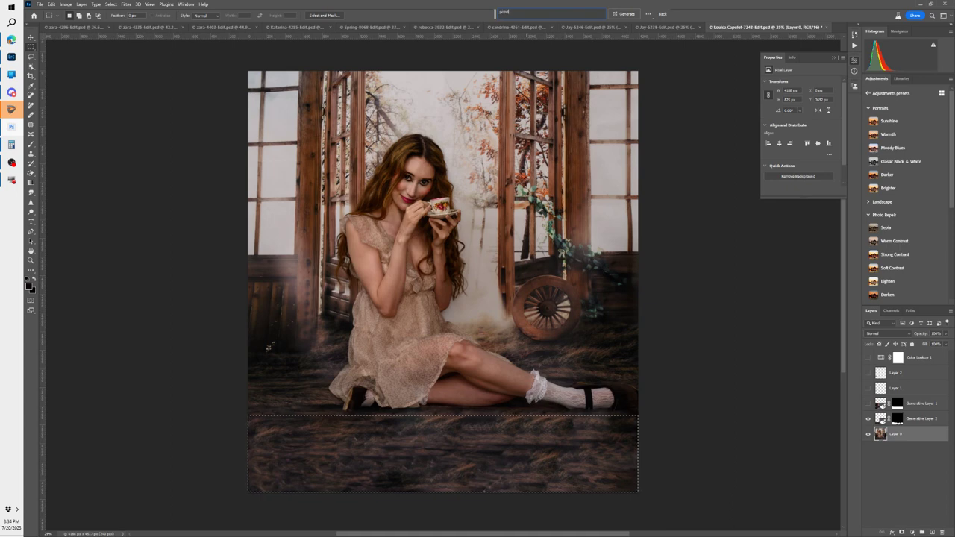
{"action": "key", "text": "Return"}
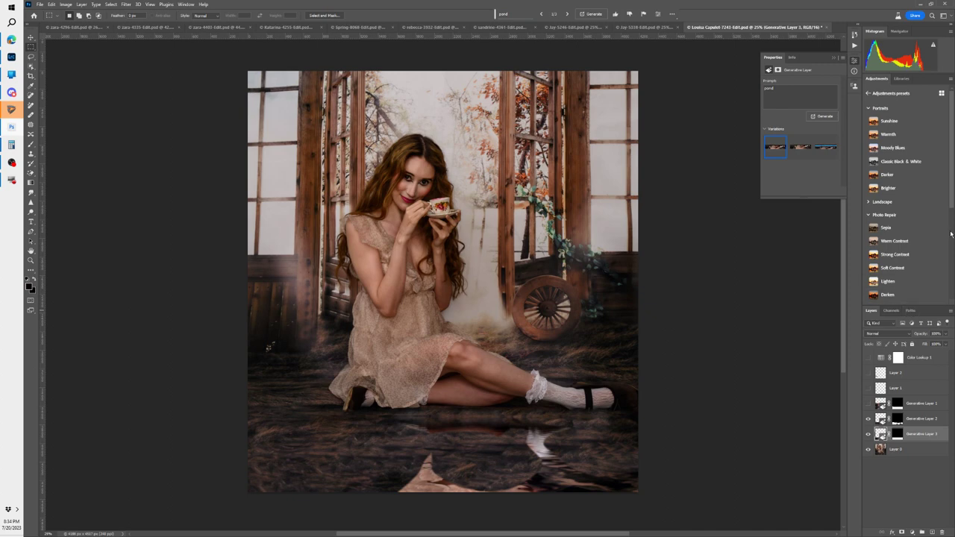
{"action": "left_click", "coordinate": [795, 151]}
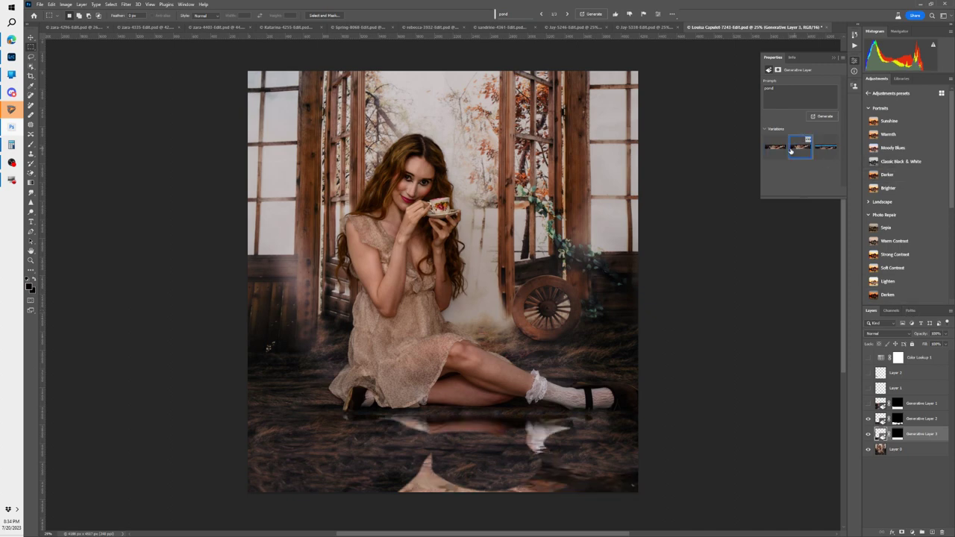
{"action": "left_click", "coordinate": [820, 152]}
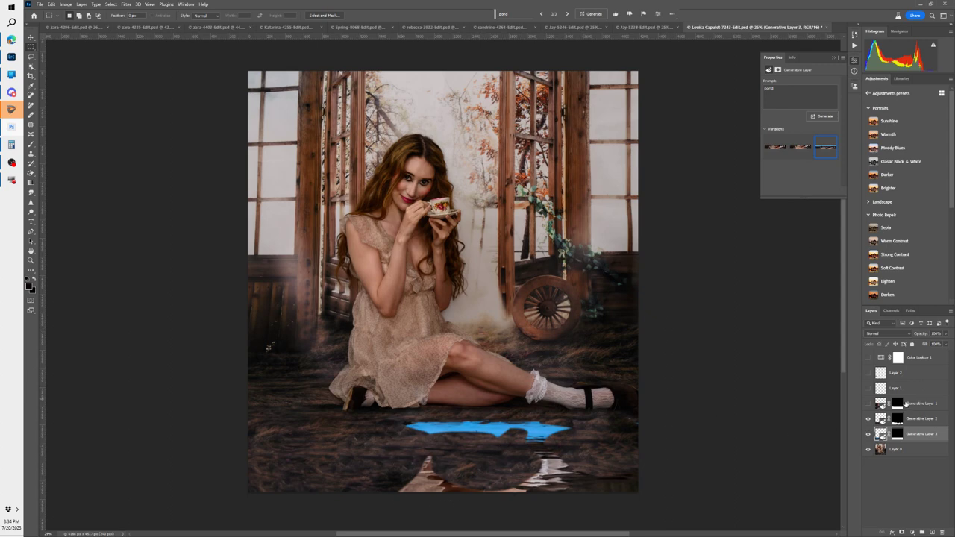
Step: Show Layer 2 and Layer 1, keep Generative Layer 1 hidden, and delete Generative Layers 2 and 3
{"action": "left_click", "coordinate": [869, 372]}
{"action": "left_click", "coordinate": [868, 388]}
{"action": "left_click", "coordinate": [868, 404]}
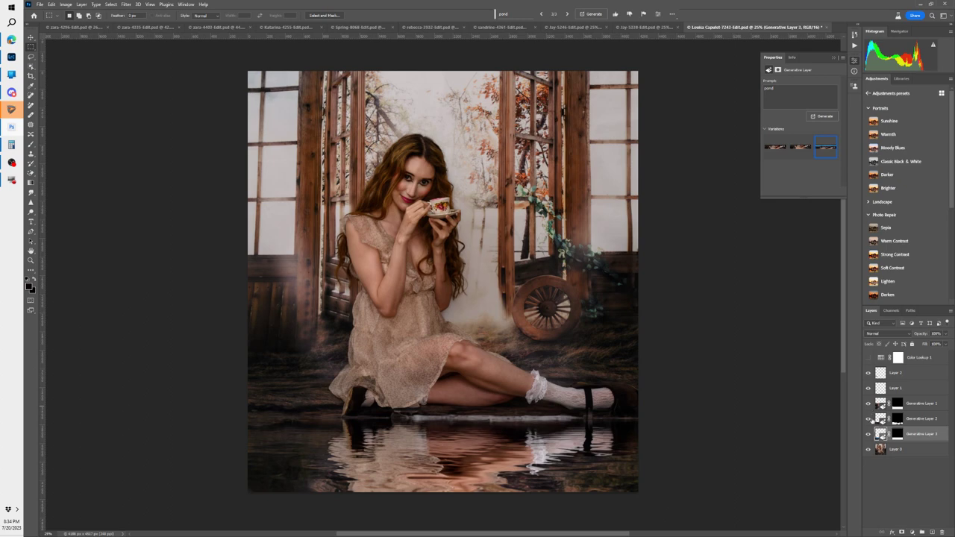
{"action": "left_click", "coordinate": [868, 404]}
{"action": "left_click", "coordinate": [874, 420]}
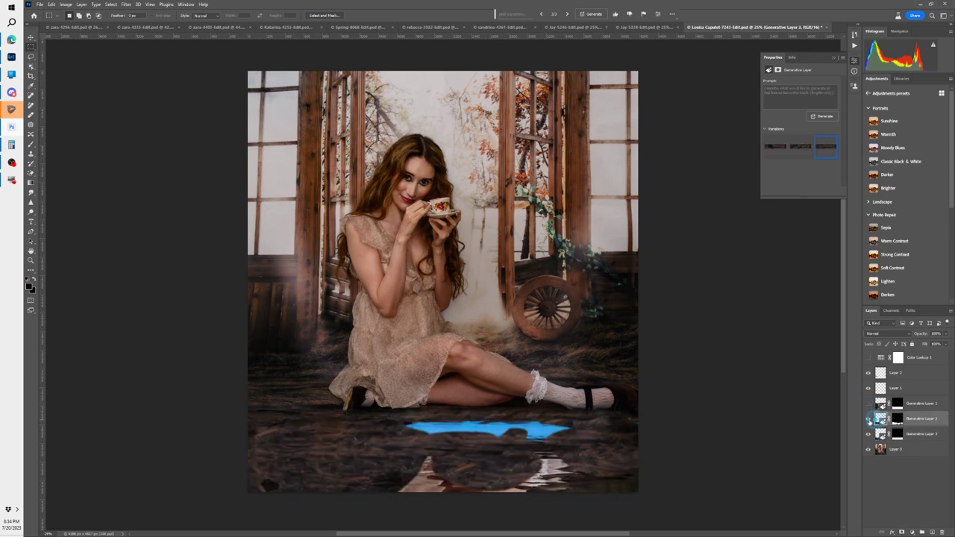
{"action": "key", "text": "Delete"}
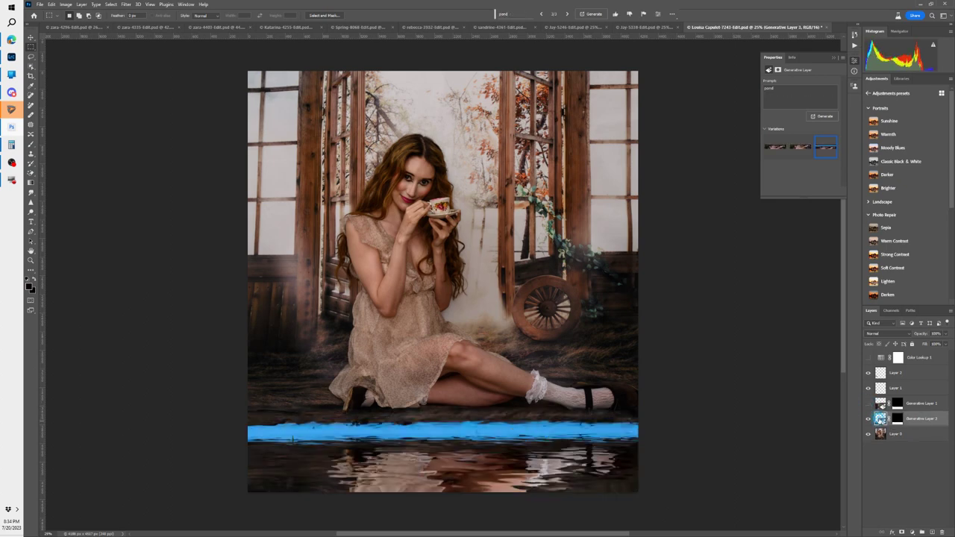
{"action": "key", "text": "Delete"}
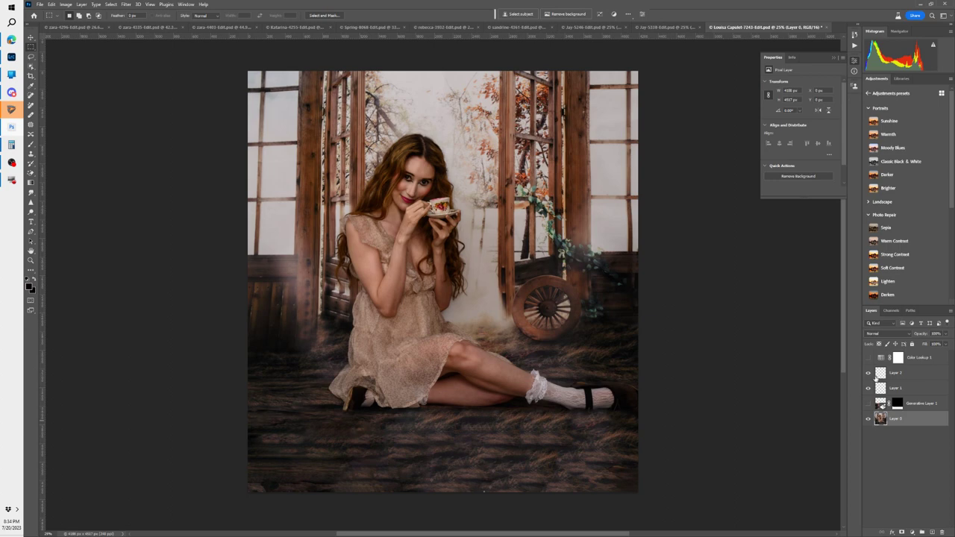
Step: Delete Layer 2 from above Layer 1
{"action": "left_click", "coordinate": [873, 375]}
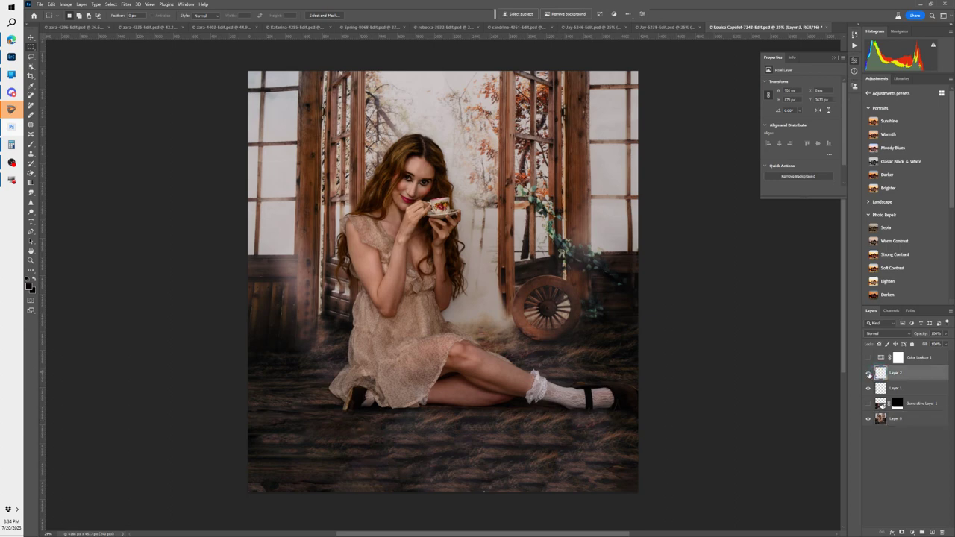
{"action": "double_click", "coordinate": [869, 374]}
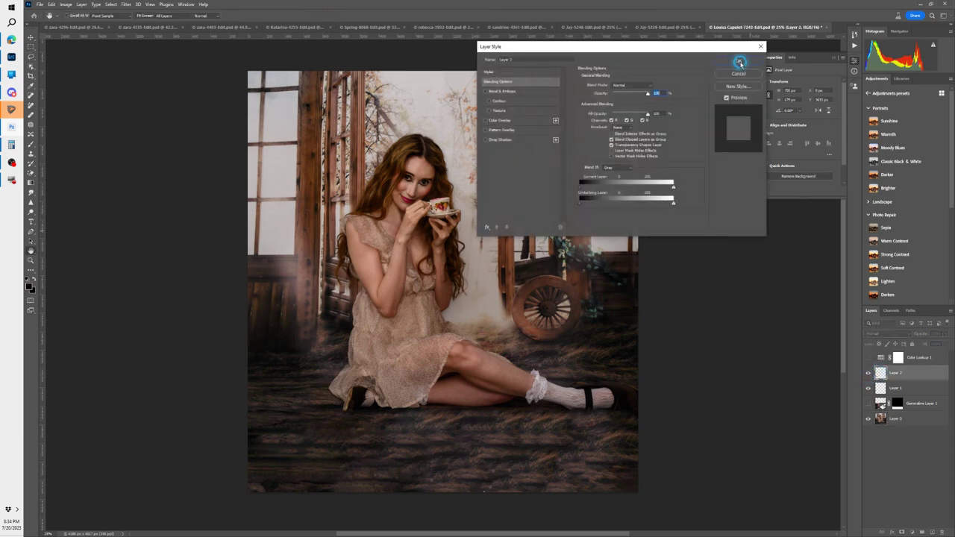
{"action": "left_click", "coordinate": [738, 61]}
{"action": "key", "text": "Delete"}
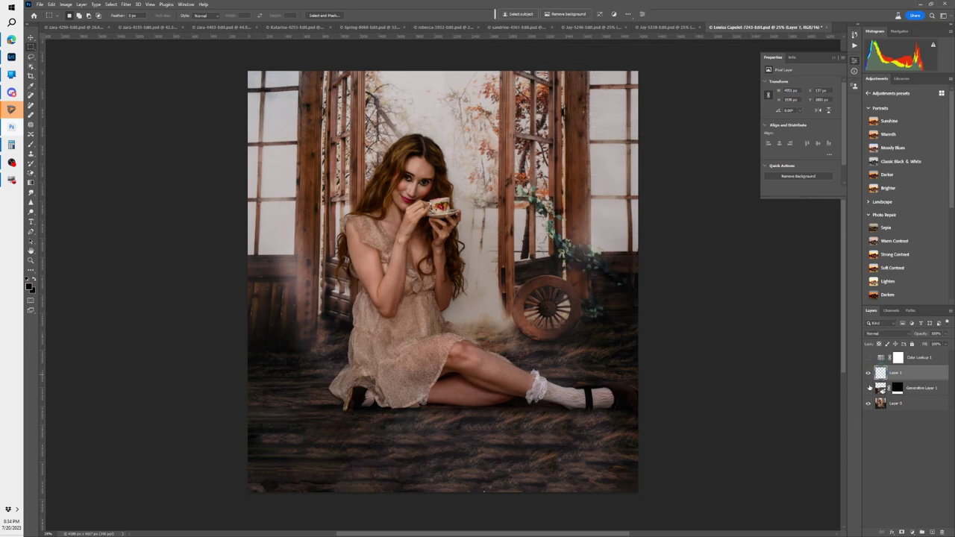
Step: Toggle Layer 1 off and on to check its effect, and make Generative Layer 1 visible and selected
{"action": "left_click", "coordinate": [868, 388]}
{"action": "left_click", "coordinate": [868, 388]}
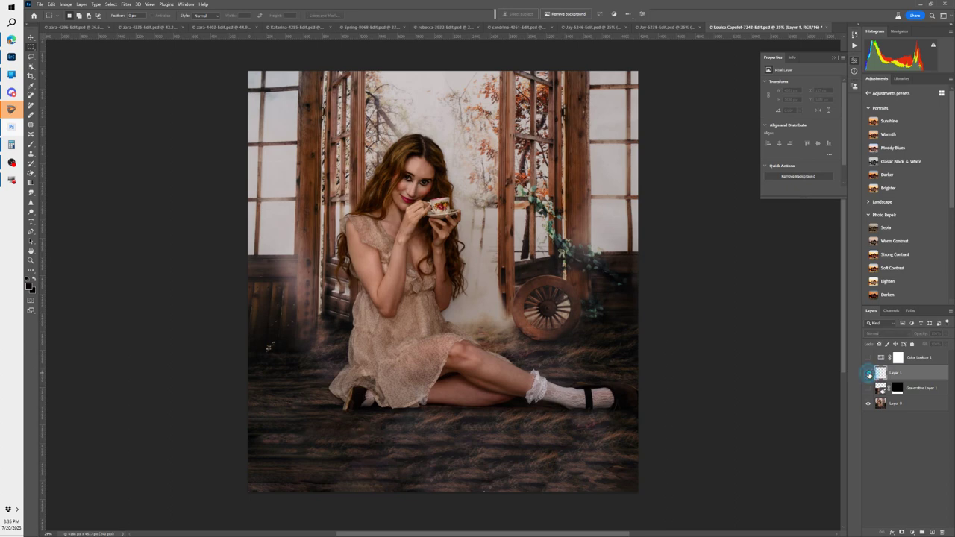
{"action": "left_click", "coordinate": [868, 375]}
{"action": "left_click", "coordinate": [866, 374]}
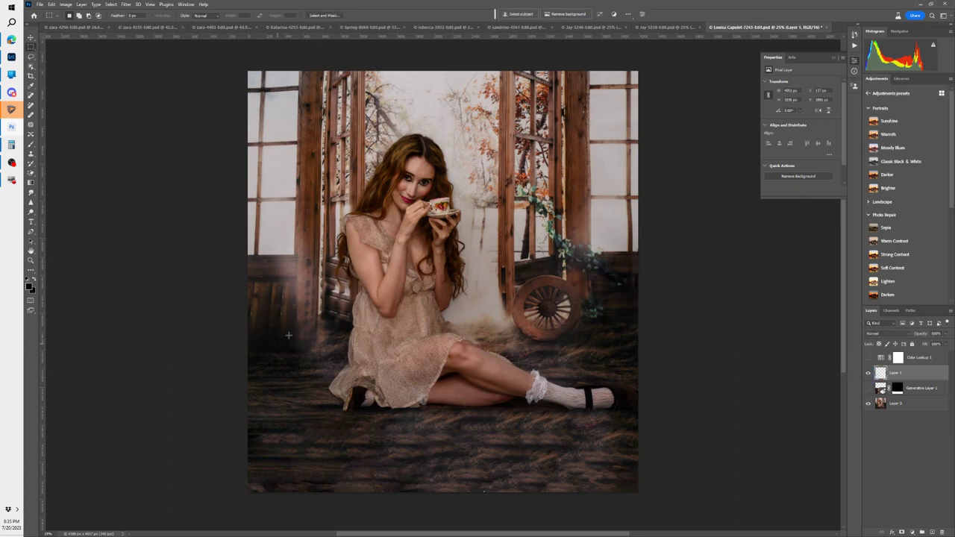
{"action": "left_click", "coordinate": [867, 387]}
{"action": "left_click", "coordinate": [880, 389]}
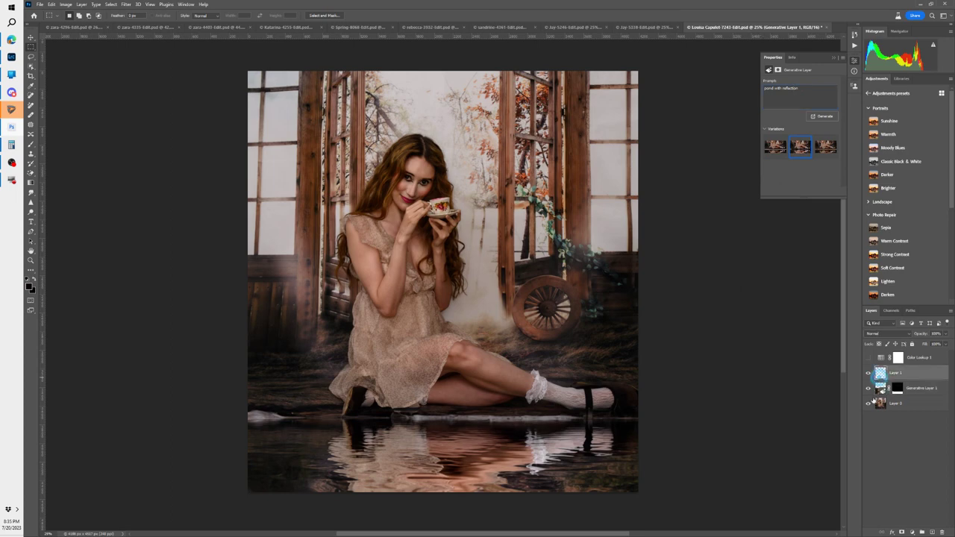
{"action": "left_click", "coordinate": [895, 387]}
{"action": "left_click", "coordinate": [880, 389]}
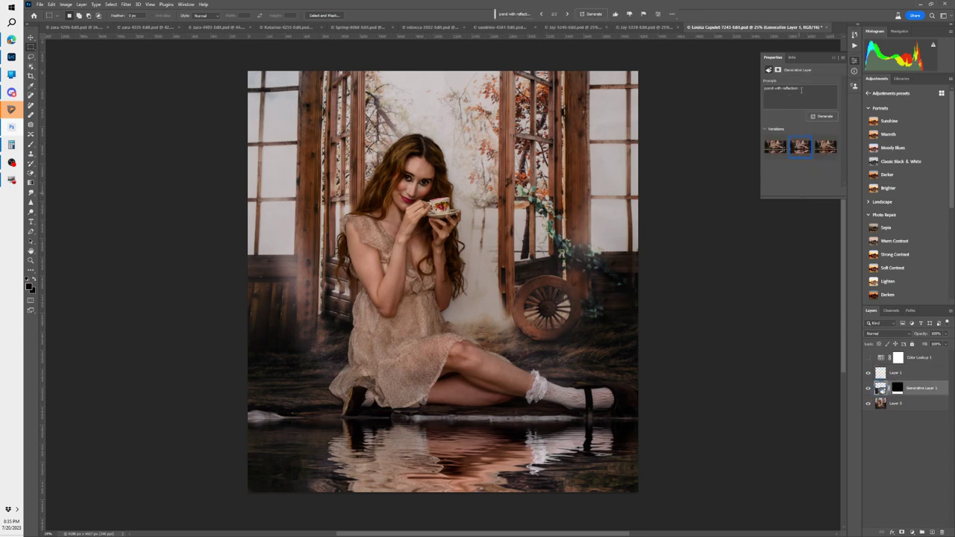
Step: Compare the three "pond with reflection" variations on Generative Layer 1
{"action": "left_click", "coordinate": [774, 148]}
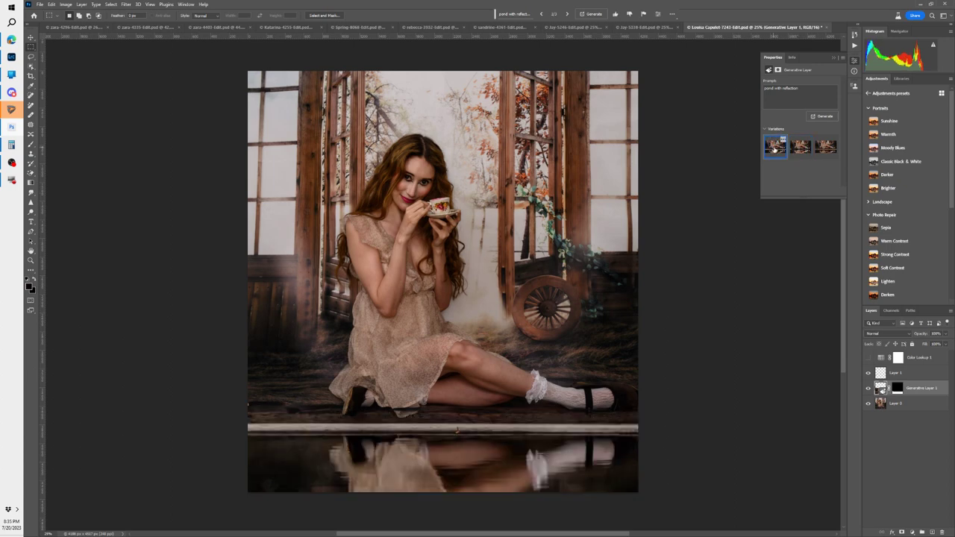
{"action": "left_click", "coordinate": [795, 149]}
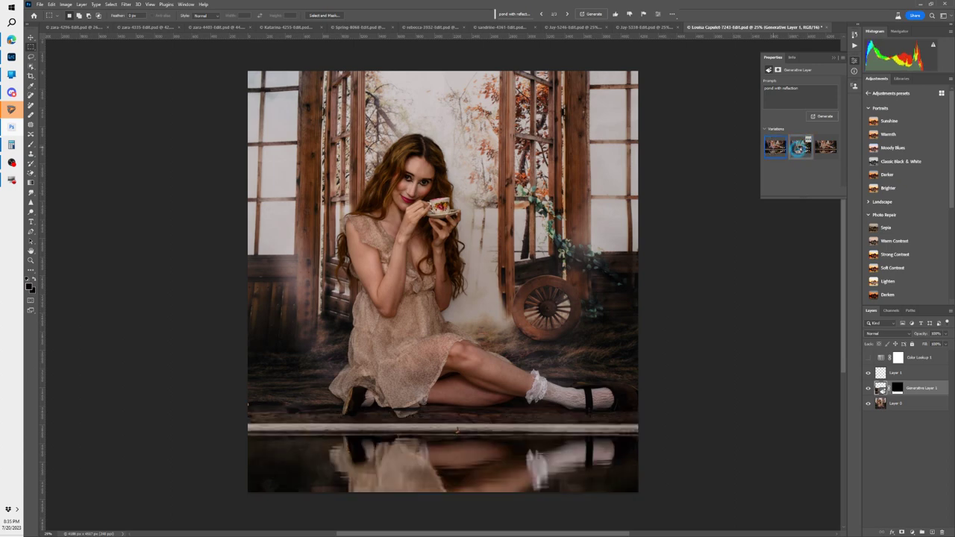
{"action": "left_click", "coordinate": [824, 149]}
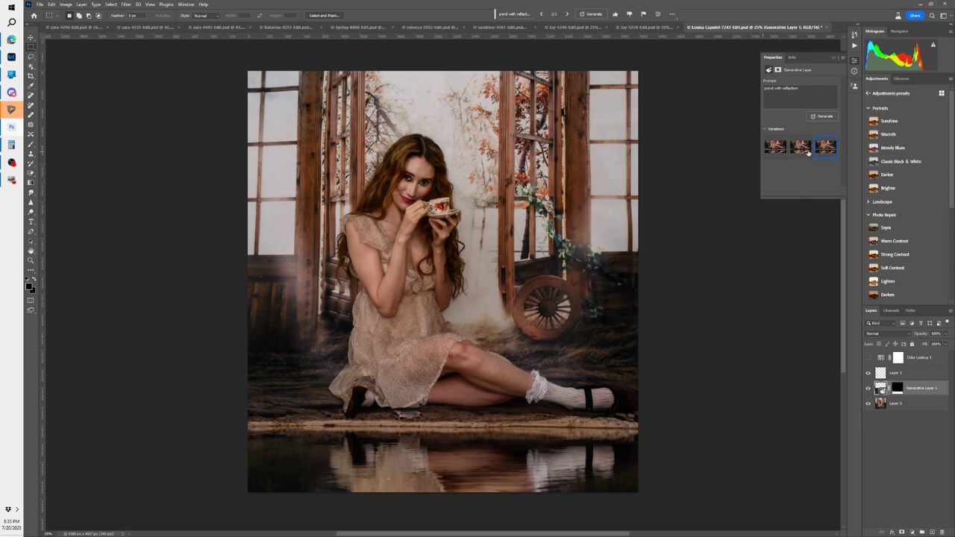
{"action": "left_click", "coordinate": [800, 150]}
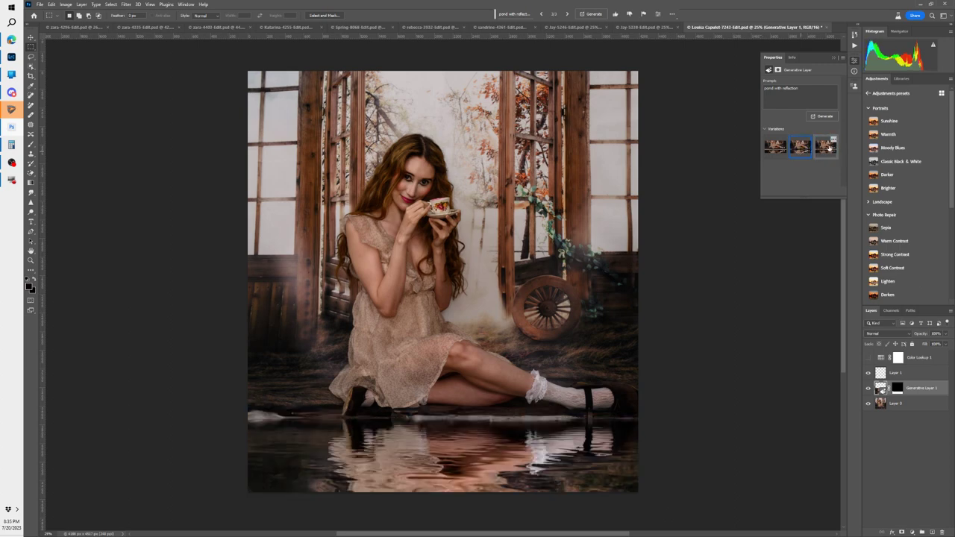
Step: Delete the third and first "pond with reflection" variations, keeping only the middle one
{"action": "left_click", "coordinate": [828, 147]}
{"action": "right_click", "coordinate": [837, 144]}
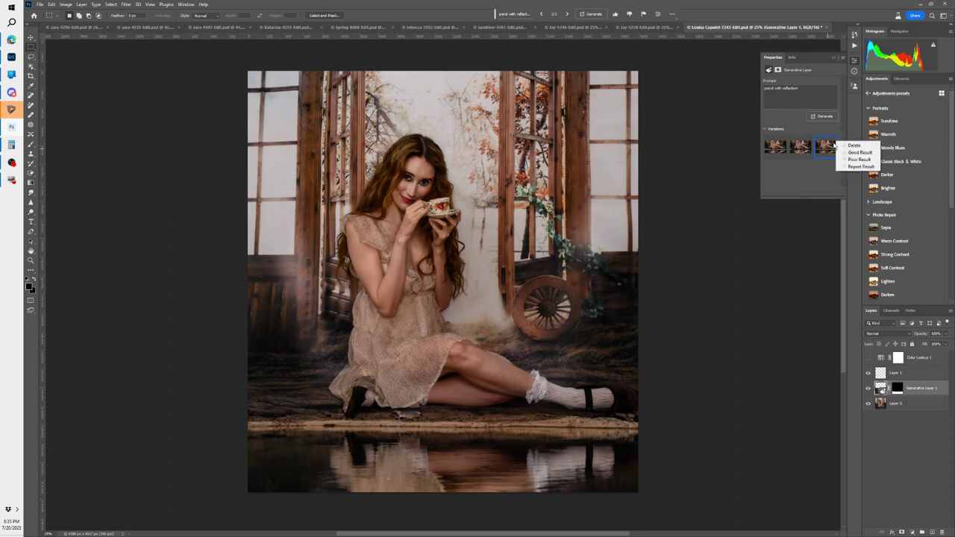
{"action": "left_click", "coordinate": [849, 148]}
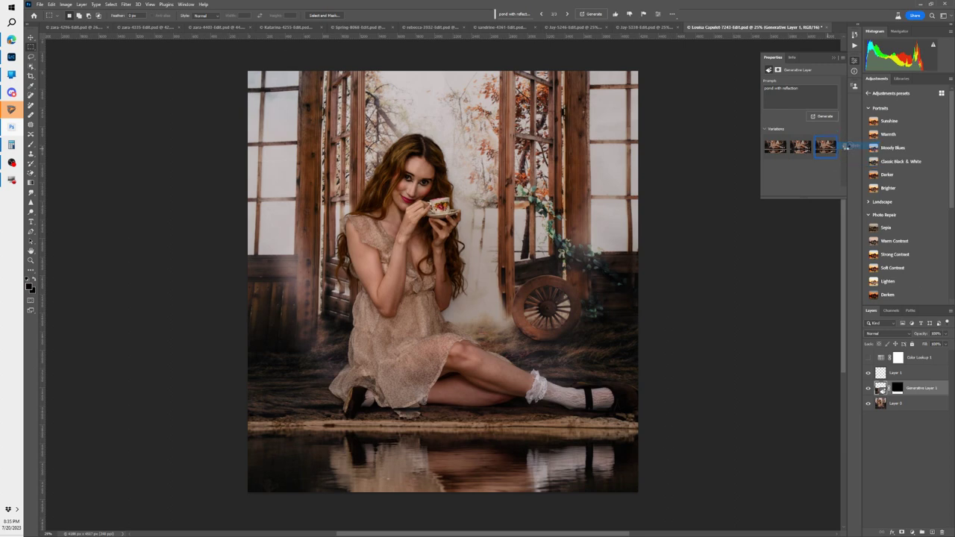
{"action": "left_click", "coordinate": [778, 148]}
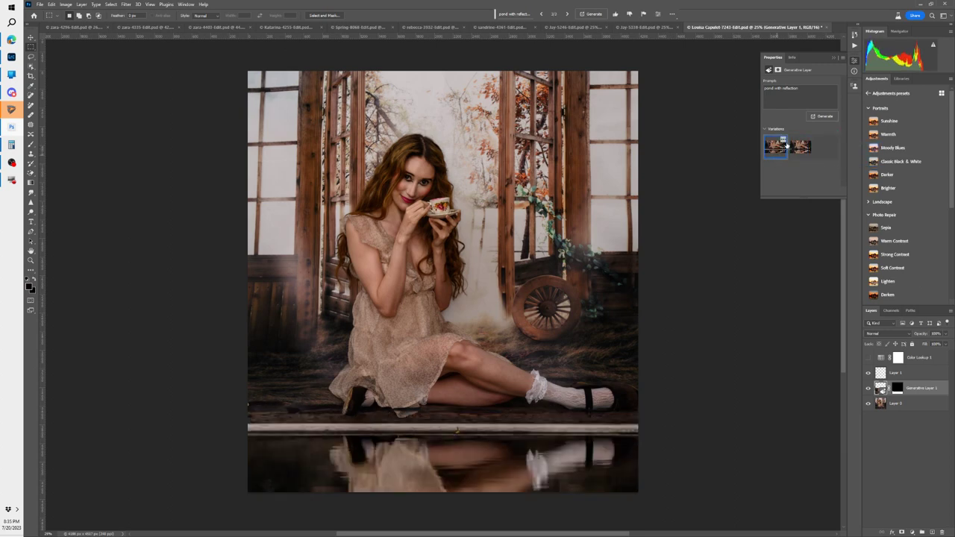
{"action": "right_click", "coordinate": [783, 143]}
{"action": "left_click", "coordinate": [801, 146]}
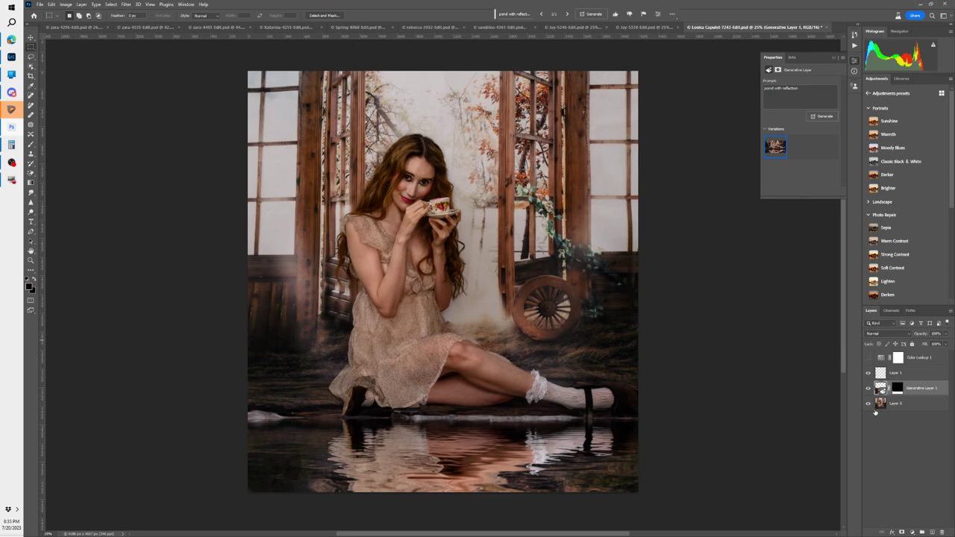
Step: Generate more "pond with reflection" variations on Generative Layer 1, compare them with the kept one, and choose the first
{"action": "left_click", "coordinate": [821, 116]}
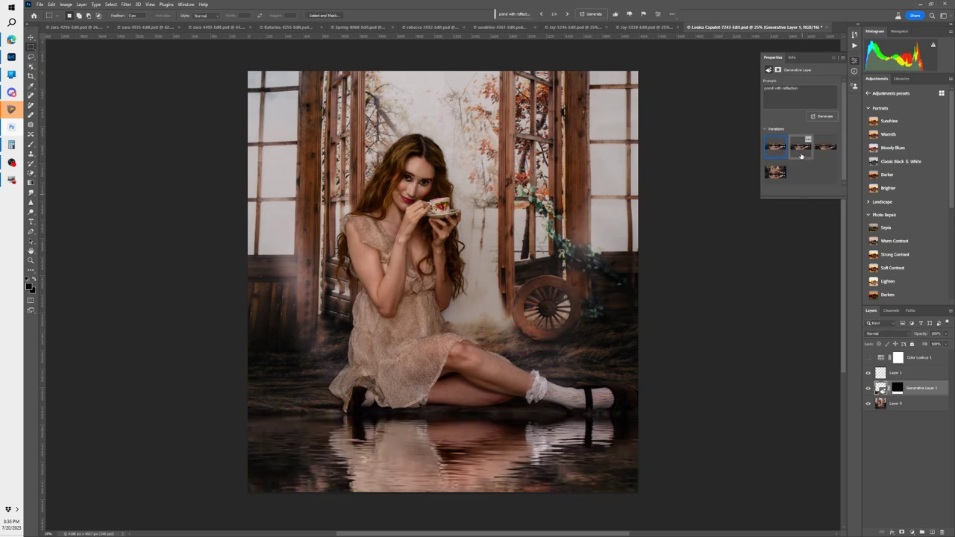
{"action": "left_click", "coordinate": [797, 153]}
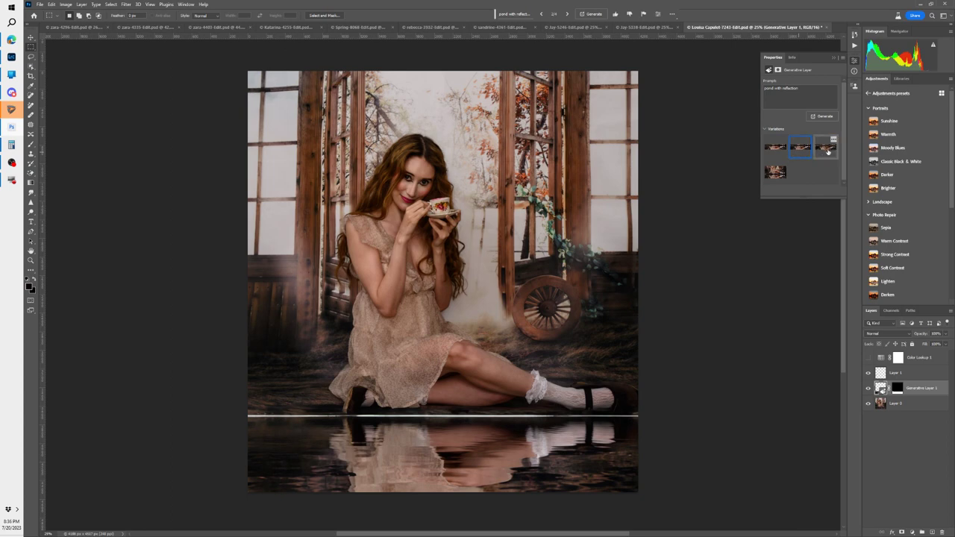
{"action": "left_click", "coordinate": [823, 150]}
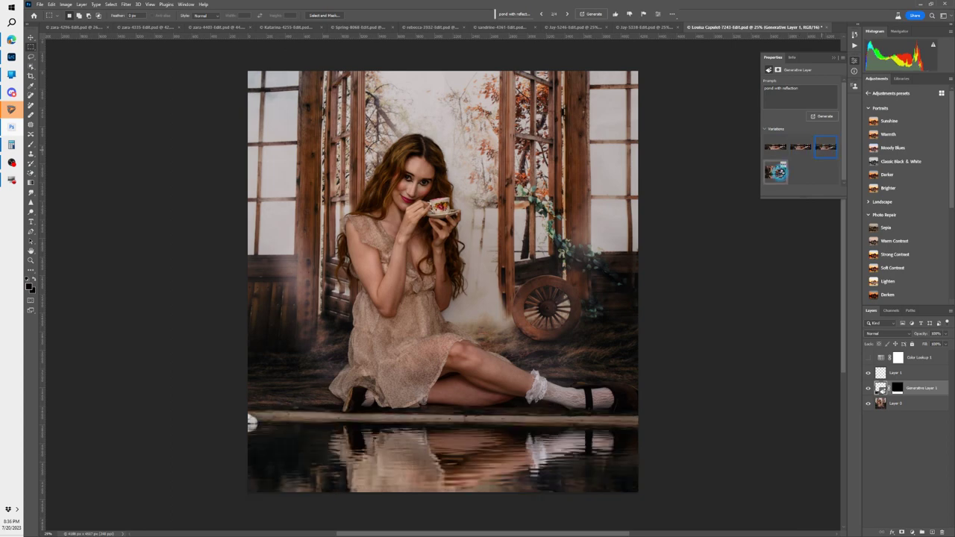
{"action": "left_click", "coordinate": [781, 174]}
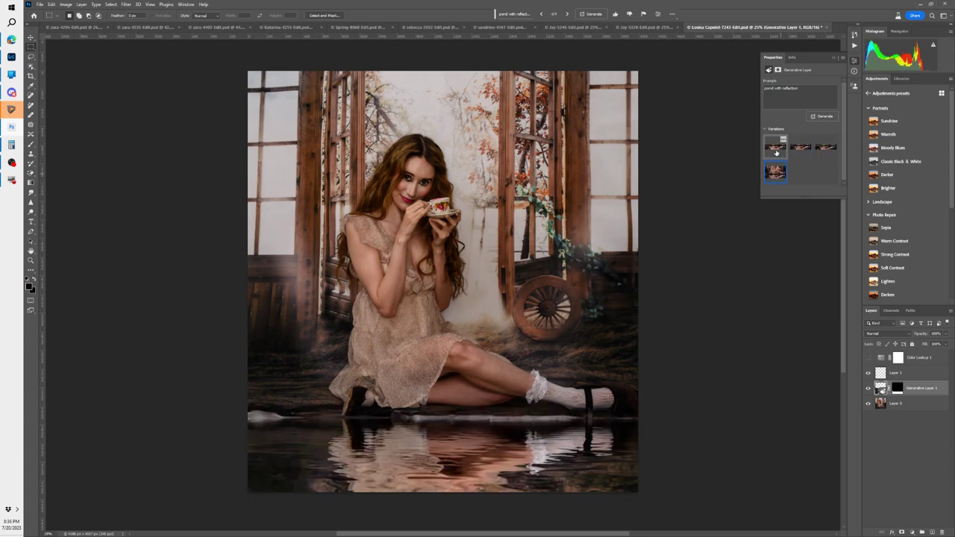
{"action": "left_click", "coordinate": [776, 152]}
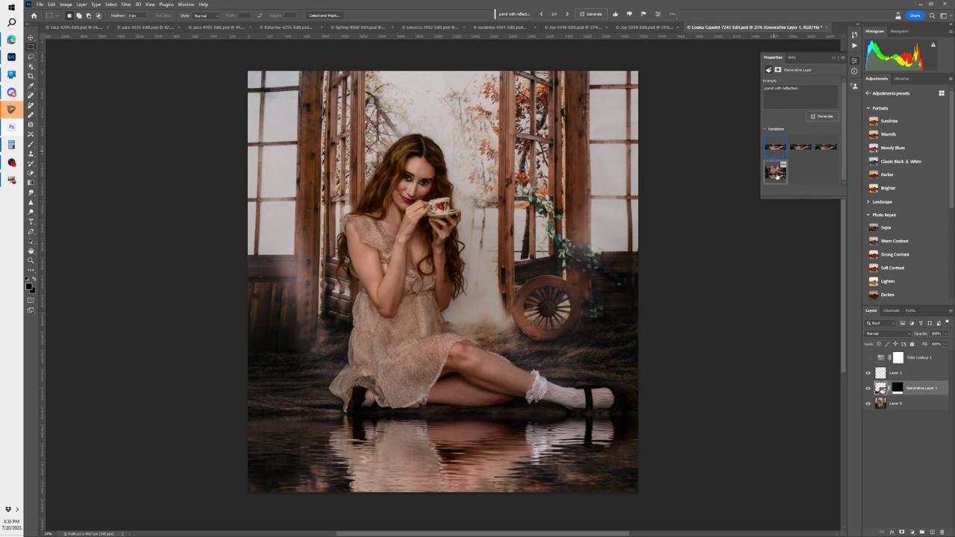
{"action": "left_click", "coordinate": [775, 173]}
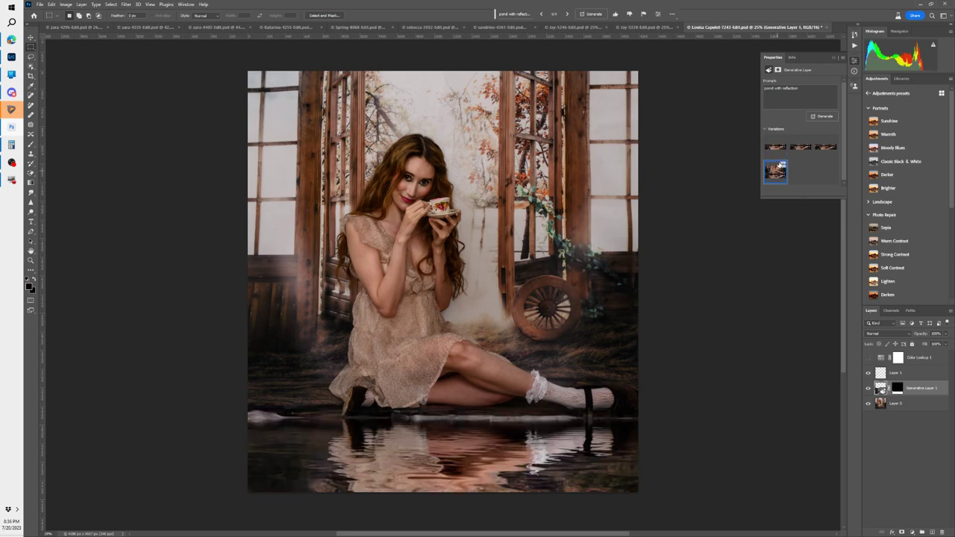
{"action": "left_click", "coordinate": [774, 151]}
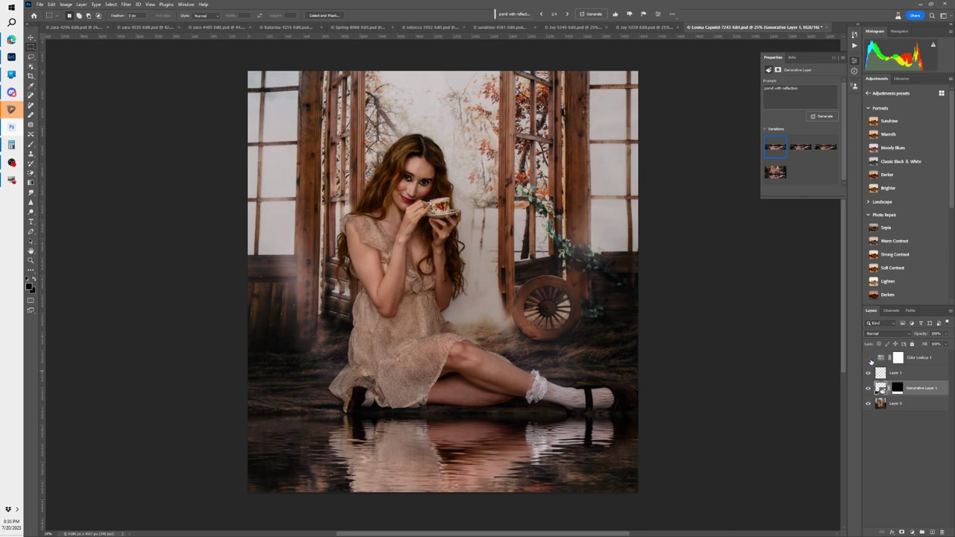
Step: Show the Color Lookup 1 adjustment and stamp all visible layers into a new layer above it
{"action": "left_click", "coordinate": [868, 358]}
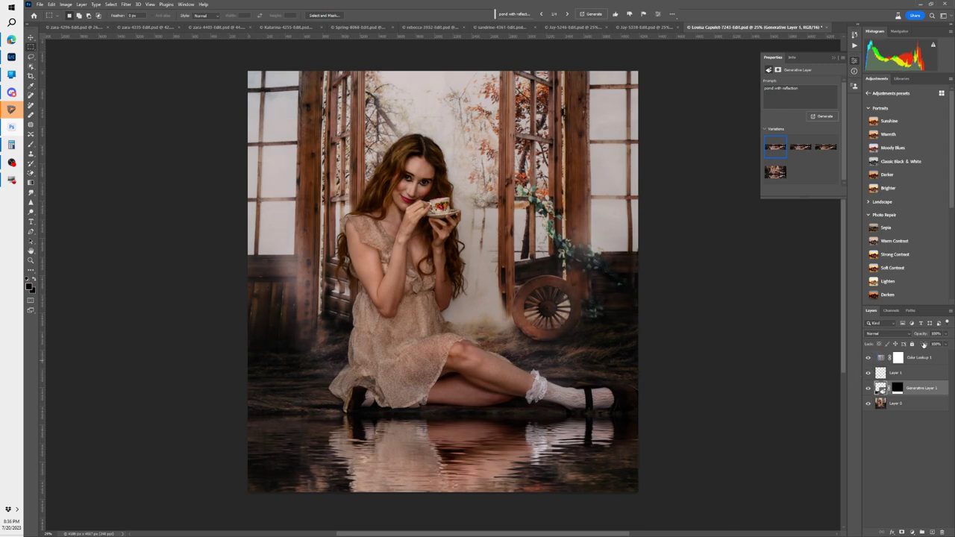
{"action": "left_click", "coordinate": [881, 357]}
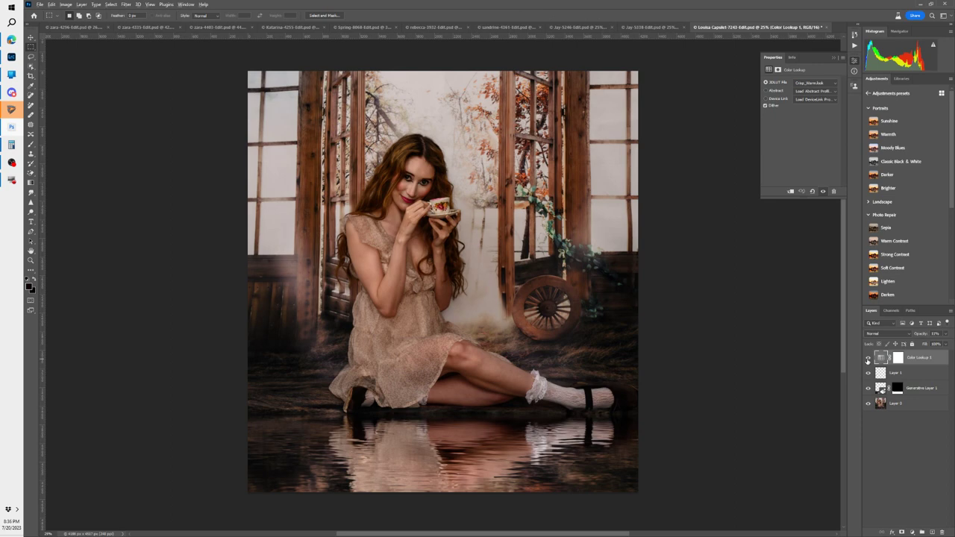
{"action": "key", "text": "ctrl+shift+alt+e"}
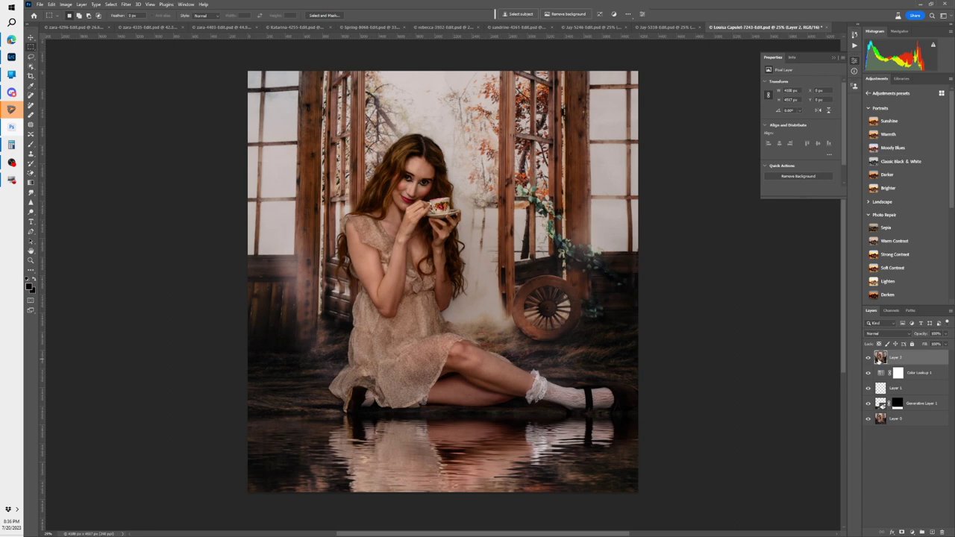
Step: Toggle the stamped layer's visibility off and back on to compare it with the layers below
{"action": "left_click", "coordinate": [868, 359]}
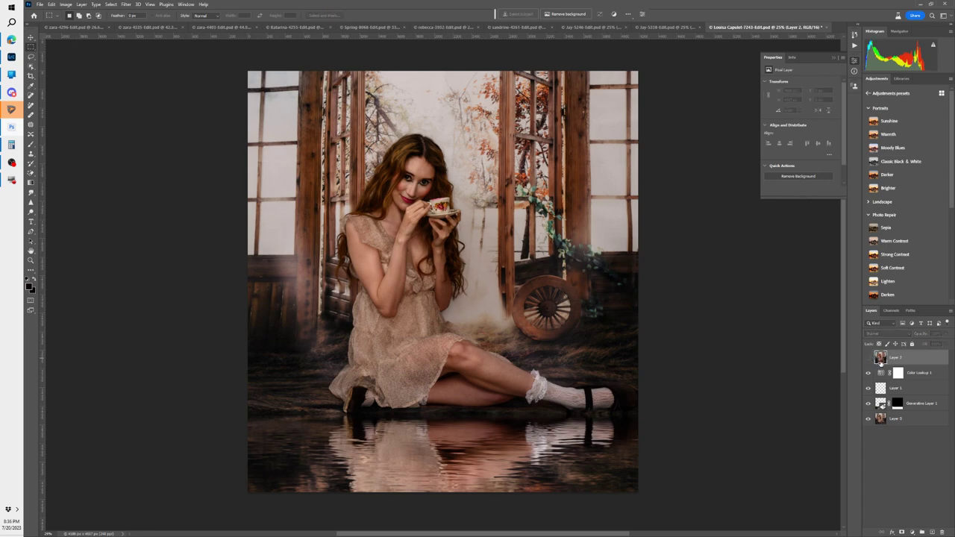
{"action": "double_click", "coordinate": [869, 361]}
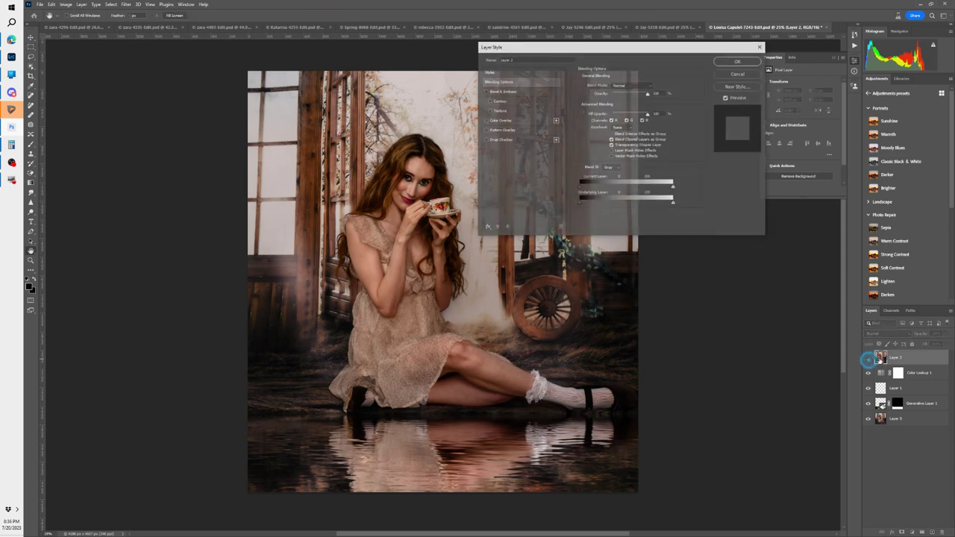
{"action": "left_click", "coordinate": [738, 61]}
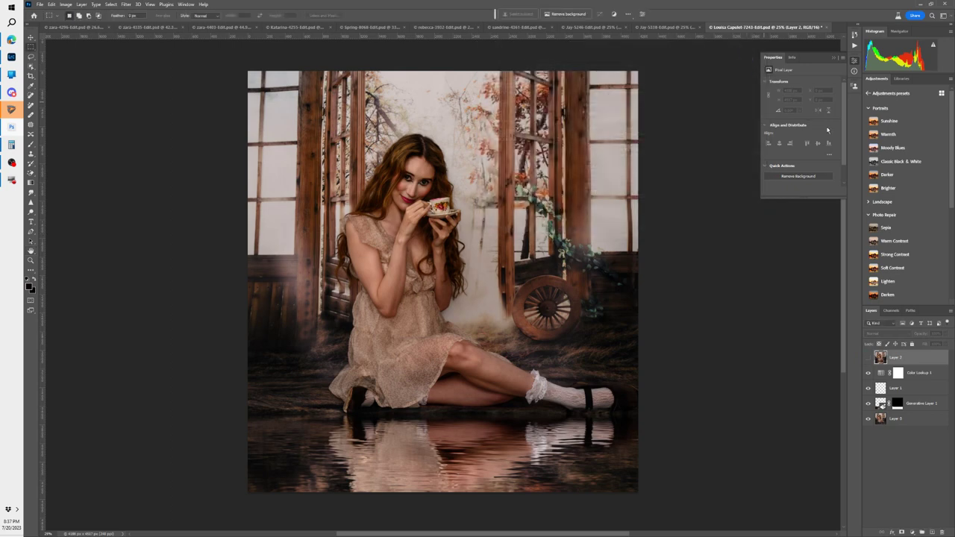
{"action": "left_click", "coordinate": [868, 358]}
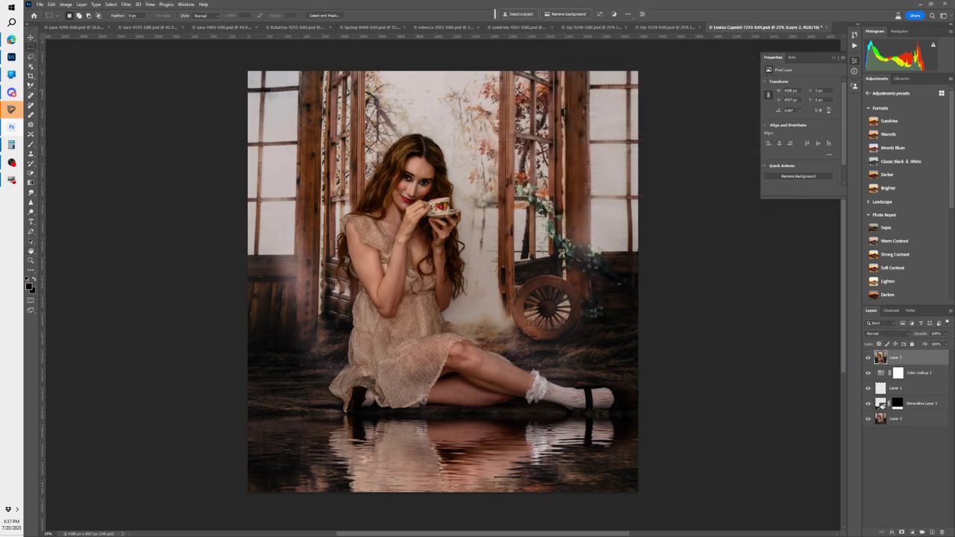
Step: Lasso the teacup and the area above it, generate a "candle" there, and choose the third variation
{"action": "left_click", "coordinate": [30, 56]}
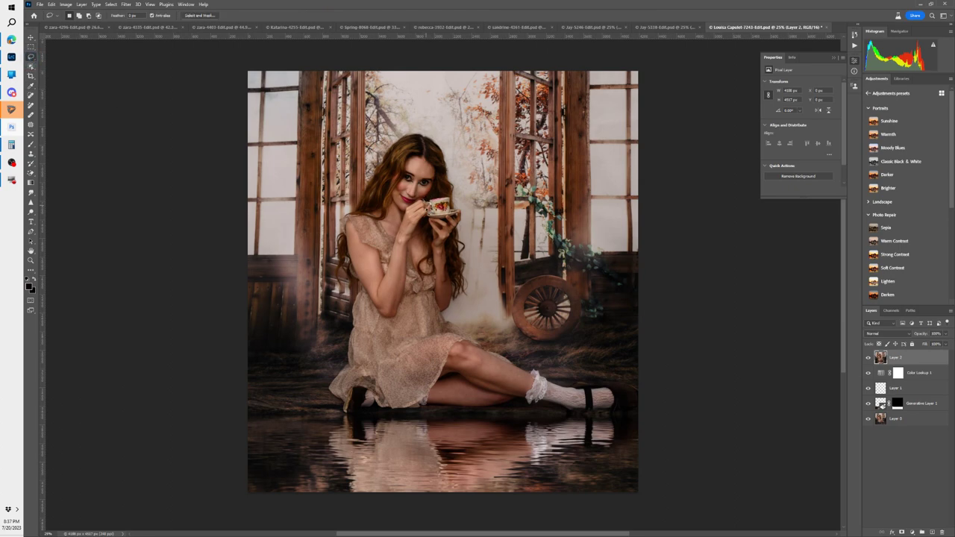
{"action": "mouse_move", "coordinate": [429, 215]}
{"action": "left_mouse_down"}
{"action": "mouse_move", "coordinate": [464, 214]}
{"action": "mouse_move", "coordinate": [456, 165]}
{"action": "mouse_move", "coordinate": [440, 160]}
{"action": "mouse_move", "coordinate": [427, 195]}
{"action": "left_mouse_up"}
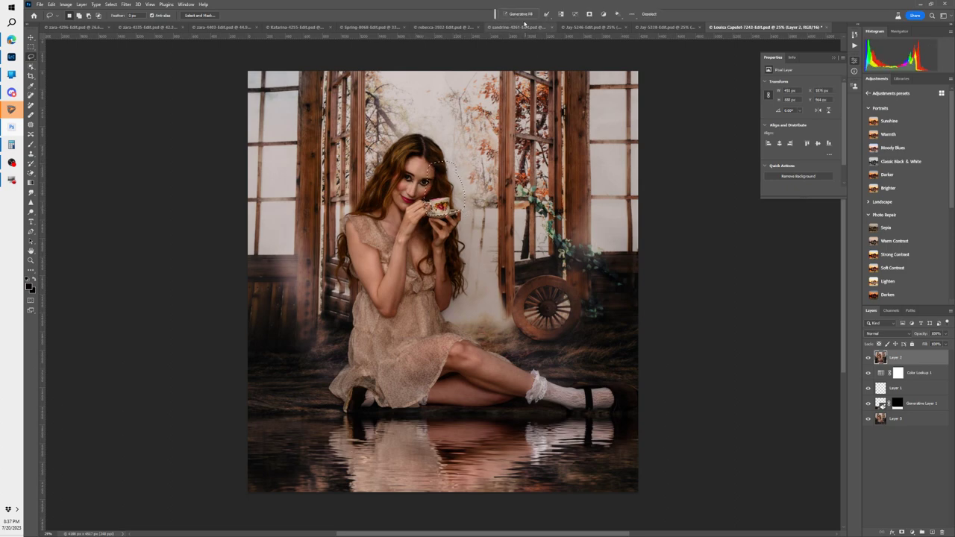
{"action": "left_click", "coordinate": [519, 14]}
{"action": "type", "text": "candle"}
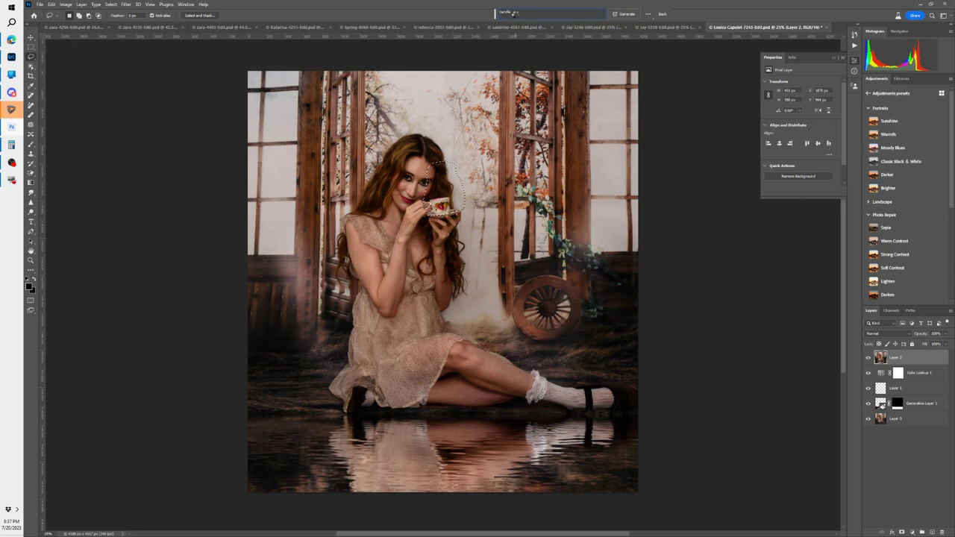
{"action": "key", "text": "Return"}
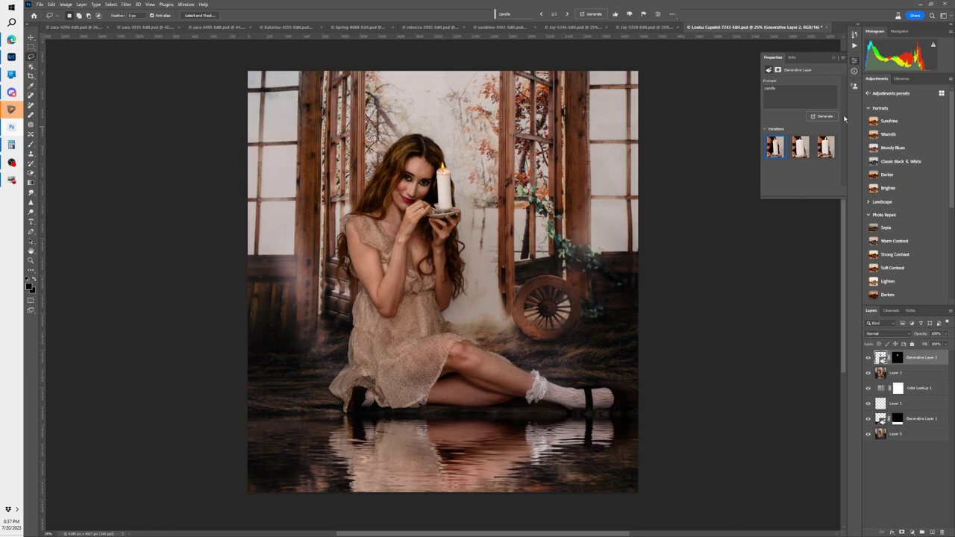
{"action": "left_click", "coordinate": [795, 149]}
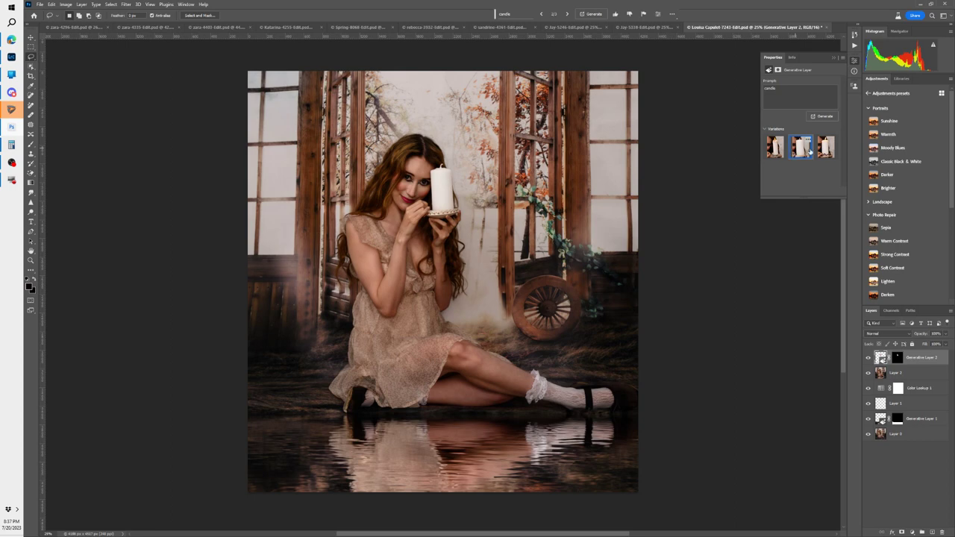
{"action": "left_click", "coordinate": [823, 147]}
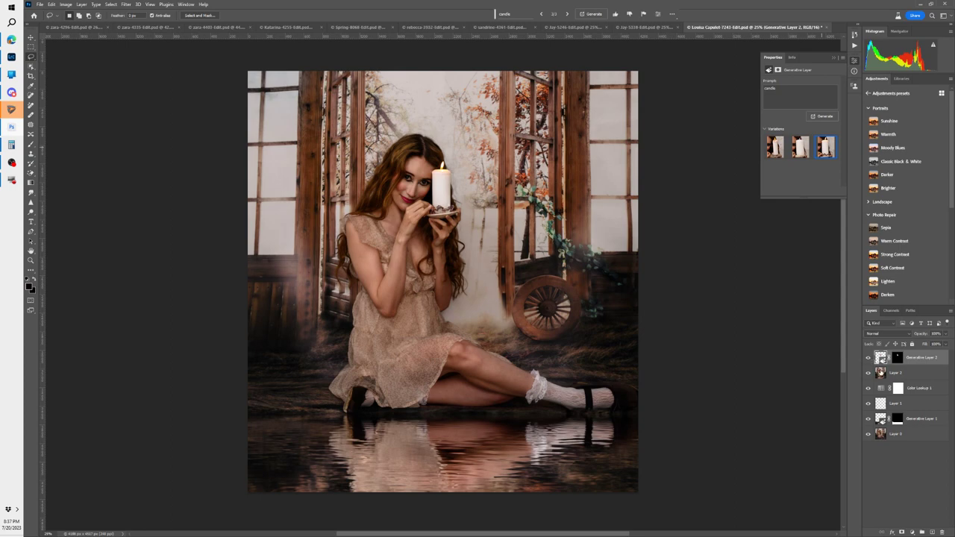
Step: Move Layer 2 above Generative Layer 2 and lasso a tall, narrow candle shape with a wider base over the teacup
{"action": "left_click", "coordinate": [867, 358]}
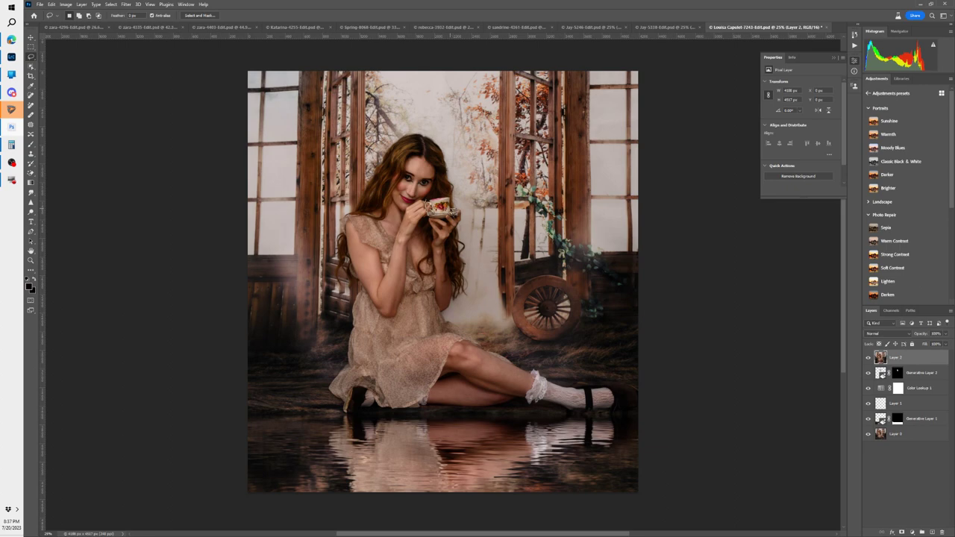
{"action": "mouse_move", "coordinate": [452, 203]}
{"action": "left_mouse_down"}
{"action": "mouse_move", "coordinate": [444, 146]}
{"action": "mouse_move", "coordinate": [462, 148]}
{"action": "mouse_move", "coordinate": [440, 153]}
{"action": "mouse_move", "coordinate": [438, 191]}
{"action": "left_mouse_up"}
{"action": "left_click_drag", "start_coordinate": [438, 193], "coordinate": [431, 217]}
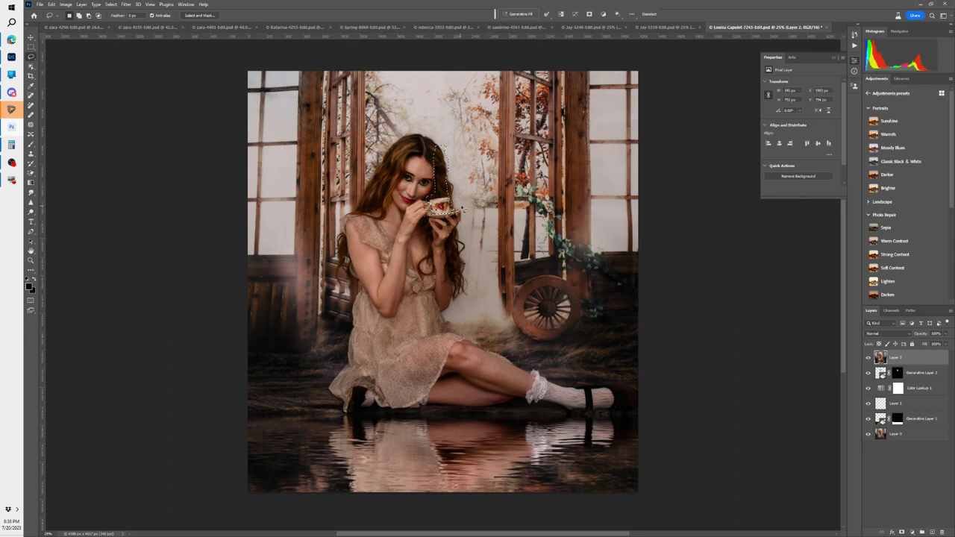
Step: Generate a "candle" in the narrow selection, compare the variations, and choose the third
{"action": "left_click", "coordinate": [517, 14]}
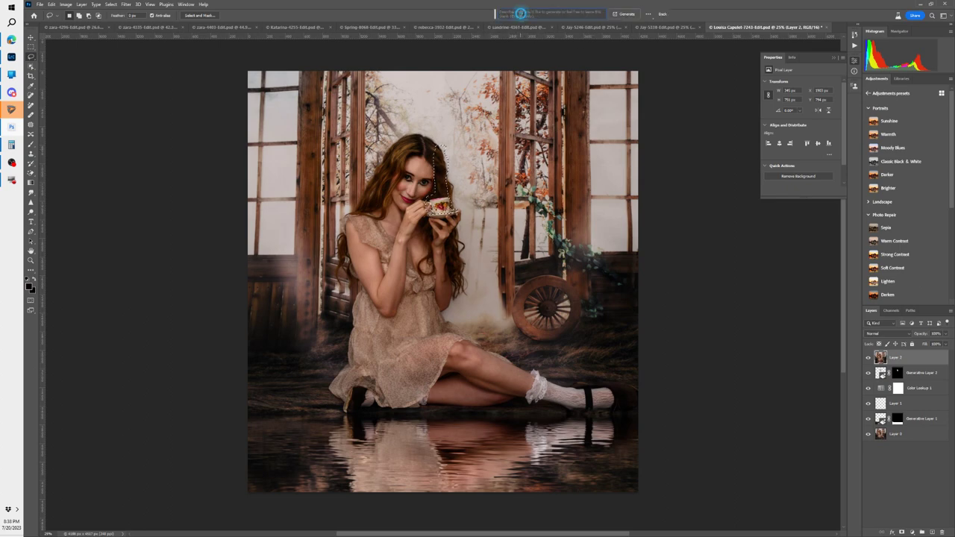
{"action": "type", "text": "an"}
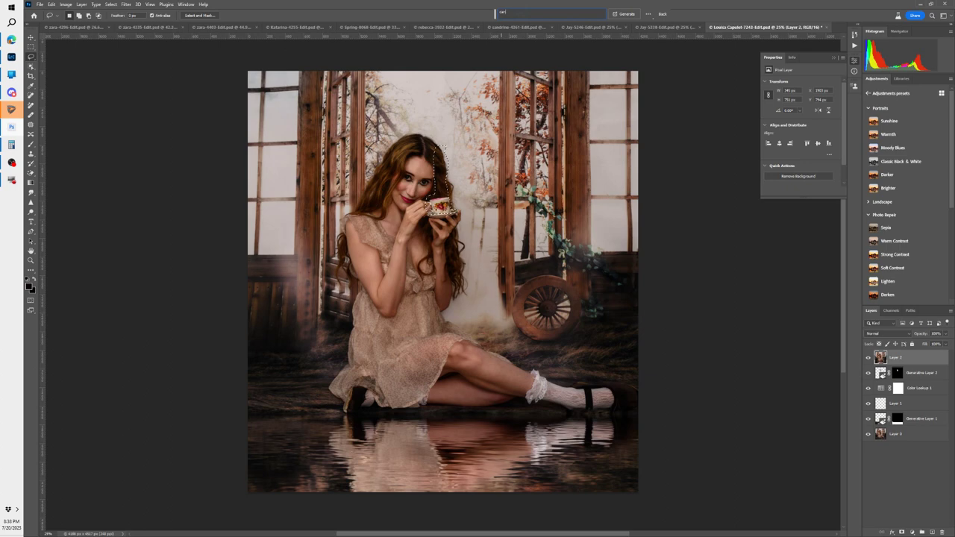
{"action": "type", "text": "andle"}
{"action": "key", "text": "Return"}
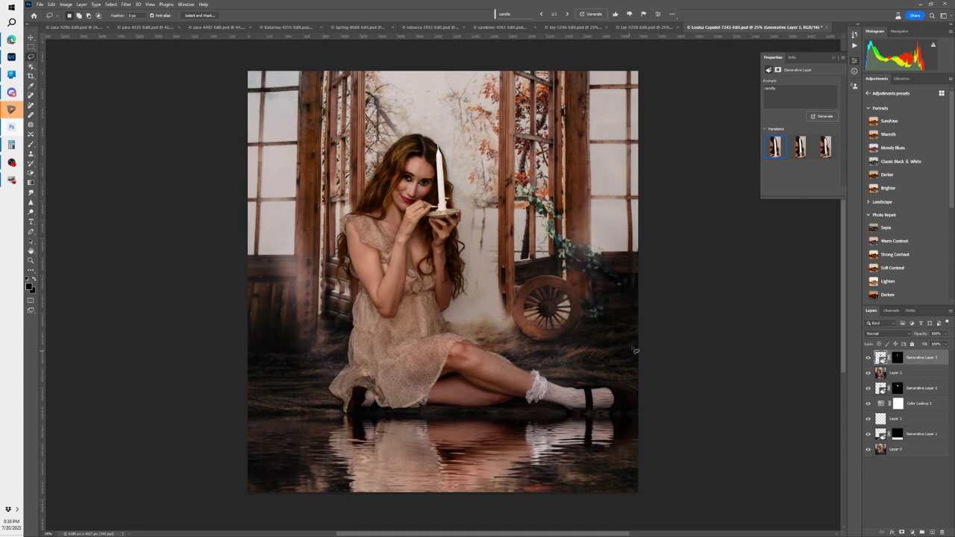
{"action": "left_click", "coordinate": [796, 149]}
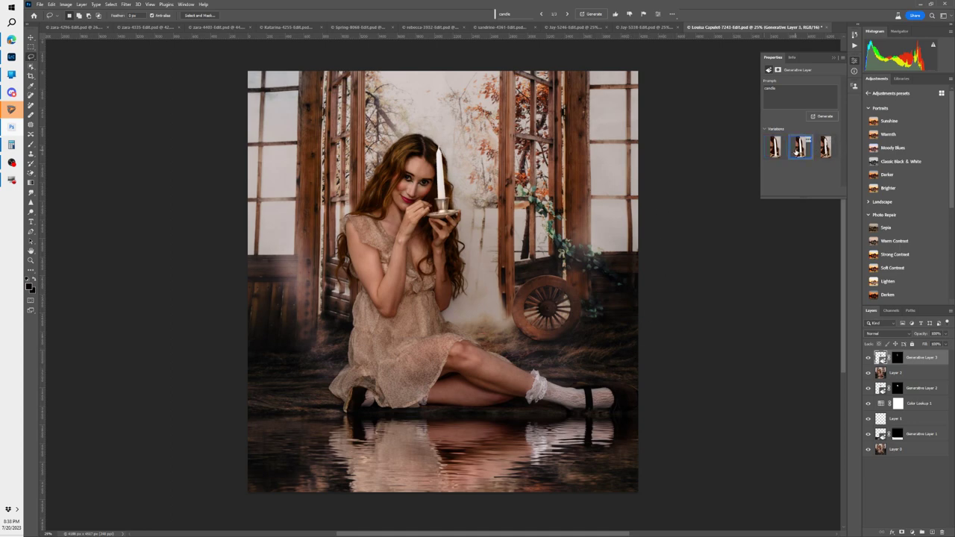
{"action": "left_click", "coordinate": [827, 149]}
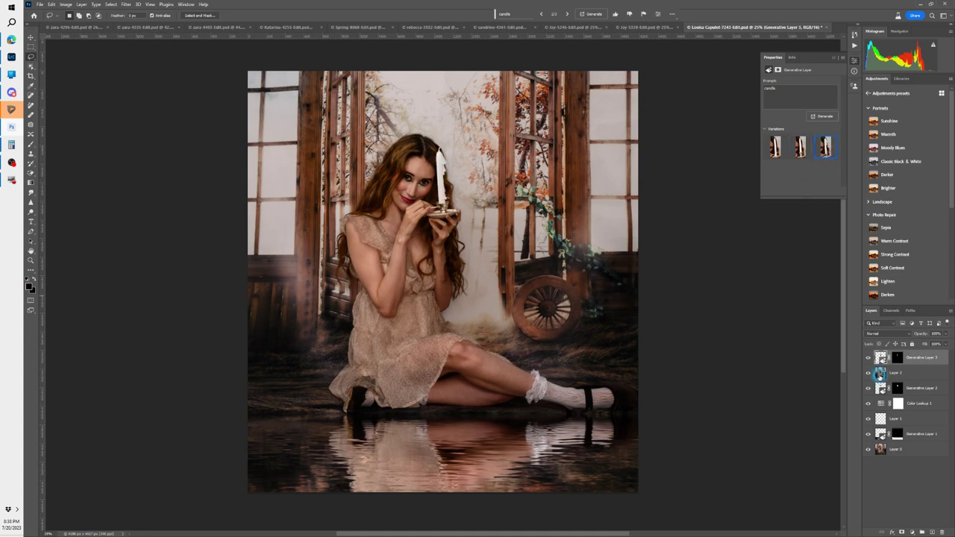
Step: Move Layer 2 below Generative Layer 2 and hide every layer except Generative Layer 2
{"action": "left_click_drag", "start_coordinate": [880, 375], "coordinate": [880, 391]}
{"action": "left_click", "coordinate": [868, 358]}
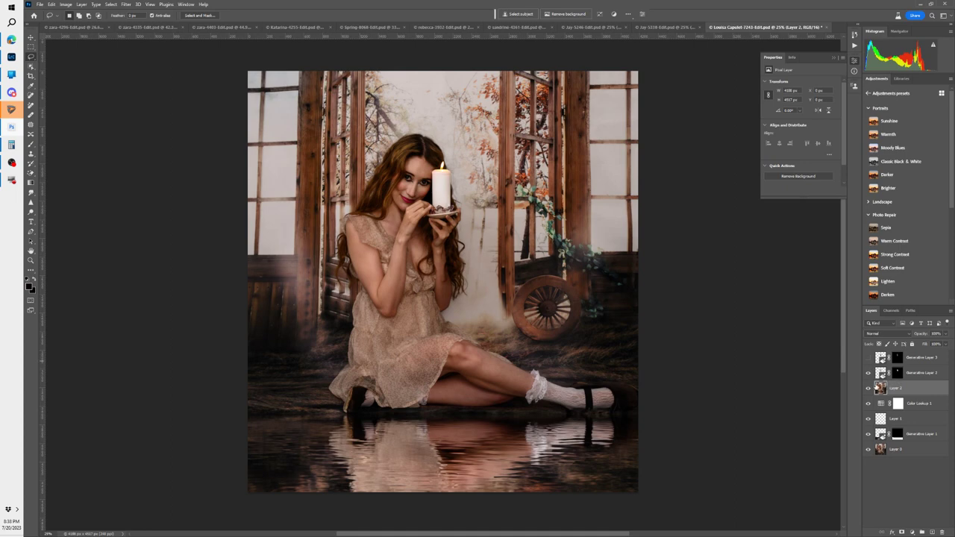
{"action": "left_click_drag", "start_coordinate": [868, 388], "coordinate": [874, 454]}
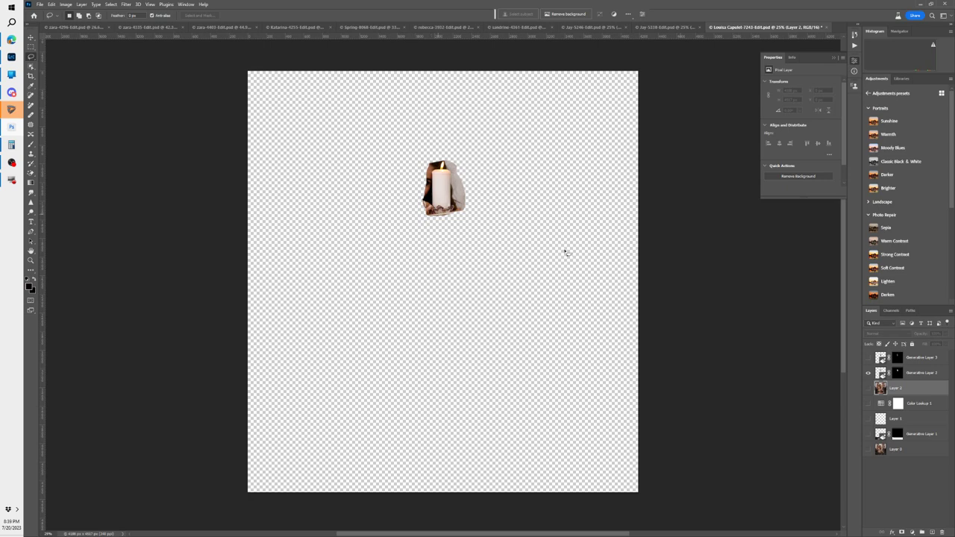
Step: Show Generative Layer 3 and hide Generative Layer 2 to inspect the slim candle patch on its own
{"action": "left_click", "coordinate": [868, 358]}
{"action": "left_click", "coordinate": [868, 373]}
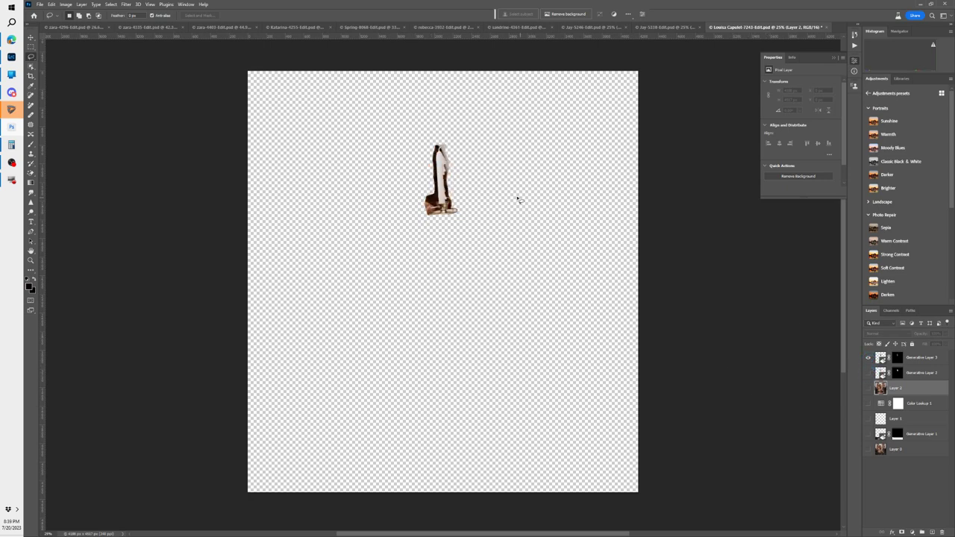
{"action": "key", "text": "z"}
{"action": "left_click_drag", "start_coordinate": [490, 200], "coordinate": [492, 237]}
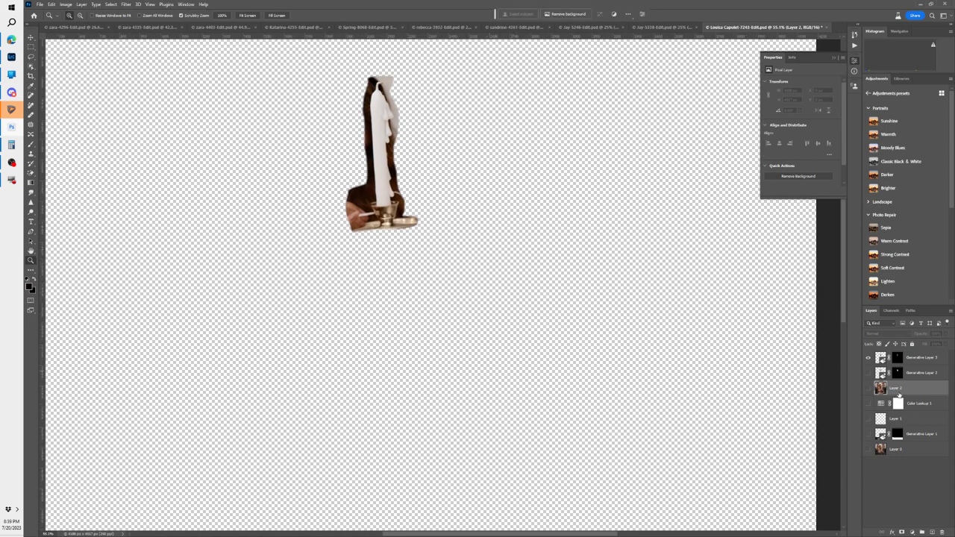
Step: Add a Hue/Saturation adjustment above Layer 2 with Colorize enabled and a strong yellow tint
{"action": "left_click", "coordinate": [910, 529]}
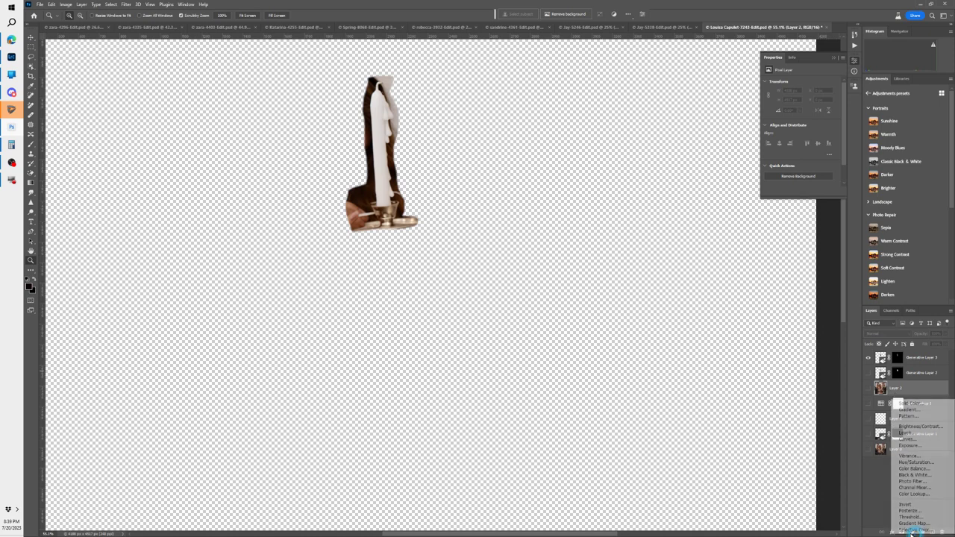
{"action": "left_click", "coordinate": [915, 463]}
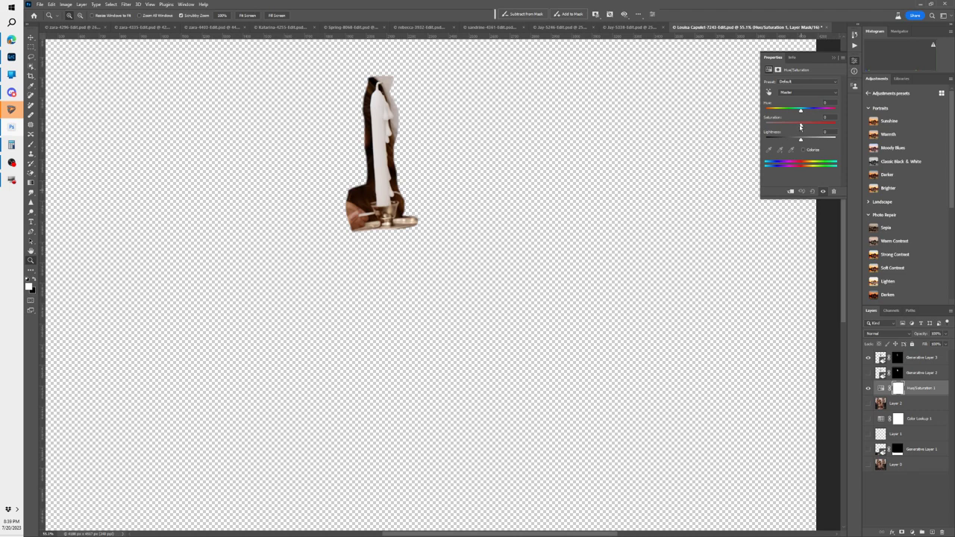
{"action": "left_click", "coordinate": [802, 149]}
{"action": "left_click_drag", "start_coordinate": [755, 112], "coordinate": [805, 132]}
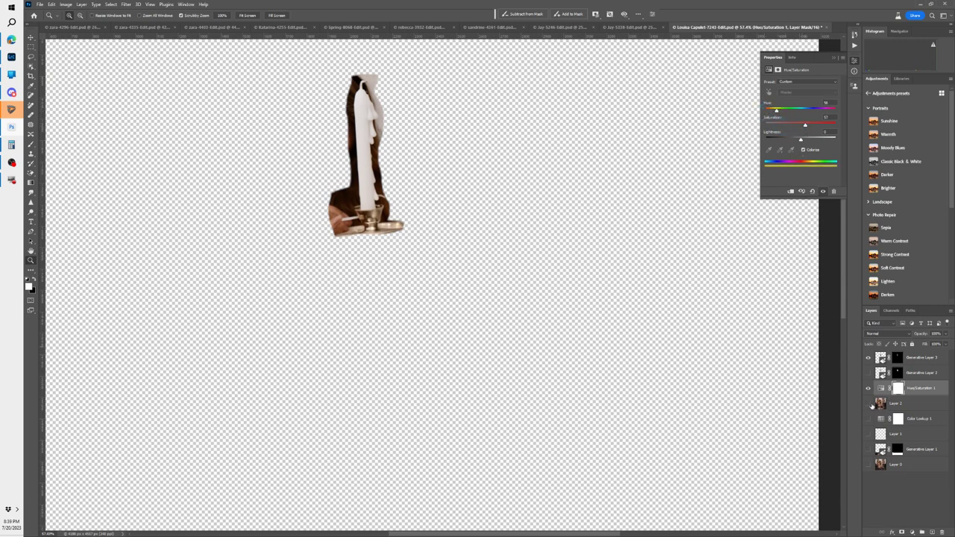
Step: Show Layer 2, move the Hue/Saturation adjustment above Generative Layer 3, and clip it to that layer
{"action": "left_click", "coordinate": [868, 403]}
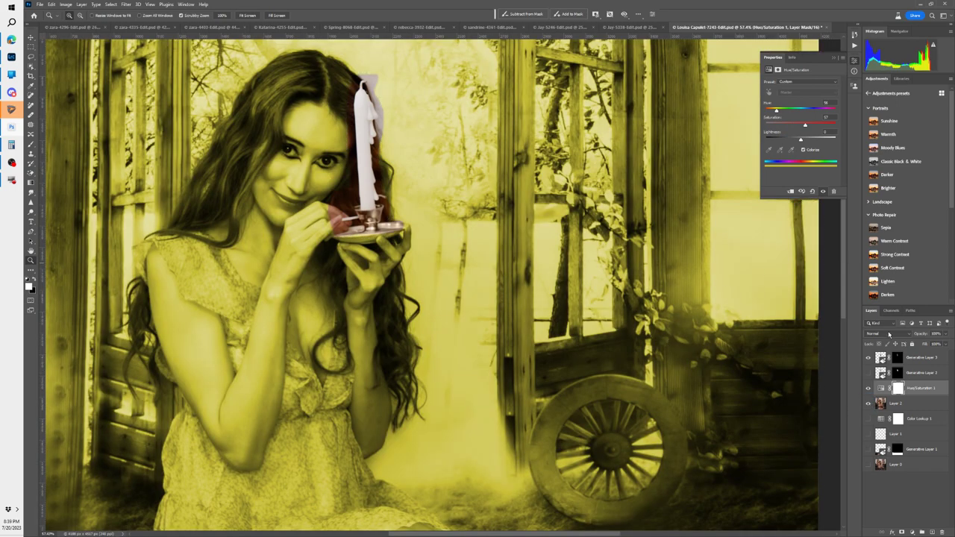
{"action": "left_click_drag", "start_coordinate": [884, 389], "coordinate": [895, 354]}
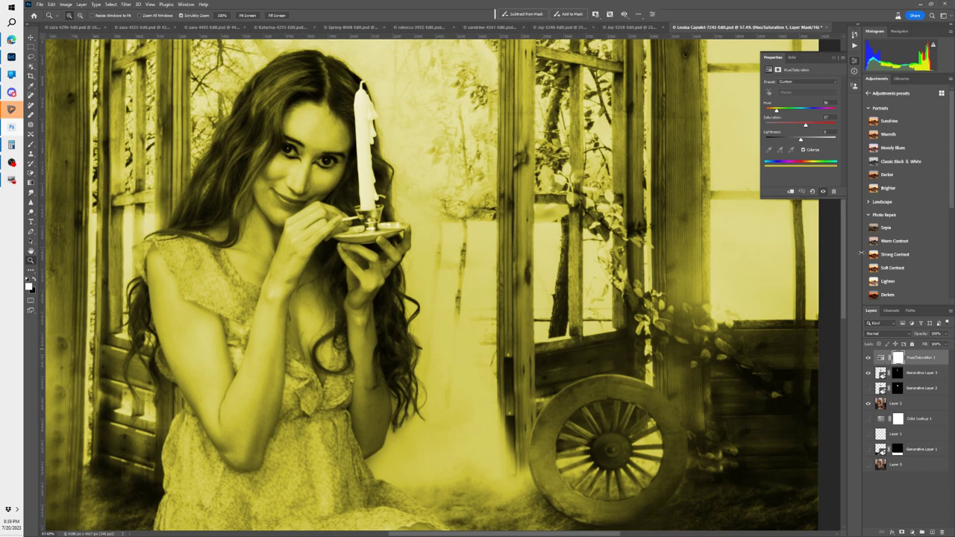
{"action": "left_click", "coordinate": [790, 191]}
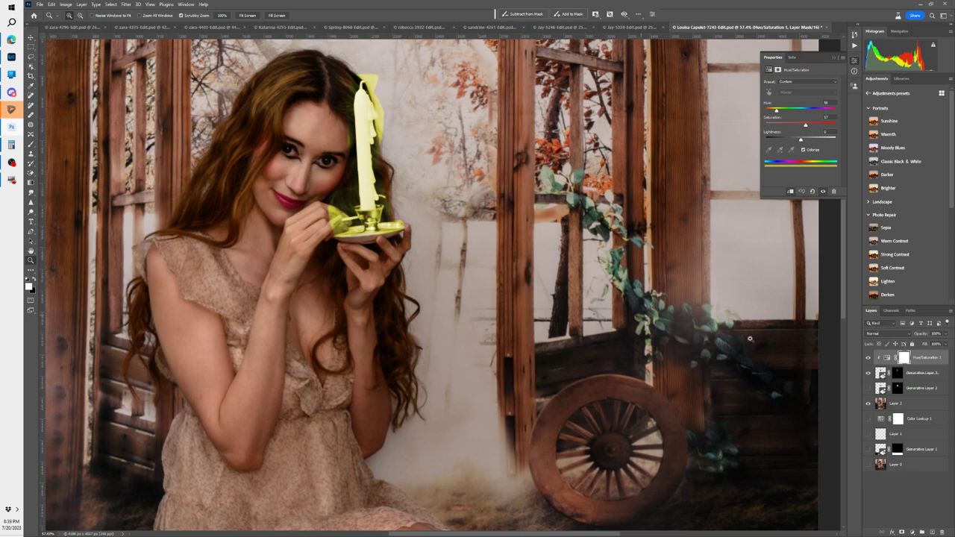
Step: Try scaling Layer 2 down and shifting it beneath the tinted candle patch, and undo both changes
{"action": "left_click", "coordinate": [880, 404]}
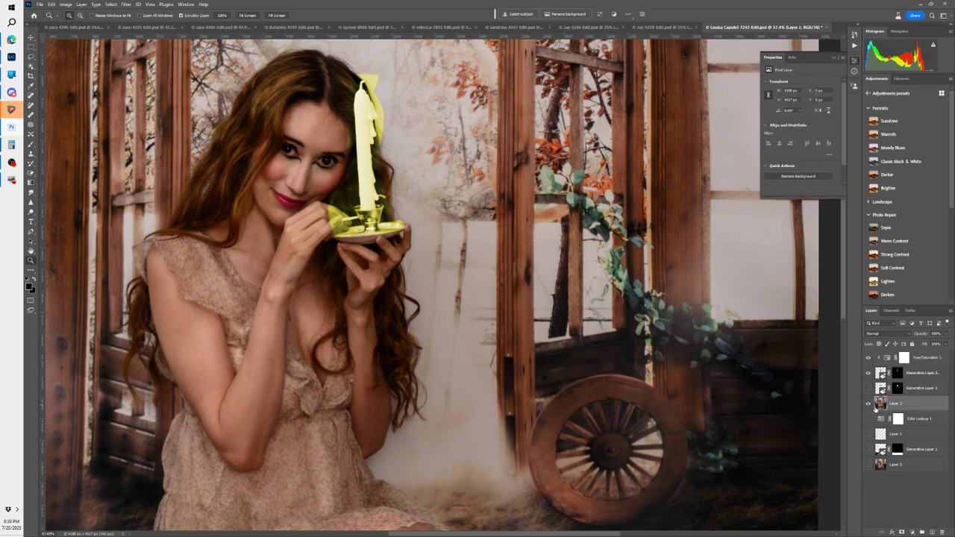
{"action": "key", "text": "ctrl+t"}
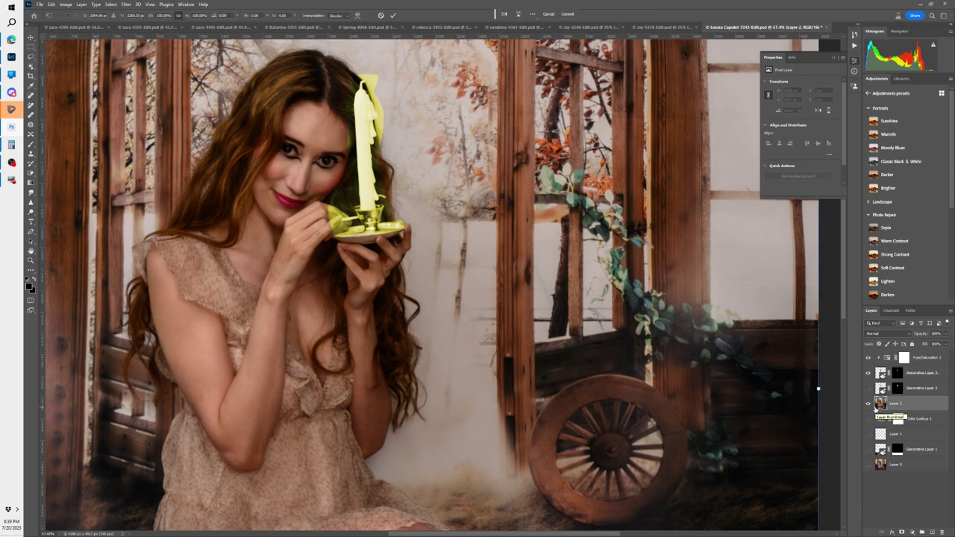
{"action": "key", "text": "ctrl+0"}
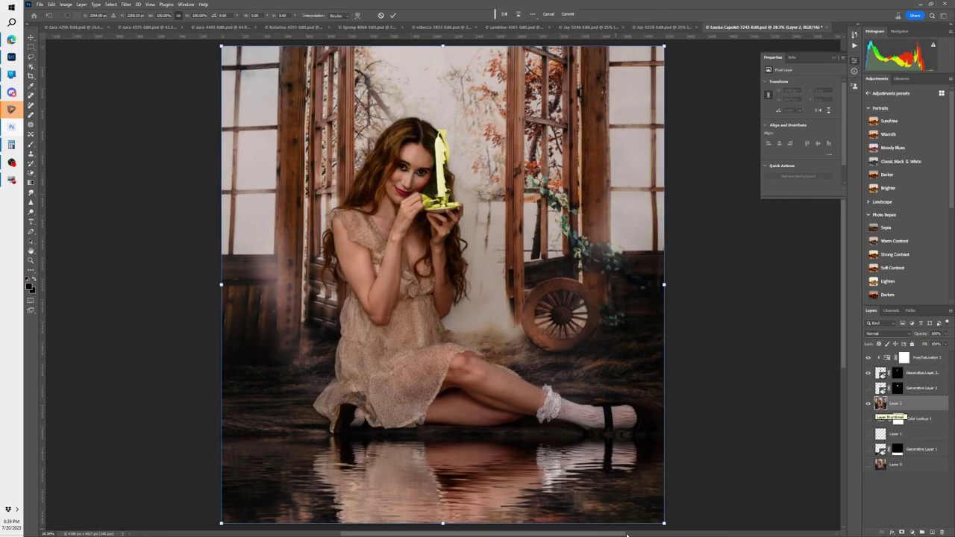
{"action": "left_click_drag", "start_coordinate": [663, 522], "coordinate": [604, 464]}
{"action": "left_click_drag", "start_coordinate": [432, 160], "coordinate": [425, 141]}
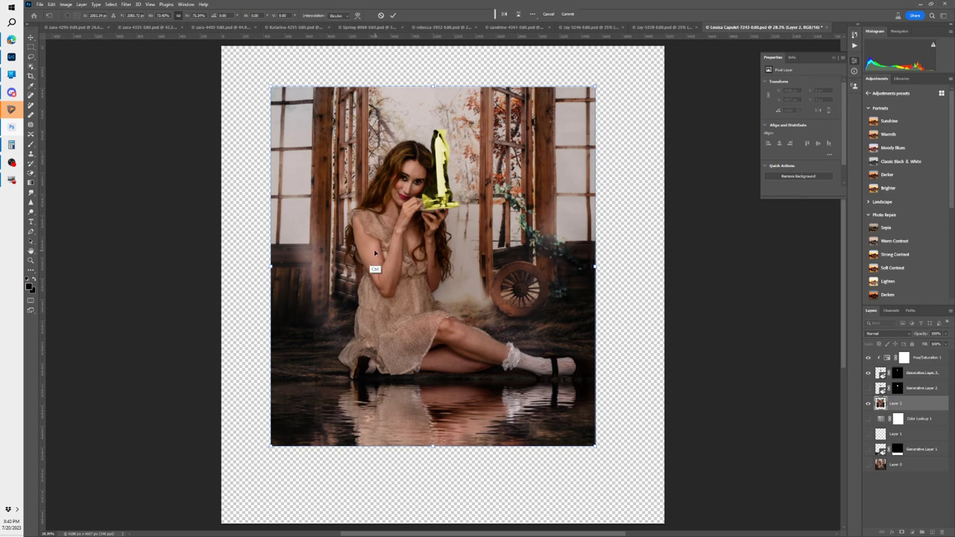
{"action": "key", "text": "ctrl+z"}
{"action": "key", "text": "ctrl+z"}
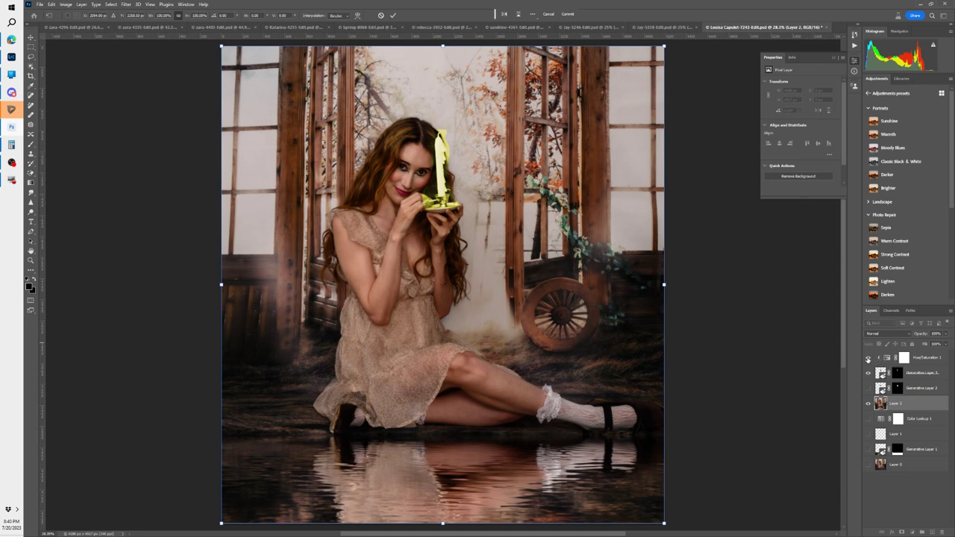
Step: Leave the transform of Layer 2, then hide and delete the Hue/Saturation adjustment
{"action": "left_click", "coordinate": [868, 358]}
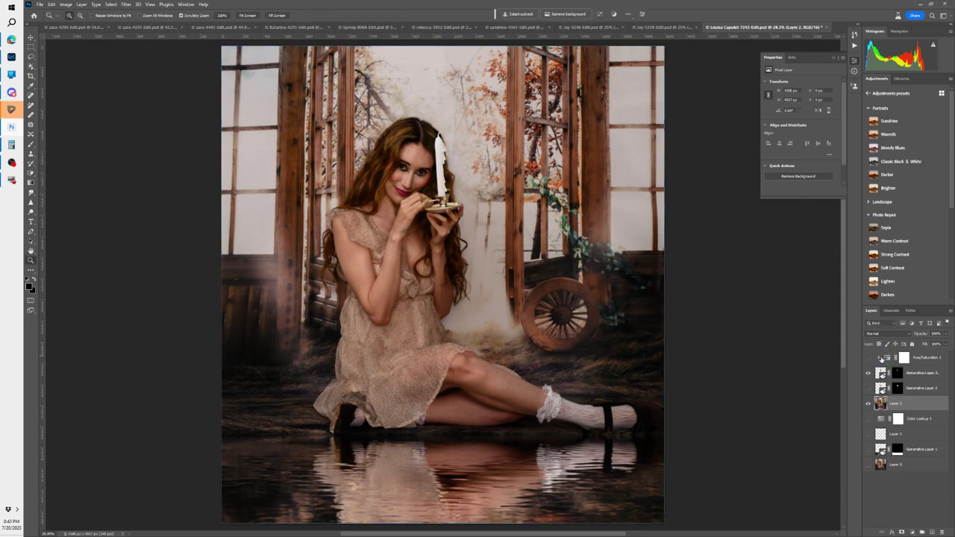
{"action": "left_click", "coordinate": [881, 358]}
{"action": "key", "text": "Delete"}
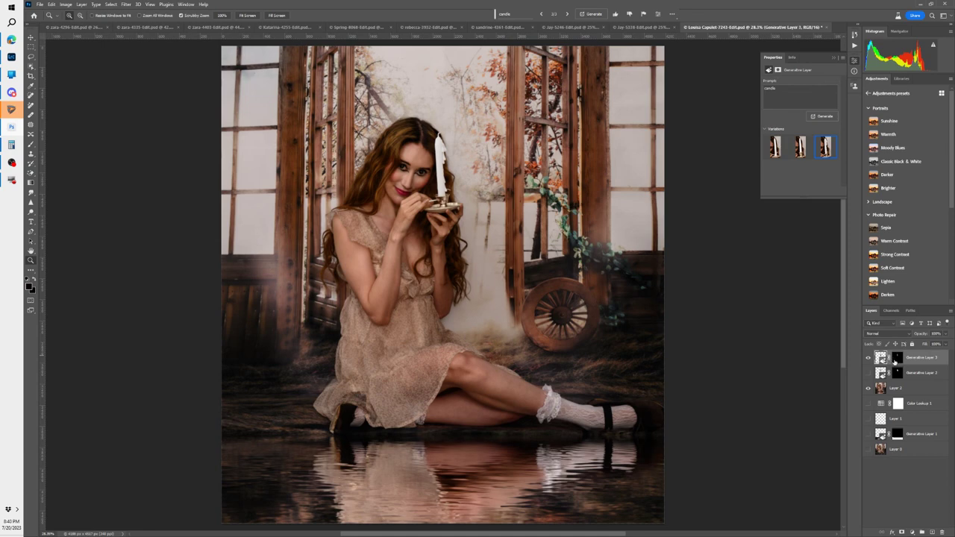
Step: Try to pick out the candle on Generative Layer 3 with the Object Selection tool
{"action": "left_click", "coordinate": [31, 67]}
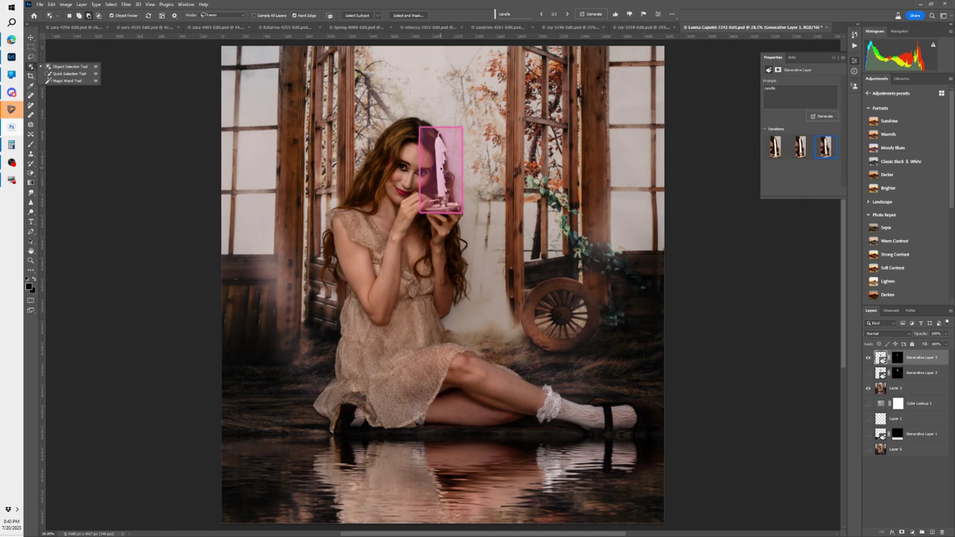
{"action": "key", "text": "Escape"}
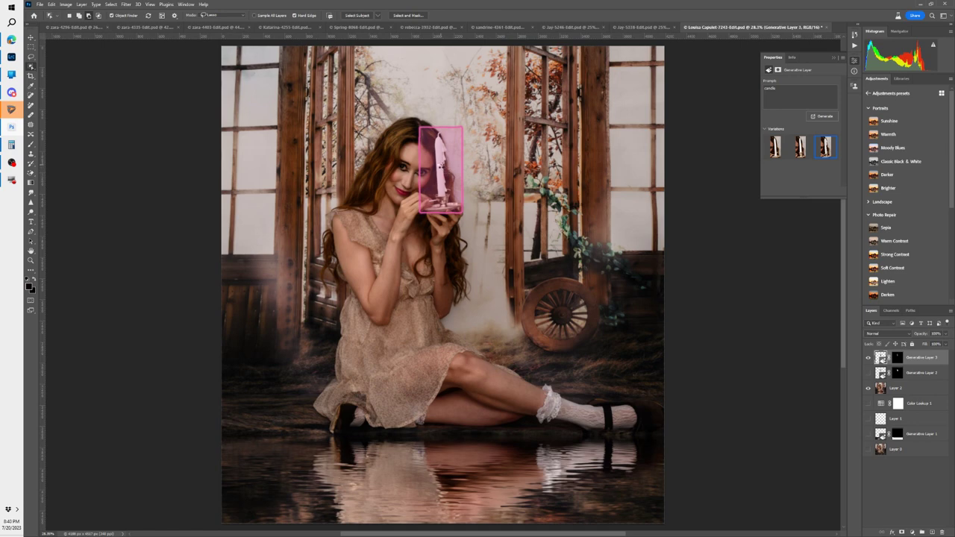
{"action": "left_click", "coordinate": [460, 198]}
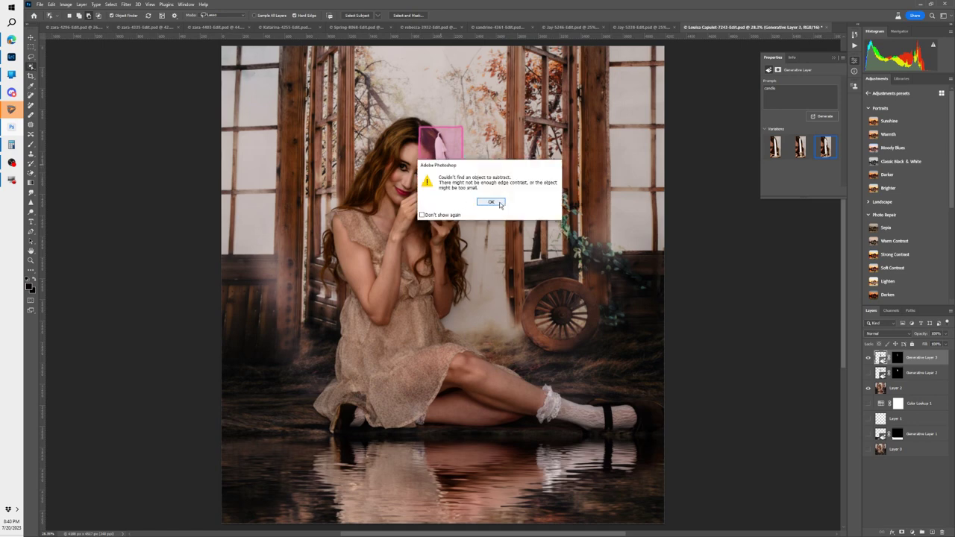
{"action": "left_click", "coordinate": [491, 203]}
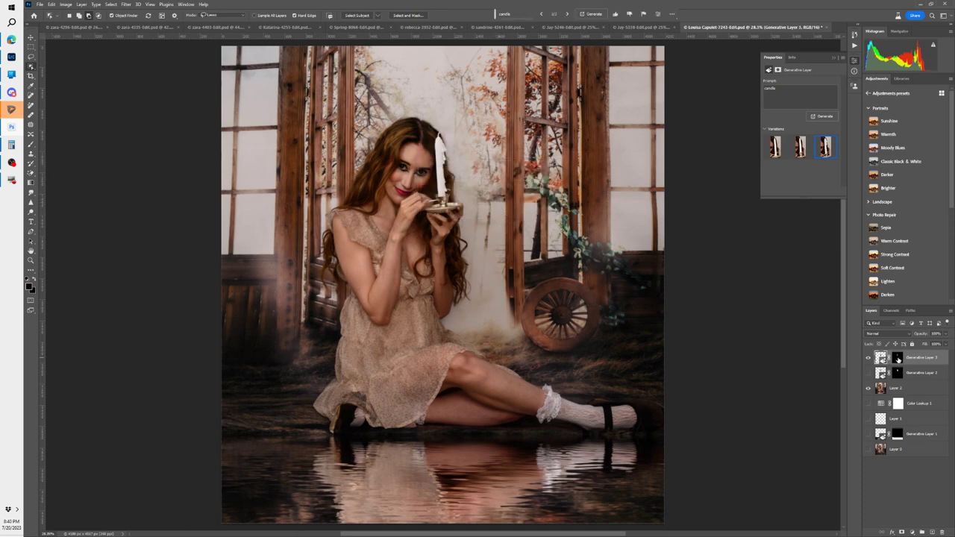
Step: Check the mask overlay of Generative Layer 3 and stamp all visible layers into a new layer on top
{"action": "key", "text": "backslash"}
{"action": "key", "text": "backslash"}
{"action": "key", "text": "ctrl+shift+alt+e"}
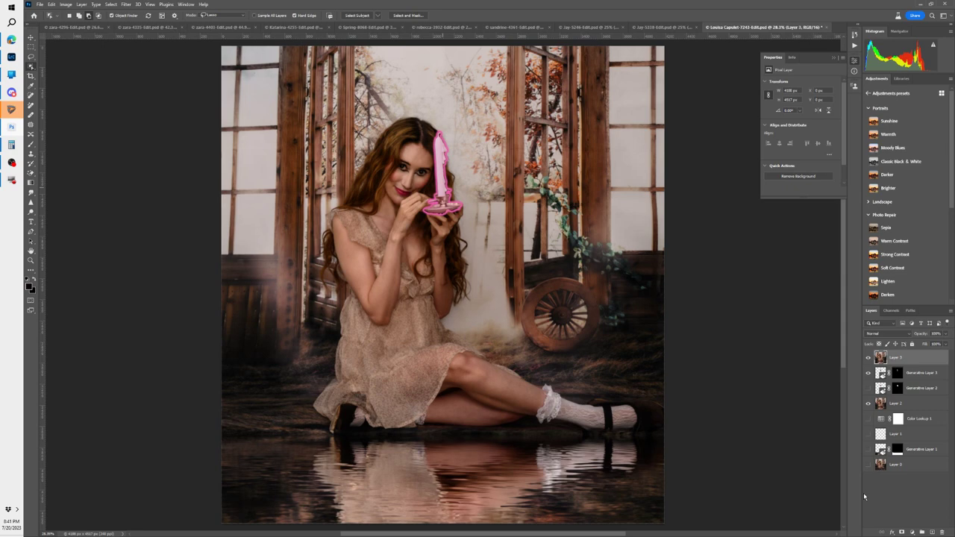
Step: Mask Layer 3 to the candle selection and paint the candle holder out of the mask in black
{"action": "left_click", "coordinate": [901, 532], "text": "alt"}
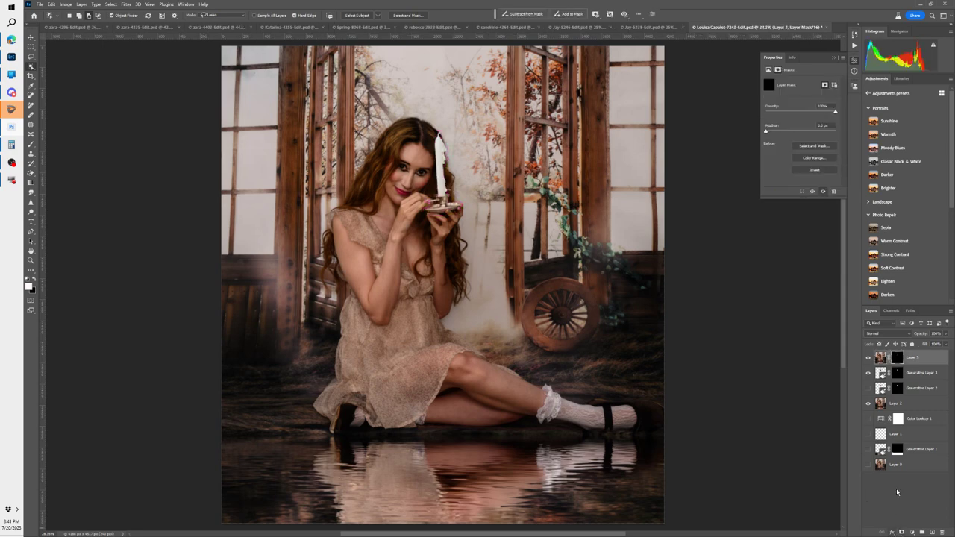
{"action": "left_click", "coordinate": [896, 358], "text": "alt"}
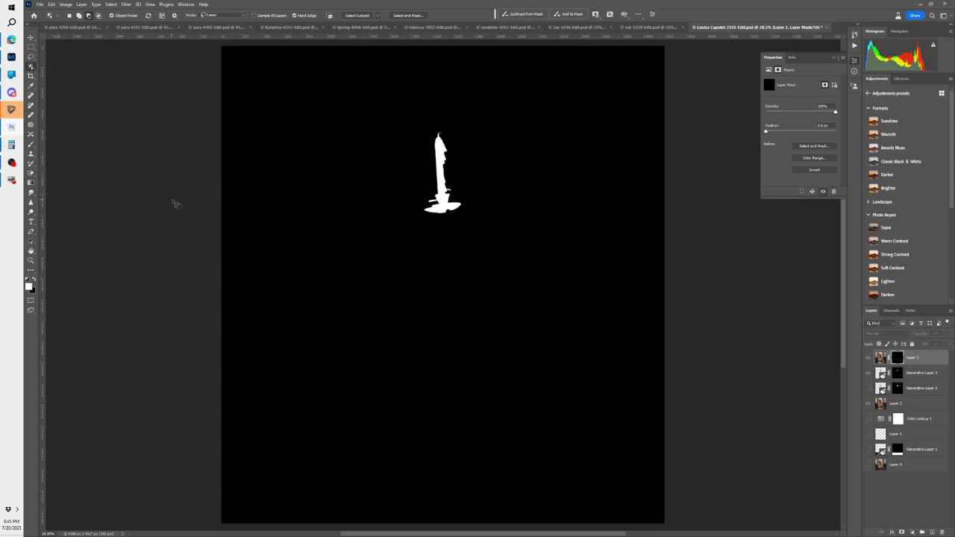
{"action": "key", "text": "b"}
{"action": "key", "text": "x"}
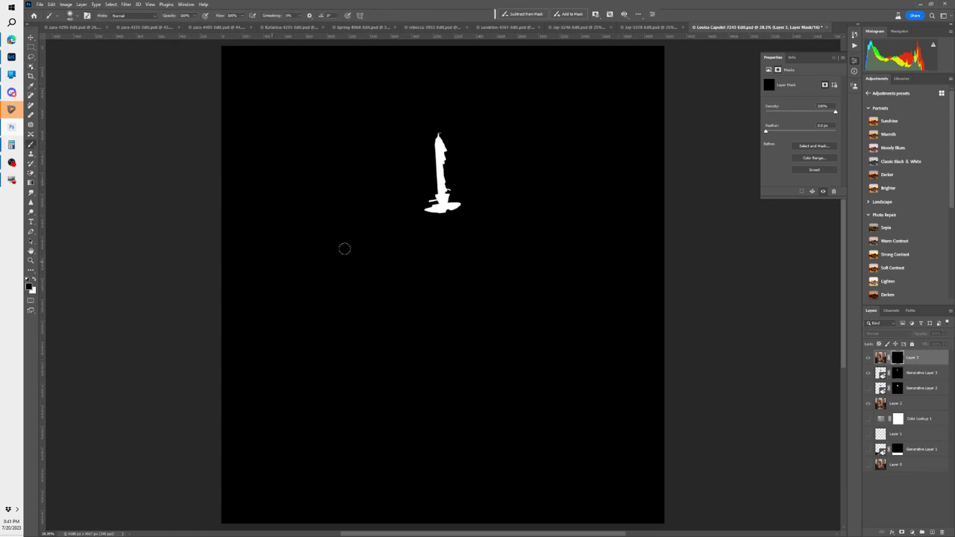
{"action": "mouse_move", "coordinate": [446, 215]}
{"action": "left_mouse_down"}
{"action": "mouse_move", "coordinate": [415, 235]}
{"action": "mouse_move", "coordinate": [457, 205]}
{"action": "mouse_move", "coordinate": [420, 205]}
{"action": "mouse_move", "coordinate": [452, 201]}
{"action": "mouse_move", "coordinate": [445, 200]}
{"action": "mouse_move", "coordinate": [461, 206]}
{"action": "mouse_move", "coordinate": [419, 214]}
{"action": "mouse_move", "coordinate": [466, 206]}
{"action": "left_mouse_up"}
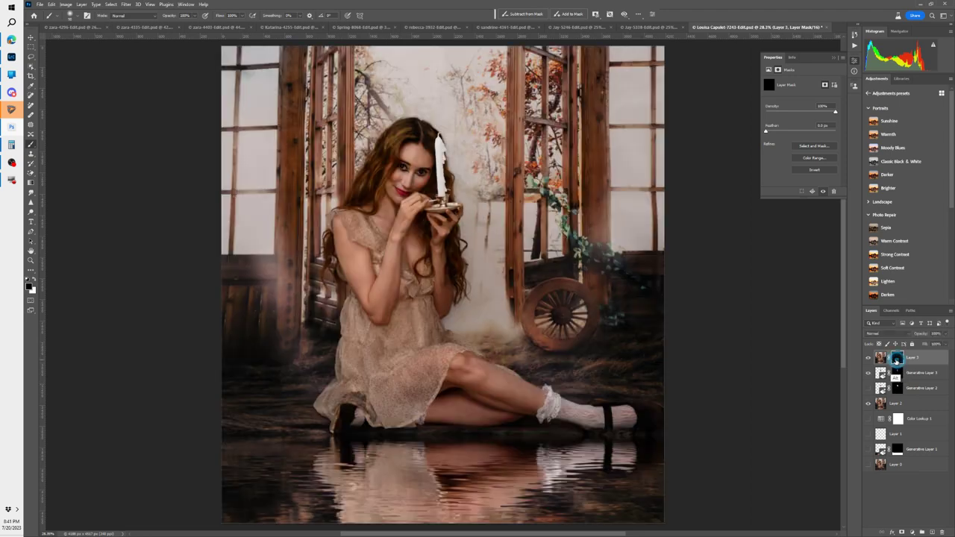
{"action": "left_click", "coordinate": [897, 360], "text": "alt"}
Step: Add a bright red Solid Color fill above Layer 3 and clip it to that layer
{"action": "left_click", "coordinate": [911, 531]}
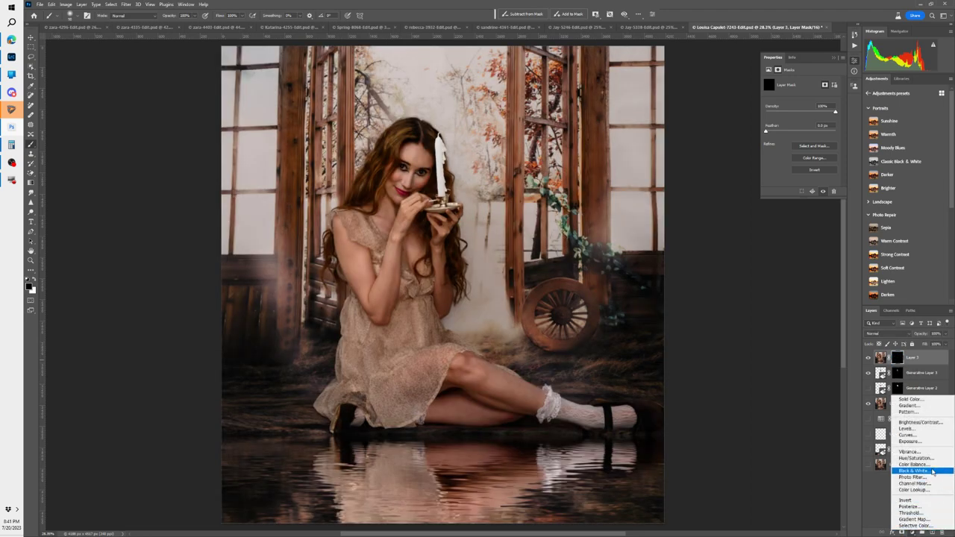
{"action": "left_click", "coordinate": [923, 402]}
{"action": "left_click", "coordinate": [447, 168]}
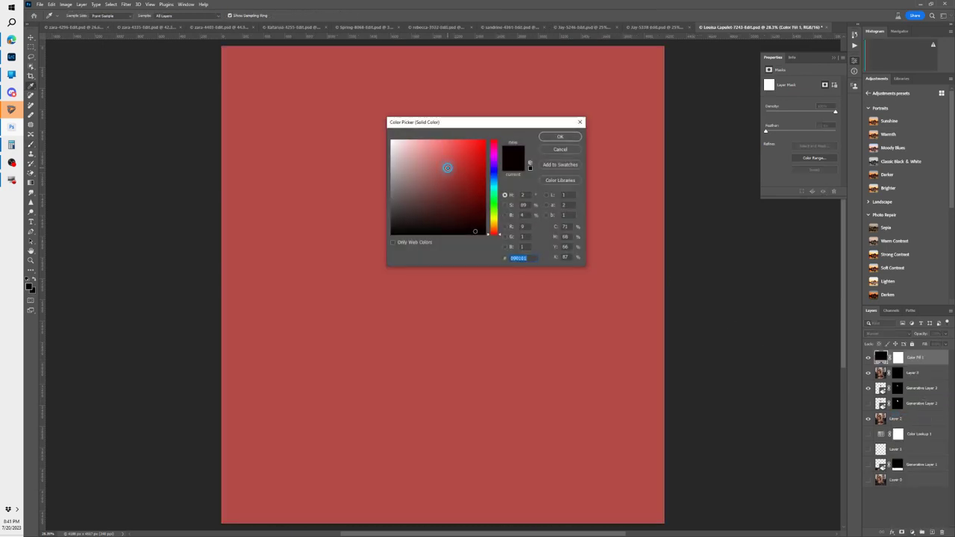
{"action": "left_click", "coordinate": [470, 143]}
{"action": "left_click", "coordinate": [555, 136]}
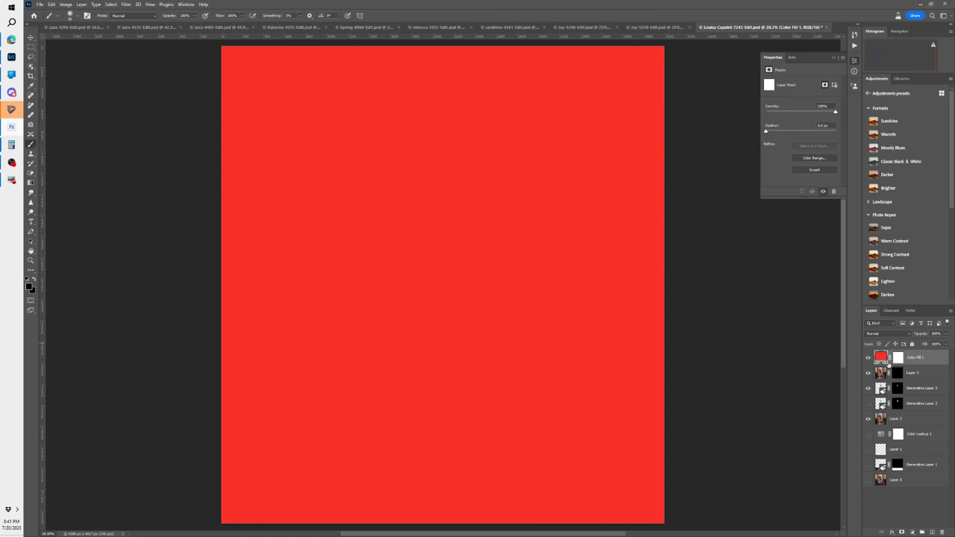
{"action": "left_click", "coordinate": [925, 365], "text": "alt"}
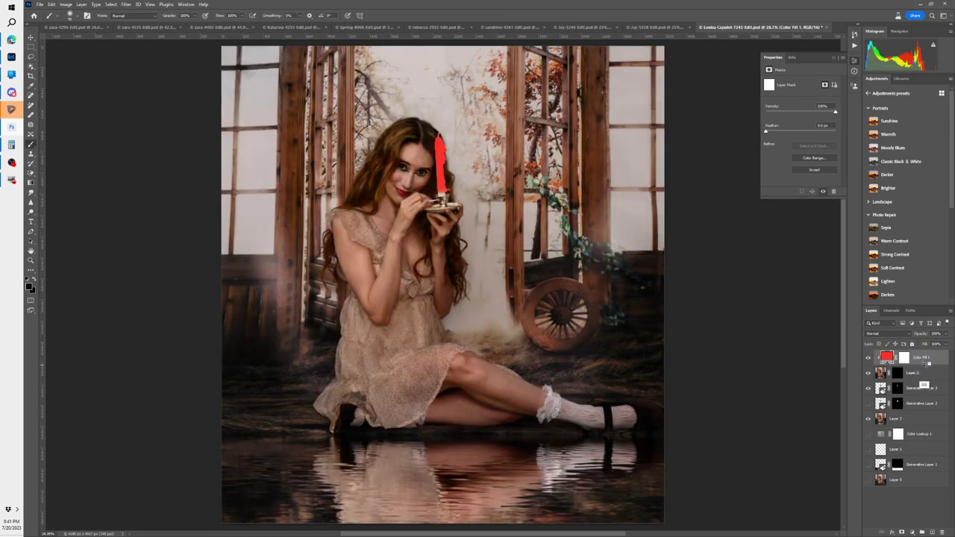
Step: Set the red fill's blend mode to Darken and lower its opacity slightly
{"action": "left_click", "coordinate": [894, 334]}
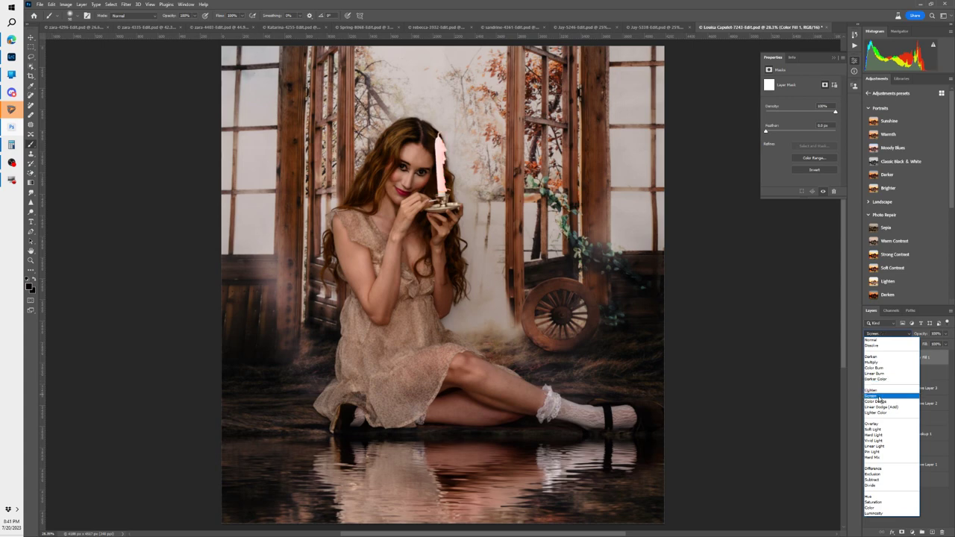
{"action": "left_click", "coordinate": [884, 358]}
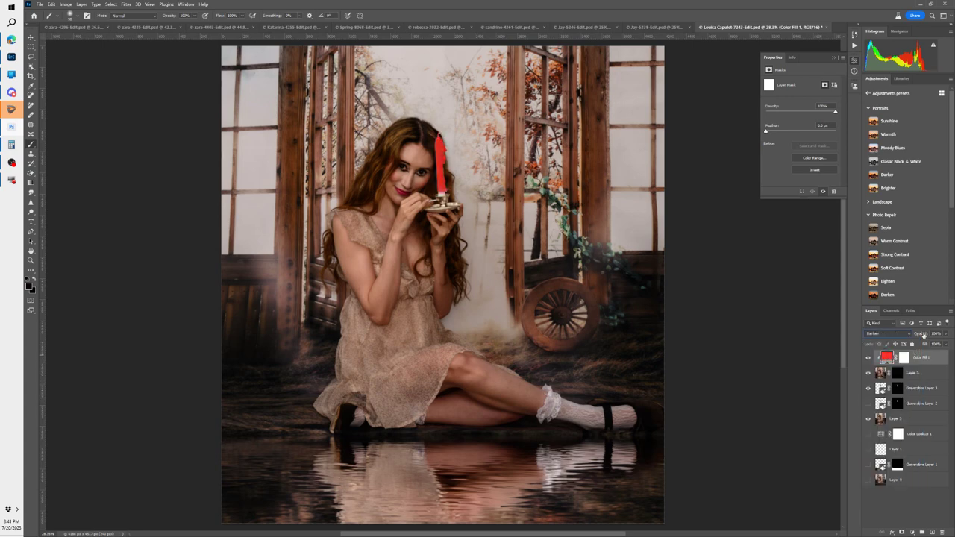
{"action": "mouse_move", "coordinate": [920, 336]}
{"action": "left_mouse_down"}
{"action": "mouse_move", "coordinate": [897, 336]}
{"action": "mouse_move", "coordinate": [911, 337]}
{"action": "left_mouse_up"}
{"action": "key", "text": "ctrl+shift+alt+n"}
{"action": "key", "text": "z"}
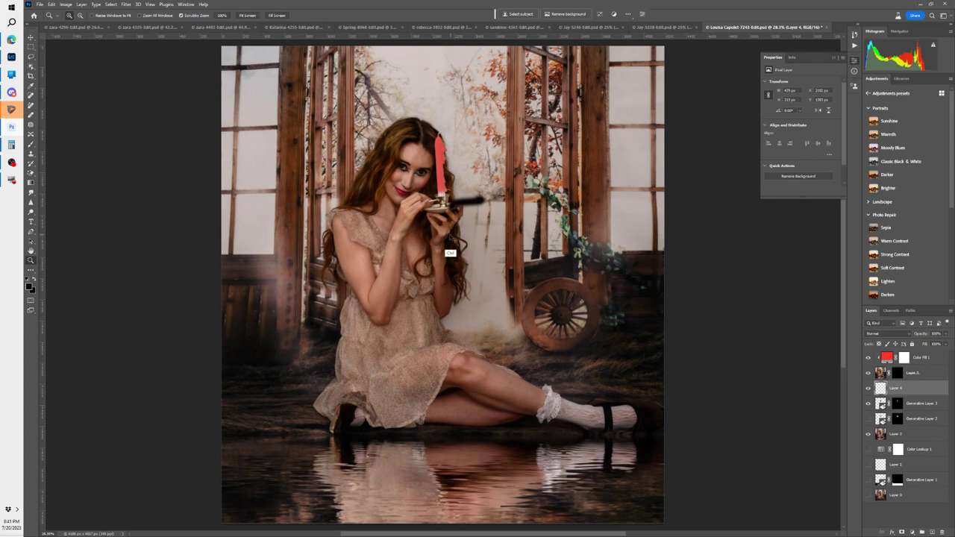
{"action": "key", "text": "ctrl+z"}
Step: Try to brush over the untinted base of the candle on Layer 3, and select the layer's mask
{"action": "left_click_drag", "start_coordinate": [449, 199], "coordinate": [480, 193]}
{"action": "left_click", "coordinate": [901, 376]}
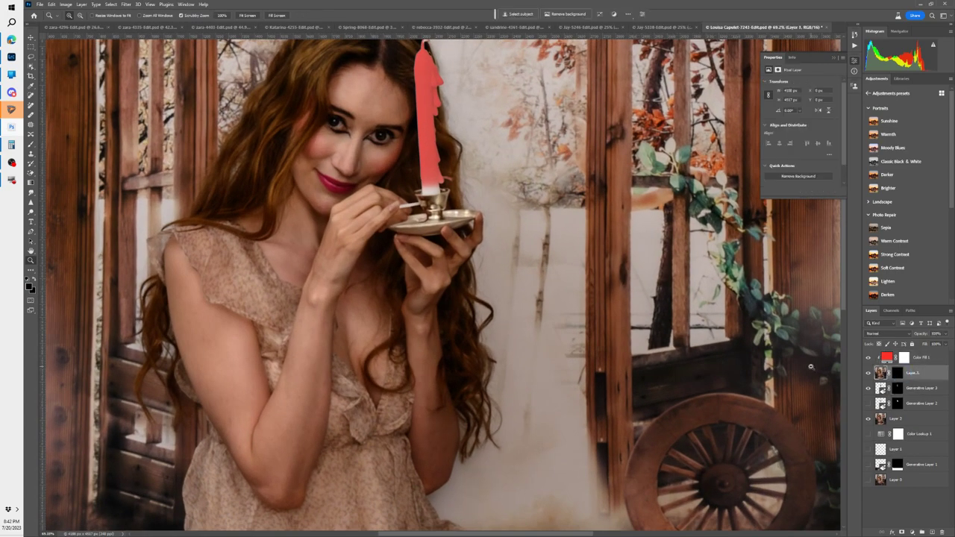
{"action": "key", "text": "b"}
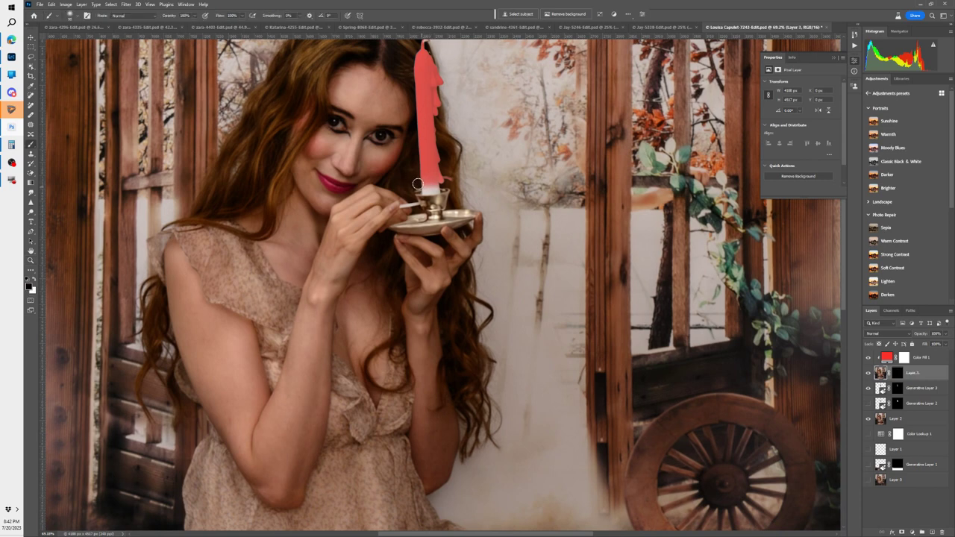
{"action": "left_click_drag", "start_coordinate": [418, 184], "coordinate": [430, 190]}
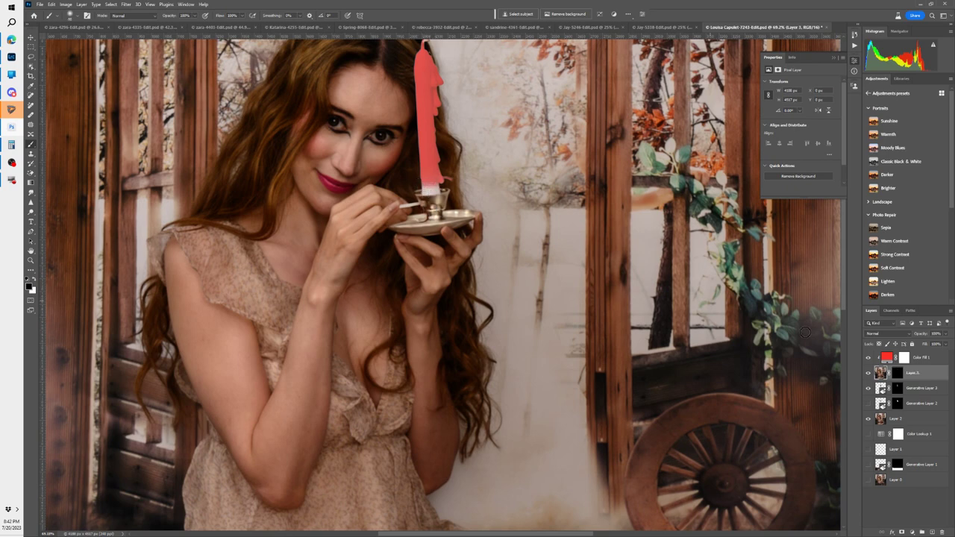
{"action": "left_click", "coordinate": [897, 377]}
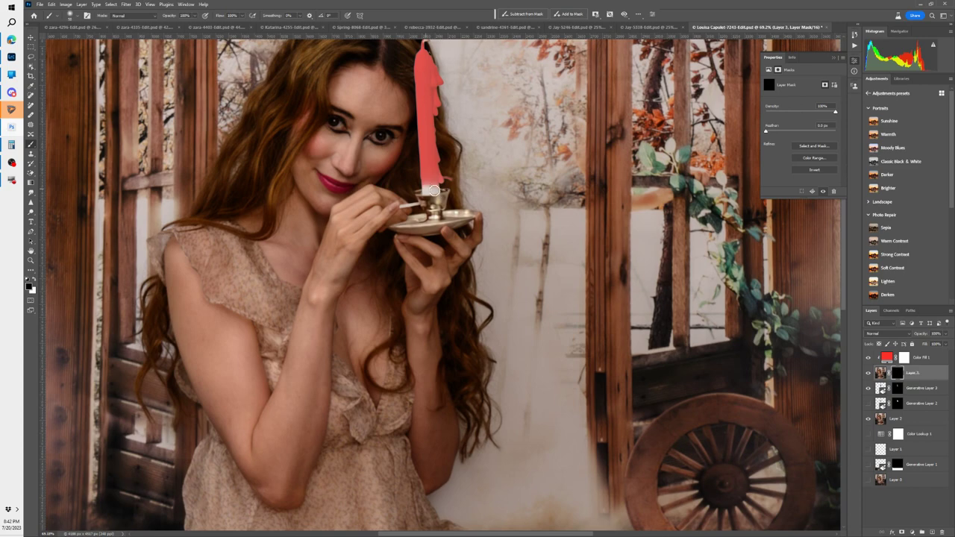
{"action": "key", "text": "c"}
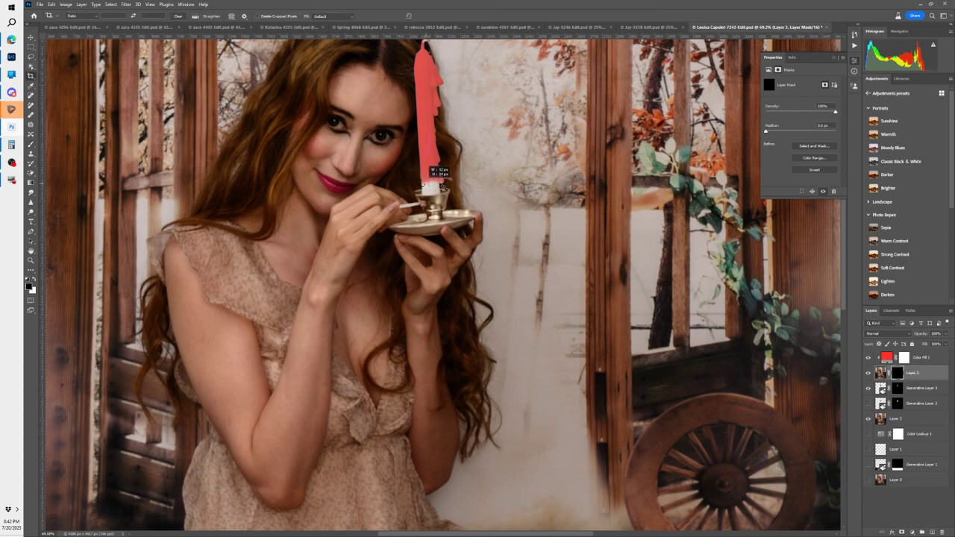
{"action": "left_click", "coordinate": [426, 188]}
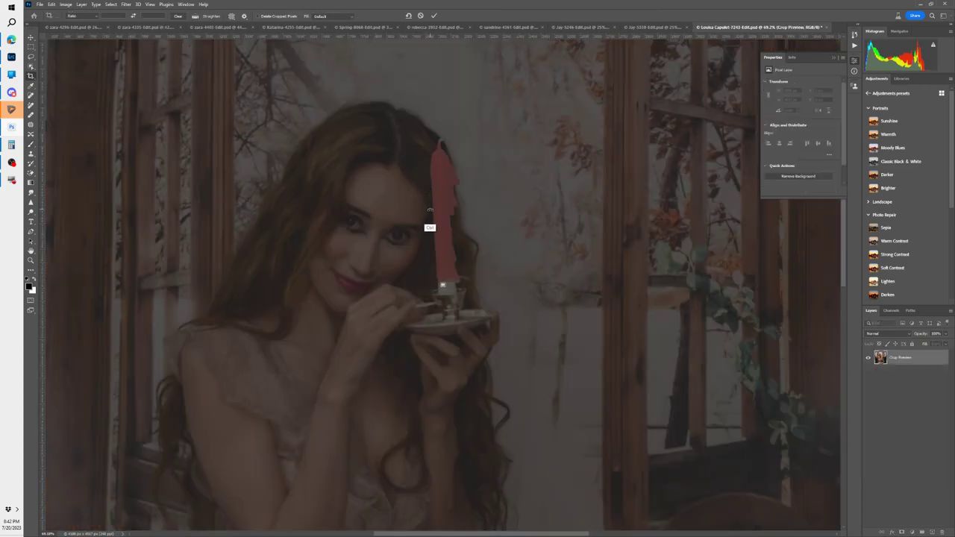
{"action": "scroll", "coordinate": [431, 205], "scroll_direction": "down", "scroll_amount": 3}
{"action": "scroll", "coordinate": [401, 168], "scroll_direction": "up", "scroll_amount": 3}
{"action": "left_click", "coordinate": [31, 144]}
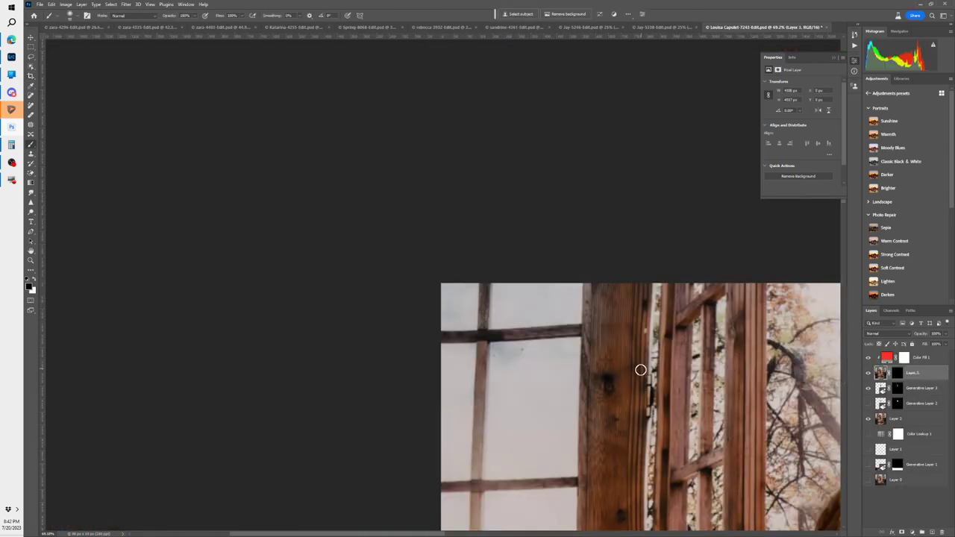
{"action": "key", "text": "ctrl+0"}
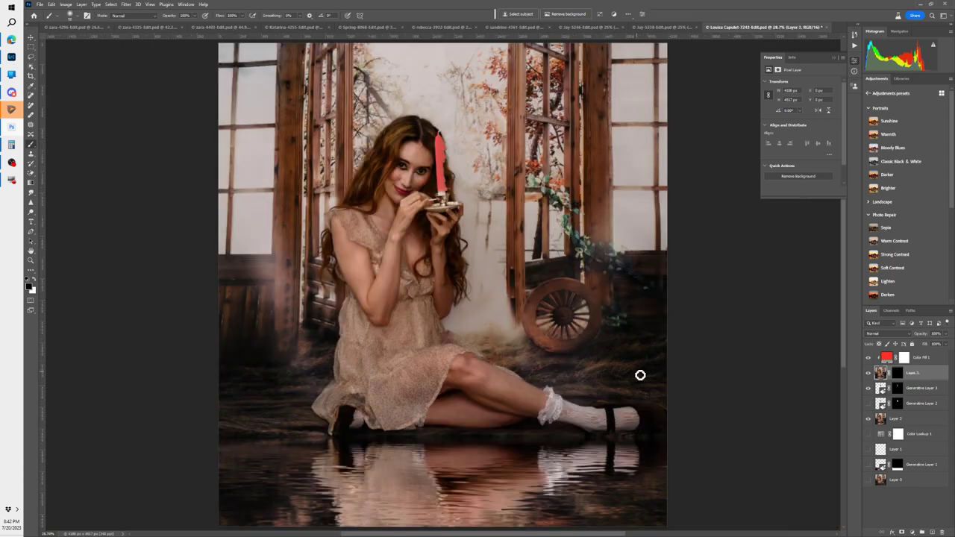
Step: Hide the red fill and step the history back to the Lasso selection over the teacup, made before the candle's Generative Fill
{"action": "left_click", "coordinate": [868, 358]}
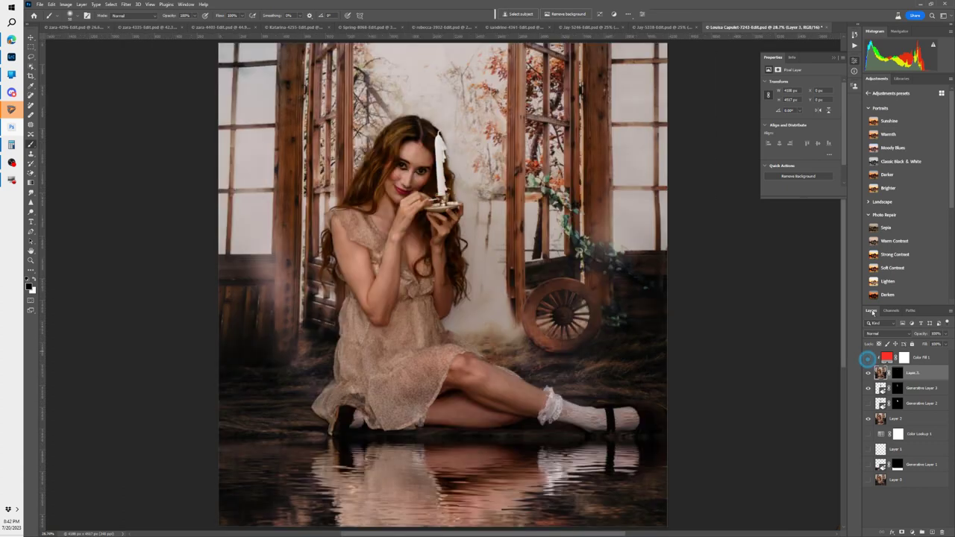
{"action": "left_click", "coordinate": [854, 35]}
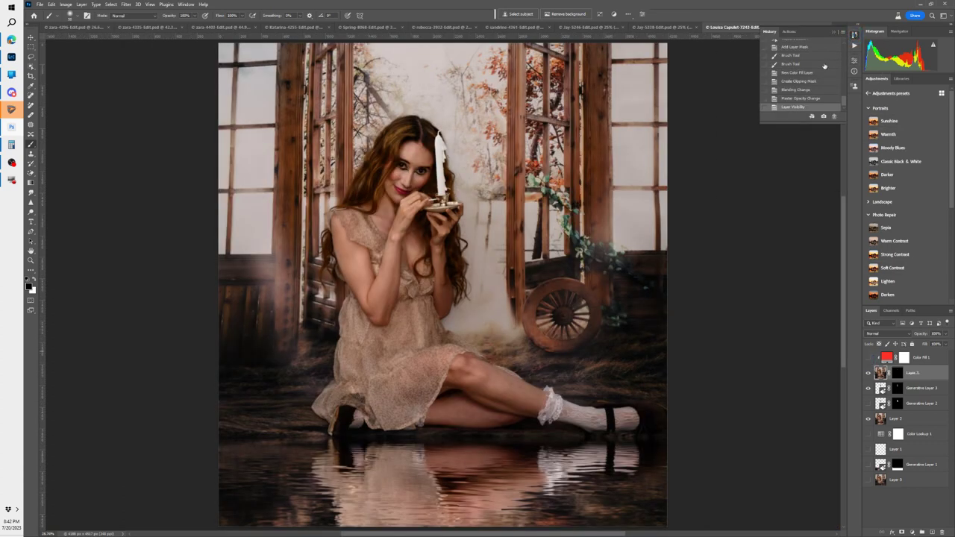
{"action": "scroll", "coordinate": [790, 81], "scroll_direction": "up", "scroll_amount": 3}
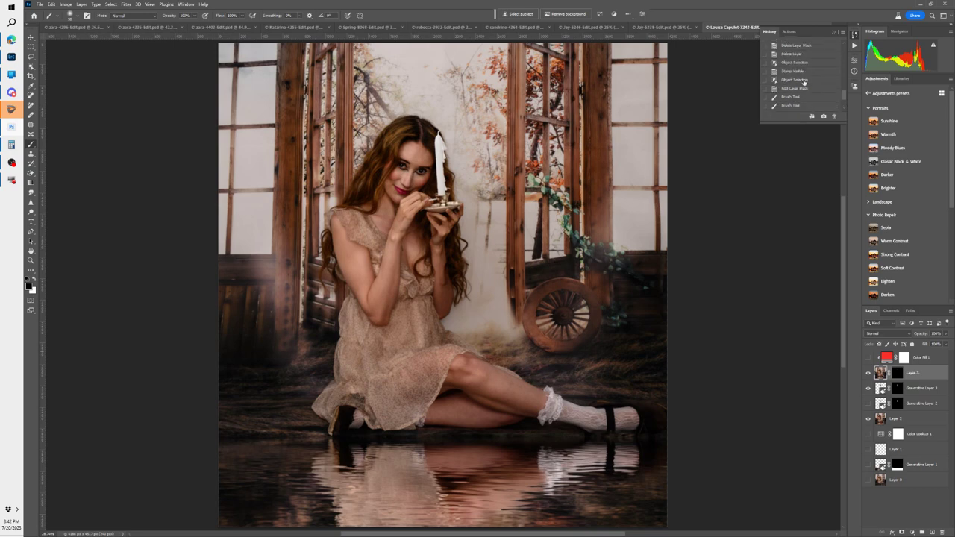
{"action": "scroll", "coordinate": [804, 81], "scroll_direction": "down", "scroll_amount": 8}
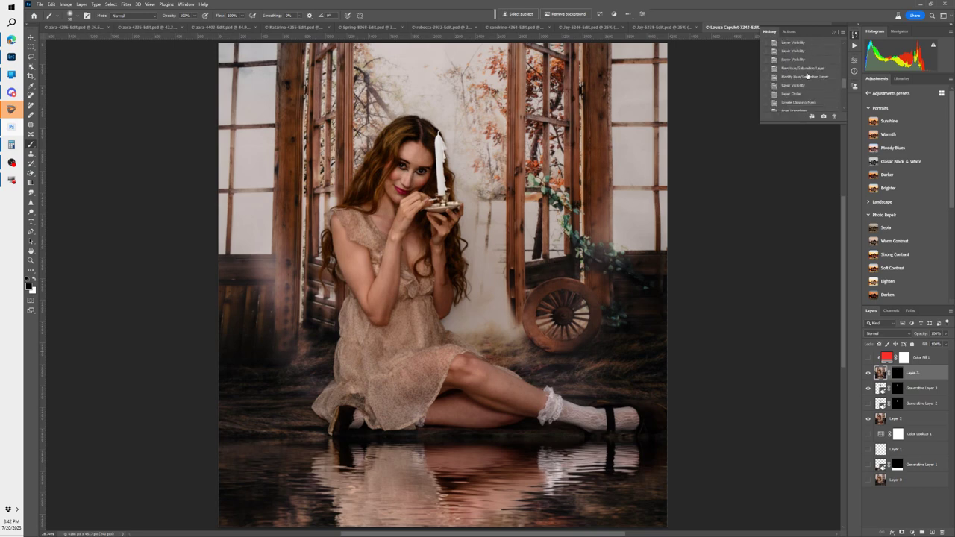
{"action": "scroll", "coordinate": [807, 78], "scroll_direction": "down", "scroll_amount": 5}
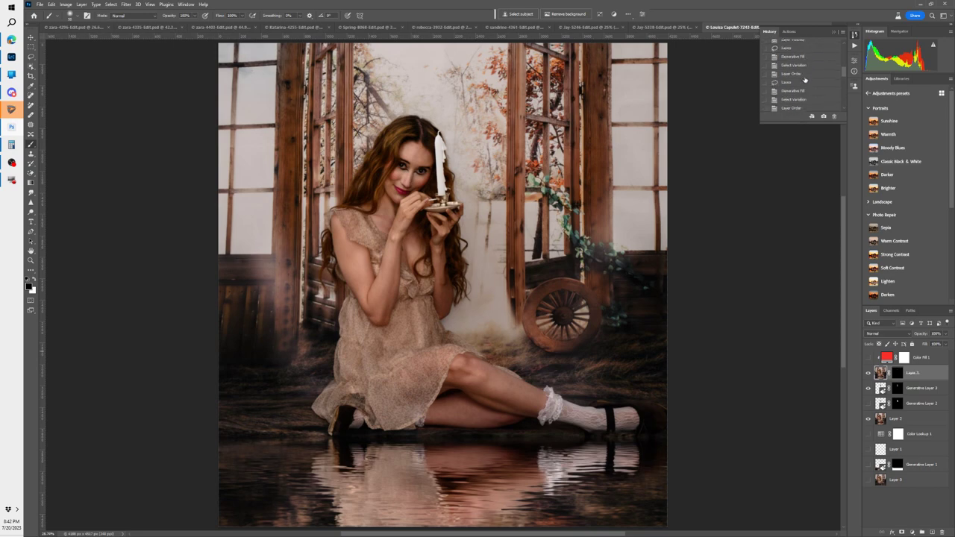
{"action": "scroll", "coordinate": [813, 86], "scroll_direction": "up", "scroll_amount": 1}
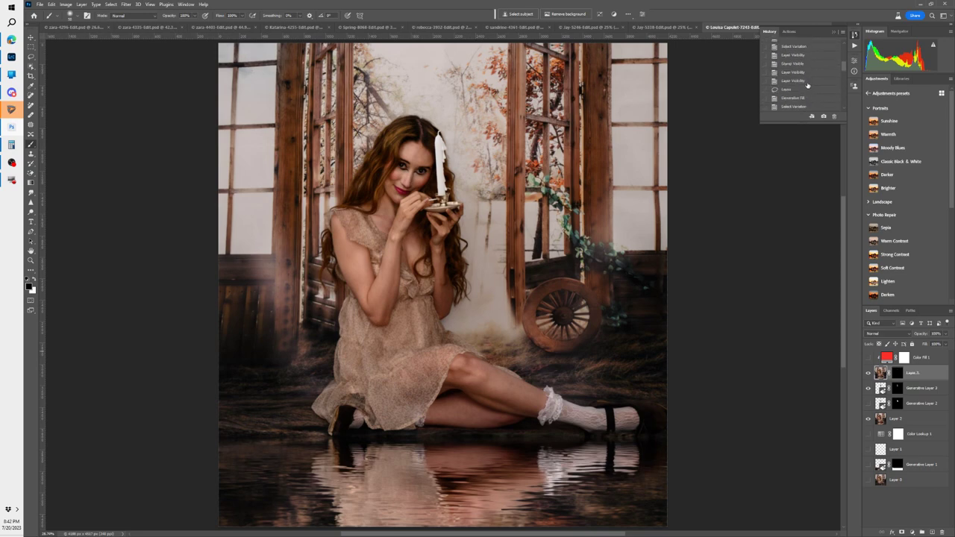
{"action": "scroll", "coordinate": [806, 85], "scroll_direction": "up", "scroll_amount": 10}
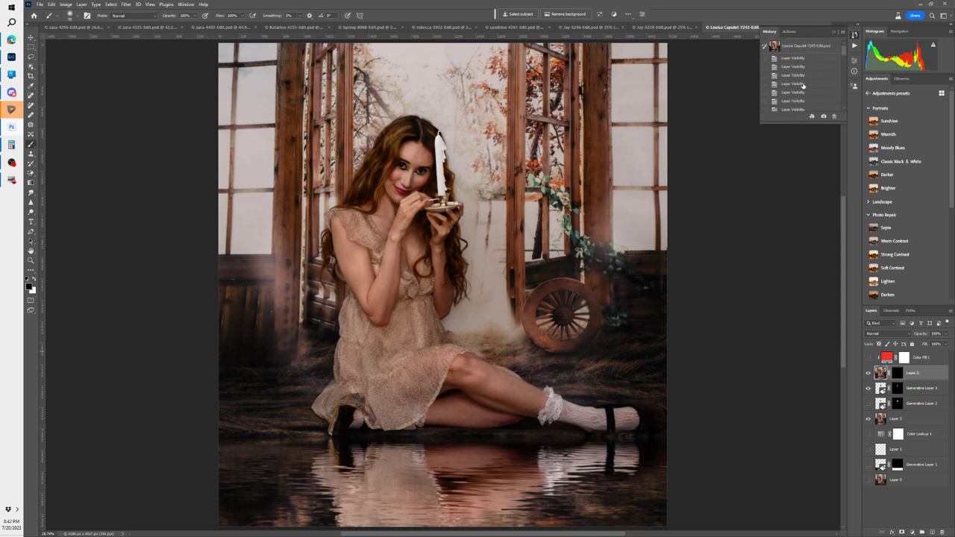
{"action": "scroll", "coordinate": [804, 82], "scroll_direction": "down", "scroll_amount": 10}
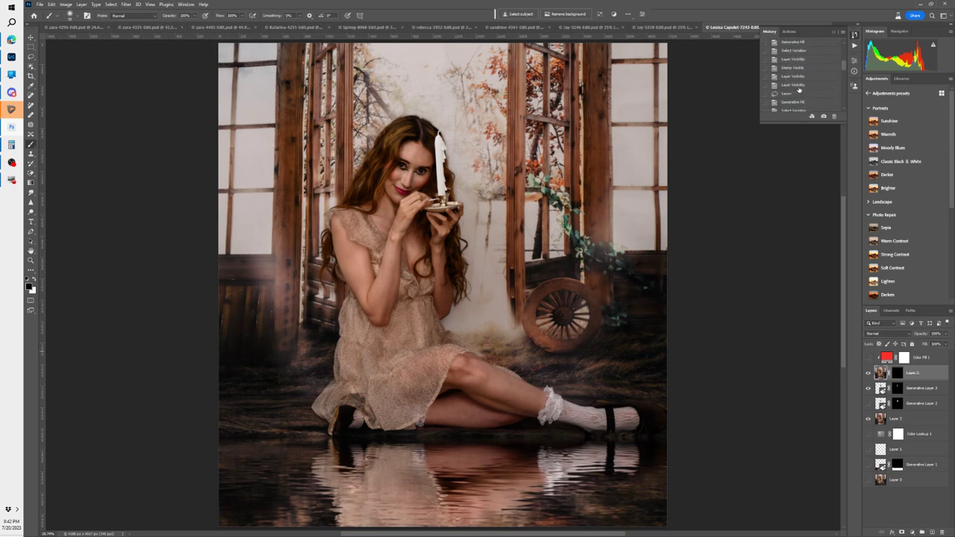
{"action": "scroll", "coordinate": [799, 97], "scroll_direction": "down", "scroll_amount": 3}
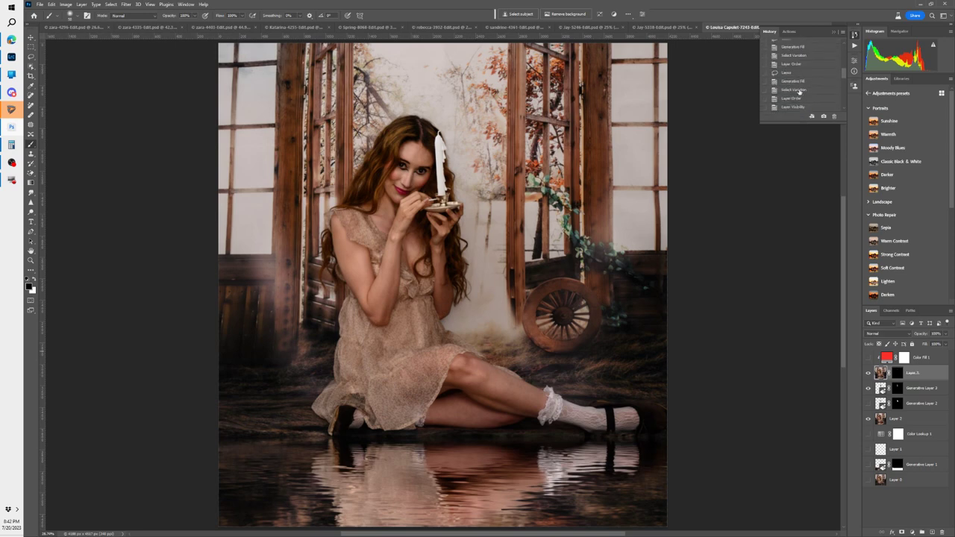
{"action": "left_click", "coordinate": [787, 73]}
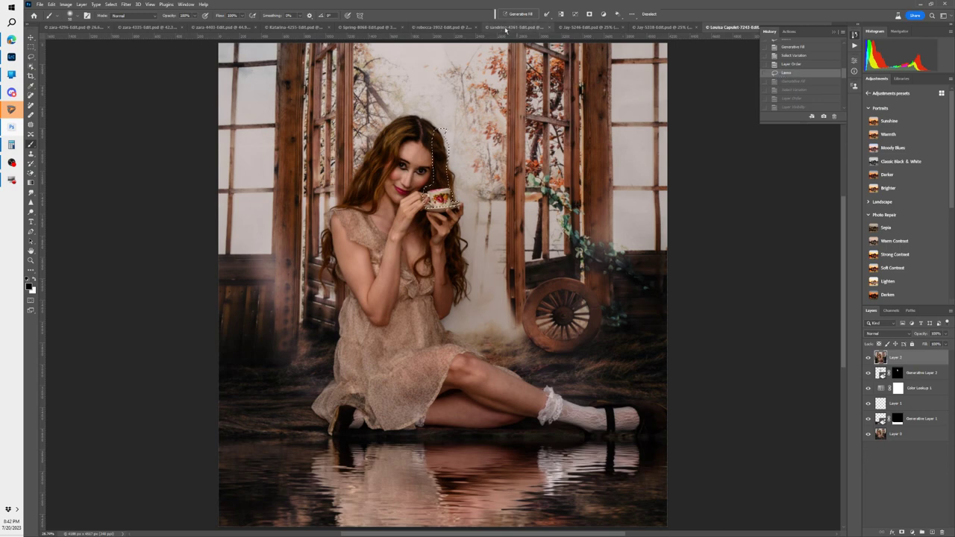
Step: Run Generative Fill on the teacup selection with the prompt "red candle"
{"action": "left_click", "coordinate": [520, 14]}
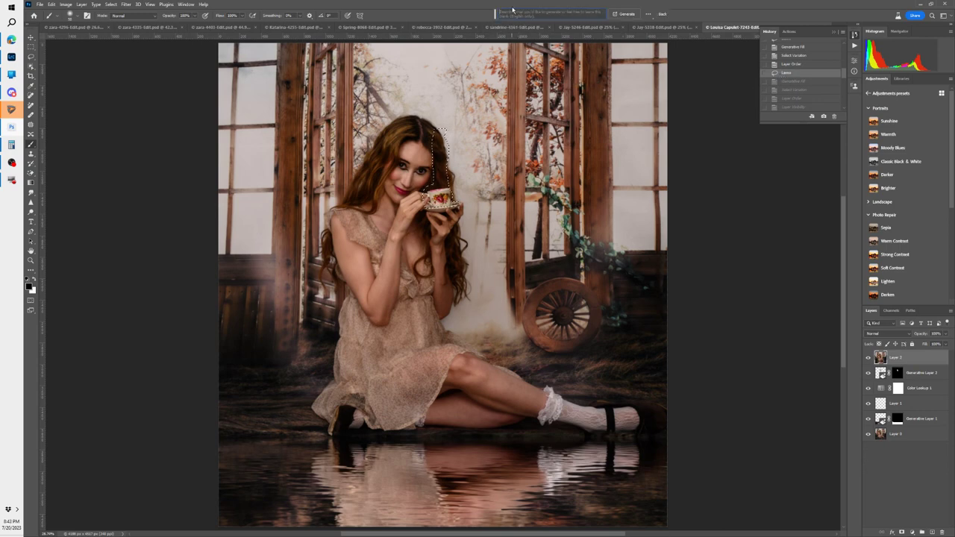
{"action": "type", "text": "candle"}
{"action": "key", "text": "Return"}
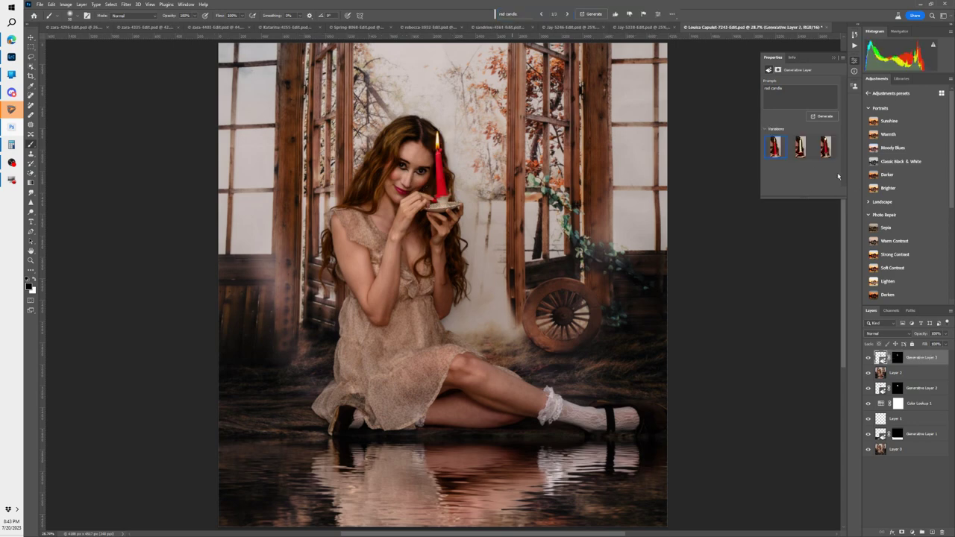
Step: Compare the three red candle variations, return to the first one, and generate another set from the same prompt
{"action": "left_click", "coordinate": [799, 148]}
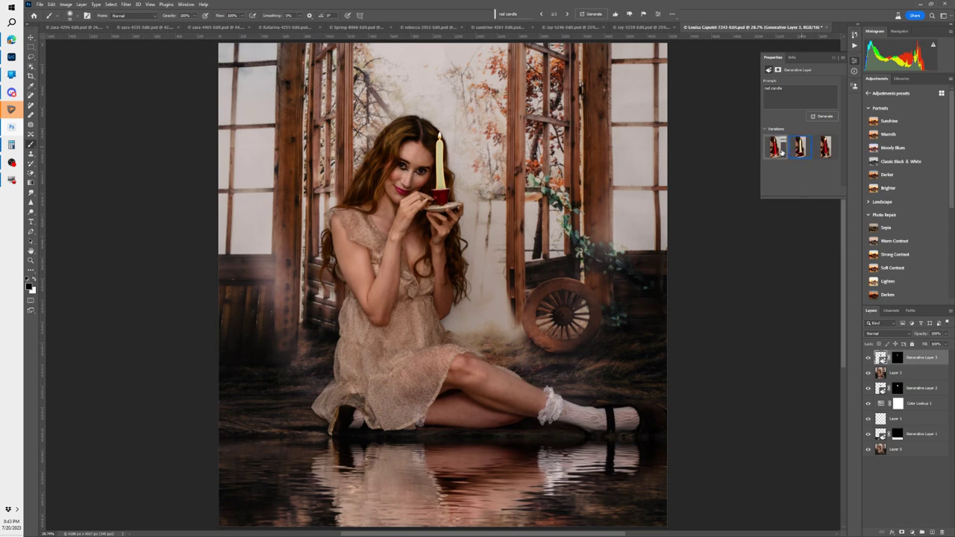
{"action": "left_click", "coordinate": [824, 147]}
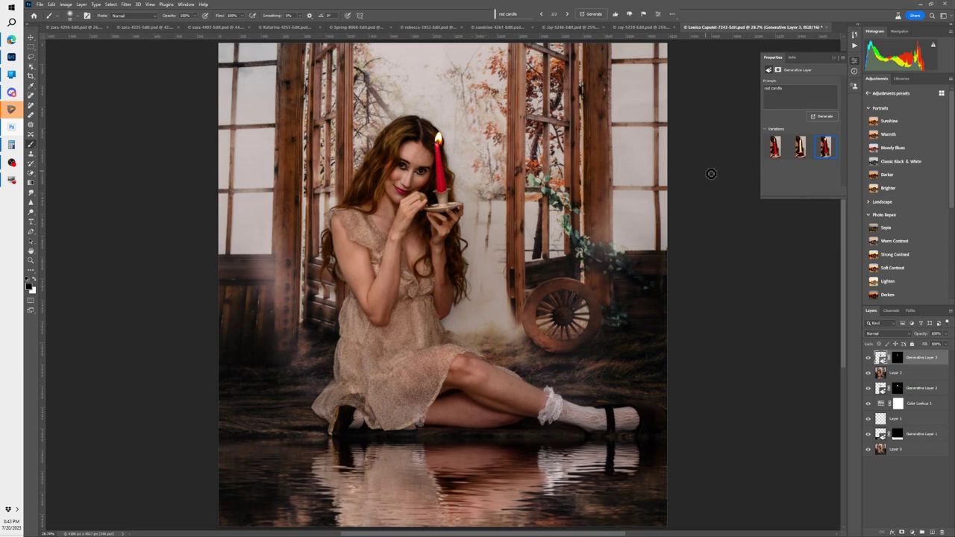
{"action": "left_click", "coordinate": [773, 147]}
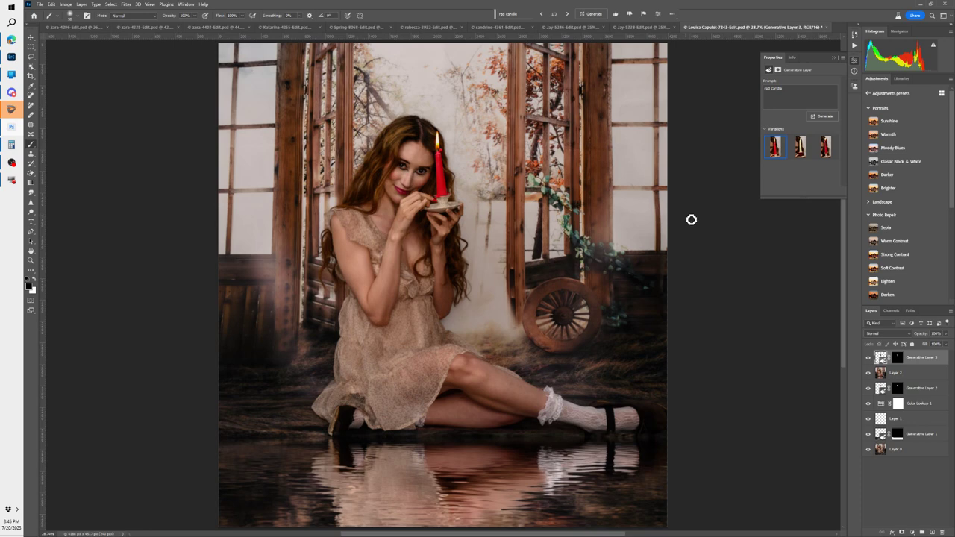
{"action": "left_click", "coordinate": [823, 116]}
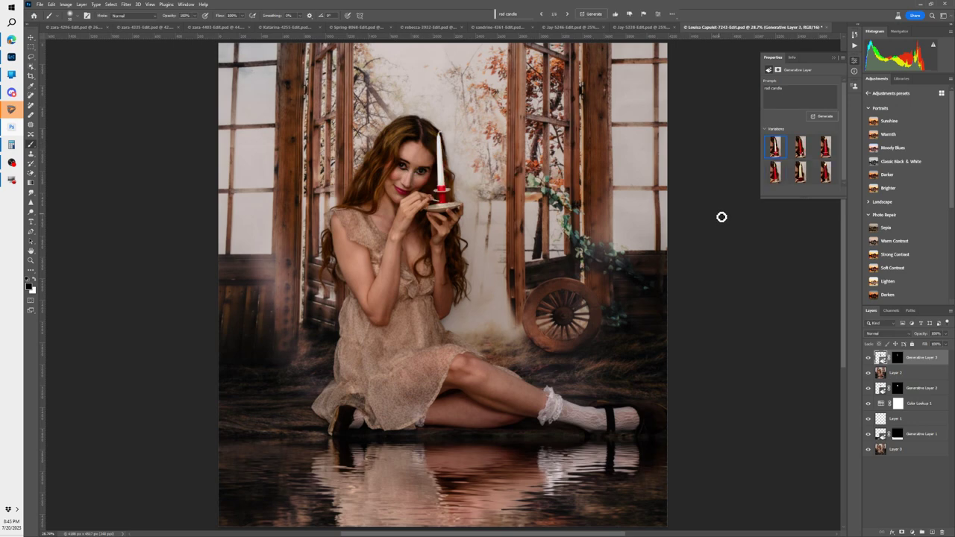
Step: Compare the second and third red candle variations on Generative Layer 3, and keep the third one with the lit candle
{"action": "left_click", "coordinate": [799, 147]}
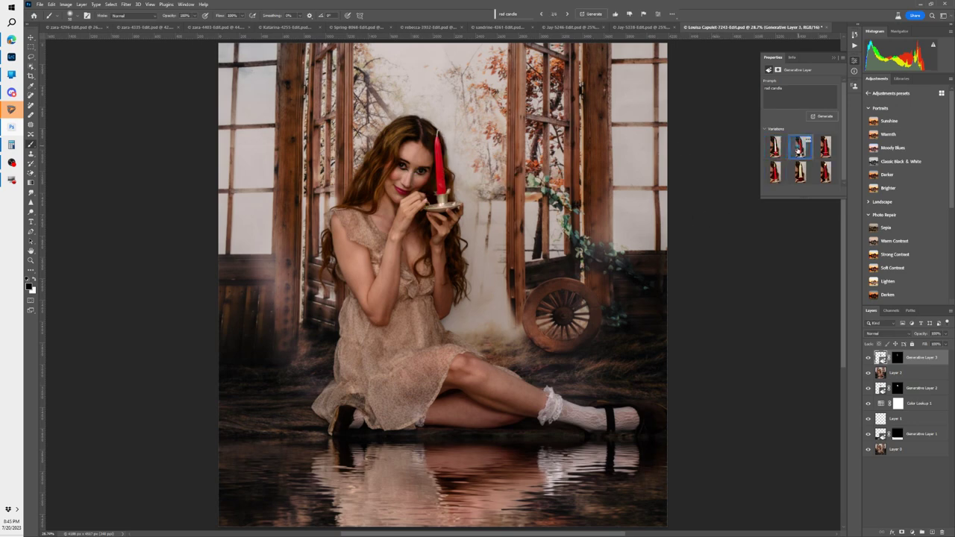
{"action": "left_click", "coordinate": [824, 149]}
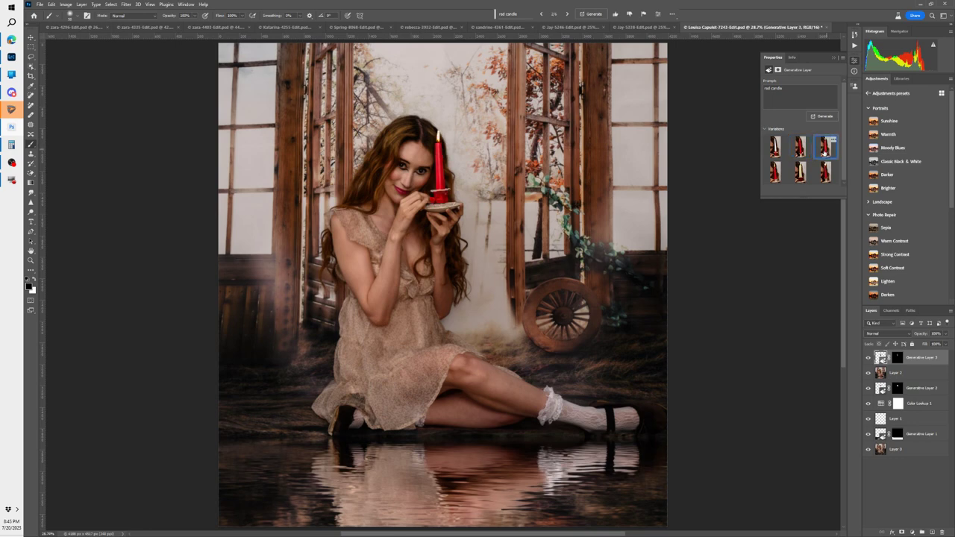
{"action": "left_click", "coordinate": [801, 153]}
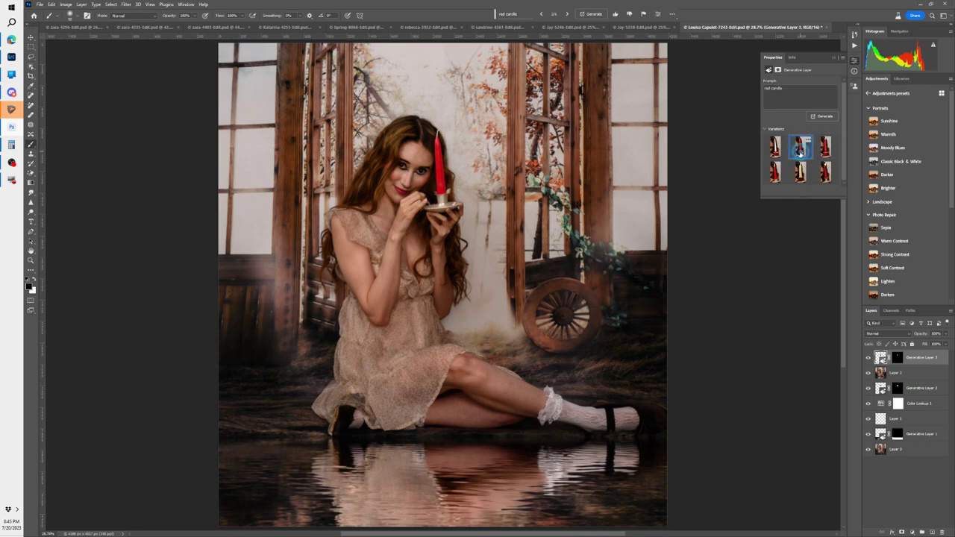
{"action": "left_click", "coordinate": [824, 149]}
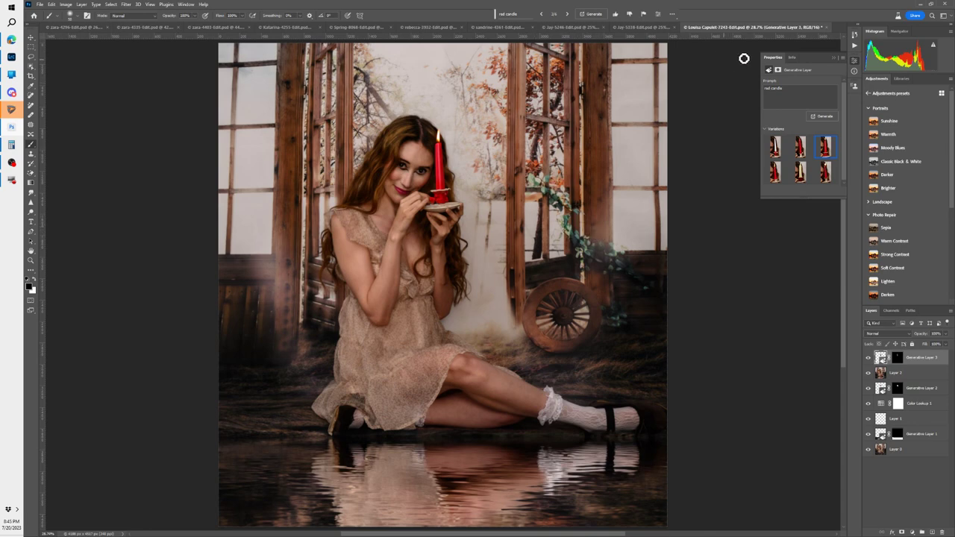
Step: Go through the open bride photos and switch to the graduation portrait document
{"action": "left_click", "coordinate": [95, 28]}
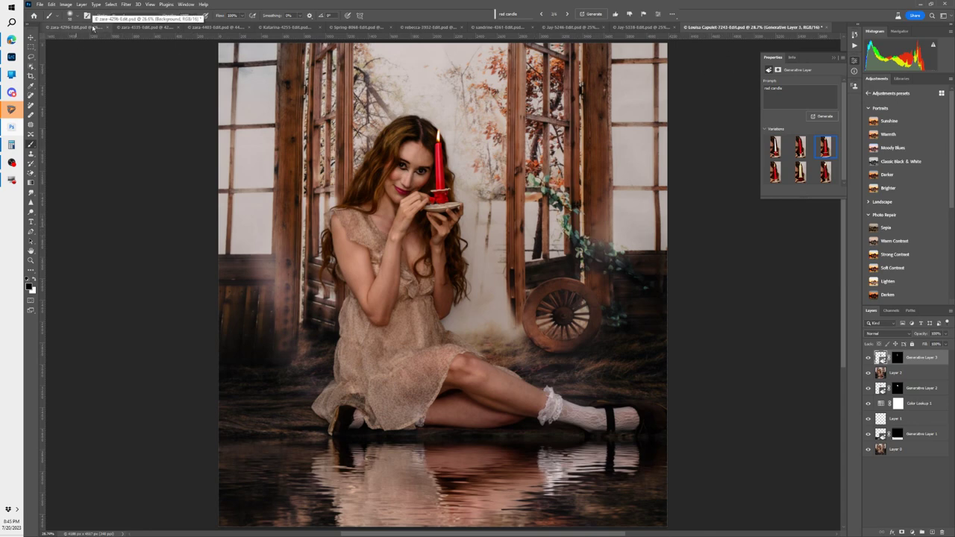
{"action": "left_click", "coordinate": [180, 28]}
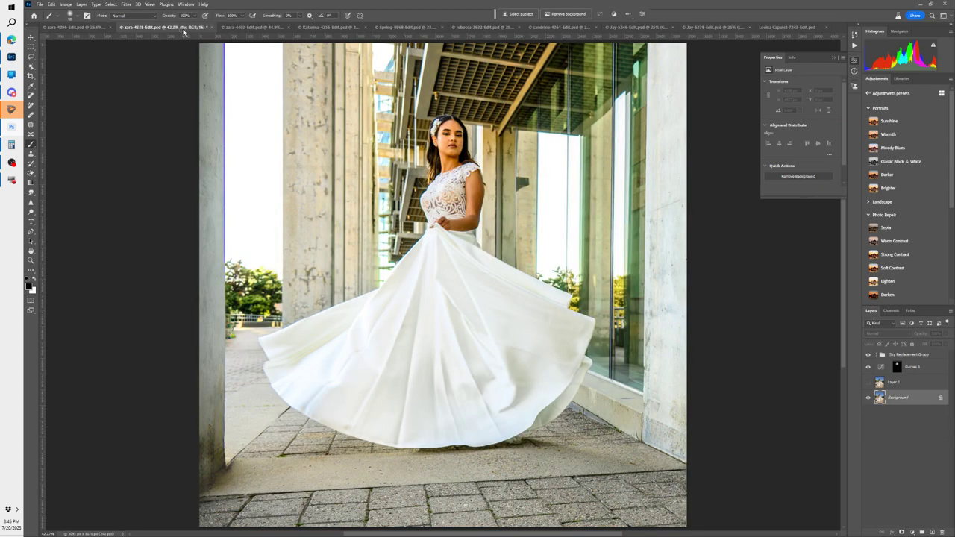
{"action": "left_click", "coordinate": [254, 28]}
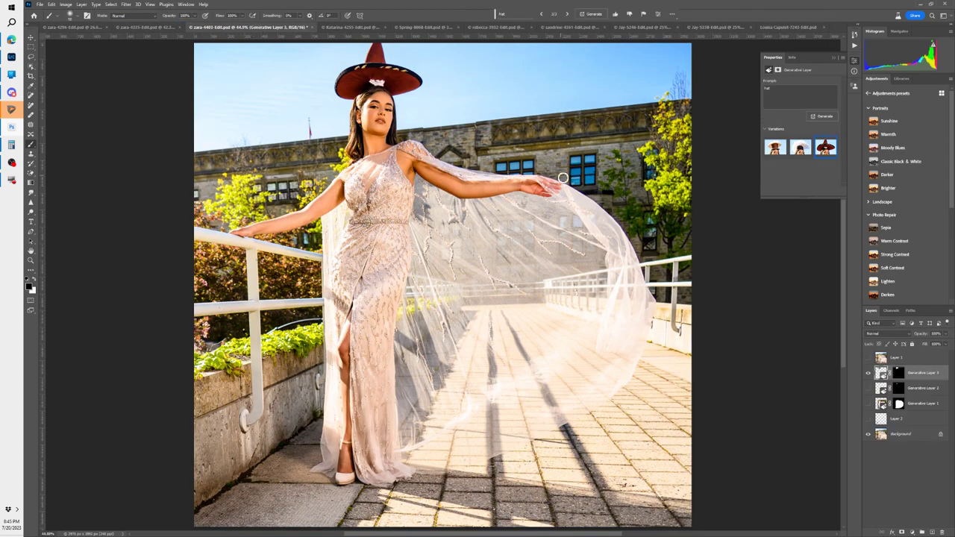
{"action": "left_click", "coordinate": [347, 28]}
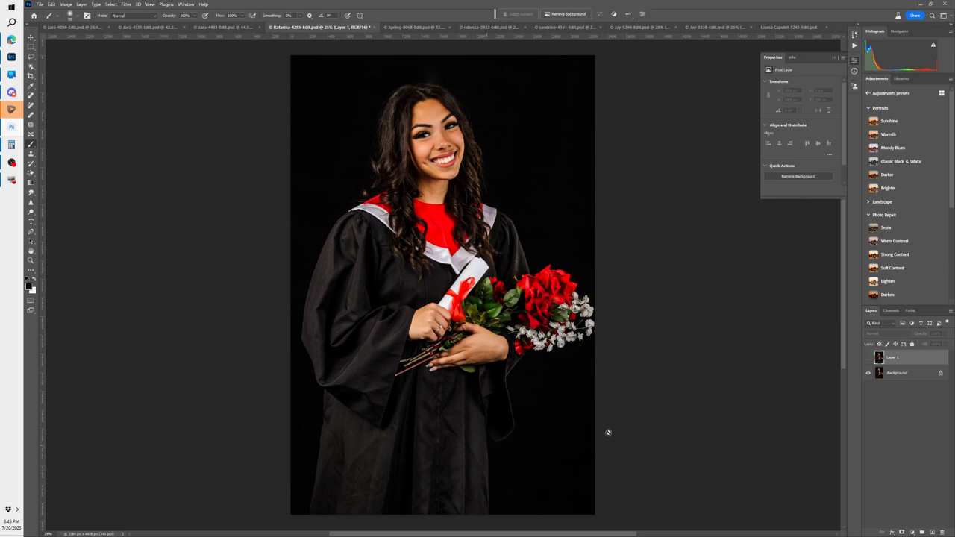
Step: Compare the creases in the lower part of the graduation gown with Layer 1 shown and hidden
{"action": "left_click", "coordinate": [866, 360]}
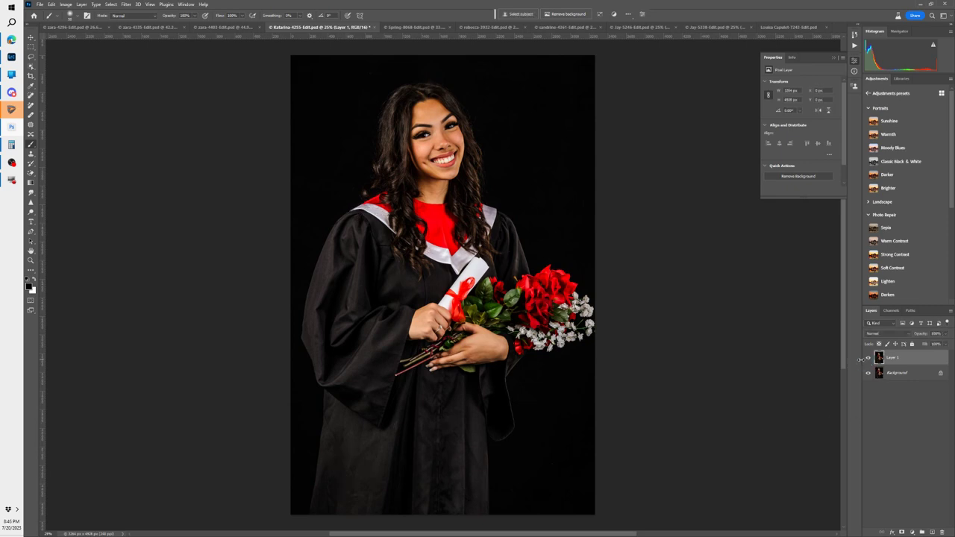
{"action": "left_click", "coordinate": [867, 358]}
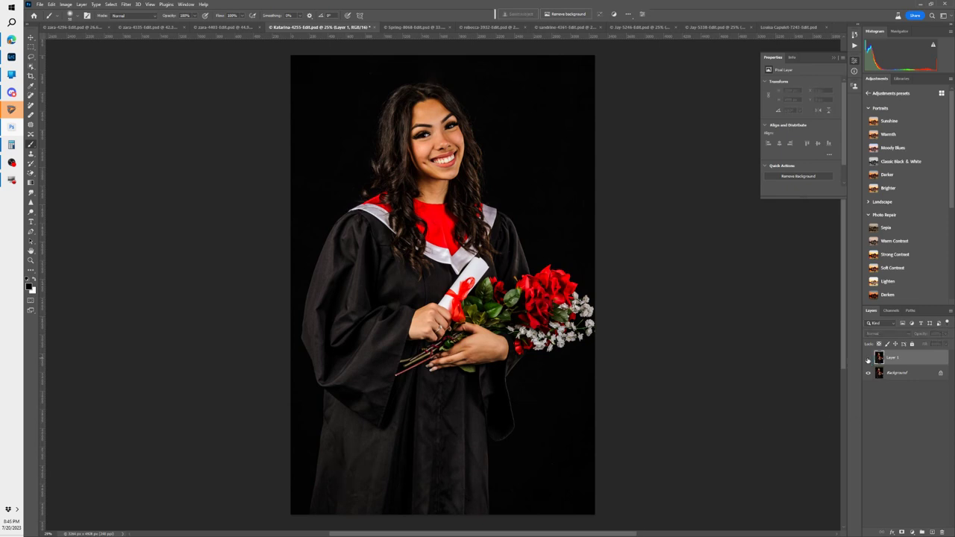
{"action": "scroll", "coordinate": [351, 439], "scroll_direction": "up", "scroll_amount": 5}
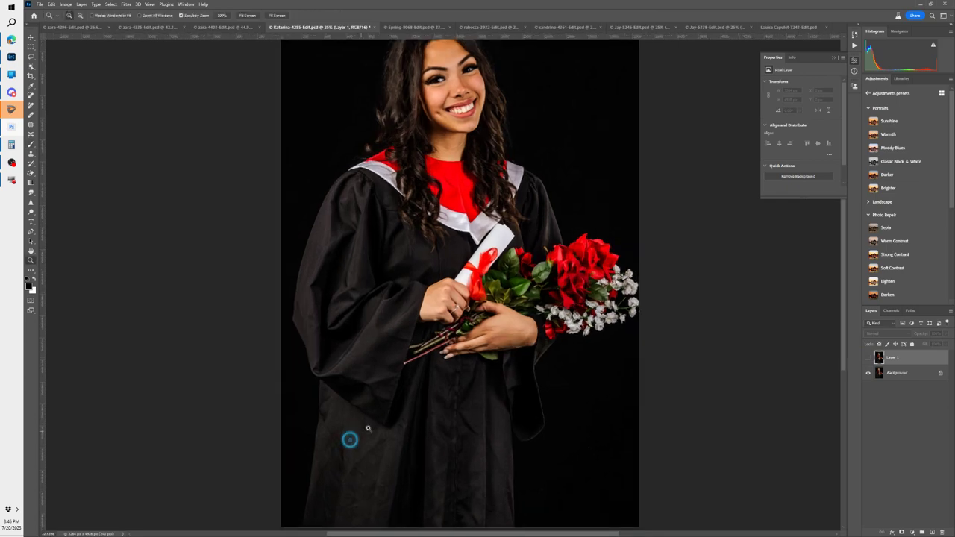
{"action": "left_click_drag", "start_coordinate": [352, 438], "coordinate": [368, 215]}
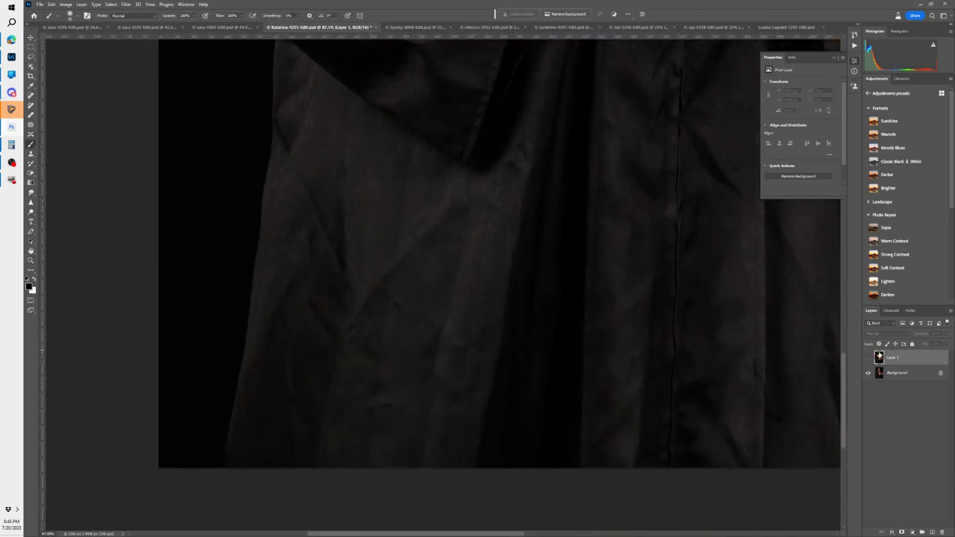
{"action": "left_click", "coordinate": [867, 358]}
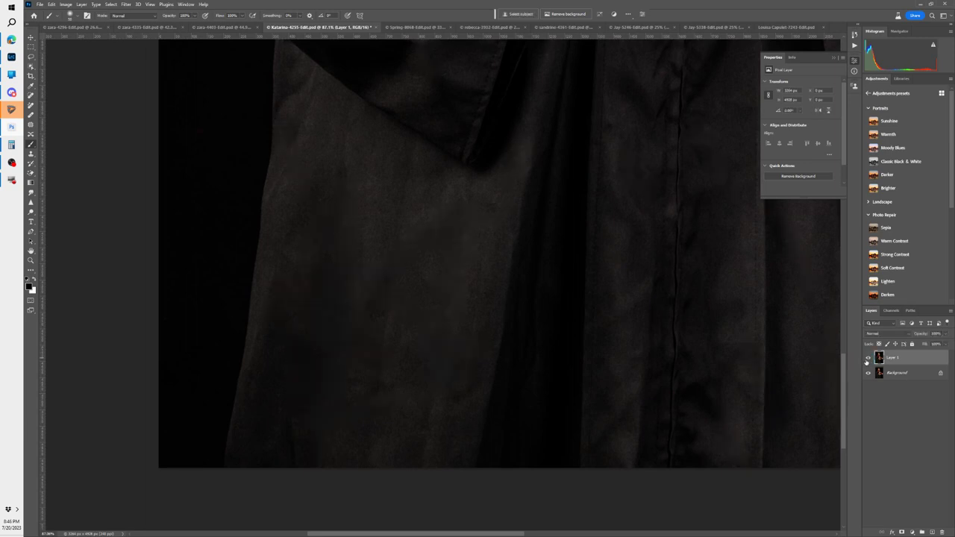
{"action": "left_click", "coordinate": [867, 358]}
{"action": "left_click", "coordinate": [867, 358]}
{"action": "left_click", "coordinate": [867, 358]}
Step: Add a new empty layer directly above the Background, below the hidden Layer 1
{"action": "left_click", "coordinate": [880, 373]}
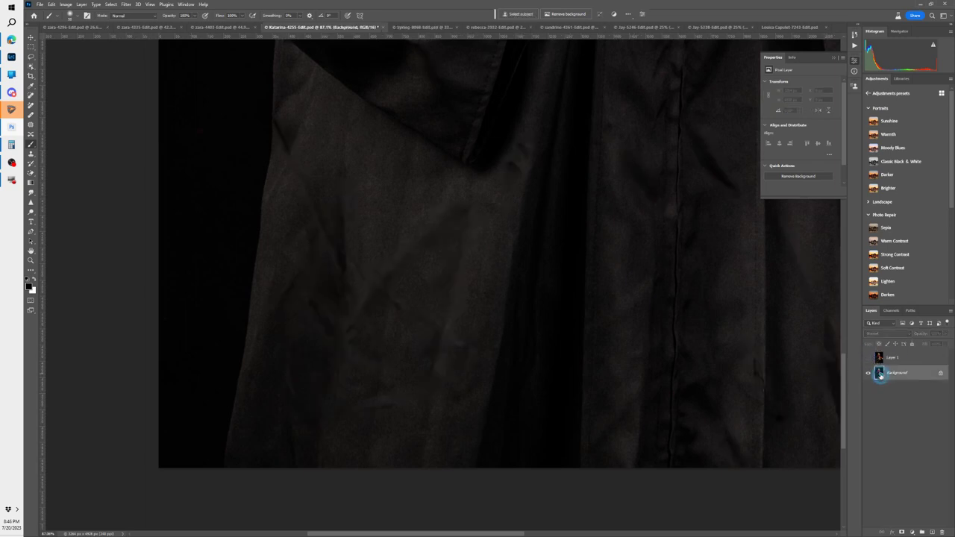
{"action": "key", "text": "ctrl+shift+n"}
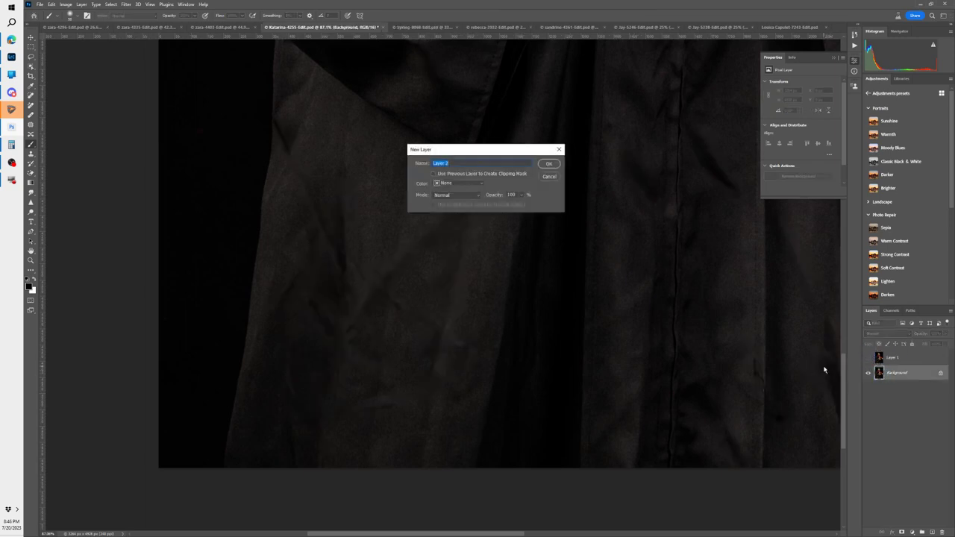
{"action": "key", "text": "Return"}
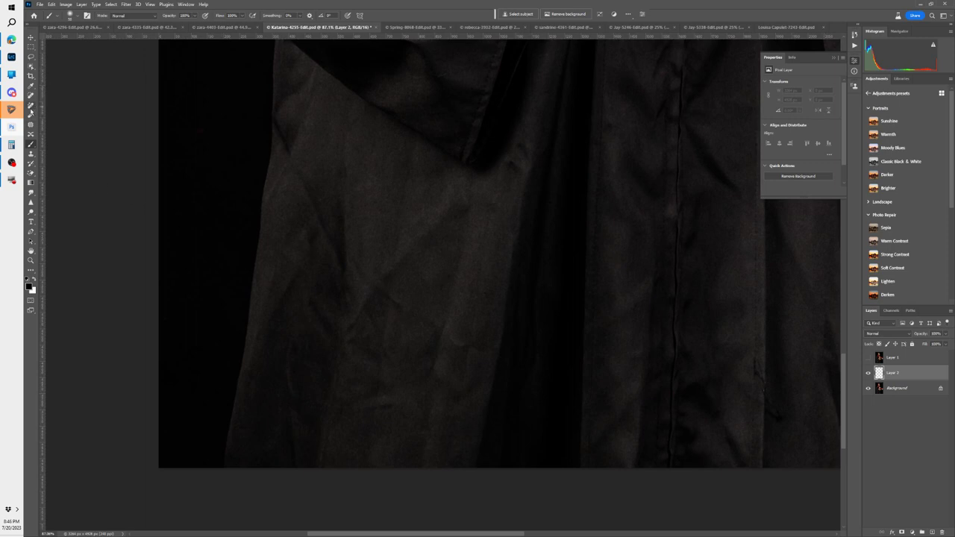
Step: Remove the most visible creases from the lower front of the gown with single Remove tool strokes
{"action": "left_click", "coordinate": [30, 105]}
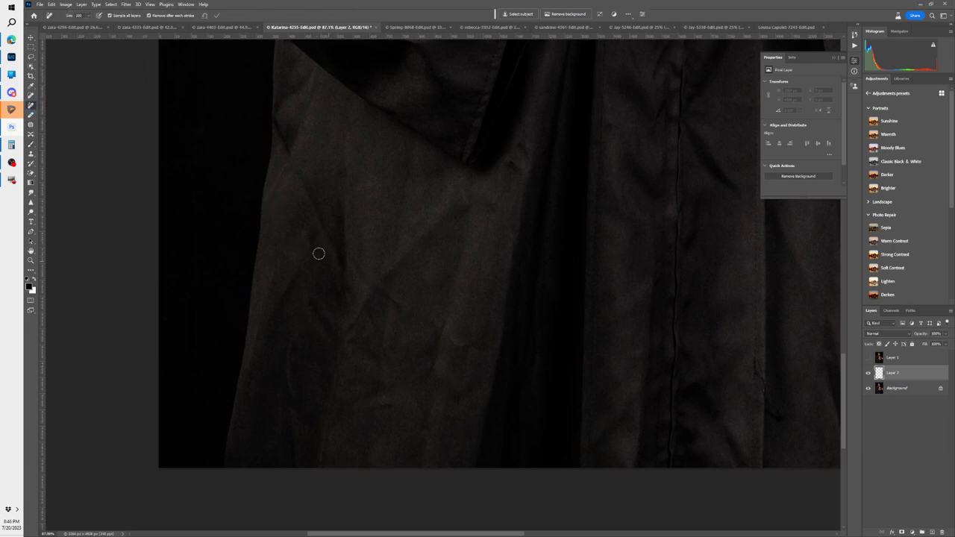
{"action": "mouse_move", "coordinate": [335, 252]}
{"action": "left_mouse_down"}
{"action": "mouse_move", "coordinate": [259, 102]}
{"action": "mouse_move", "coordinate": [268, 114]}
{"action": "left_mouse_up"}
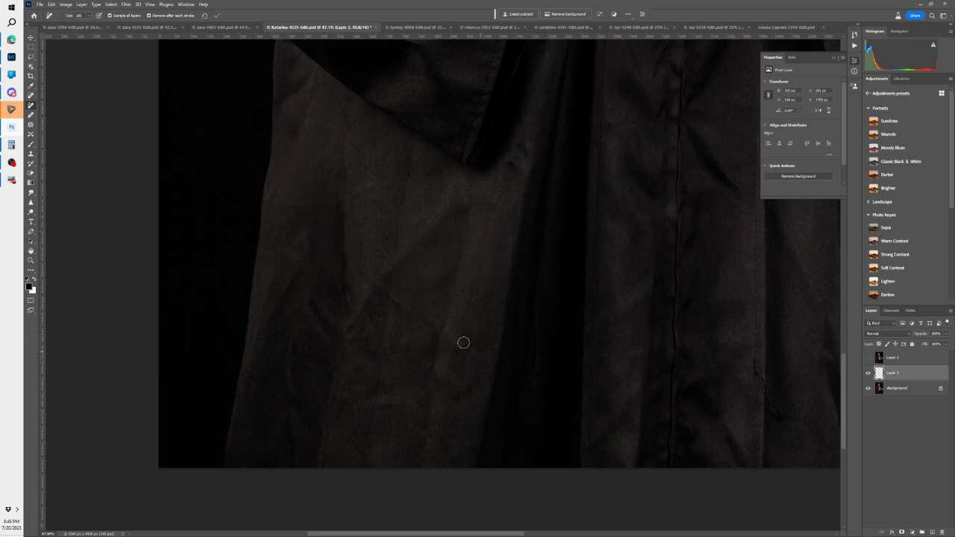
{"action": "left_click_drag", "start_coordinate": [338, 252], "coordinate": [466, 343]}
{"action": "mouse_move", "coordinate": [447, 215]}
{"action": "left_mouse_down"}
{"action": "mouse_move", "coordinate": [348, 303]}
{"action": "mouse_move", "coordinate": [345, 330]}
{"action": "left_mouse_up"}
{"action": "mouse_move", "coordinate": [302, 247]}
{"action": "left_mouse_down"}
{"action": "mouse_move", "coordinate": [290, 247]}
{"action": "mouse_move", "coordinate": [293, 297]}
{"action": "left_mouse_up"}
Step: Turn off removal after each stroke, mark the remaining creases across the gown with a size 60 Remove brush, and remove them together
{"action": "left_click", "coordinate": [149, 16]}
{"action": "left_click_drag", "start_coordinate": [291, 345], "coordinate": [299, 460]}
{"action": "left_click_drag", "start_coordinate": [356, 410], "coordinate": [399, 402]}
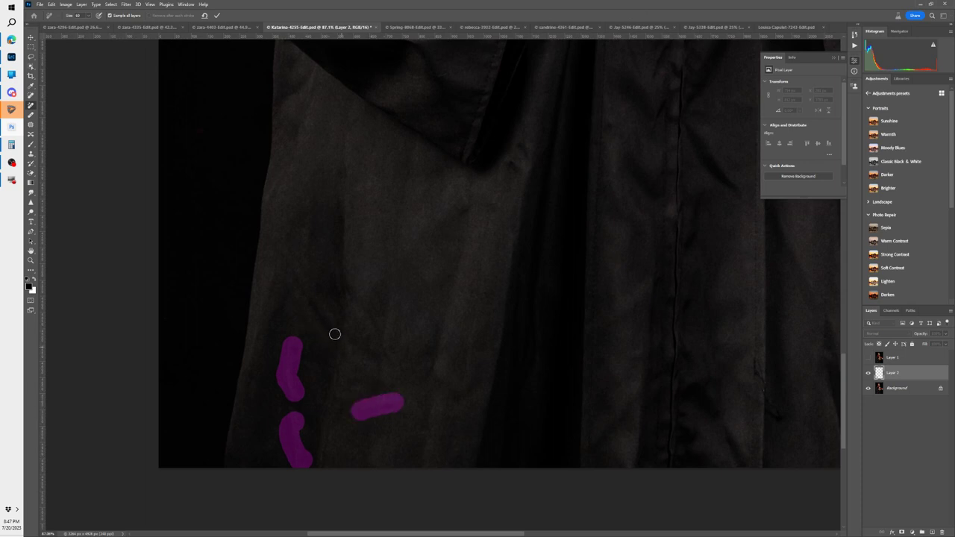
{"action": "mouse_move", "coordinate": [340, 344]}
{"action": "left_mouse_down"}
{"action": "mouse_move", "coordinate": [301, 286]}
{"action": "mouse_move", "coordinate": [360, 314]}
{"action": "left_mouse_up"}
{"action": "left_click_drag", "start_coordinate": [450, 391], "coordinate": [423, 360]}
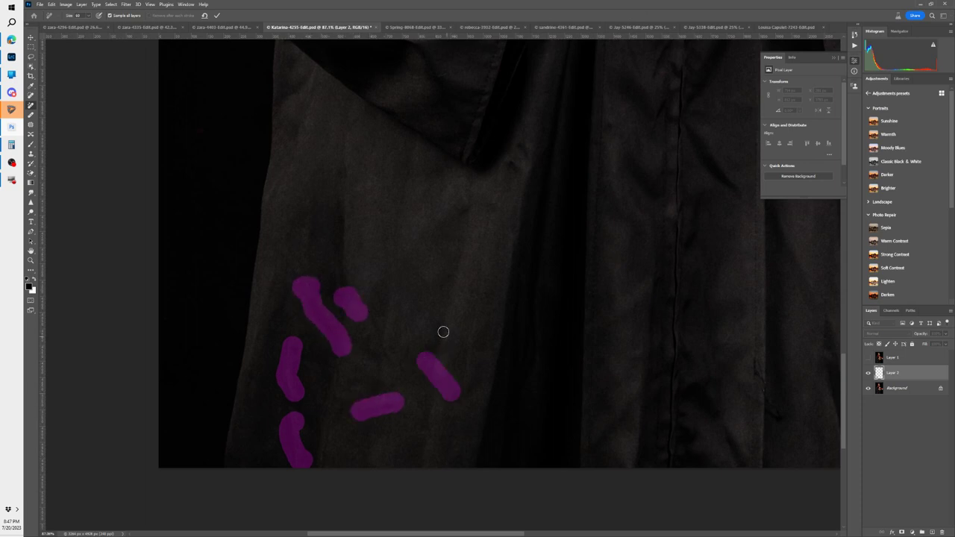
{"action": "left_click_drag", "start_coordinate": [524, 143], "coordinate": [508, 173]}
{"action": "left_click_drag", "start_coordinate": [459, 198], "coordinate": [441, 215]}
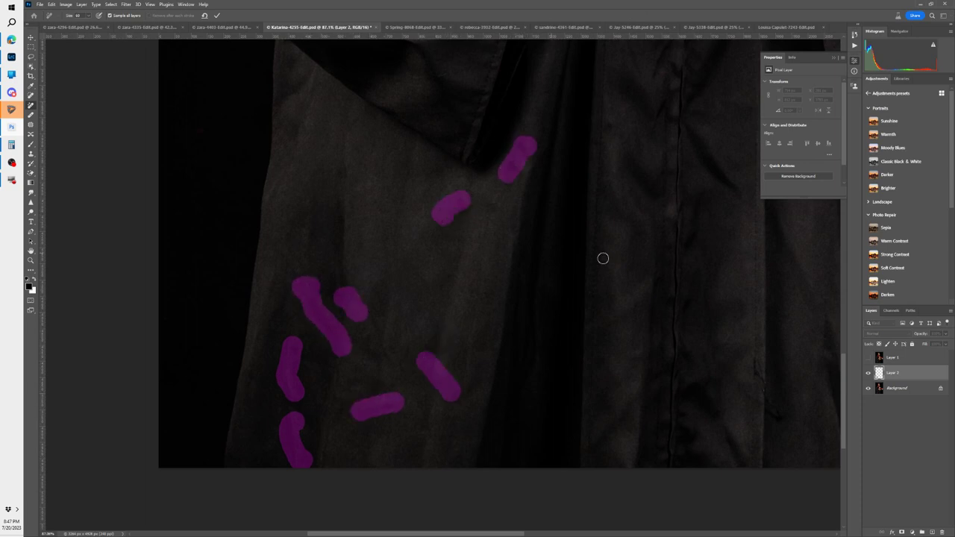
{"action": "left_click_drag", "start_coordinate": [610, 124], "coordinate": [612, 144]}
{"action": "mouse_move", "coordinate": [751, 356]}
{"action": "left_mouse_down"}
{"action": "mouse_move", "coordinate": [751, 391]}
{"action": "mouse_move", "coordinate": [782, 420]}
{"action": "left_mouse_up"}
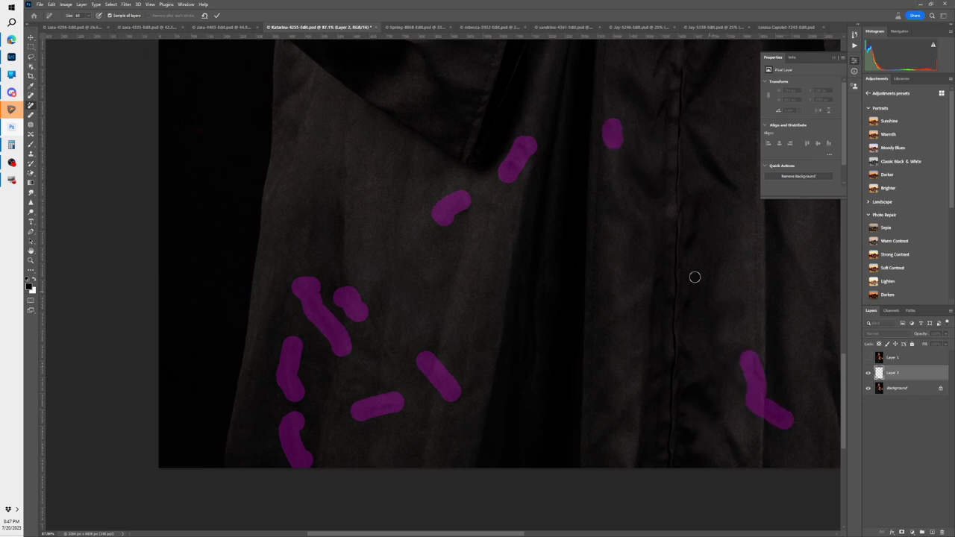
{"action": "key", "text": "h"}
{"action": "left_click_drag", "start_coordinate": [694, 277], "coordinate": [542, 468]}
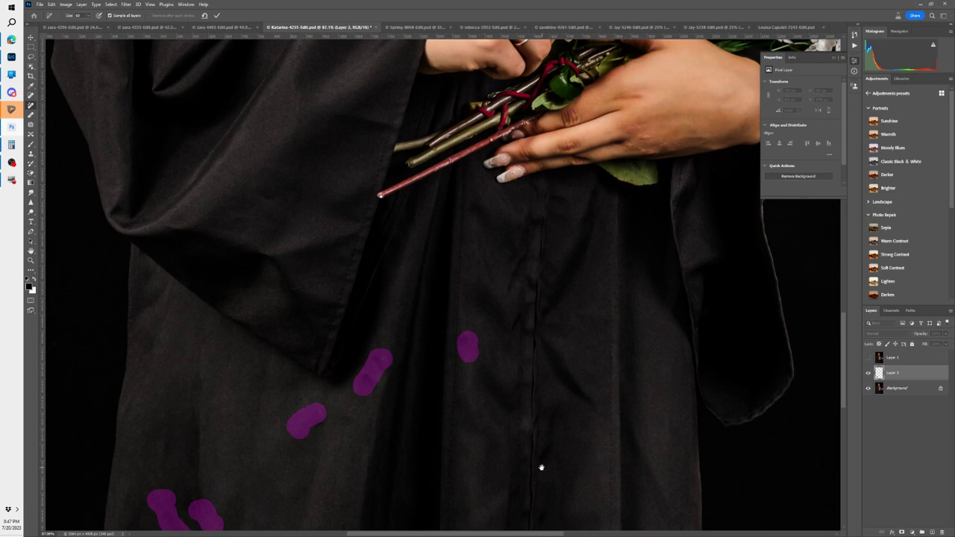
{"action": "left_click_drag", "start_coordinate": [579, 396], "coordinate": [539, 335]}
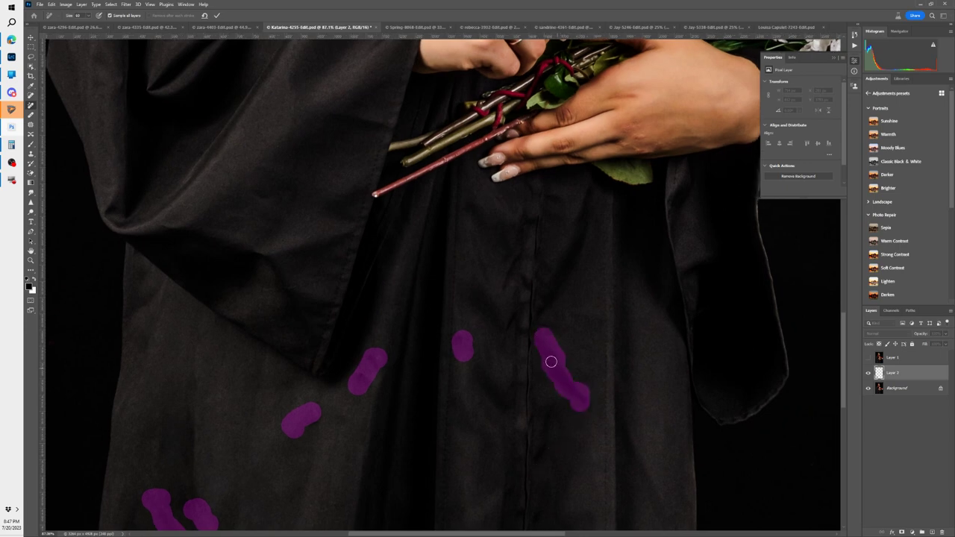
{"action": "left_click", "coordinate": [213, 16]}
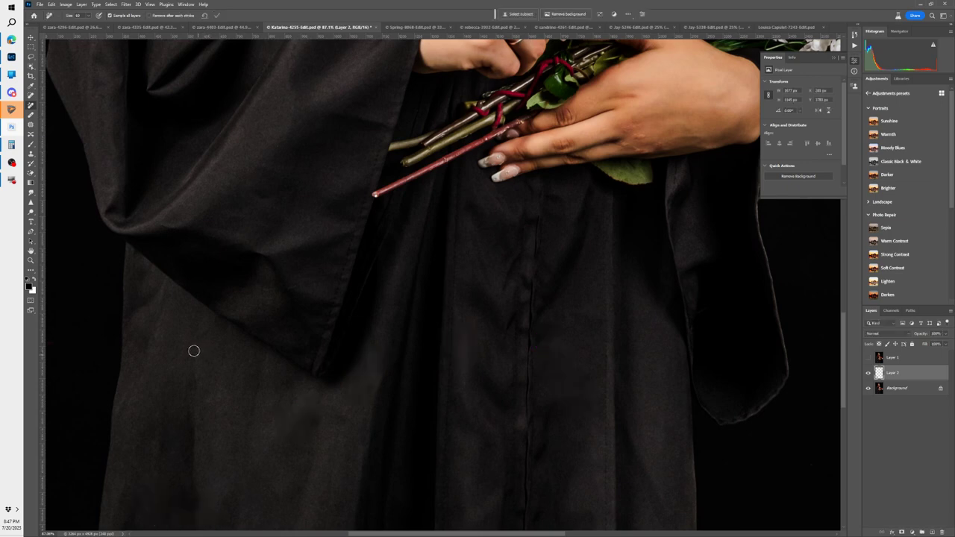
Step: Mark the last faint creases near the gown's lower edge and center front, and remove them in one pass
{"action": "scroll", "coordinate": [229, 402], "scroll_direction": "down", "scroll_amount": 1}
{"action": "mouse_move", "coordinate": [253, 323]}
{"action": "left_mouse_down"}
{"action": "mouse_move", "coordinate": [369, 179]}
{"action": "mouse_move", "coordinate": [324, 219]}
{"action": "mouse_move", "coordinate": [317, 303]}
{"action": "mouse_move", "coordinate": [298, 348]}
{"action": "left_mouse_up"}
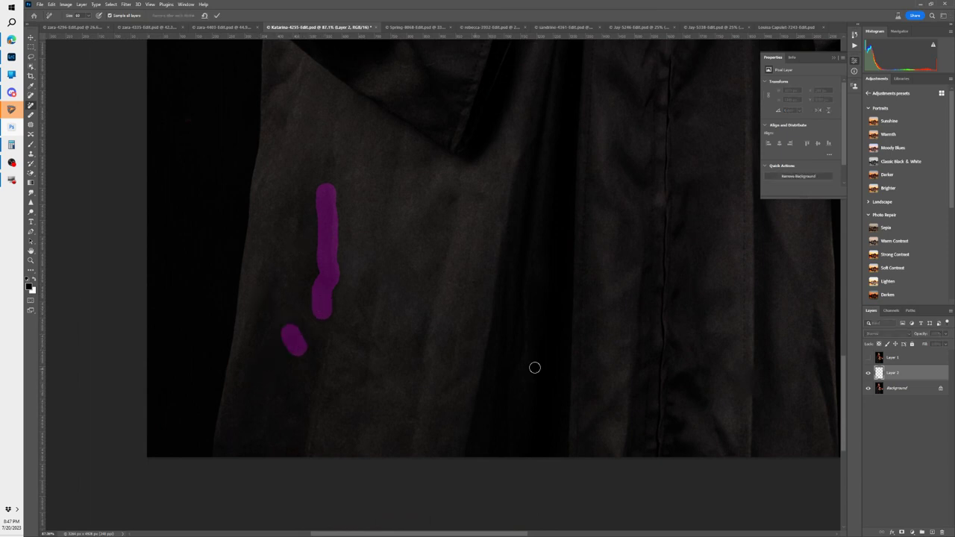
{"action": "left_click_drag", "start_coordinate": [611, 296], "coordinate": [631, 277]}
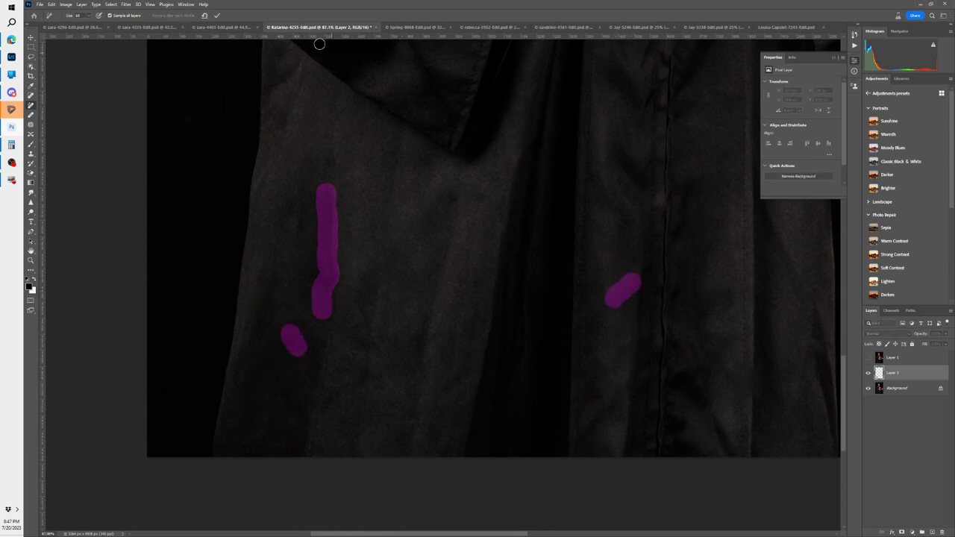
{"action": "left_click", "coordinate": [216, 15]}
{"action": "left_click", "coordinate": [216, 15]}
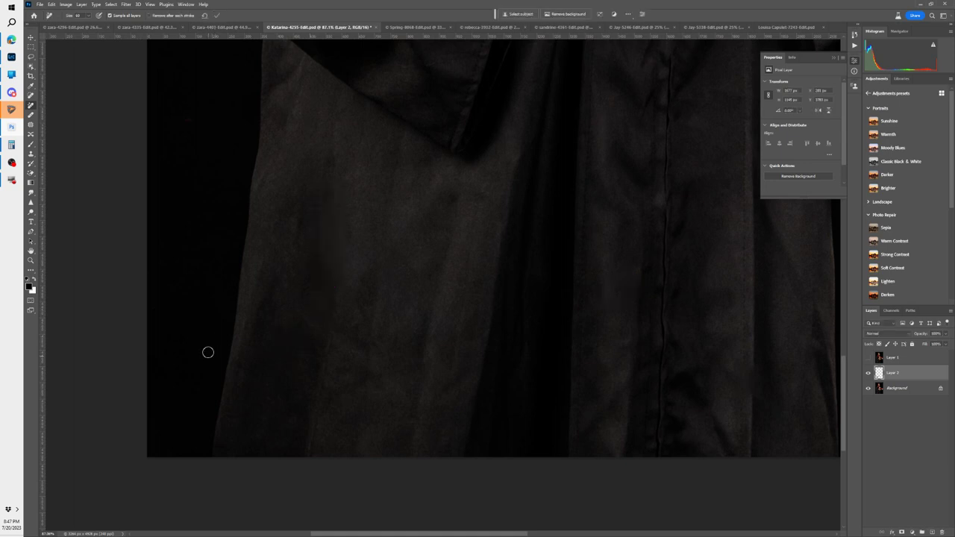
{"action": "key", "text": "ctrl+0"}
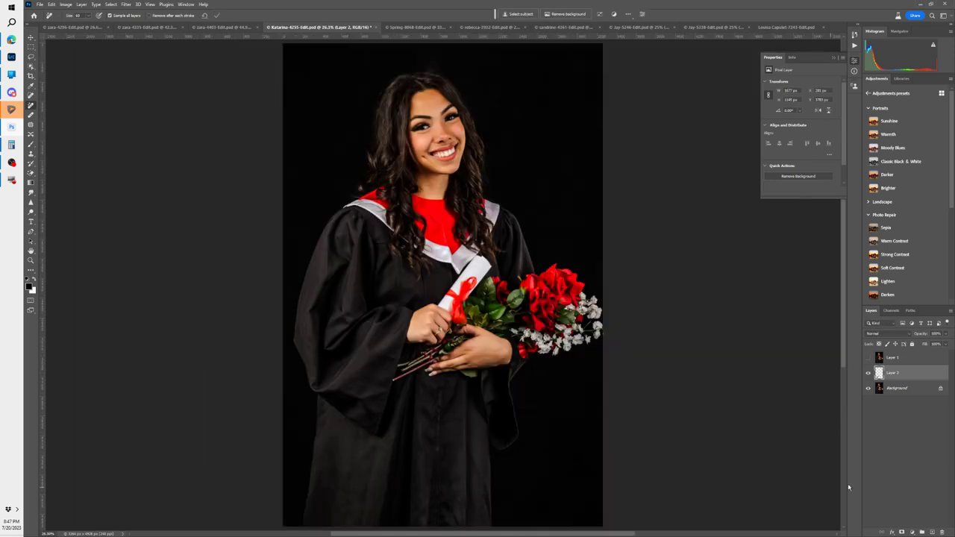
Step: Toggle Layer 2's visibility to compare the graduation portrait with and without the retouching
{"action": "left_click", "coordinate": [869, 374]}
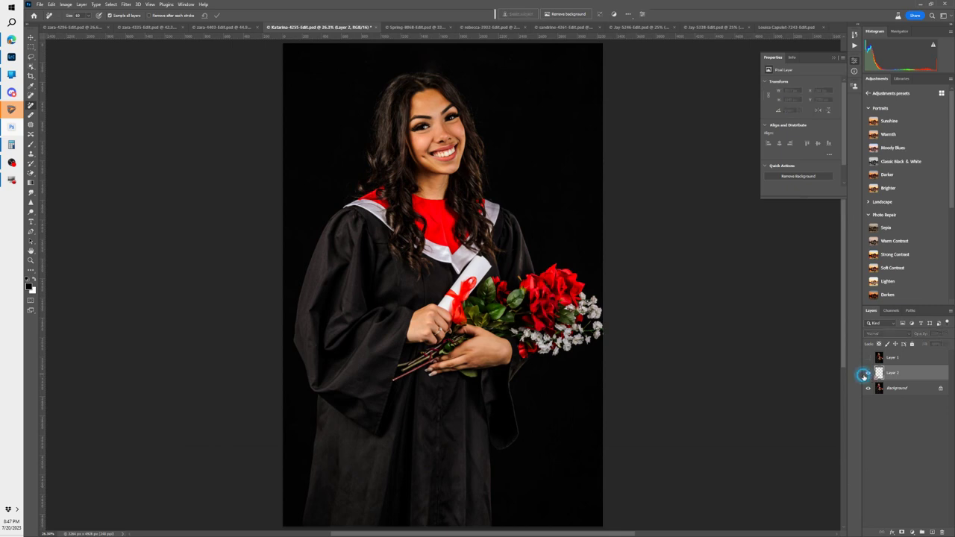
{"action": "left_click", "coordinate": [870, 375]}
{"action": "left_click", "coordinate": [868, 375]}
{"action": "left_click", "coordinate": [868, 375]}
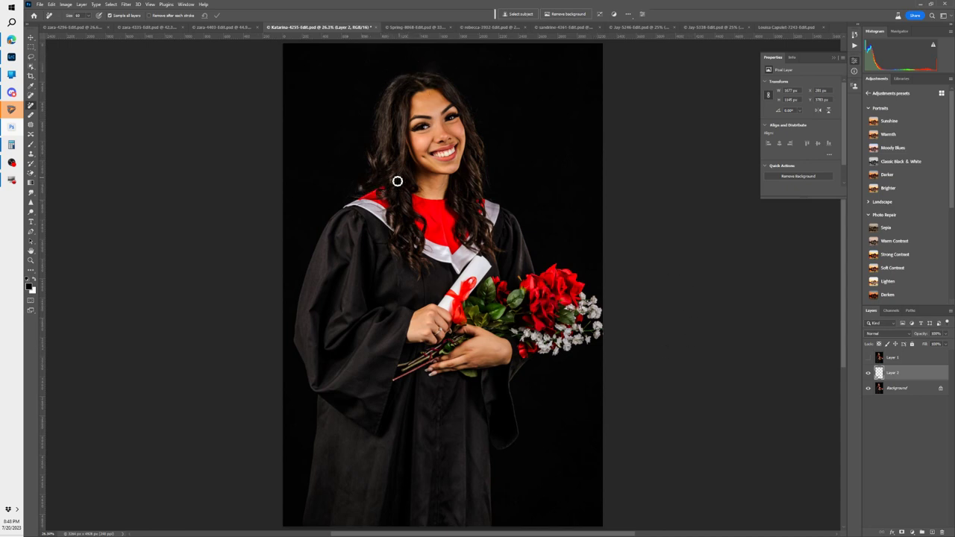
Step: Switch to the Spring seaside photo, hide Layer 2, Generative Layer 1 and Layer 1, and select the Background layer
{"action": "left_click", "coordinate": [416, 27]}
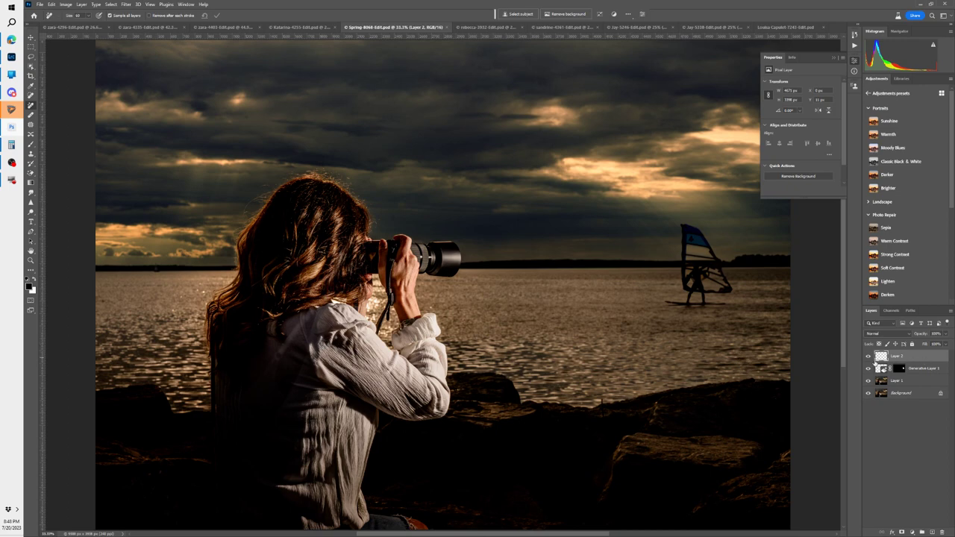
{"action": "left_click_drag", "start_coordinate": [868, 358], "coordinate": [867, 380]}
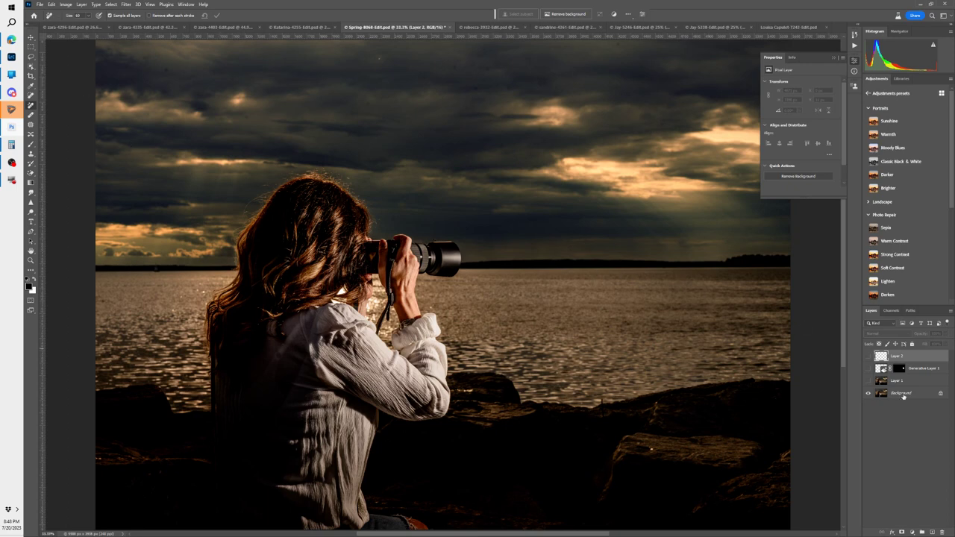
{"action": "left_click", "coordinate": [899, 392]}
{"action": "key", "text": "ctrl+shift+n"}
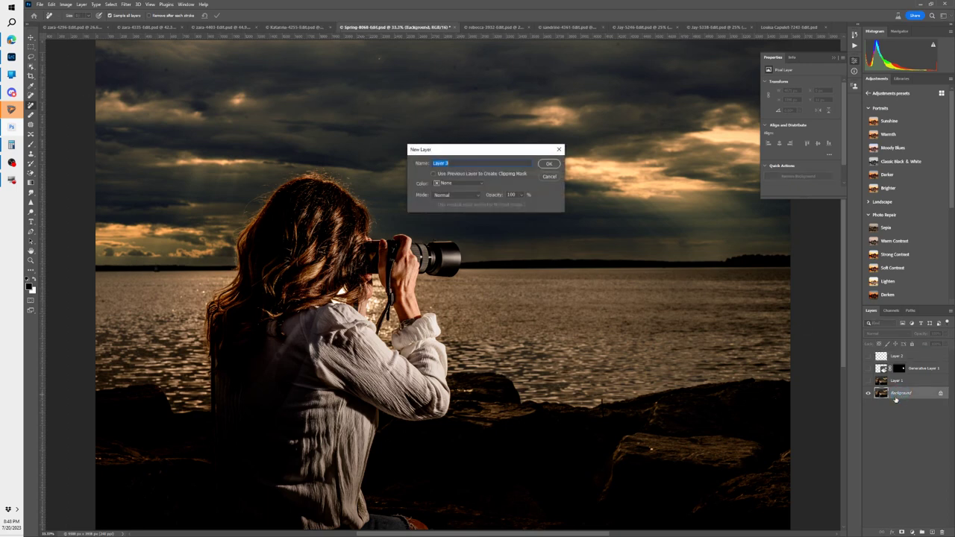
{"action": "key", "text": "Escape"}
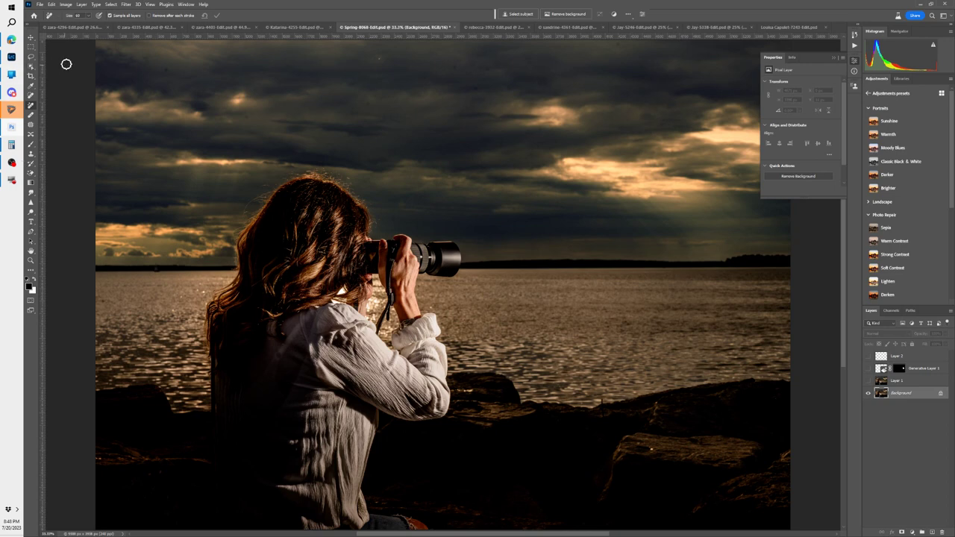
Step: Lasso a large area of water and sky in front of the camera lens and Generative Fill it with the prompt "sail boat"
{"action": "left_click", "coordinate": [31, 56]}
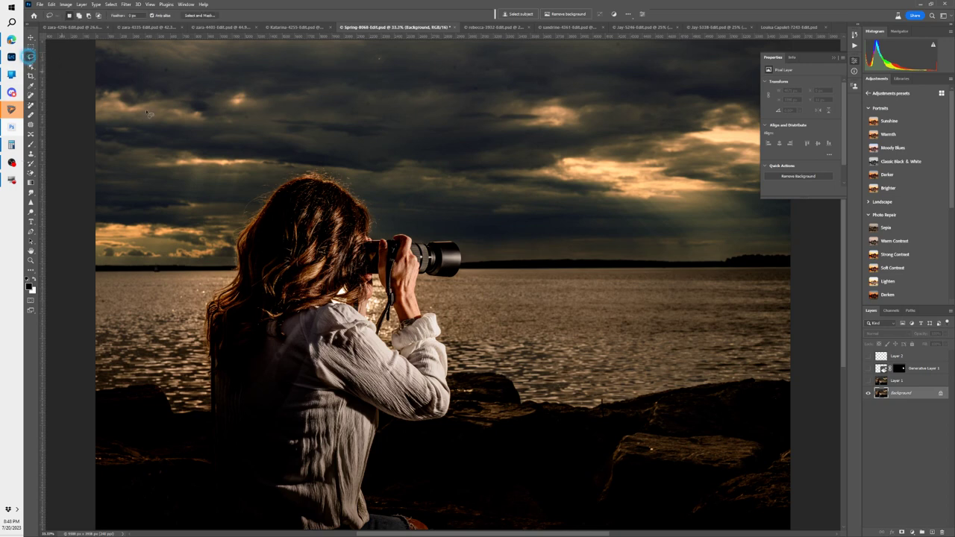
{"action": "mouse_move", "coordinate": [578, 302]}
{"action": "left_mouse_down"}
{"action": "mouse_move", "coordinate": [639, 338]}
{"action": "mouse_move", "coordinate": [705, 344]}
{"action": "mouse_move", "coordinate": [725, 303]}
{"action": "mouse_move", "coordinate": [727, 265]}
{"action": "mouse_move", "coordinate": [663, 199]}
{"action": "mouse_move", "coordinate": [596, 221]}
{"action": "mouse_move", "coordinate": [572, 260]}
{"action": "mouse_move", "coordinate": [565, 321]}
{"action": "left_mouse_up"}
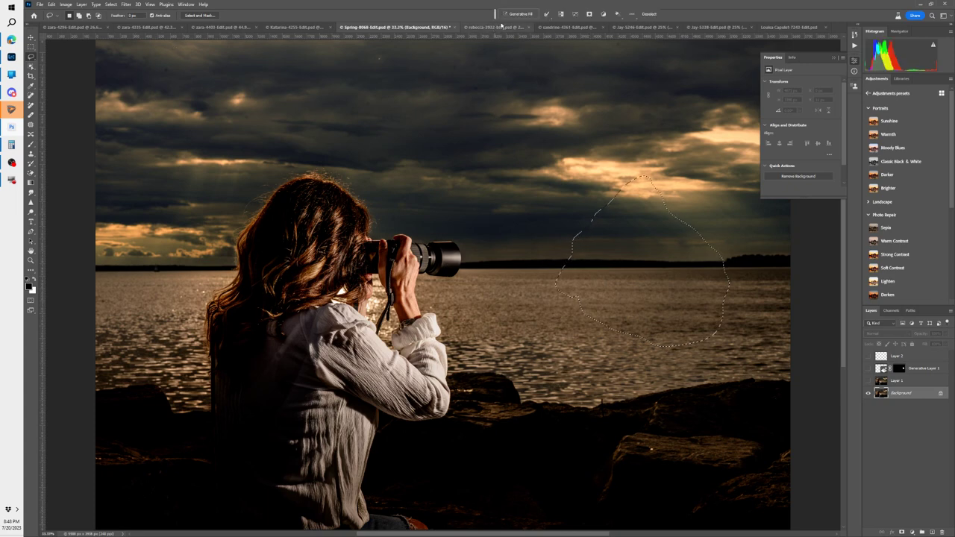
{"action": "left_click", "coordinate": [519, 13]}
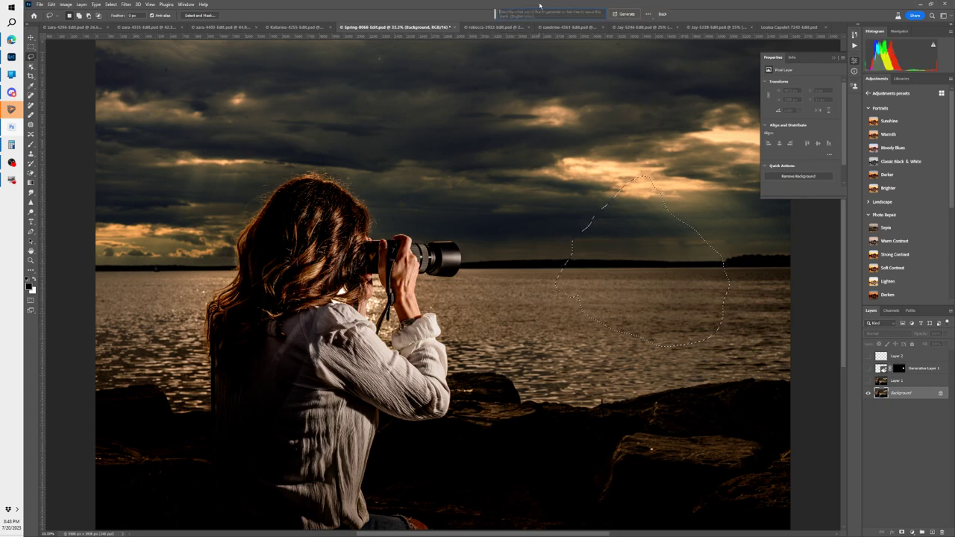
{"action": "type", "text": "sa"}
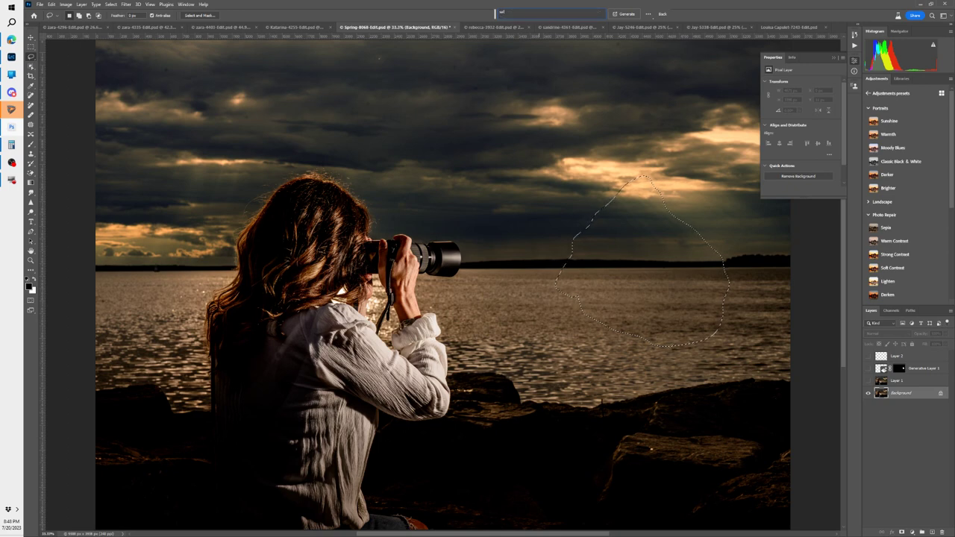
{"action": "type", "text": "il boat"}
{"action": "key", "text": "Return"}
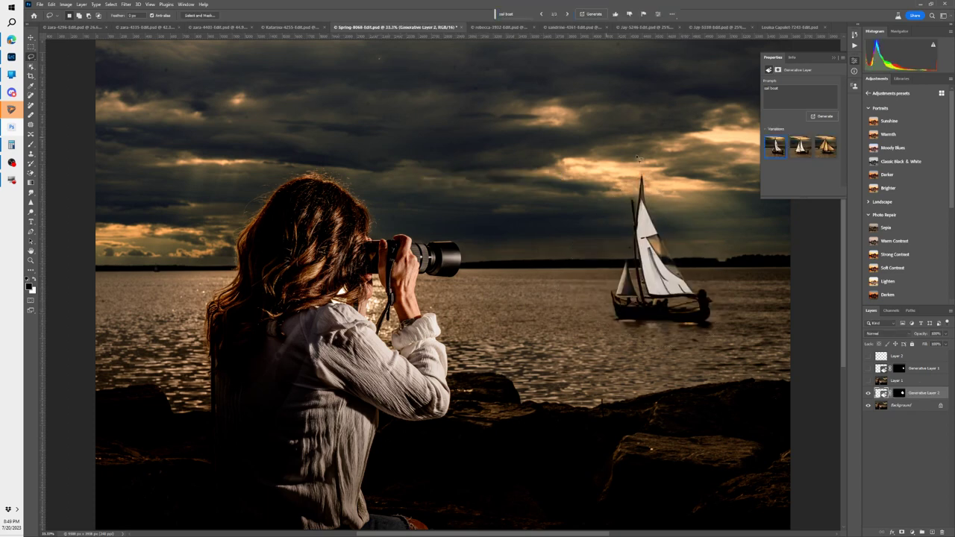
Step: Compare the three generated sailboat variations and choose the third one with the tan sails
{"action": "left_click", "coordinate": [801, 148]}
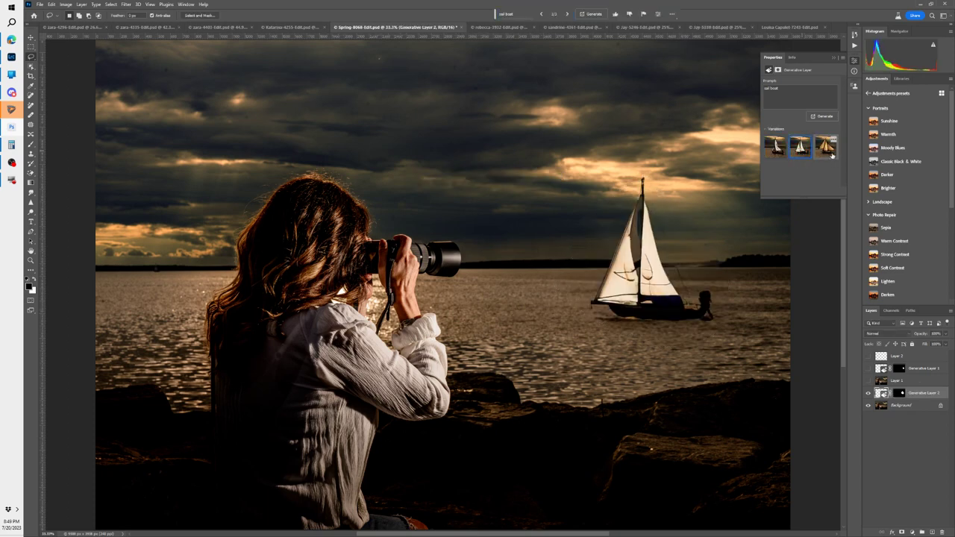
{"action": "left_click", "coordinate": [824, 149]}
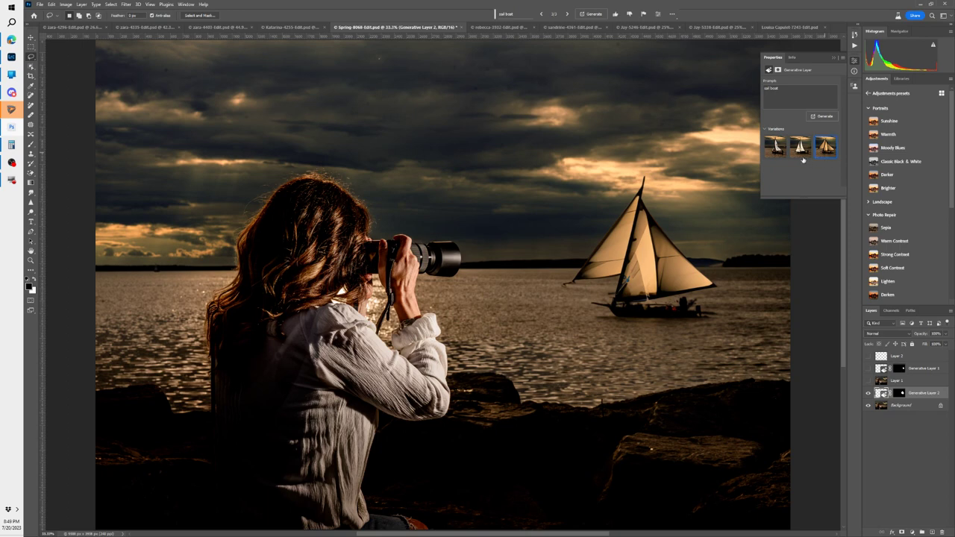
{"action": "left_click", "coordinate": [802, 154]}
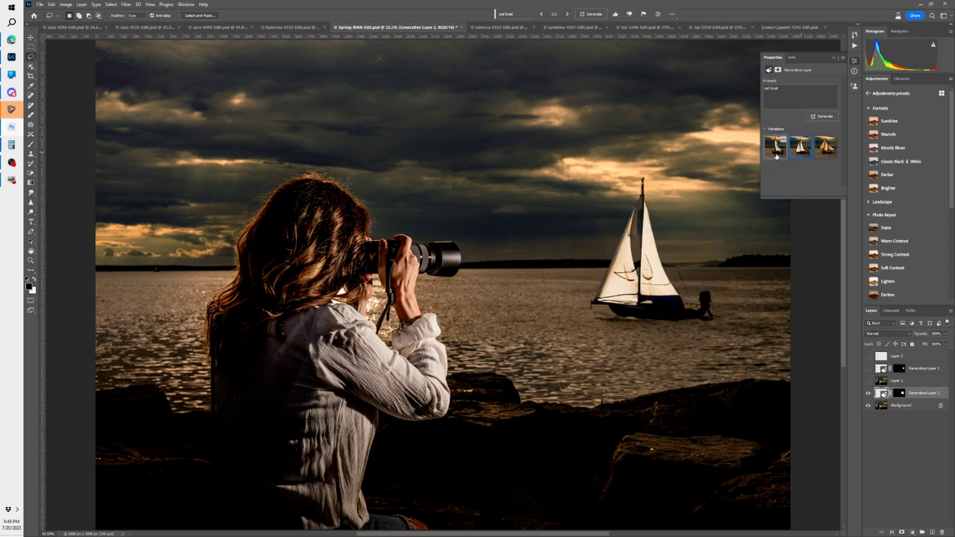
{"action": "left_click", "coordinate": [776, 153]}
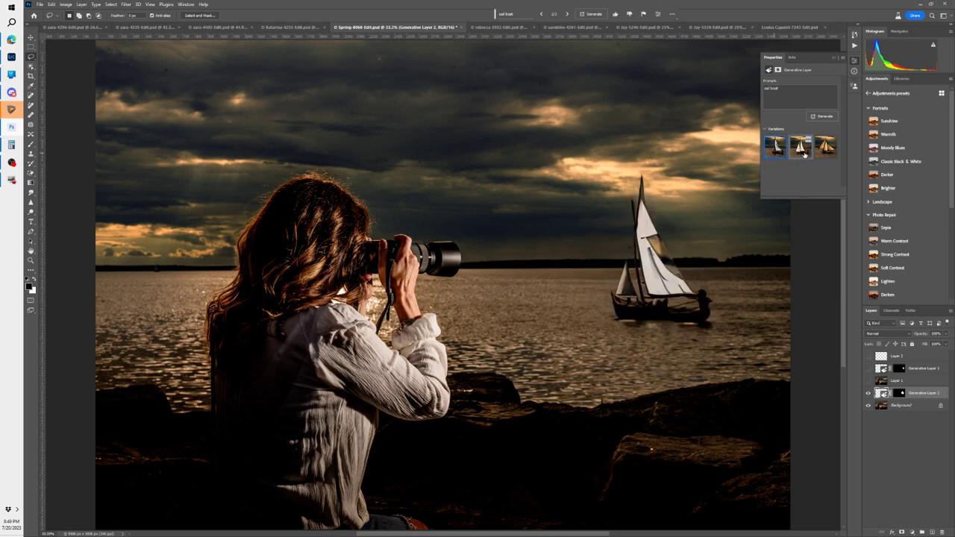
{"action": "left_click", "coordinate": [802, 153]}
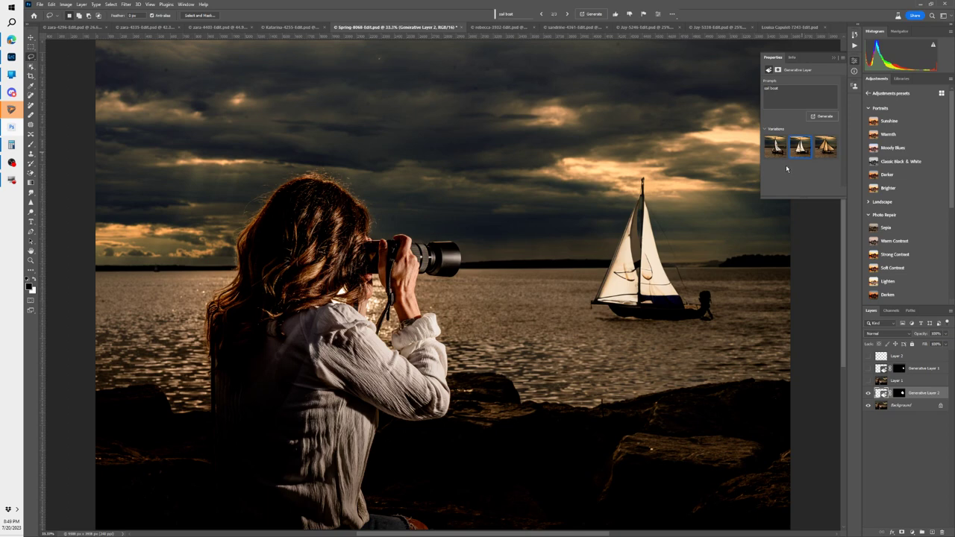
{"action": "left_click", "coordinate": [827, 153]}
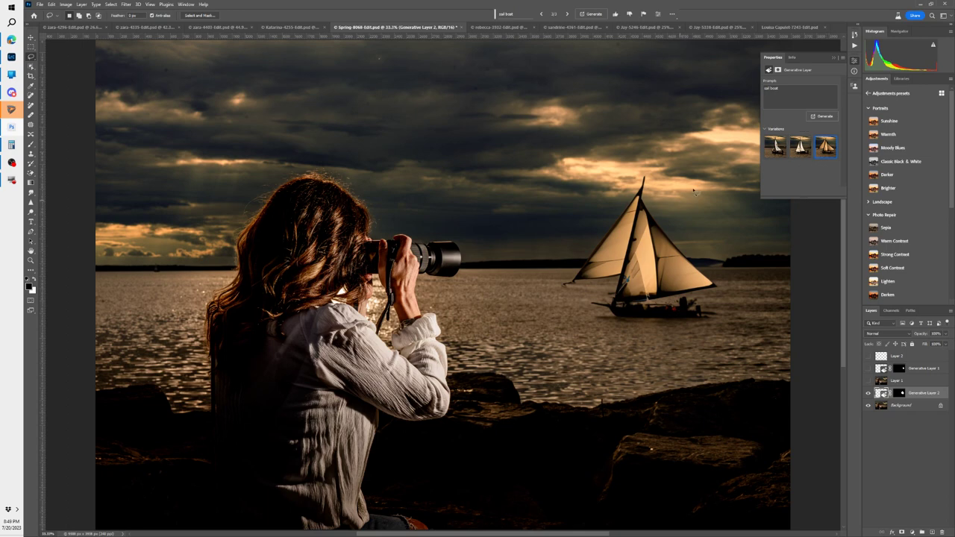
Step: Try to resize the generated sailboat layer with Free Transform
{"action": "key", "text": "ctrl+t"}
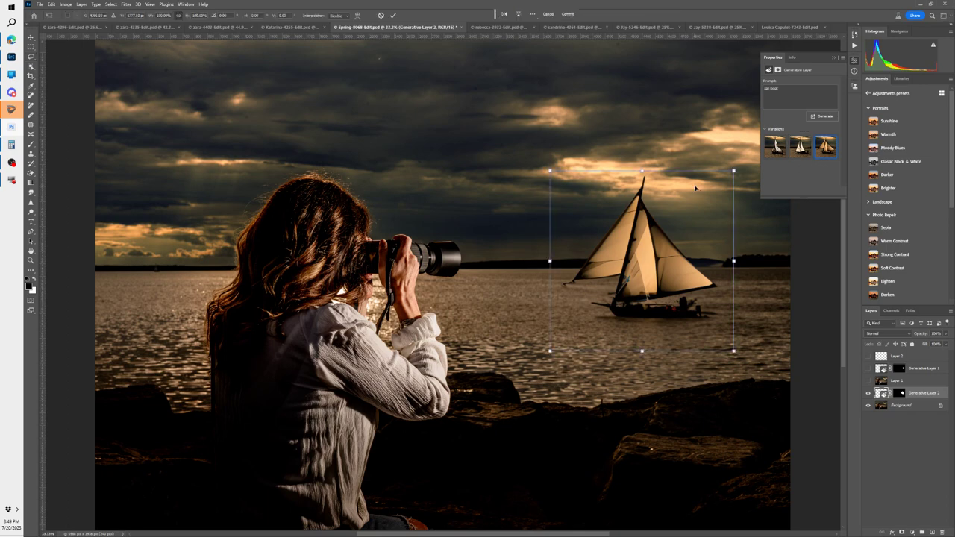
{"action": "mouse_move", "coordinate": [734, 350]}
{"action": "left_mouse_down"}
{"action": "mouse_move", "coordinate": [695, 311]}
{"action": "mouse_move", "coordinate": [753, 360]}
{"action": "mouse_move", "coordinate": [707, 312]}
{"action": "mouse_move", "coordinate": [735, 332]}
{"action": "mouse_move", "coordinate": [720, 325]}
{"action": "mouse_move", "coordinate": [730, 348]}
{"action": "left_mouse_up"}
{"action": "left_click", "coordinate": [392, 15]}
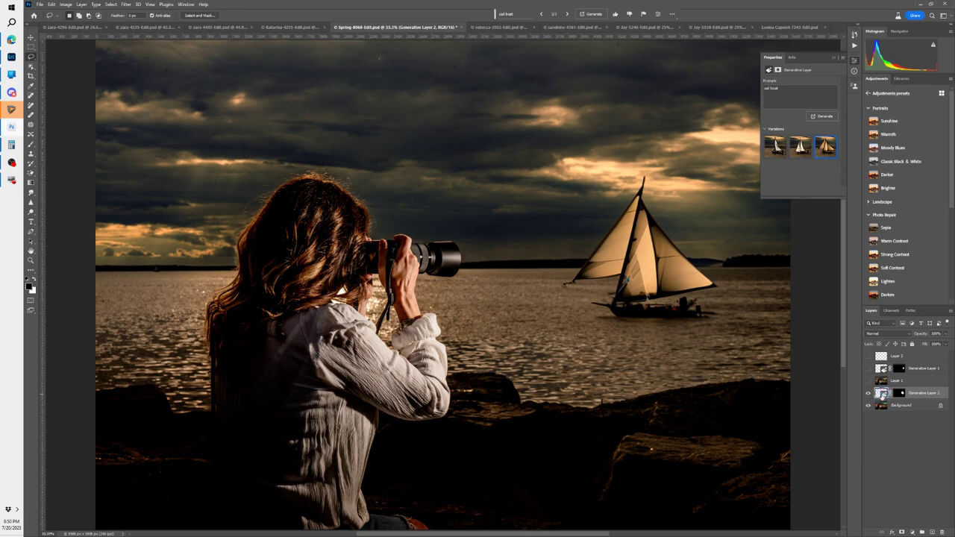
Step: Stamp the visible layers into a new layer and mask it to the sailboat using the Object Selection tool
{"action": "key", "text": "ctrl+shift+alt+e"}
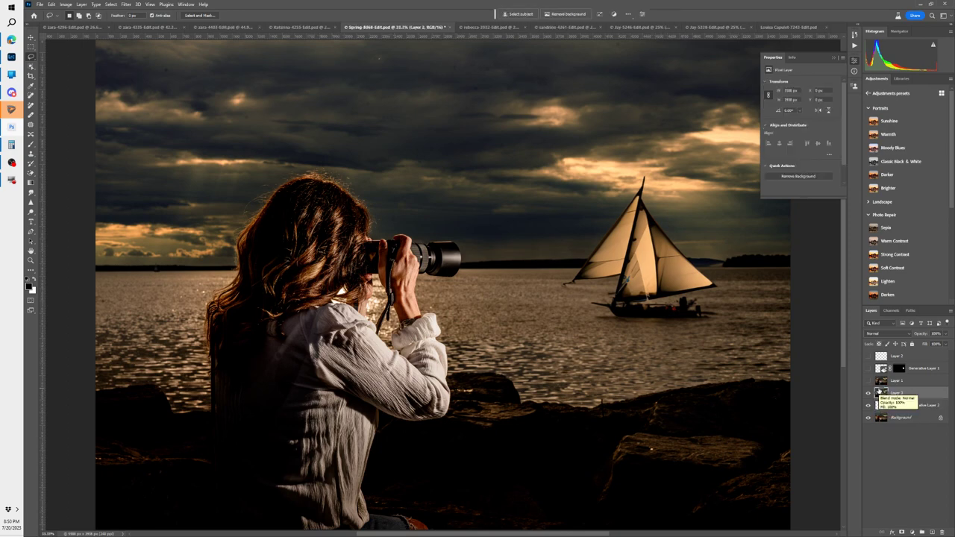
{"action": "left_click", "coordinate": [31, 76]}
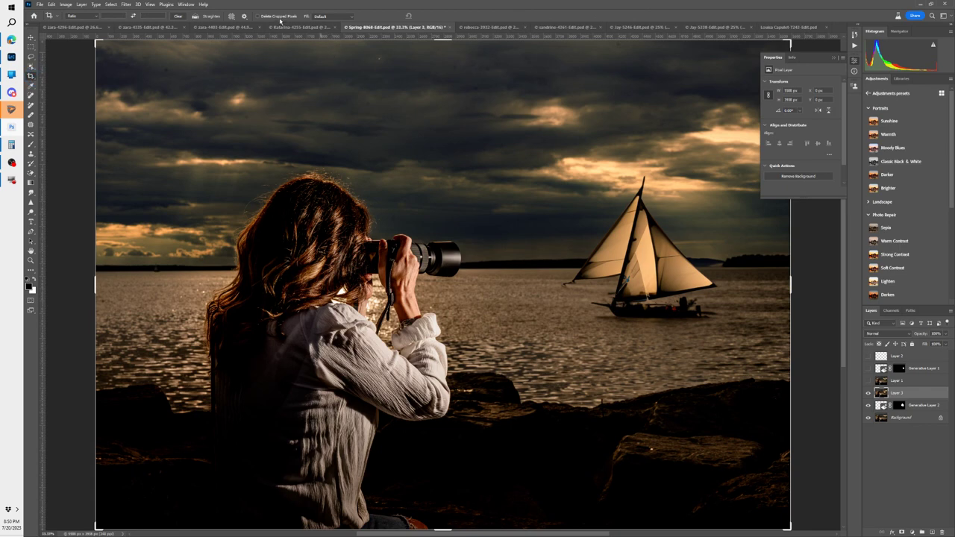
{"action": "left_click", "coordinate": [31, 67]}
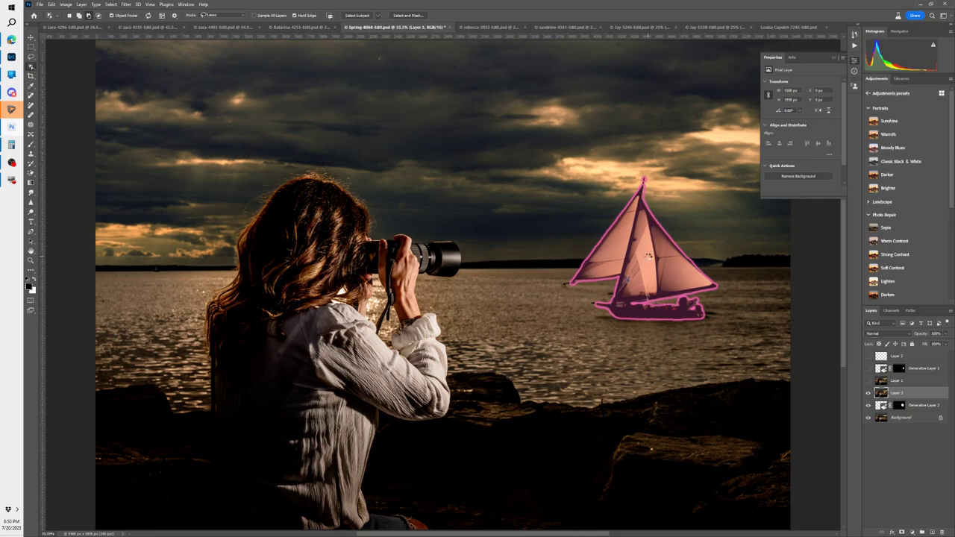
{"action": "left_click", "coordinate": [648, 258]}
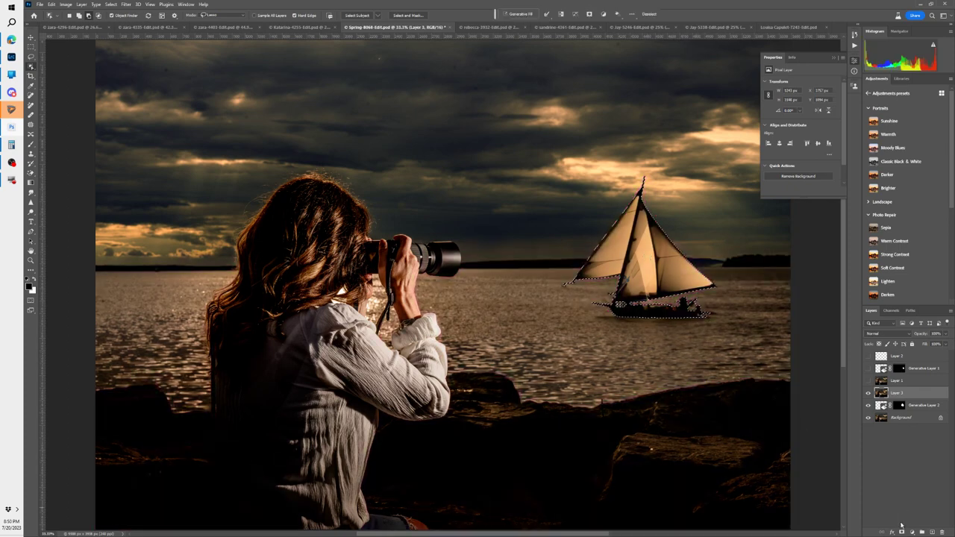
{"action": "left_click", "coordinate": [902, 532]}
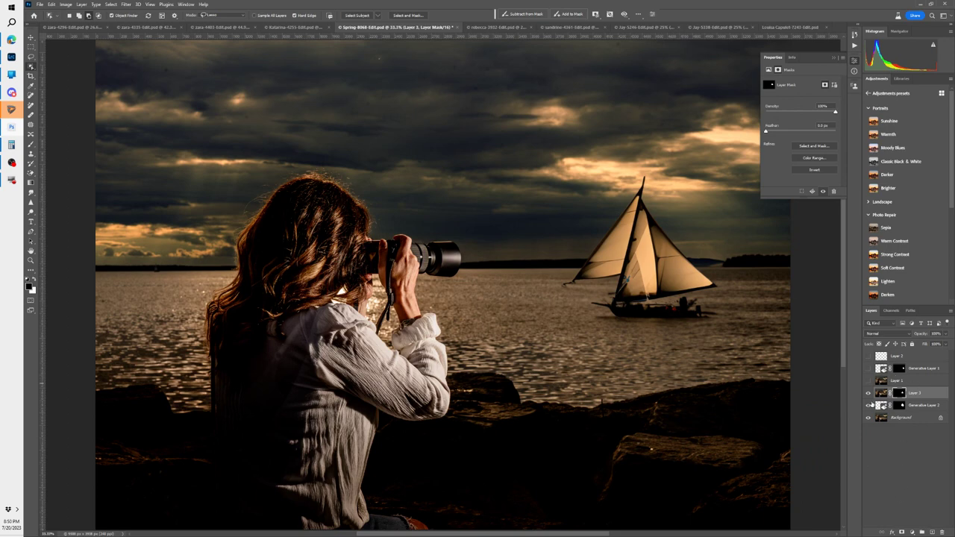
Step: Hide Generative Layer 2, leaving only the masked sailboat layer and the Background visible
{"action": "left_click_drag", "start_coordinate": [867, 405], "coordinate": [872, 427]}
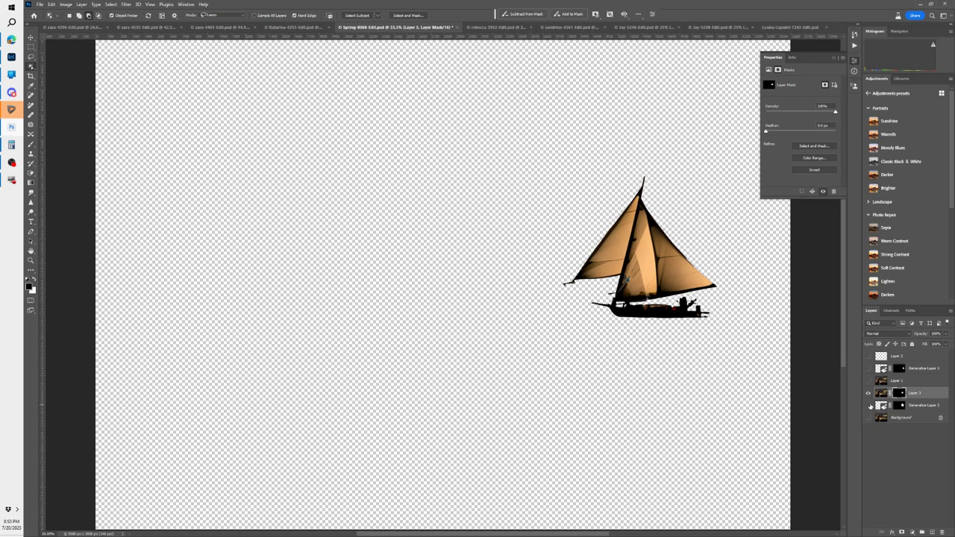
{"action": "left_click", "coordinate": [869, 417]}
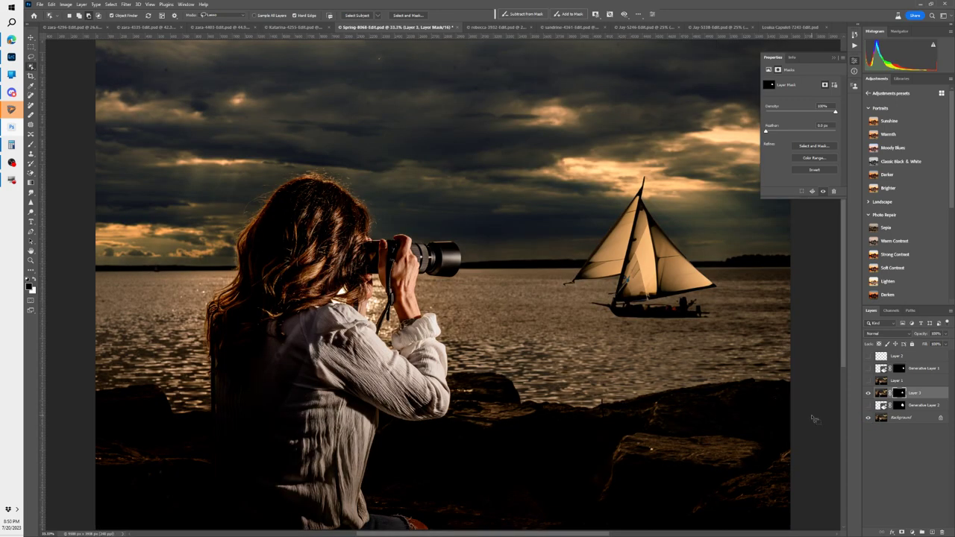
{"action": "key", "text": "ctrl+t"}
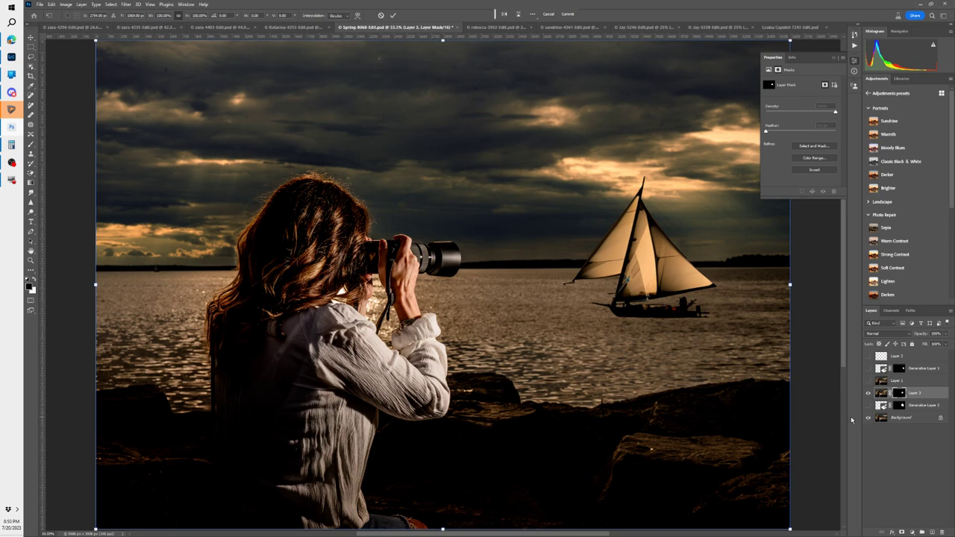
{"action": "key", "text": "Return"}
{"action": "left_click", "coordinate": [881, 393]}
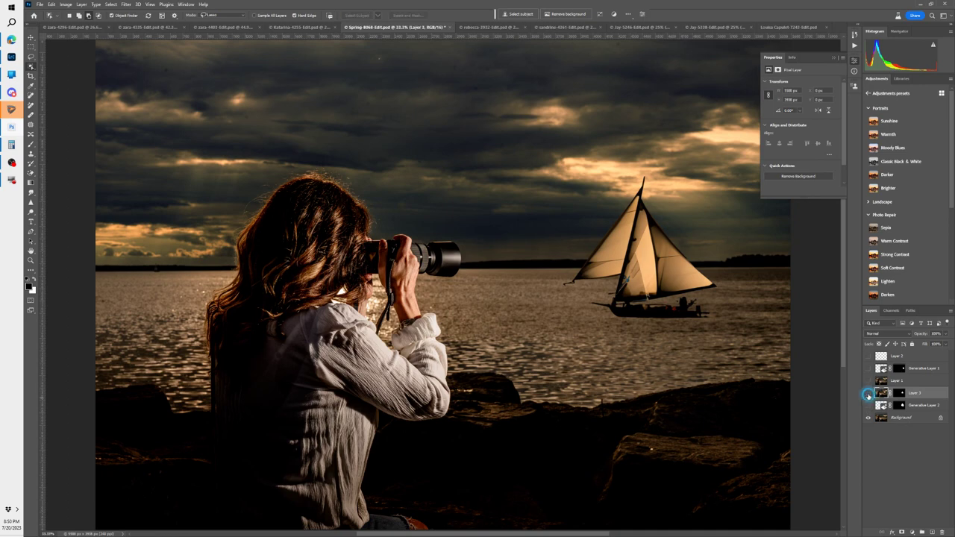
{"action": "left_click", "coordinate": [867, 394]}
{"action": "left_click", "coordinate": [867, 394]}
{"action": "key", "text": "ctrl+t"}
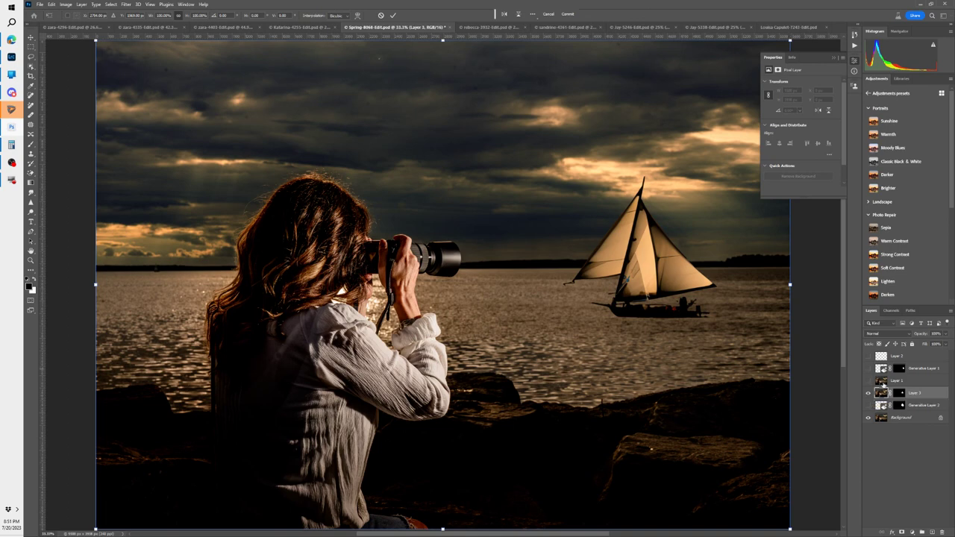
{"action": "key", "text": "Escape"}
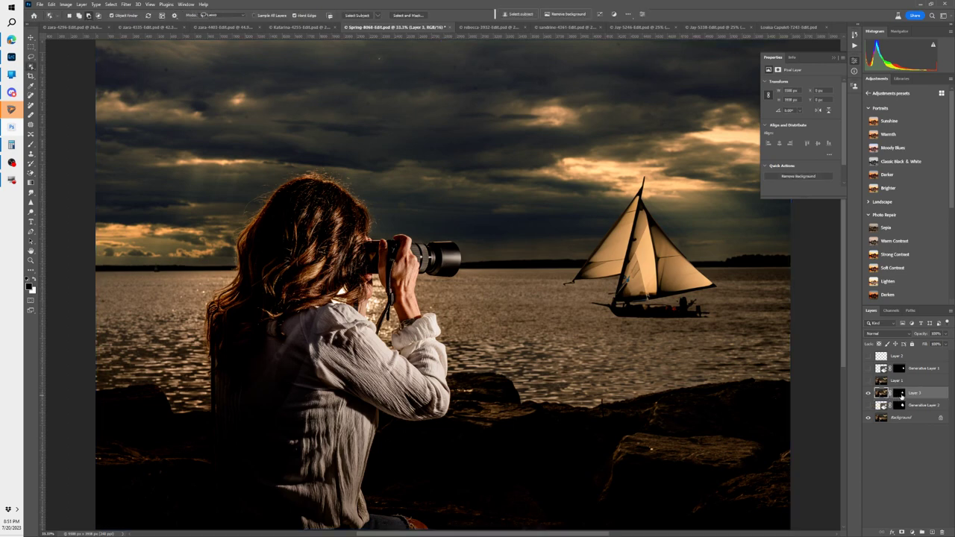
Step: Apply the layer mask on Layer 3 so the layer contains only the sailboat's pixels
{"action": "left_click", "coordinate": [899, 394]}
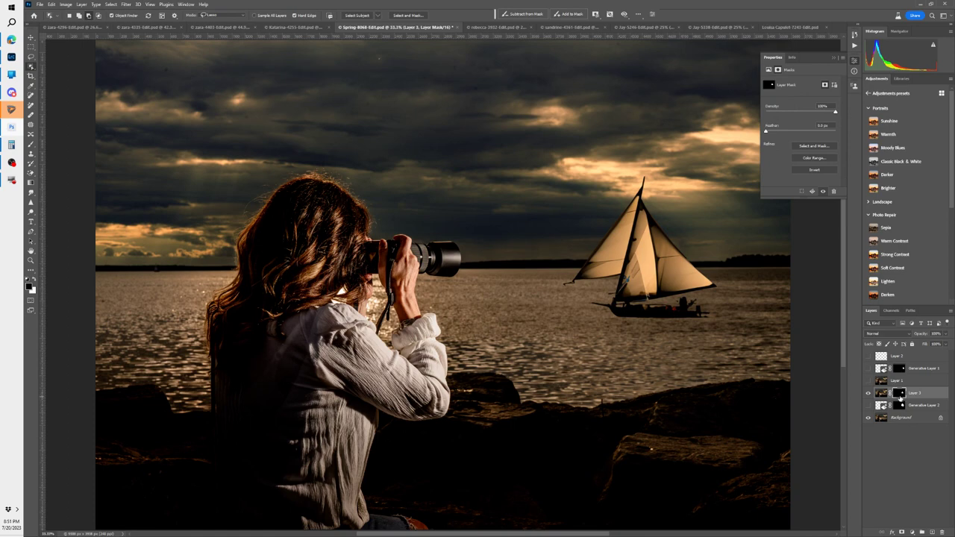
{"action": "left_click", "coordinate": [900, 396], "text": "alt"}
{"action": "right_click", "coordinate": [900, 393]}
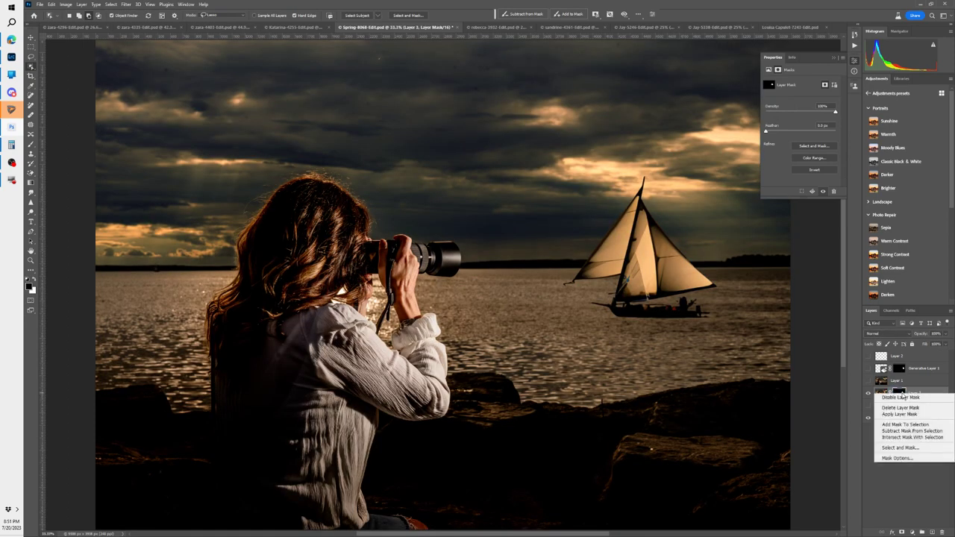
{"action": "left_click", "coordinate": [909, 408]}
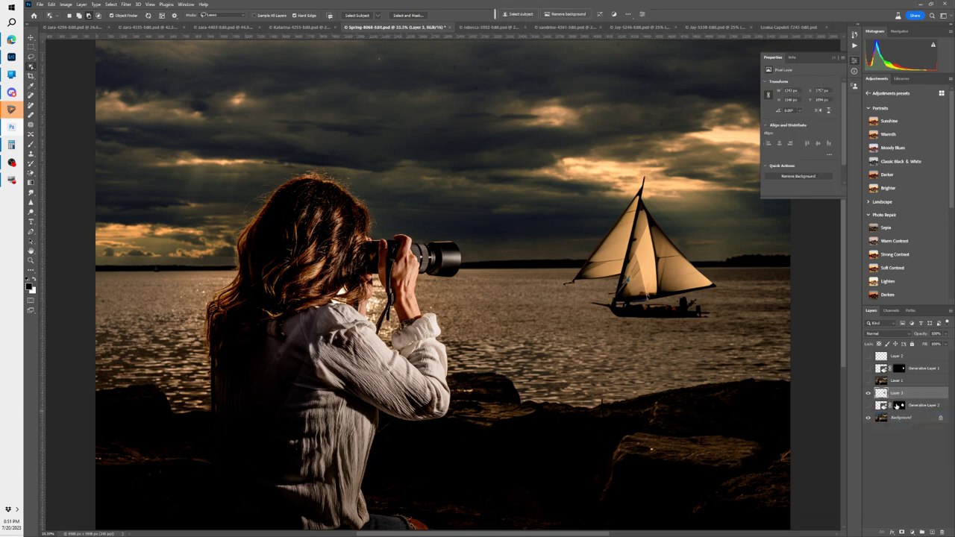
Step: Try to scale the sailboat on Layer 3 down with Free Transform
{"action": "key", "text": "ctrl+t"}
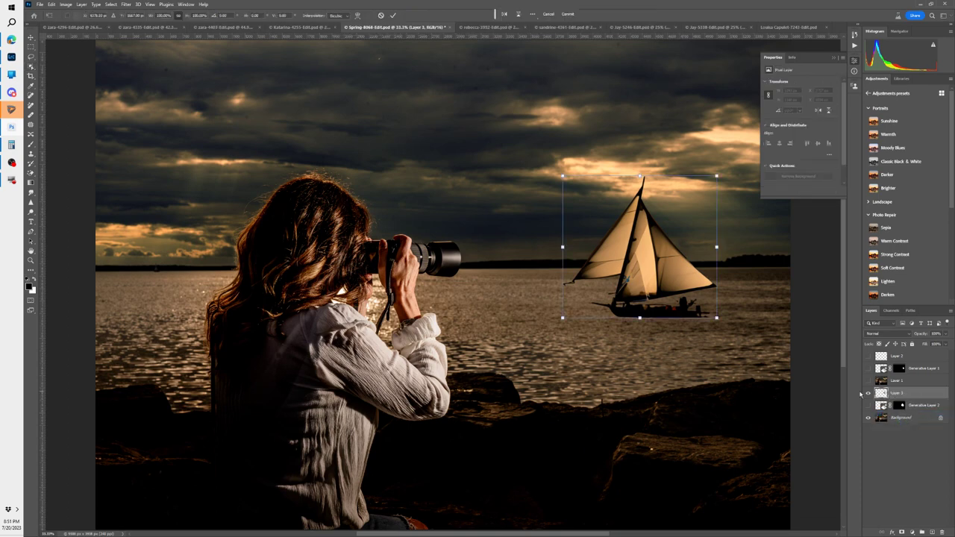
{"action": "left_click_drag", "start_coordinate": [563, 173], "coordinate": [594, 199]}
{"action": "left_click_drag", "start_coordinate": [654, 257], "coordinate": [481, 278]}
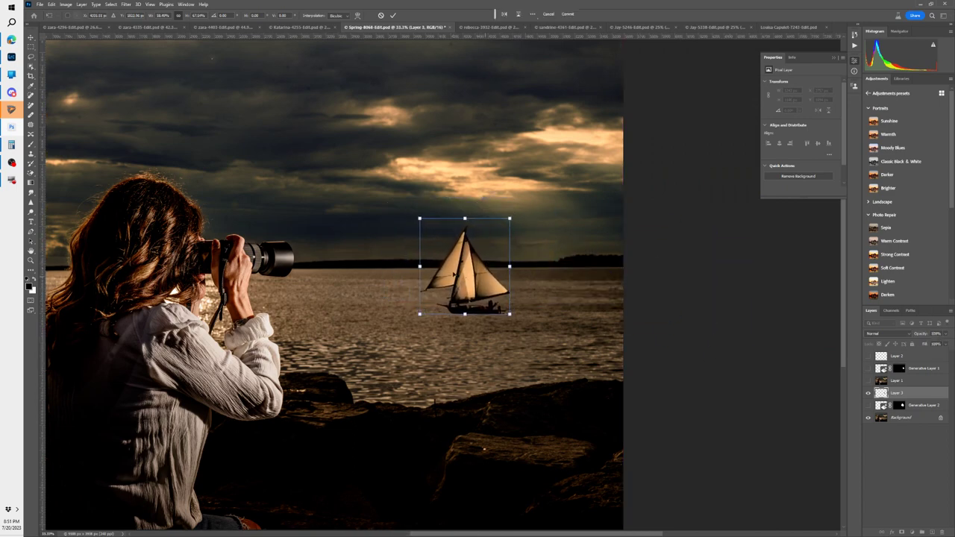
{"action": "left_click_drag", "start_coordinate": [510, 314], "coordinate": [484, 240]}
{"action": "left_click", "coordinate": [393, 15]}
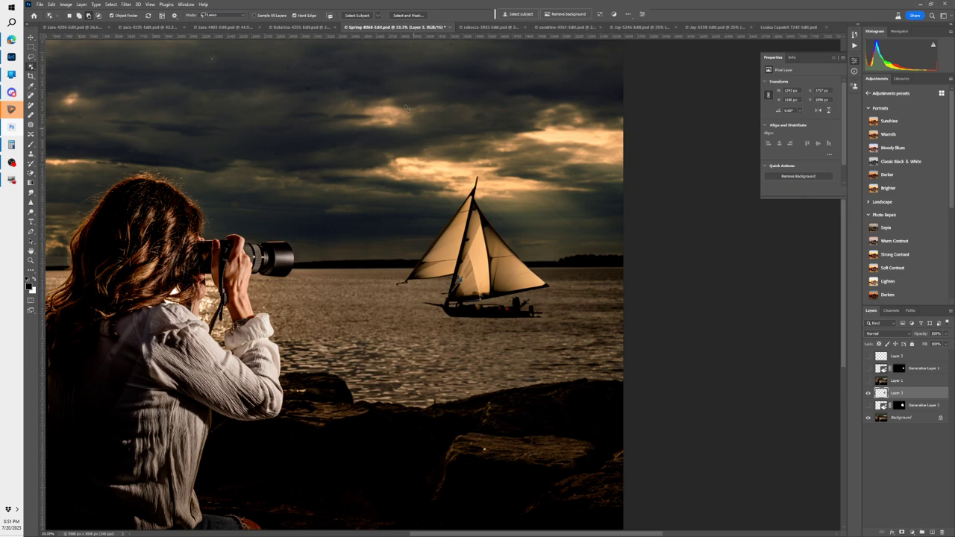
Step: Switch to the Little Italy underpass photo, hide Layer 2 and Generative Layer 1, and make the Background layer active
{"action": "left_click", "coordinate": [495, 29]}
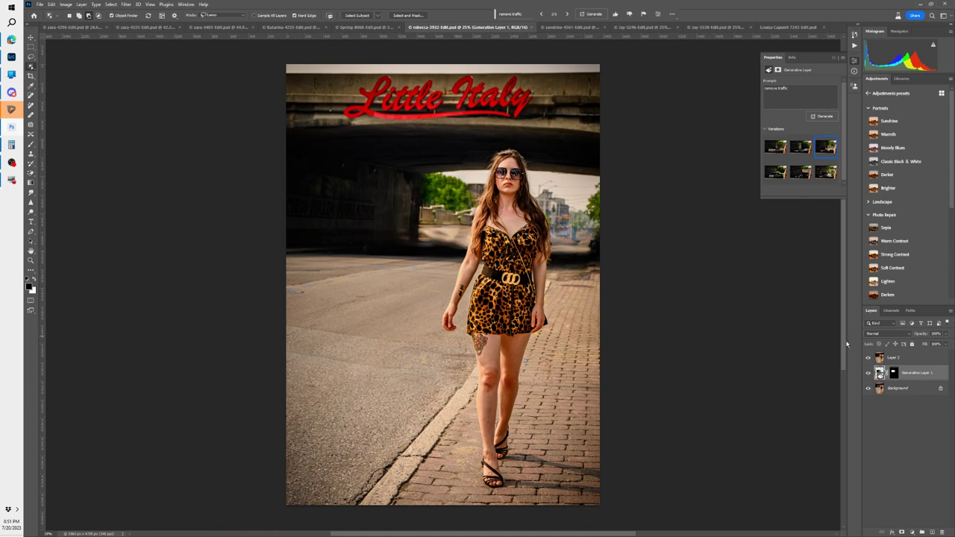
{"action": "left_click", "coordinate": [867, 358]}
{"action": "left_click", "coordinate": [867, 373]}
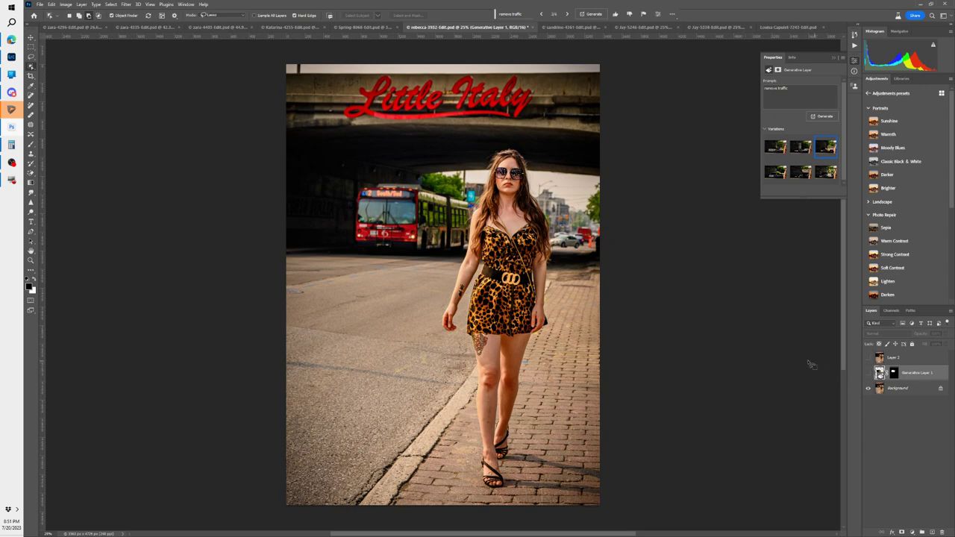
{"action": "left_click", "coordinate": [884, 392]}
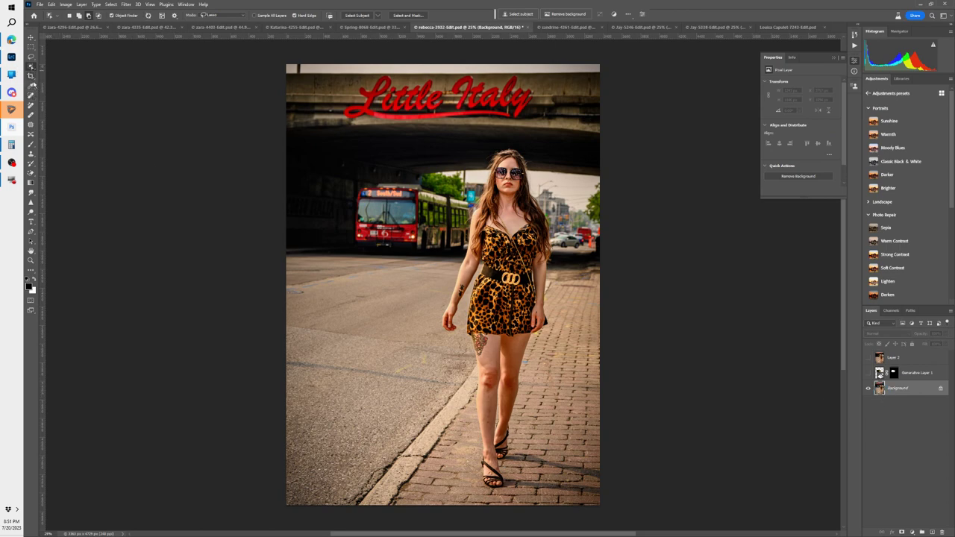
Step: Erase the distant red vehicle at the photo's far right with the Remove tool, using an enlarged brush
{"action": "left_click", "coordinate": [31, 105]}
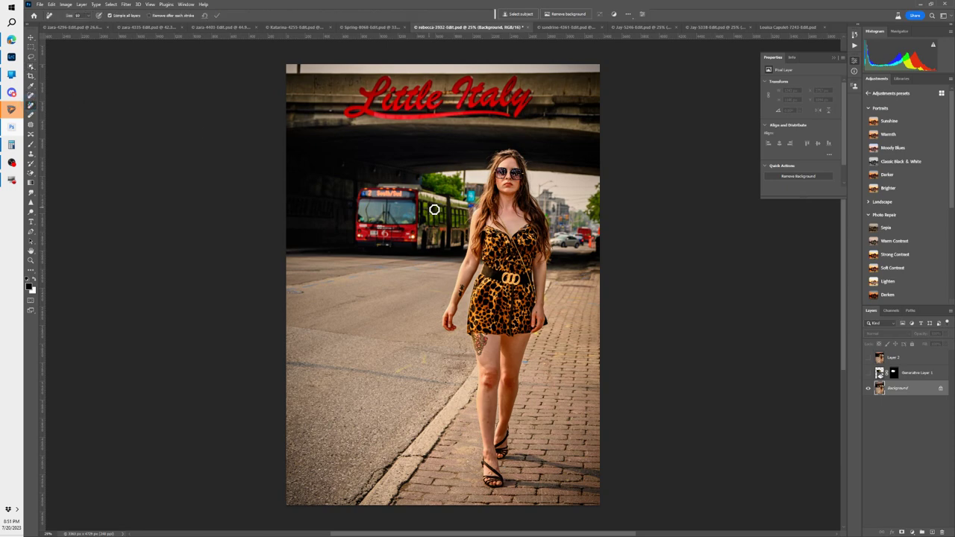
{"action": "key", "text": "bracketright"}
{"action": "key", "text": "bracketright"}
{"action": "key", "text": "bracketright"}
{"action": "key", "text": "bracketright"}
{"action": "mouse_move", "coordinate": [584, 249]}
{"action": "left_mouse_down"}
{"action": "mouse_move", "coordinate": [582, 232]}
{"action": "mouse_move", "coordinate": [592, 244]}
{"action": "left_mouse_up"}
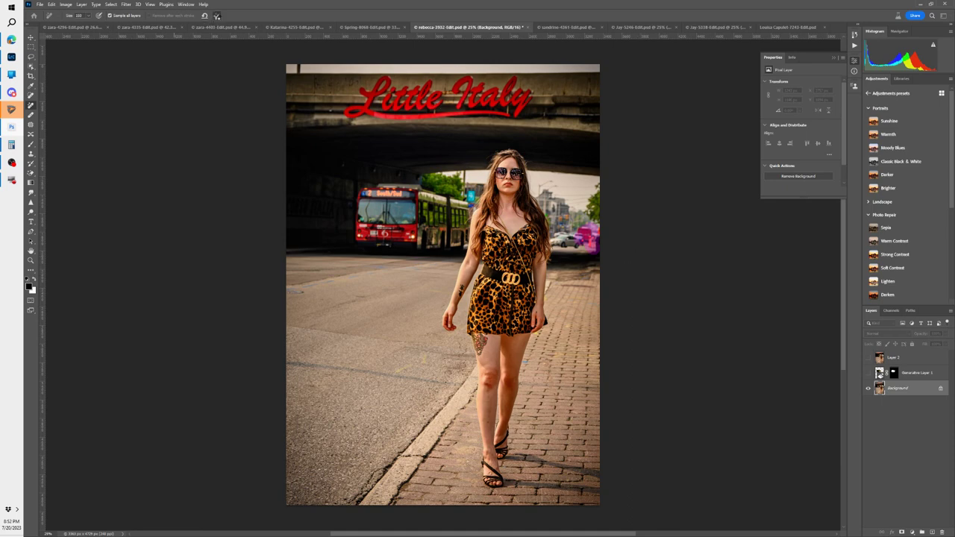
{"action": "key", "text": "Return"}
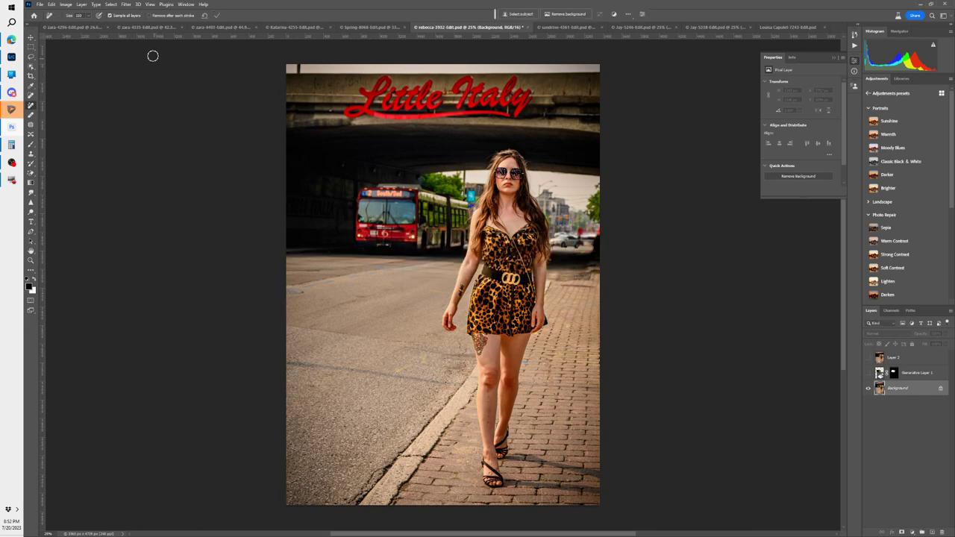
Step: Enable Remove after each stroke and erase the remaining distant cars beside the woman
{"action": "left_click", "coordinate": [149, 15]}
{"action": "left_click_drag", "start_coordinate": [552, 243], "coordinate": [613, 236]}
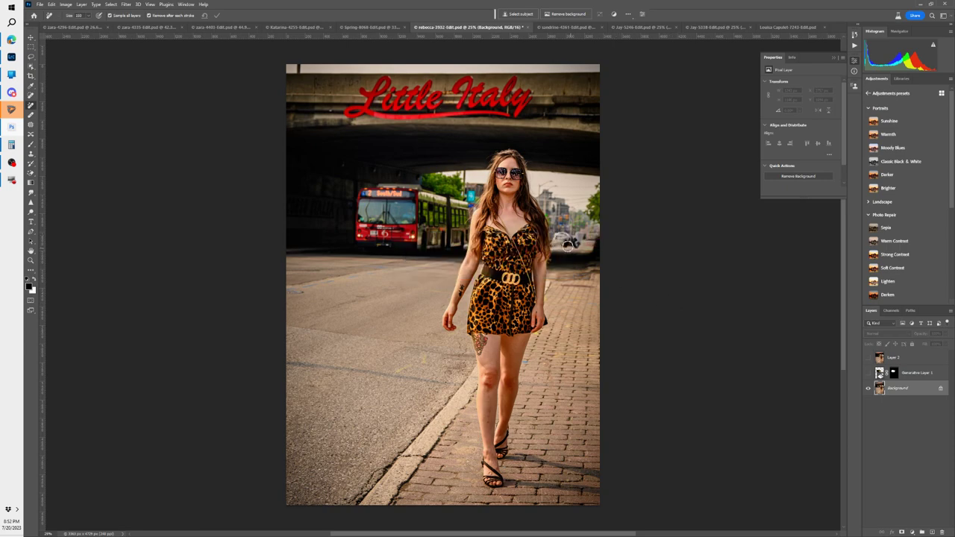
{"action": "mouse_move", "coordinate": [565, 244]}
{"action": "left_mouse_down"}
{"action": "mouse_move", "coordinate": [558, 235]}
{"action": "mouse_move", "coordinate": [570, 241]}
{"action": "left_mouse_up"}
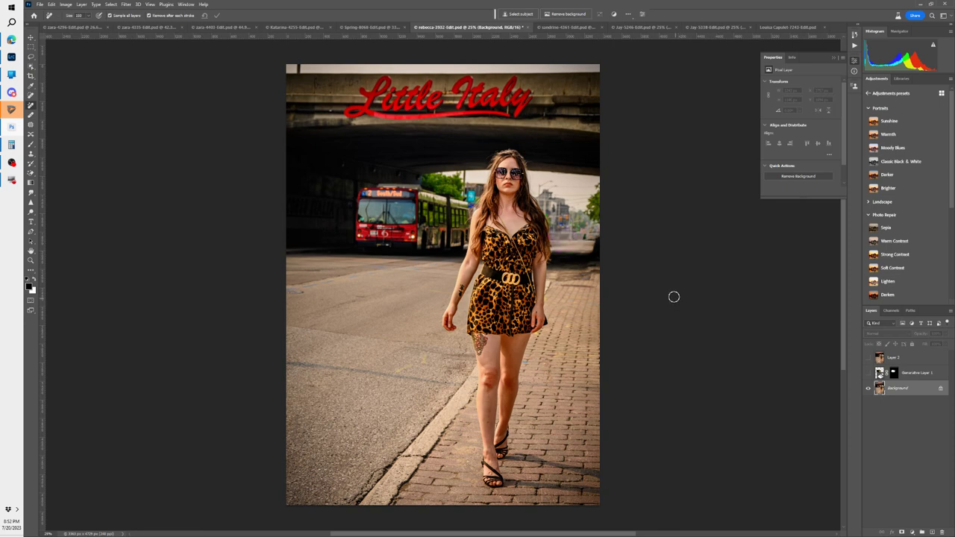
Step: Erase the red bus under the bridge with the Remove tool, brushing over the leftover fragments as well
{"action": "mouse_move", "coordinate": [455, 246]}
{"action": "left_mouse_down"}
{"action": "mouse_move", "coordinate": [464, 203]}
{"action": "mouse_move", "coordinate": [394, 187]}
{"action": "mouse_move", "coordinate": [429, 188]}
{"action": "mouse_move", "coordinate": [371, 185]}
{"action": "mouse_move", "coordinate": [358, 189]}
{"action": "mouse_move", "coordinate": [350, 239]}
{"action": "mouse_move", "coordinate": [453, 245]}
{"action": "mouse_move", "coordinate": [459, 221]}
{"action": "mouse_move", "coordinate": [423, 217]}
{"action": "mouse_move", "coordinate": [413, 228]}
{"action": "mouse_move", "coordinate": [412, 201]}
{"action": "mouse_move", "coordinate": [376, 198]}
{"action": "mouse_move", "coordinate": [369, 211]}
{"action": "mouse_move", "coordinate": [394, 219]}
{"action": "mouse_move", "coordinate": [380, 196]}
{"action": "mouse_move", "coordinate": [394, 185]}
{"action": "mouse_move", "coordinate": [460, 194]}
{"action": "mouse_move", "coordinate": [464, 219]}
{"action": "mouse_move", "coordinate": [410, 247]}
{"action": "mouse_move", "coordinate": [361, 243]}
{"action": "left_mouse_up"}
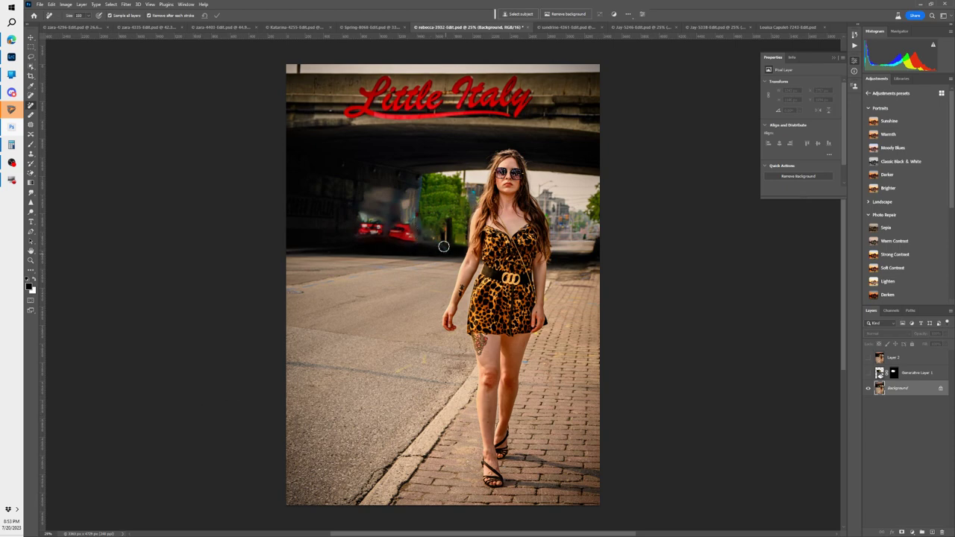
{"action": "left_click_drag", "start_coordinate": [444, 248], "coordinate": [443, 215]}
{"action": "mouse_move", "coordinate": [410, 240]}
{"action": "left_mouse_down"}
{"action": "mouse_move", "coordinate": [384, 229]}
{"action": "mouse_move", "coordinate": [398, 187]}
{"action": "mouse_move", "coordinate": [384, 221]}
{"action": "mouse_move", "coordinate": [398, 205]}
{"action": "mouse_move", "coordinate": [401, 217]}
{"action": "mouse_move", "coordinate": [354, 213]}
{"action": "mouse_move", "coordinate": [442, 239]}
{"action": "mouse_move", "coordinate": [415, 240]}
{"action": "left_mouse_up"}
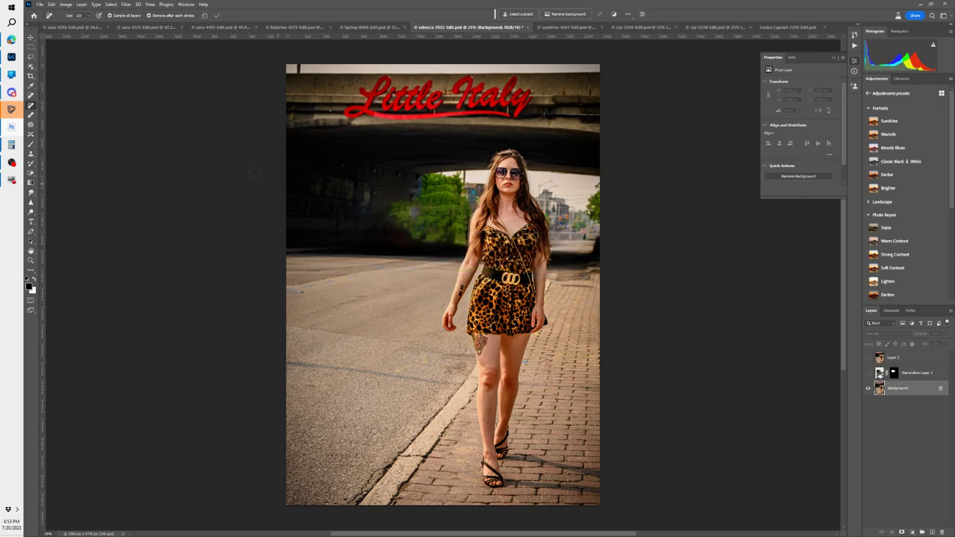
Step: Select the green foliage patch under the bridge with the Object Selection tool and run Generative Fill on it with an empty prompt
{"action": "left_click", "coordinate": [31, 66]}
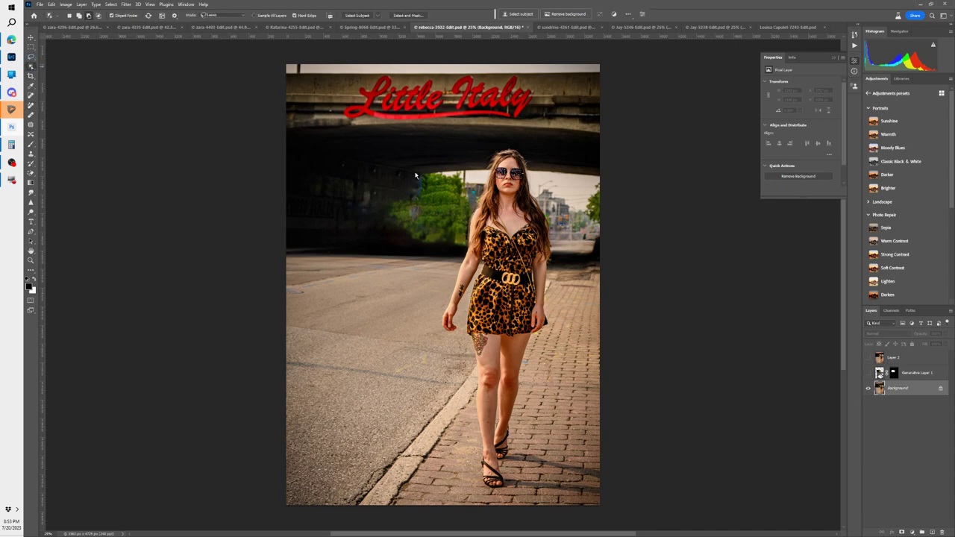
{"action": "left_click_drag", "start_coordinate": [461, 254], "coordinate": [470, 237]}
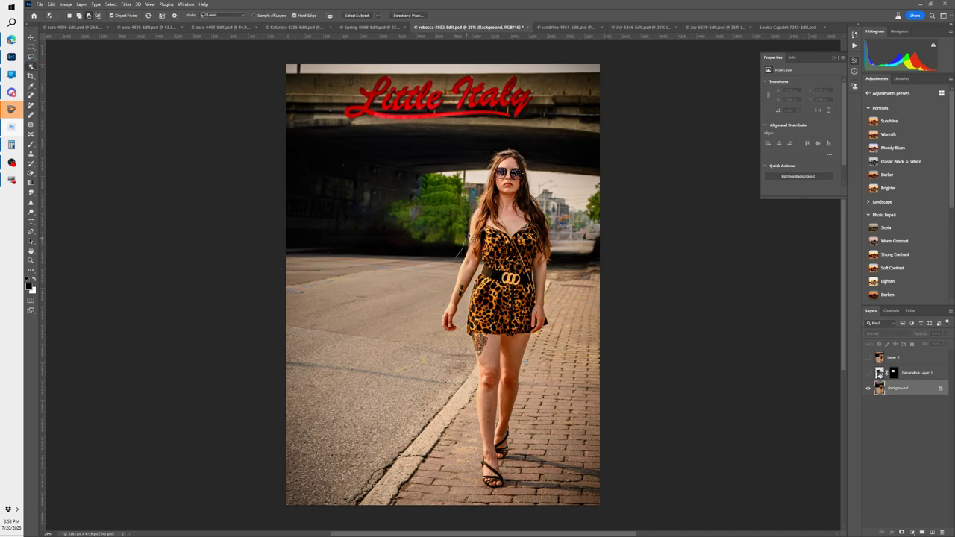
{"action": "mouse_move", "coordinate": [438, 170]}
{"action": "left_mouse_down"}
{"action": "mouse_move", "coordinate": [363, 196]}
{"action": "mouse_move", "coordinate": [353, 212]}
{"action": "mouse_move", "coordinate": [378, 255]}
{"action": "mouse_move", "coordinate": [457, 257]}
{"action": "left_mouse_up"}
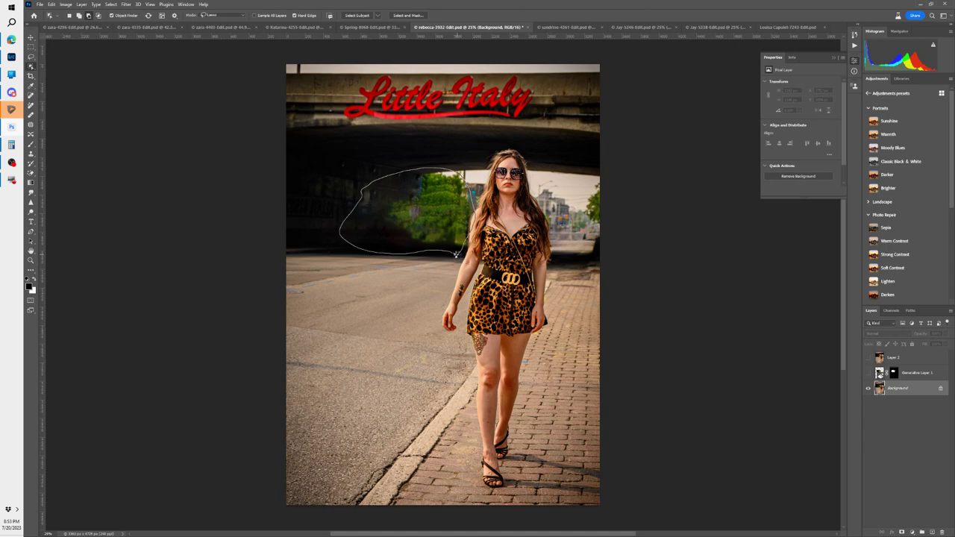
{"action": "left_click_drag", "start_coordinate": [458, 254], "coordinate": [457, 256]}
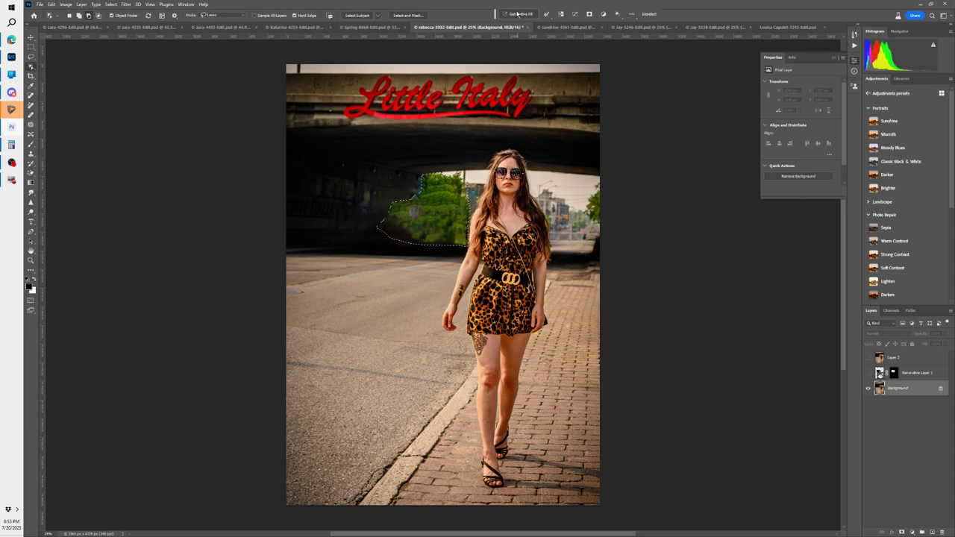
{"action": "left_click", "coordinate": [514, 15]}
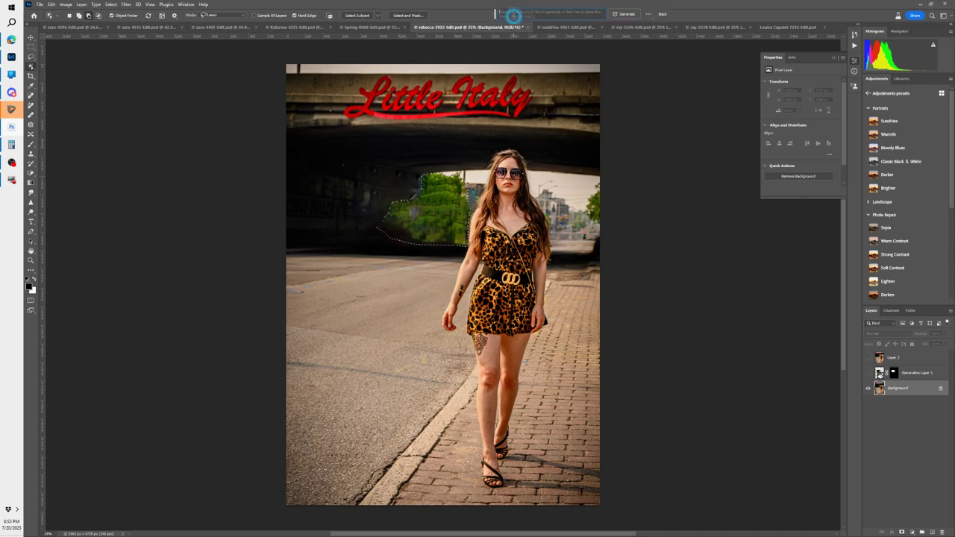
{"action": "left_click", "coordinate": [624, 14]}
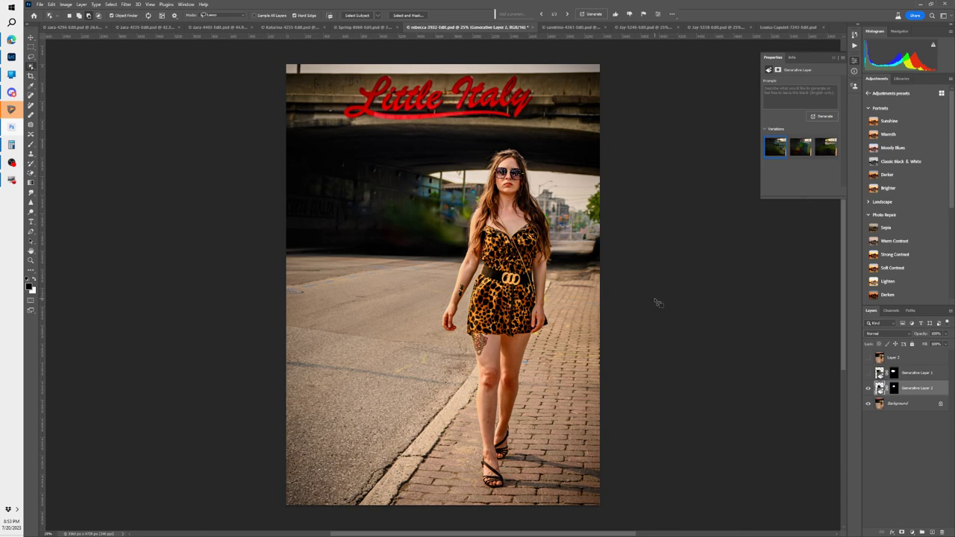
Step: Preview the other fill variations and regenerate the area with the prompt "city street"
{"action": "left_click", "coordinate": [801, 149]}
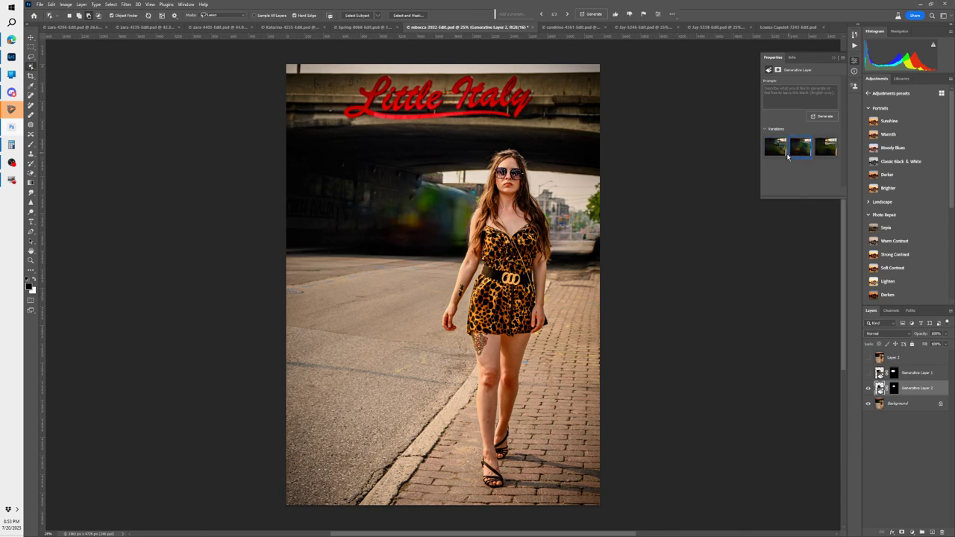
{"action": "left_click", "coordinate": [825, 149]}
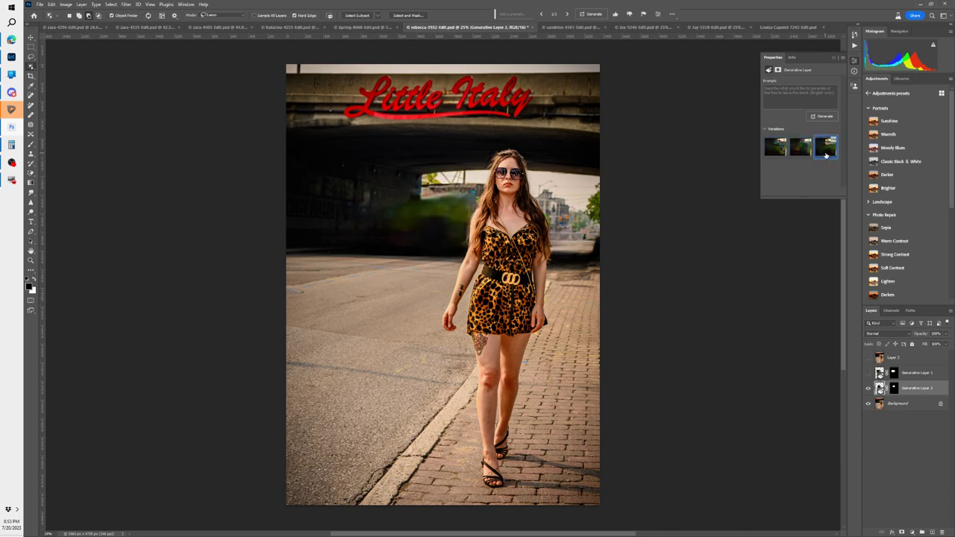
{"action": "left_click", "coordinate": [775, 91]}
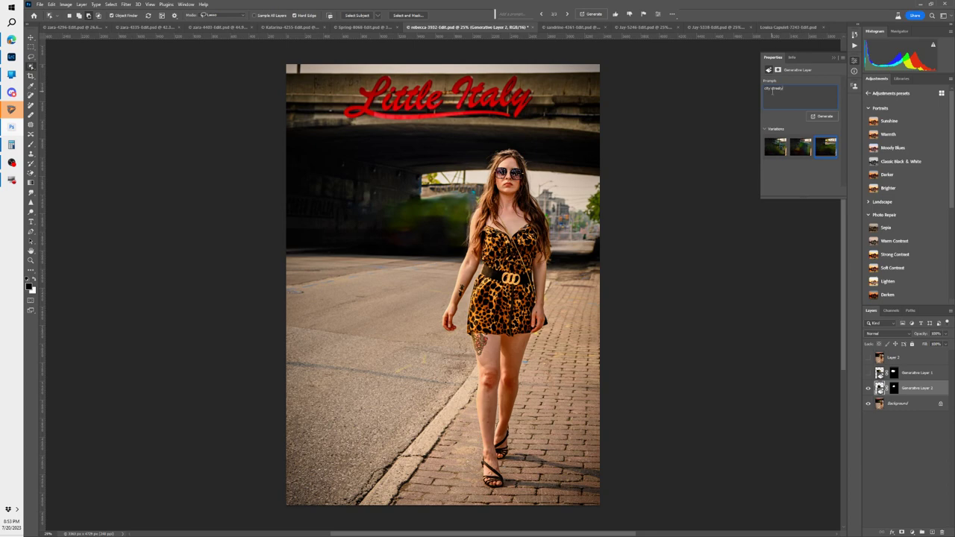
{"action": "key", "text": "Return"}
Step: Compare the three "city street" variations of the fill under the bridge, ending on the first one
{"action": "left_click", "coordinate": [797, 149]}
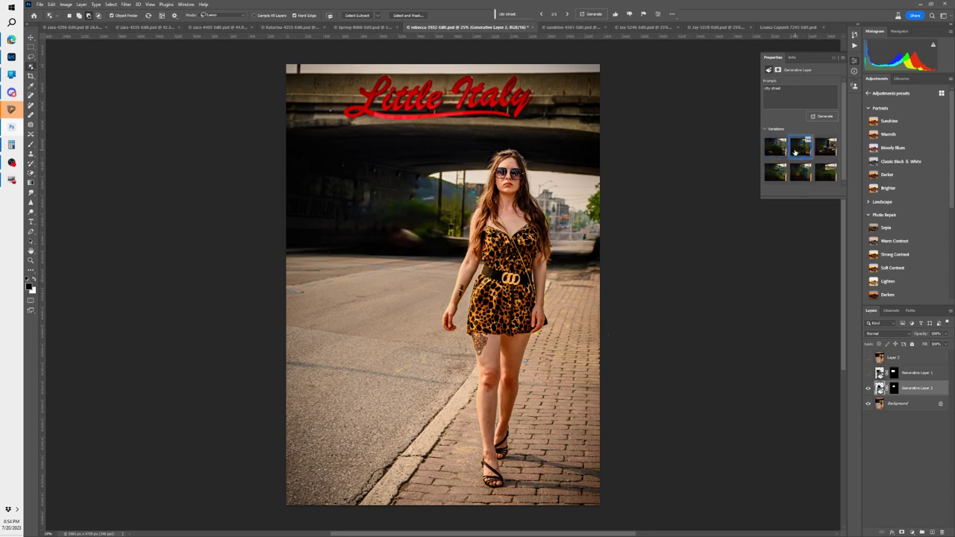
{"action": "left_click", "coordinate": [823, 152]}
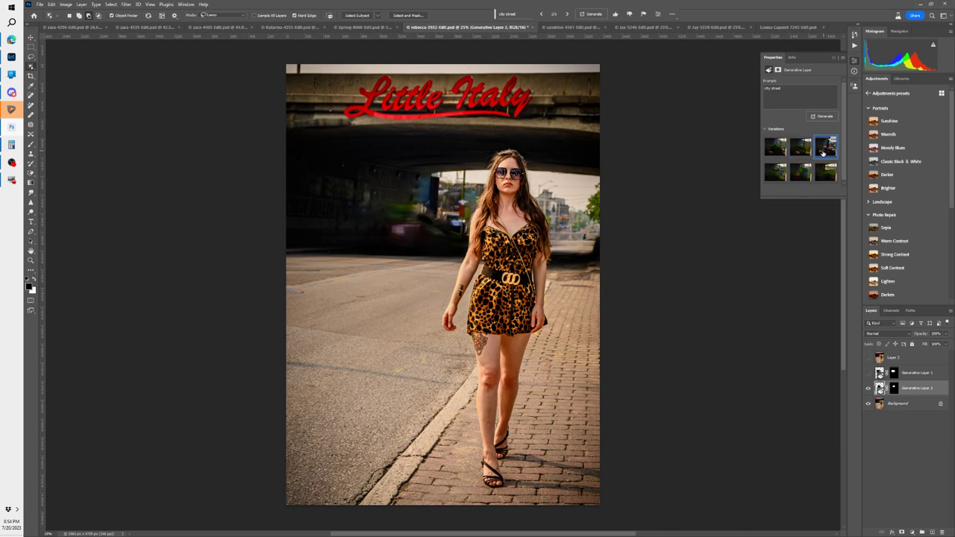
{"action": "left_click", "coordinate": [798, 151]}
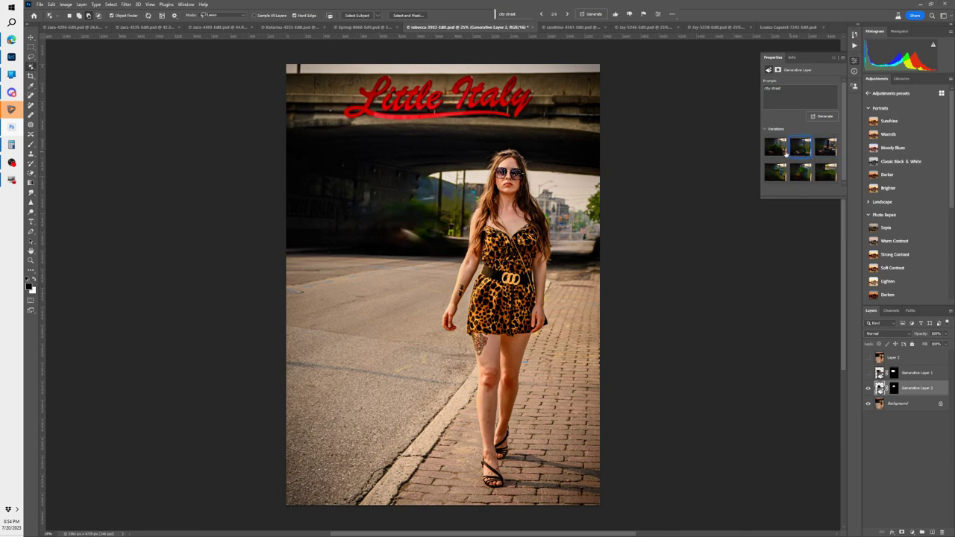
{"action": "left_click", "coordinate": [775, 152]}
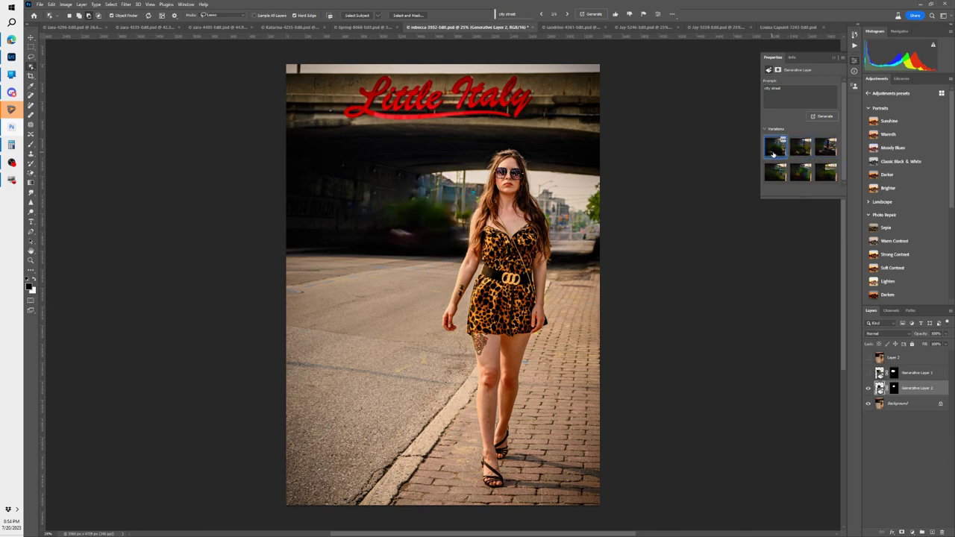
{"action": "left_click", "coordinate": [798, 151]}
{"action": "left_click", "coordinate": [823, 152]}
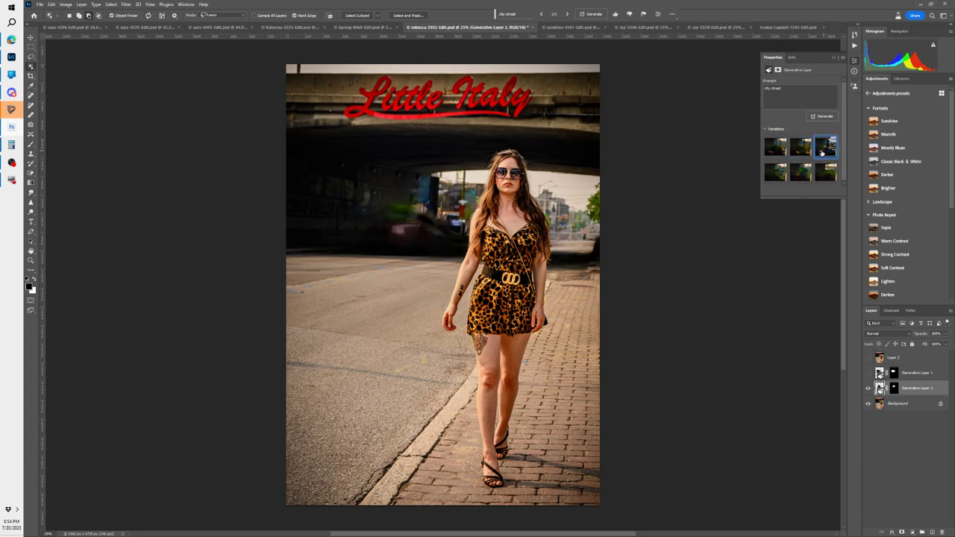
{"action": "left_click", "coordinate": [798, 151]}
{"action": "left_click", "coordinate": [773, 152]}
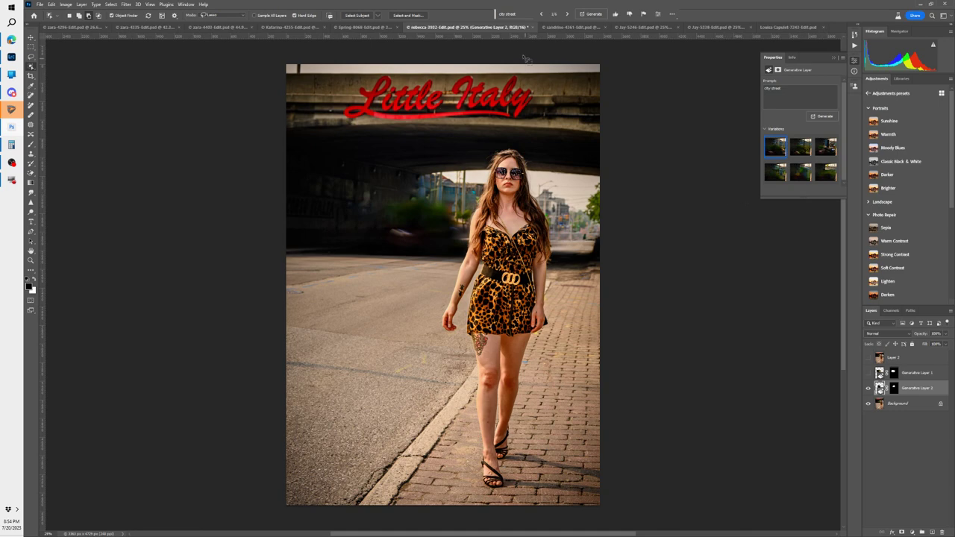
Step: Compare the new edits with Layer 2, then hide Generative Layer 2 and leave Layer 2 visible and active
{"action": "left_click", "coordinate": [867, 359]}
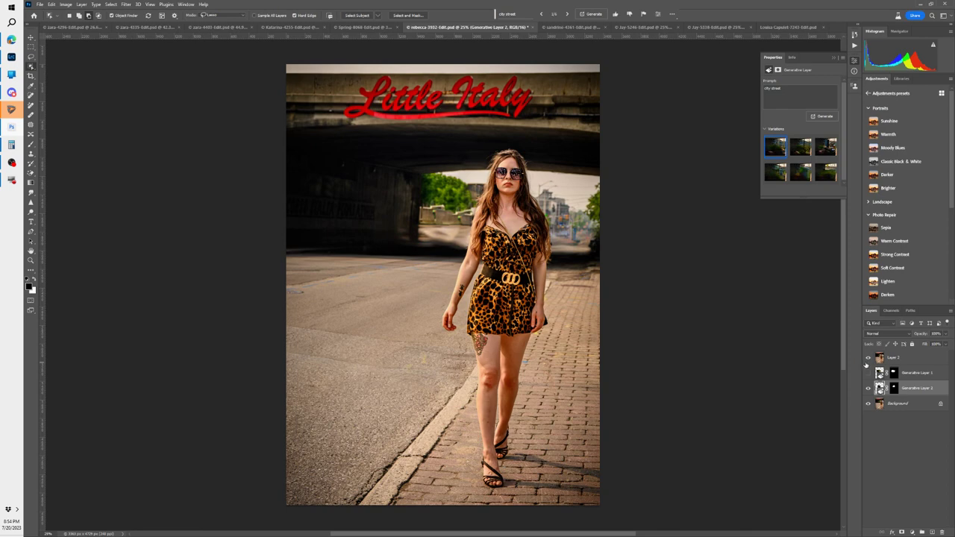
{"action": "left_click", "coordinate": [867, 359]}
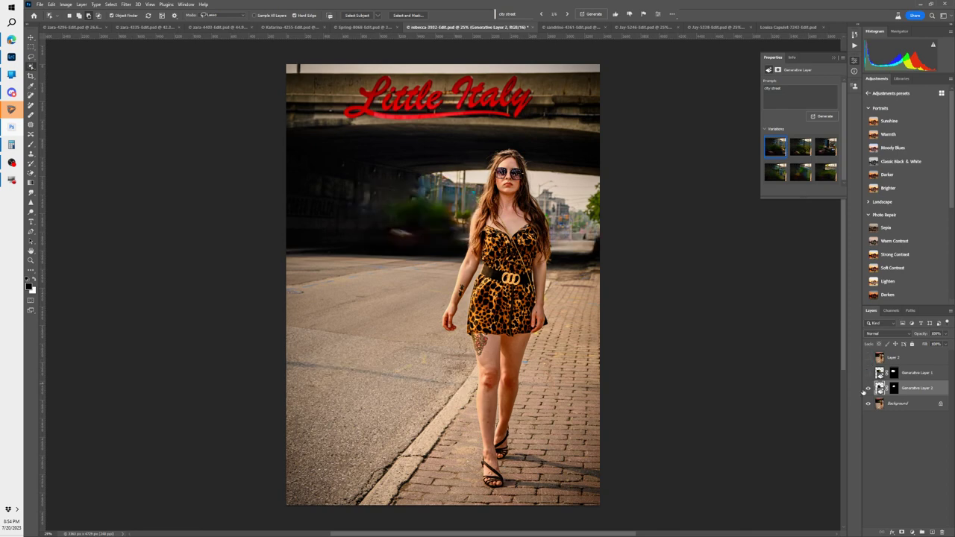
{"action": "left_click", "coordinate": [868, 388]}
{"action": "left_click", "coordinate": [867, 358]}
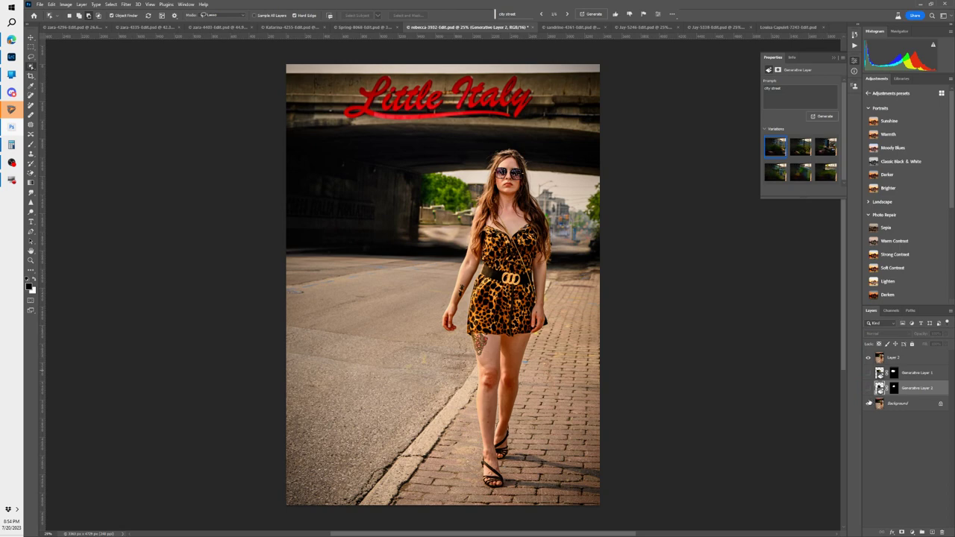
{"action": "left_click", "coordinate": [867, 359]}
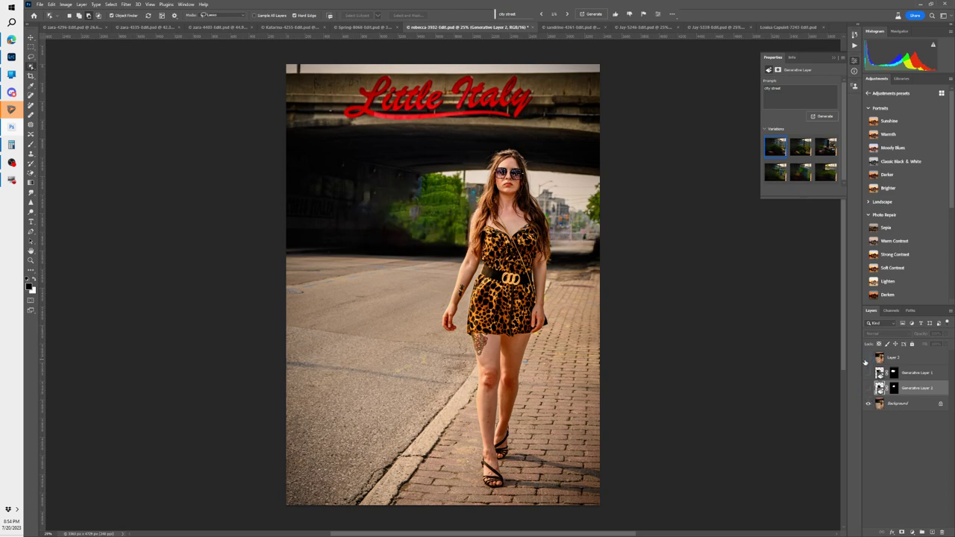
{"action": "left_click", "coordinate": [867, 359]}
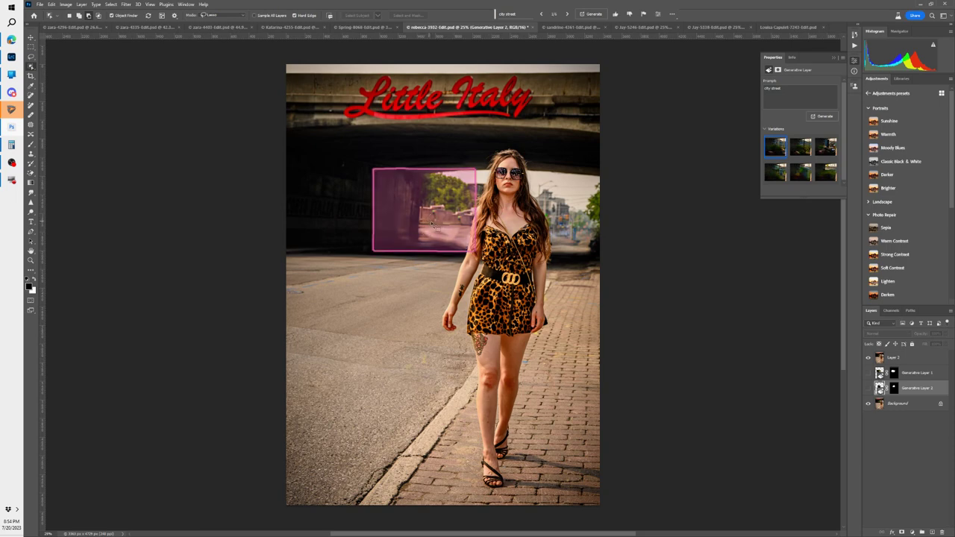
{"action": "left_click", "coordinate": [892, 358]}
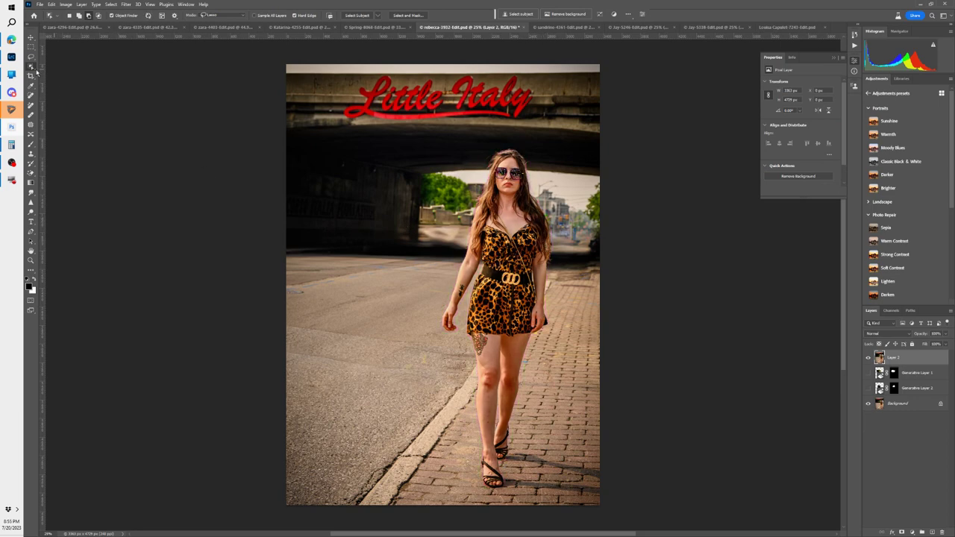
Step: Switch to the Lightroom Classic library
{"action": "left_click", "coordinate": [12, 57]}
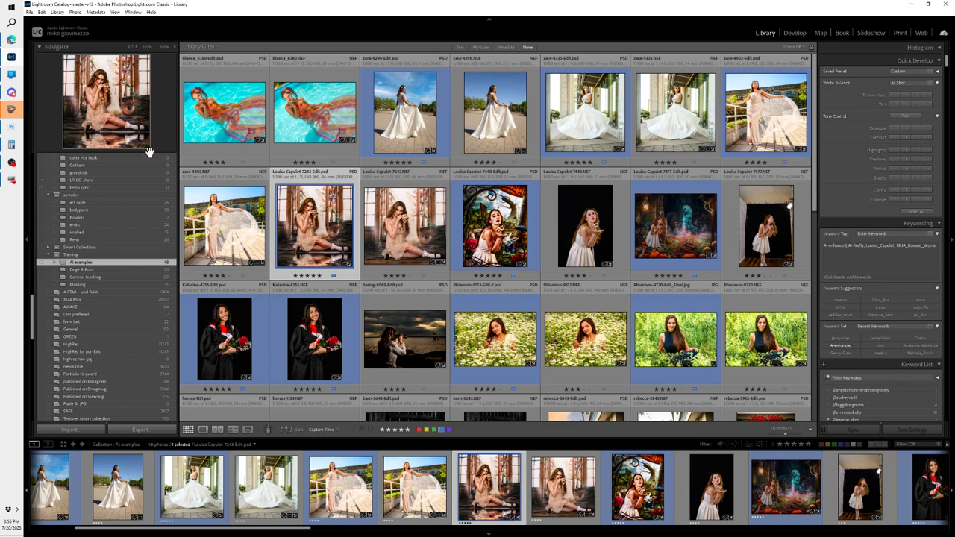
Step: Open the portrait taken under the Little Italy bridge in full view and compare its edited and original versions
{"action": "scroll", "coordinate": [595, 255], "scroll_direction": "down", "scroll_amount": 3}
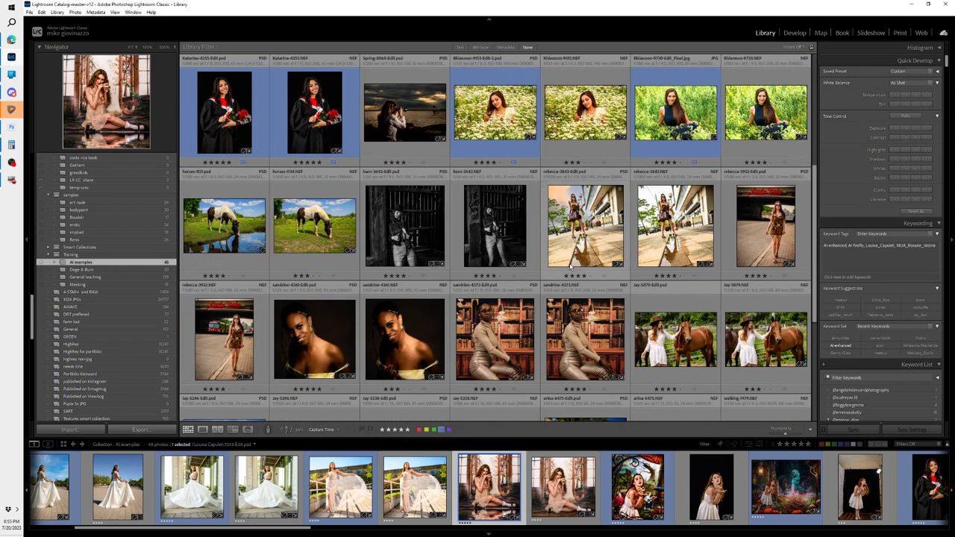
{"action": "scroll", "coordinate": [570, 267], "scroll_direction": "down", "scroll_amount": 2}
{"action": "scroll", "coordinate": [773, 205], "scroll_direction": "up", "scroll_amount": 1}
{"action": "double_click", "coordinate": [768, 217]}
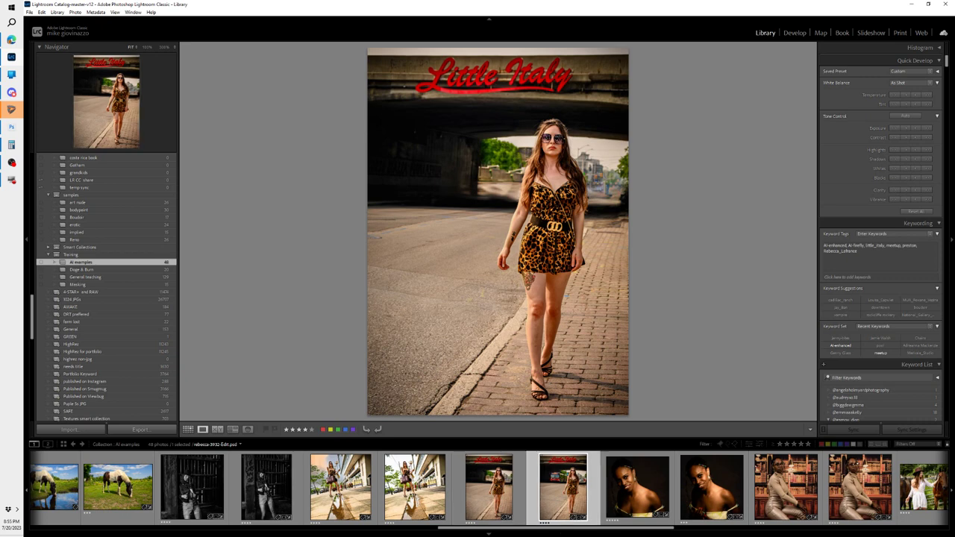
{"action": "key", "text": "Right"}
{"action": "key", "text": "Left"}
{"action": "key", "text": "Right"}
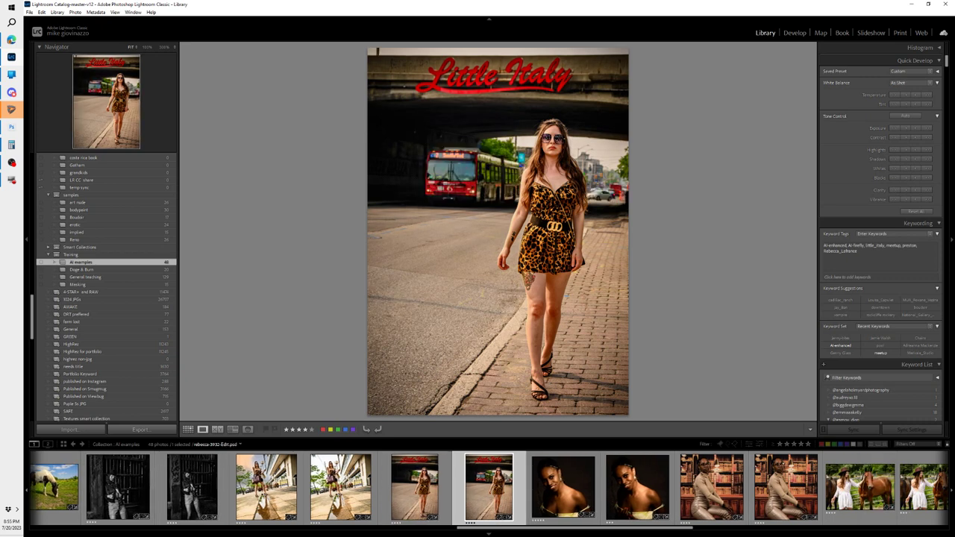
{"action": "key", "text": "Left"}
{"action": "key", "text": "Right"}
{"action": "key", "text": "Left"}
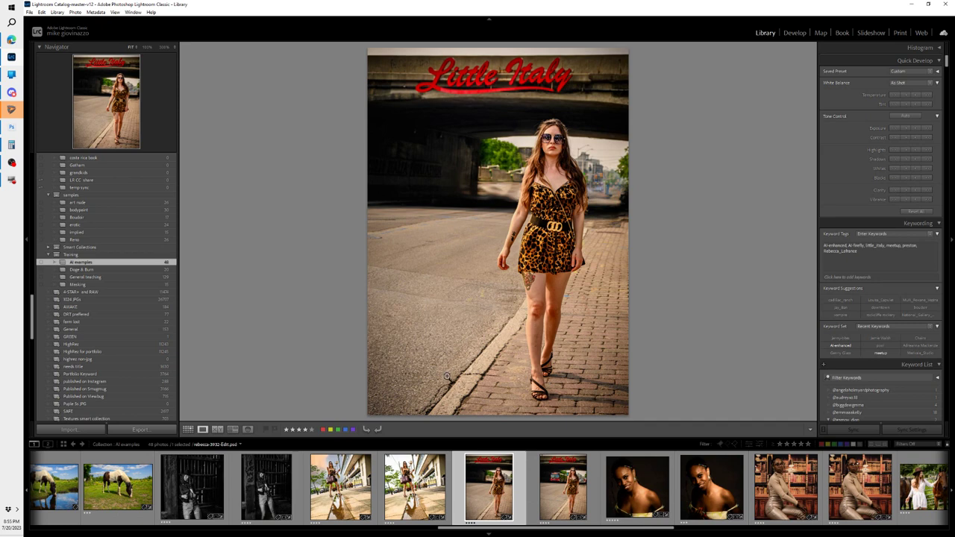
Step: Open the edited PSD of the dark-background portrait in Photoshop as Edit Original, overwriting the settings on disk and updating the open copy
{"action": "left_click", "coordinate": [707, 498]}
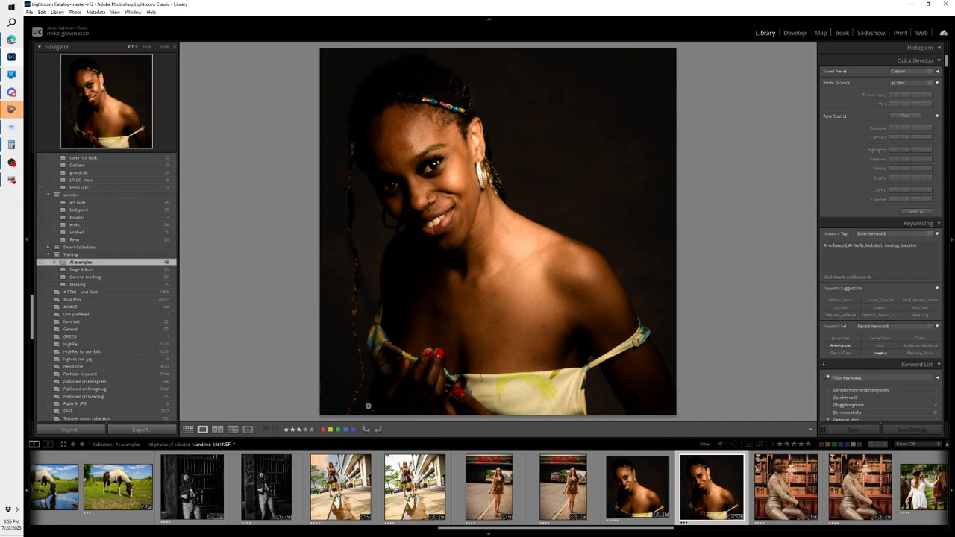
{"action": "left_click", "coordinate": [634, 492]}
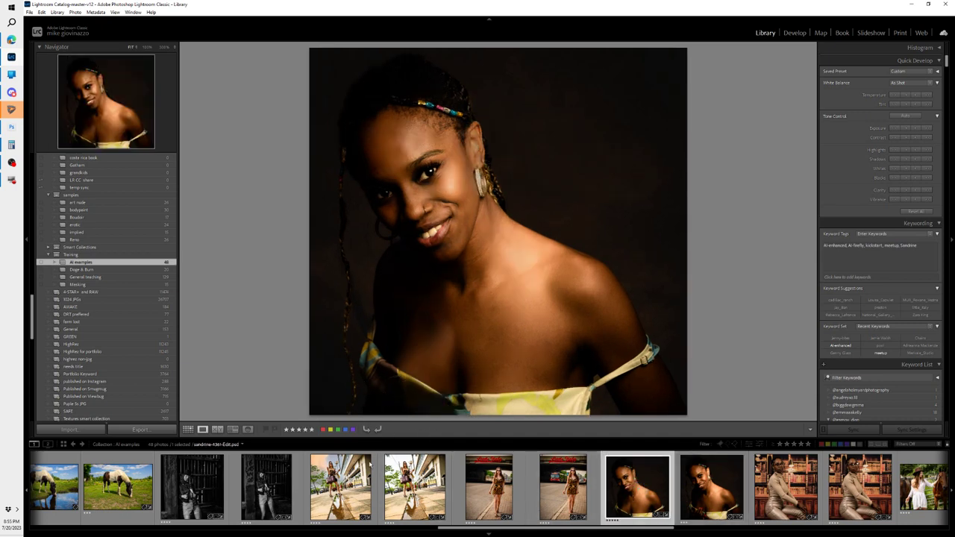
{"action": "right_click", "coordinate": [647, 492]}
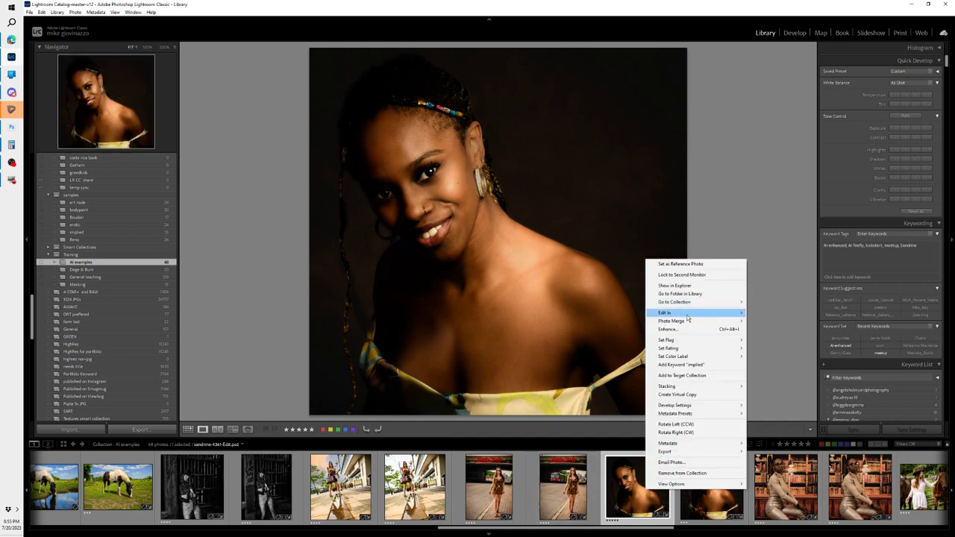
{"action": "mouse_move", "coordinate": [680, 314]}
{"action": "mouse_move", "coordinate": [727, 310]}
{"action": "left_click", "coordinate": [786, 312]}
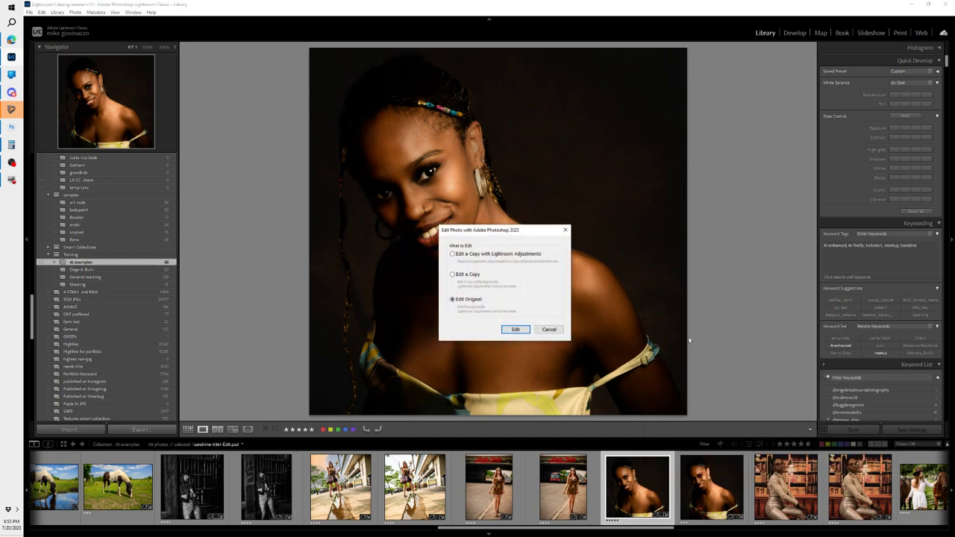
{"action": "left_click", "coordinate": [515, 329]}
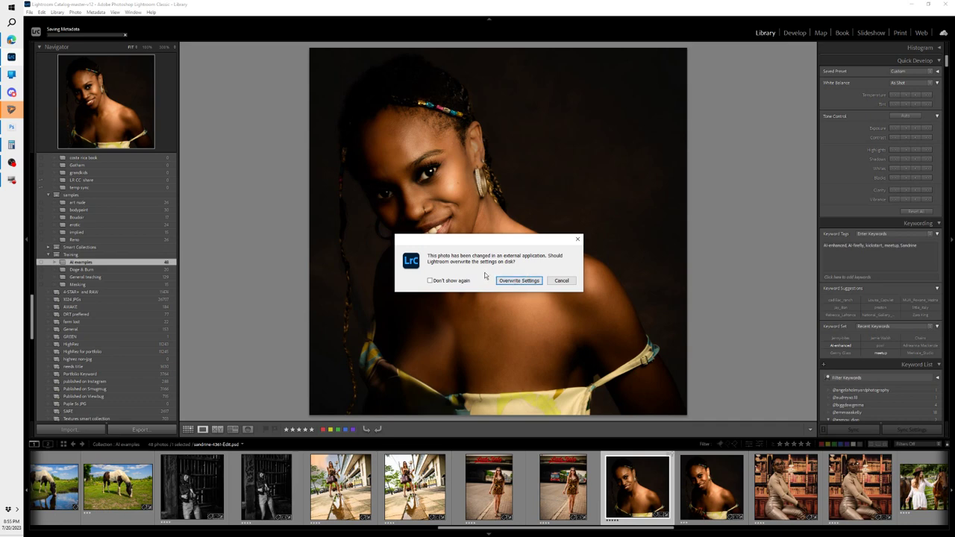
{"action": "left_click", "coordinate": [525, 282]}
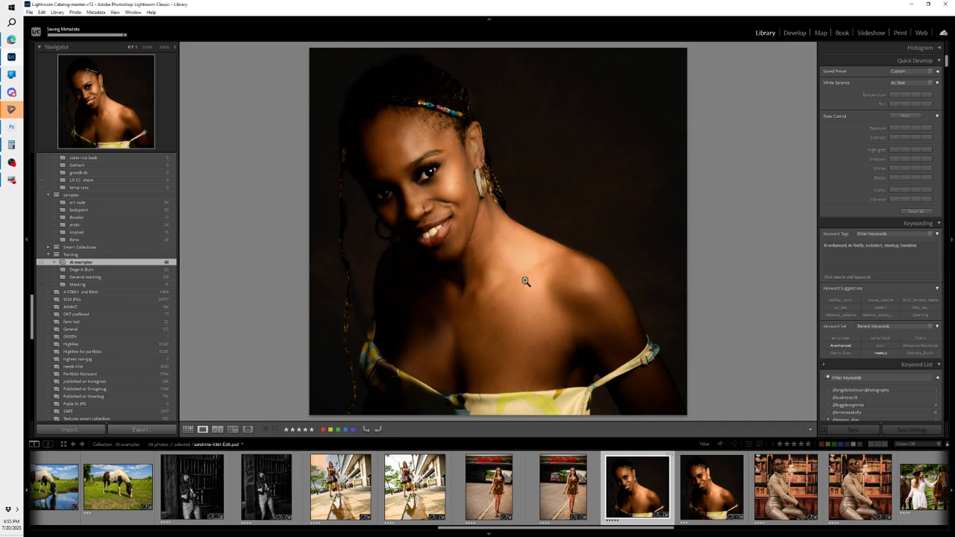
{"action": "key", "text": "alt+Tab"}
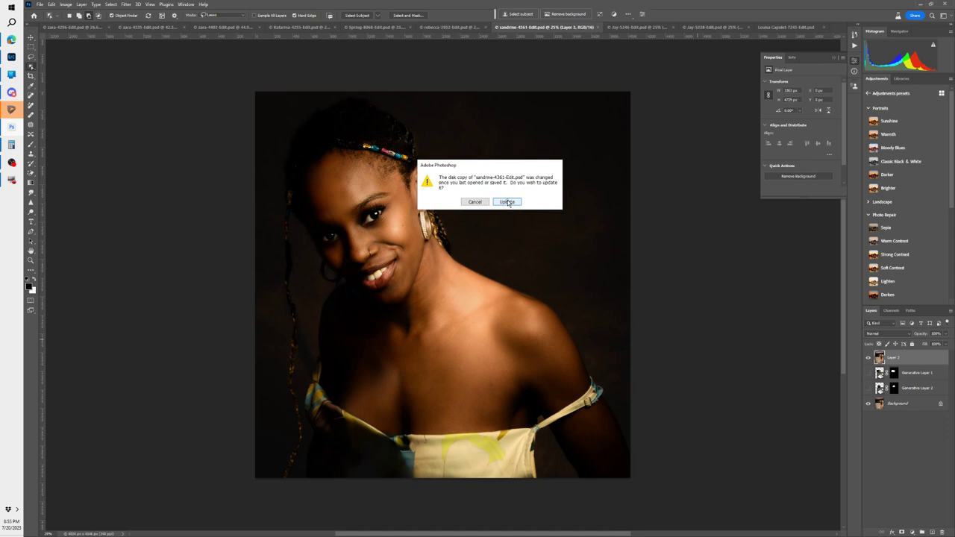
{"action": "left_click", "coordinate": [506, 203]}
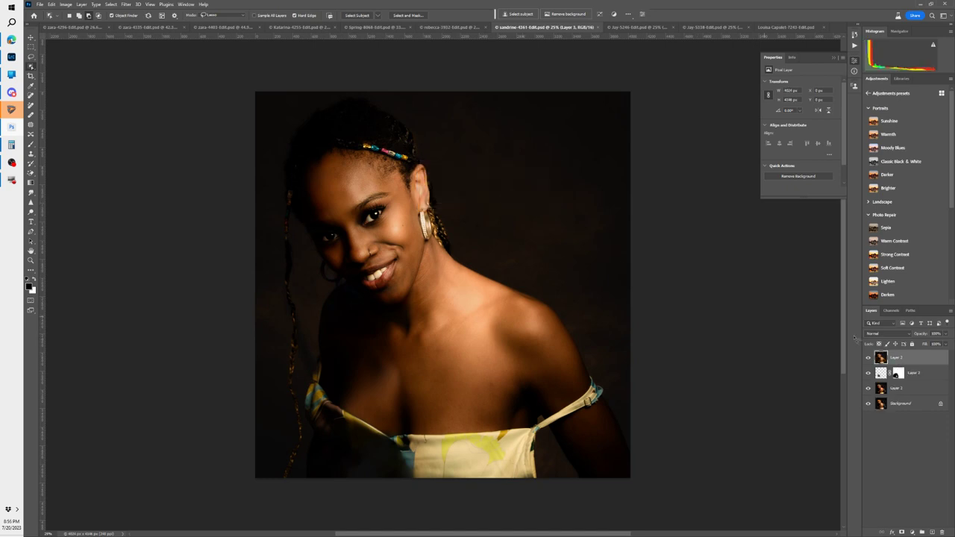
Step: Show only the Background layer, and turn Layer 1, Layer 2 and Layer 3 back on one at a time to review the edits
{"action": "left_click", "coordinate": [867, 403], "text": "alt"}
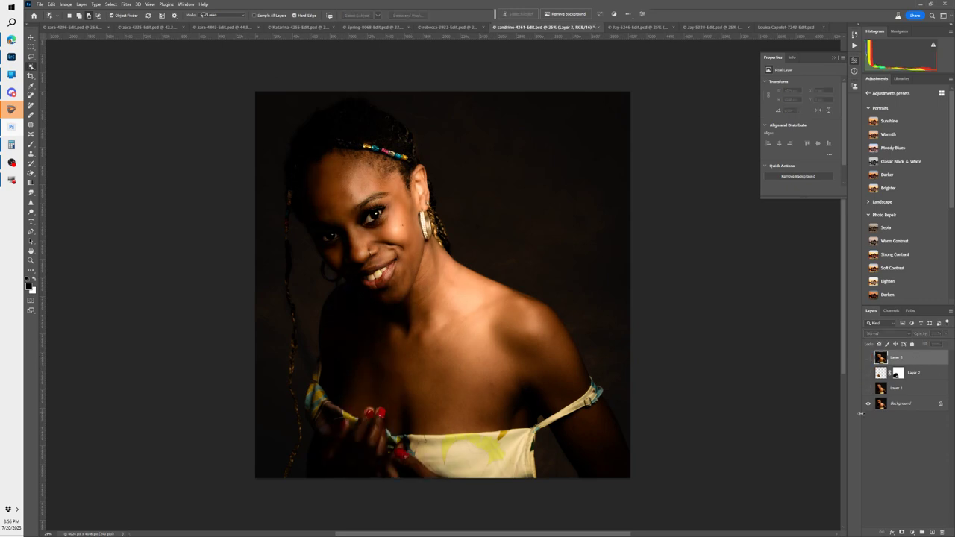
{"action": "left_click", "coordinate": [867, 390]}
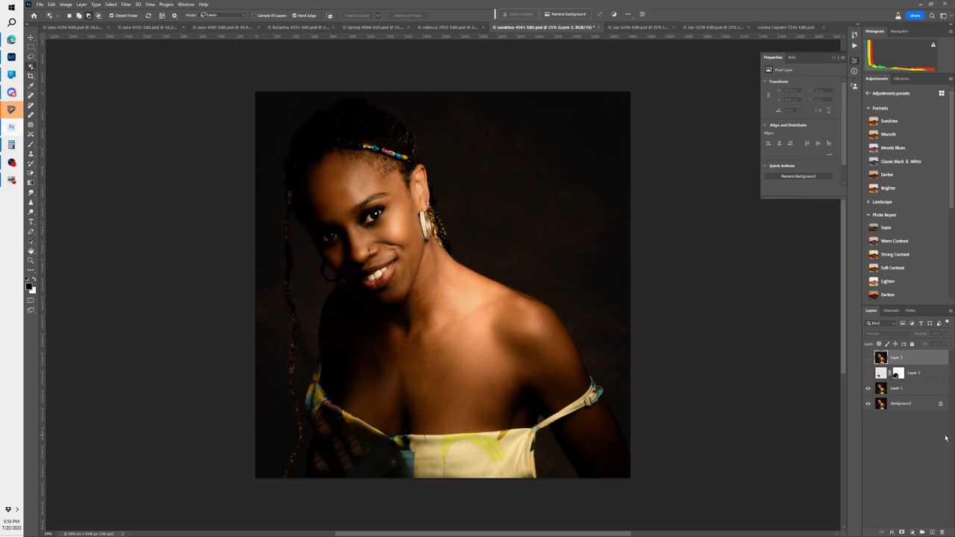
{"action": "left_click", "coordinate": [870, 378]}
{"action": "left_click", "coordinate": [868, 374]}
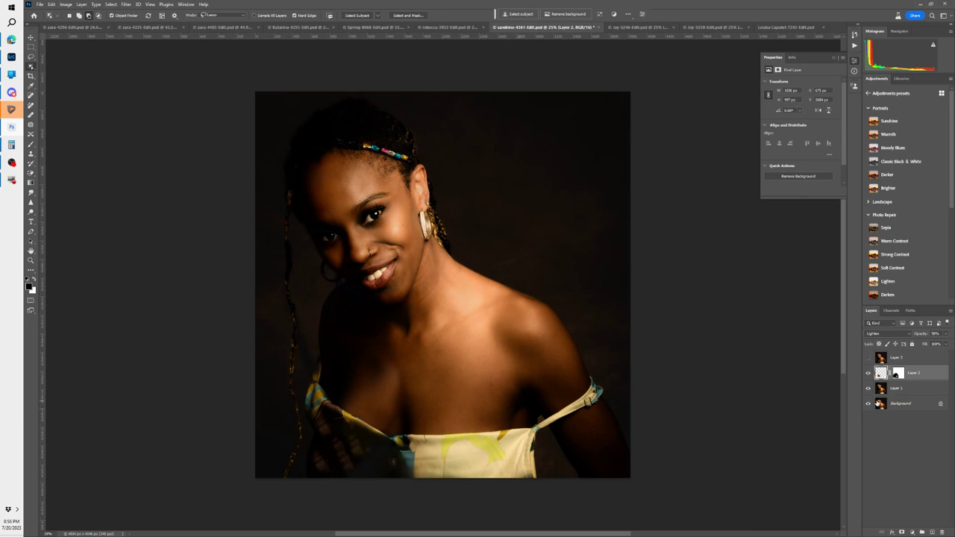
{"action": "left_click", "coordinate": [868, 359]}
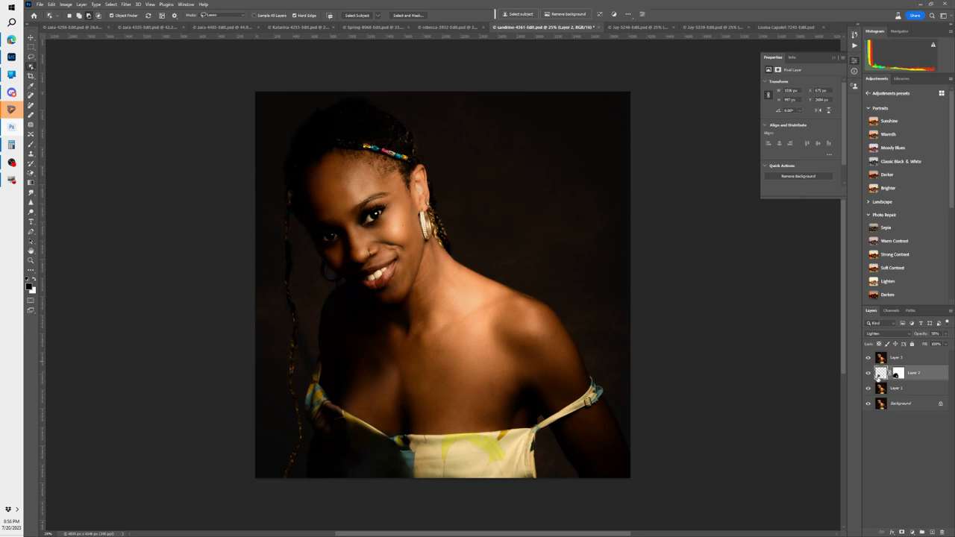
Step: Hide Layers 1 and 2, compare Layer 3 with the original photo, and leave only the Background visible
{"action": "left_click", "coordinate": [867, 372]}
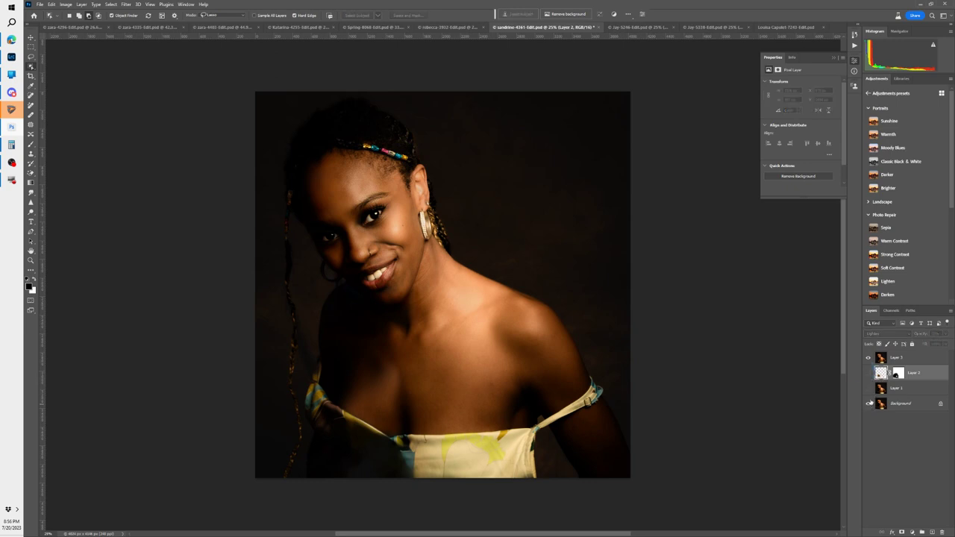
{"action": "left_click", "coordinate": [866, 358]}
{"action": "left_click", "coordinate": [866, 360]}
{"action": "left_click", "coordinate": [867, 358]}
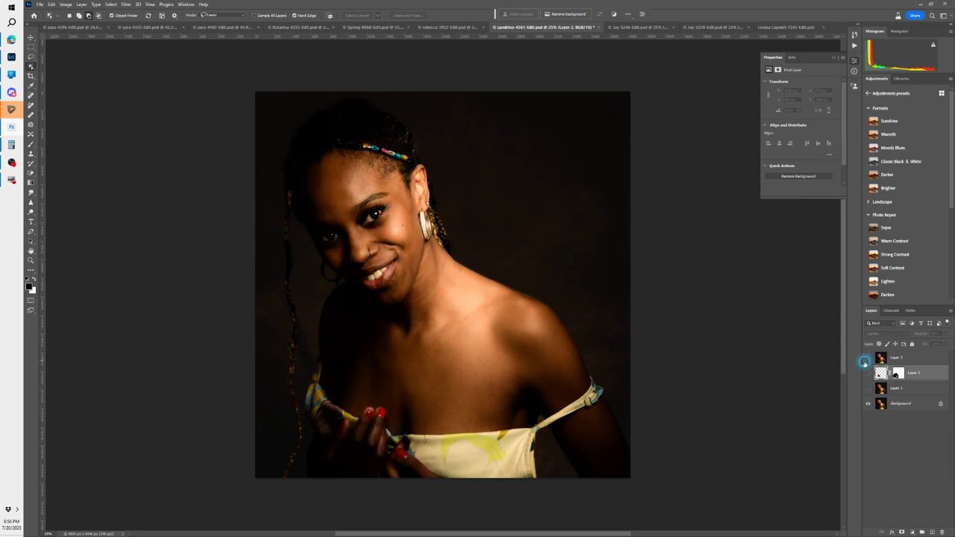
{"action": "left_click", "coordinate": [867, 359]}
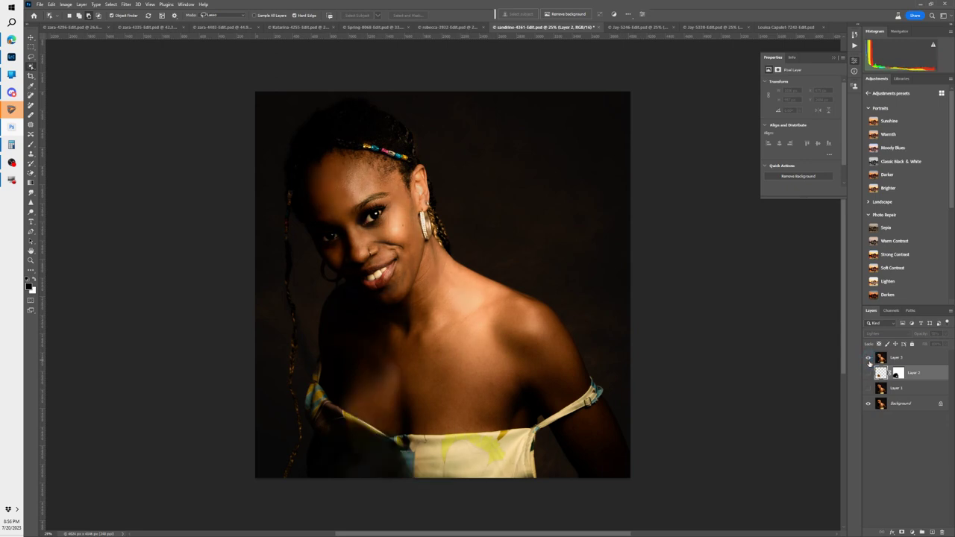
{"action": "left_click", "coordinate": [867, 358]}
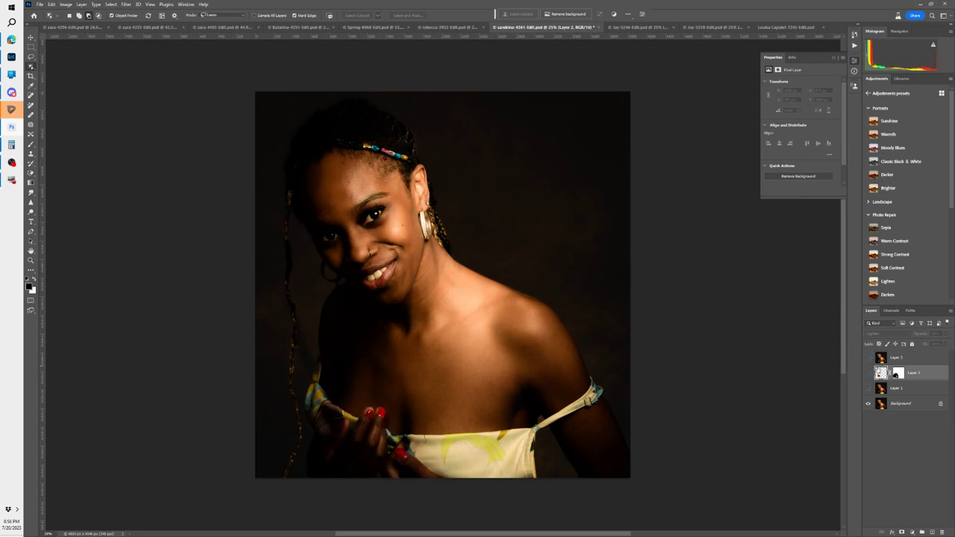
Step: Add a new blank layer directly above the Background with the default settings
{"action": "left_click", "coordinate": [879, 403]}
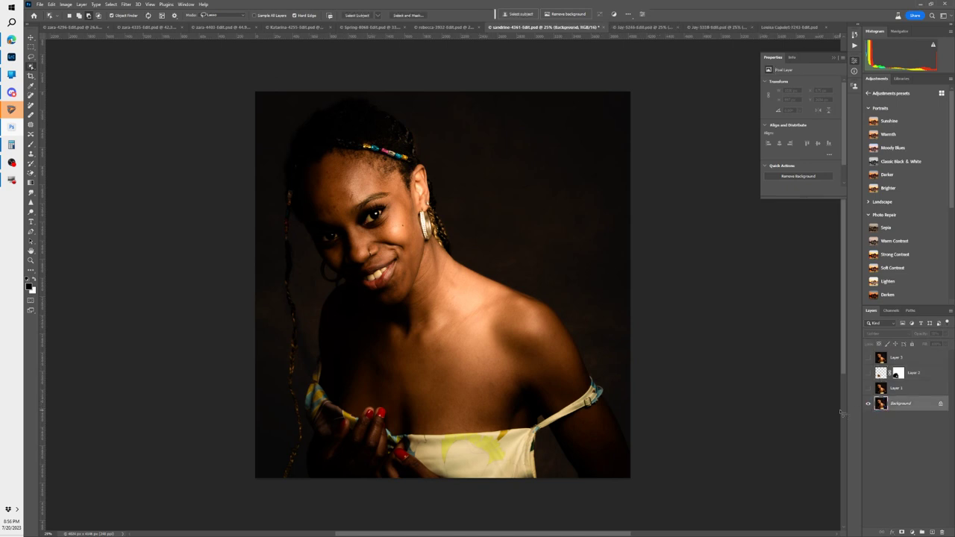
{"action": "key", "text": "ctrl+shift+n"}
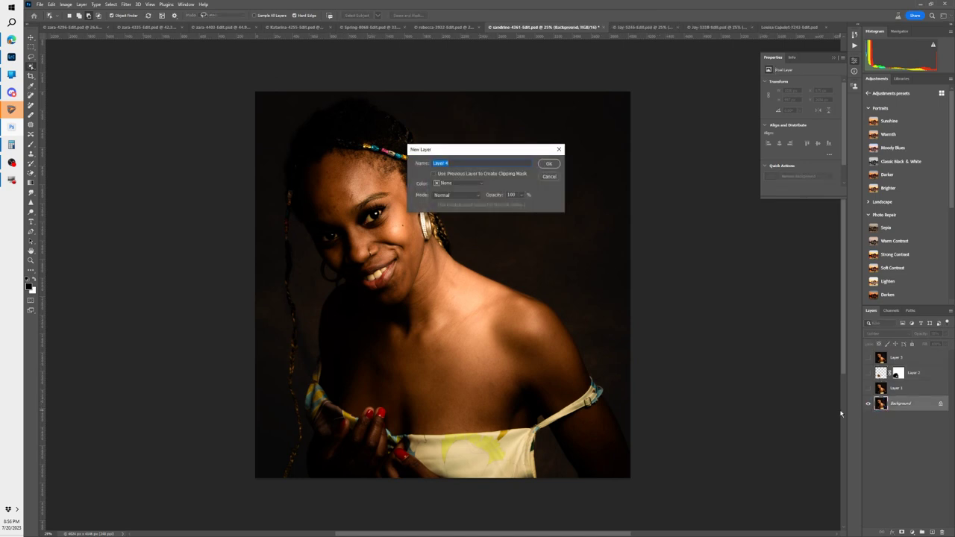
{"action": "key", "text": "Return"}
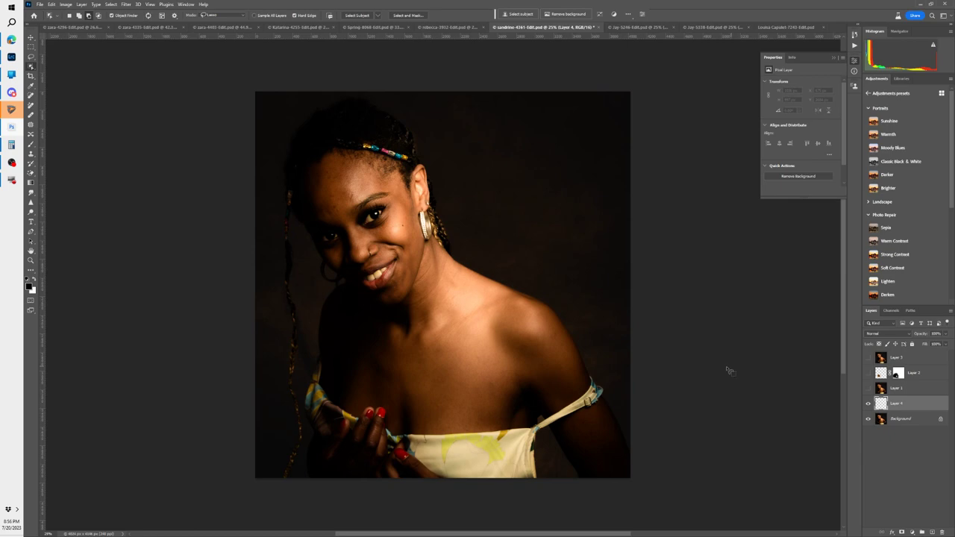
Step: Remove the small shiny spot on the forehead just above the inner eyebrow with the Remove tool
{"action": "key", "text": "z"}
{"action": "left_click_drag", "start_coordinate": [368, 252], "coordinate": [277, 217]}
{"action": "key", "text": "w"}
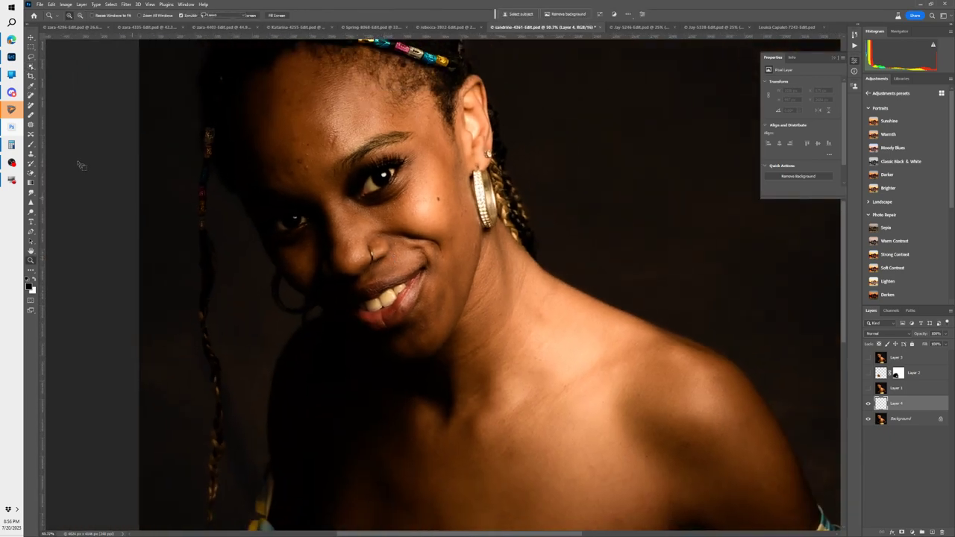
{"action": "left_click", "coordinate": [31, 105]}
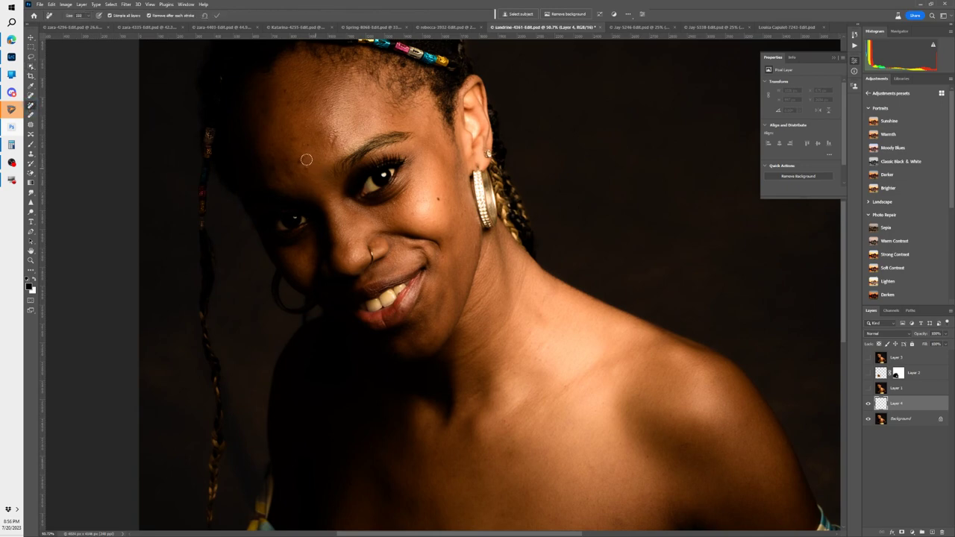
{"action": "mouse_move", "coordinate": [327, 150]}
{"action": "left_mouse_down"}
{"action": "mouse_move", "coordinate": [316, 149]}
{"action": "mouse_move", "coordinate": [326, 139]}
{"action": "left_mouse_up"}
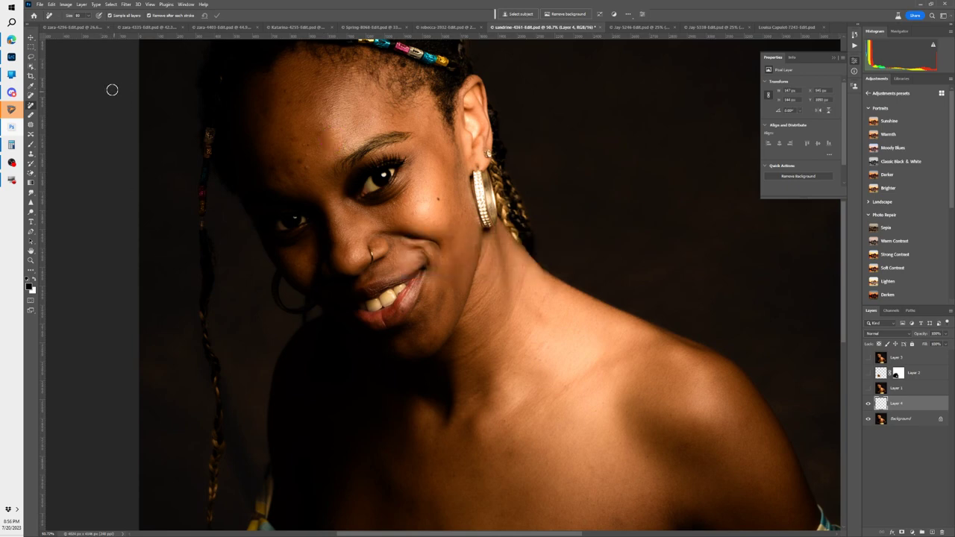
Step: Turn off removal after each stroke, paint over the remaining forehead blemishes and the cheek mole, and apply the removal in one pass
{"action": "left_click", "coordinate": [148, 15]}
{"action": "left_click_drag", "start_coordinate": [301, 164], "coordinate": [275, 168]}
{"action": "mouse_move", "coordinate": [292, 150]}
{"action": "left_mouse_down"}
{"action": "mouse_move", "coordinate": [304, 136]}
{"action": "mouse_move", "coordinate": [288, 126]}
{"action": "left_mouse_up"}
{"action": "left_click_drag", "start_coordinate": [286, 92], "coordinate": [285, 94]}
{"action": "left_click_drag", "start_coordinate": [427, 196], "coordinate": [437, 195]}
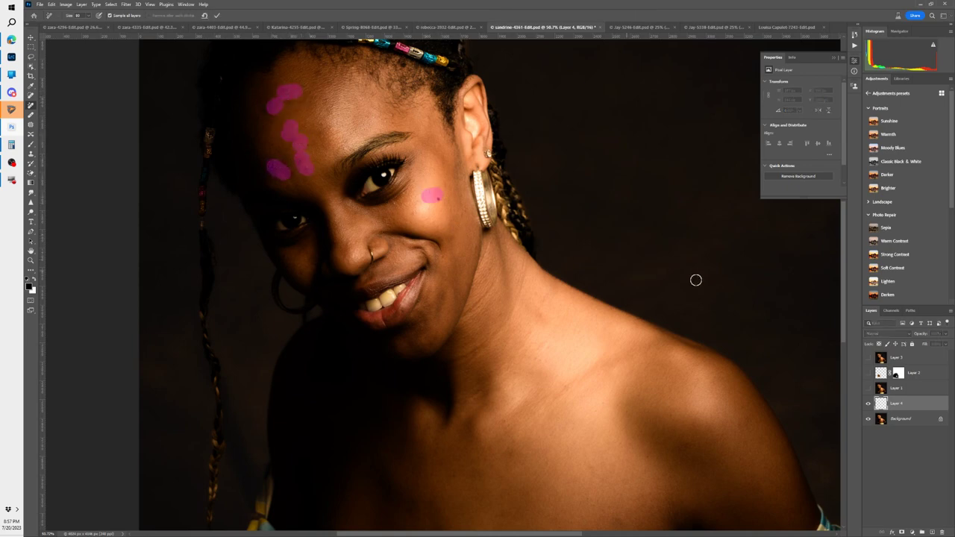
{"action": "left_click", "coordinate": [217, 15]}
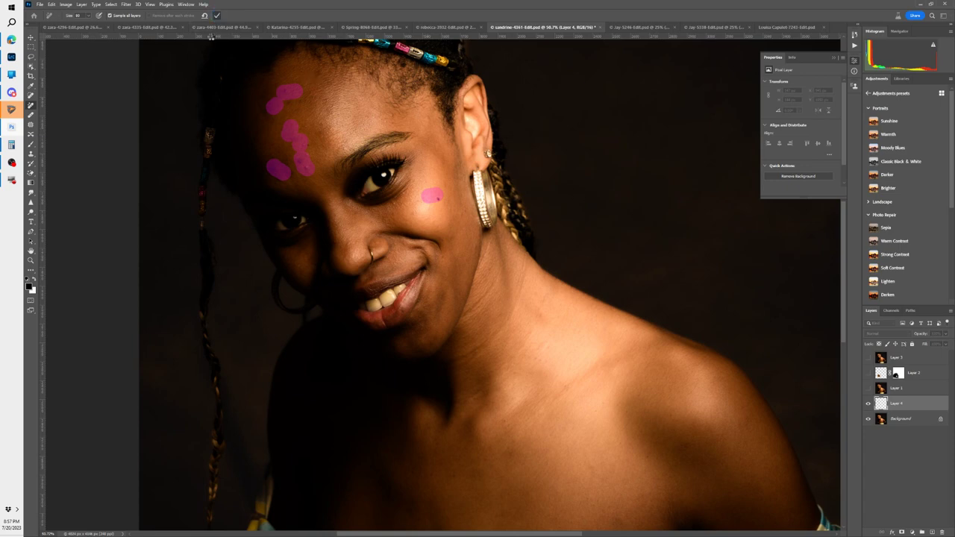
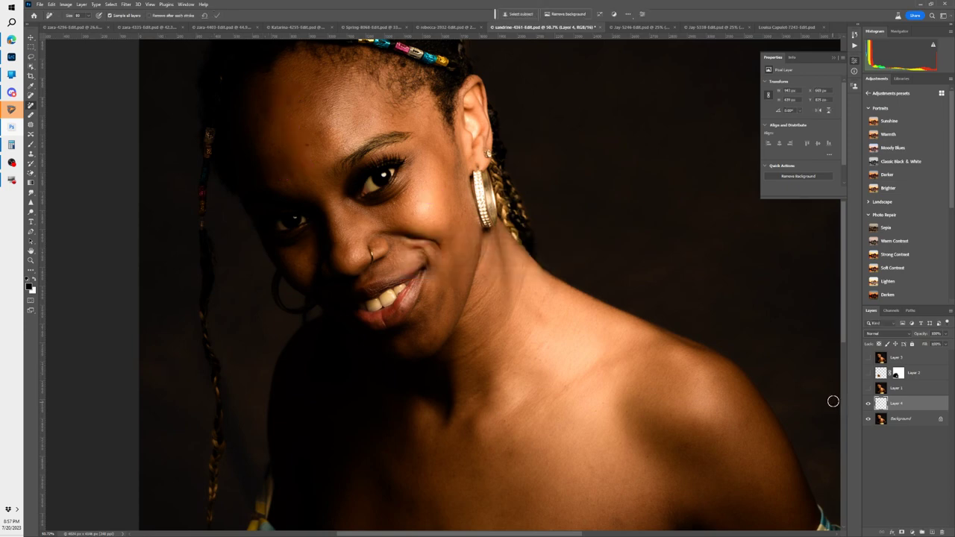
Step: Compare the face before and after the blemish removal by toggling Layer 4, leaving it visible
{"action": "left_click", "coordinate": [867, 403]}
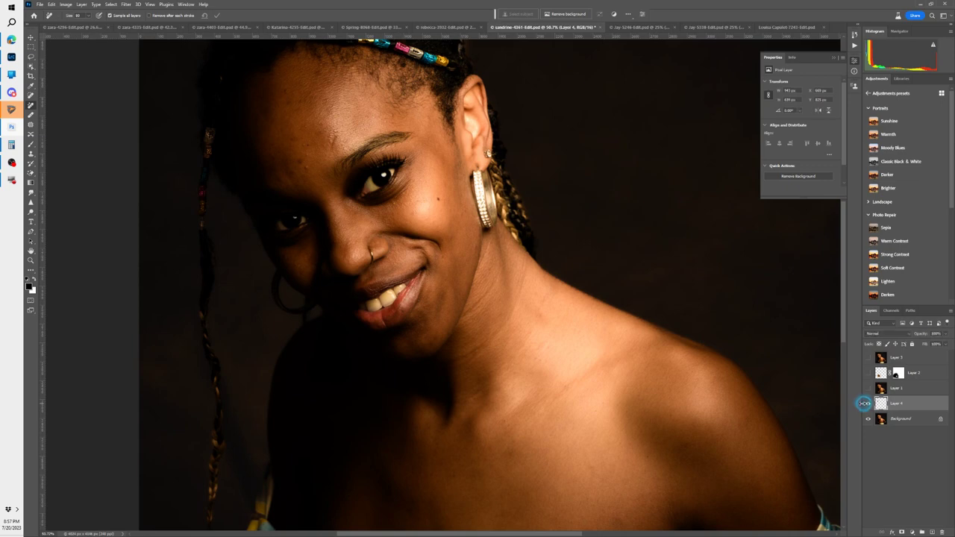
{"action": "left_click", "coordinate": [868, 403]}
{"action": "left_click", "coordinate": [868, 404]}
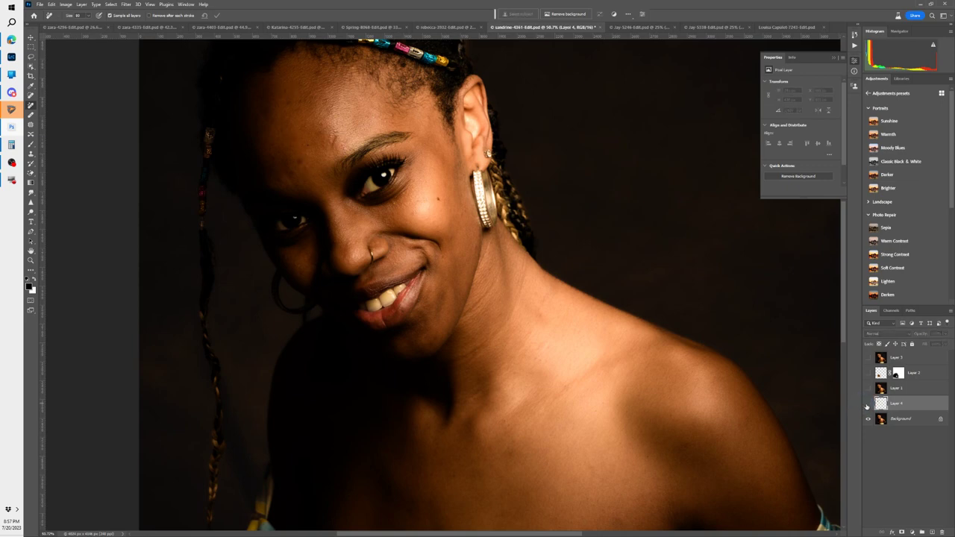
{"action": "left_click", "coordinate": [867, 404]}
{"action": "left_click", "coordinate": [867, 403]}
{"action": "left_click", "coordinate": [868, 404]}
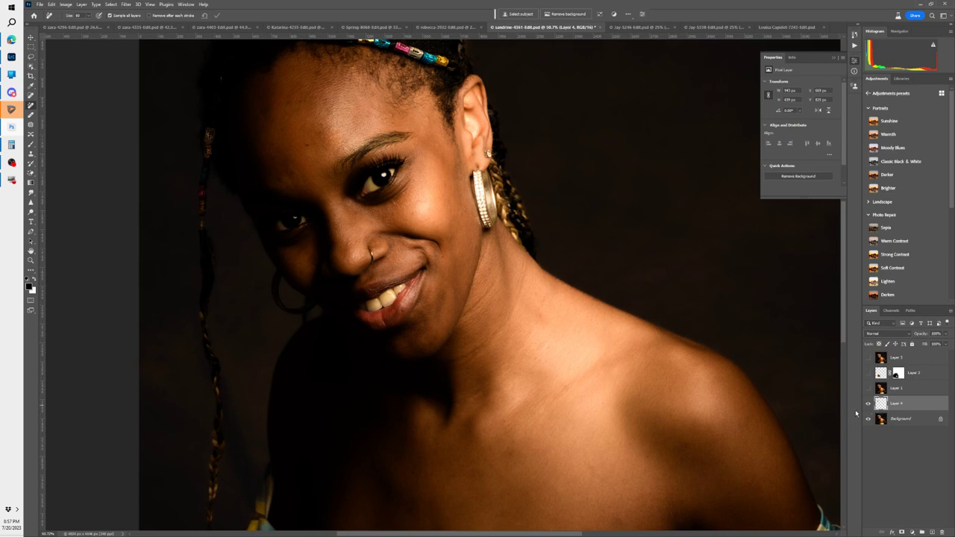
Step: Examine the retouched studio portrait as a whole and up close around the forehead and eyes
{"action": "key", "text": "ctrl+0"}
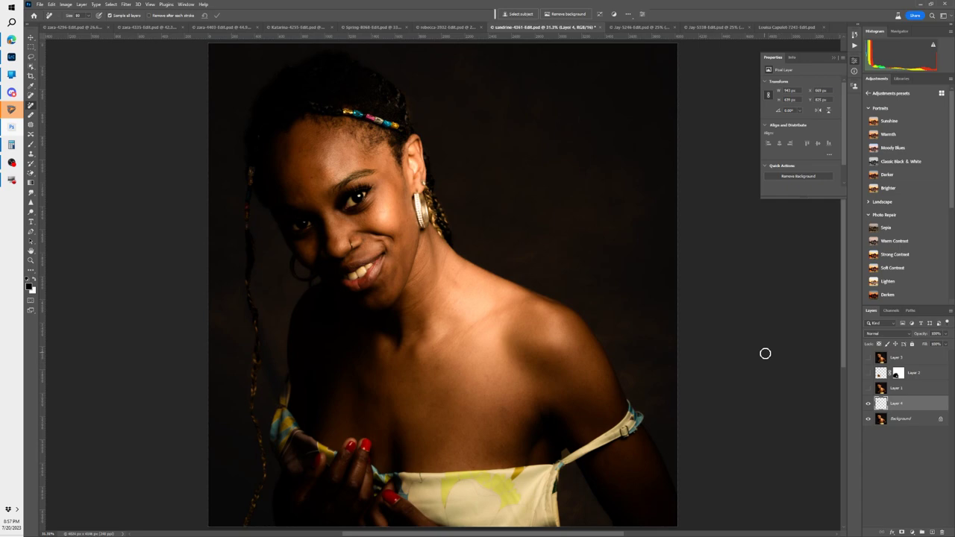
{"action": "key", "text": "z"}
{"action": "left_click_drag", "start_coordinate": [317, 186], "coordinate": [388, 187]}
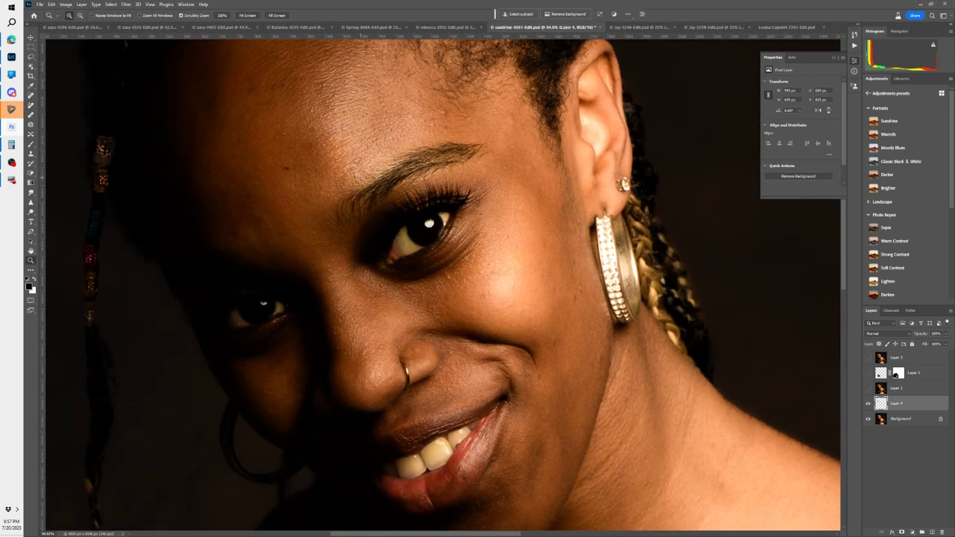
{"action": "key", "text": "j"}
{"action": "left_click_drag", "start_coordinate": [301, 189], "coordinate": [363, 216]}
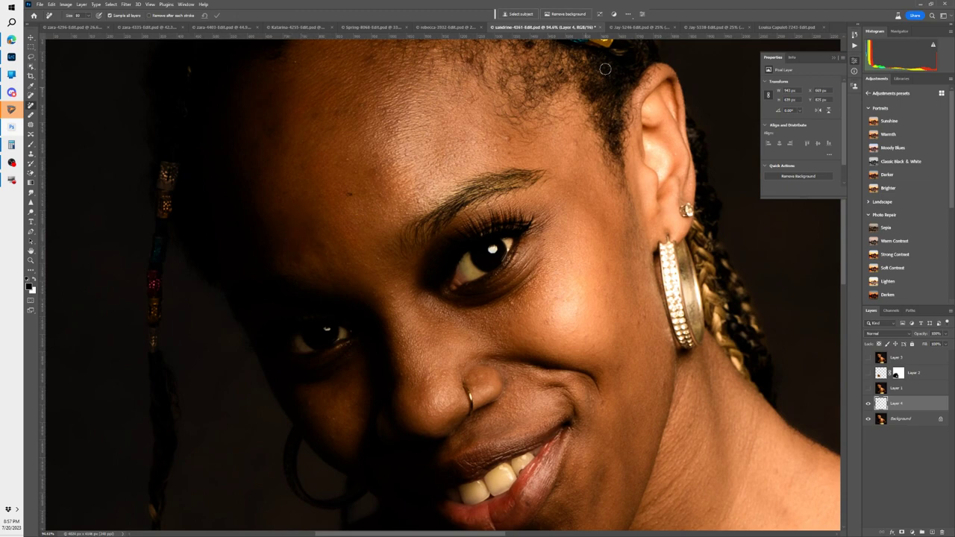
Step: Look through the other open documents, switch to Lightroom Classic and browse the AI examples collection for another portrait
{"action": "left_click", "coordinate": [642, 28]}
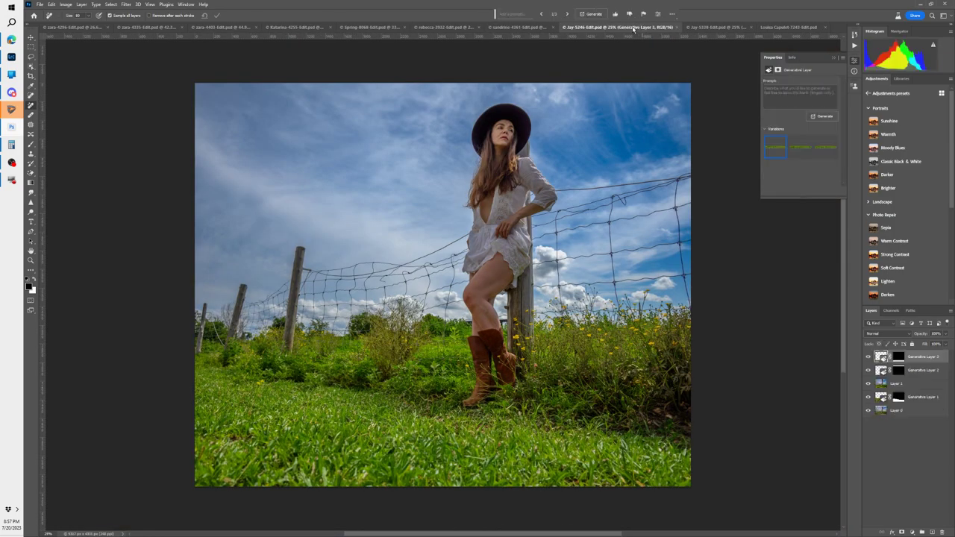
{"action": "left_click", "coordinate": [719, 28]}
{"action": "left_click", "coordinate": [778, 28]}
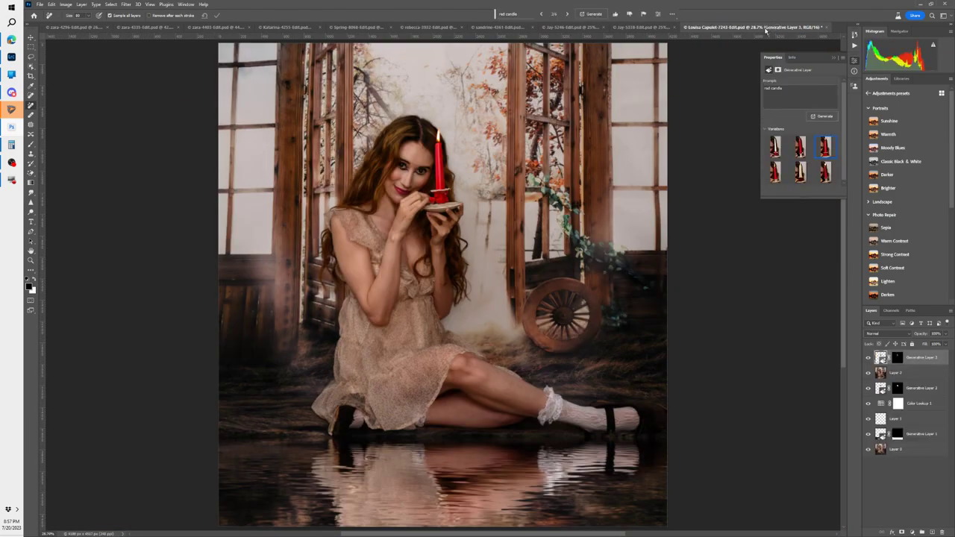
{"action": "left_click", "coordinate": [11, 56]}
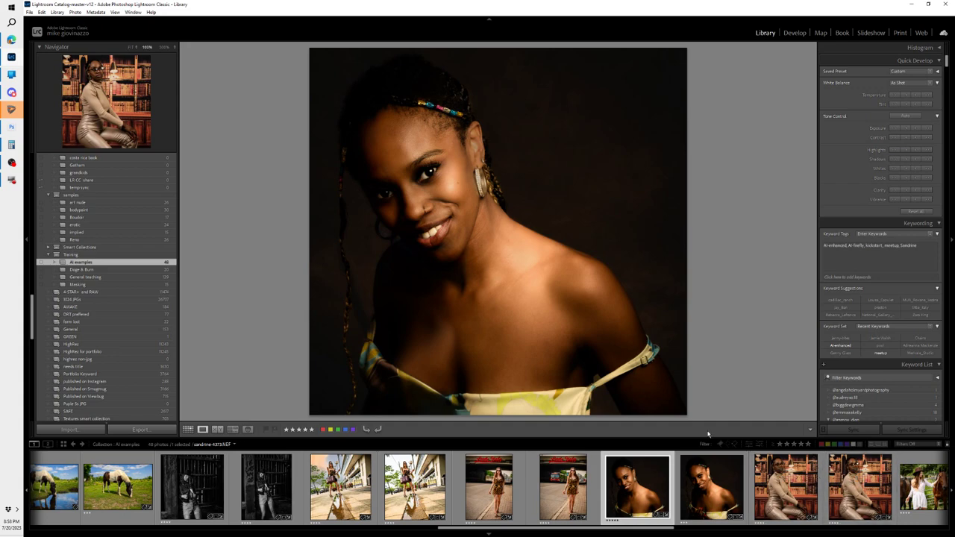
{"action": "key", "text": "g"}
{"action": "left_click", "coordinate": [604, 347]}
{"action": "scroll", "coordinate": [611, 359], "scroll_direction": "down", "scroll_amount": 2}
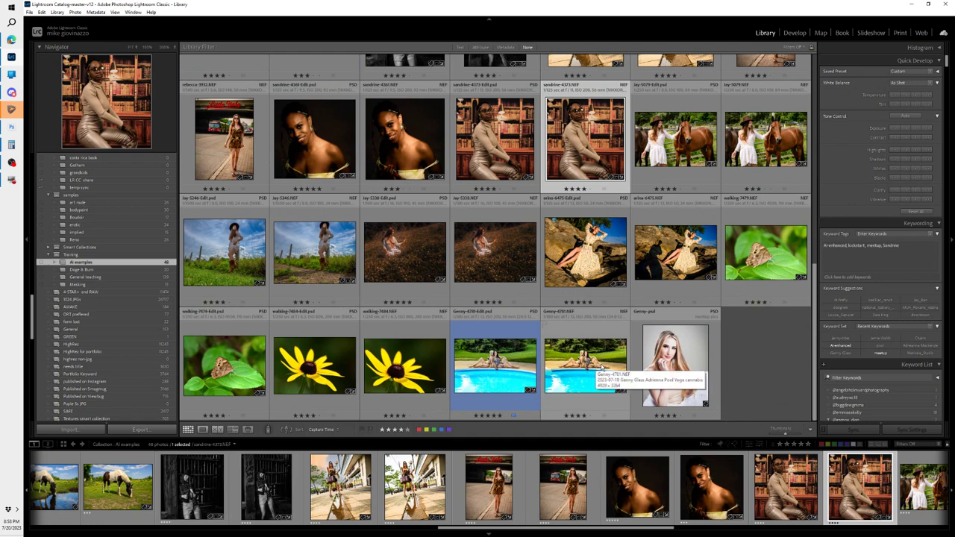
{"action": "scroll", "coordinate": [601, 366], "scroll_direction": "up", "scroll_amount": 5}
{"action": "scroll", "coordinate": [597, 366], "scroll_direction": "down", "scroll_amount": 2}
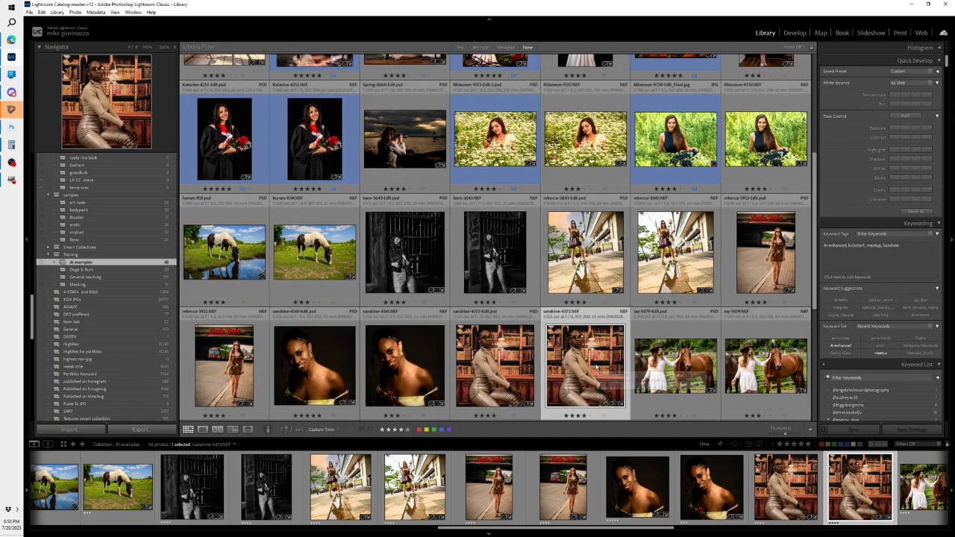
{"action": "scroll", "coordinate": [597, 367], "scroll_direction": "up", "scroll_amount": 2}
{"action": "scroll", "coordinate": [595, 366], "scroll_direction": "up", "scroll_amount": 2}
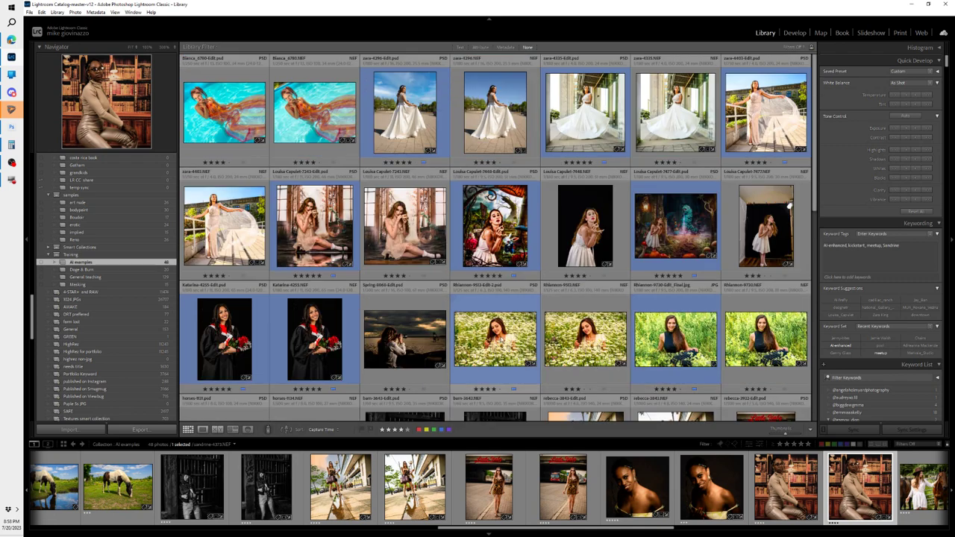
Step: Open the original of the edited portrait of the woman among daisies (the 9513-Edit-2 PSD) in Adobe Photoshop 2023
{"action": "left_click", "coordinate": [499, 339]}
{"action": "right_click", "coordinate": [501, 335]}
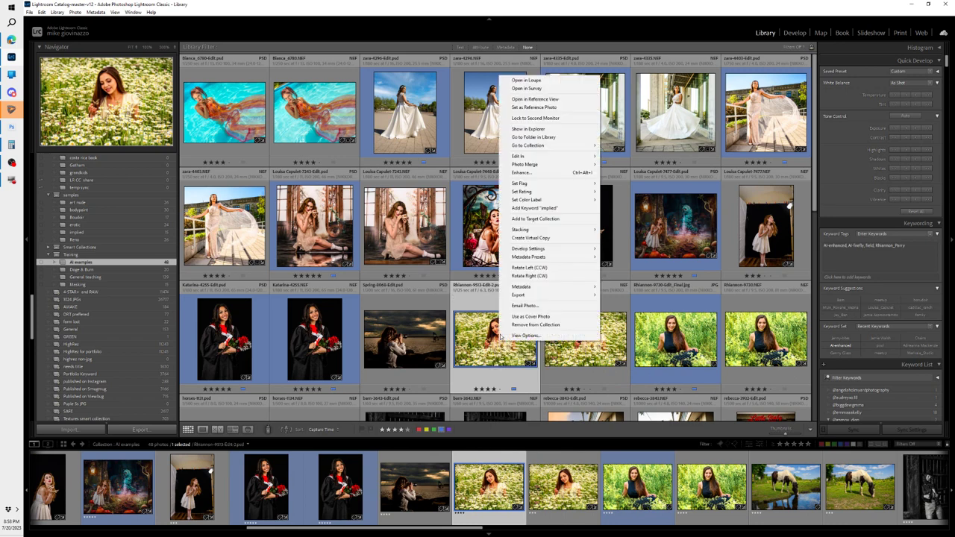
{"action": "mouse_move", "coordinate": [558, 159]}
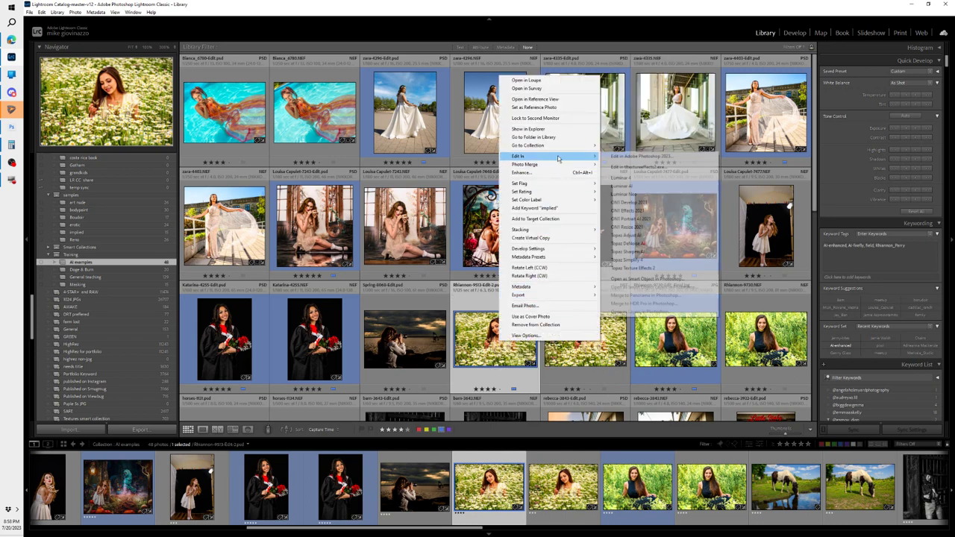
{"action": "left_click", "coordinate": [624, 157]}
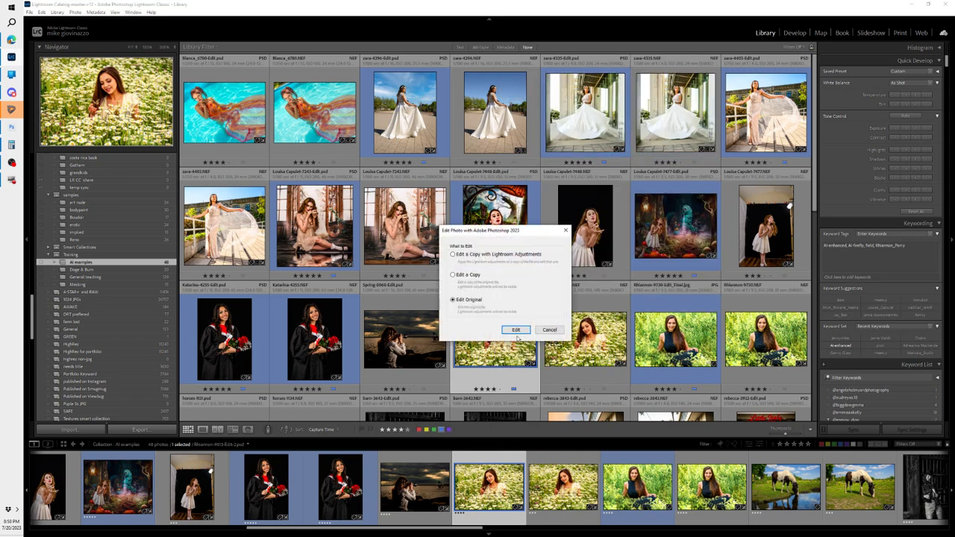
{"action": "left_click", "coordinate": [516, 330]}
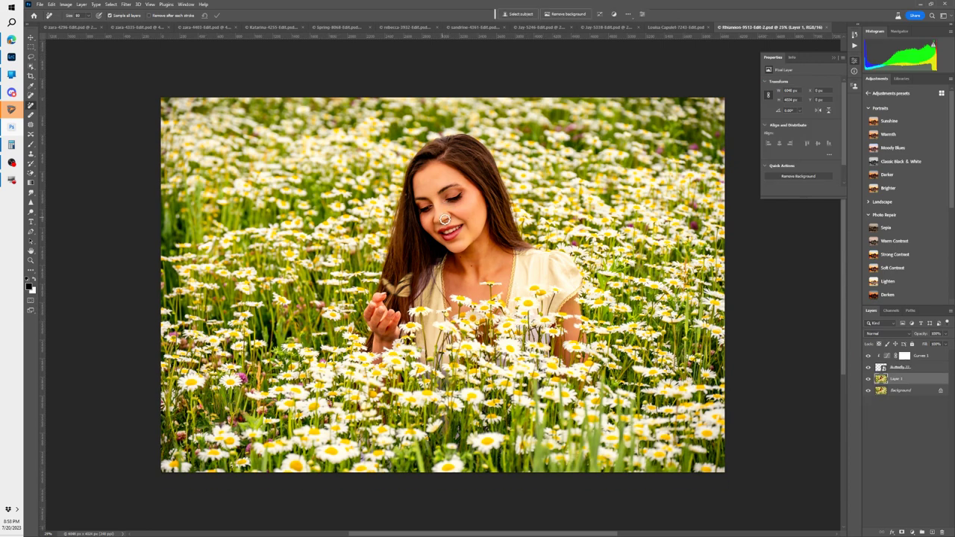
Step: Hide the Curves 1, butterfly and Layer 1 layers and inspect the Background around the face, hair and chest
{"action": "key", "text": "z"}
{"action": "left_click_drag", "start_coordinate": [444, 218], "coordinate": [501, 203]}
{"action": "key", "text": "j"}
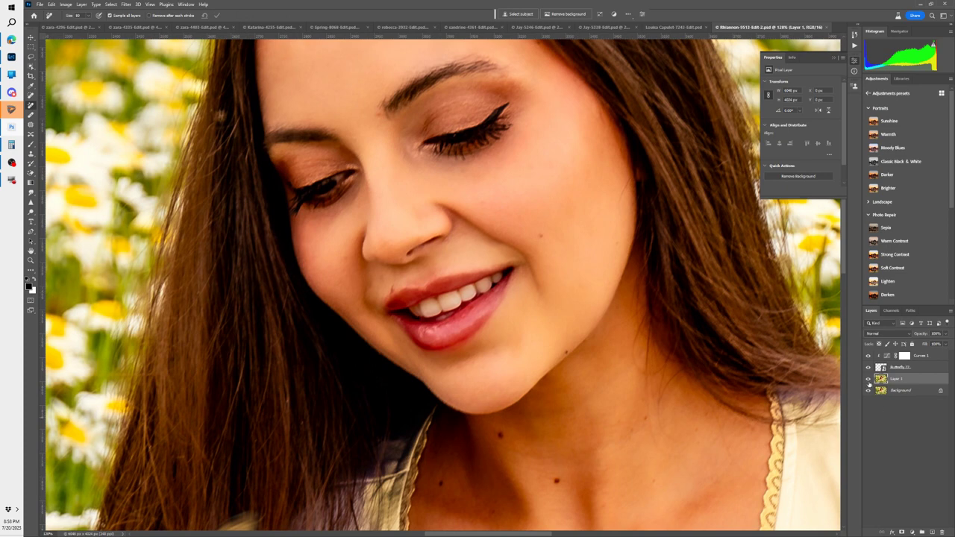
{"action": "left_click", "coordinate": [868, 355]}
{"action": "left_click", "coordinate": [868, 379]}
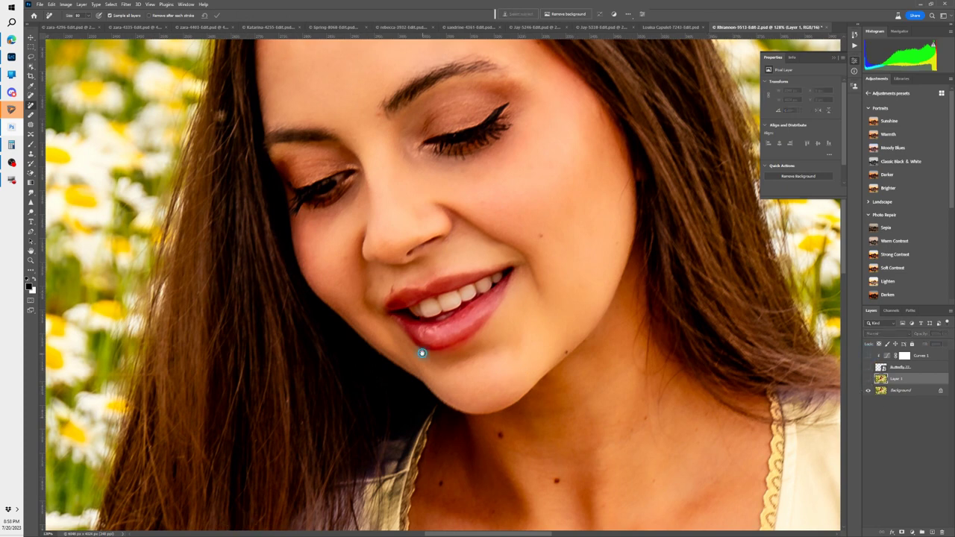
{"action": "scroll", "coordinate": [423, 351], "scroll_direction": "down", "scroll_amount": 10}
{"action": "scroll", "coordinate": [387, 277], "scroll_direction": "left", "scroll_amount": 3}
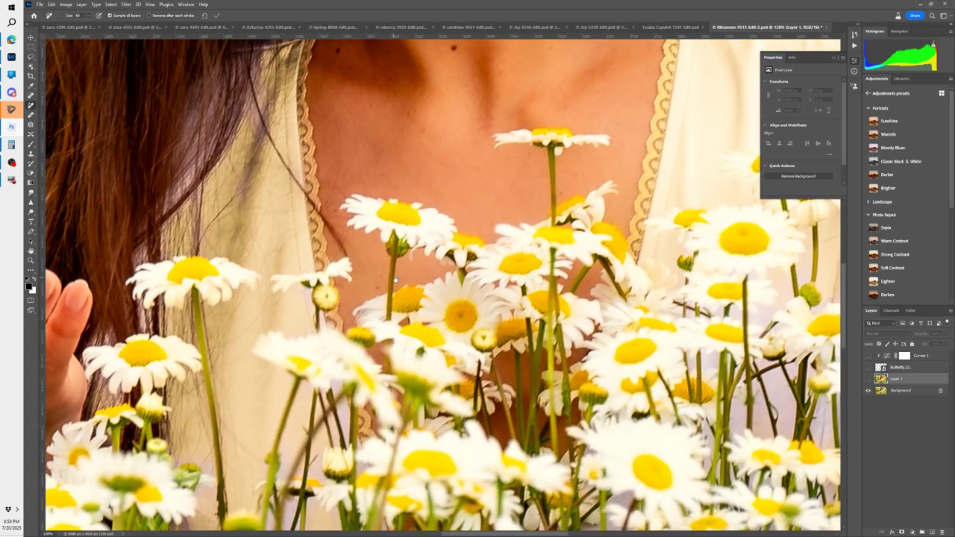
{"action": "scroll", "coordinate": [433, 314], "scroll_direction": "up", "scroll_amount": 4}
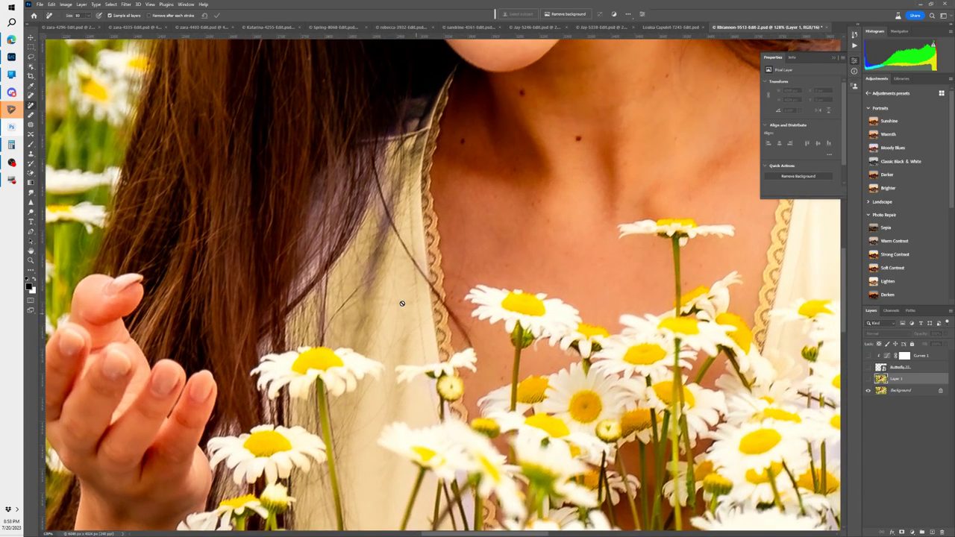
Step: Show Layer 1 and heal the long stray hair across the dress trim and chest with the Spot Healing Brush
{"action": "left_click", "coordinate": [30, 96]}
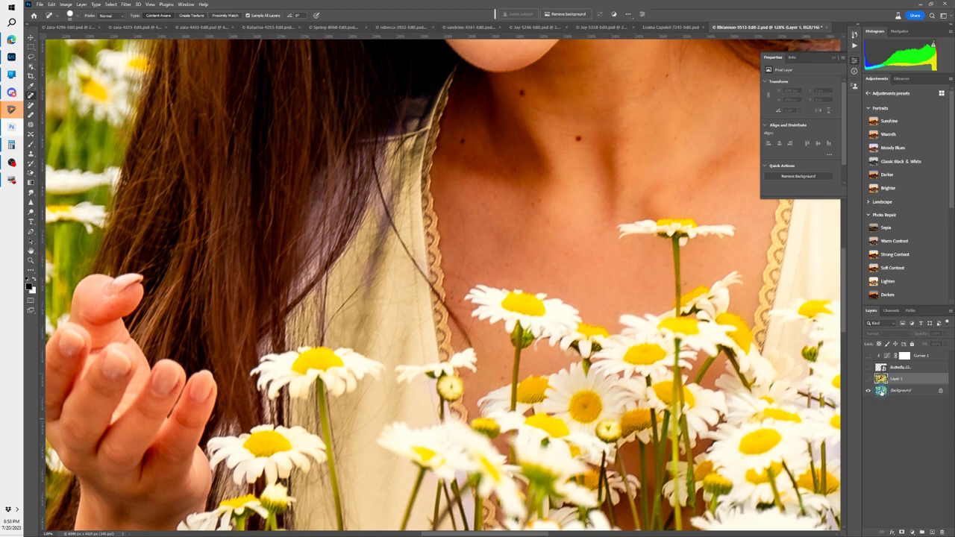
{"action": "left_click", "coordinate": [881, 391]}
{"action": "left_click", "coordinate": [885, 380]}
{"action": "left_click", "coordinate": [867, 378]}
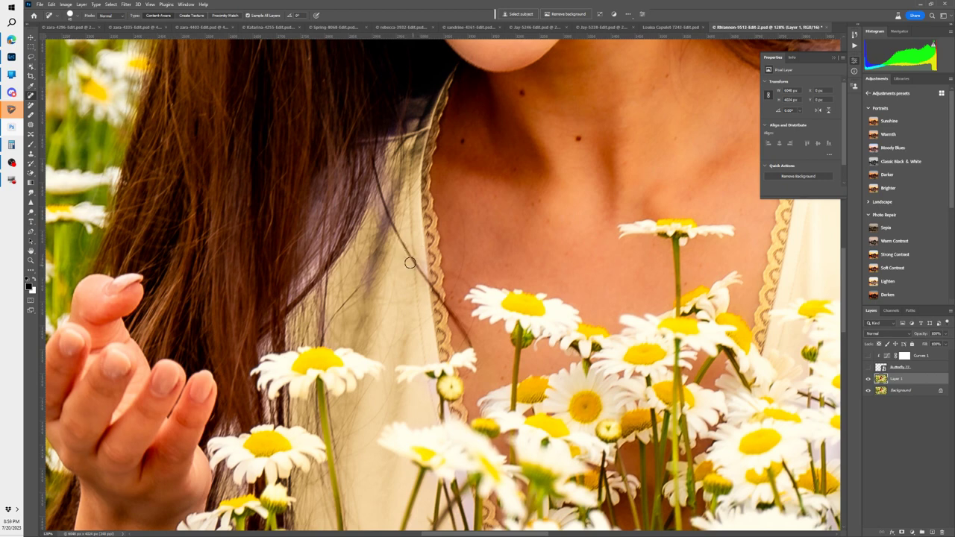
{"action": "left_click_drag", "start_coordinate": [404, 246], "coordinate": [468, 346]}
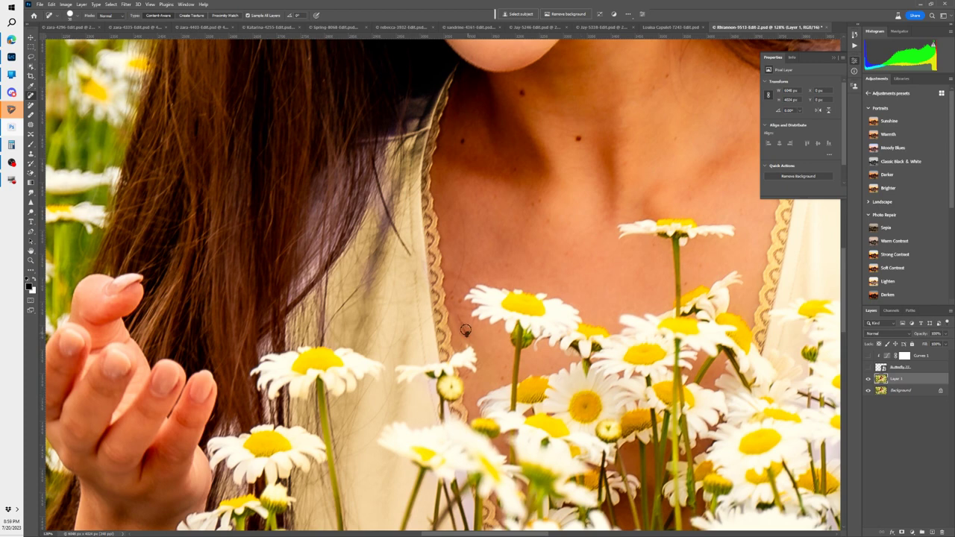
{"action": "left_click_drag", "start_coordinate": [453, 293], "coordinate": [462, 211]}
{"action": "left_click_drag", "start_coordinate": [410, 253], "coordinate": [386, 214]}
Step: Duplicate the Background, hide Layer 1, and erase the same stray hair on the copy with the Remove tool
{"action": "left_click", "coordinate": [880, 394]}
{"action": "key", "text": "ctrl+j"}
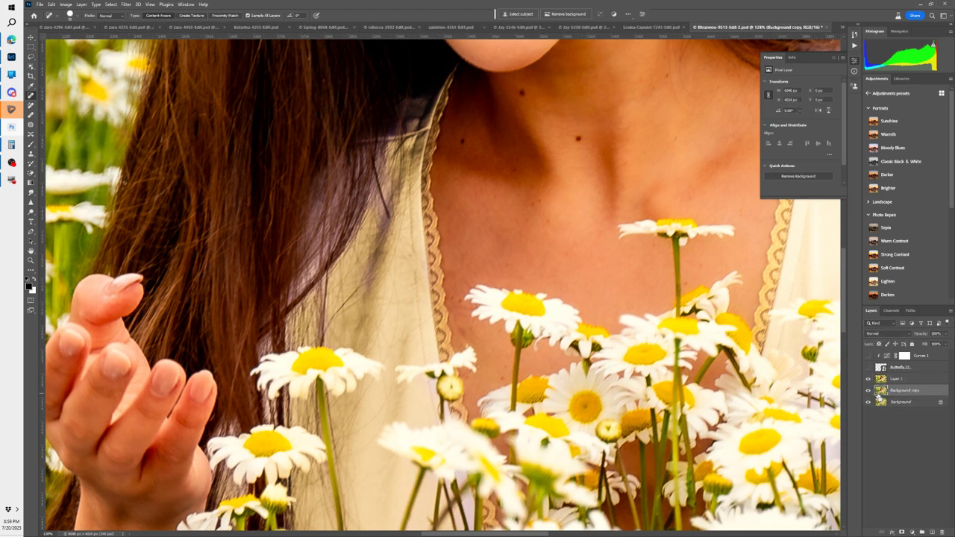
{"action": "left_click", "coordinate": [868, 378]}
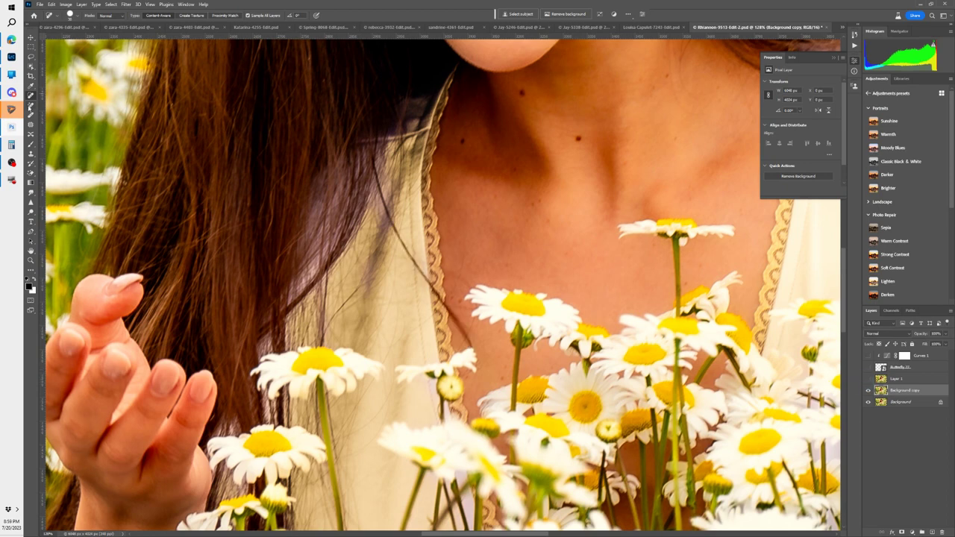
{"action": "left_click", "coordinate": [30, 107]}
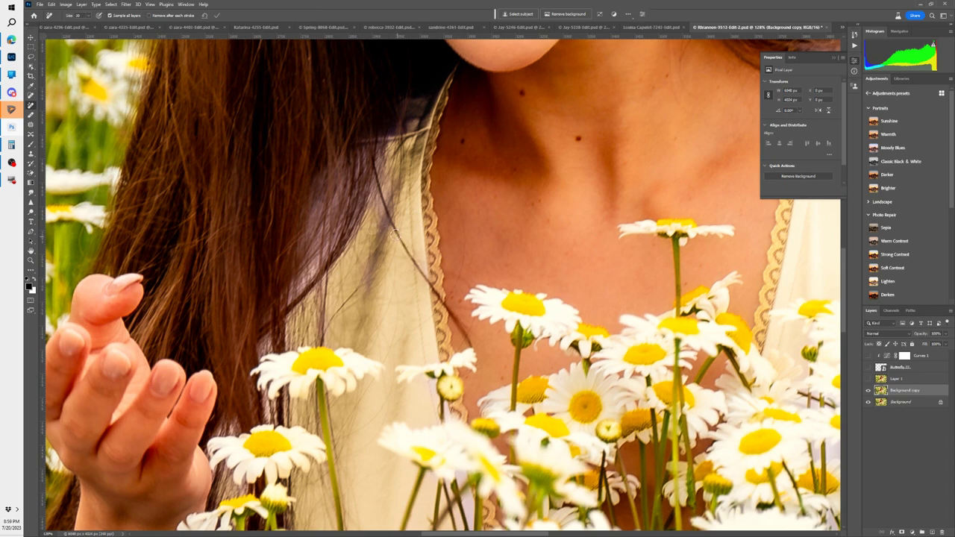
{"action": "left_click_drag", "start_coordinate": [397, 236], "coordinate": [469, 347]}
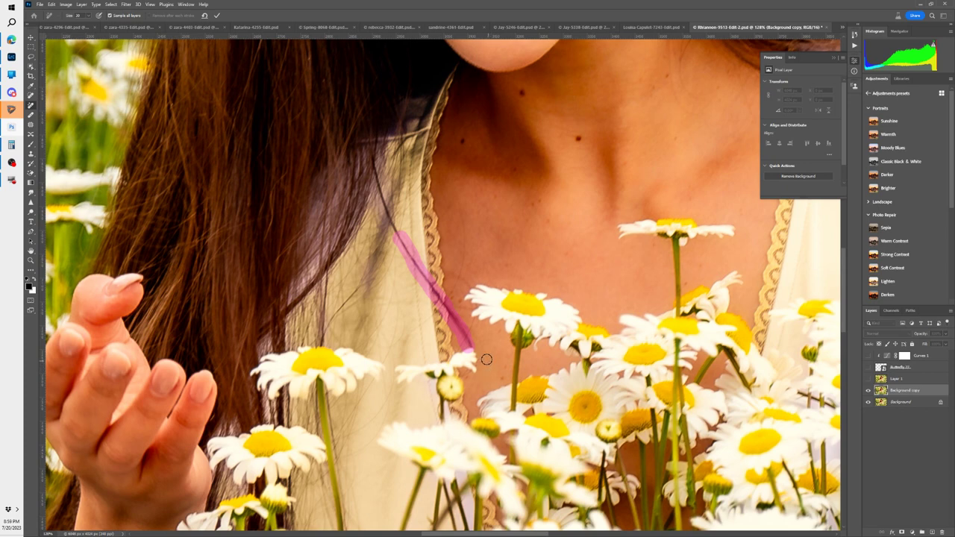
{"action": "left_click", "coordinate": [218, 15]}
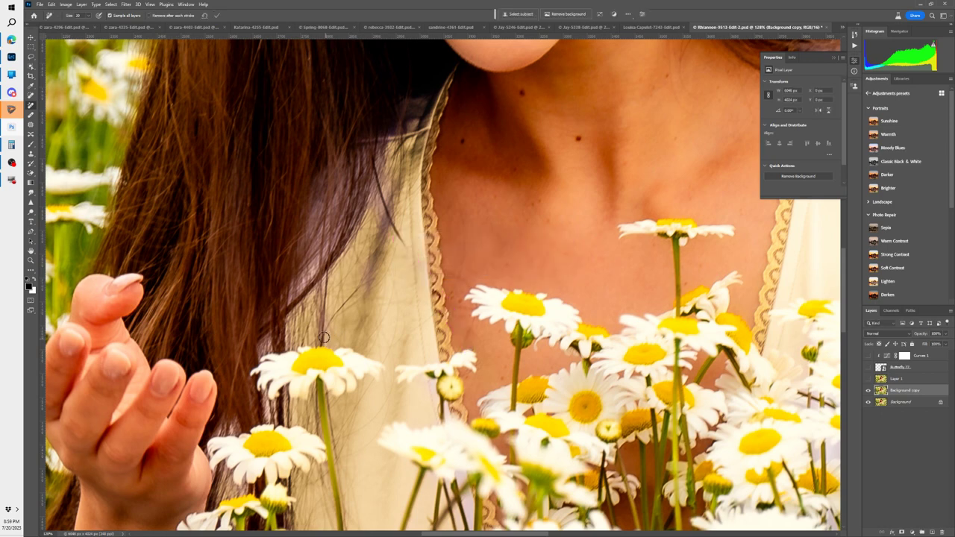
Step: Compare the Spot Healing Brush and Remove tool results on the stray hair by toggling Layer 1's visibility
{"action": "left_click", "coordinate": [868, 379]}
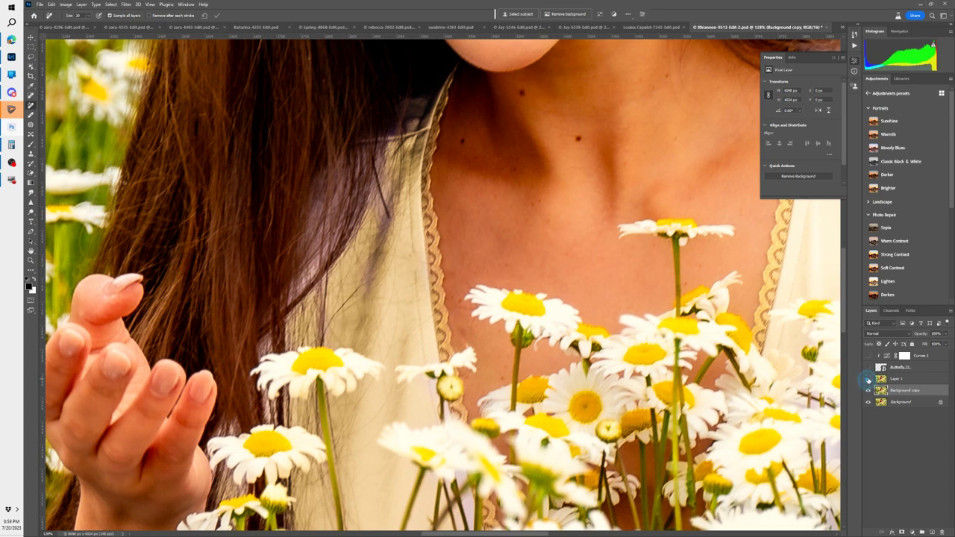
{"action": "left_click", "coordinate": [868, 379]}
{"action": "left_click", "coordinate": [867, 380]}
{"action": "left_click", "coordinate": [868, 380]}
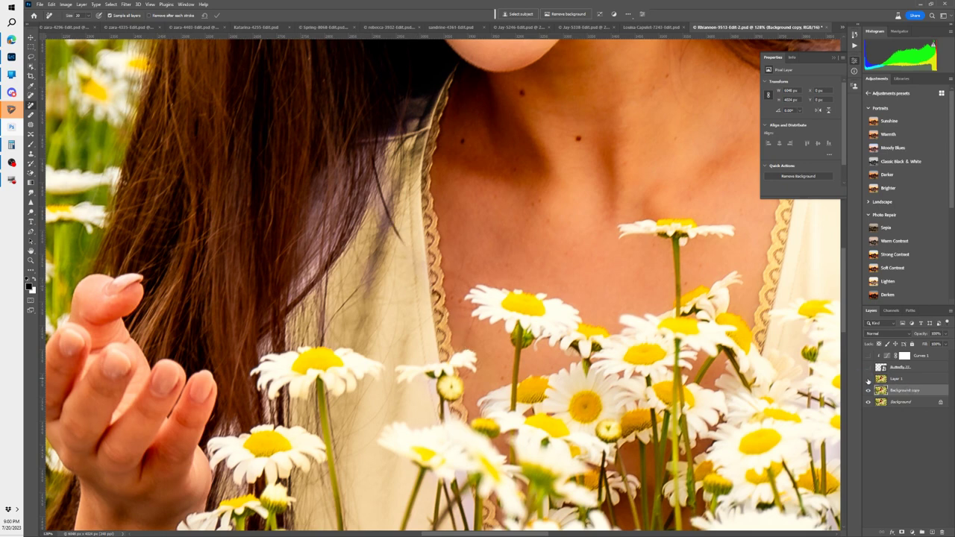
{"action": "left_click", "coordinate": [868, 380]}
{"action": "left_click", "coordinate": [868, 380]}
{"action": "left_click", "coordinate": [868, 379]}
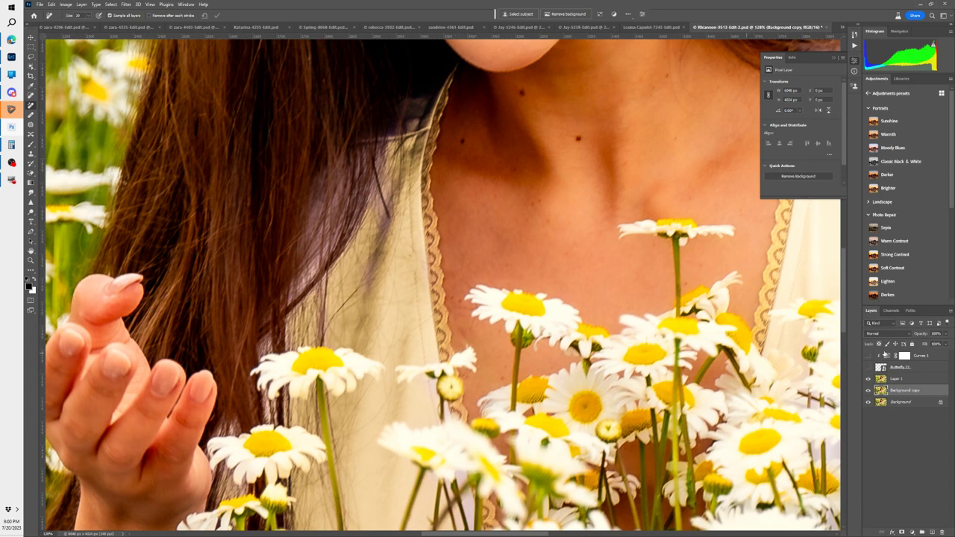
{"action": "left_click", "coordinate": [868, 379]}
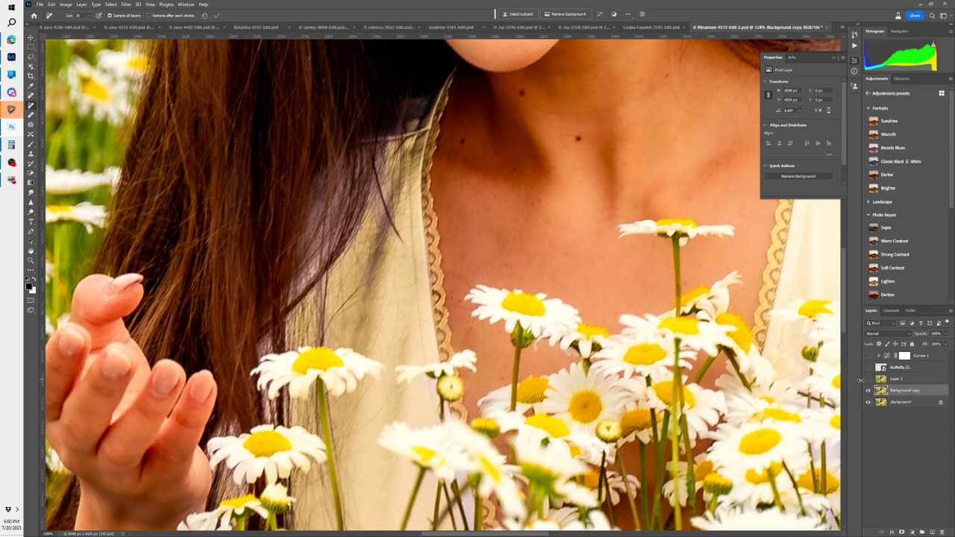
{"action": "left_click", "coordinate": [868, 379]}
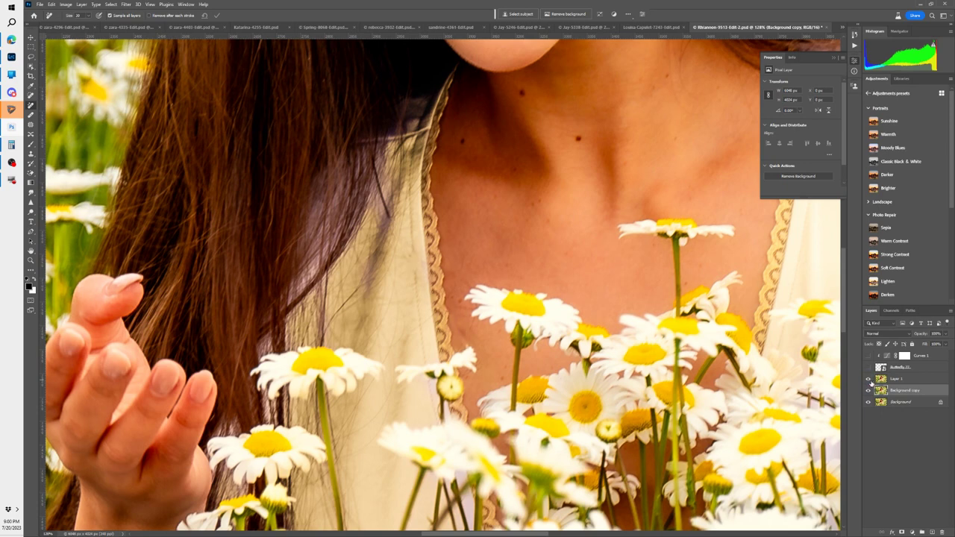
Step: Hide Layer 1 and touch up the skin between the two daisies beside the dress trim with the Remove tool
{"action": "left_click", "coordinate": [868, 379]}
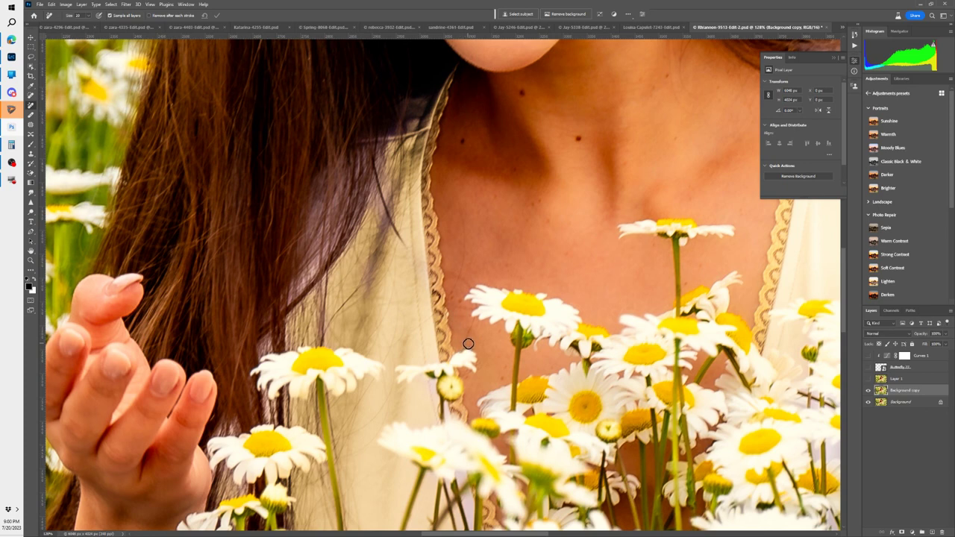
{"action": "mouse_move", "coordinate": [458, 346]}
{"action": "left_mouse_down"}
{"action": "mouse_move", "coordinate": [476, 316]}
{"action": "mouse_move", "coordinate": [469, 333]}
{"action": "left_mouse_up"}
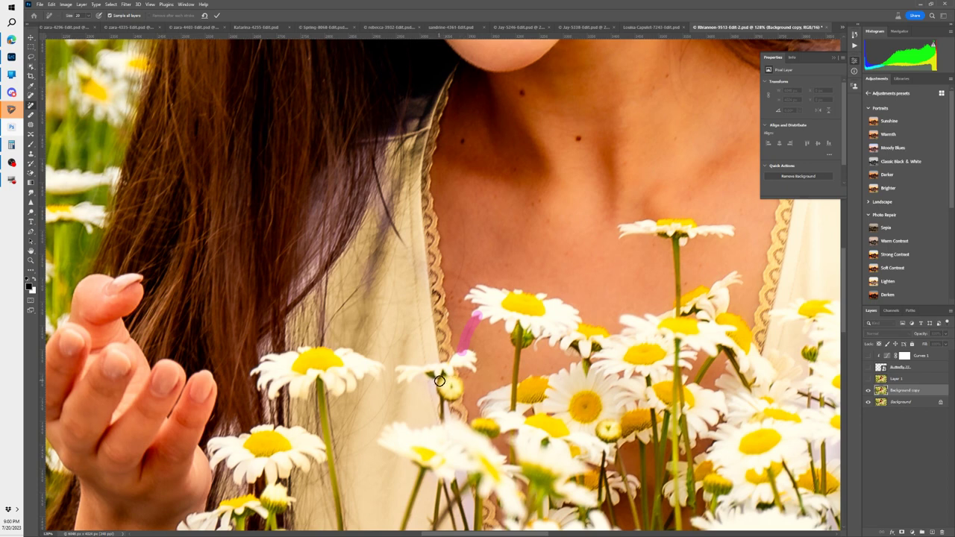
{"action": "left_click", "coordinate": [214, 16]}
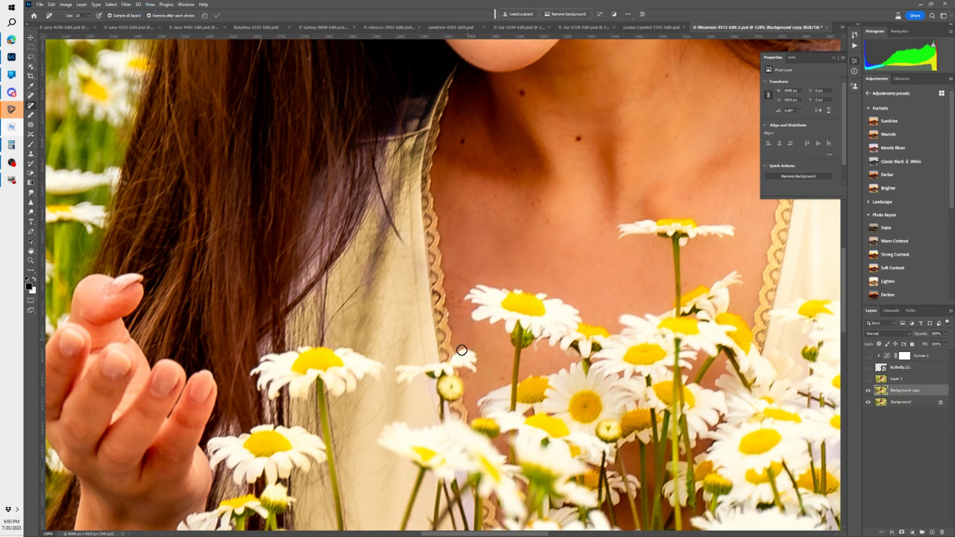
Step: Show and select Layer 1, and heal the skin between the dress trim and the daisies with the Spot Healing Brush
{"action": "left_click", "coordinate": [867, 378]}
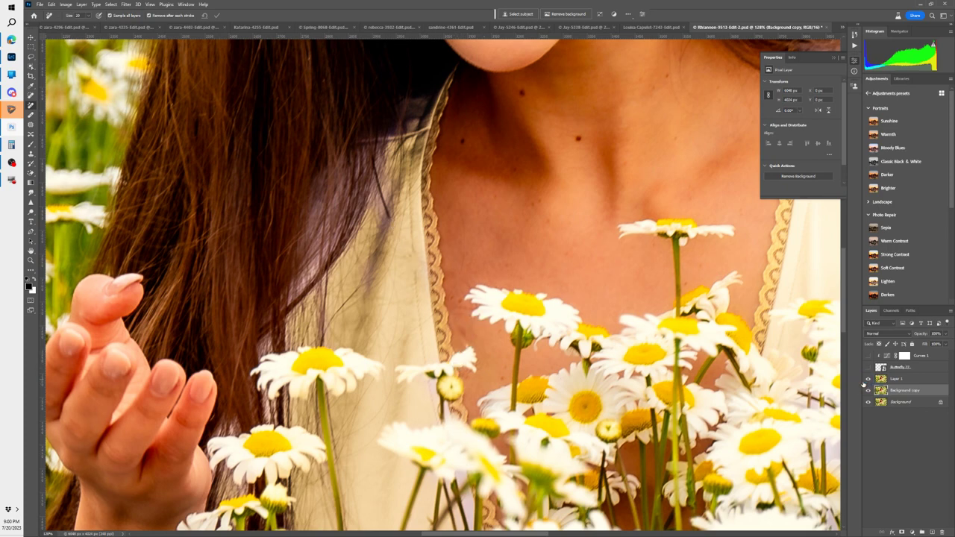
{"action": "left_click", "coordinate": [31, 95]}
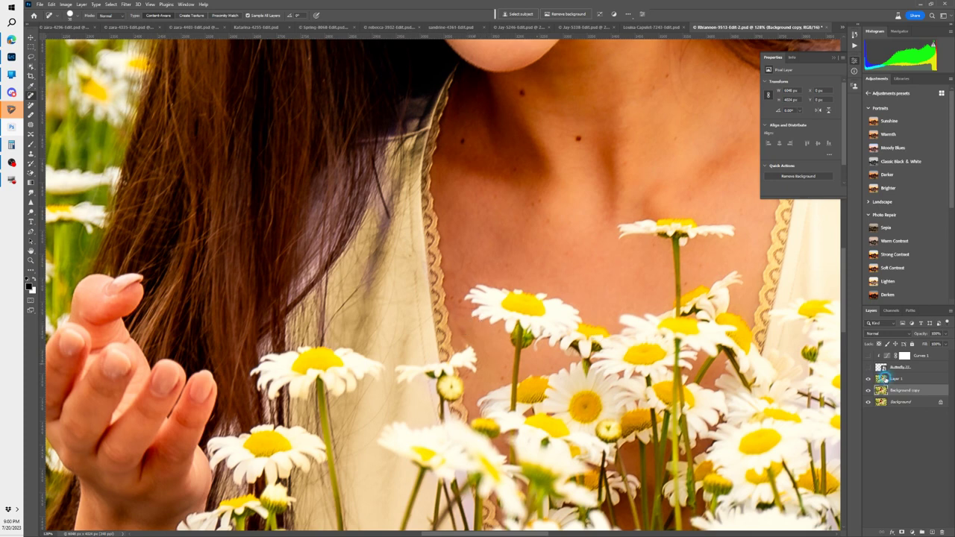
{"action": "left_click", "coordinate": [884, 379]}
{"action": "left_click_drag", "start_coordinate": [469, 318], "coordinate": [459, 352]}
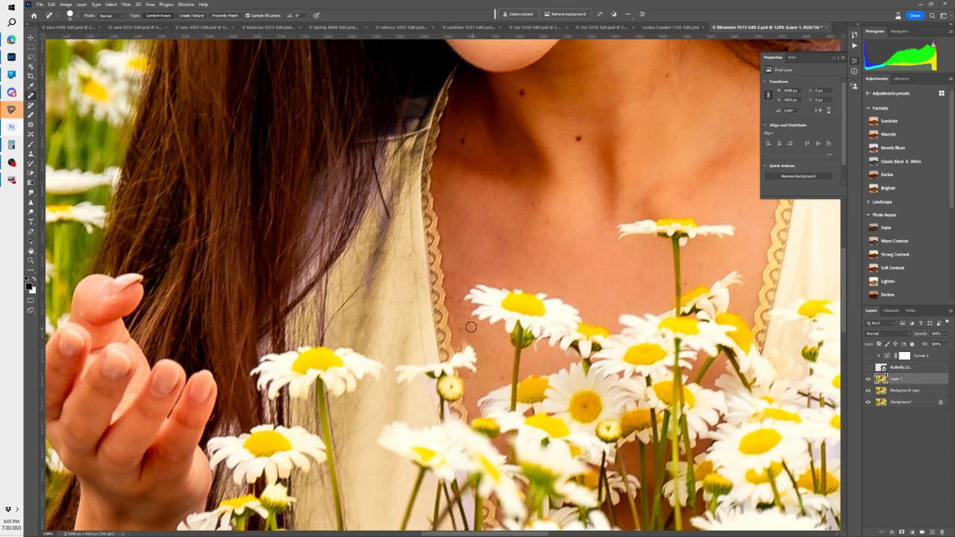
Step: Heal the mole at the centre of the chest and the blemish above the upper lip with the Spot Healing Brush
{"action": "left_click_drag", "start_coordinate": [572, 133], "coordinate": [578, 134]}
{"action": "scroll", "coordinate": [369, 336], "scroll_direction": "up", "scroll_amount": 10}
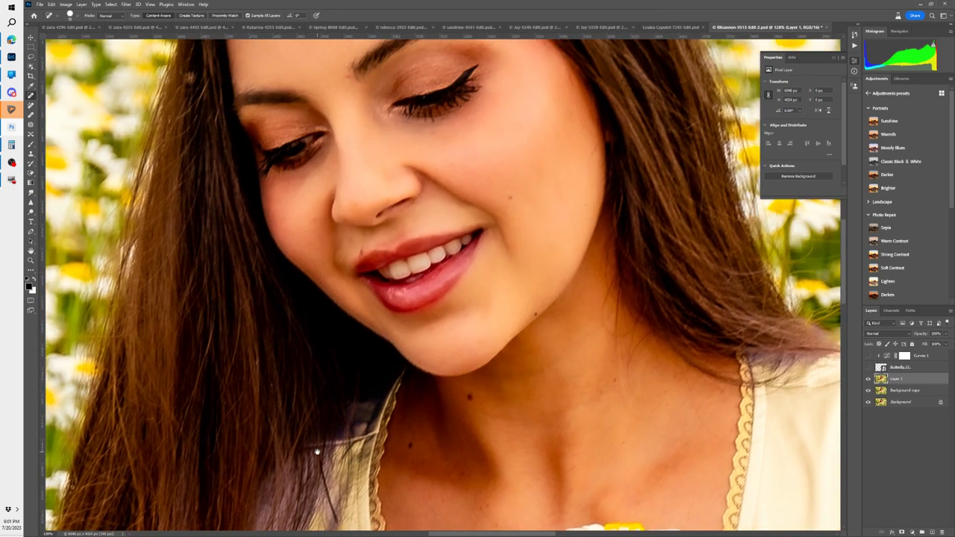
{"action": "scroll", "coordinate": [371, 336], "scroll_direction": "left", "scroll_amount": 2}
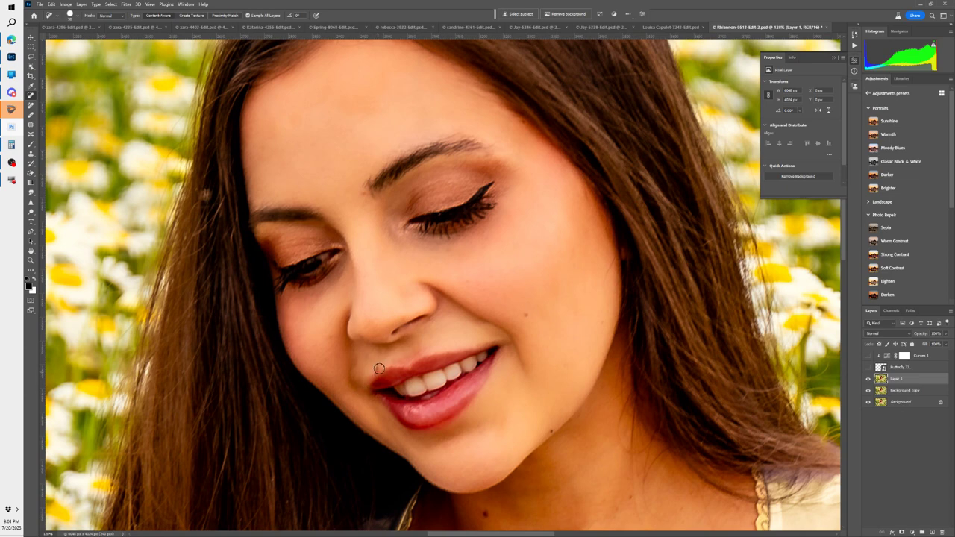
{"action": "left_click_drag", "start_coordinate": [376, 365], "coordinate": [375, 370]}
Step: Switch to Lightroom Classic and open the original 9730-Edit_Final JPG of the woman in the green field in Photoshop 2023
{"action": "left_click", "coordinate": [12, 68]}
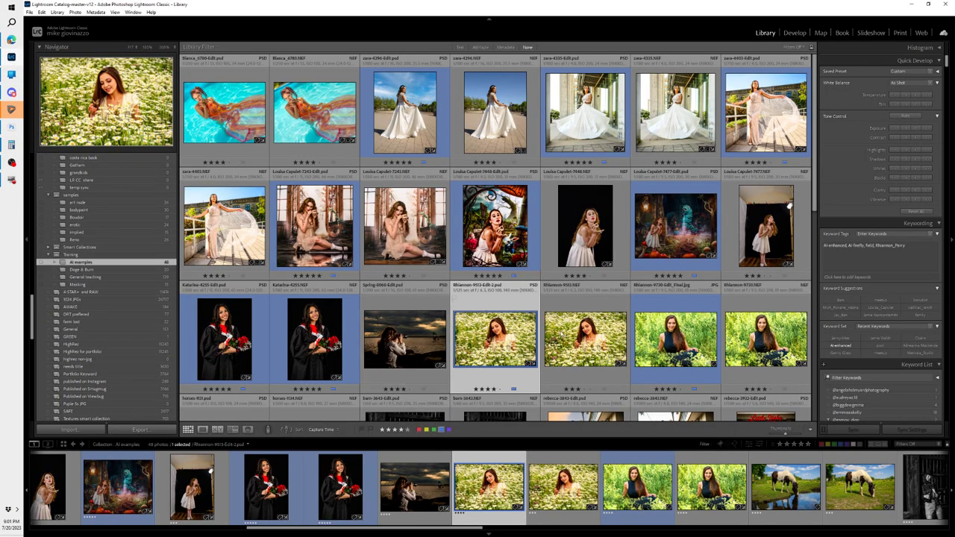
{"action": "right_click", "coordinate": [687, 340]}
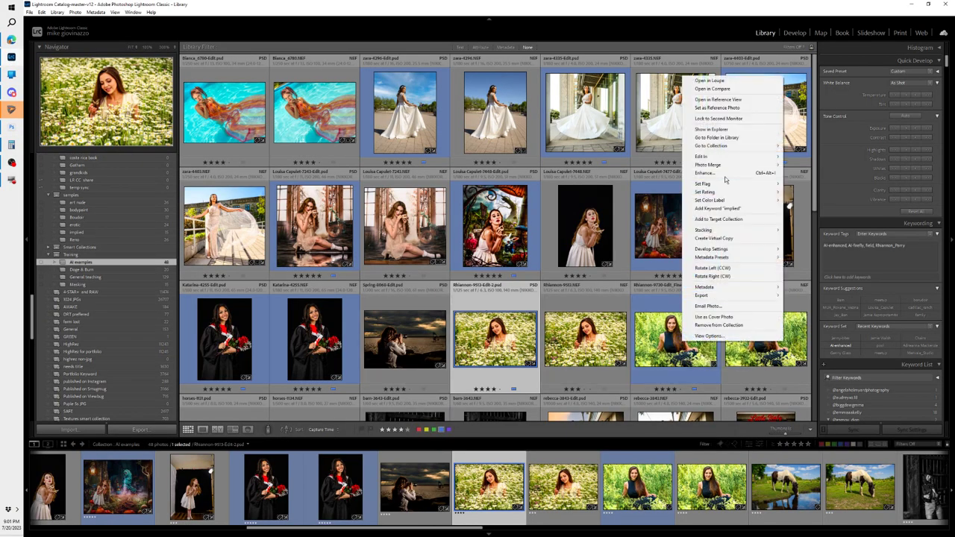
{"action": "mouse_move", "coordinate": [716, 157]}
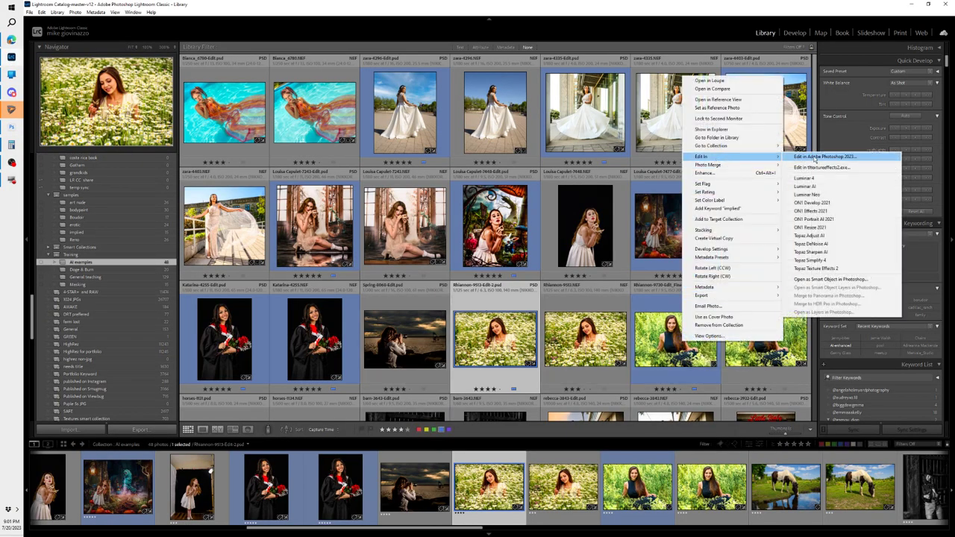
{"action": "left_click", "coordinate": [815, 158]}
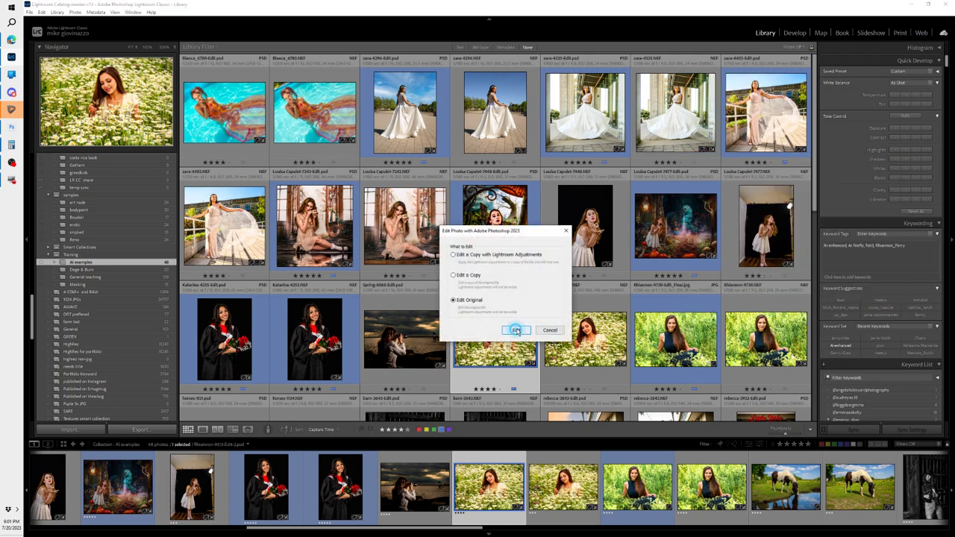
{"action": "left_click", "coordinate": [516, 330]}
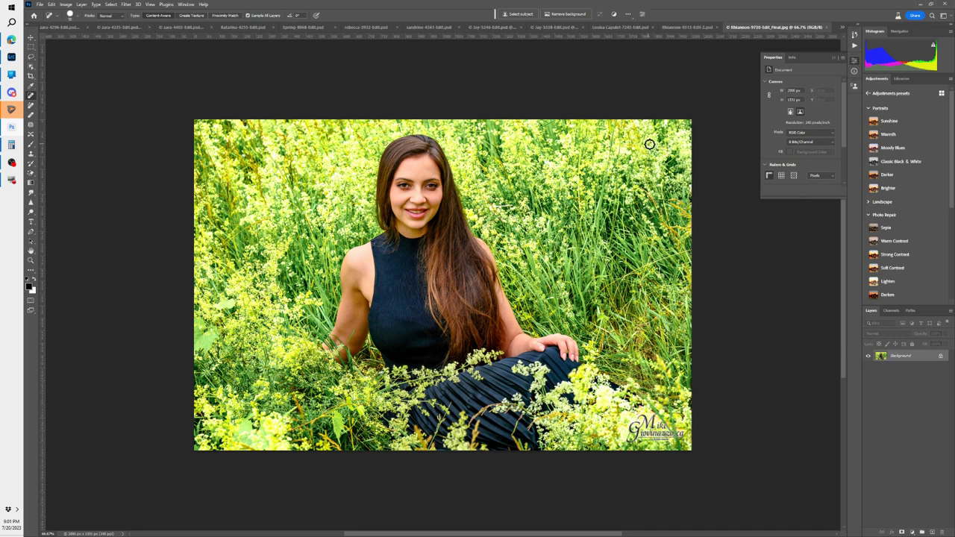
Step: Return to Lightroom Classic, go to the 9730-Edit_Final JPG's library folder, and show the photos of its parent 2023-06-17 shoot folder
{"action": "key", "text": "alt+Tab"}
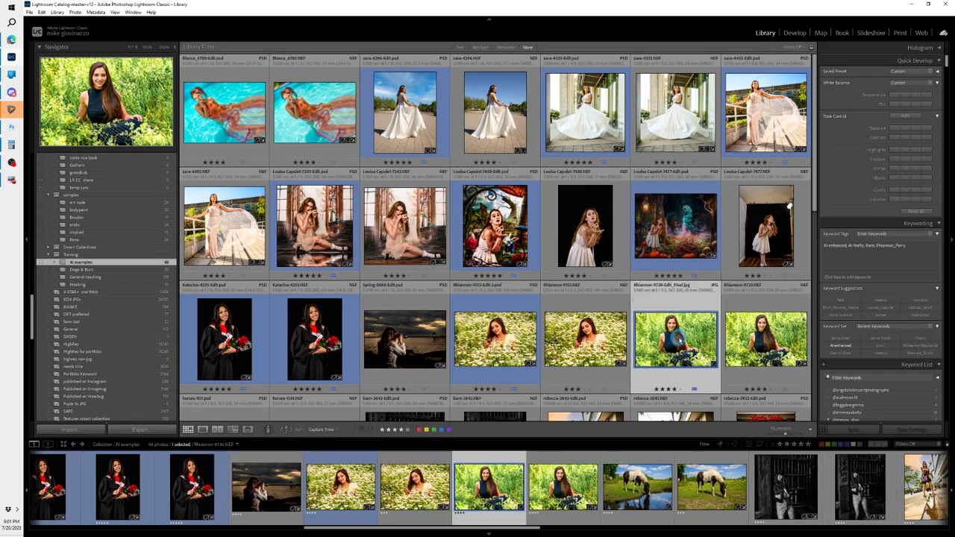
{"action": "right_click", "coordinate": [683, 347]}
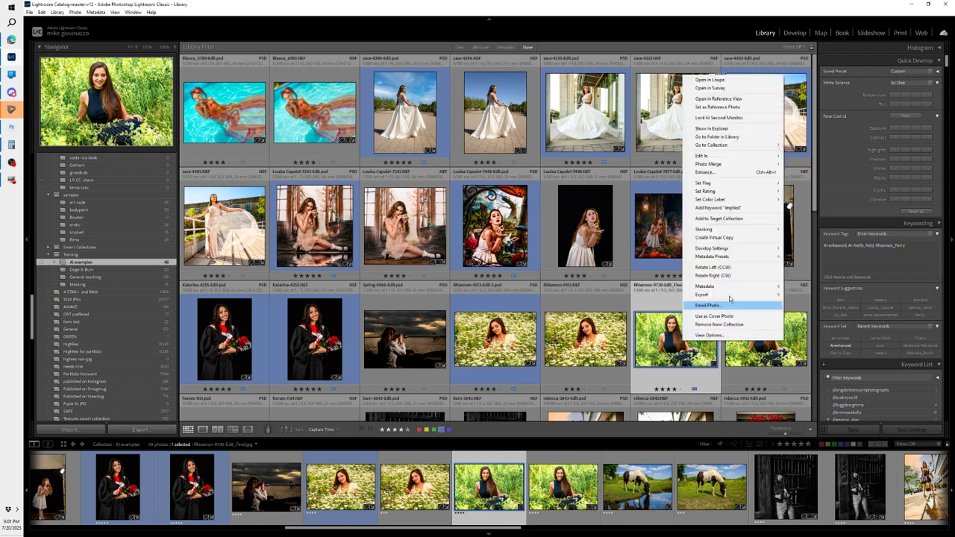
{"action": "left_click", "coordinate": [716, 137]}
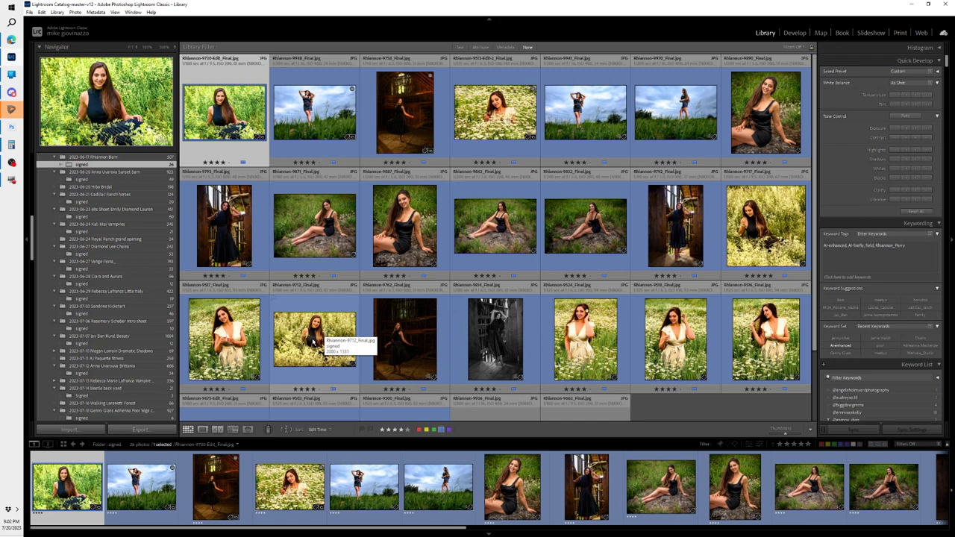
{"action": "left_click", "coordinate": [117, 158]}
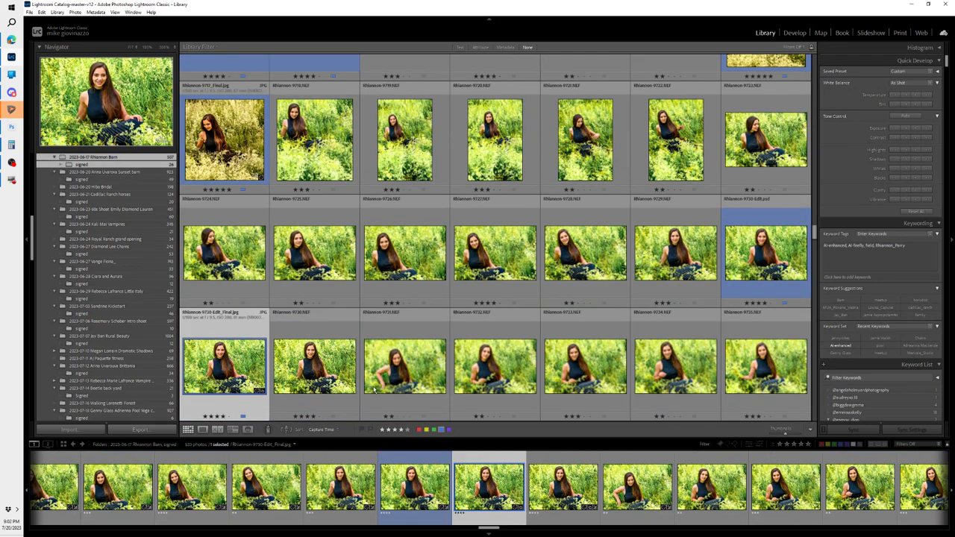
Step: Open the 9730-Edit PSD from the shoot folder in Photoshop 2023 with the Edit Original option
{"action": "left_click", "coordinate": [770, 263]}
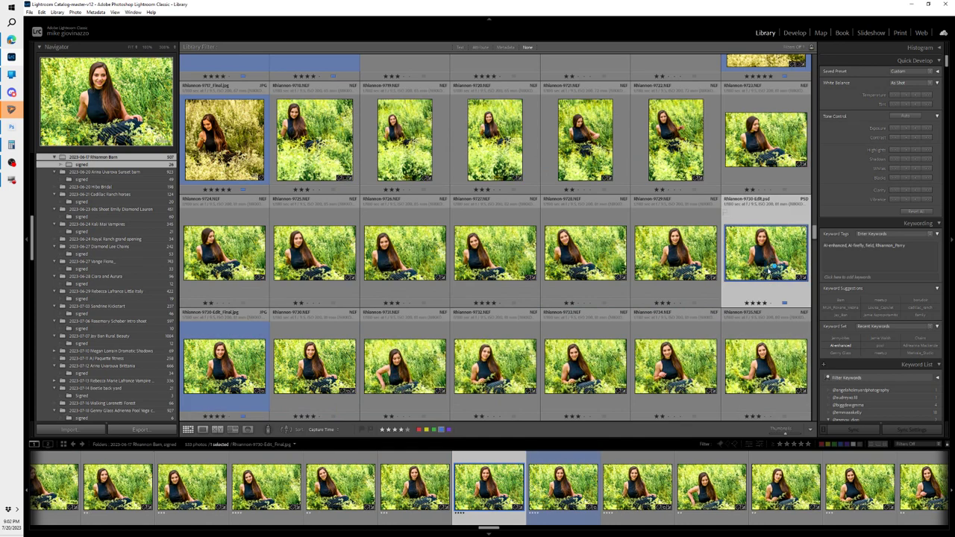
{"action": "right_click", "coordinate": [759, 252]}
{"action": "mouse_move", "coordinate": [770, 337]}
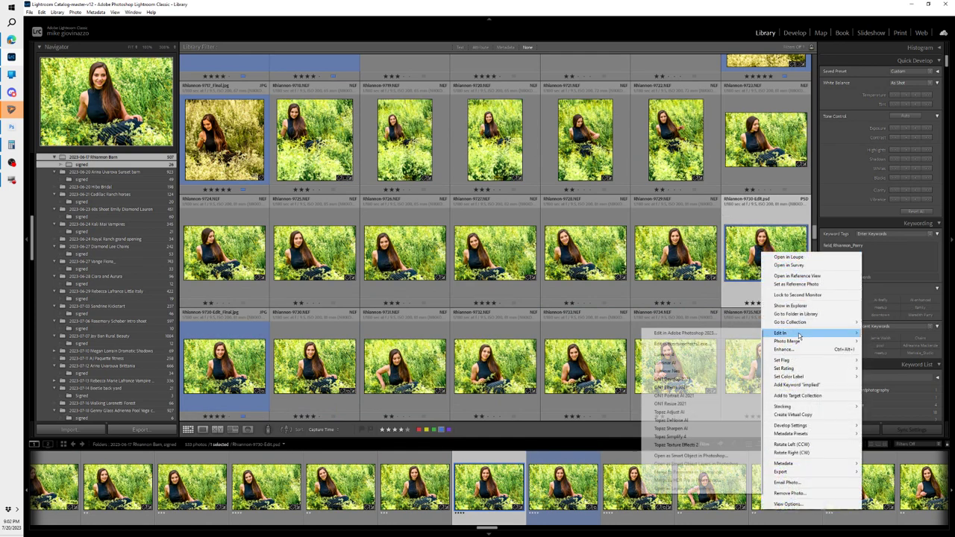
{"action": "left_click", "coordinate": [682, 333]}
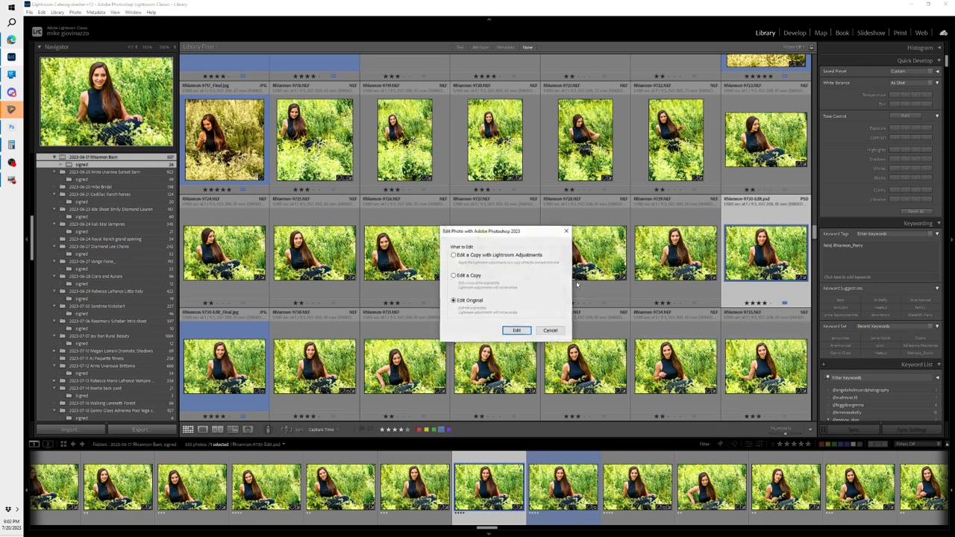
{"action": "left_click", "coordinate": [519, 331]}
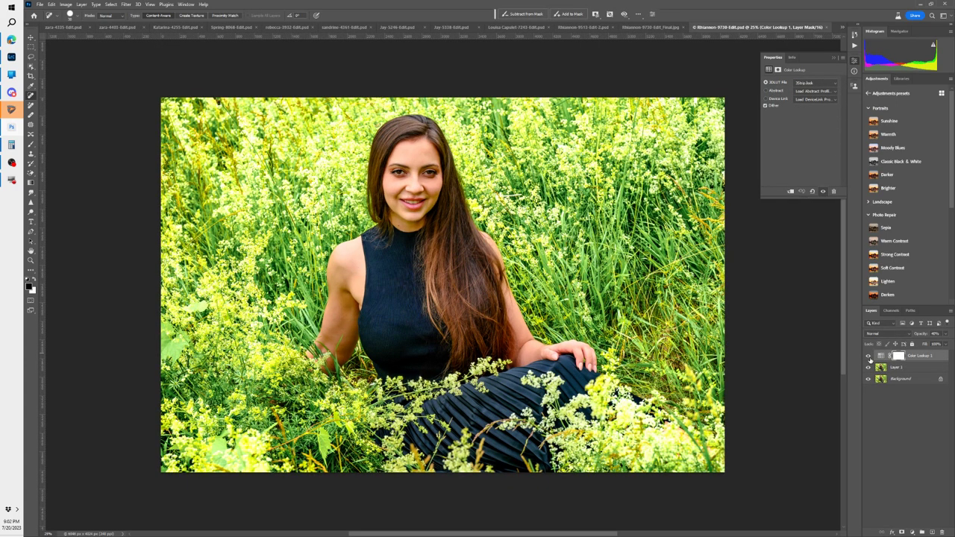
Step: Hide the Color Lookup 1 adjustment and Layer 1, and duplicate the Background layer
{"action": "left_click_drag", "start_coordinate": [868, 356], "coordinate": [868, 368]}
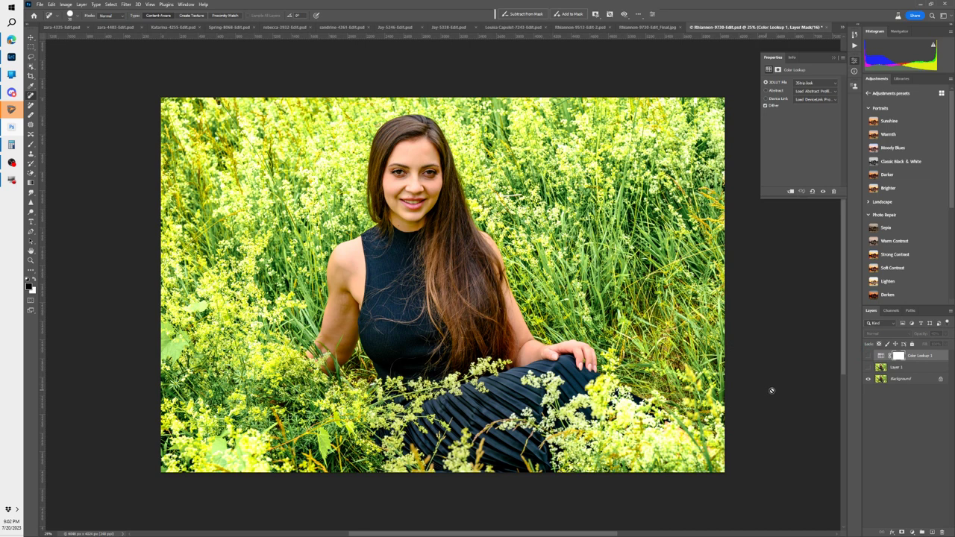
{"action": "left_click_drag", "start_coordinate": [867, 356], "coordinate": [868, 370]}
{"action": "left_click", "coordinate": [903, 380]}
{"action": "key", "text": "ctrl+j"}
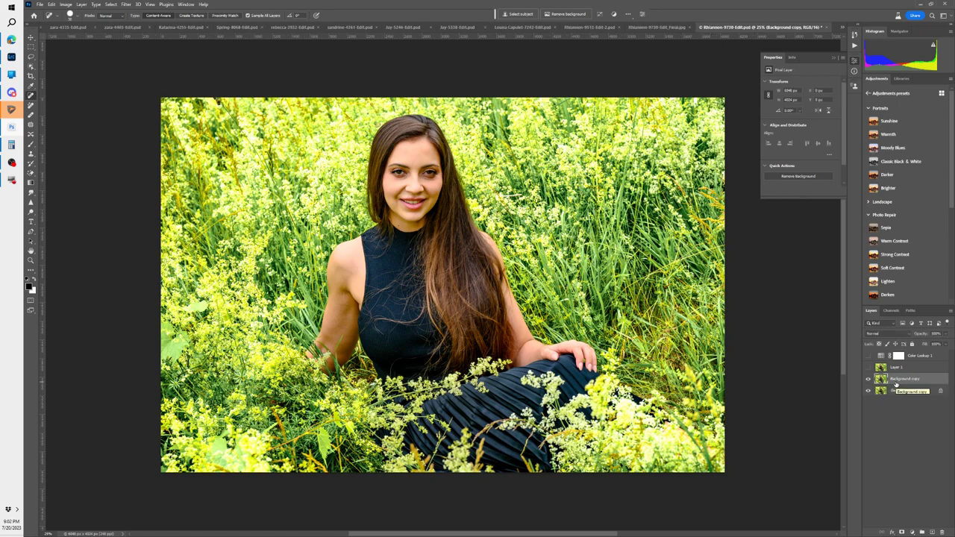
Step: Heal the stray hairs crossing the black top beside the bare armhole with the Spot Healing Brush on Background copy
{"action": "key", "text": "z"}
{"action": "left_click_drag", "start_coordinate": [401, 304], "coordinate": [383, 295]}
{"action": "left_click", "coordinate": [31, 96]}
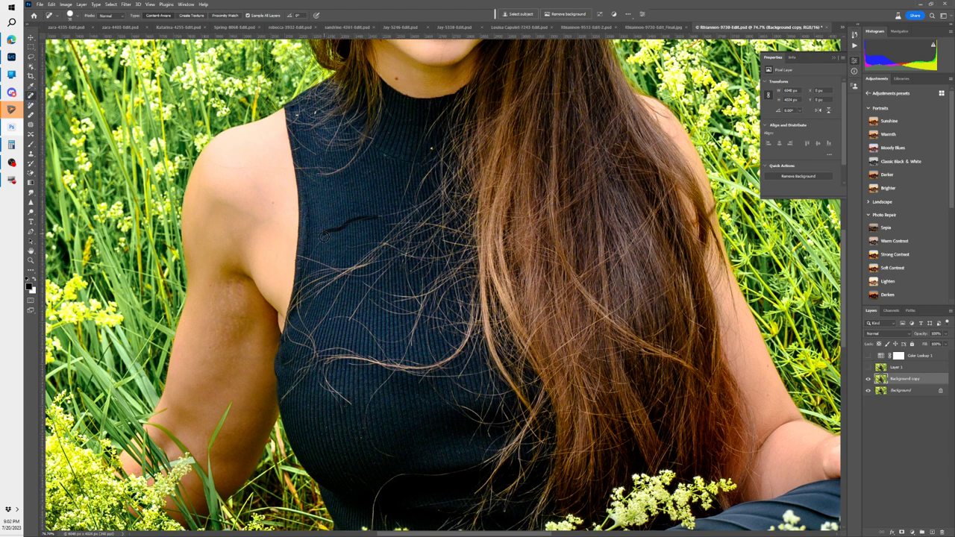
{"action": "left_click_drag", "start_coordinate": [316, 250], "coordinate": [389, 214]}
{"action": "mouse_move", "coordinate": [299, 259]}
{"action": "left_mouse_down"}
{"action": "mouse_move", "coordinate": [337, 271]}
{"action": "mouse_move", "coordinate": [303, 259]}
{"action": "mouse_move", "coordinate": [396, 250]}
{"action": "mouse_move", "coordinate": [351, 245]}
{"action": "left_mouse_up"}
{"action": "mouse_move", "coordinate": [299, 289]}
{"action": "left_mouse_down"}
{"action": "mouse_move", "coordinate": [295, 281]}
{"action": "mouse_move", "coordinate": [335, 270]}
{"action": "mouse_move", "coordinate": [300, 285]}
{"action": "mouse_move", "coordinate": [310, 266]}
{"action": "left_mouse_up"}
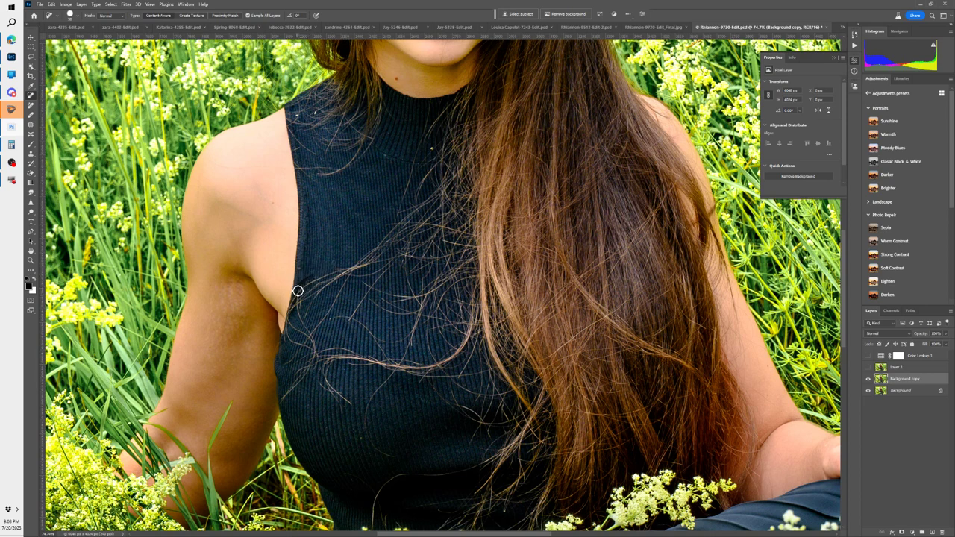
{"action": "mouse_move", "coordinate": [296, 296]}
{"action": "left_mouse_down"}
{"action": "mouse_move", "coordinate": [343, 274]}
{"action": "mouse_move", "coordinate": [314, 311]}
{"action": "mouse_move", "coordinate": [350, 274]}
{"action": "mouse_move", "coordinate": [338, 259]}
{"action": "mouse_move", "coordinate": [345, 285]}
{"action": "mouse_move", "coordinate": [386, 260]}
{"action": "mouse_move", "coordinate": [343, 271]}
{"action": "mouse_move", "coordinate": [390, 268]}
{"action": "left_mouse_up"}
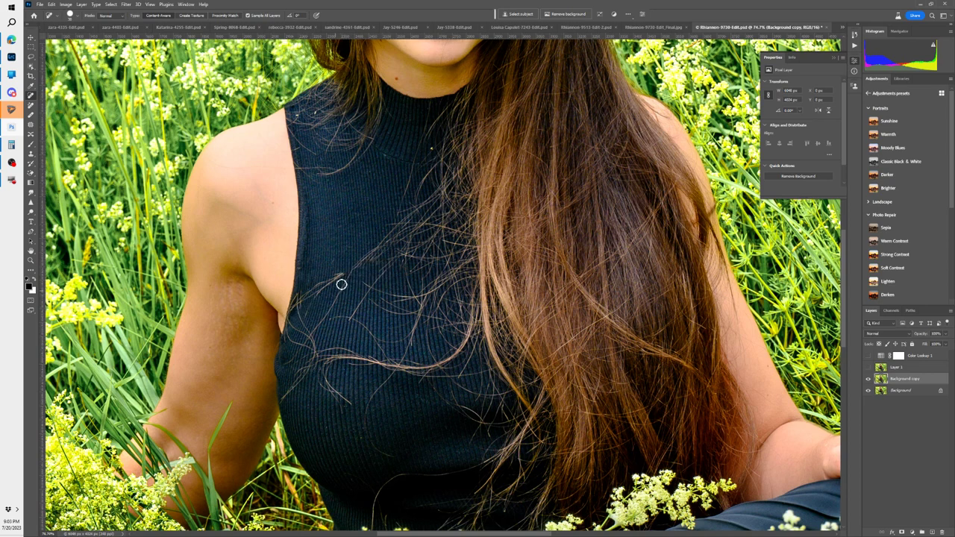
{"action": "mouse_move", "coordinate": [324, 285]}
{"action": "left_mouse_down"}
{"action": "mouse_move", "coordinate": [309, 306]}
{"action": "mouse_move", "coordinate": [326, 284]}
{"action": "mouse_move", "coordinate": [311, 289]}
{"action": "mouse_move", "coordinate": [339, 278]}
{"action": "mouse_move", "coordinate": [304, 312]}
{"action": "mouse_move", "coordinate": [311, 293]}
{"action": "mouse_move", "coordinate": [297, 298]}
{"action": "mouse_move", "coordinate": [305, 327]}
{"action": "mouse_move", "coordinate": [309, 309]}
{"action": "mouse_move", "coordinate": [309, 340]}
{"action": "left_mouse_up"}
{"action": "left_click_drag", "start_coordinate": [319, 285], "coordinate": [303, 307]}
Step: Heal the leftover hair fragments, the strands along the armhole edge, and the long diagonal hair on the ribbed top
{"action": "scroll", "coordinate": [322, 291], "scroll_direction": "up", "scroll_amount": 5}
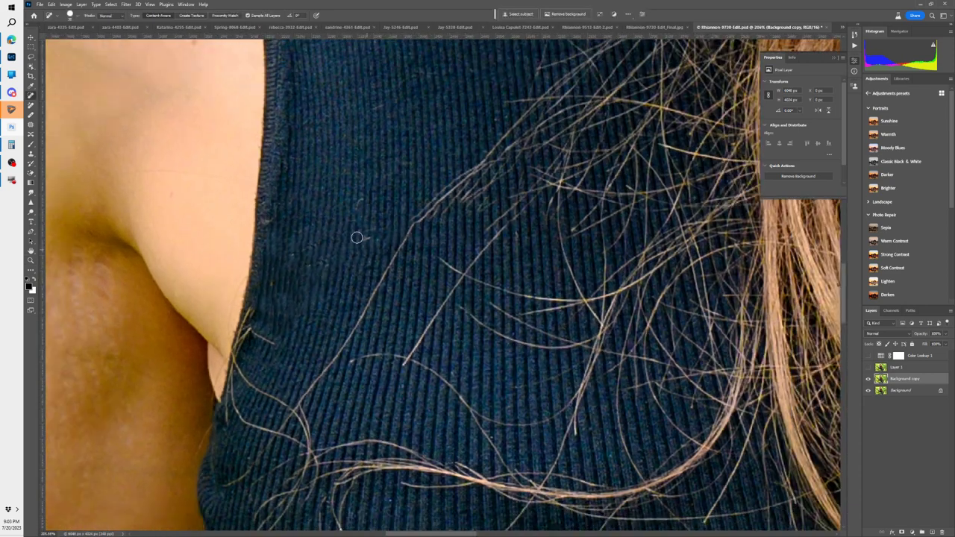
{"action": "left_click", "coordinate": [365, 237]}
{"action": "left_click", "coordinate": [352, 200]}
{"action": "left_click_drag", "start_coordinate": [254, 302], "coordinate": [225, 366]}
{"action": "mouse_move", "coordinate": [247, 327]}
{"action": "left_mouse_down"}
{"action": "mouse_move", "coordinate": [270, 339]}
{"action": "mouse_move", "coordinate": [245, 377]}
{"action": "mouse_move", "coordinate": [292, 409]}
{"action": "left_mouse_up"}
{"action": "mouse_move", "coordinate": [233, 356]}
{"action": "left_mouse_down"}
{"action": "mouse_move", "coordinate": [219, 421]}
{"action": "mouse_move", "coordinate": [224, 405]}
{"action": "mouse_move", "coordinate": [235, 405]}
{"action": "mouse_move", "coordinate": [278, 431]}
{"action": "left_mouse_up"}
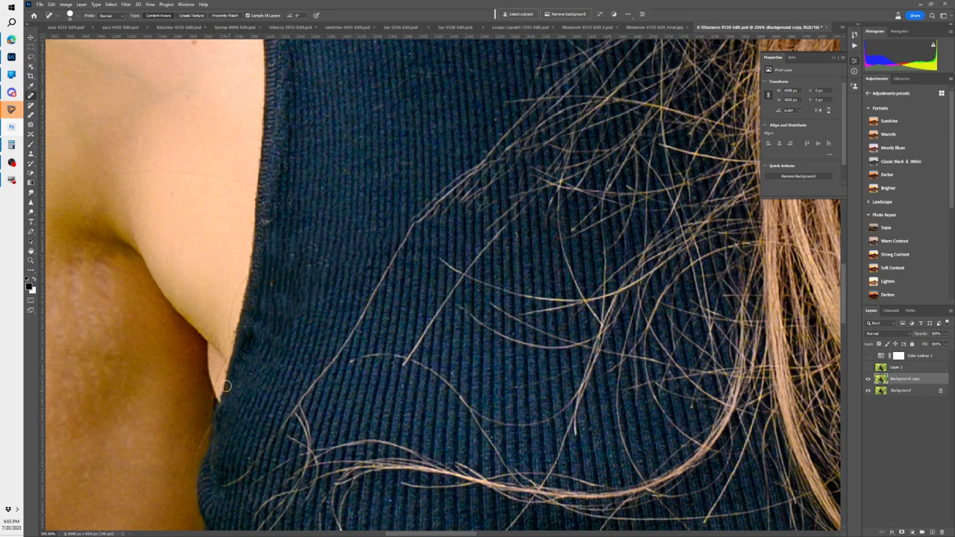
{"action": "left_click_drag", "start_coordinate": [227, 381], "coordinate": [212, 406]}
{"action": "left_click_drag", "start_coordinate": [300, 391], "coordinate": [431, 200]}
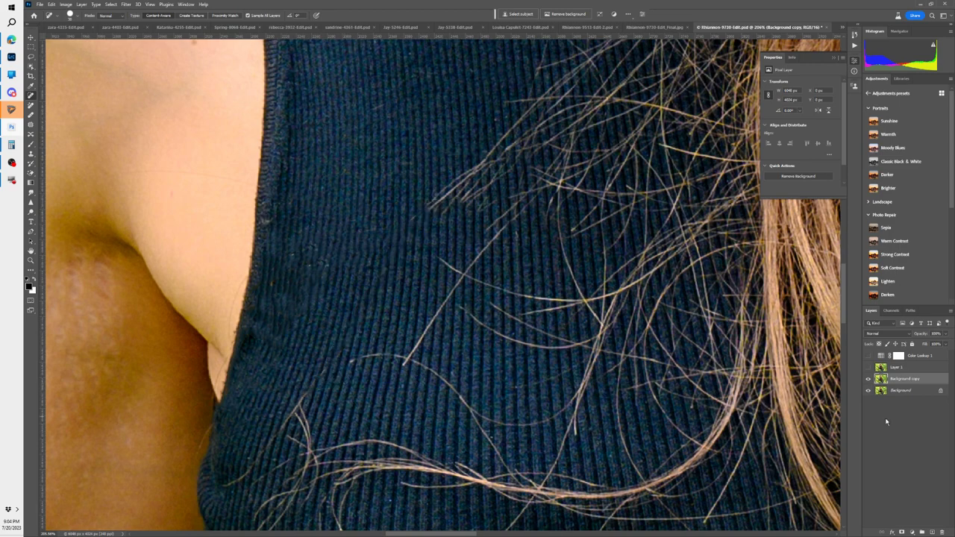
Step: Hide Background copy and duplicate the untouched Background layer again
{"action": "left_click", "coordinate": [868, 379]}
{"action": "left_click", "coordinate": [878, 391]}
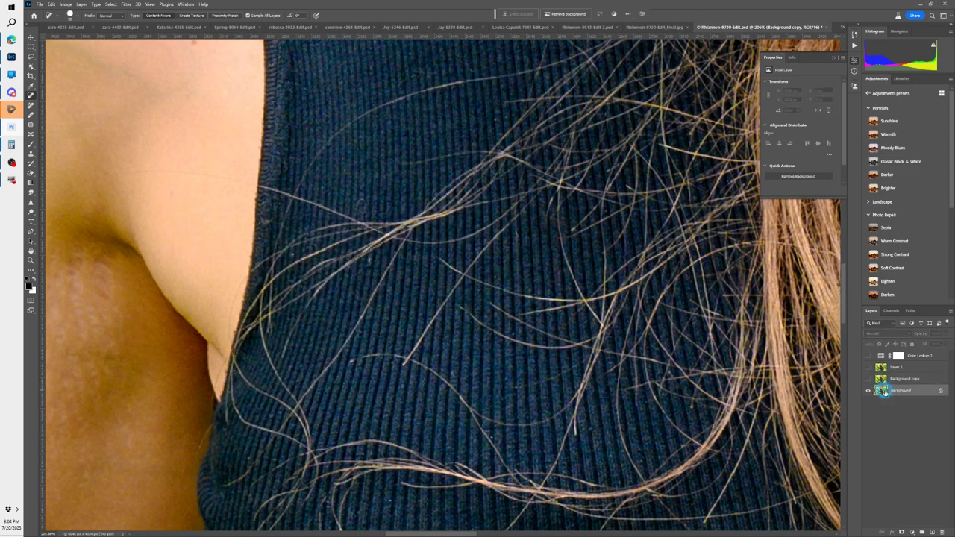
{"action": "key", "text": "ctrl+j"}
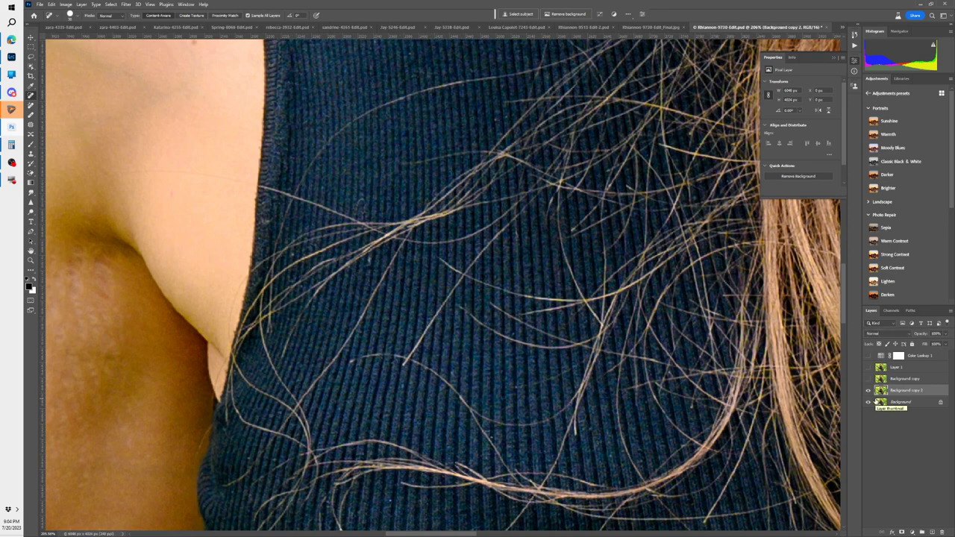
Step: Mark the stray hairs beside the armhole with the Remove tool, with removal after each stroke off, and apply the removal together
{"action": "left_click", "coordinate": [32, 107], "text": "alt"}
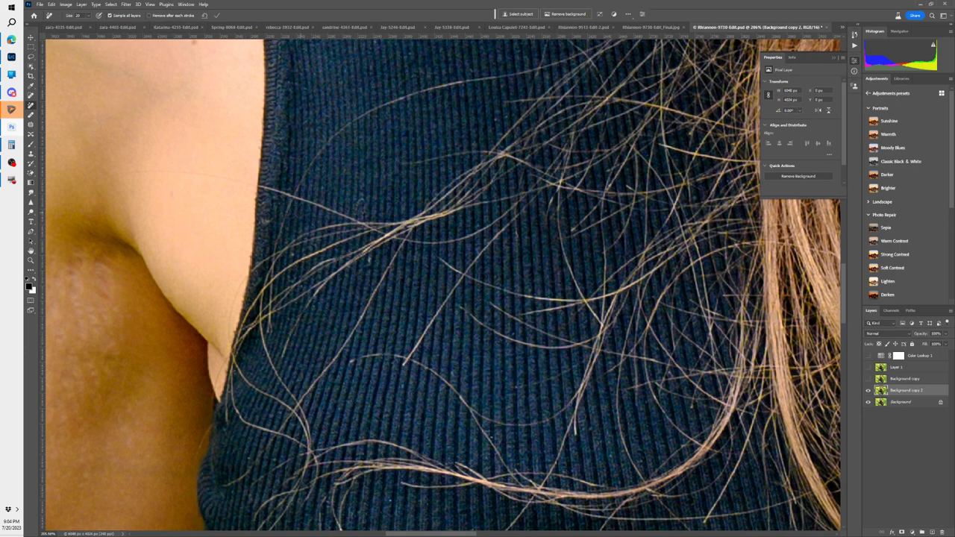
{"action": "left_click_drag", "start_coordinate": [261, 183], "coordinate": [367, 223]}
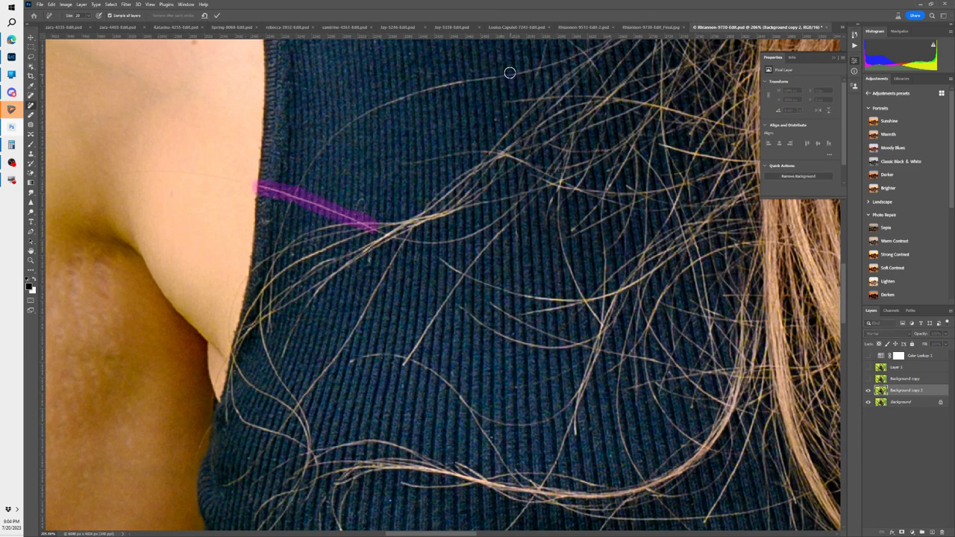
{"action": "mouse_move", "coordinate": [521, 72]}
{"action": "left_mouse_down"}
{"action": "mouse_move", "coordinate": [411, 90]}
{"action": "mouse_move", "coordinate": [346, 122]}
{"action": "mouse_move", "coordinate": [323, 145]}
{"action": "mouse_move", "coordinate": [270, 228]}
{"action": "mouse_move", "coordinate": [265, 250]}
{"action": "mouse_move", "coordinate": [279, 208]}
{"action": "mouse_move", "coordinate": [269, 336]}
{"action": "left_mouse_up"}
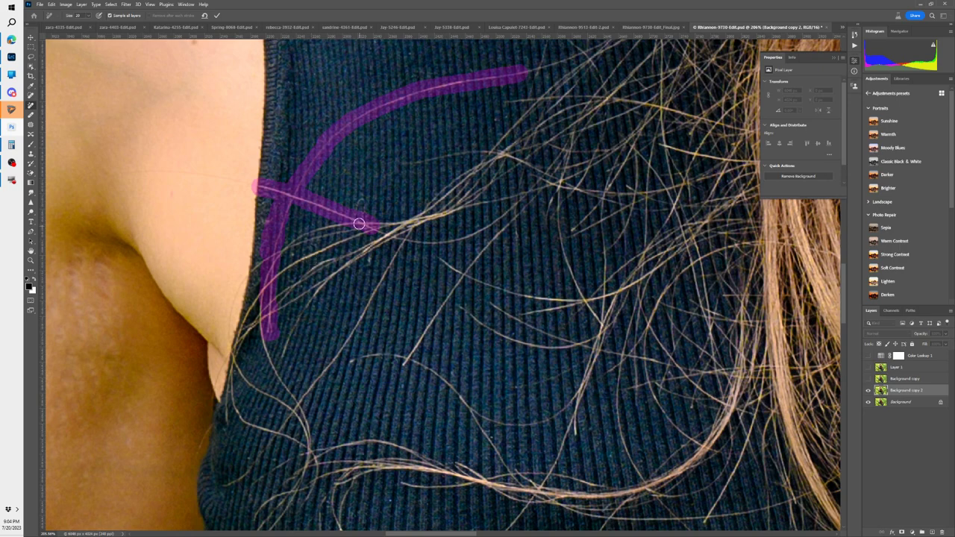
{"action": "mouse_move", "coordinate": [362, 222]}
{"action": "left_mouse_down"}
{"action": "mouse_move", "coordinate": [311, 230]}
{"action": "mouse_move", "coordinate": [256, 267]}
{"action": "left_mouse_up"}
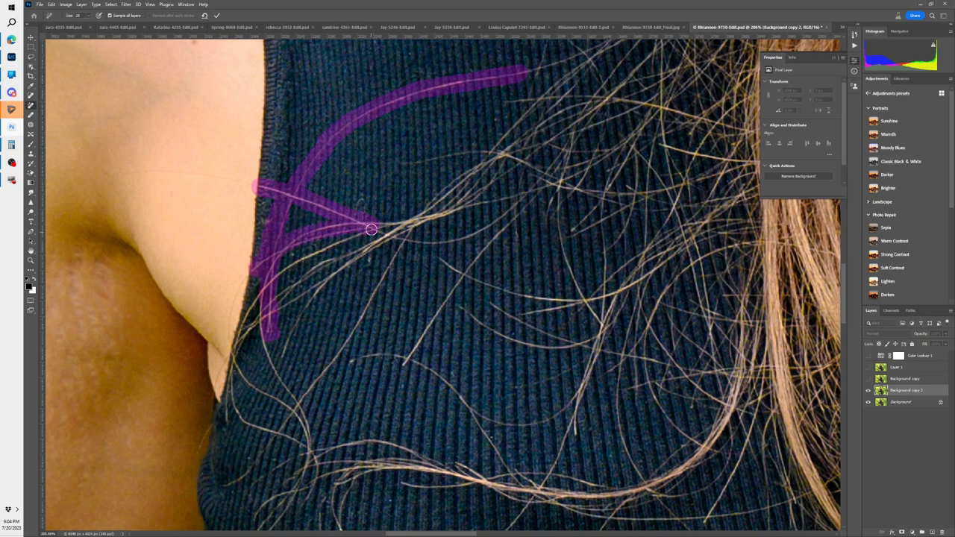
{"action": "mouse_move", "coordinate": [369, 233]}
{"action": "left_mouse_down"}
{"action": "mouse_move", "coordinate": [274, 268]}
{"action": "mouse_move", "coordinate": [233, 326]}
{"action": "left_mouse_up"}
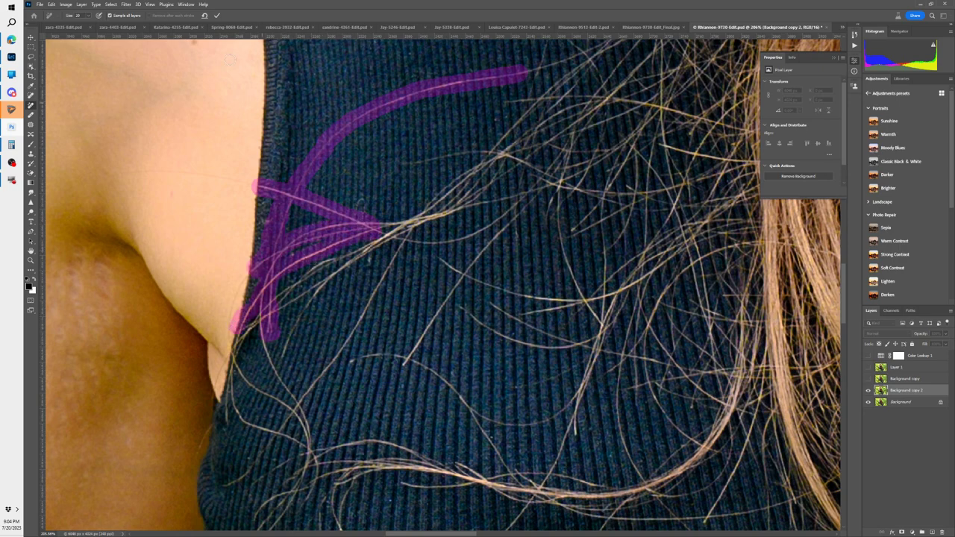
{"action": "left_click", "coordinate": [215, 15]}
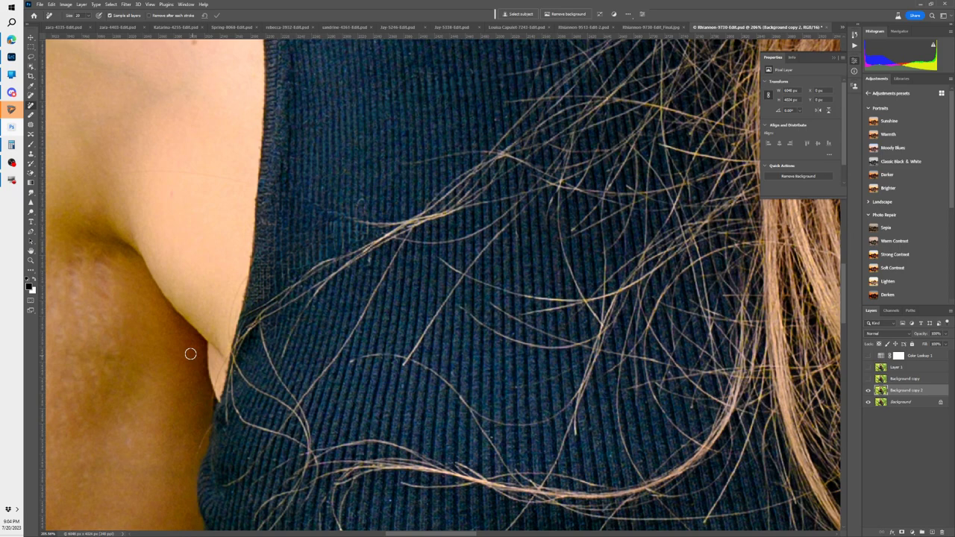
{"action": "key", "text": "ctrl+0"}
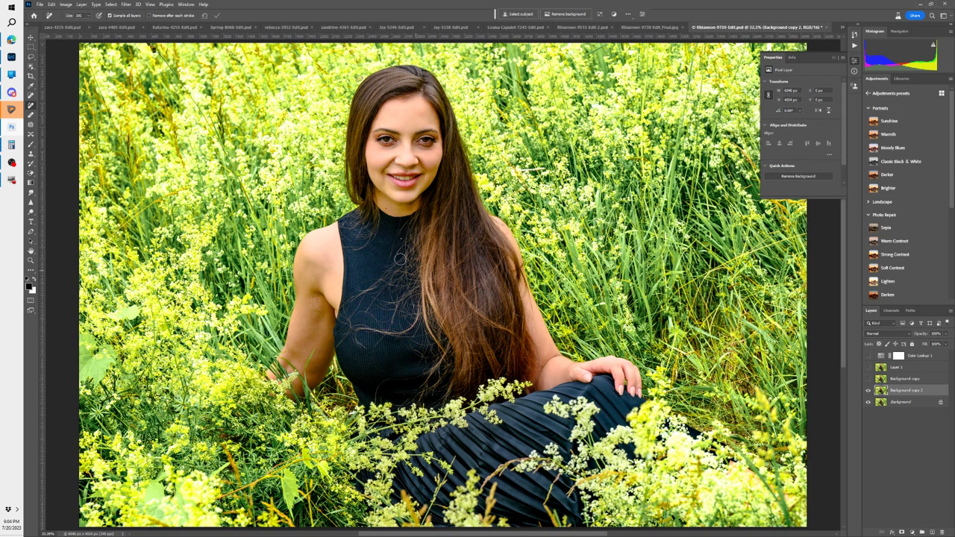
Step: Remove the stray hairs across the black top and the leftover strands beside the long hair, marking each area before applying the Remove tool
{"action": "mouse_move", "coordinate": [392, 245]}
{"action": "left_mouse_down"}
{"action": "mouse_move", "coordinate": [397, 325]}
{"action": "mouse_move", "coordinate": [415, 350]}
{"action": "mouse_move", "coordinate": [375, 273]}
{"action": "mouse_move", "coordinate": [343, 305]}
{"action": "mouse_move", "coordinate": [365, 315]}
{"action": "mouse_move", "coordinate": [345, 330]}
{"action": "mouse_move", "coordinate": [400, 325]}
{"action": "mouse_move", "coordinate": [417, 350]}
{"action": "mouse_move", "coordinate": [394, 284]}
{"action": "mouse_move", "coordinate": [395, 218]}
{"action": "left_mouse_up"}
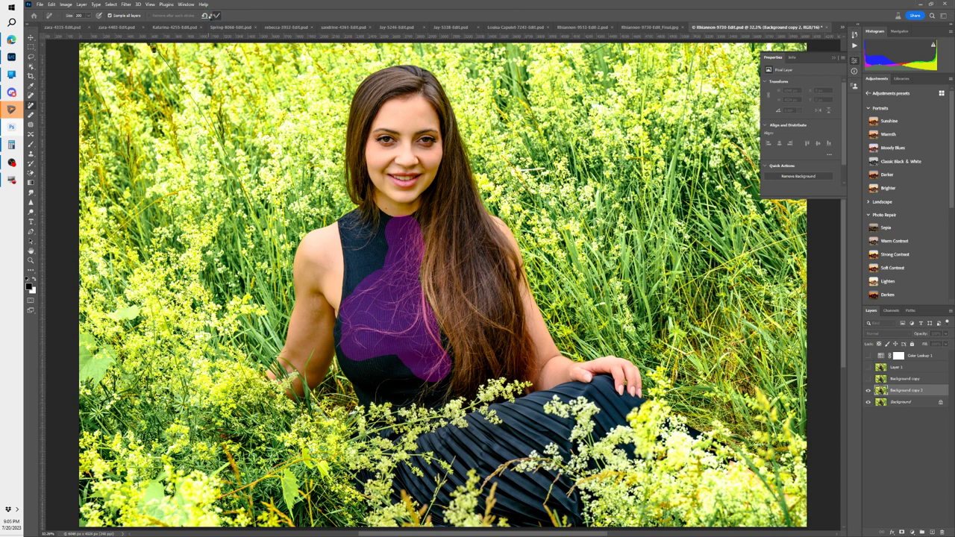
{"action": "left_click", "coordinate": [216, 15]}
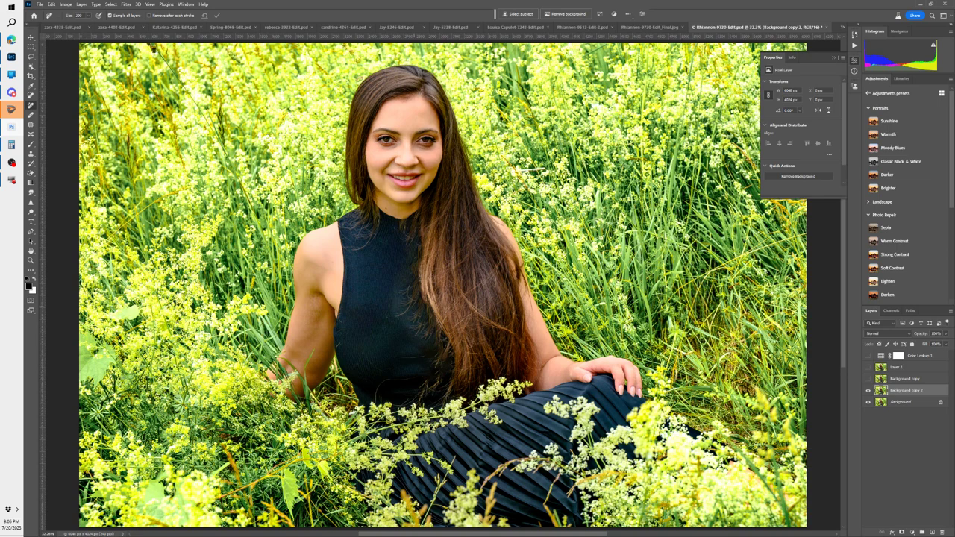
{"action": "key", "text": "z"}
{"action": "left_click_drag", "start_coordinate": [387, 284], "coordinate": [448, 297]}
{"action": "key", "text": "j"}
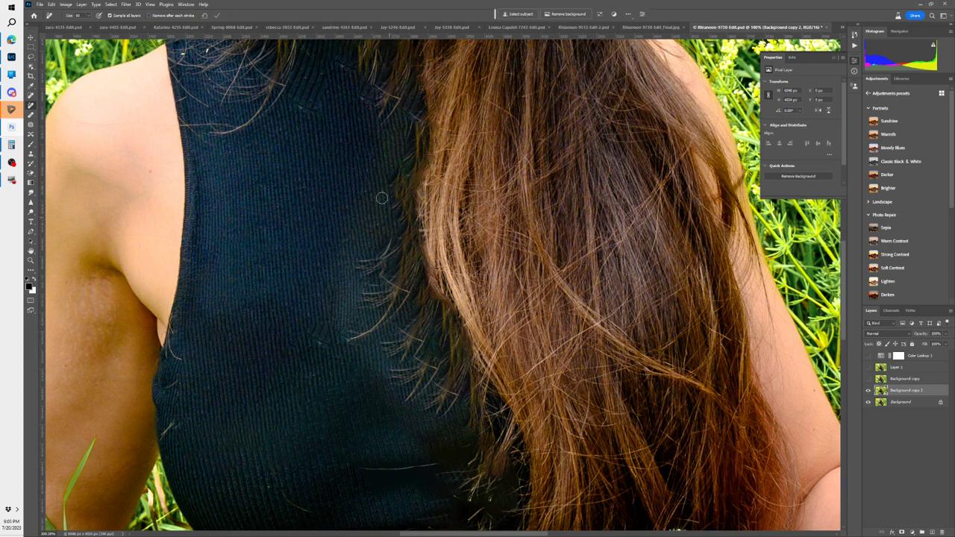
{"action": "mouse_move", "coordinate": [372, 185]}
{"action": "left_mouse_down"}
{"action": "mouse_move", "coordinate": [353, 202]}
{"action": "mouse_move", "coordinate": [368, 208]}
{"action": "mouse_move", "coordinate": [359, 240]}
{"action": "mouse_move", "coordinate": [373, 231]}
{"action": "mouse_move", "coordinate": [368, 257]}
{"action": "mouse_move", "coordinate": [323, 327]}
{"action": "mouse_move", "coordinate": [389, 288]}
{"action": "mouse_move", "coordinate": [353, 318]}
{"action": "mouse_move", "coordinate": [397, 334]}
{"action": "mouse_move", "coordinate": [421, 391]}
{"action": "mouse_move", "coordinate": [442, 361]}
{"action": "mouse_move", "coordinate": [428, 331]}
{"action": "mouse_move", "coordinate": [421, 387]}
{"action": "left_mouse_up"}
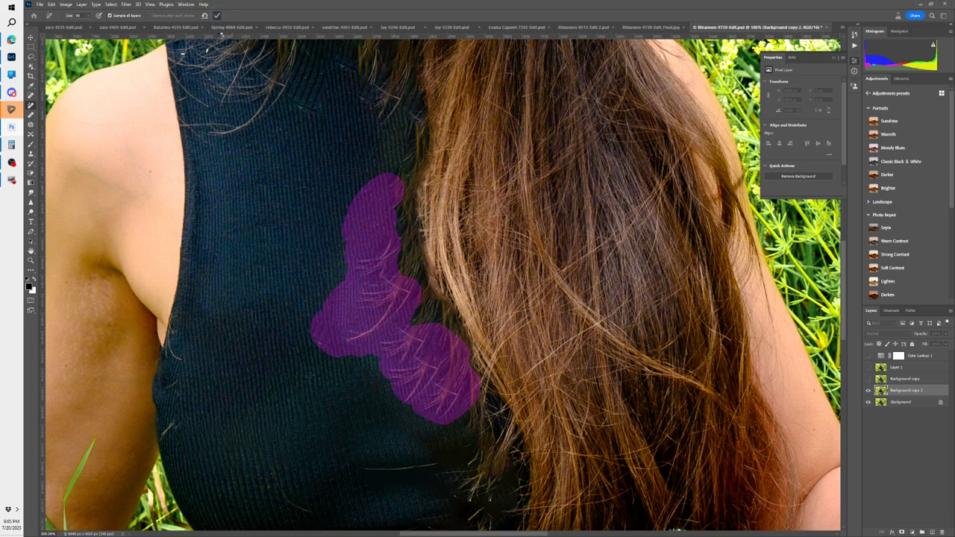
{"action": "key", "text": "Return"}
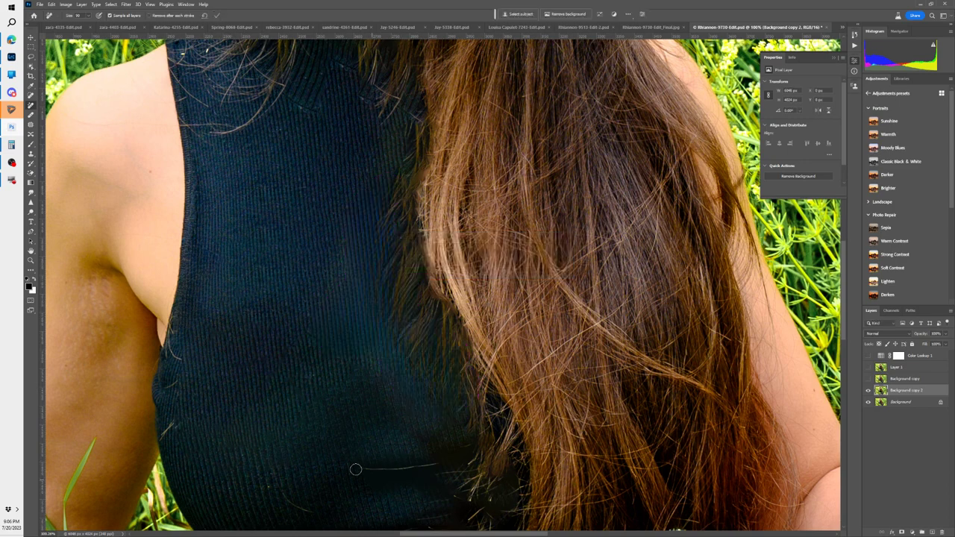
Step: Turn removal after each stroke back on and remove the horizontal hair low on the black top and the strands along its armhole side
{"action": "mouse_move", "coordinate": [351, 468]}
{"action": "left_mouse_down"}
{"action": "mouse_move", "coordinate": [412, 452]}
{"action": "mouse_move", "coordinate": [429, 469]}
{"action": "left_mouse_up"}
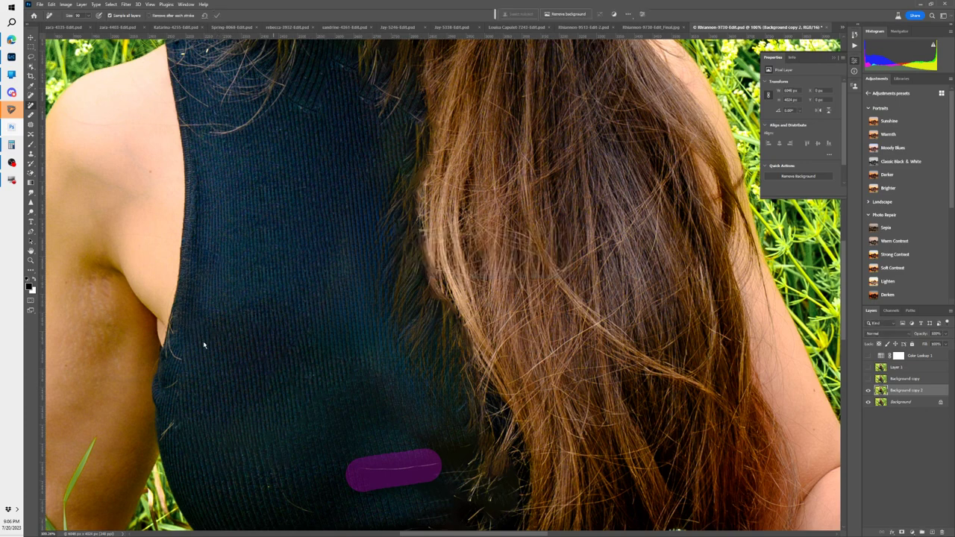
{"action": "left_click", "coordinate": [149, 16]}
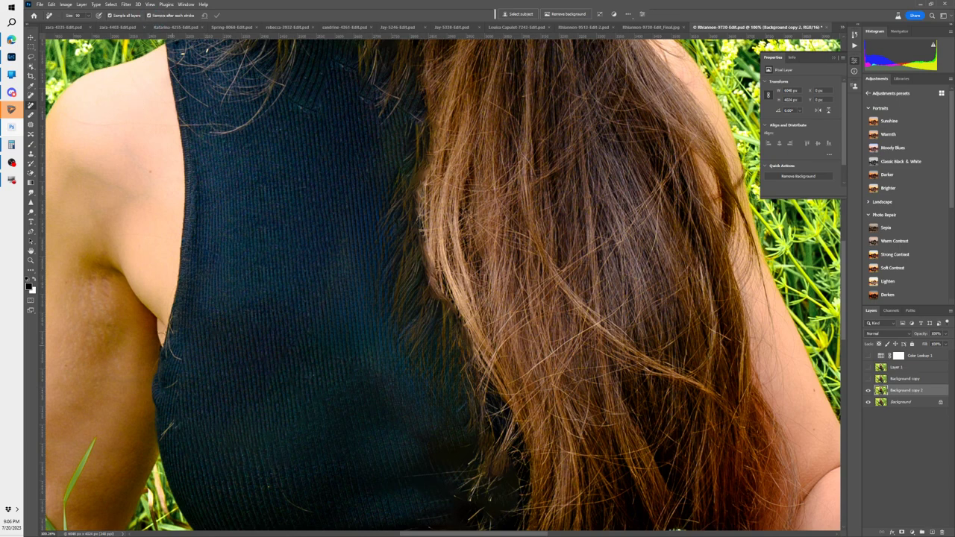
{"action": "left_click_drag", "start_coordinate": [174, 362], "coordinate": [174, 317]}
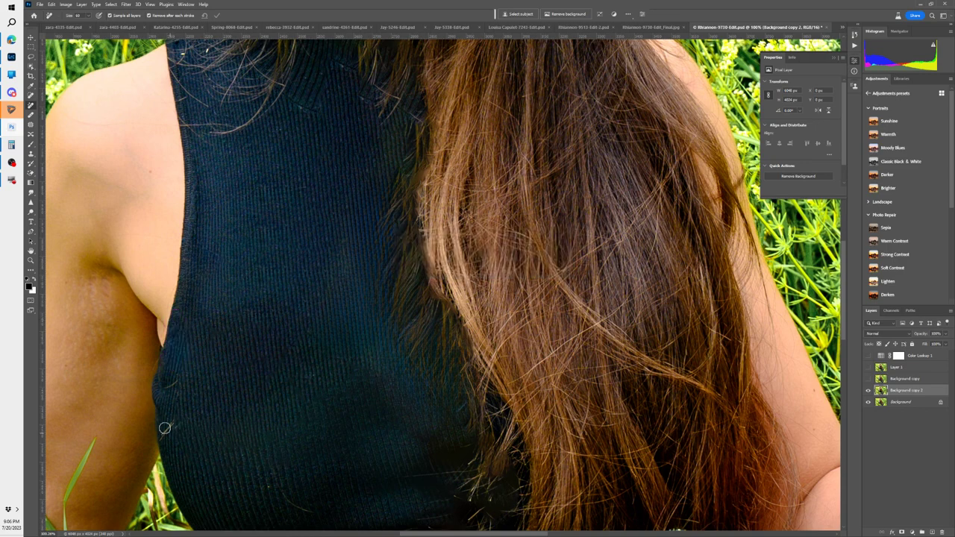
{"action": "left_click_drag", "start_coordinate": [163, 443], "coordinate": [173, 423]}
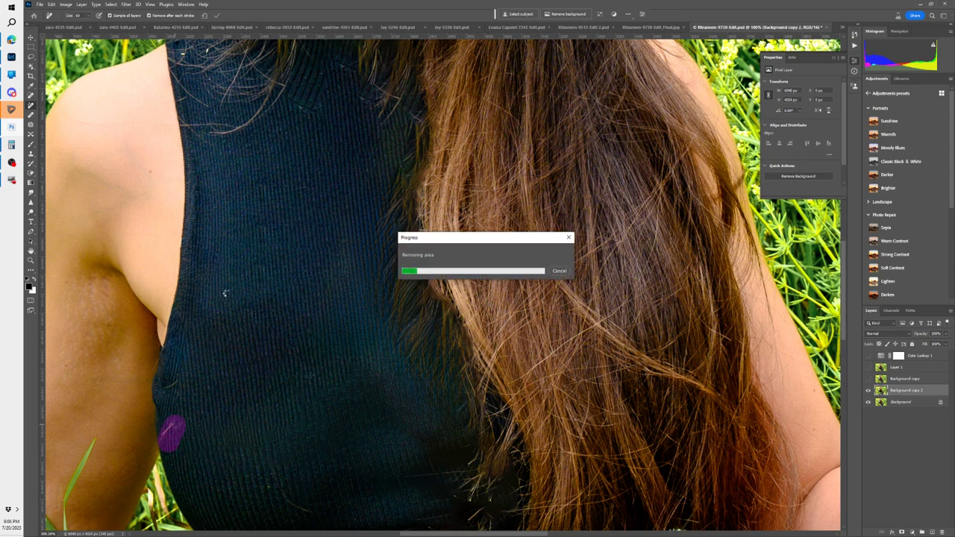
Step: Remove the skin marks on the upper arm and around the armpit, plus the remaining small hairs on the black top
{"action": "scroll", "coordinate": [215, 298], "scroll_direction": "left", "scroll_amount": 5}
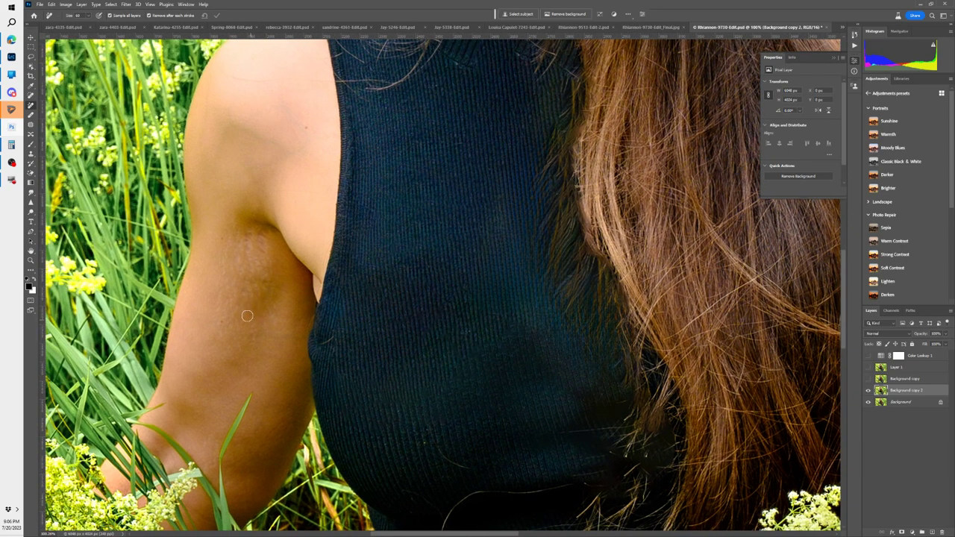
{"action": "mouse_move", "coordinate": [247, 315]}
{"action": "left_mouse_down"}
{"action": "mouse_move", "coordinate": [254, 243]}
{"action": "mouse_move", "coordinate": [215, 237]}
{"action": "mouse_move", "coordinate": [239, 255]}
{"action": "mouse_move", "coordinate": [238, 303]}
{"action": "mouse_move", "coordinate": [226, 266]}
{"action": "mouse_move", "coordinate": [234, 314]}
{"action": "mouse_move", "coordinate": [249, 327]}
{"action": "mouse_move", "coordinate": [277, 312]}
{"action": "mouse_move", "coordinate": [269, 276]}
{"action": "mouse_move", "coordinate": [258, 268]}
{"action": "mouse_move", "coordinate": [244, 329]}
{"action": "mouse_move", "coordinate": [280, 333]}
{"action": "mouse_move", "coordinate": [254, 274]}
{"action": "left_mouse_up"}
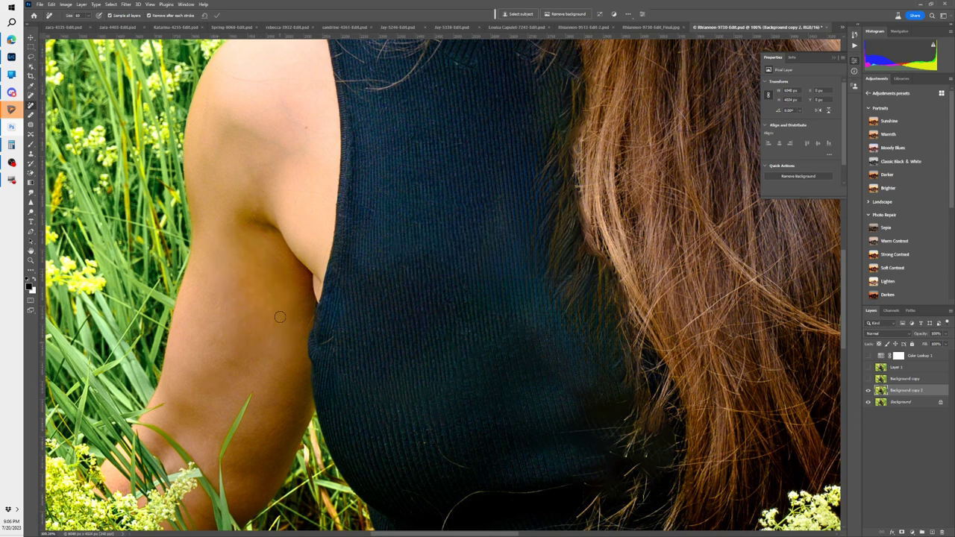
{"action": "left_click_drag", "start_coordinate": [310, 270], "coordinate": [316, 298]}
{"action": "mouse_move", "coordinate": [242, 225]}
{"action": "left_mouse_down"}
{"action": "mouse_move", "coordinate": [254, 204]}
{"action": "mouse_move", "coordinate": [230, 214]}
{"action": "left_mouse_up"}
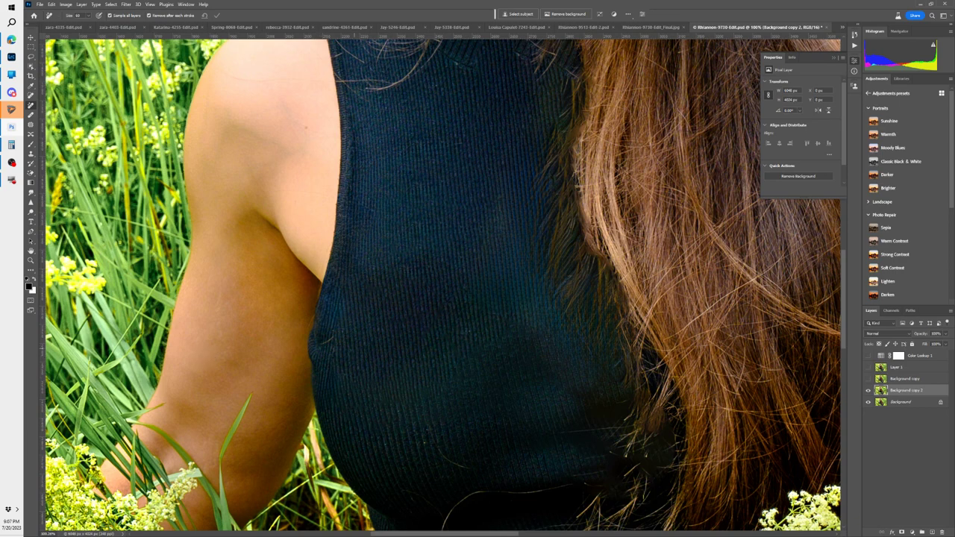
{"action": "left_click_drag", "start_coordinate": [331, 344], "coordinate": [326, 343]}
{"action": "mouse_move", "coordinate": [467, 468]}
{"action": "left_mouse_down"}
{"action": "mouse_move", "coordinate": [432, 444]}
{"action": "mouse_move", "coordinate": [434, 452]}
{"action": "left_mouse_up"}
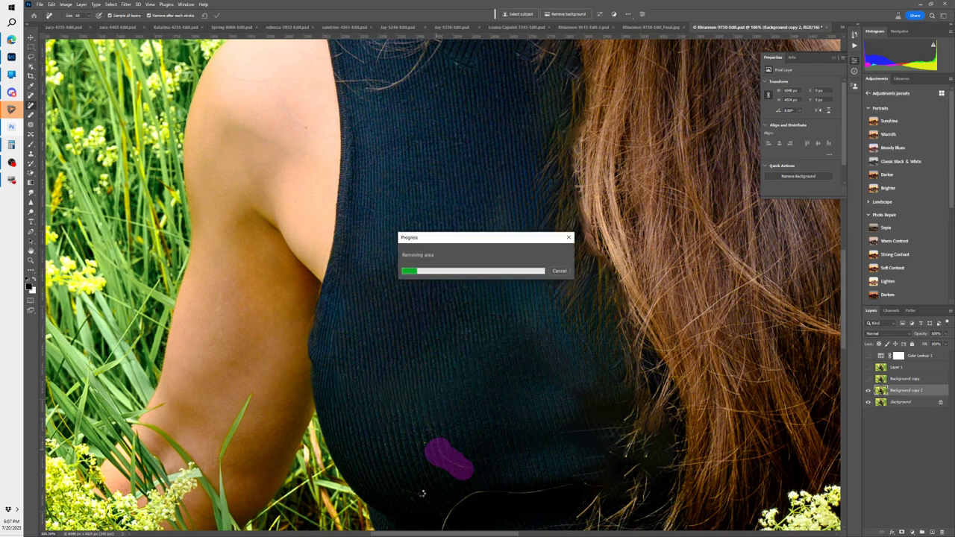
Step: Compare the retouched Background copy 2 with the original Background at full view by toggling the retouched layer's visibility
{"action": "key", "text": "ctrl+0"}
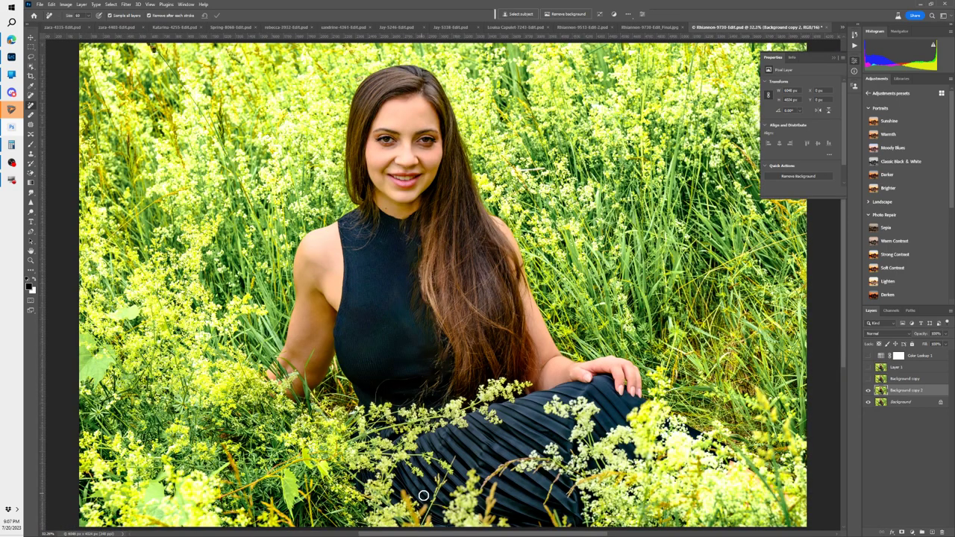
{"action": "left_click", "coordinate": [867, 390]}
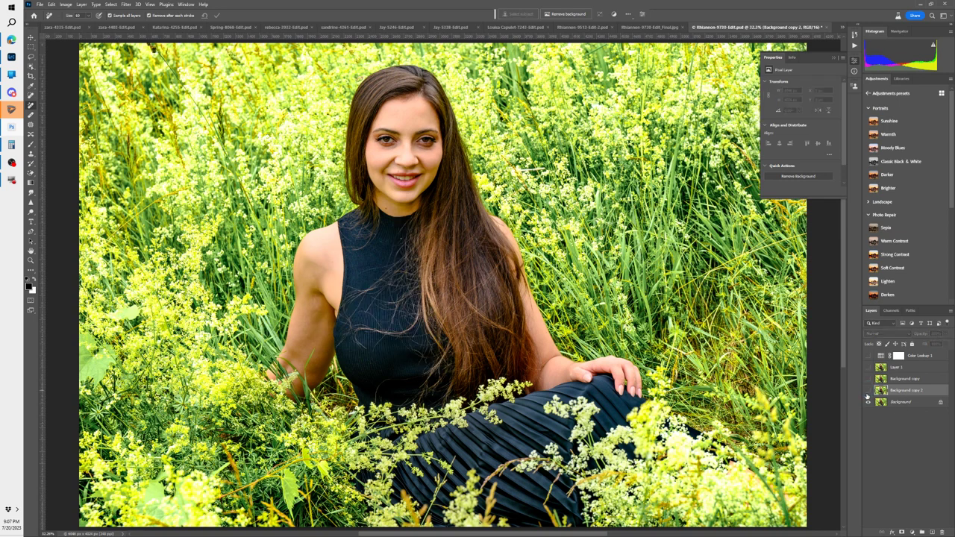
{"action": "left_click", "coordinate": [867, 390]}
{"action": "left_click", "coordinate": [868, 390]}
{"action": "left_click", "coordinate": [867, 401]}
{"action": "left_click", "coordinate": [867, 390]}
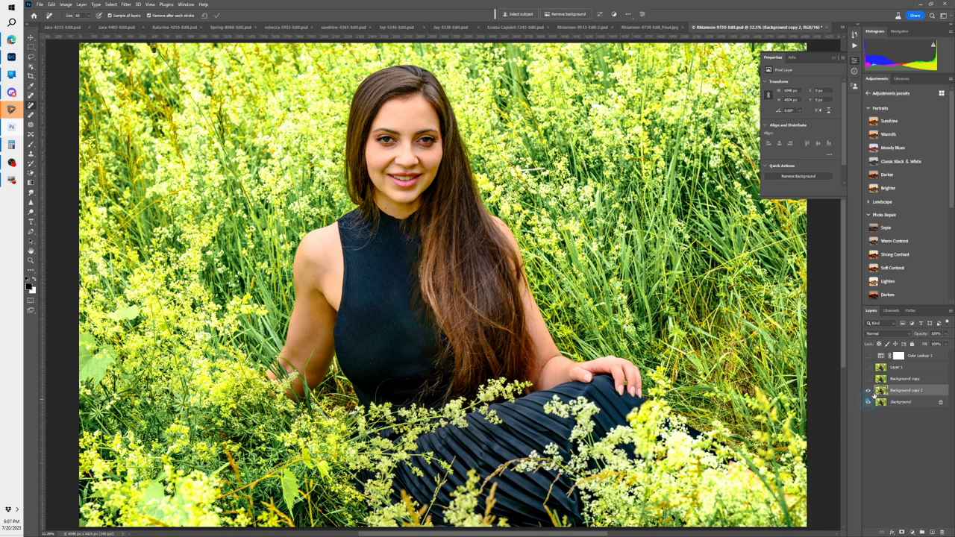
{"action": "left_click", "coordinate": [867, 390]}
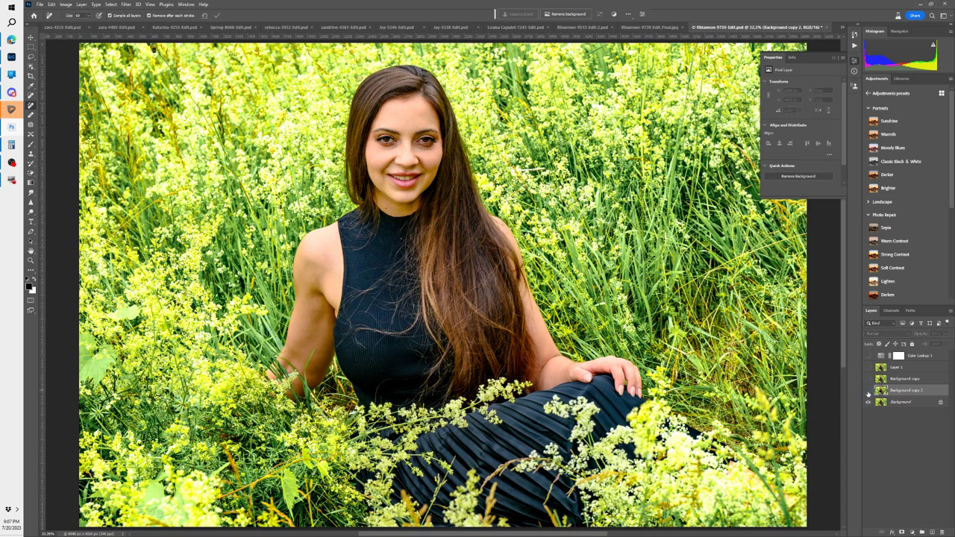
{"action": "left_click", "coordinate": [867, 390]}
{"action": "left_click", "coordinate": [867, 390]}
{"action": "left_click", "coordinate": [868, 390]}
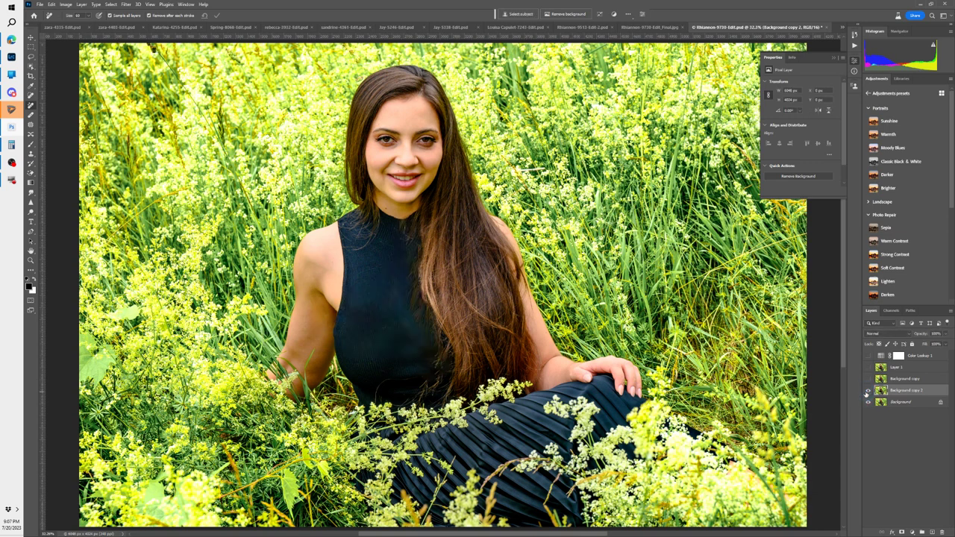
{"action": "left_click", "coordinate": [867, 390]}
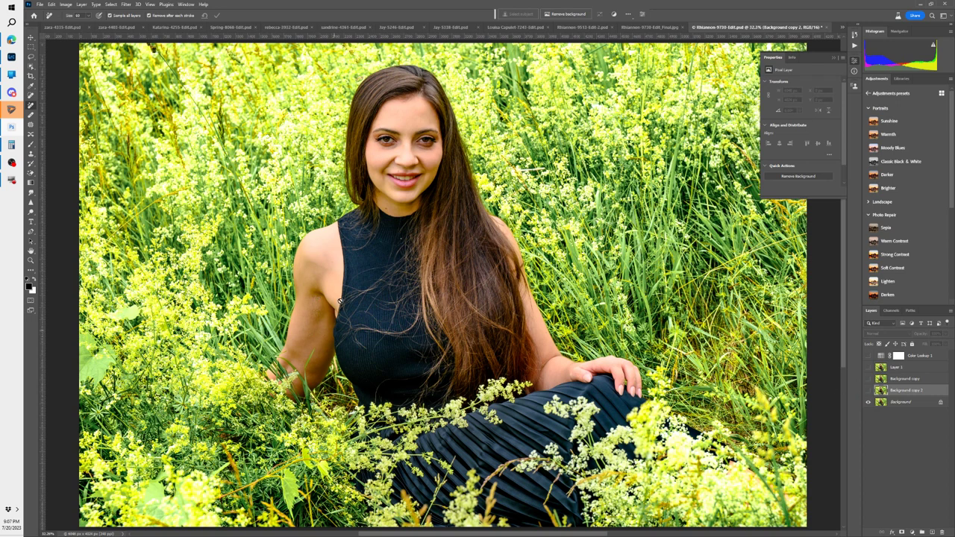
{"action": "left_click", "coordinate": [868, 390]}
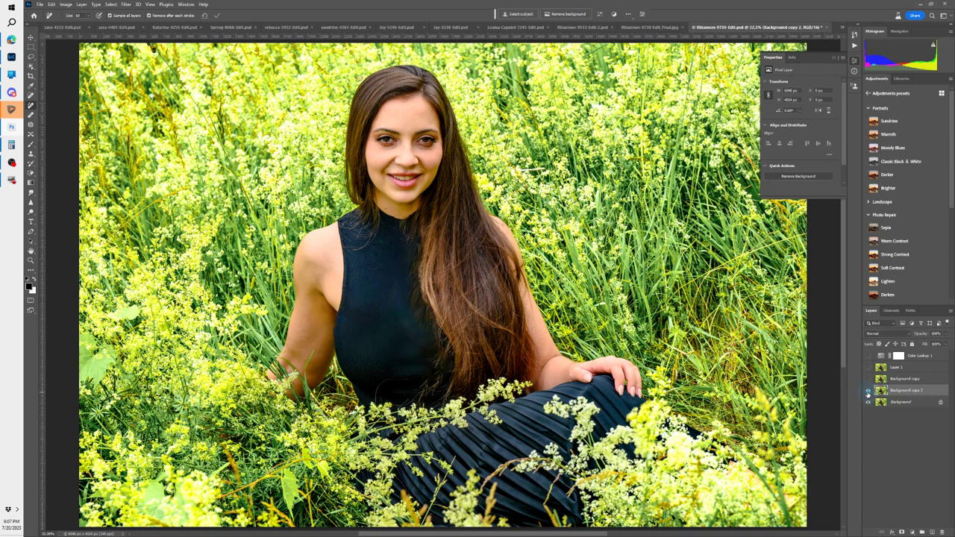
{"action": "left_click", "coordinate": [867, 391]}
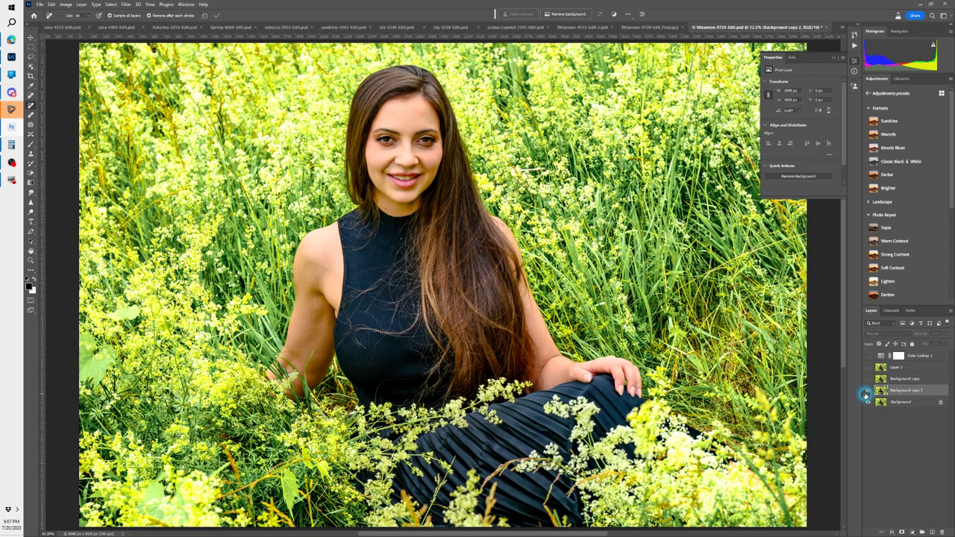
{"action": "left_click", "coordinate": [867, 391]}
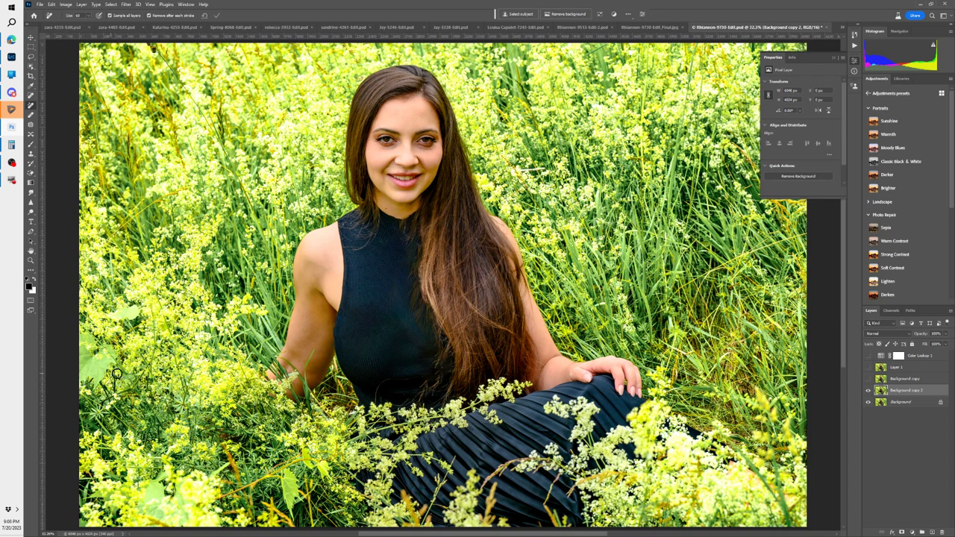
Step: Enlarge the Remove tool brush and remove the large pale leaf beside the photo's left edge
{"action": "key", "text": "bracketright"}
{"action": "key", "text": "bracketright"}
{"action": "key", "text": "bracketright"}
{"action": "key", "text": "bracketright"}
{"action": "mouse_move", "coordinate": [90, 340]}
{"action": "left_mouse_down"}
{"action": "mouse_move", "coordinate": [85, 332]}
{"action": "mouse_move", "coordinate": [83, 373]}
{"action": "mouse_move", "coordinate": [104, 358]}
{"action": "mouse_move", "coordinate": [93, 381]}
{"action": "mouse_move", "coordinate": [89, 352]}
{"action": "left_mouse_up"}
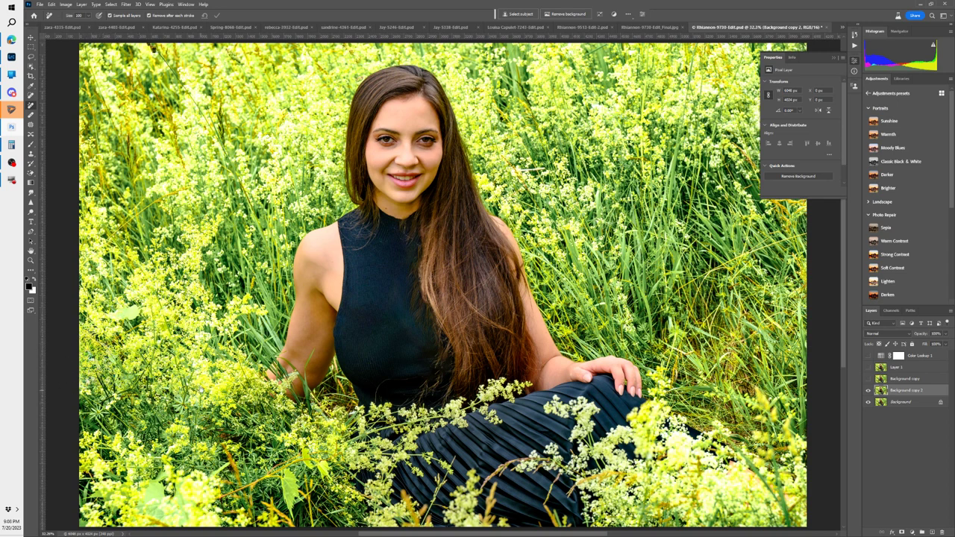
{"action": "scroll", "coordinate": [203, 380], "scroll_direction": "down", "scroll_amount": 3}
{"action": "scroll", "coordinate": [167, 313], "scroll_direction": "up", "scroll_amount": 4}
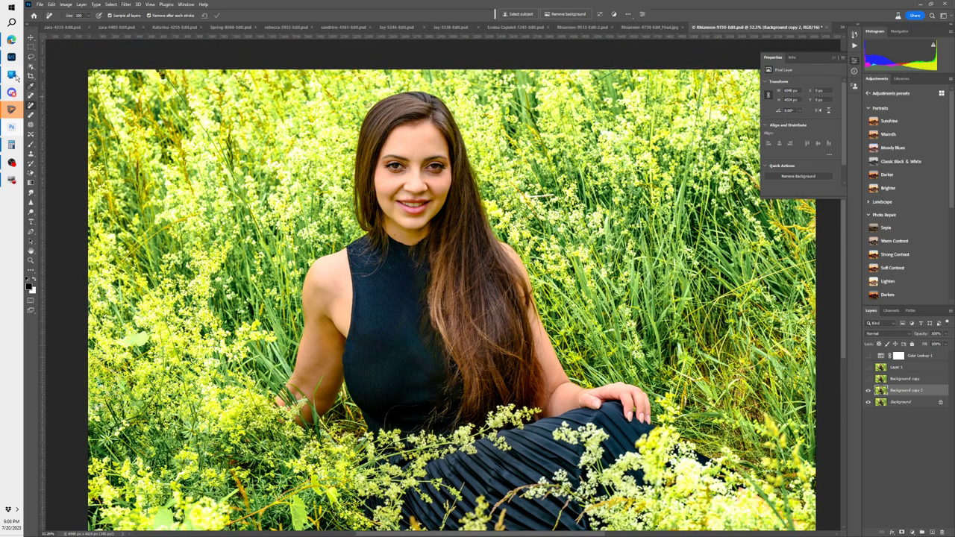
Step: Switch to Lightroom Classic, return to the AI examples collection, and open the original NEF of the daisy-field portrait fitted to the view
{"action": "left_click", "coordinate": [11, 57]}
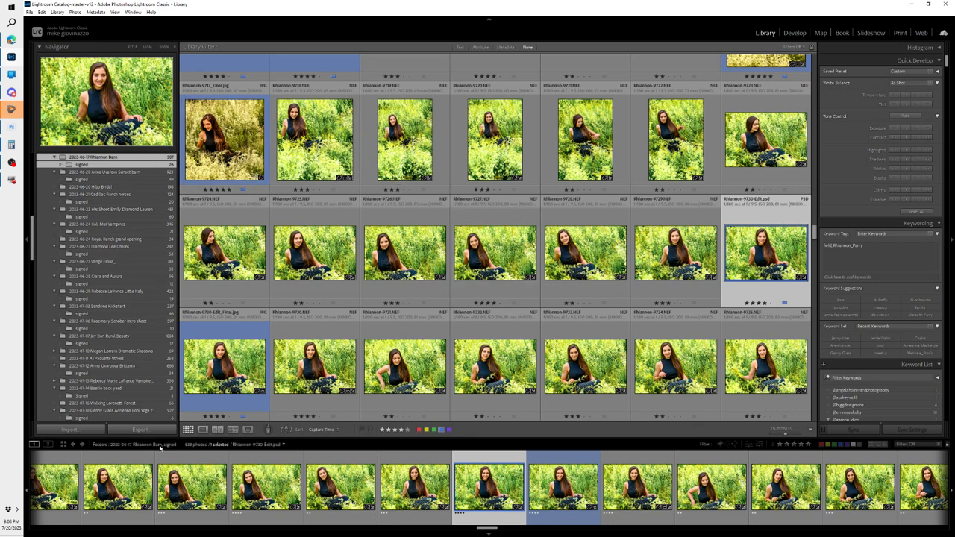
{"action": "left_click", "coordinate": [74, 445]}
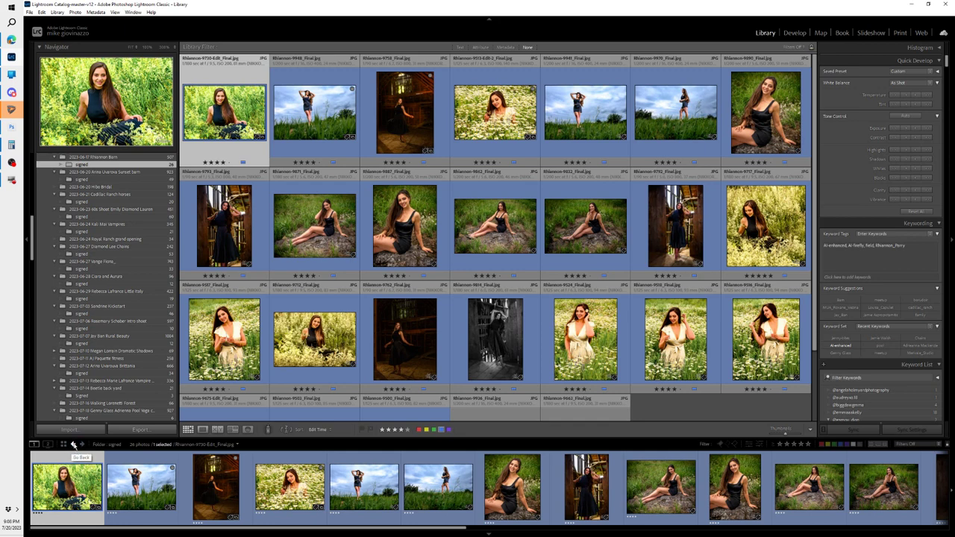
{"action": "left_click", "coordinate": [72, 444]}
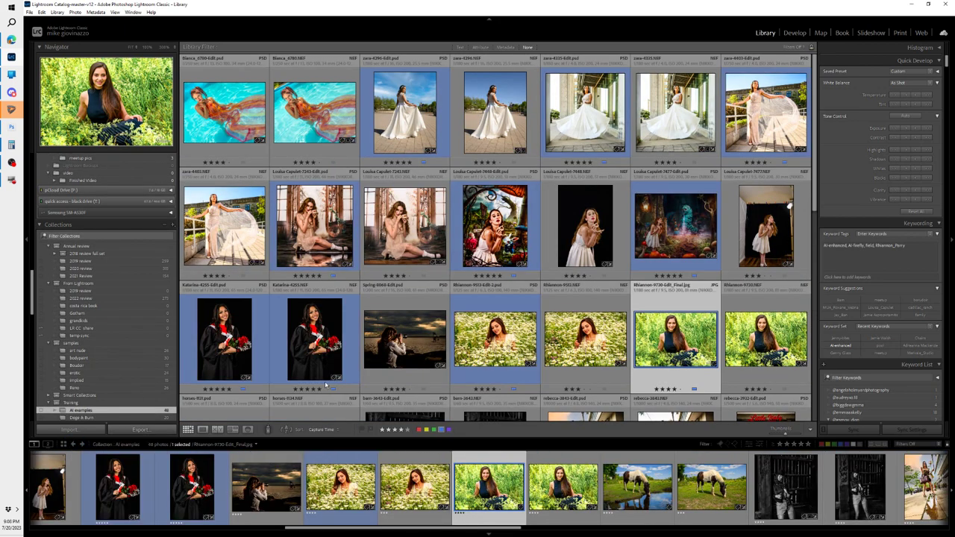
{"action": "scroll", "coordinate": [493, 311], "scroll_direction": "down", "scroll_amount": 2}
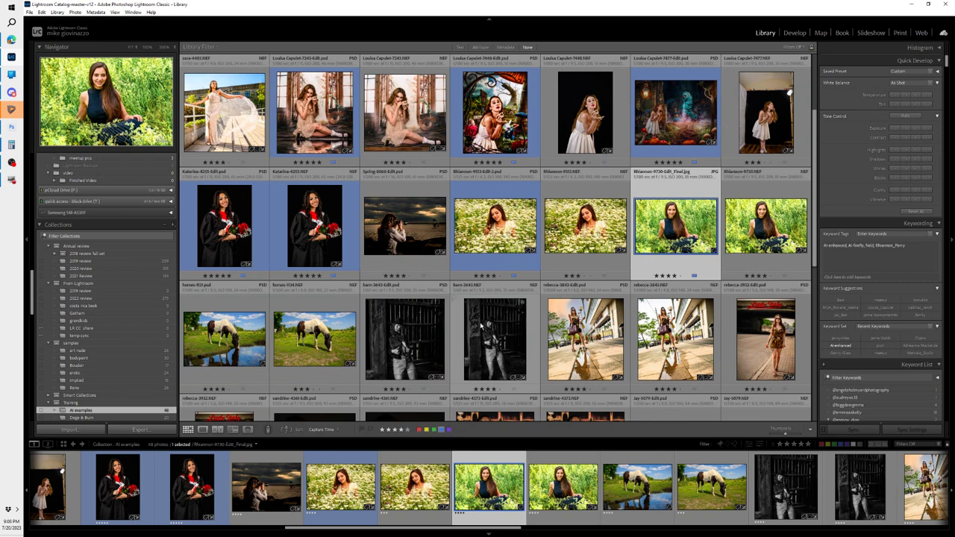
{"action": "left_click", "coordinate": [592, 233]}
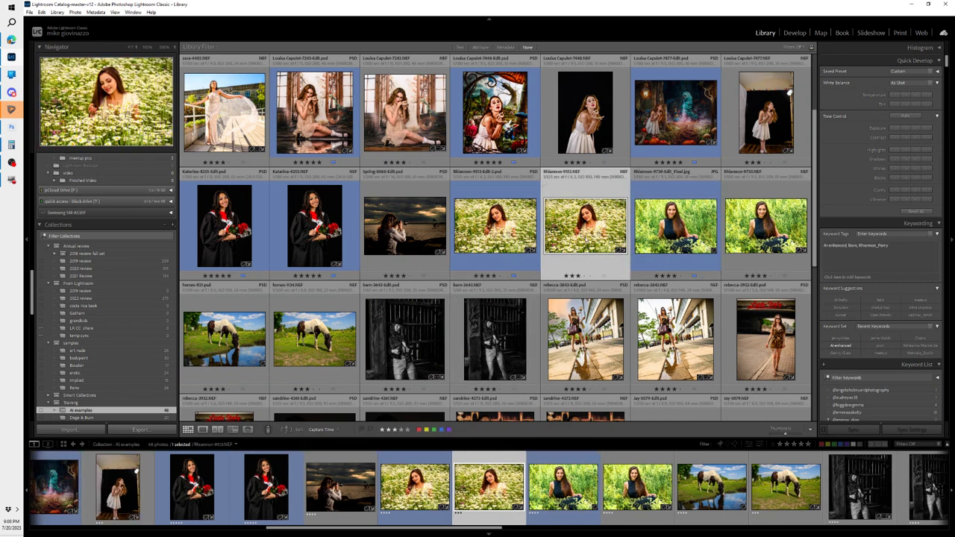
{"action": "key", "text": "z"}
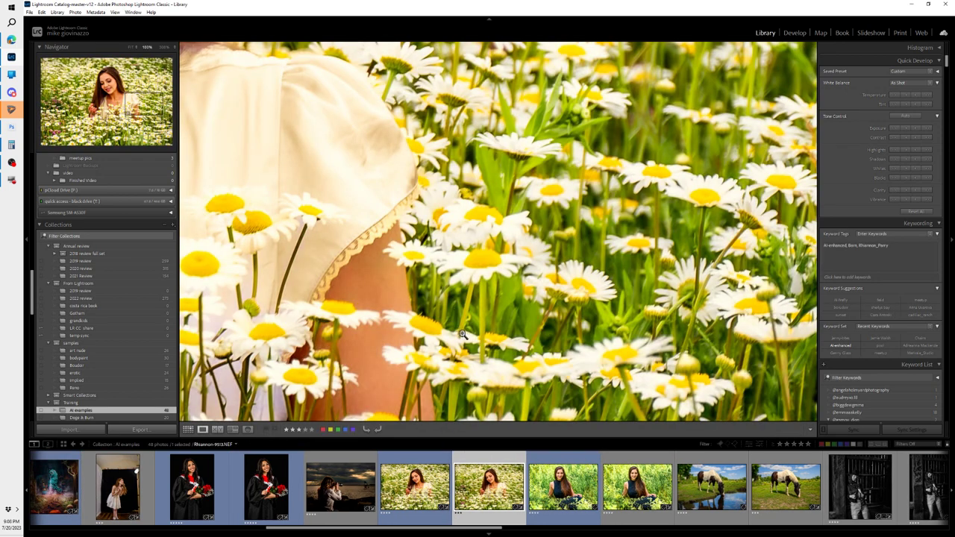
{"action": "left_click", "coordinate": [462, 334]}
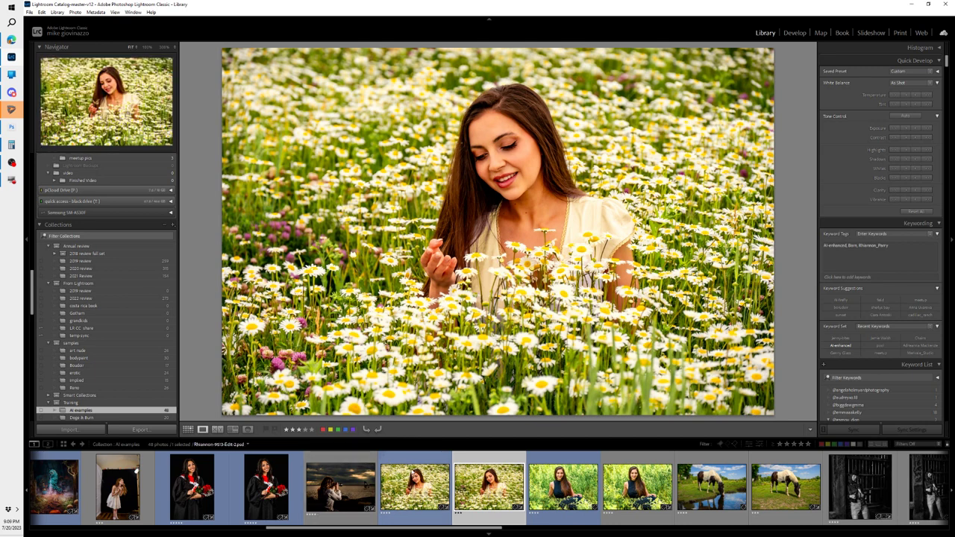
Step: Compare the edited PSD of the daisy-field portrait with its original NEF by alternating between the two
{"action": "left_click", "coordinate": [412, 474]}
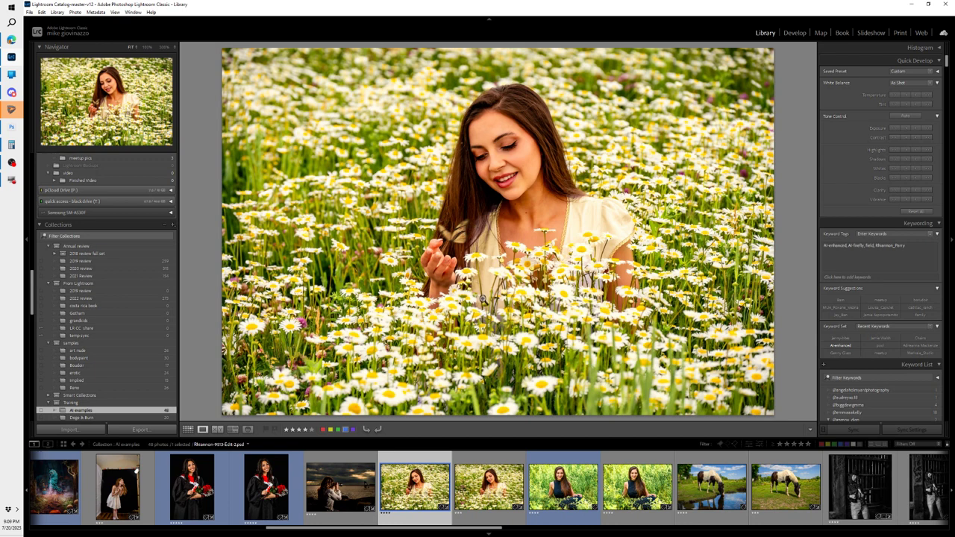
{"action": "left_click", "coordinate": [487, 461]}
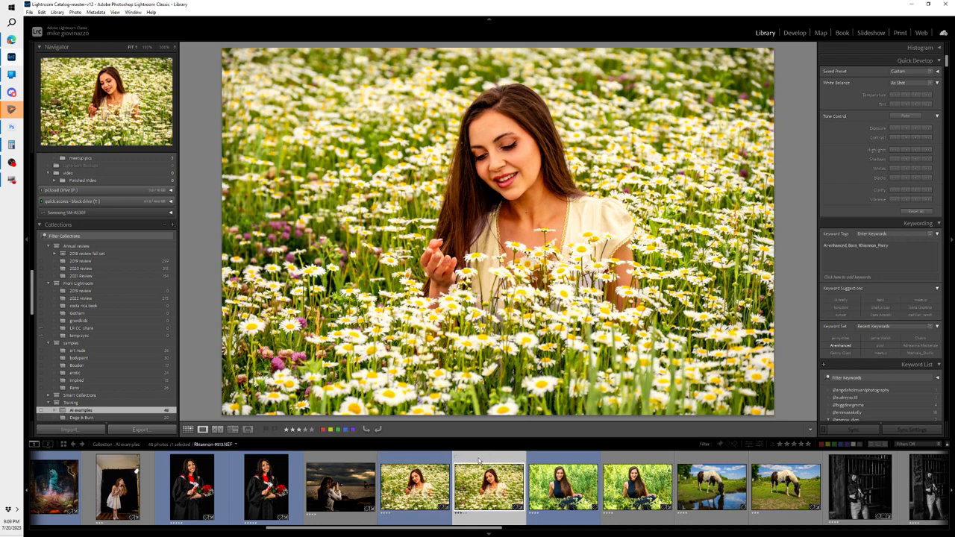
{"action": "left_click", "coordinate": [425, 460]}
{"action": "left_click", "coordinate": [479, 456]}
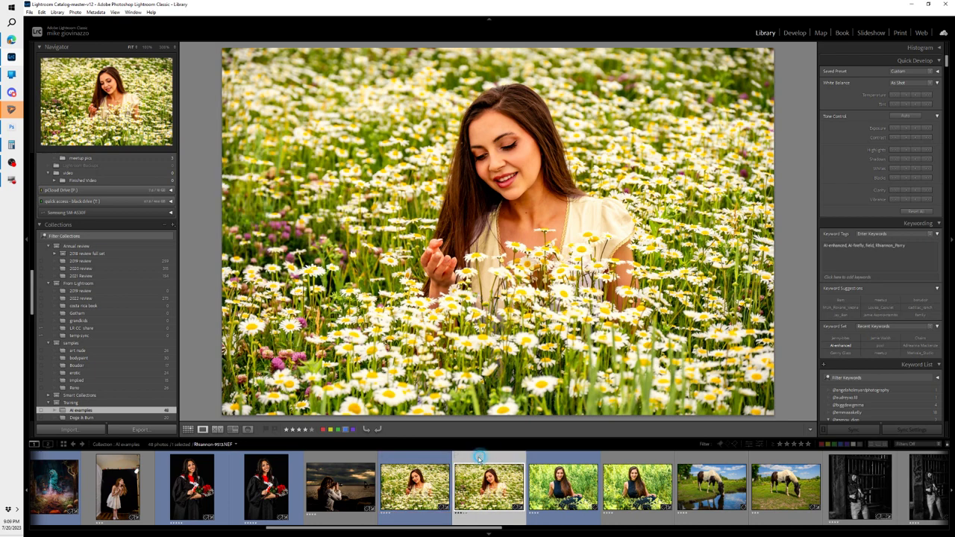
{"action": "left_click", "coordinate": [425, 465]}
{"action": "left_click", "coordinate": [481, 462]}
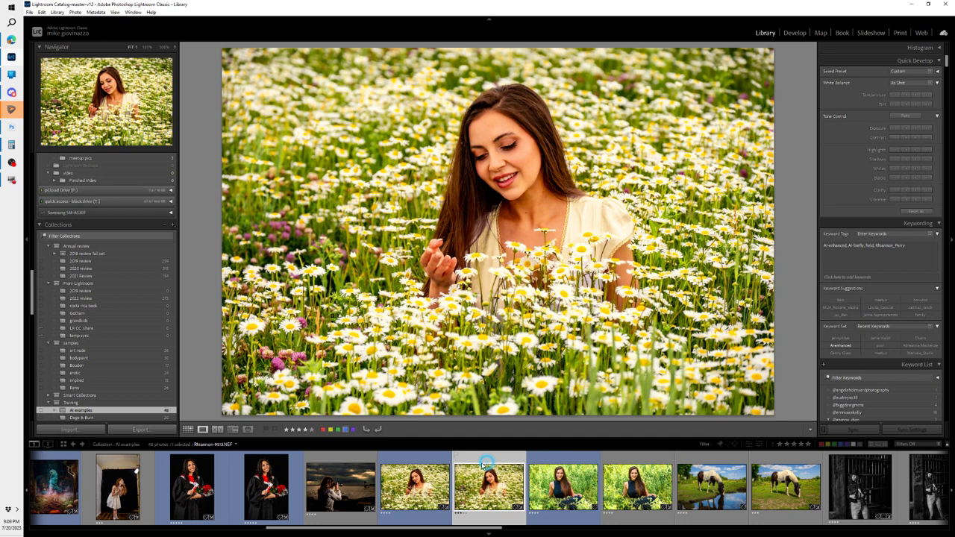
Step: Alternate once more between the daisy-field portrait's two versions, finishing on the edited PSD
{"action": "left_click", "coordinate": [425, 465]}
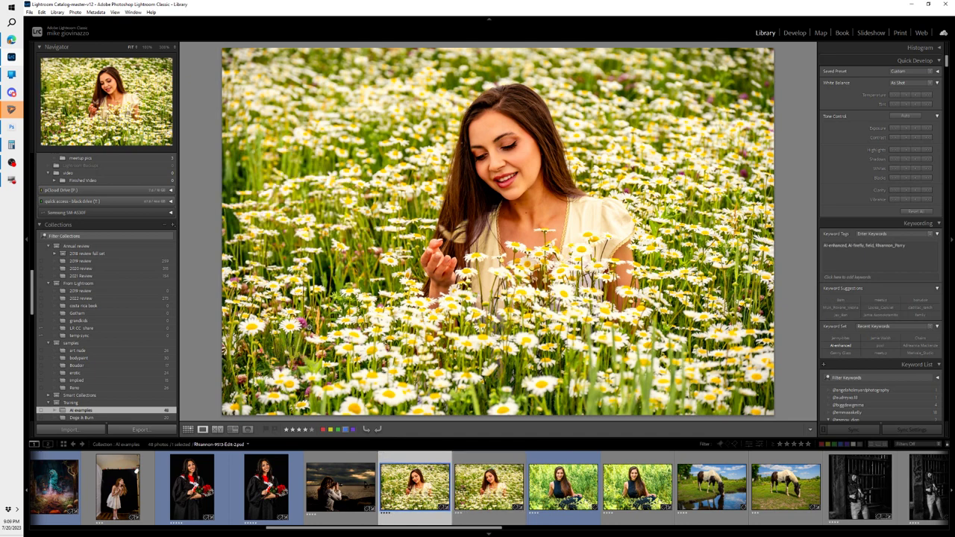
{"action": "left_click", "coordinate": [468, 459]}
{"action": "left_click", "coordinate": [420, 463]}
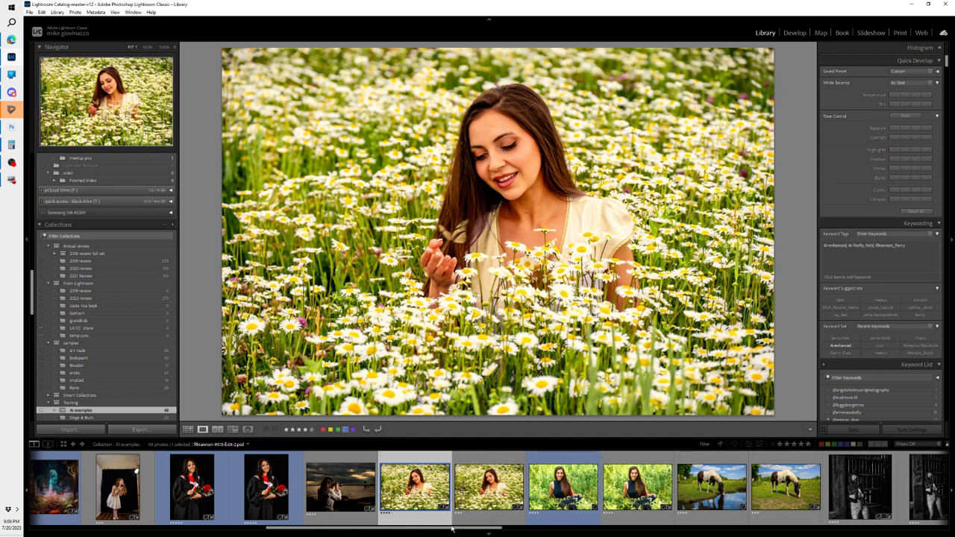
Step: Find the yellow flower photo walking-7484-Edit.psd in the collection and open it in Photoshop 2023 with Edit Original
{"action": "left_click_drag", "start_coordinate": [470, 531], "coordinate": [883, 526]}
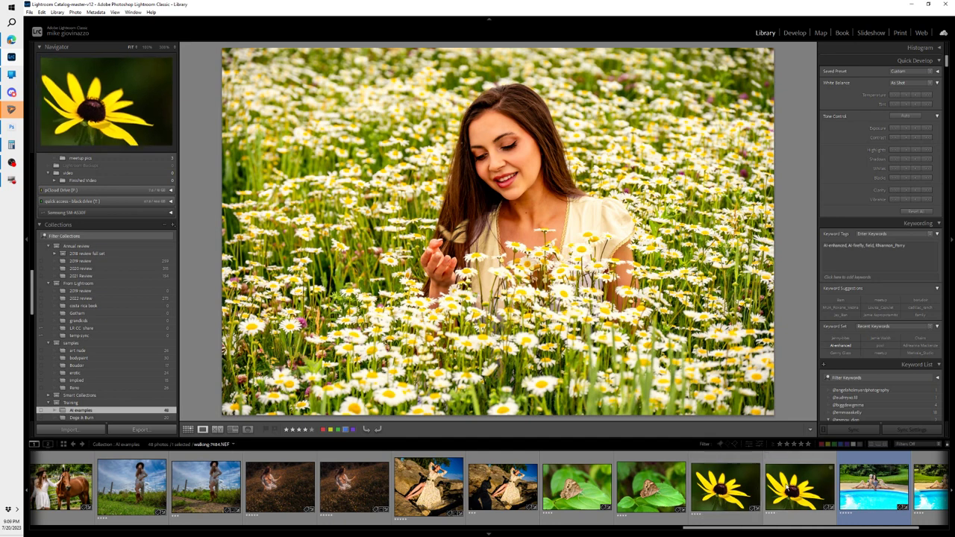
{"action": "left_click", "coordinate": [788, 489]}
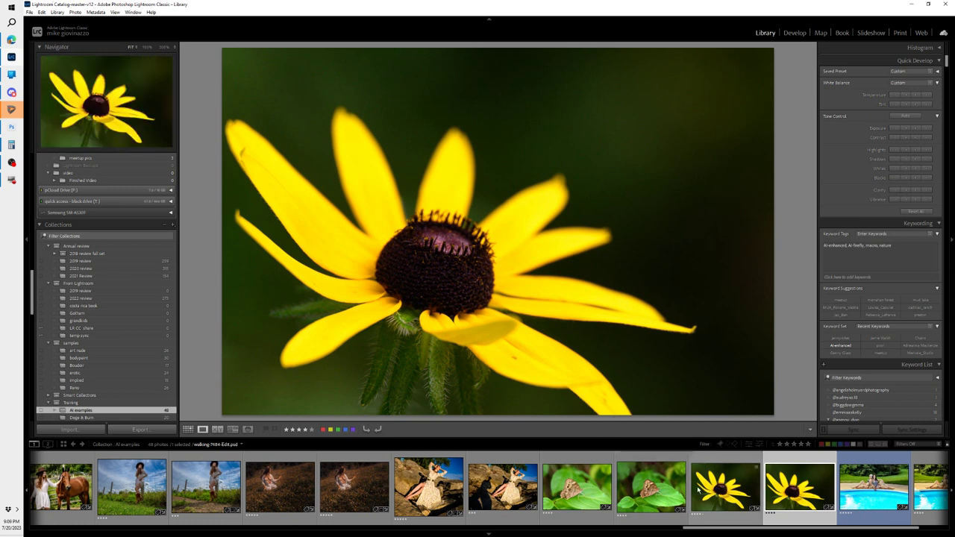
{"action": "left_click", "coordinate": [721, 487]}
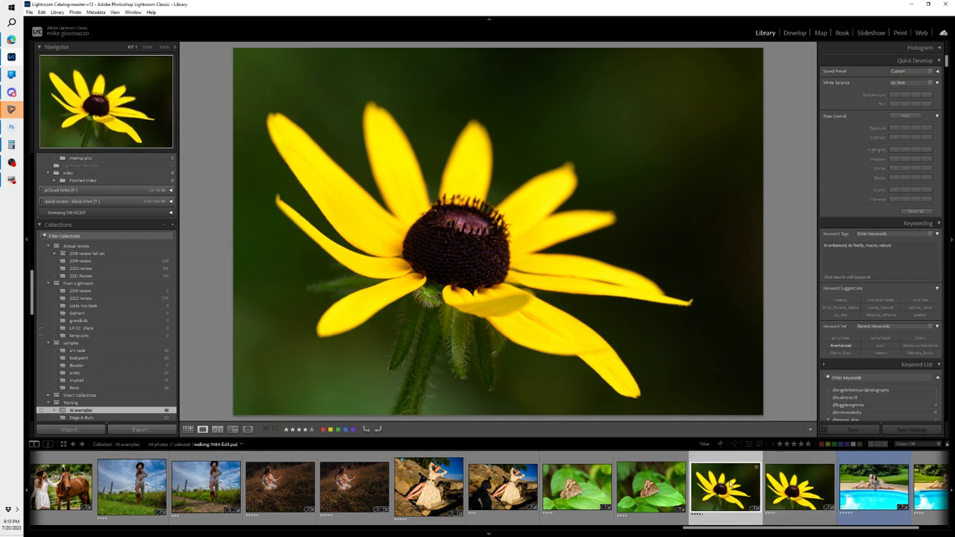
{"action": "right_click", "coordinate": [717, 489]}
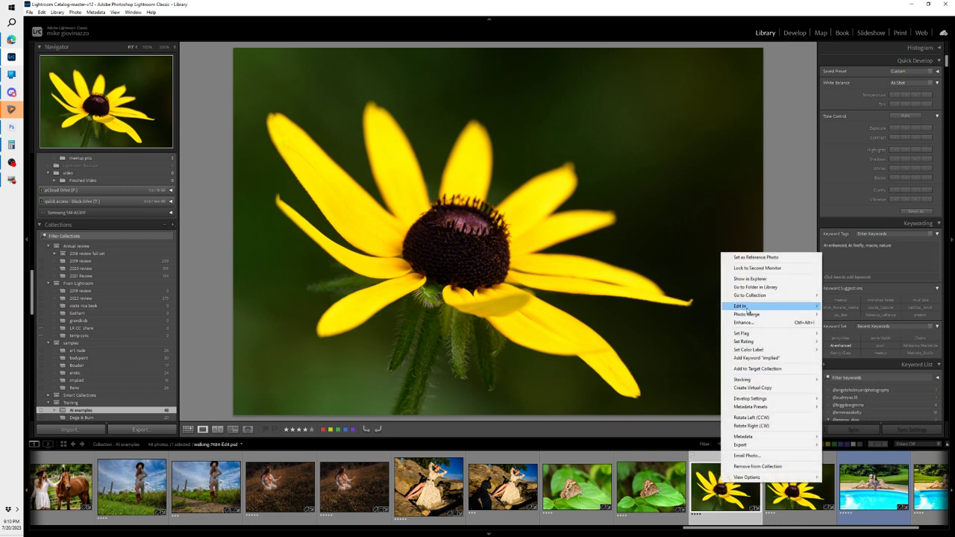
{"action": "mouse_move", "coordinate": [748, 308]}
{"action": "left_click", "coordinate": [865, 306]}
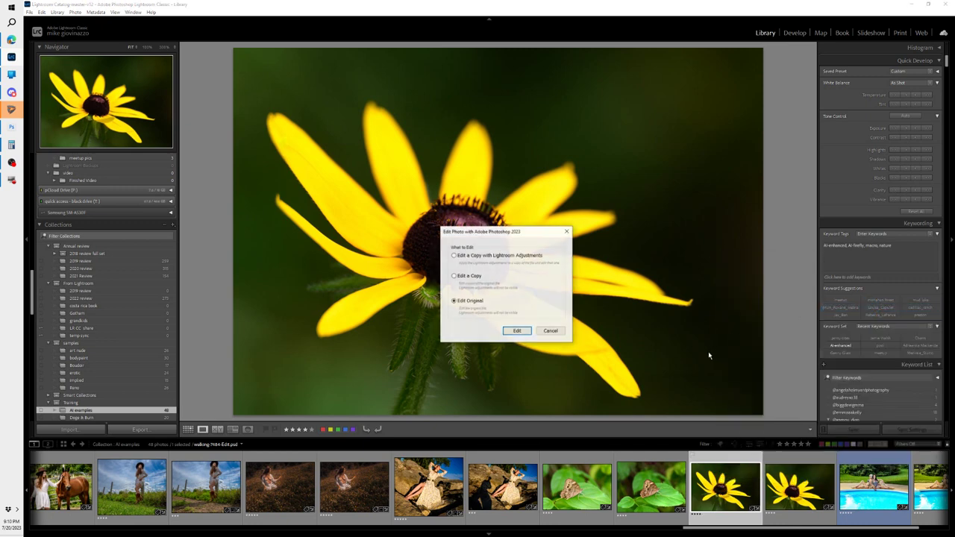
{"action": "left_click", "coordinate": [517, 333]}
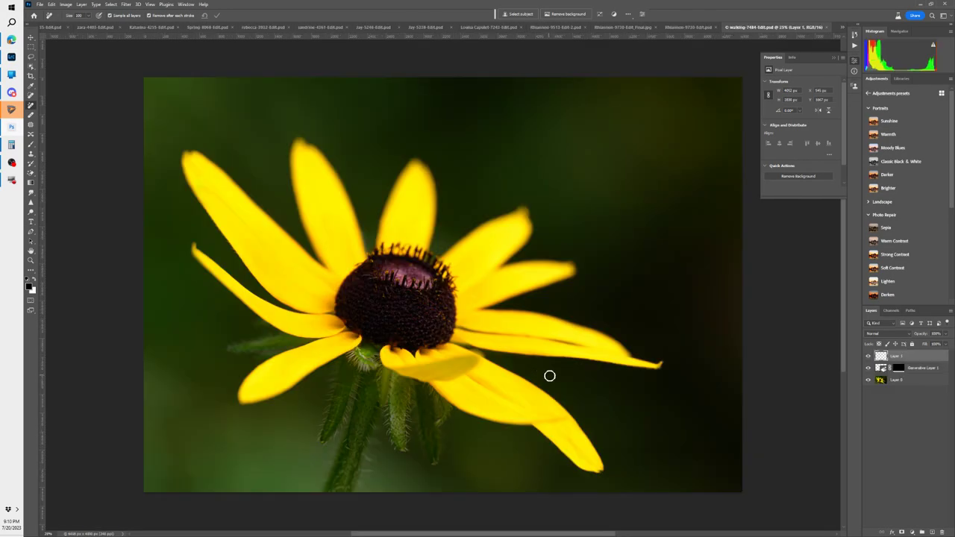
Step: Show only Layer 0 of the flower document, hiding Layer 1 and Generative Layer 1
{"action": "left_click", "coordinate": [868, 380], "text": "alt"}
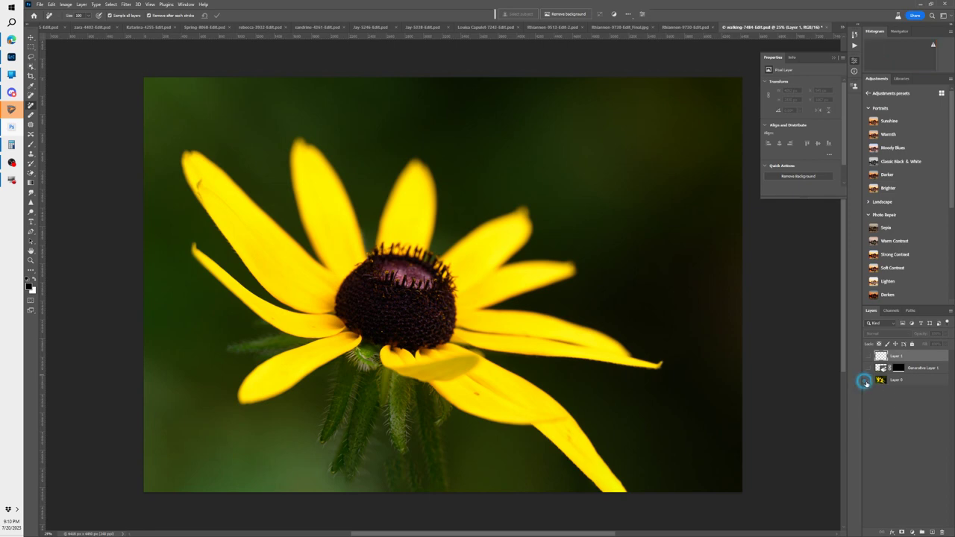
{"action": "left_click", "coordinate": [868, 380]}
{"action": "left_click", "coordinate": [868, 380]}
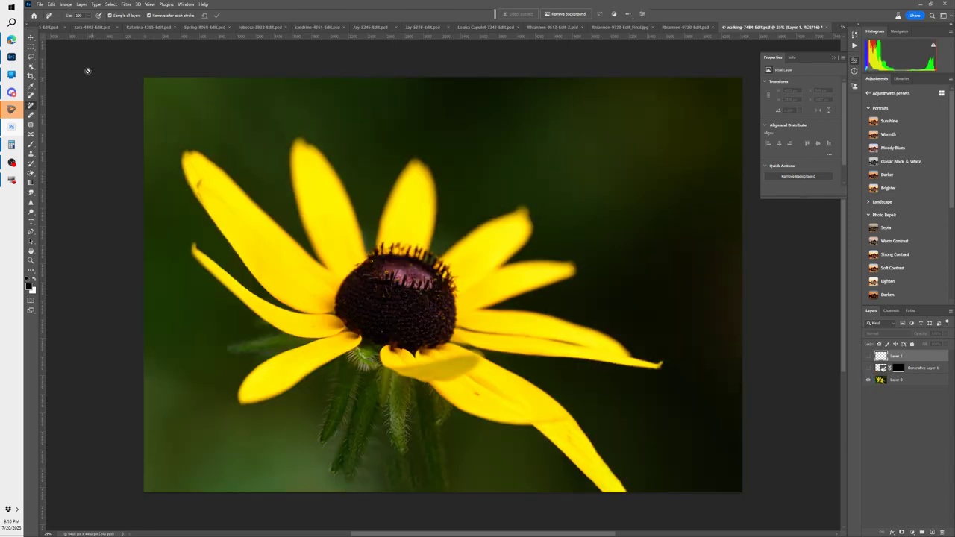
Step: Crop off the bottom strip of the flower photo through the lowest petal, keeping the cropped pixels
{"action": "left_click", "coordinate": [30, 77]}
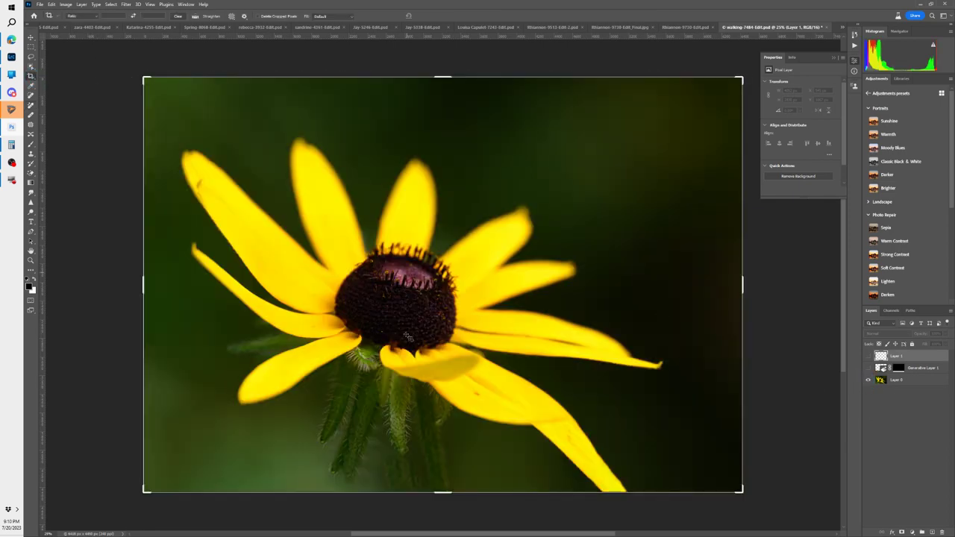
{"action": "left_click_drag", "start_coordinate": [445, 494], "coordinate": [442, 469]}
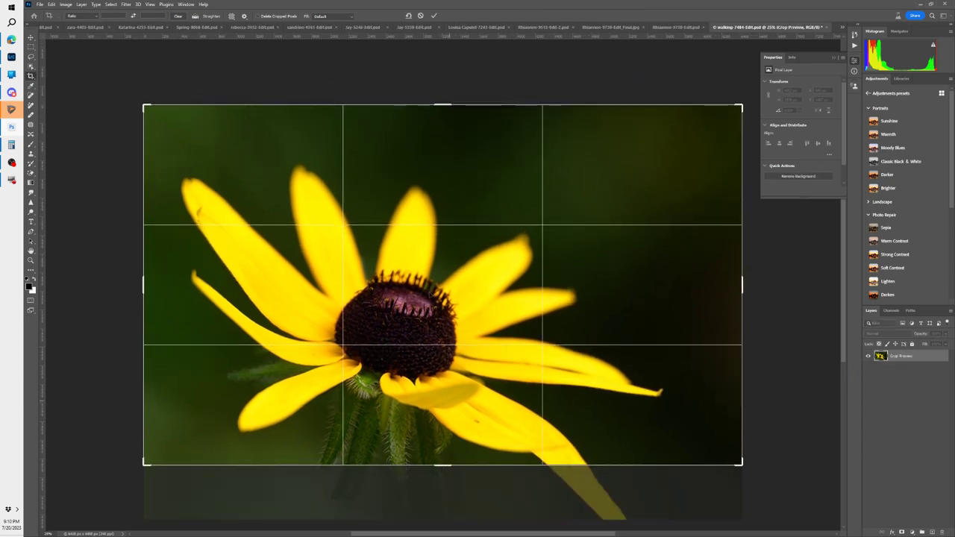
{"action": "left_click", "coordinate": [434, 17]}
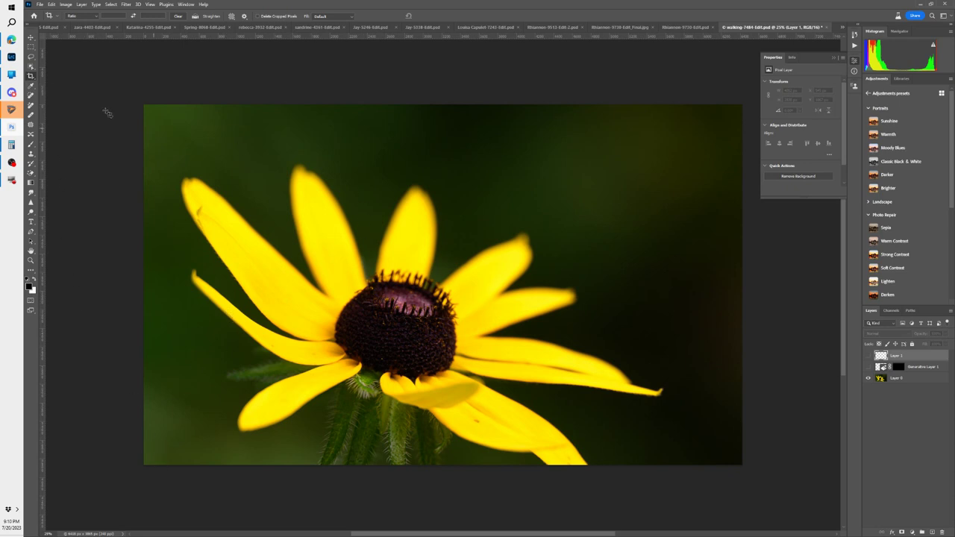
Step: Readjust the crop to cut through the lowest petal again and apply it with Delete Cropped Pixels switched on
{"action": "left_click", "coordinate": [30, 77]}
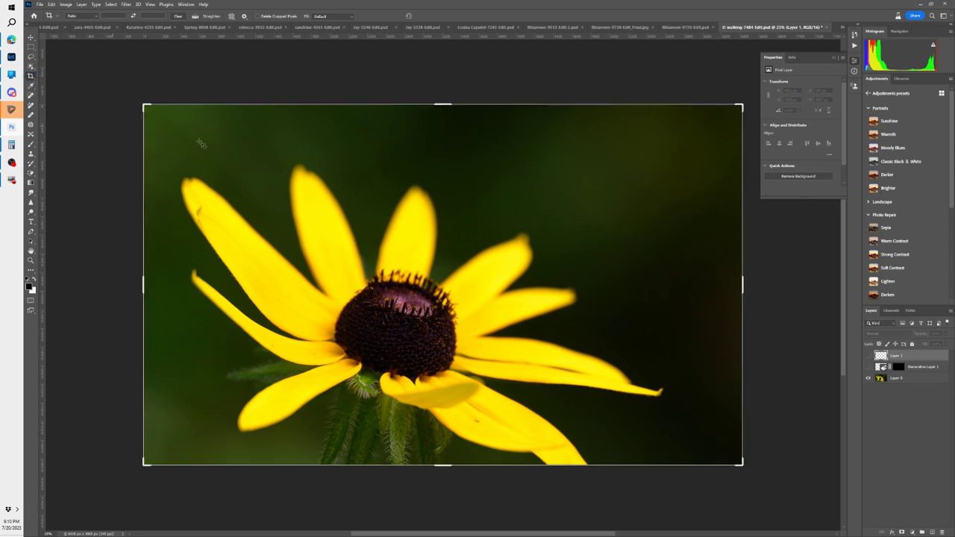
{"action": "left_click_drag", "start_coordinate": [440, 465], "coordinate": [445, 494]}
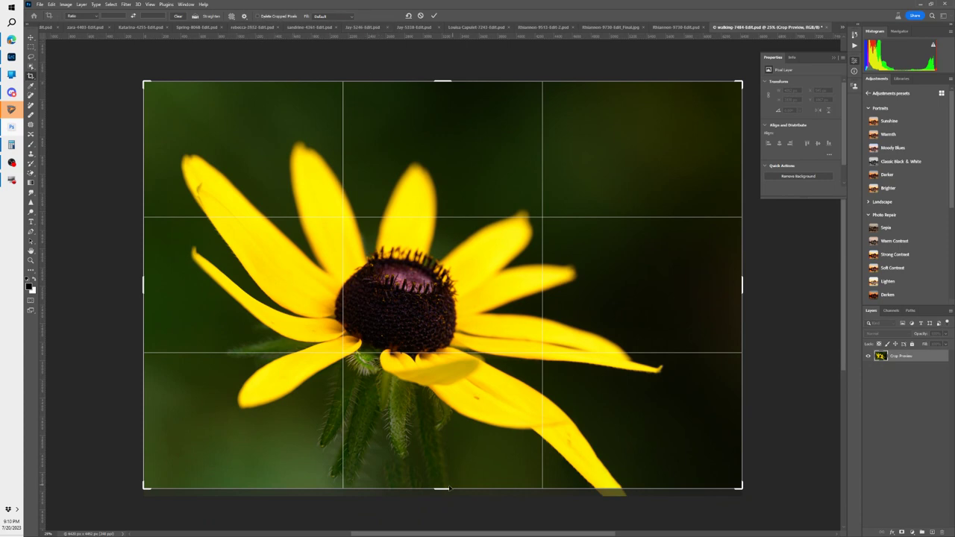
{"action": "left_click_drag", "start_coordinate": [448, 489], "coordinate": [445, 465]}
{"action": "left_click", "coordinate": [257, 15]}
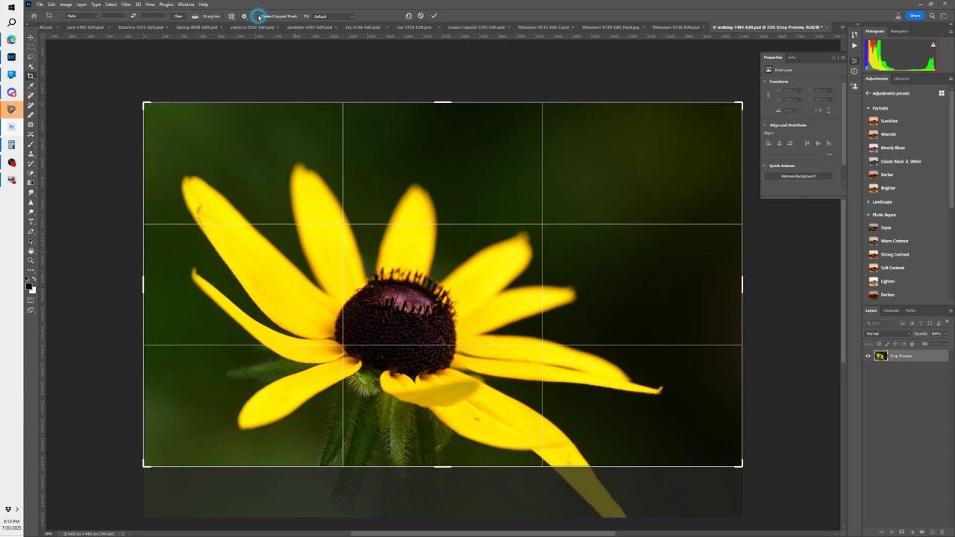
{"action": "left_click", "coordinate": [432, 16]}
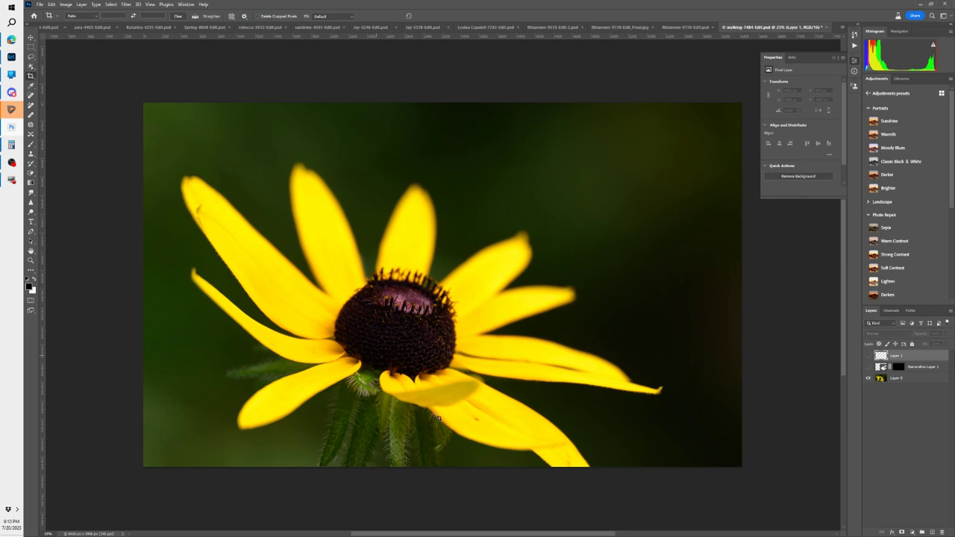
Step: Extend the canvas below the flower with the Crop tool, leaving the fill option at Default
{"action": "left_click", "coordinate": [31, 76]}
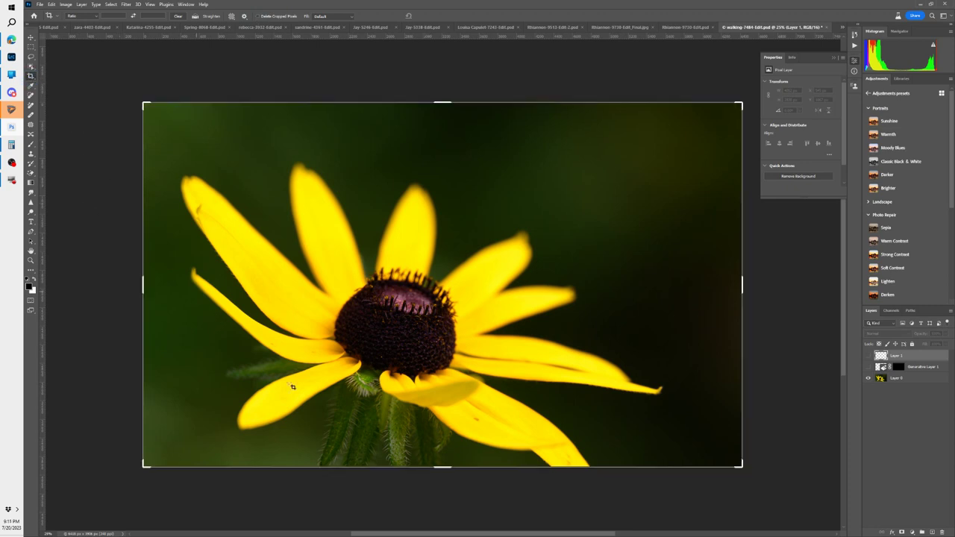
{"action": "left_click_drag", "start_coordinate": [445, 470], "coordinate": [431, 504]}
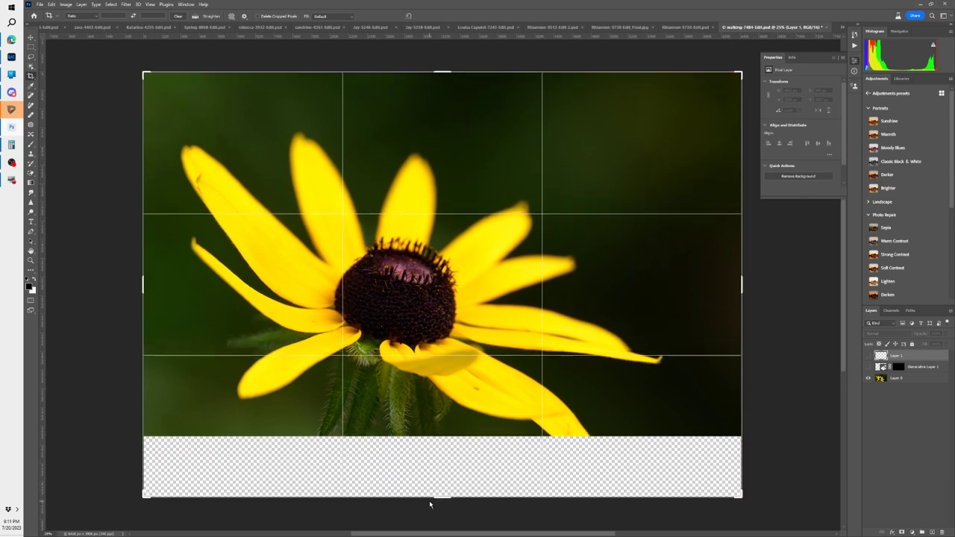
{"action": "left_click", "coordinate": [332, 16]}
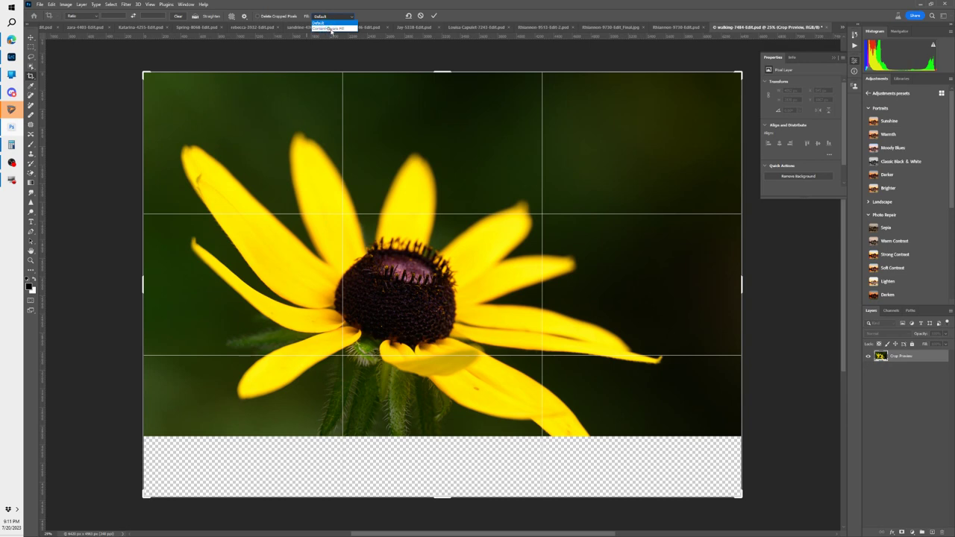
{"action": "left_click", "coordinate": [433, 17]}
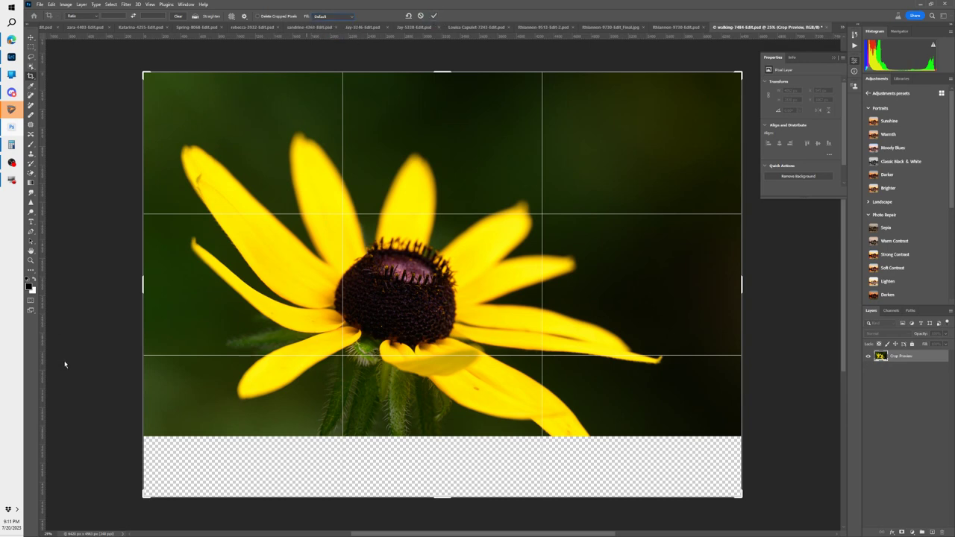
{"action": "left_click", "coordinate": [434, 15]}
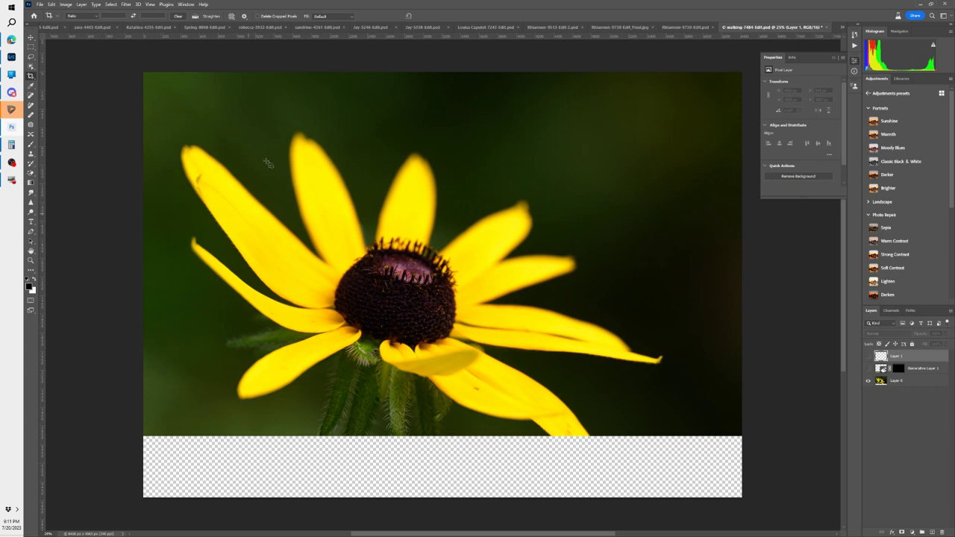
Step: Make Layer 0 the active layer before choosing a different crop fill
{"action": "left_click", "coordinate": [334, 15]}
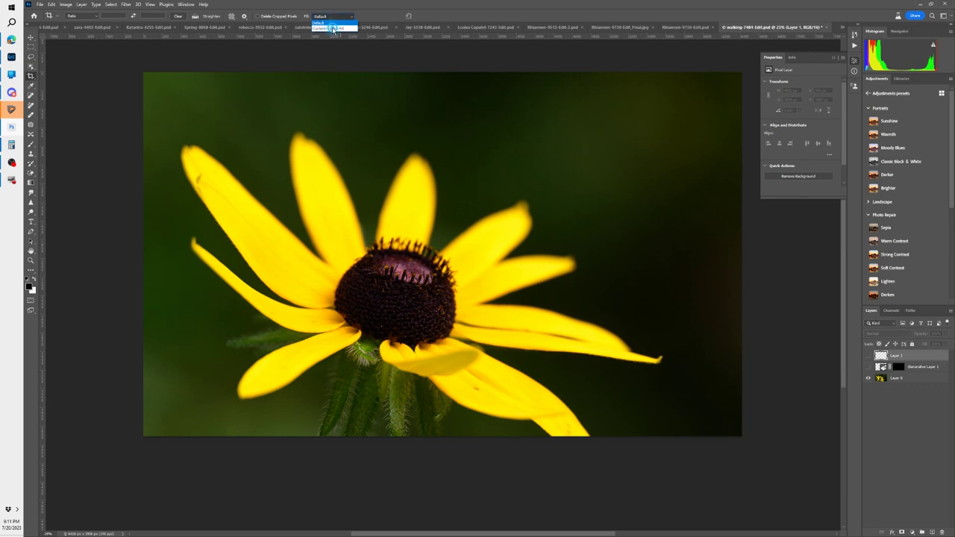
{"action": "left_click", "coordinate": [878, 383]}
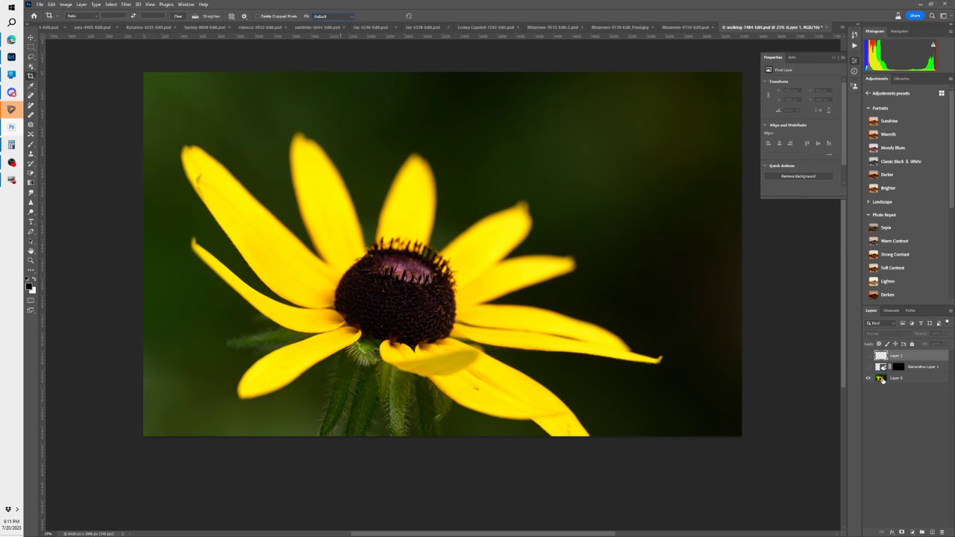
{"action": "left_click", "coordinate": [883, 379]}
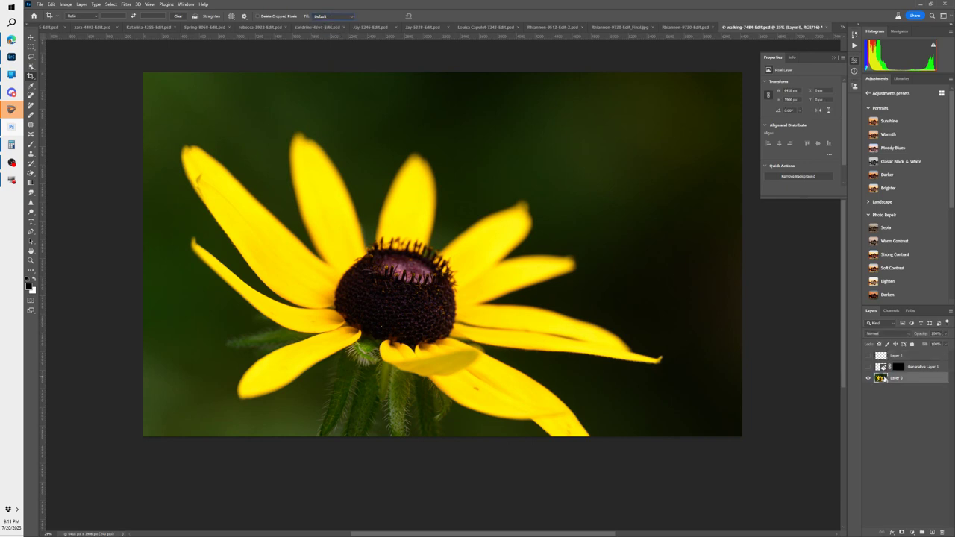
Step: Try extending the canvas below the flower with the crop fill set to Content-Aware Fill, and undo it
{"action": "left_click", "coordinate": [334, 15]}
{"action": "left_click", "coordinate": [332, 29]}
{"action": "left_click", "coordinate": [31, 76]}
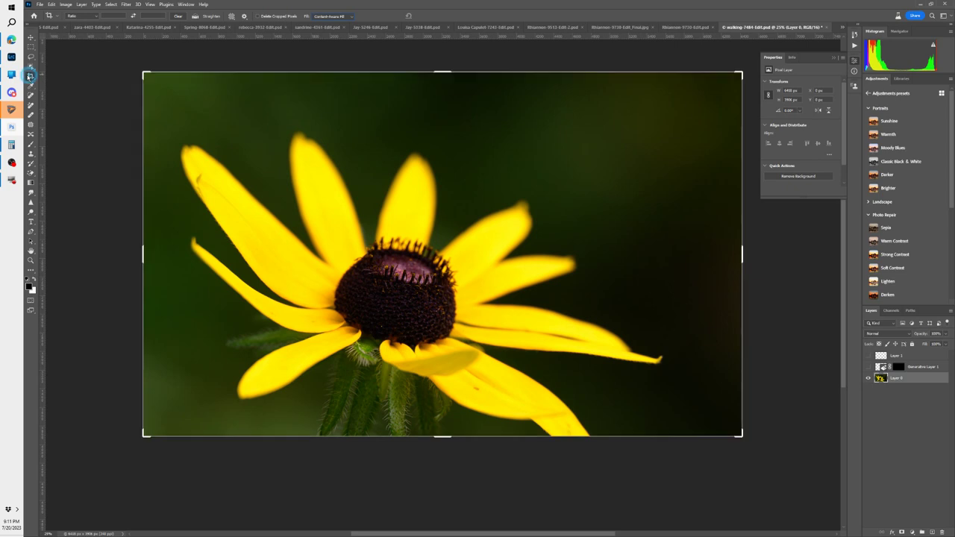
{"action": "left_click_drag", "start_coordinate": [443, 436], "coordinate": [422, 454]}
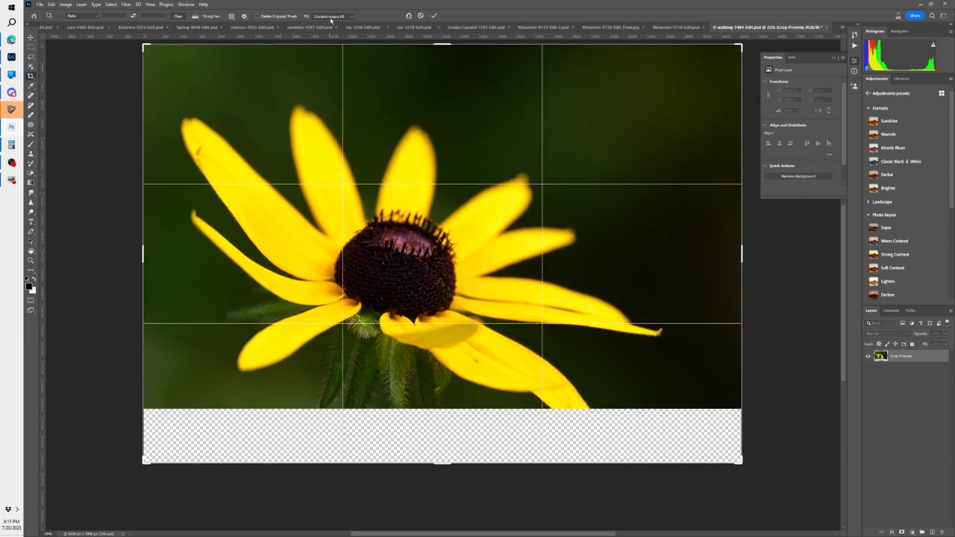
{"action": "left_click", "coordinate": [434, 16]}
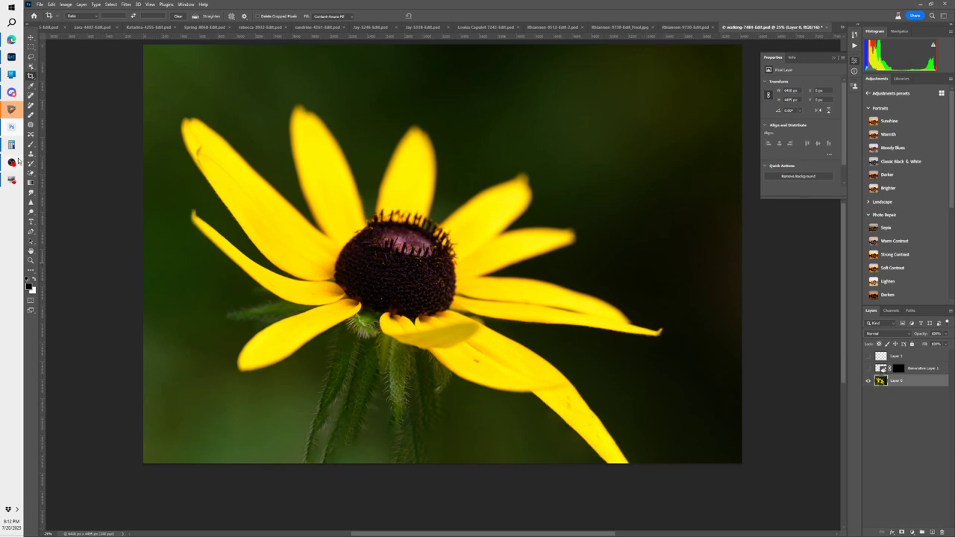
{"action": "key", "text": "ctrl+z"}
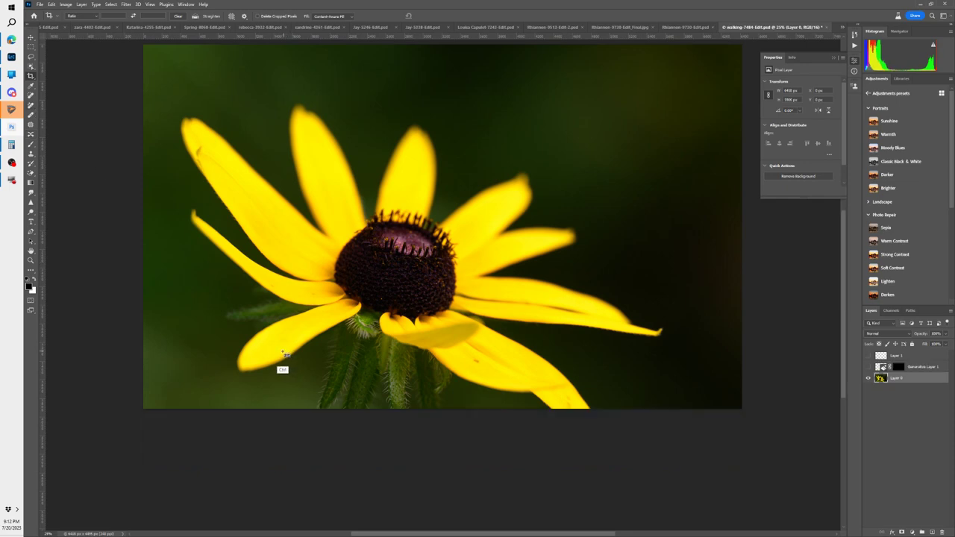
Step: Set the crop fill back to Default and extend the canvas below the flower with an empty strip
{"action": "left_click", "coordinate": [333, 16]}
{"action": "left_click", "coordinate": [330, 23]}
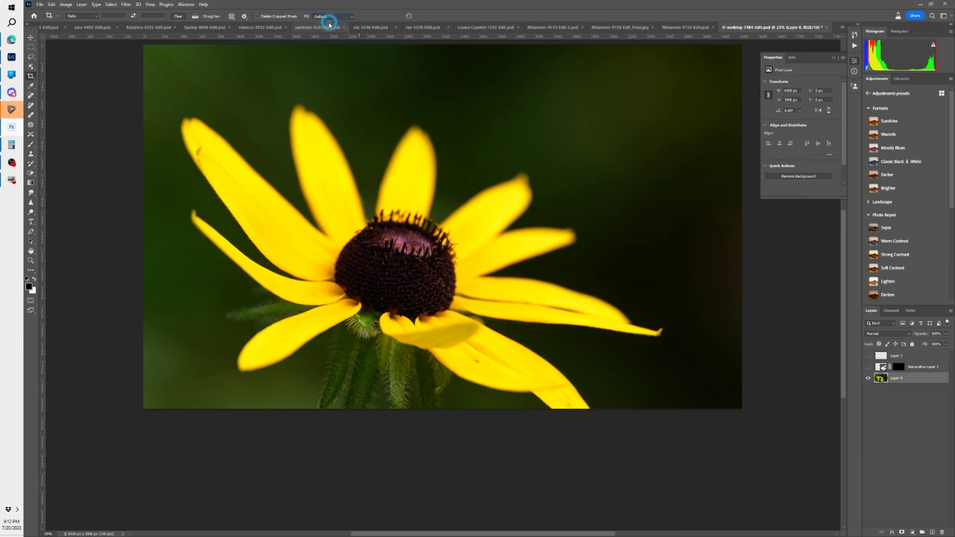
{"action": "left_click", "coordinate": [31, 76]}
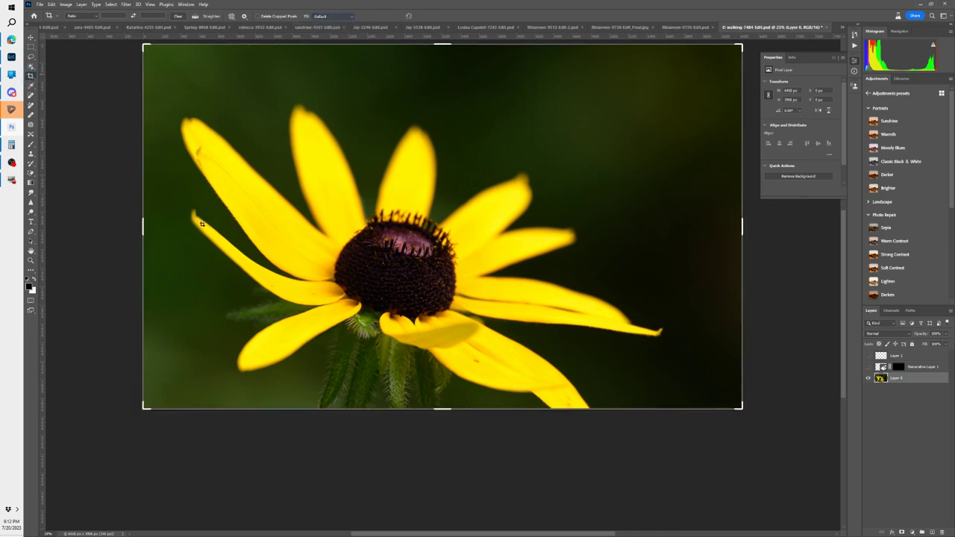
{"action": "left_click_drag", "start_coordinate": [443, 409], "coordinate": [433, 446]}
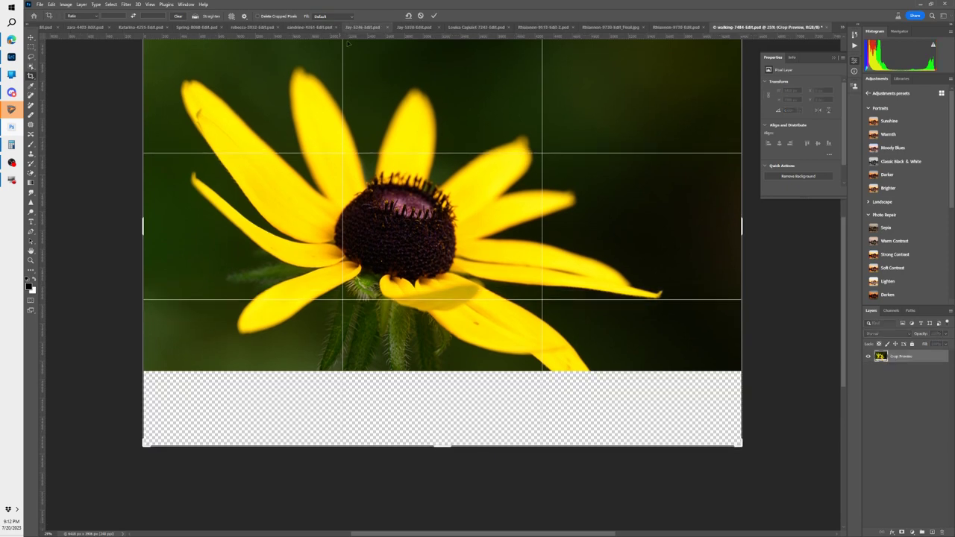
{"action": "left_click", "coordinate": [435, 15]}
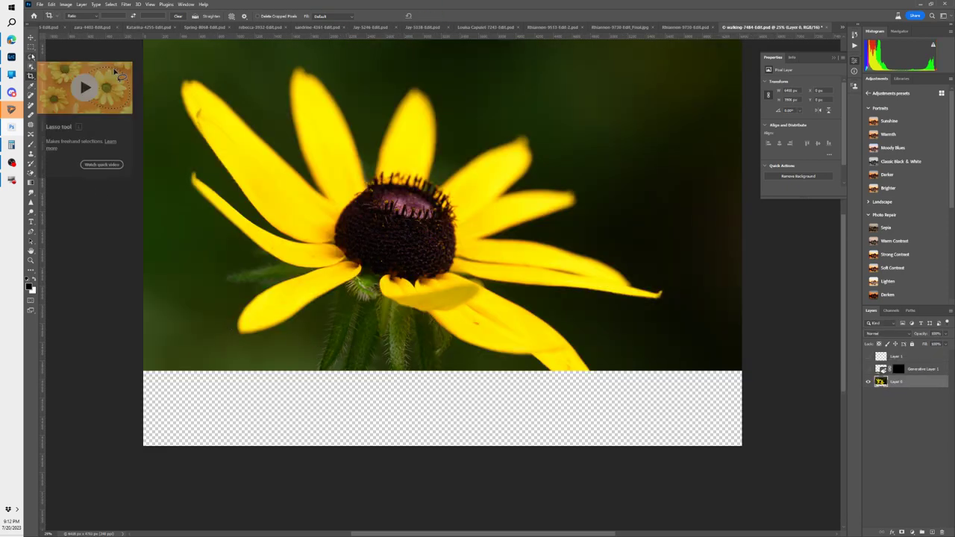
Step: Select the empty bottom strip with a slight overlap into the photo and run Generative Fill without a prompt
{"action": "left_click", "coordinate": [31, 46]}
{"action": "left_click_drag", "start_coordinate": [93, 454], "coordinate": [809, 358]}
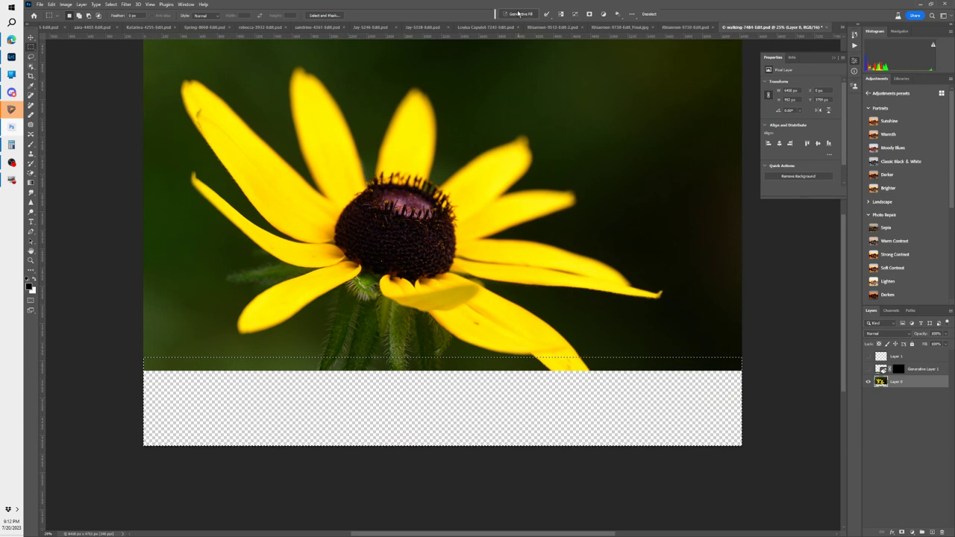
{"action": "left_click", "coordinate": [520, 14]}
{"action": "left_click", "coordinate": [630, 15]}
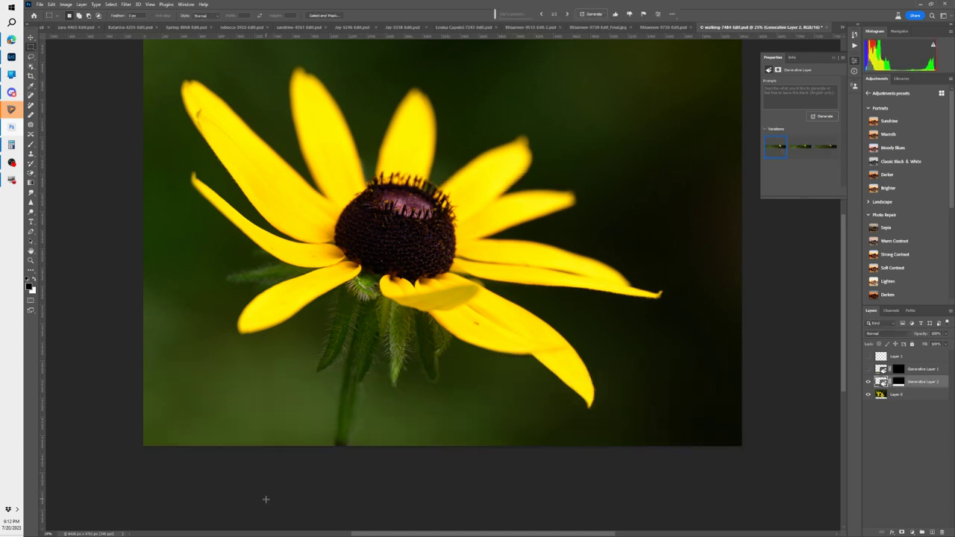
Step: Choose the third generated variation for the strip below the flower and stamp all visible layers into a new layer
{"action": "left_click", "coordinate": [800, 149]}
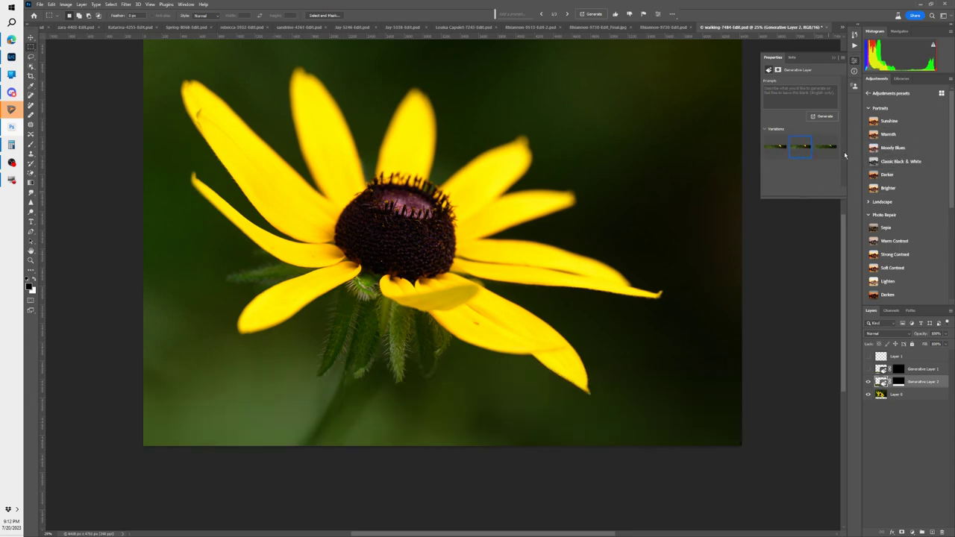
{"action": "left_click", "coordinate": [826, 148]}
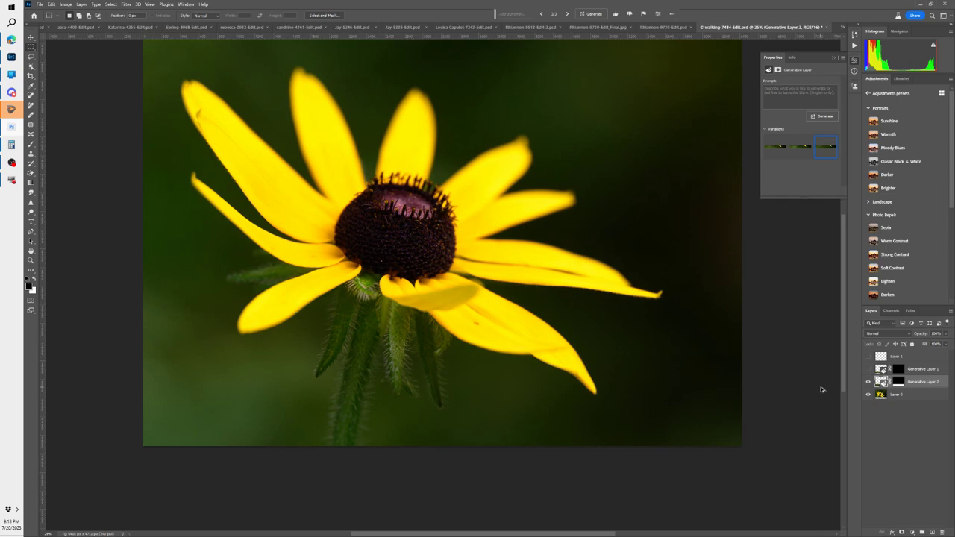
{"action": "key", "text": "ctrl+shift+alt+e"}
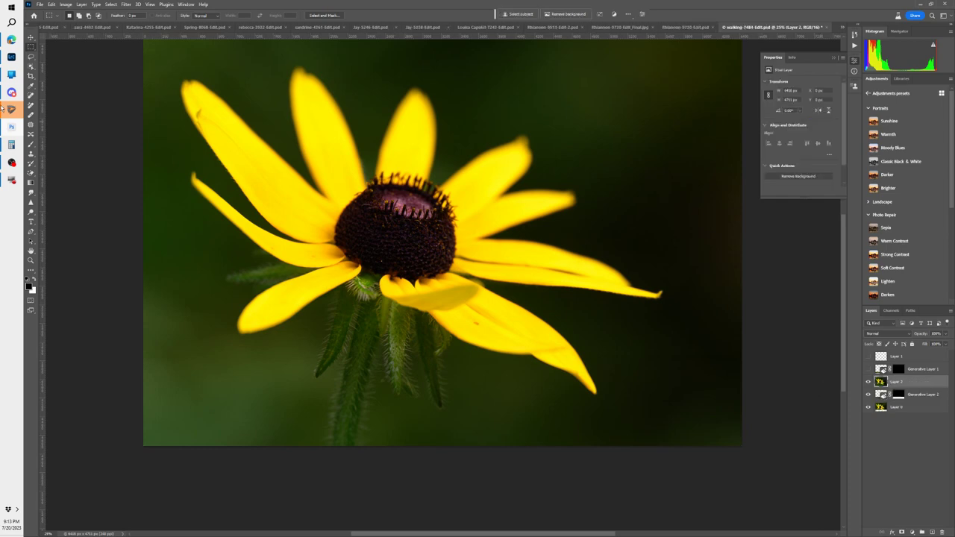
Step: Heal the dark spots and blemishes on the flower's yellow petals with the Spot Healing Brush in Content-Aware mode
{"action": "left_click", "coordinate": [31, 95]}
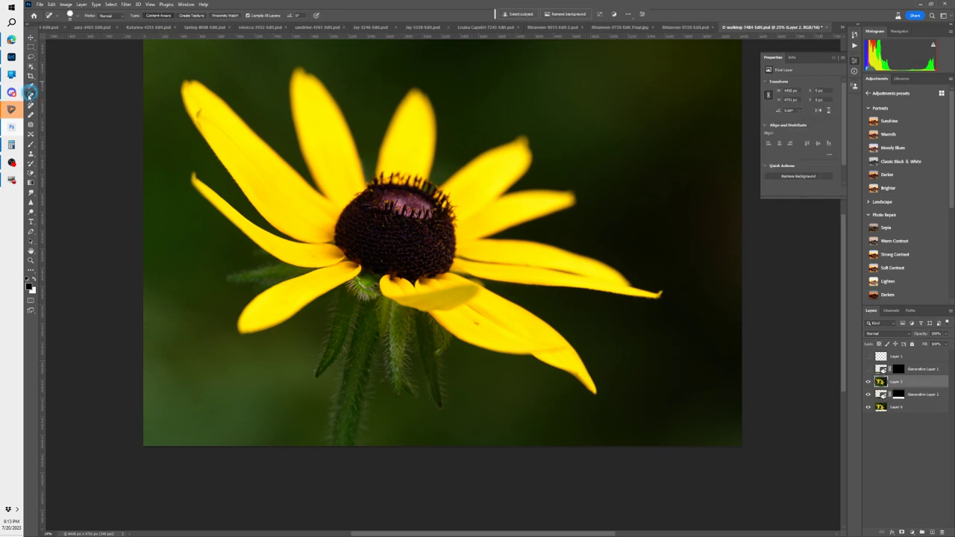
{"action": "scroll", "coordinate": [213, 133], "scroll_direction": "up", "scroll_amount": 1}
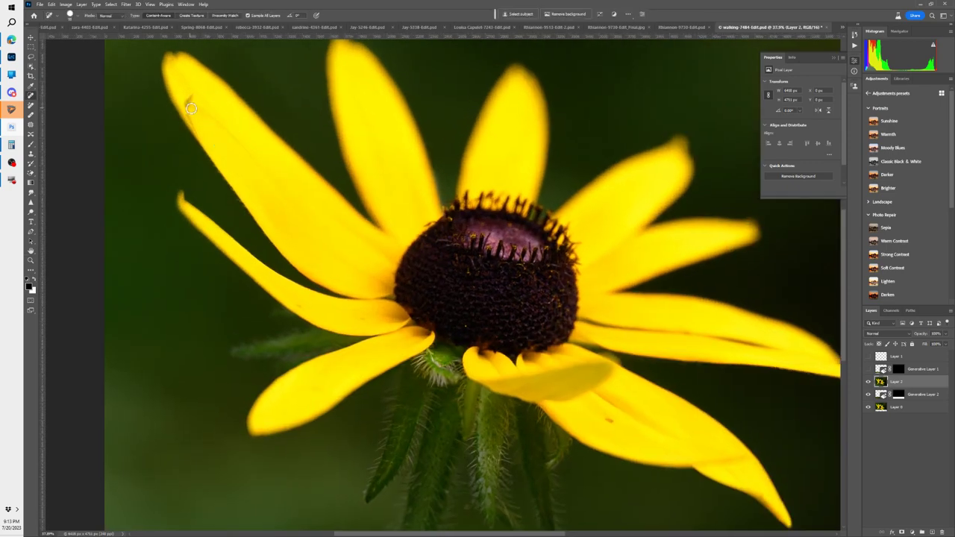
{"action": "mouse_move", "coordinate": [193, 91]}
{"action": "left_mouse_down"}
{"action": "mouse_move", "coordinate": [190, 131]}
{"action": "mouse_move", "coordinate": [192, 100]}
{"action": "left_mouse_up"}
{"action": "mouse_move", "coordinate": [249, 154]}
{"action": "left_mouse_down"}
{"action": "mouse_move", "coordinate": [197, 105]}
{"action": "mouse_move", "coordinate": [234, 143]}
{"action": "left_mouse_up"}
{"action": "left_click_drag", "start_coordinate": [612, 422], "coordinate": [612, 421]}
{"action": "left_click", "coordinate": [666, 466]}
{"action": "left_click", "coordinate": [301, 305]}
{"action": "left_click", "coordinate": [362, 315]}
{"action": "scroll", "coordinate": [477, 441], "scroll_direction": "down", "scroll_amount": 2}
{"action": "left_click_drag", "start_coordinate": [477, 441], "coordinate": [411, 266]}
{"action": "left_click_drag", "start_coordinate": [430, 398], "coordinate": [403, 463]}
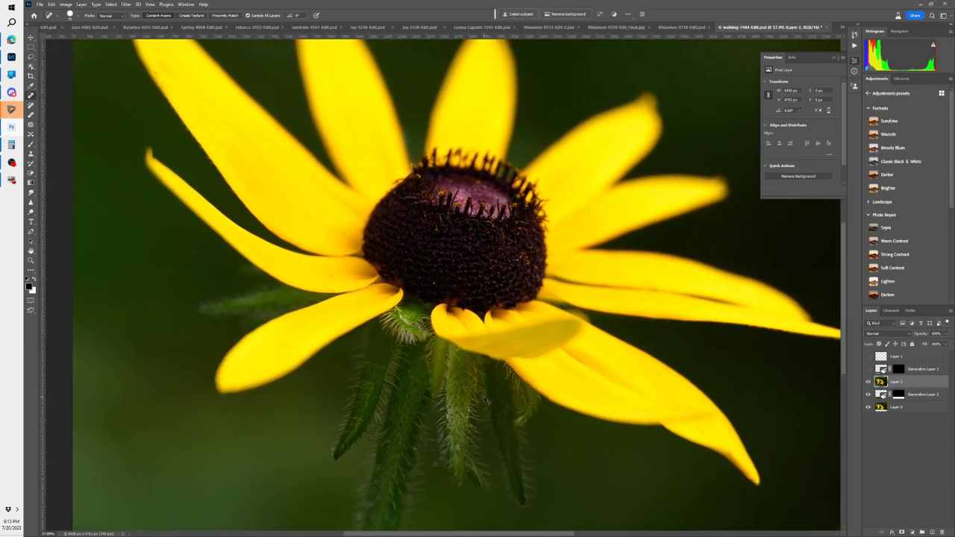
{"action": "scroll", "coordinate": [483, 396], "scroll_direction": "down", "scroll_amount": 2}
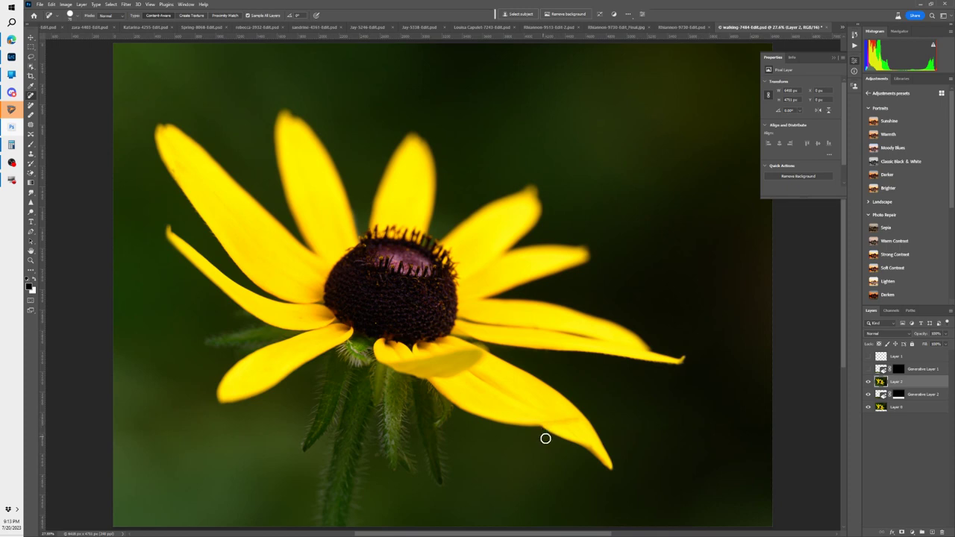
Step: Switch to Lightroom Classic and open the butterfly photo walking-7479.NEF for editing in Adobe Photoshop 2023
{"action": "left_click", "coordinate": [11, 57]}
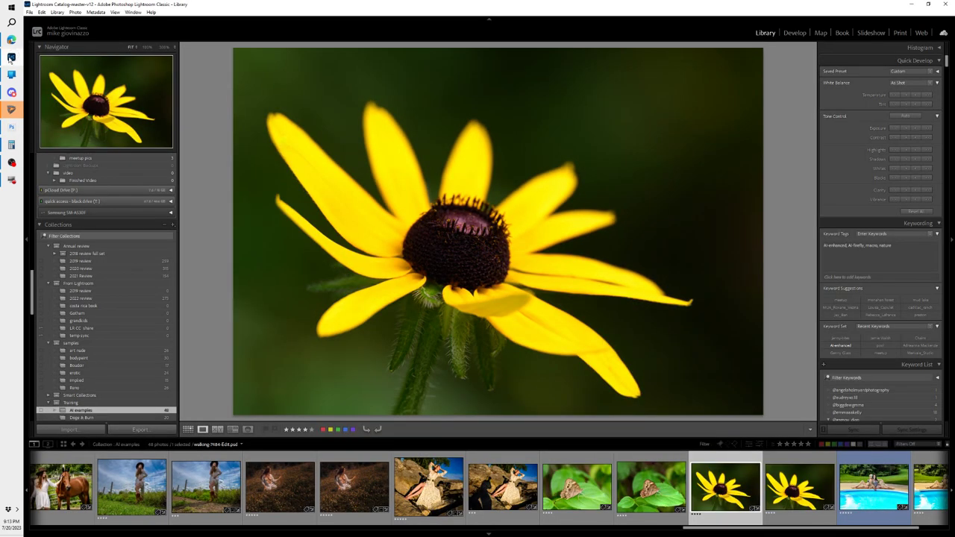
{"action": "left_click", "coordinate": [581, 486]}
{"action": "right_click", "coordinate": [580, 489]}
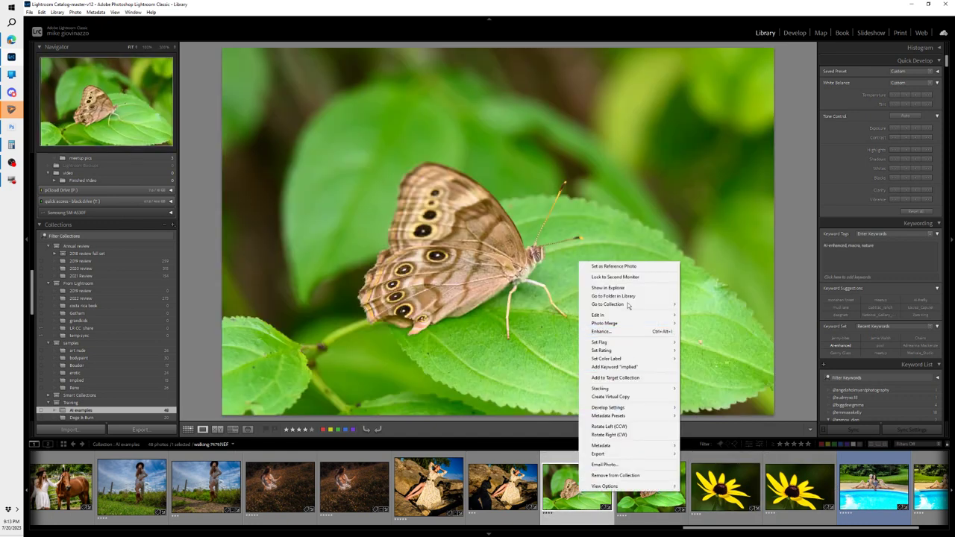
{"action": "mouse_move", "coordinate": [619, 316]}
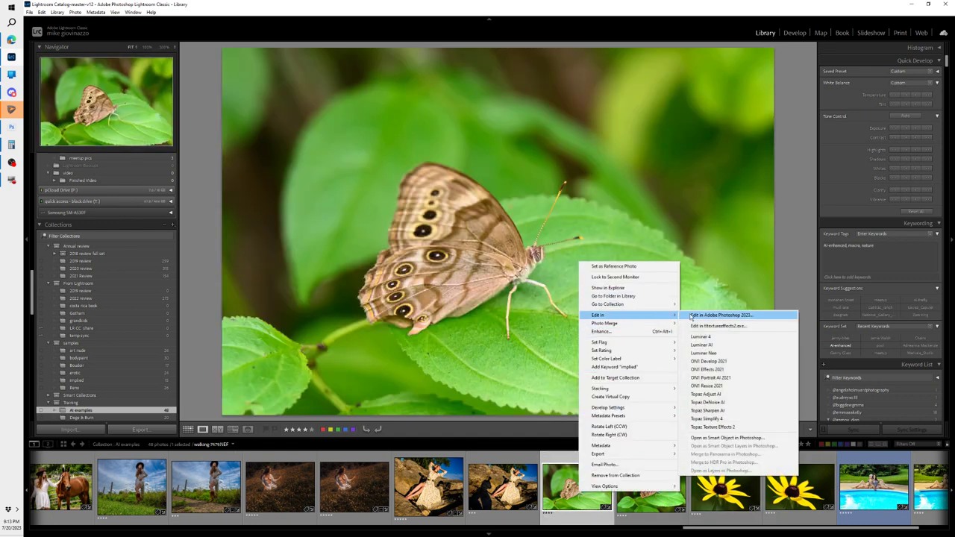
{"action": "left_click", "coordinate": [721, 316]}
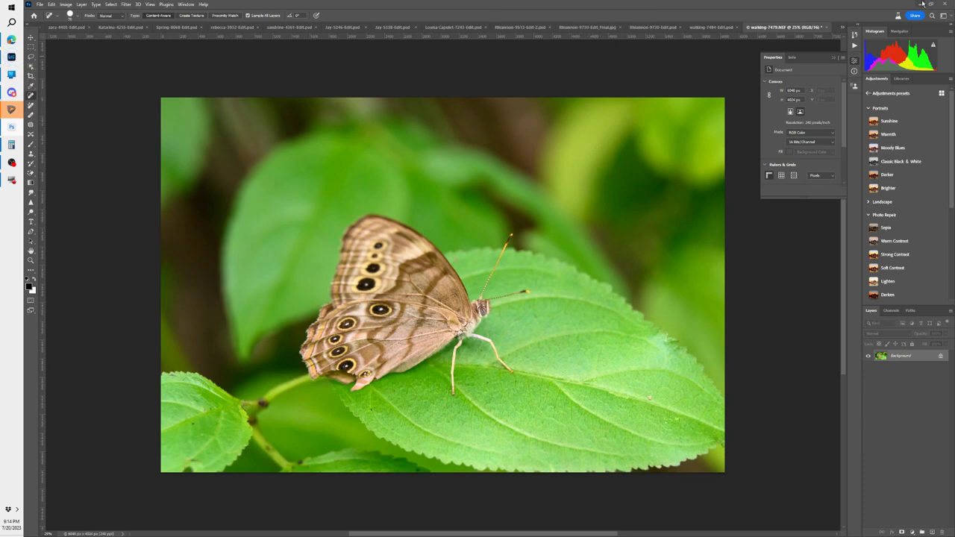
Step: Return to Lightroom Classic and open the wider butterfly composite walking-7474-Edit.psd in Photoshop with the Edit Original option
{"action": "left_click", "coordinate": [921, 4]}
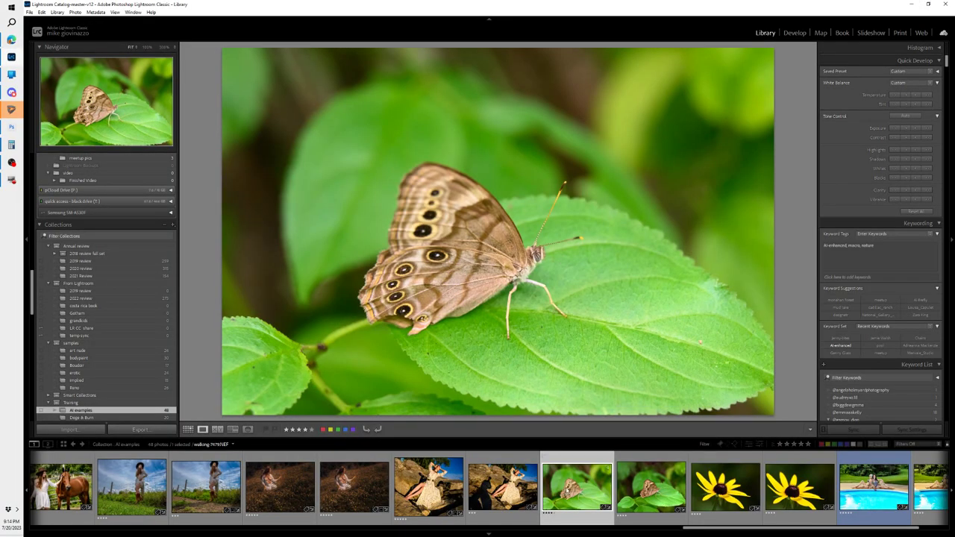
{"action": "left_click", "coordinate": [651, 474]}
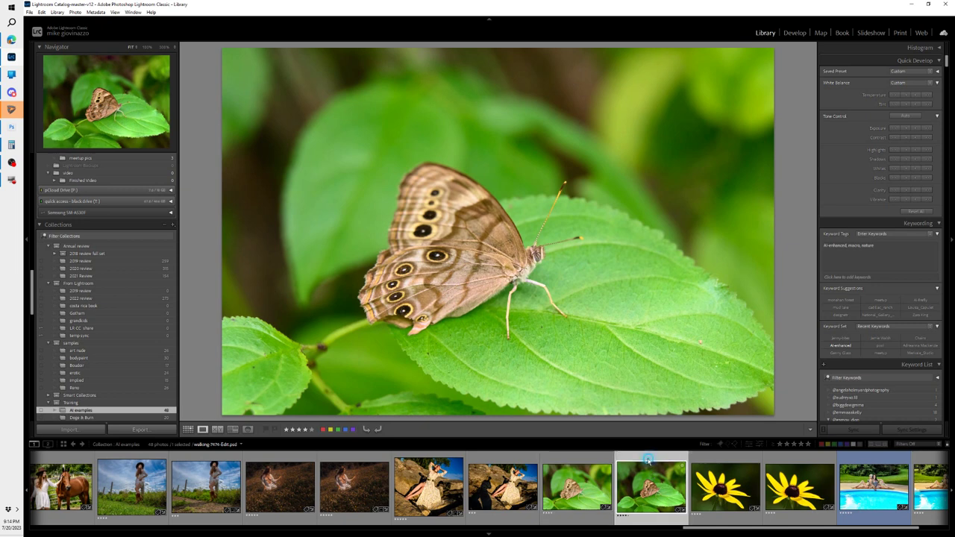
{"action": "right_click", "coordinate": [649, 481]}
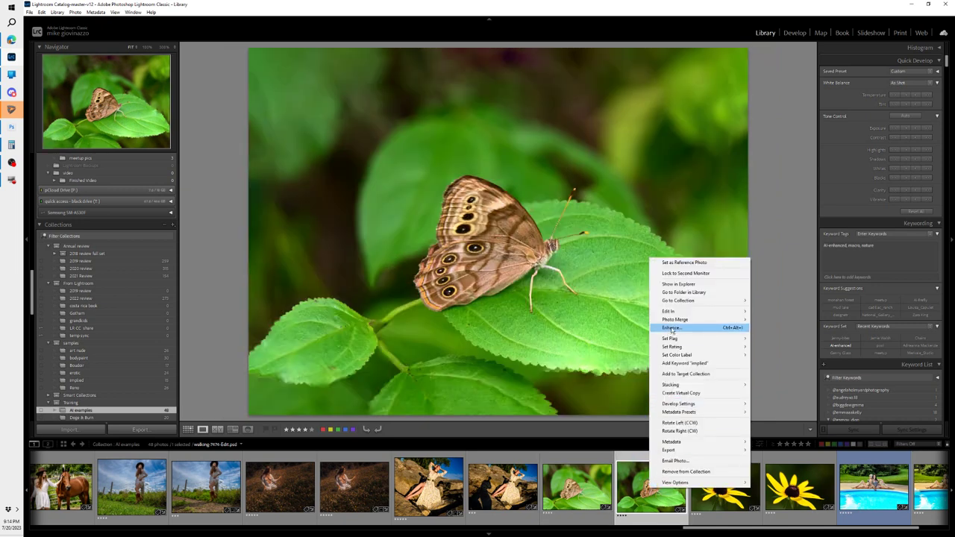
{"action": "mouse_move", "coordinate": [683, 312]}
{"action": "left_click", "coordinate": [789, 316]}
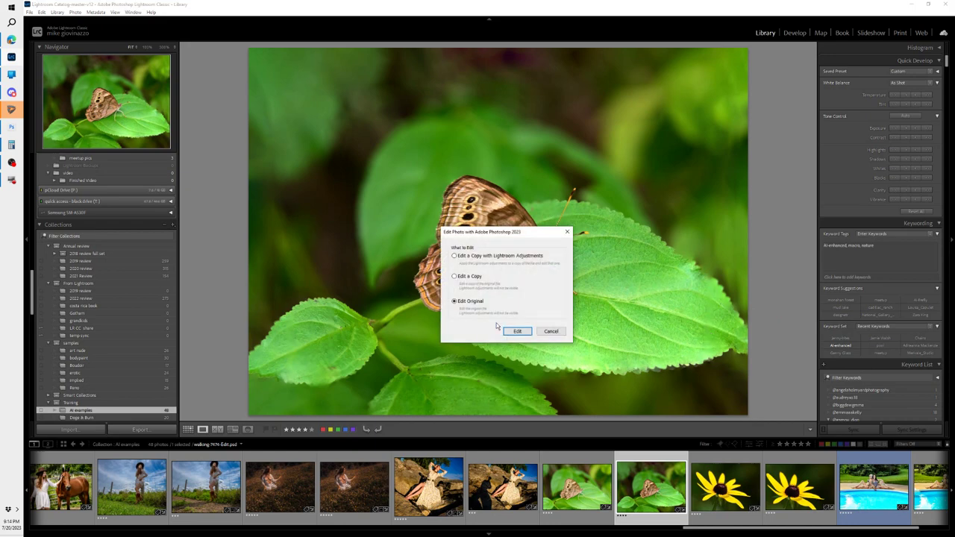
{"action": "left_click", "coordinate": [516, 331]}
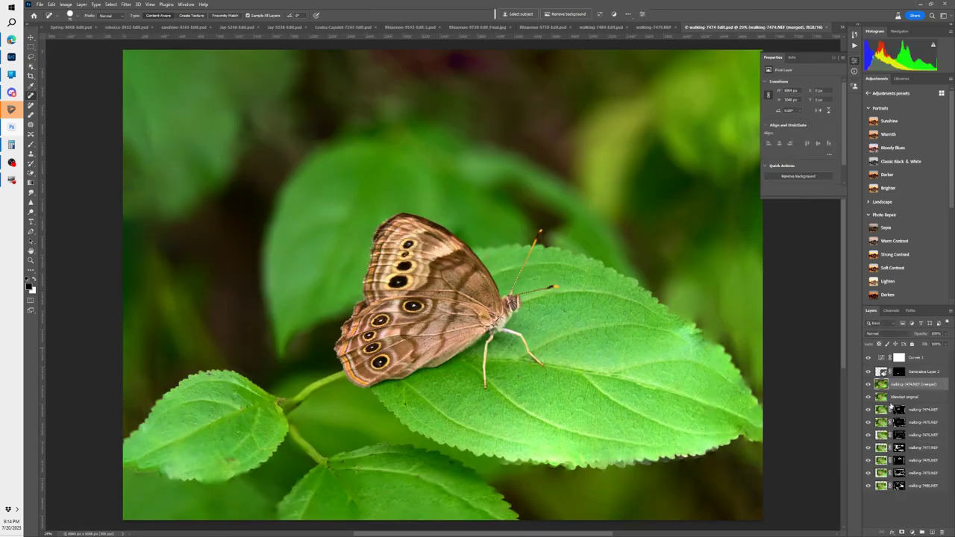
Step: Hide Curves 1, Generative Layer 2, the merged layer, the blended original and the two uppermost NEF layers
{"action": "left_click_drag", "start_coordinate": [869, 359], "coordinate": [867, 383]}
{"action": "left_click", "coordinate": [867, 396]}
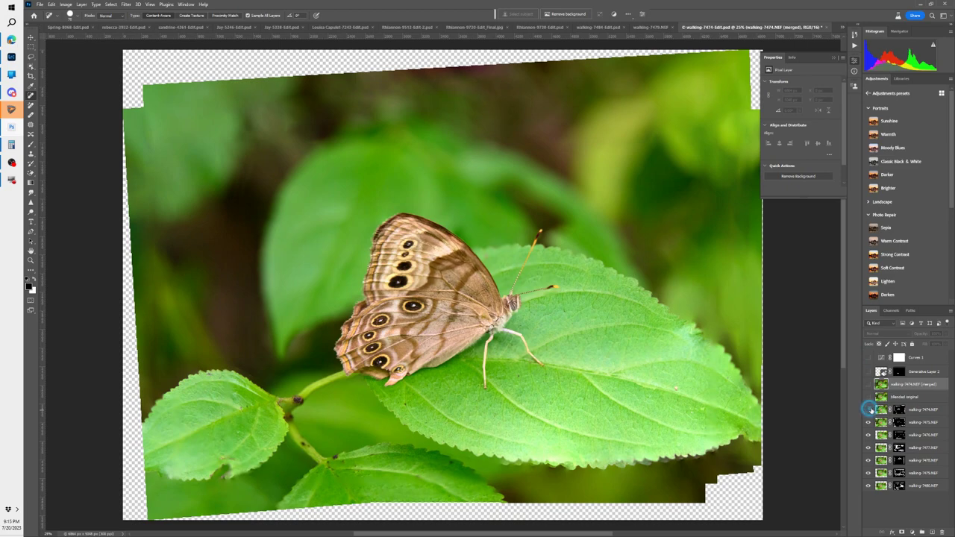
{"action": "left_click", "coordinate": [868, 410]}
{"action": "left_click", "coordinate": [867, 422]}
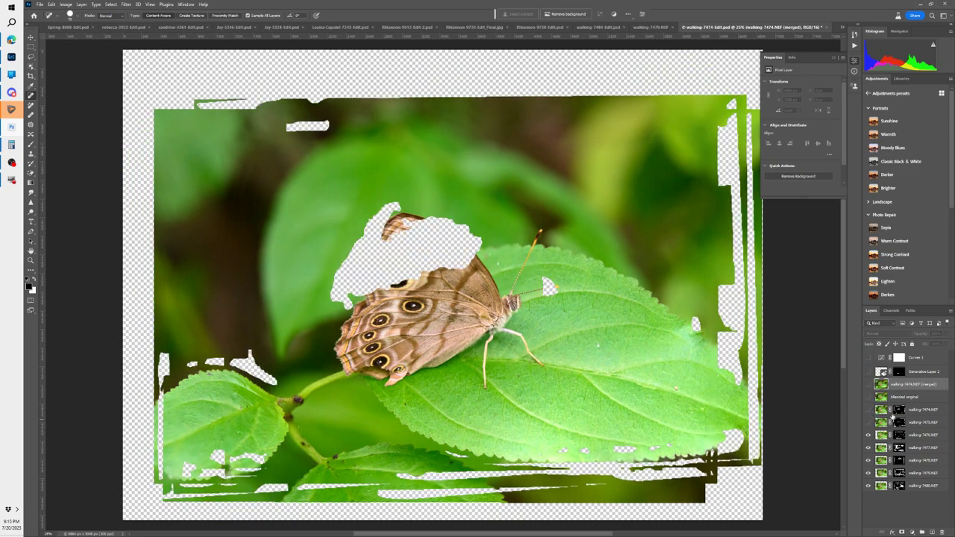
Step: Disable the masks on all seven NEF layers, show the two hidden ones again, and clear the selection
{"action": "left_click", "coordinate": [899, 486], "text": "ctrl"}
{"action": "left_click", "coordinate": [899, 485], "text": "shift"}
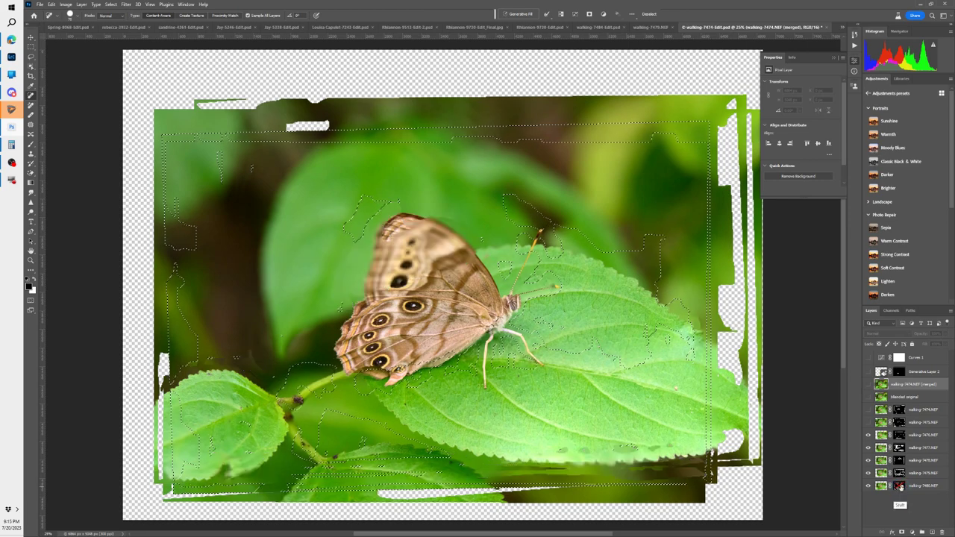
{"action": "left_click", "coordinate": [899, 460], "text": "shift"}
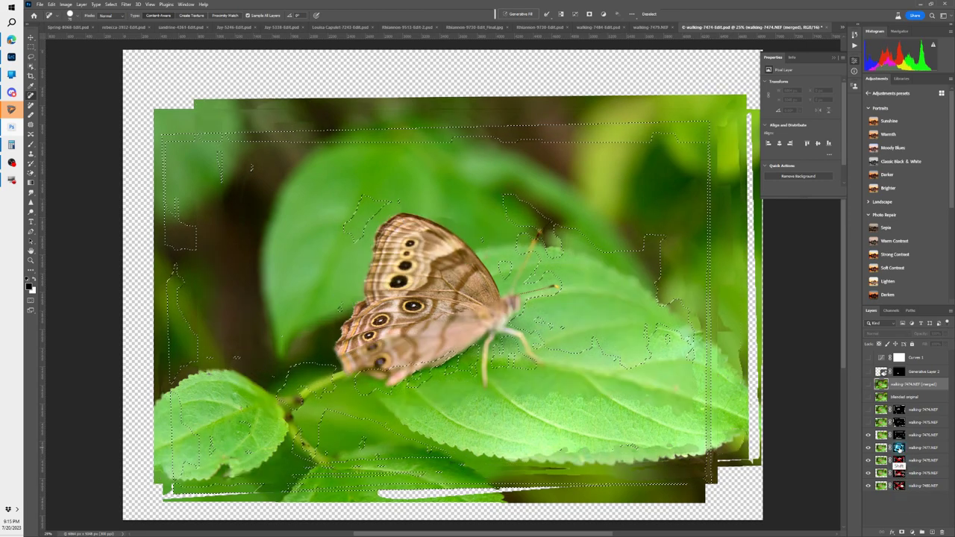
{"action": "left_click", "coordinate": [898, 447], "text": "shift"}
{"action": "left_click", "coordinate": [898, 434], "text": "shift"}
{"action": "left_click", "coordinate": [899, 422], "text": "shift"}
{"action": "left_click", "coordinate": [899, 410], "text": "shift"}
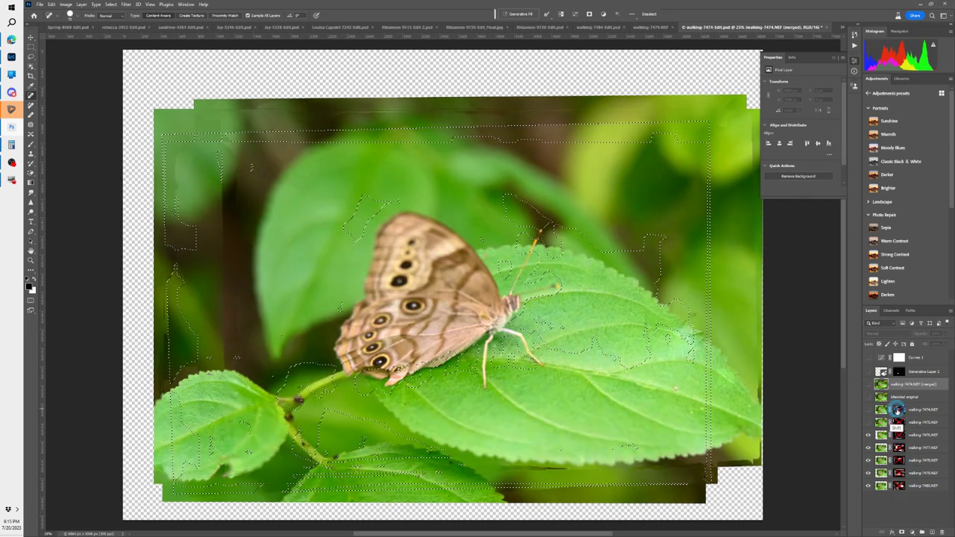
{"action": "left_click", "coordinate": [867, 423]}
{"action": "left_click", "coordinate": [867, 410]}
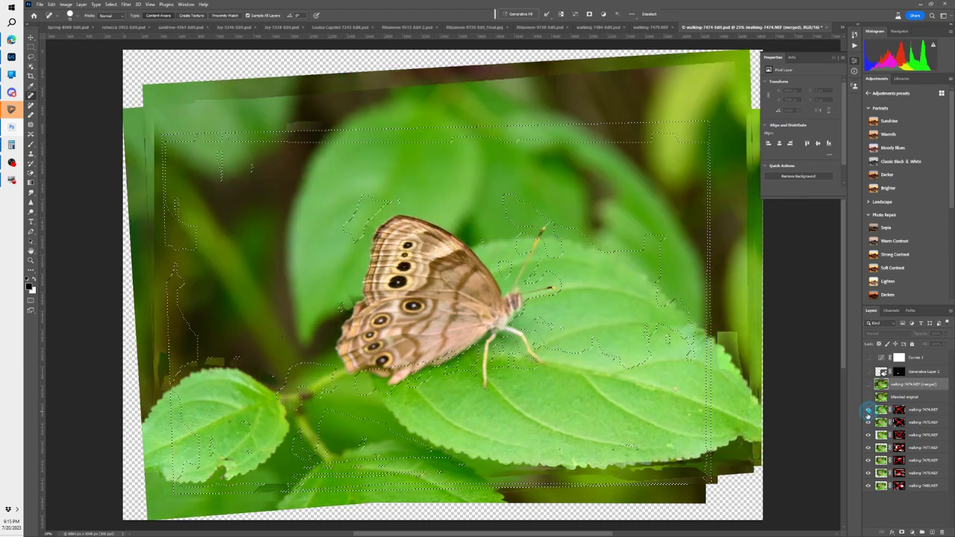
{"action": "key", "text": "ctrl+d"}
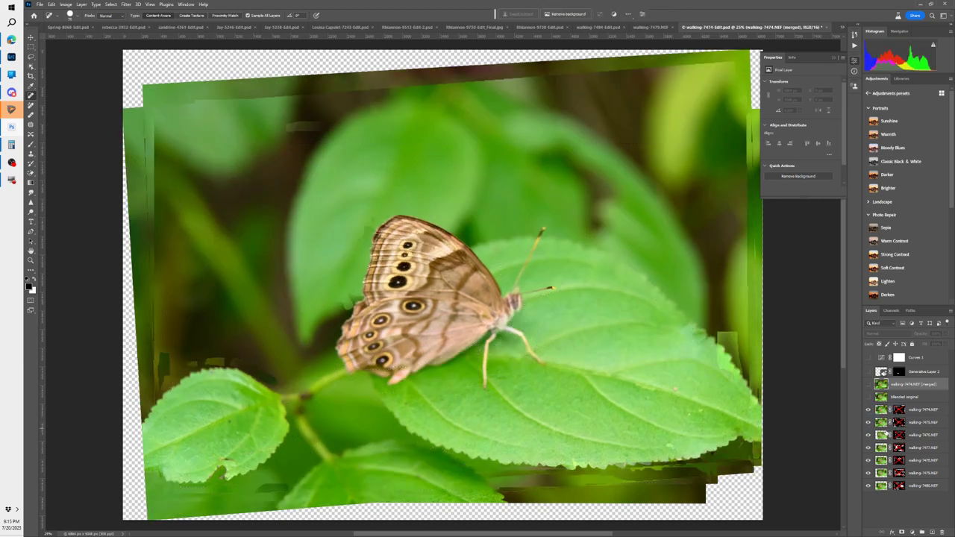
Step: Examine the unmasked butterfly frames by hiding the seven NEF layers one at a time, and show them all again
{"action": "left_click", "coordinate": [867, 410]}
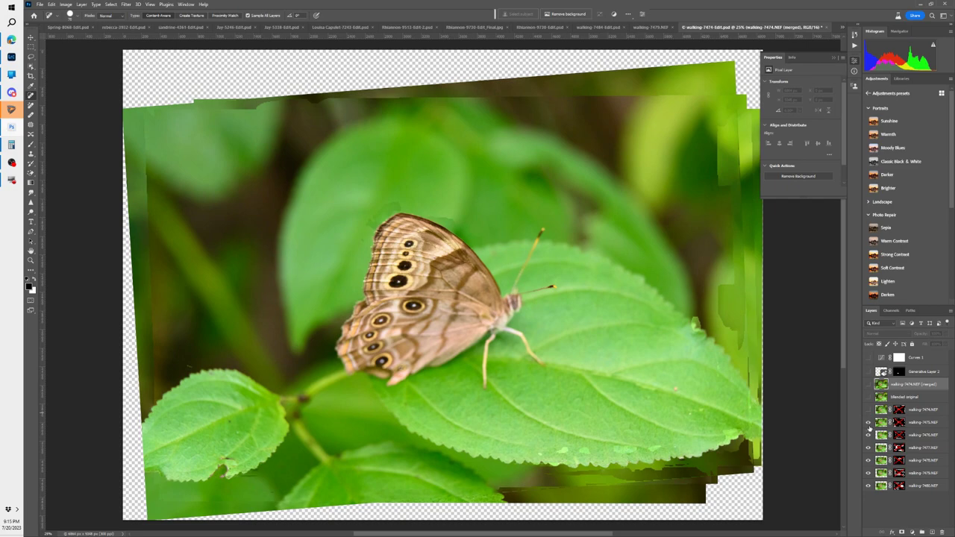
{"action": "left_click", "coordinate": [868, 422]}
{"action": "left_click", "coordinate": [868, 434]}
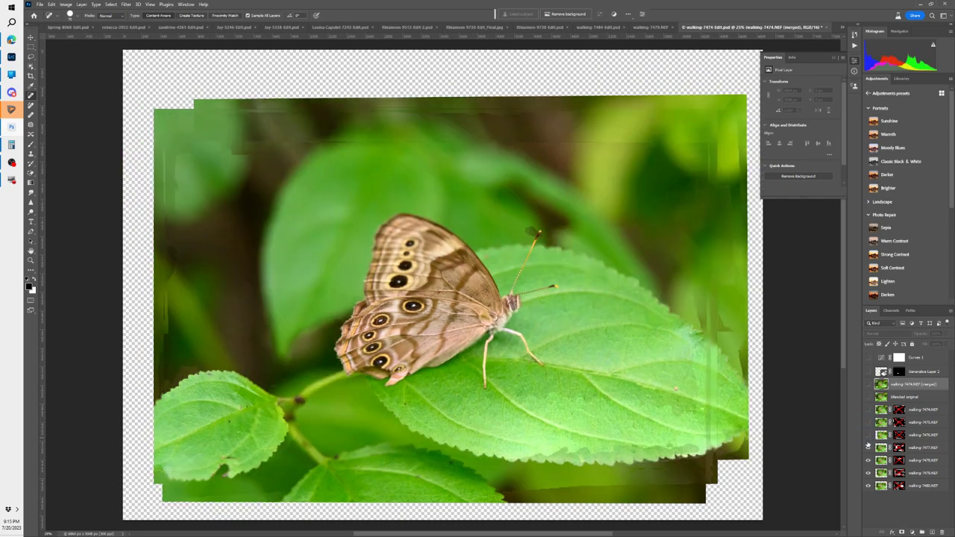
{"action": "left_click", "coordinate": [867, 448]}
{"action": "left_click", "coordinate": [867, 460]}
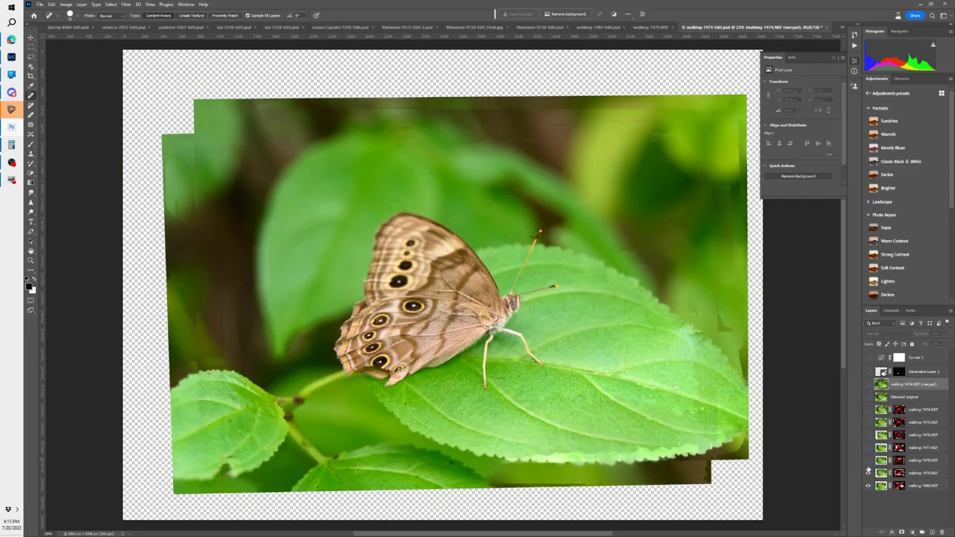
{"action": "left_click", "coordinate": [868, 473]}
{"action": "left_click", "coordinate": [868, 486]}
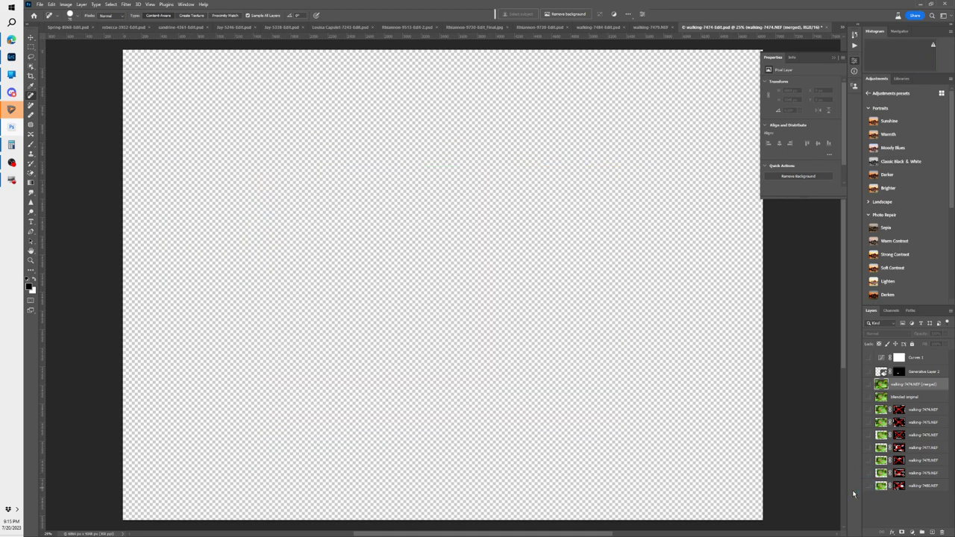
{"action": "left_click_drag", "start_coordinate": [867, 409], "coordinate": [866, 481]}
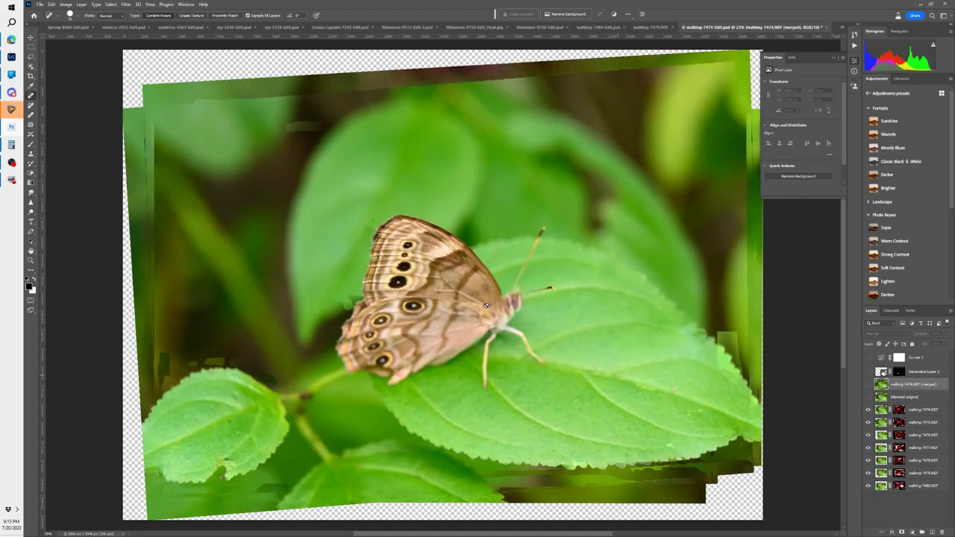
Step: Select all seven NEF layers, open Auto-Blend Layers with the Stack Images method chosen, and cancel without blending
{"action": "left_click", "coordinate": [51, 5]}
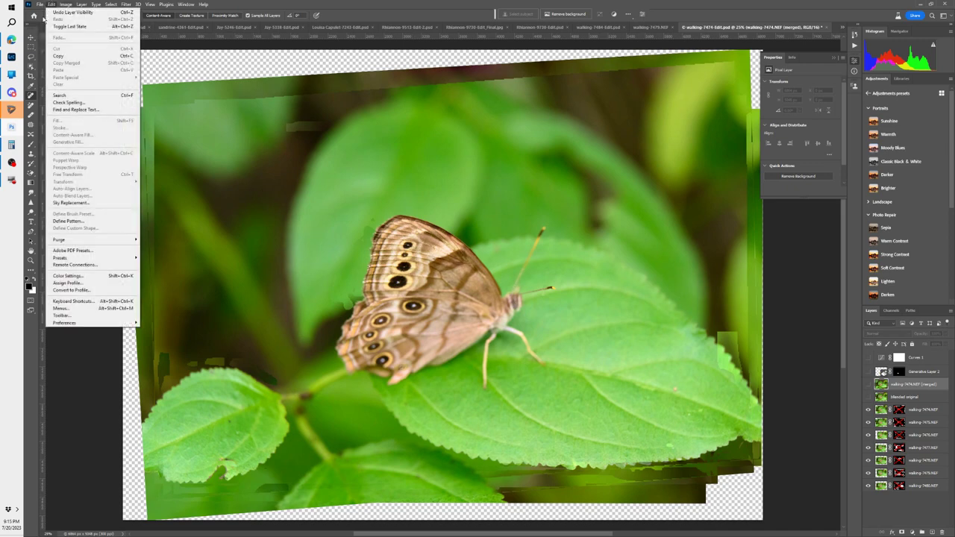
{"action": "left_click", "coordinate": [99, 222]}
{"action": "left_click", "coordinate": [923, 409]}
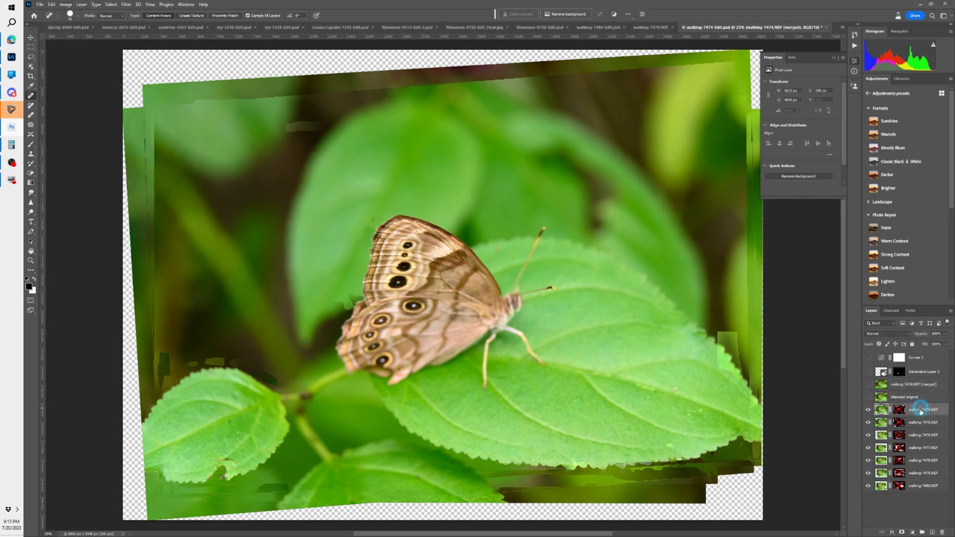
{"action": "left_click", "coordinate": [898, 486], "text": "shift"}
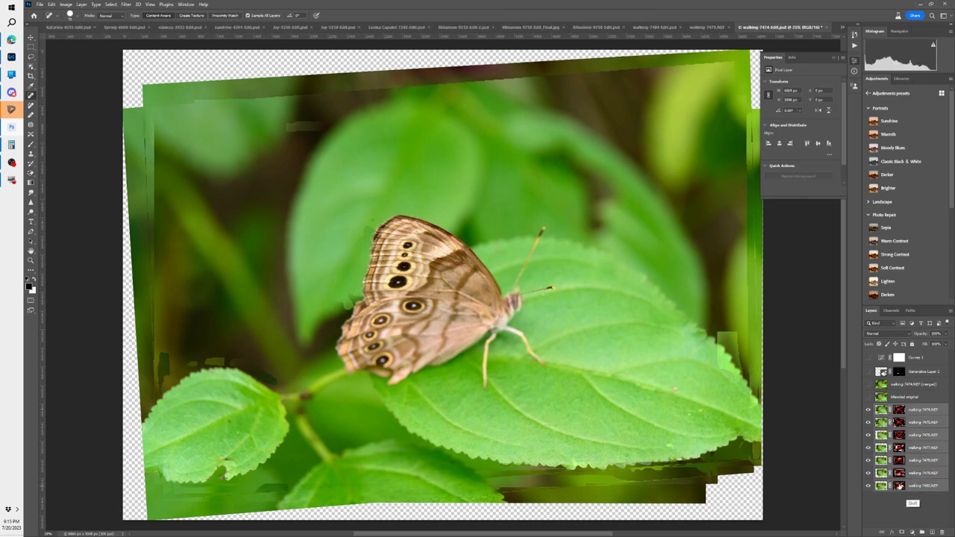
{"action": "left_click", "coordinate": [39, 3]}
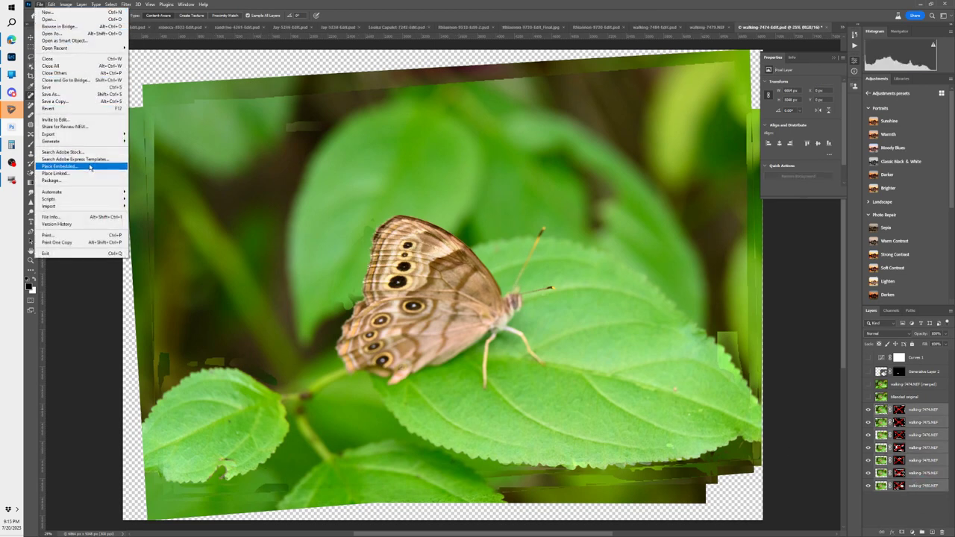
{"action": "mouse_move", "coordinate": [51, 6]}
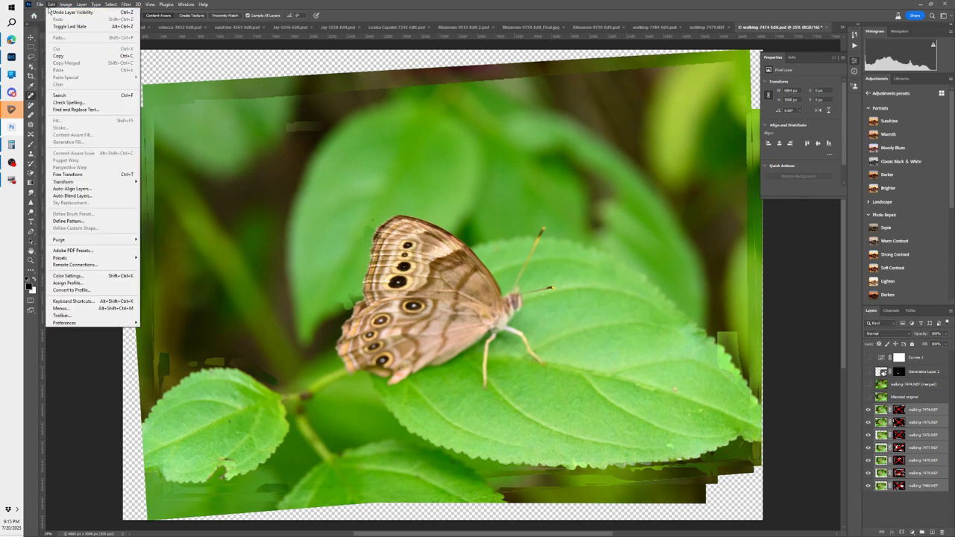
{"action": "left_click", "coordinate": [96, 196]}
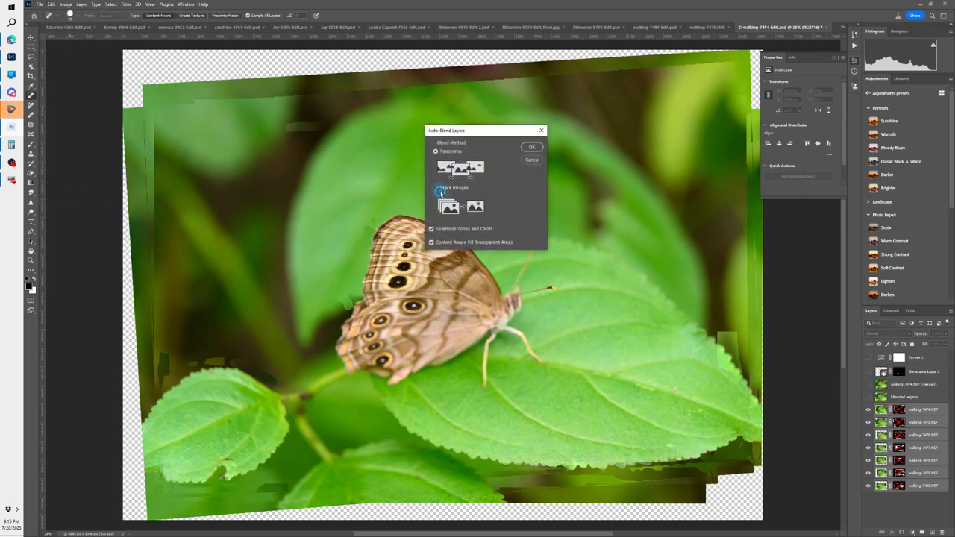
{"action": "left_click", "coordinate": [448, 190]}
{"action": "left_click", "coordinate": [532, 161]}
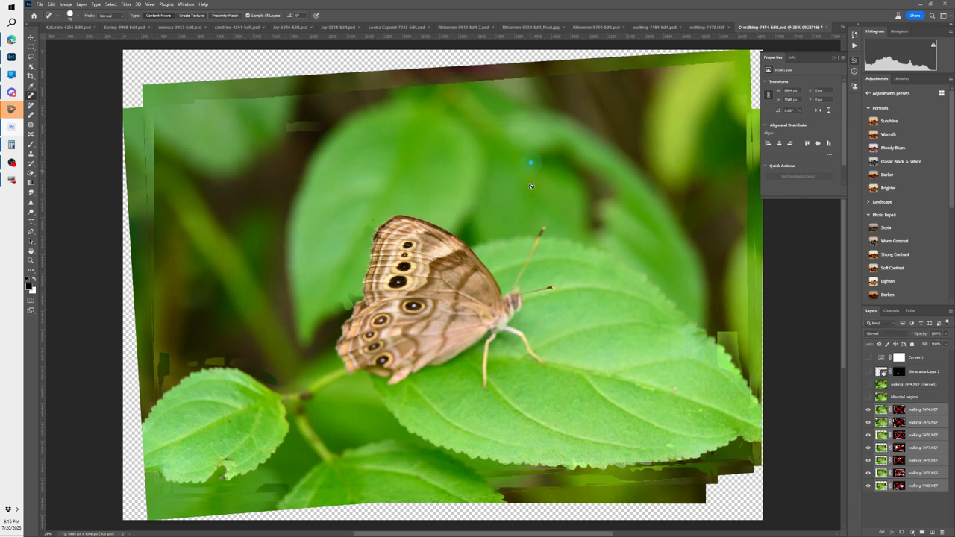
Step: Enable the layer masks on all seven NEF layers again, with a selection loaded from the uppermost mask
{"action": "left_click", "coordinate": [898, 409], "text": "ctrl"}
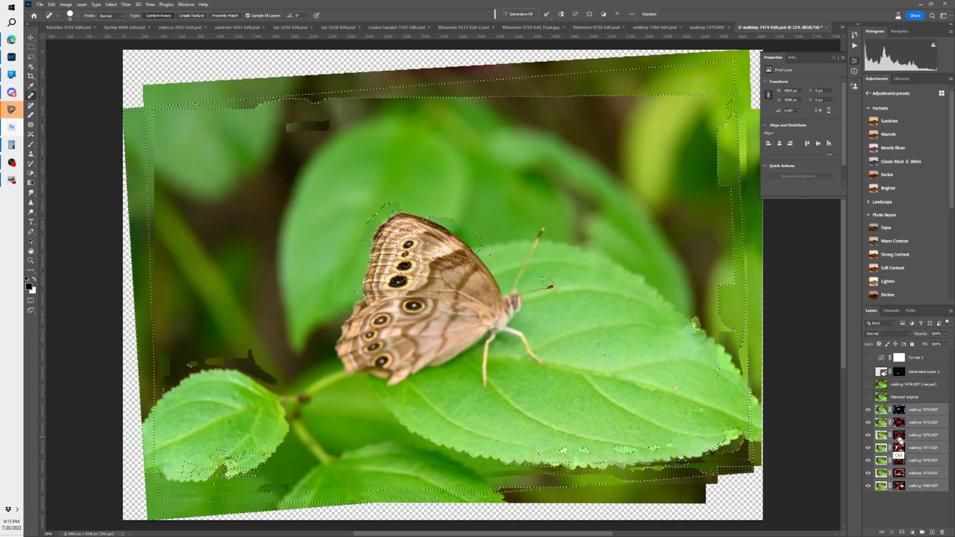
{"action": "left_click", "coordinate": [898, 422], "text": "shift"}
{"action": "left_click", "coordinate": [899, 435], "text": "shift"}
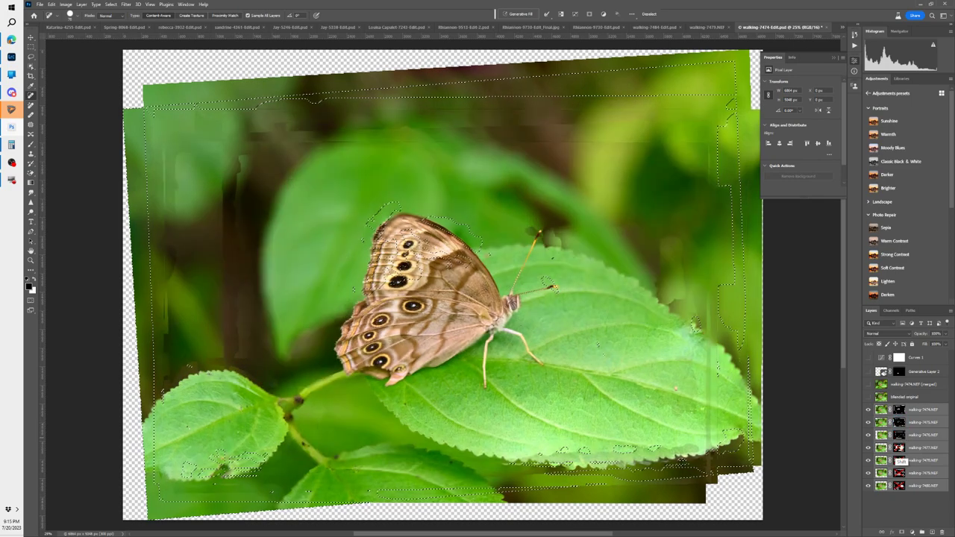
{"action": "left_click", "coordinate": [899, 447], "text": "shift"}
{"action": "left_click", "coordinate": [898, 461], "text": "shift"}
{"action": "left_click", "coordinate": [898, 473], "text": "shift"}
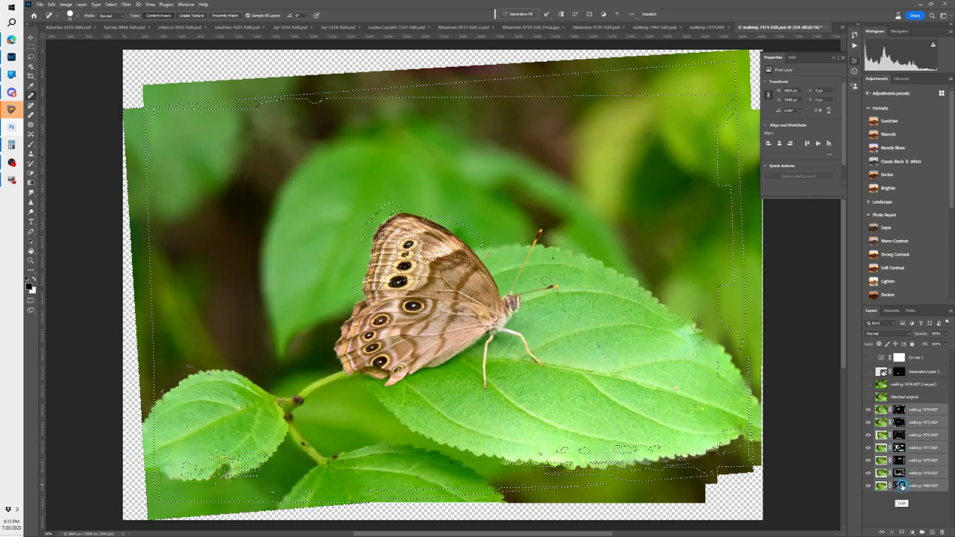
{"action": "left_click", "coordinate": [899, 486], "text": "shift"}
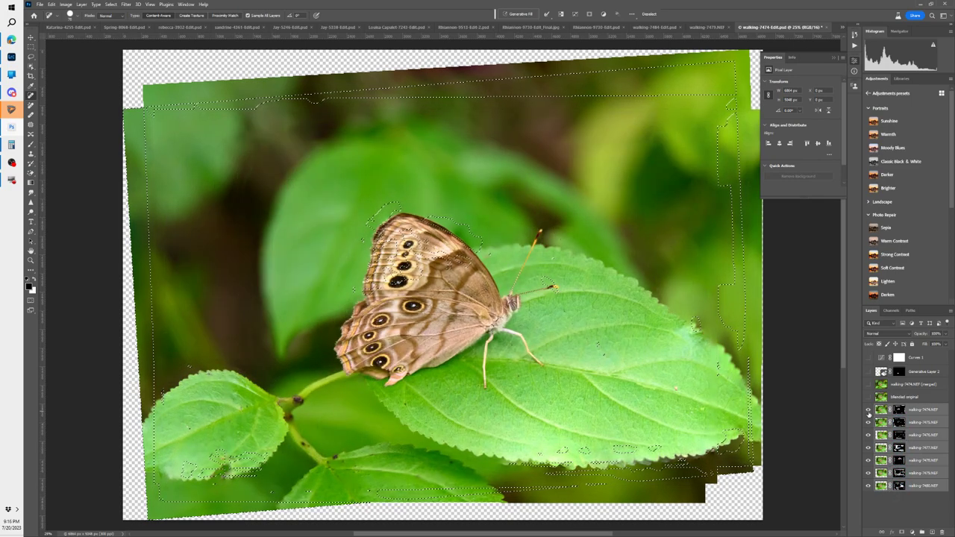
Step: Examine the masked part that each butterfly frame contributes by showing the NEF layers from the lowest to the uppermost
{"action": "left_click_drag", "start_coordinate": [868, 409], "coordinate": [865, 462]}
{"action": "left_click", "coordinate": [868, 473]}
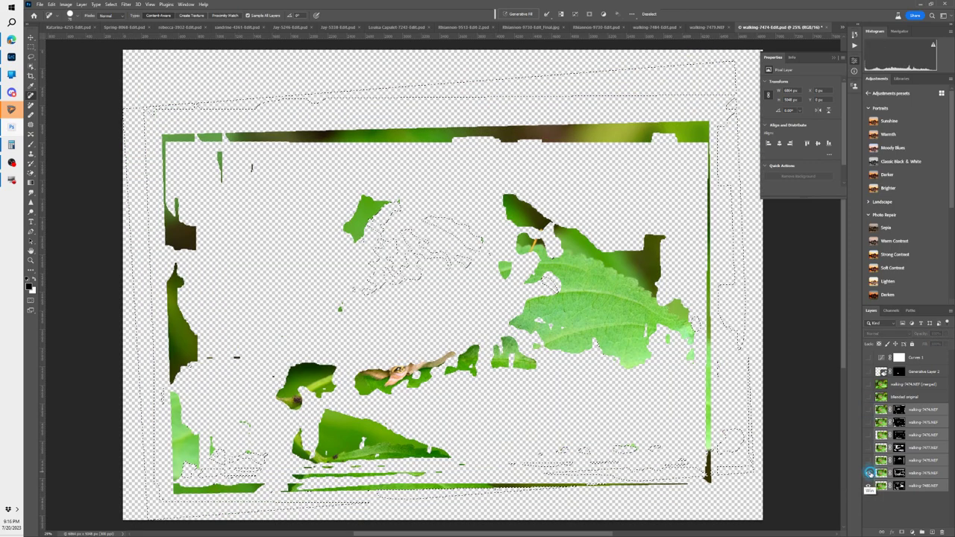
{"action": "left_click", "coordinate": [868, 474]}
{"action": "key", "text": "super"}
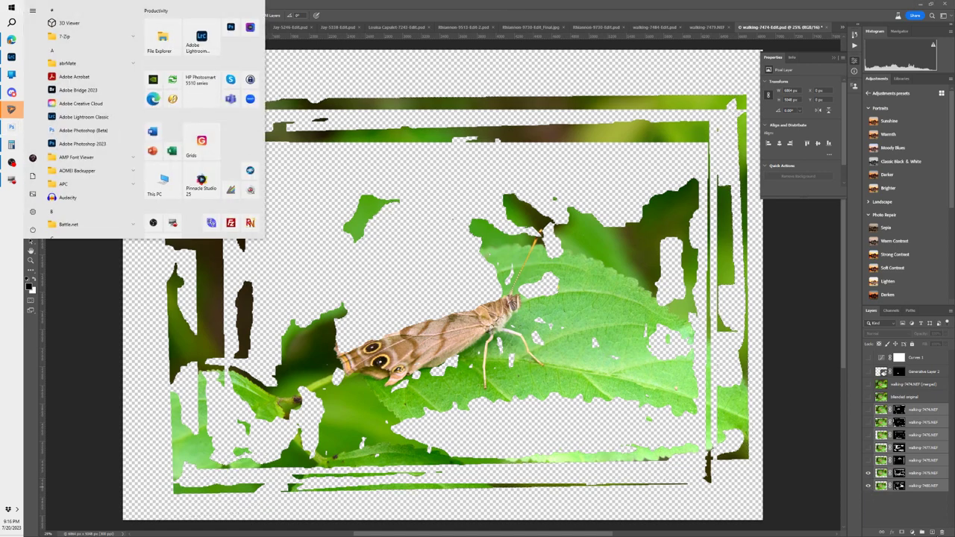
{"action": "left_click", "coordinate": [869, 460]}
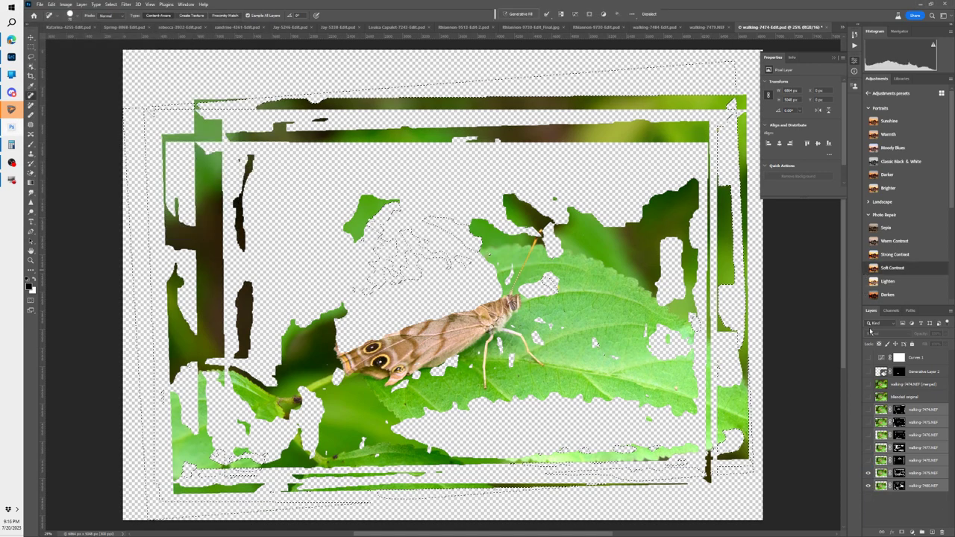
{"action": "left_click", "coordinate": [868, 461], "text": "alt"}
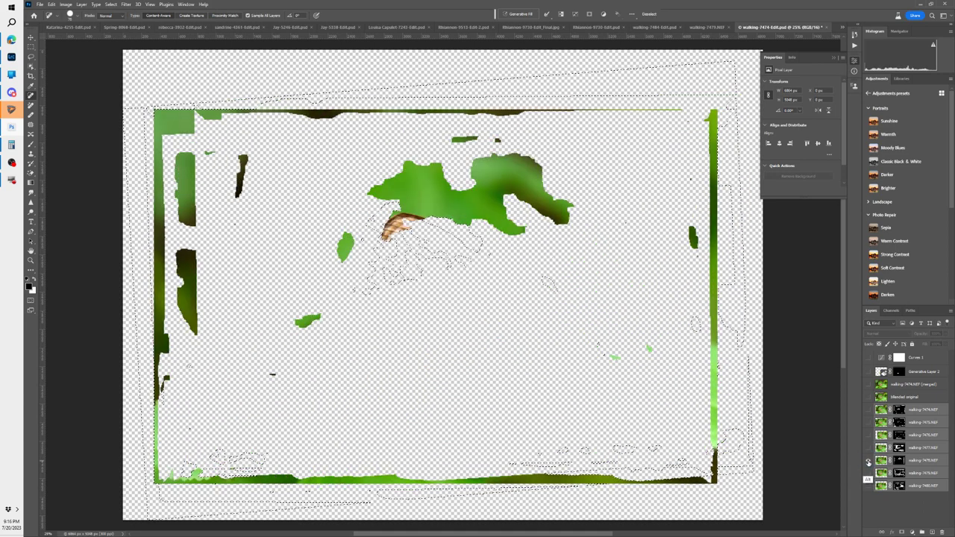
{"action": "left_click", "coordinate": [868, 448], "text": "alt"}
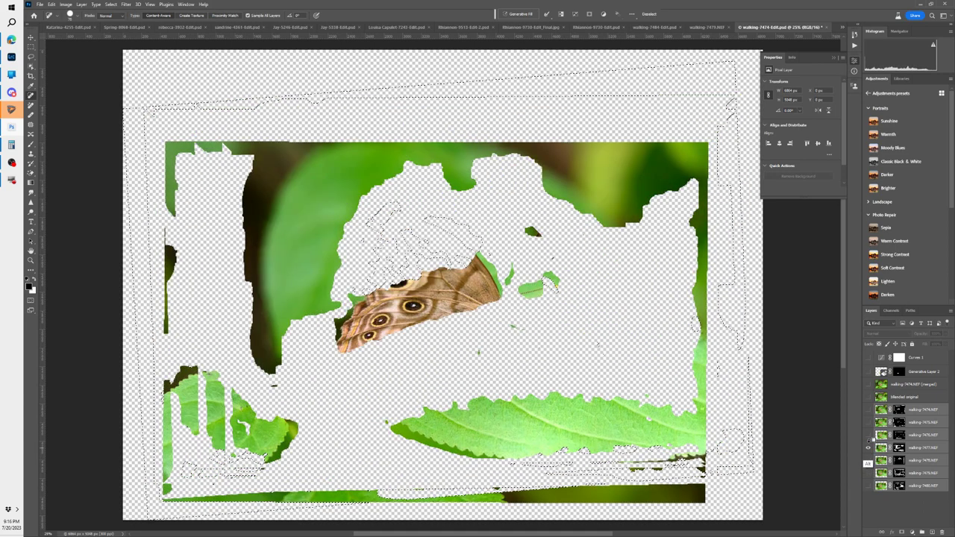
{"action": "left_click", "coordinate": [868, 434], "text": "alt"}
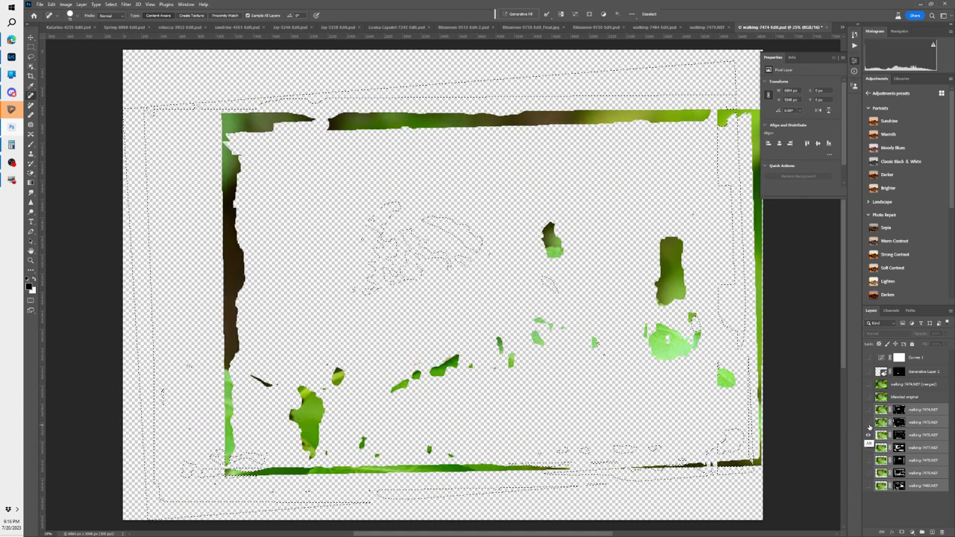
{"action": "left_click", "coordinate": [868, 423], "text": "alt"}
{"action": "left_click", "coordinate": [868, 410], "text": "alt"}
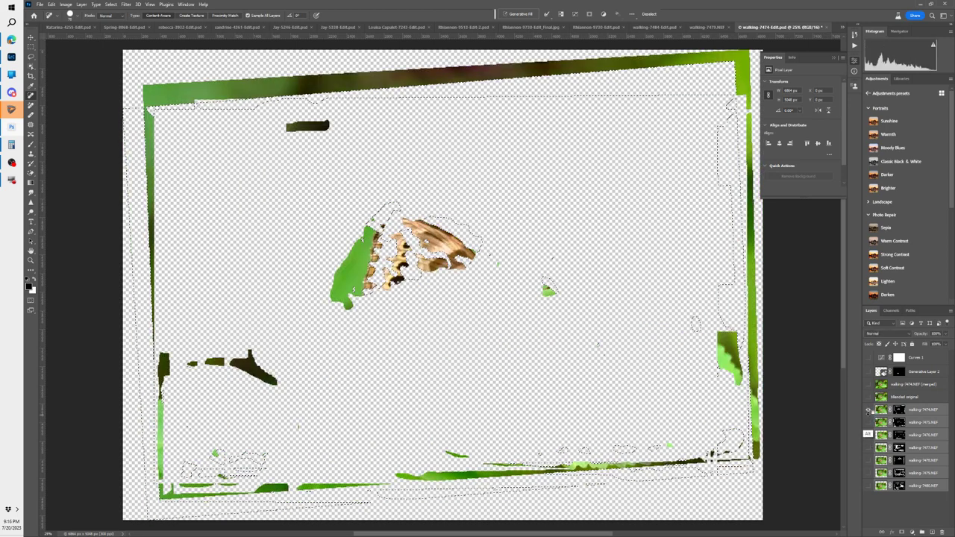
Step: Show only the blended original and the merged layer, clear the selection, and compare the two by toggling the merged layer
{"action": "left_click", "coordinate": [867, 397], "text": "alt"}
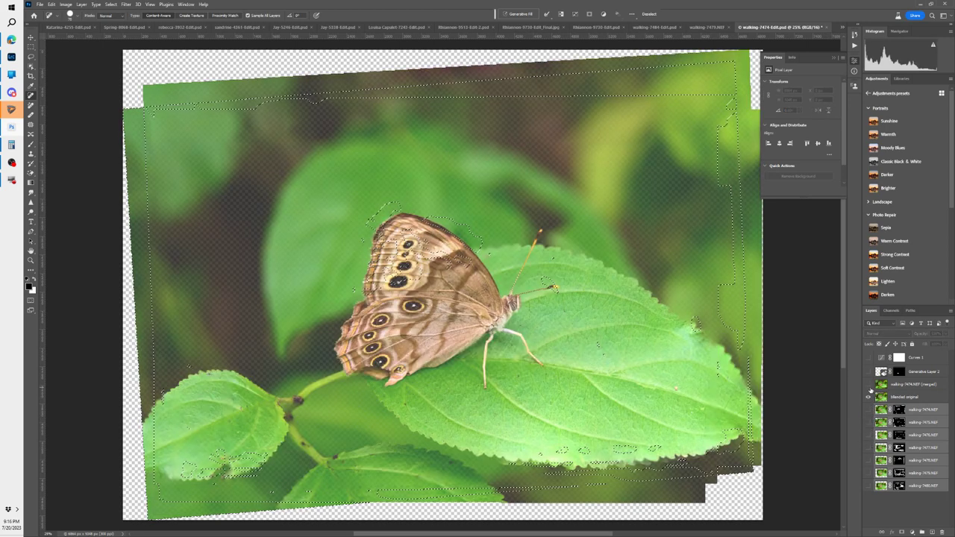
{"action": "left_click", "coordinate": [868, 385]}
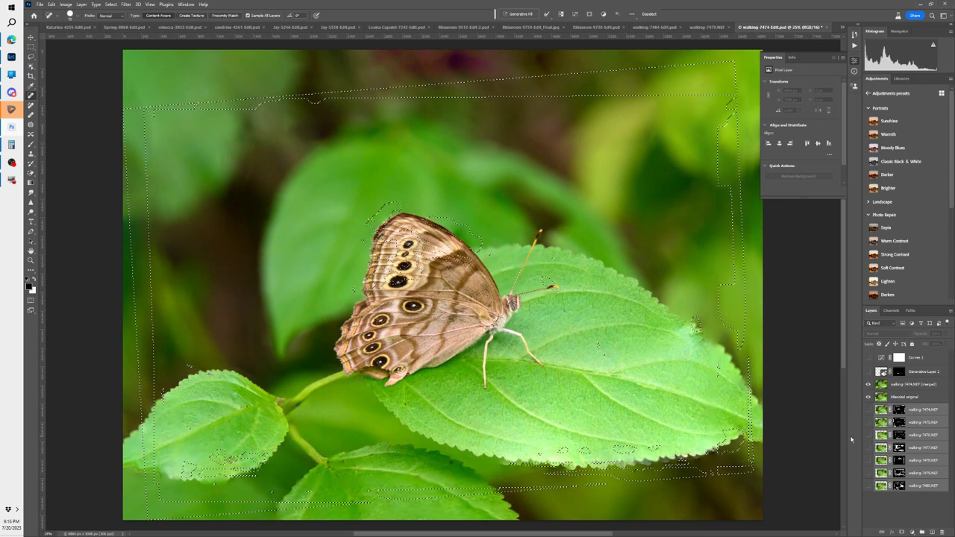
{"action": "key", "text": "ctrl+d"}
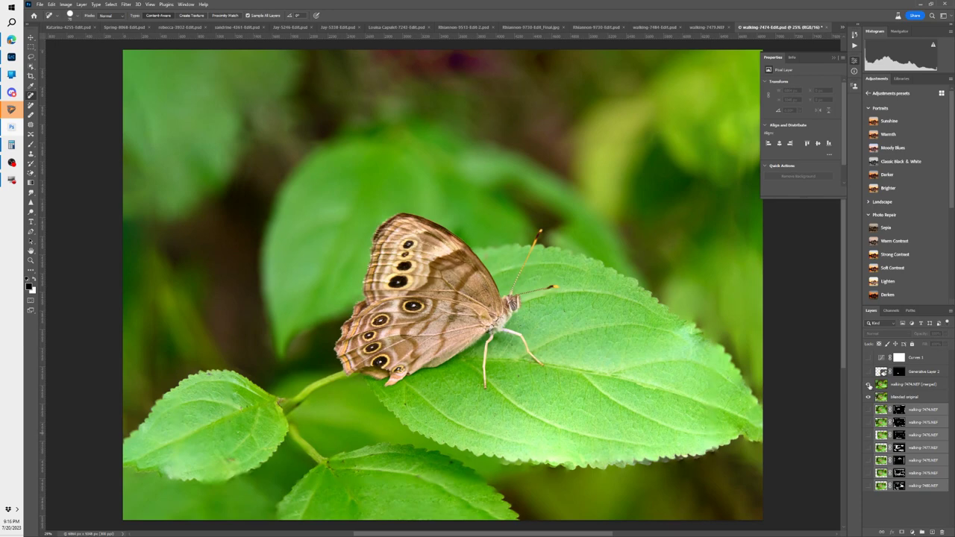
{"action": "left_click", "coordinate": [868, 385]}
{"action": "left_click", "coordinate": [868, 384]}
{"action": "left_click", "coordinate": [868, 385]}
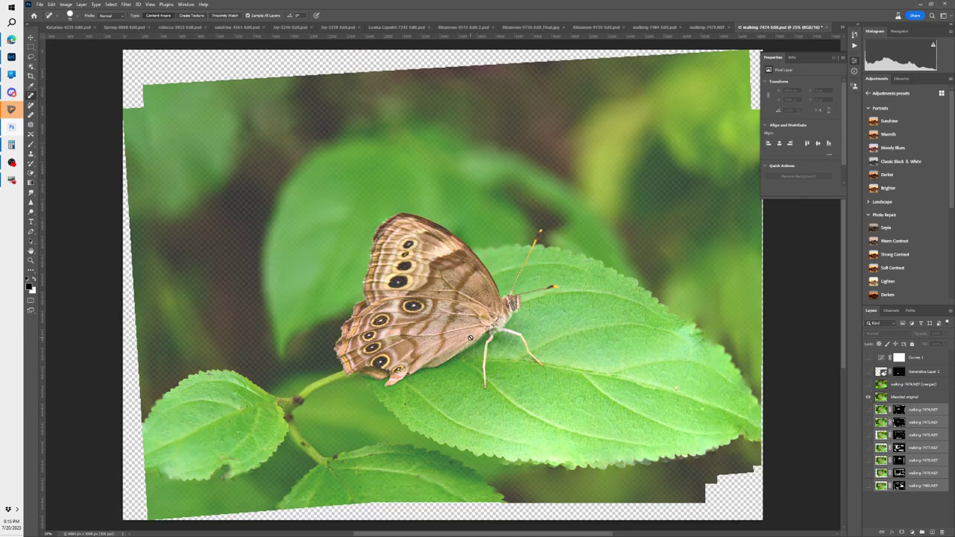
{"action": "left_click", "coordinate": [868, 384]}
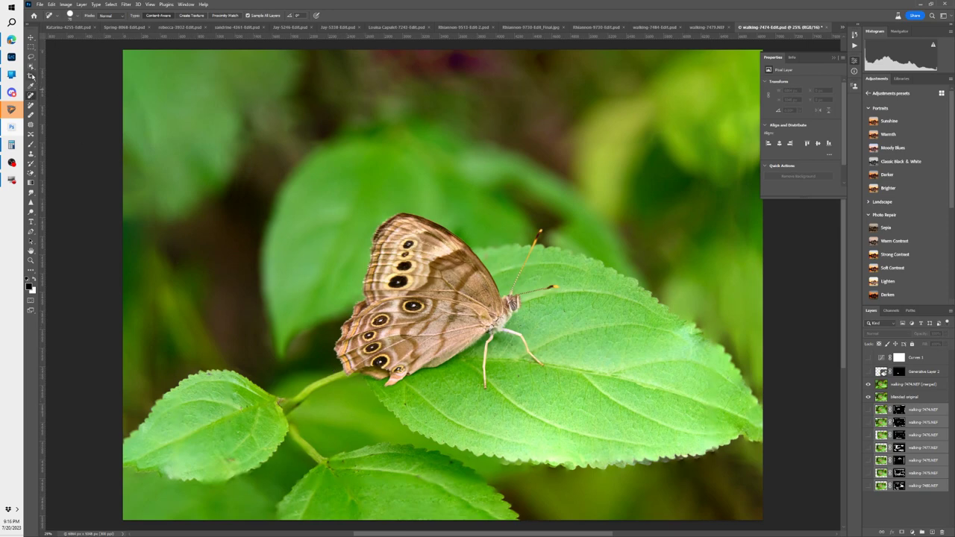
Step: Lasso the lower edge of the butterfly's wing and run Generative Fill on it without a prompt
{"action": "left_click", "coordinate": [31, 58]}
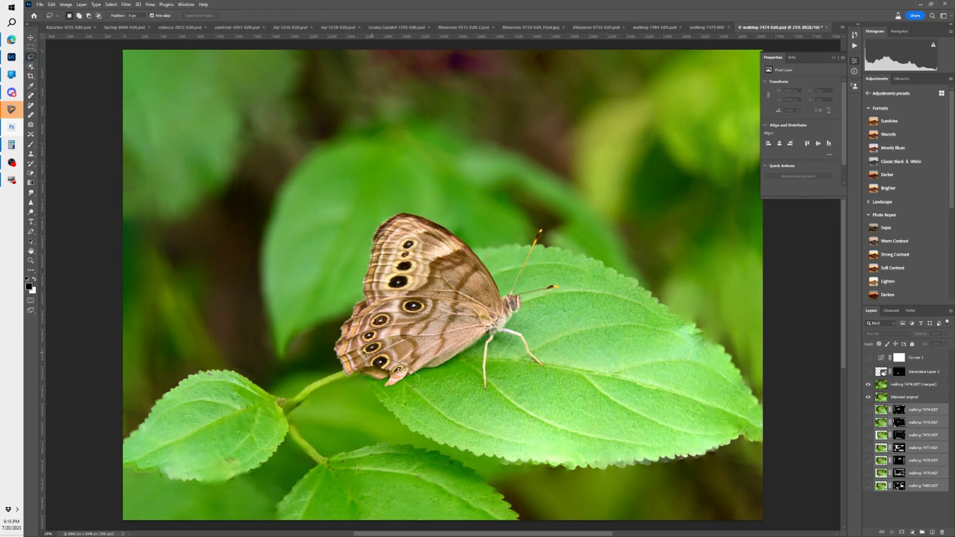
{"action": "mouse_move", "coordinate": [338, 367]}
{"action": "left_mouse_down"}
{"action": "mouse_move", "coordinate": [376, 403]}
{"action": "mouse_move", "coordinate": [418, 382]}
{"action": "mouse_move", "coordinate": [414, 368]}
{"action": "left_mouse_up"}
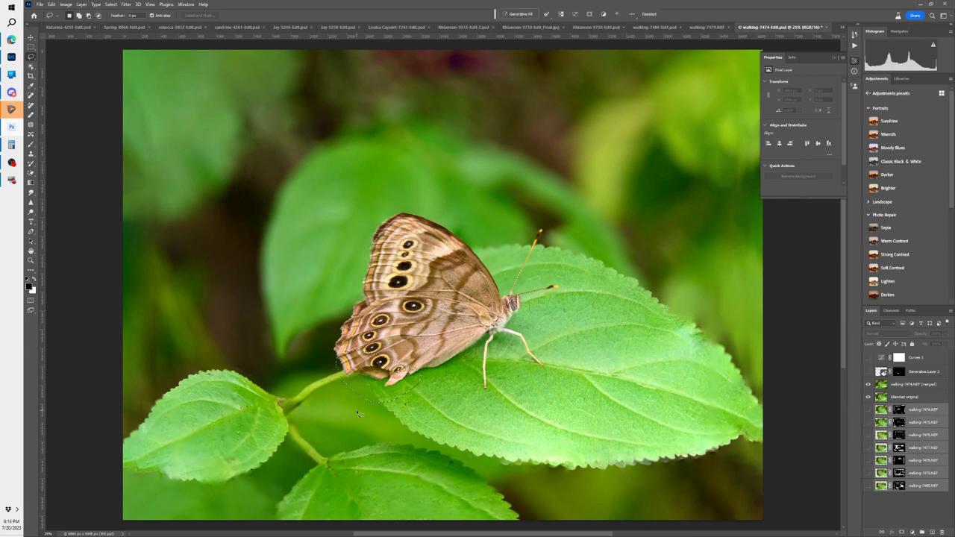
{"action": "left_click", "coordinate": [519, 13]}
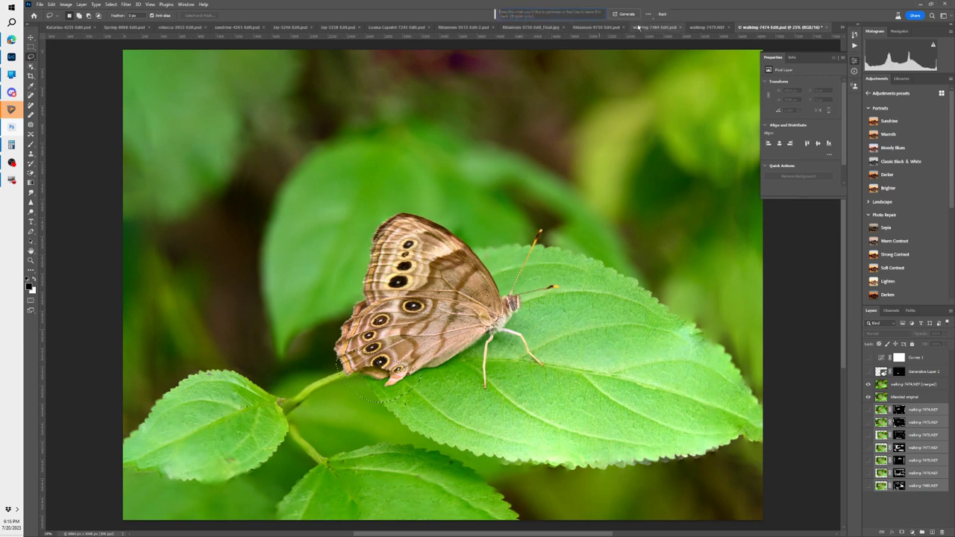
{"action": "left_click", "coordinate": [625, 14]}
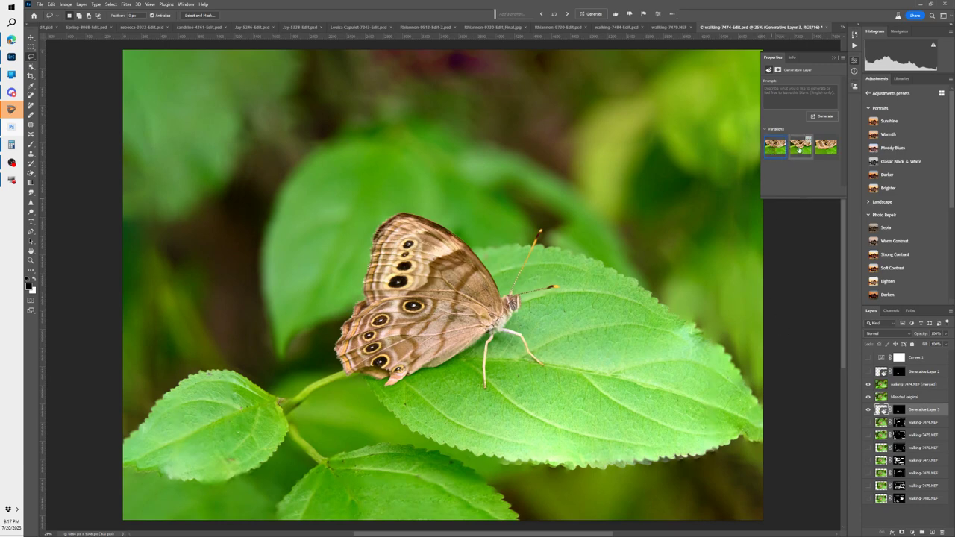
Step: Choose the second wing variation, move its generative layer above the merged layer, and hide the blended original
{"action": "left_click", "coordinate": [800, 149]}
{"action": "left_click_drag", "start_coordinate": [897, 409], "coordinate": [894, 385]}
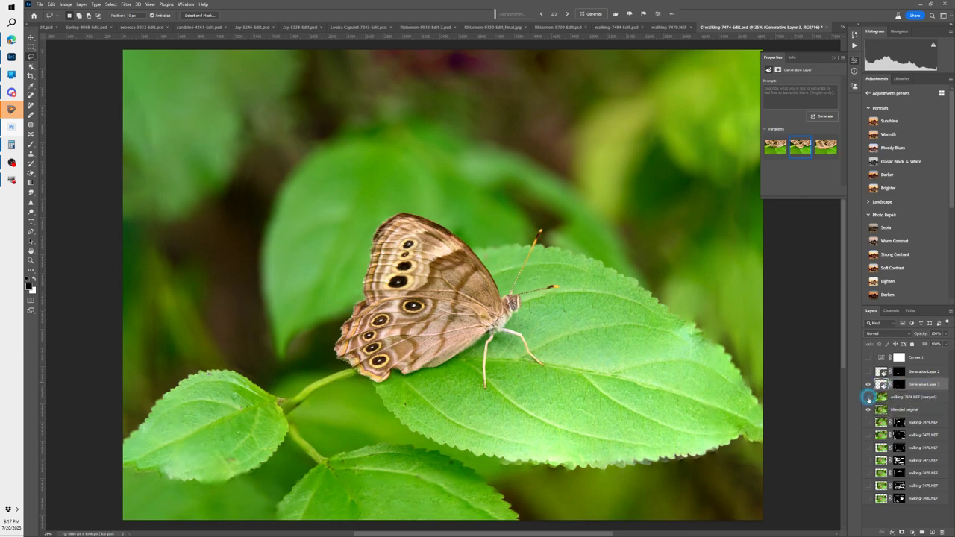
{"action": "left_click", "coordinate": [869, 397]}
{"action": "left_click", "coordinate": [871, 400]}
Step: Compare the three generated variations of the wing edge and choose the third one
{"action": "left_click", "coordinate": [770, 149]}
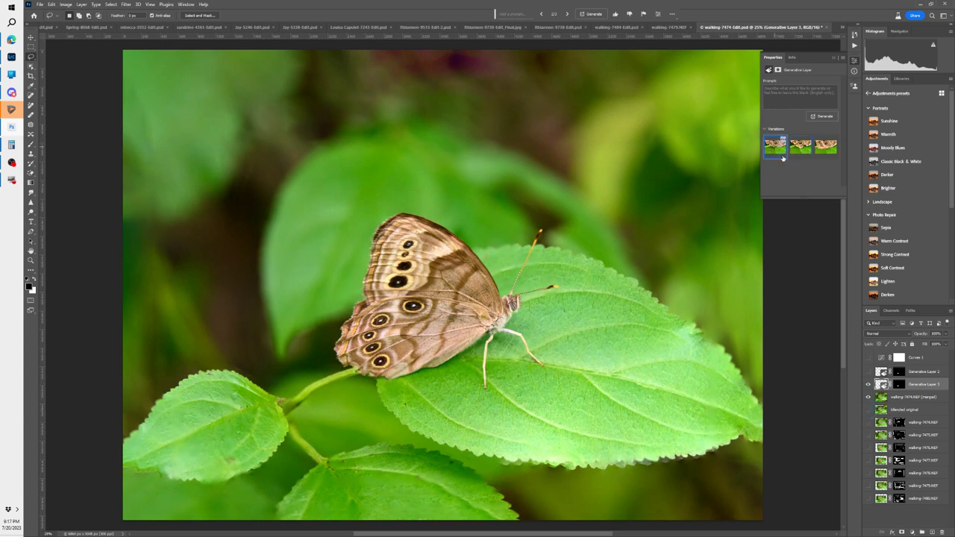
{"action": "left_click", "coordinate": [801, 149]}
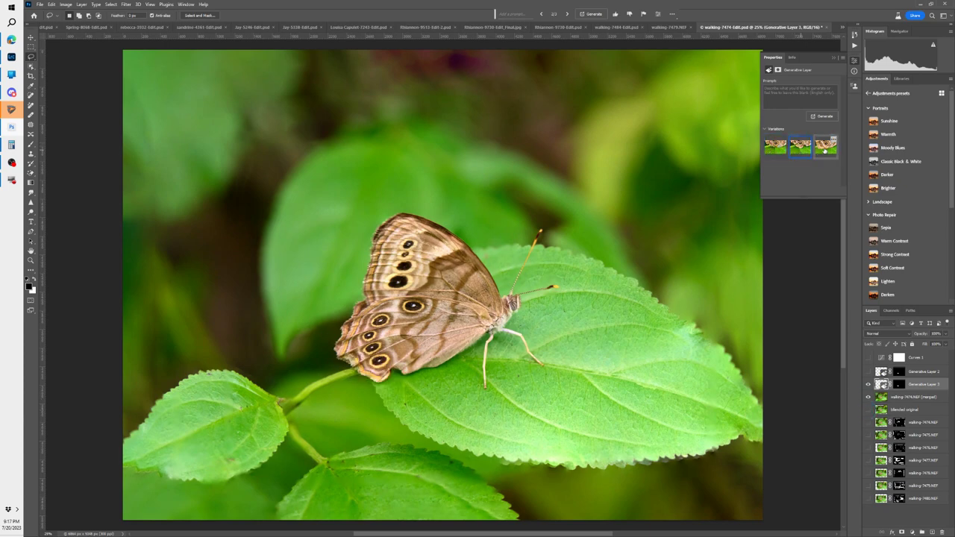
{"action": "left_click", "coordinate": [822, 149]}
{"action": "left_click", "coordinate": [802, 149]}
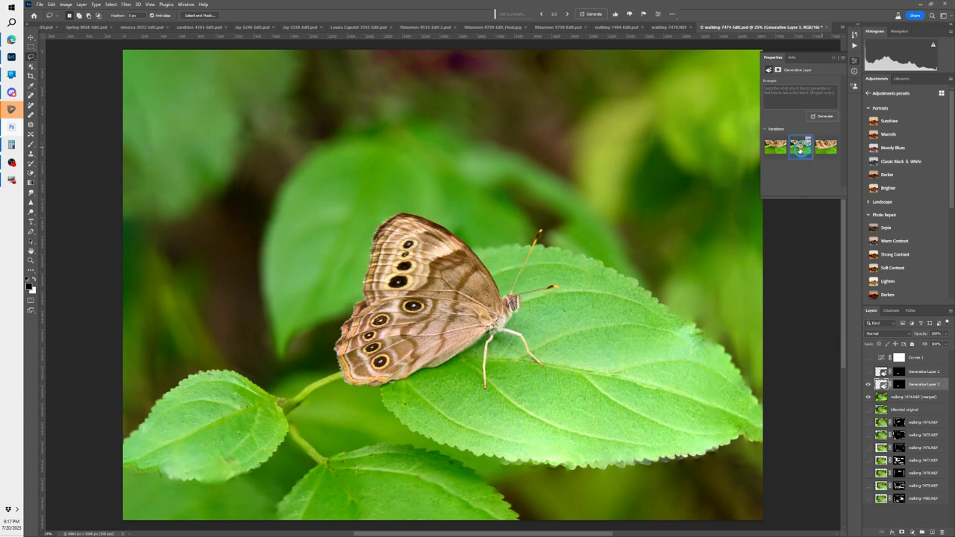
{"action": "left_click", "coordinate": [780, 151]}
{"action": "left_click", "coordinate": [802, 150]}
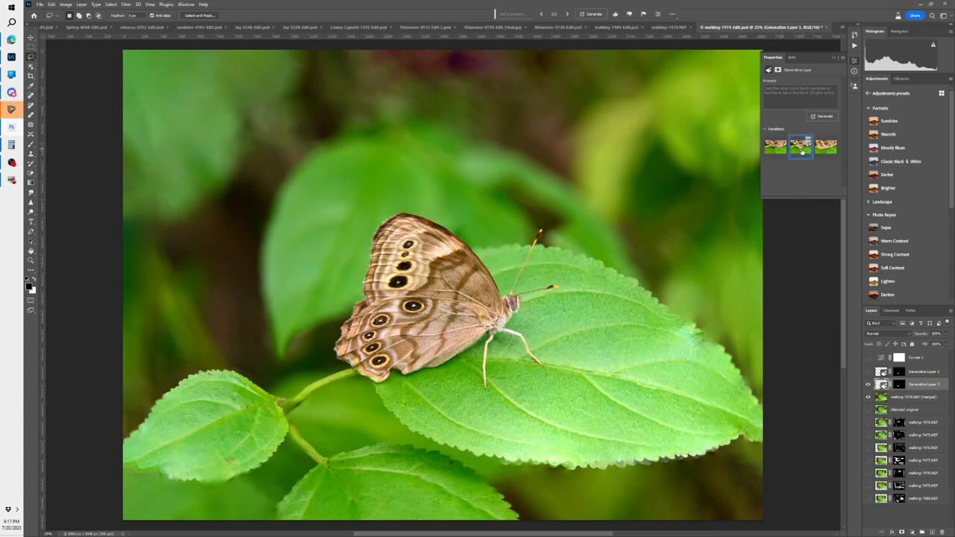
{"action": "left_click", "coordinate": [823, 149]}
{"action": "left_click", "coordinate": [801, 149]}
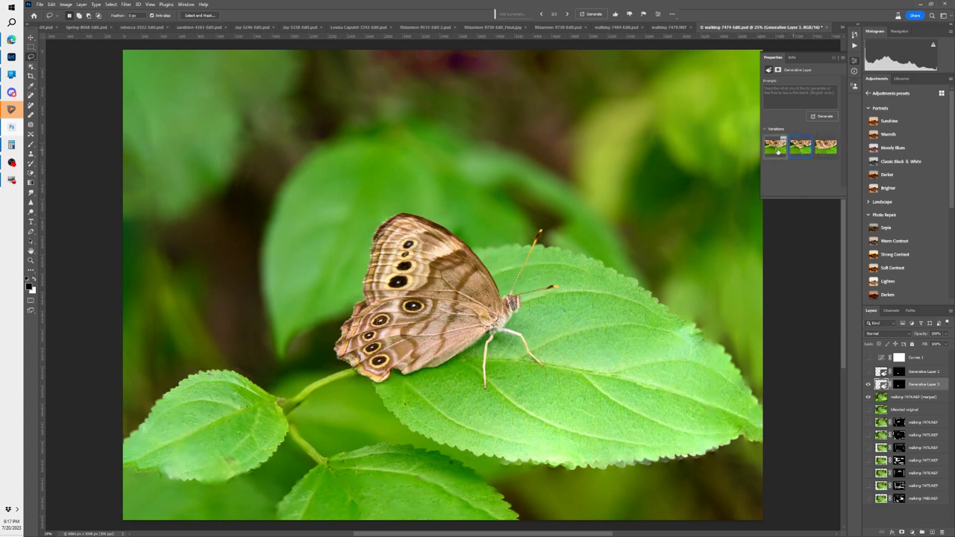
{"action": "left_click", "coordinate": [777, 151]}
{"action": "left_click", "coordinate": [800, 149]}
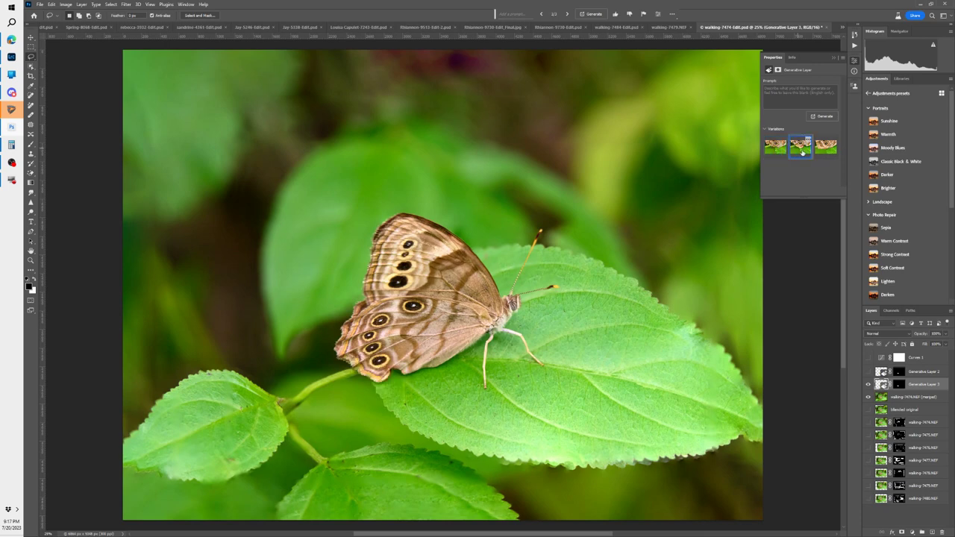
{"action": "left_click", "coordinate": [820, 150]}
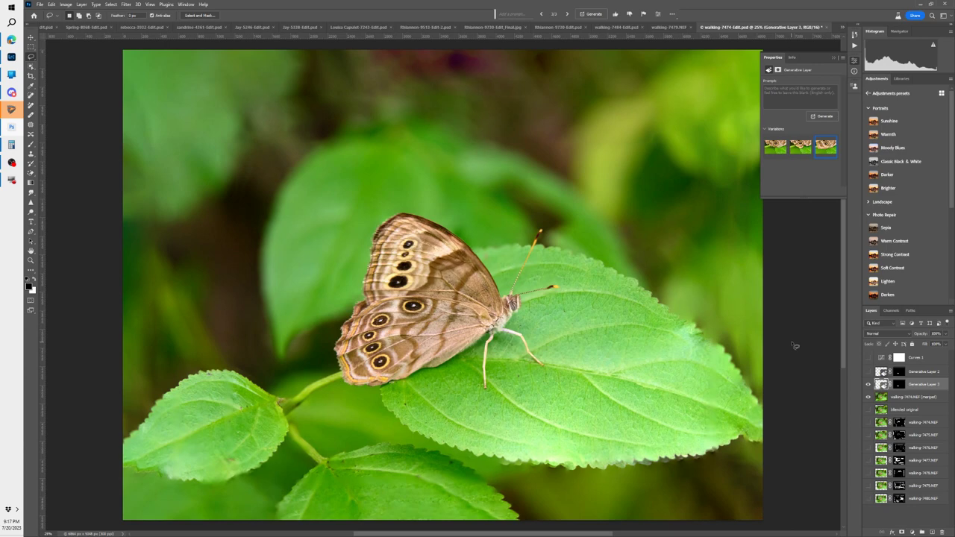
Step: Compare the wing with and without the generated fill by toggling the visibility of Generative Layer 3
{"action": "left_click", "coordinate": [867, 384]}
{"action": "left_click", "coordinate": [867, 384]}
{"action": "left_click", "coordinate": [867, 385]}
{"action": "left_click", "coordinate": [868, 384]}
Step: Switch to Lightroom Classic and view the original pool photo, followed by its edited PSD version
{"action": "left_click", "coordinate": [11, 57]}
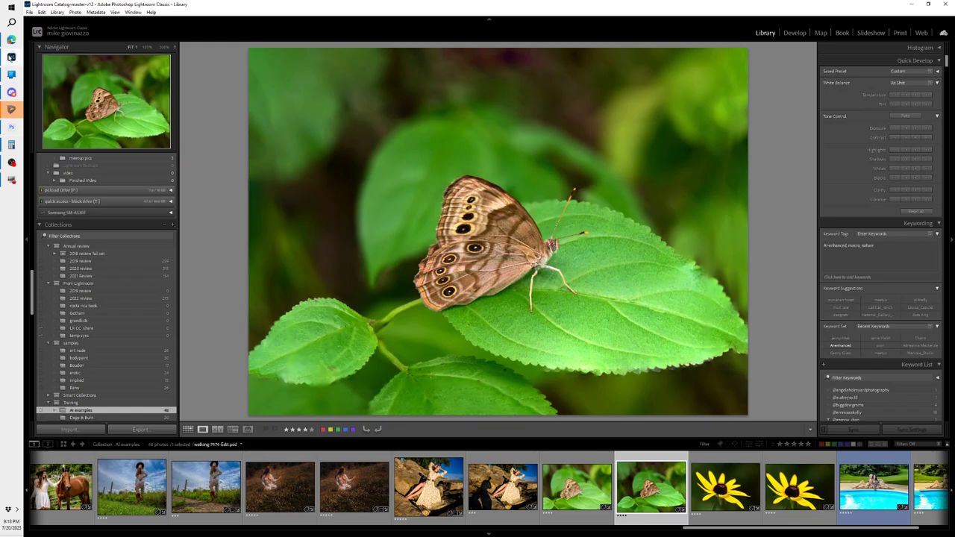
{"action": "scroll", "coordinate": [843, 484], "scroll_direction": "down", "scroll_amount": 2}
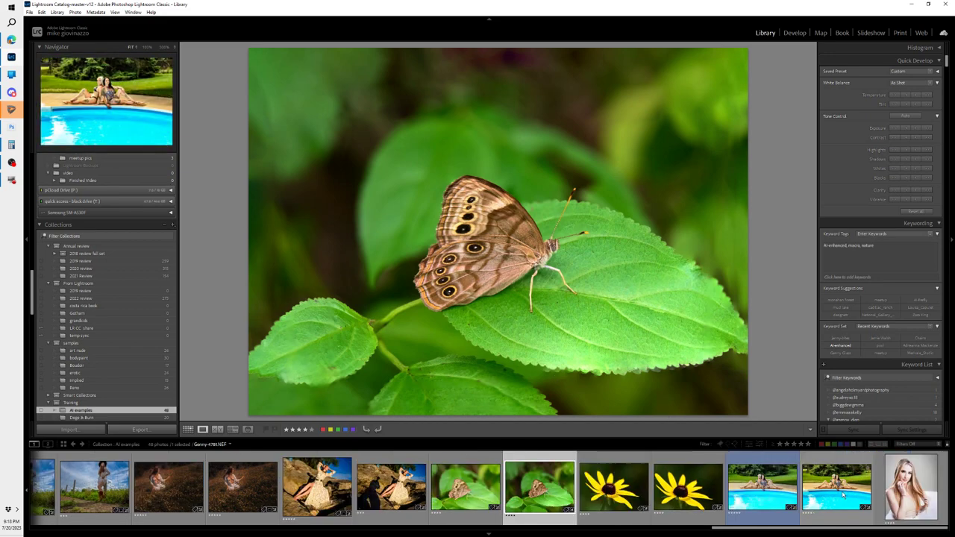
{"action": "left_click", "coordinate": [835, 491]}
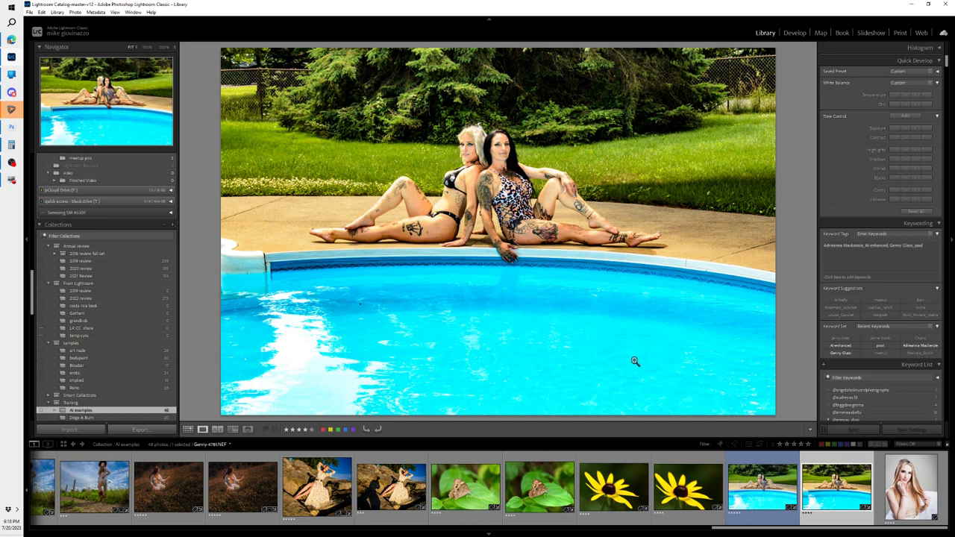
{"action": "left_click", "coordinate": [757, 470]}
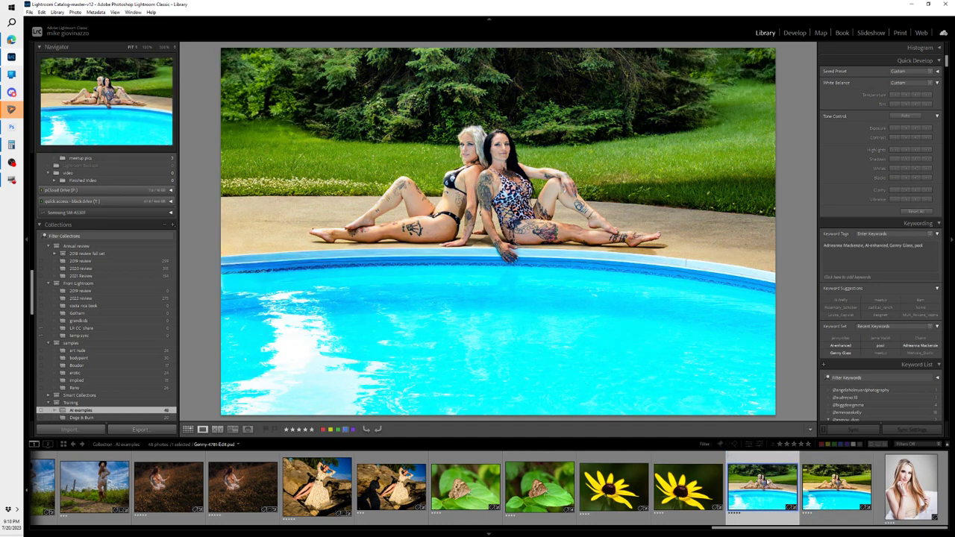
Step: Open the edited pool photo in Adobe Photoshop 2023 with the Edit Original option
{"action": "right_click", "coordinate": [766, 493]}
{"action": "mouse_move", "coordinate": [812, 317]}
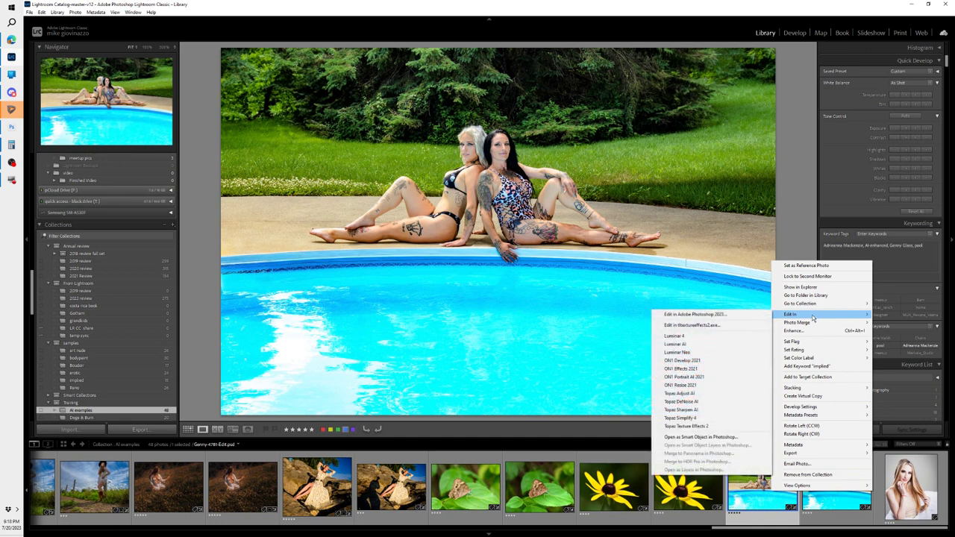
{"action": "left_click", "coordinate": [730, 315]}
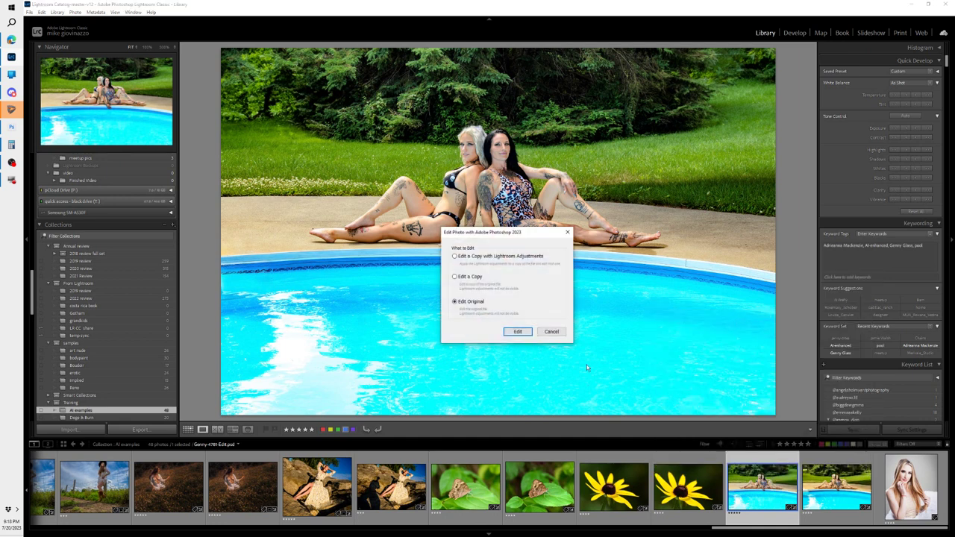
{"action": "left_click", "coordinate": [517, 331]}
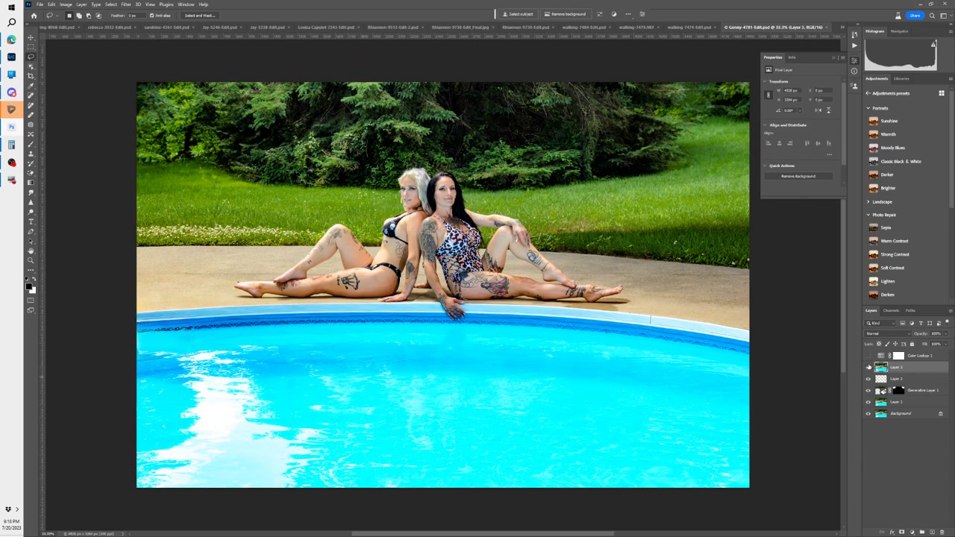
Step: Show only the Background layer, lasso the fence areas on both sides of the trees, and replace them using Generative Fill without a prompt
{"action": "left_click", "coordinate": [868, 411], "text": "alt"}
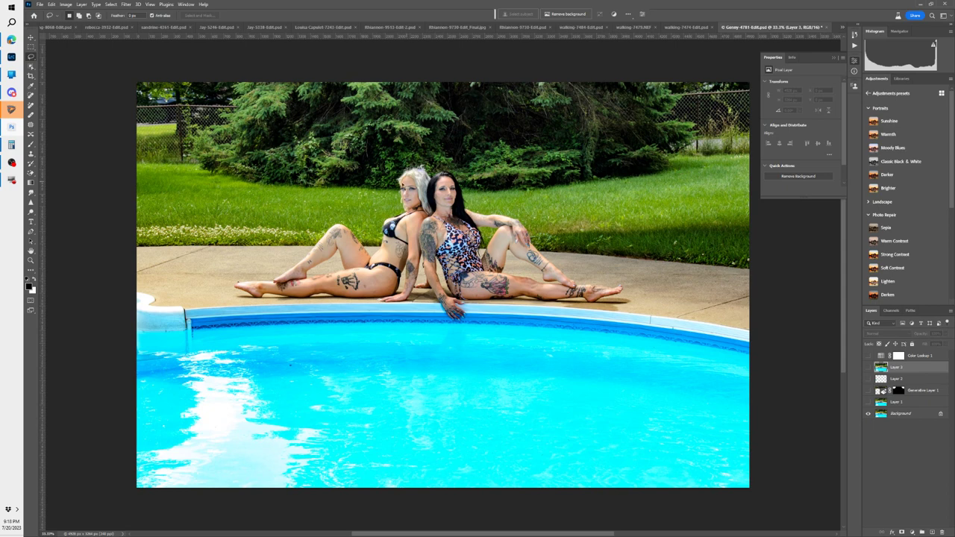
{"action": "key", "text": "shift"}
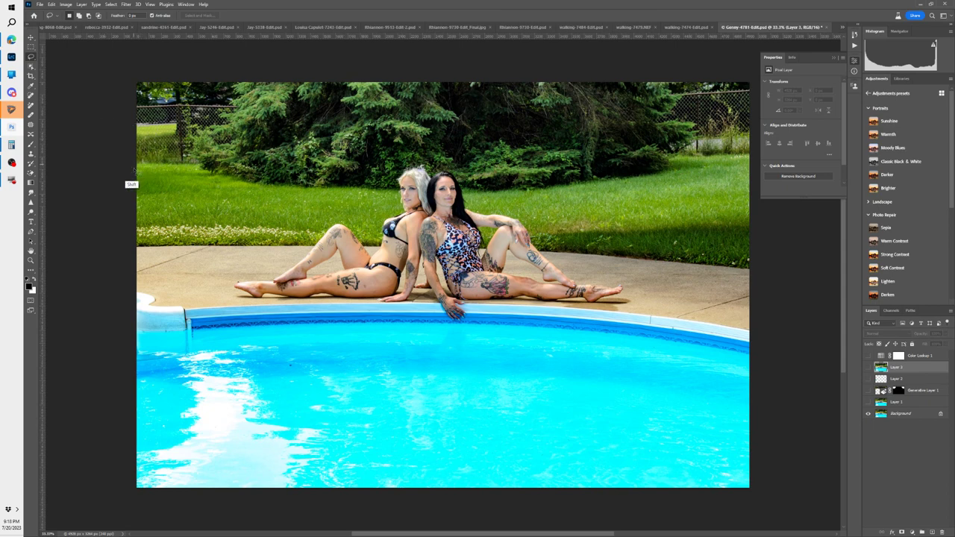
{"action": "mouse_move", "coordinate": [216, 184]}
{"action": "left_mouse_down"}
{"action": "mouse_move", "coordinate": [265, 108]}
{"action": "mouse_move", "coordinate": [240, 76]}
{"action": "mouse_move", "coordinate": [162, 70]}
{"action": "mouse_move", "coordinate": [121, 80]}
{"action": "mouse_move", "coordinate": [102, 155]}
{"action": "mouse_move", "coordinate": [176, 182]}
{"action": "left_mouse_up"}
{"action": "mouse_move", "coordinate": [657, 105]}
{"action": "left_mouse_down"}
{"action": "mouse_move", "coordinate": [663, 89]}
{"action": "mouse_move", "coordinate": [640, 158]}
{"action": "mouse_move", "coordinate": [766, 163]}
{"action": "mouse_move", "coordinate": [736, 83]}
{"action": "mouse_move", "coordinate": [655, 88]}
{"action": "left_mouse_up"}
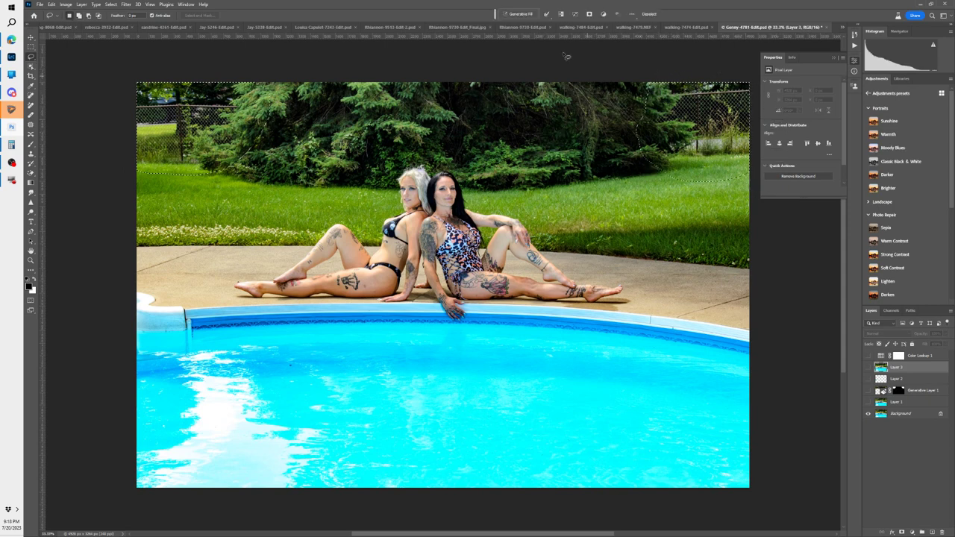
{"action": "left_click", "coordinate": [521, 16]}
{"action": "left_click", "coordinate": [619, 15]}
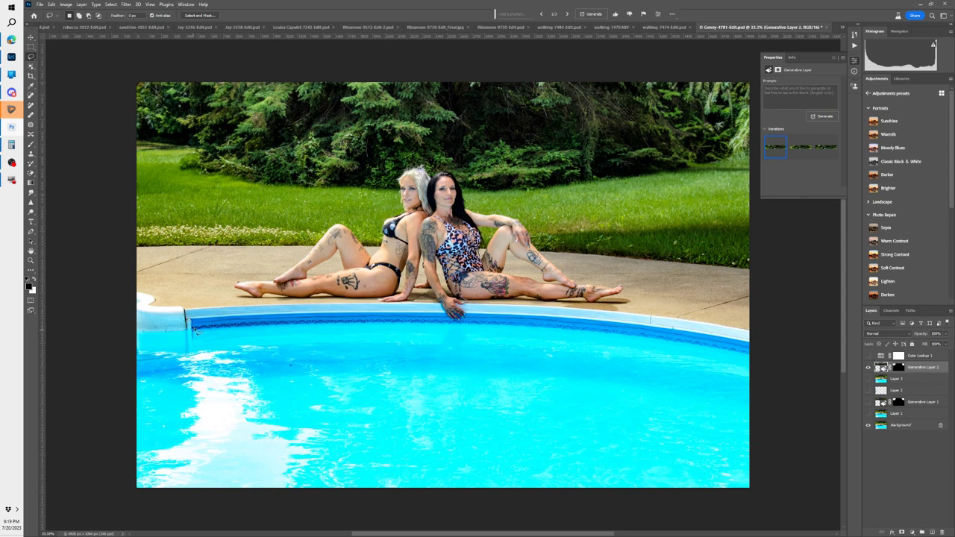
Step: Replace the white step at the pool's left end using Generative Fill without a prompt, compare the variations and choose the second one
{"action": "mouse_move", "coordinate": [198, 302]}
{"action": "left_mouse_down"}
{"action": "mouse_move", "coordinate": [134, 289]}
{"action": "mouse_move", "coordinate": [119, 353]}
{"action": "mouse_move", "coordinate": [149, 354]}
{"action": "mouse_move", "coordinate": [142, 326]}
{"action": "left_mouse_up"}
{"action": "left_click", "coordinate": [520, 14]}
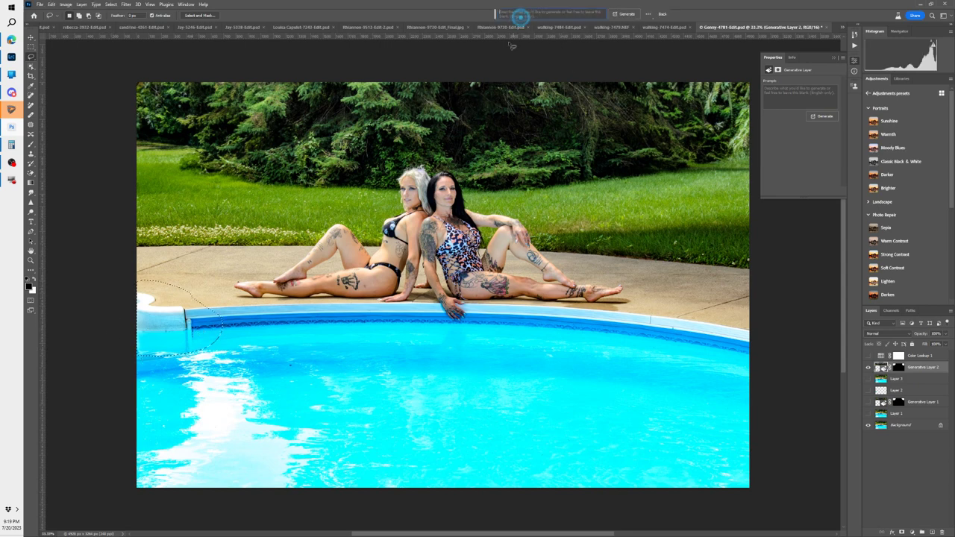
{"action": "left_click", "coordinate": [624, 14]}
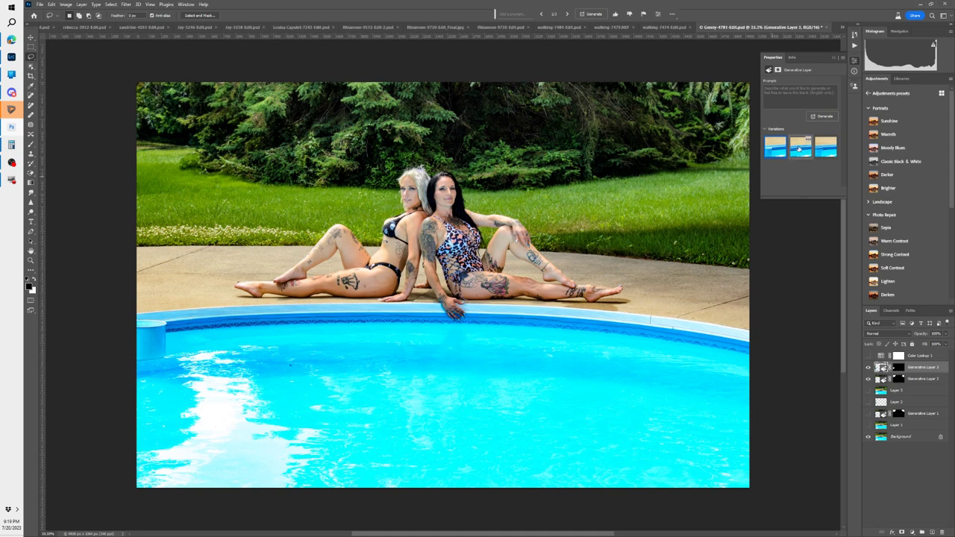
{"action": "left_click", "coordinate": [796, 151]}
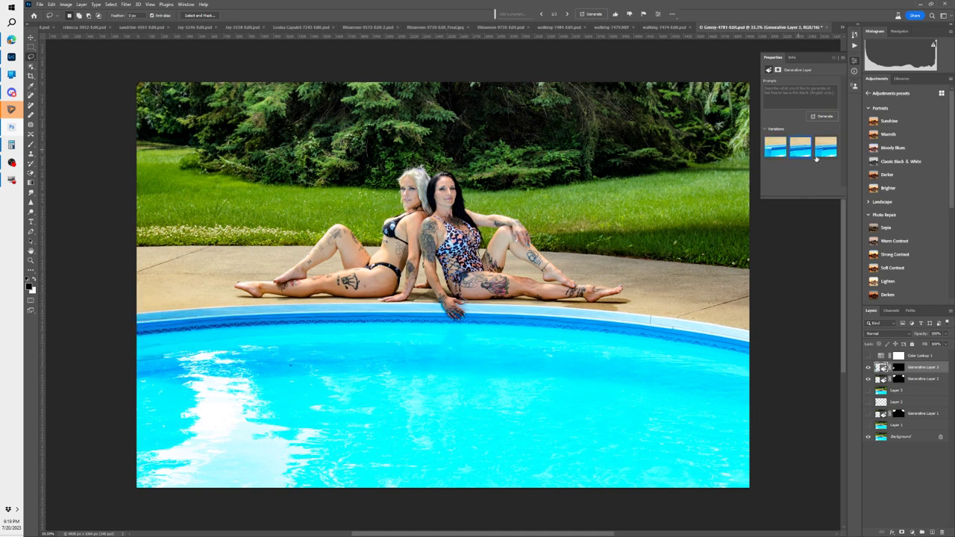
{"action": "left_click", "coordinate": [822, 152]}
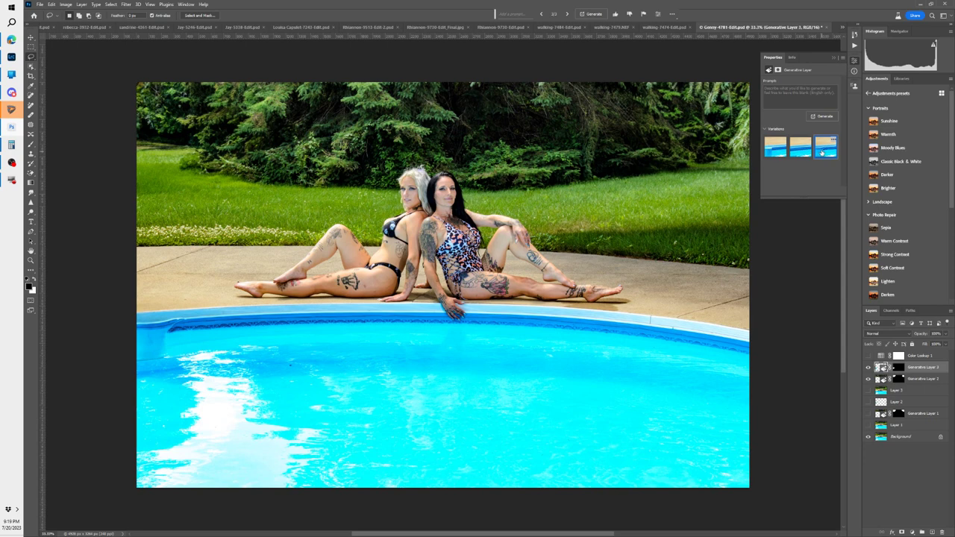
{"action": "left_click", "coordinate": [799, 152]}
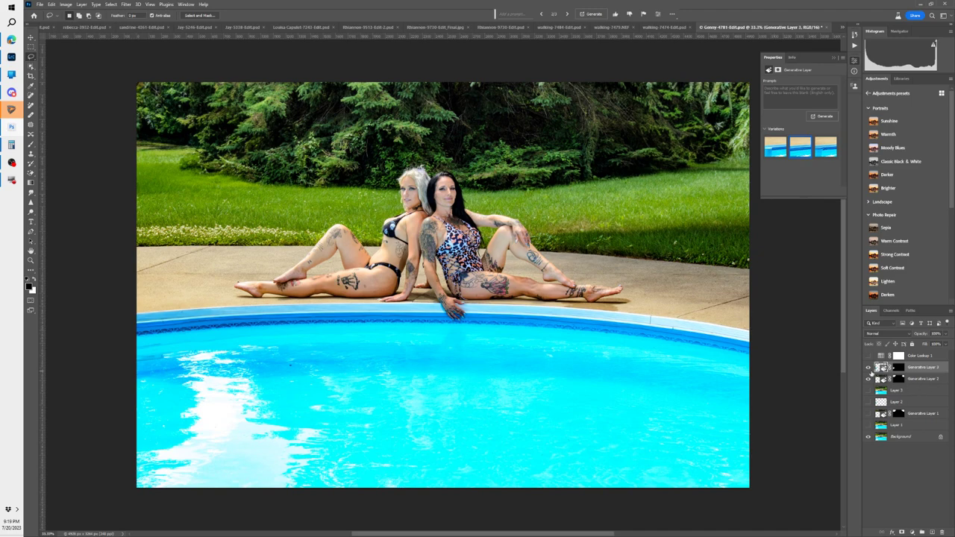
Step: Show Color Lookup 1, Layer 3 and Layer 2 again, and delete every layer above the Background, from Layer 1 to Color Lookup 1
{"action": "left_click", "coordinate": [868, 355]}
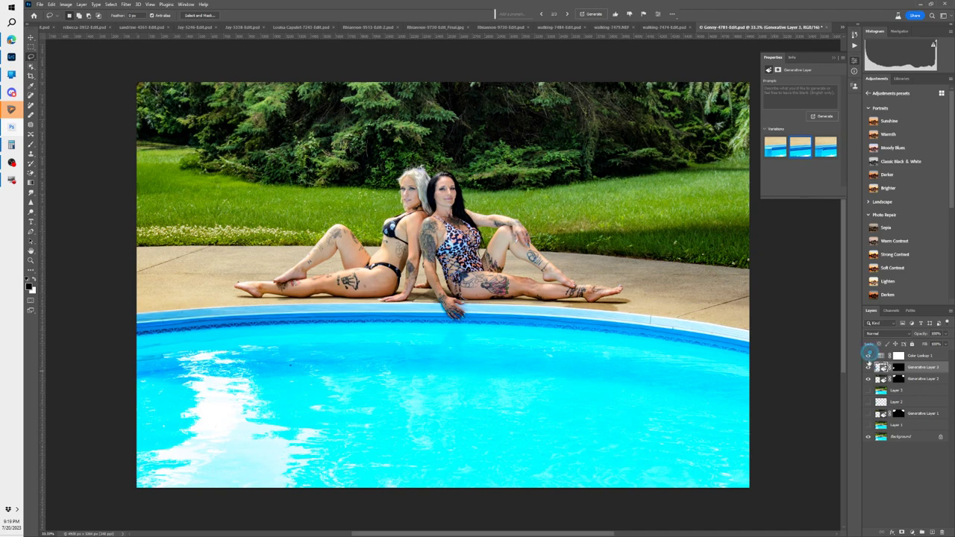
{"action": "left_click", "coordinate": [869, 394]}
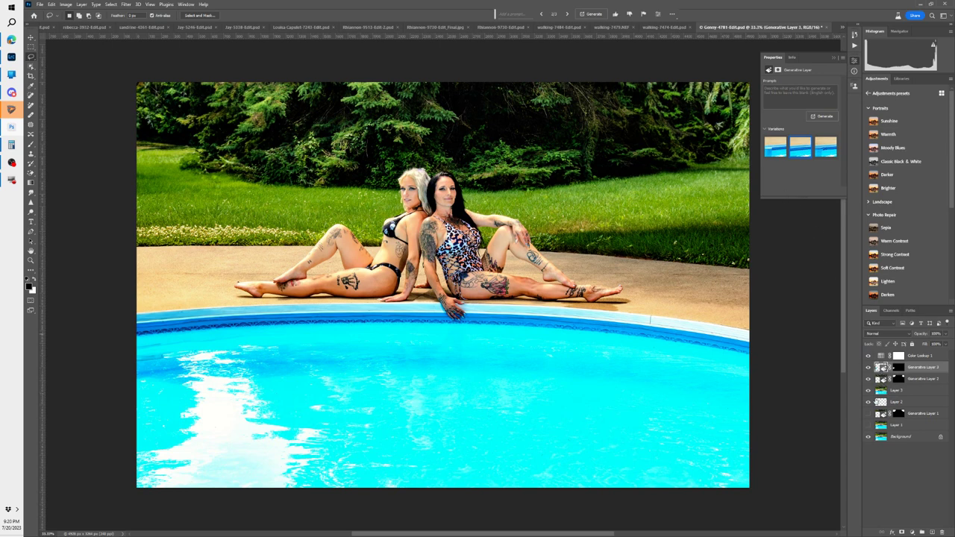
{"action": "left_click", "coordinate": [877, 356]}
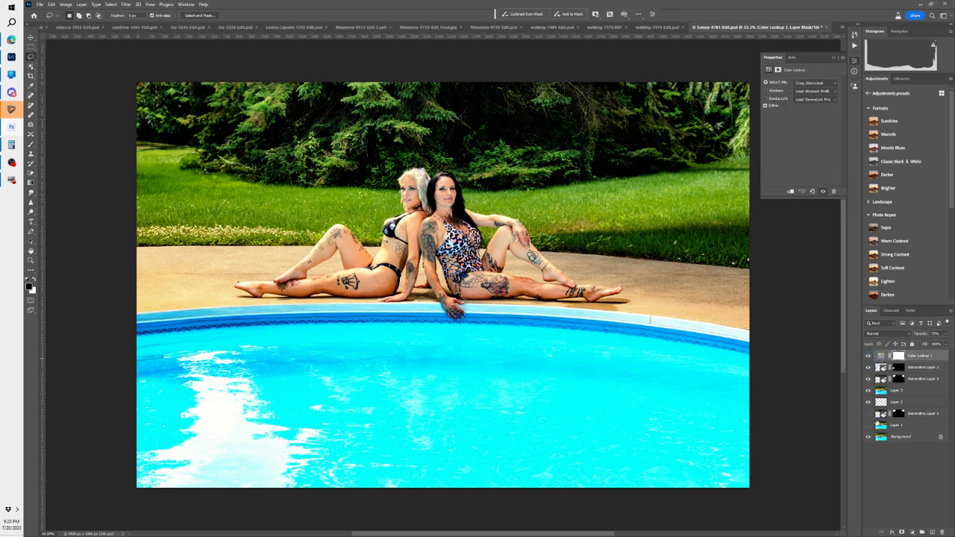
{"action": "left_click", "coordinate": [881, 426], "text": "ctrl"}
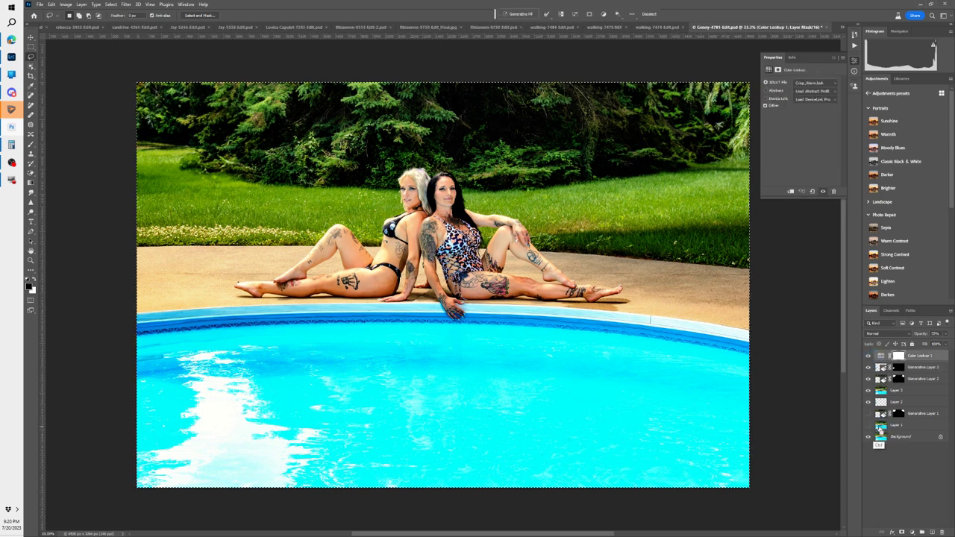
{"action": "left_click", "coordinate": [923, 426]}
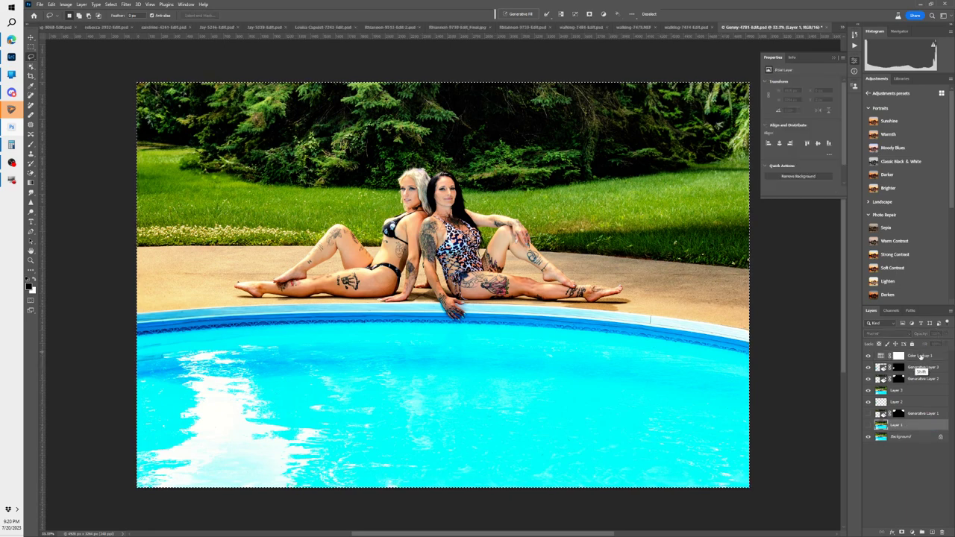
{"action": "left_click", "coordinate": [917, 357], "text": "shift"}
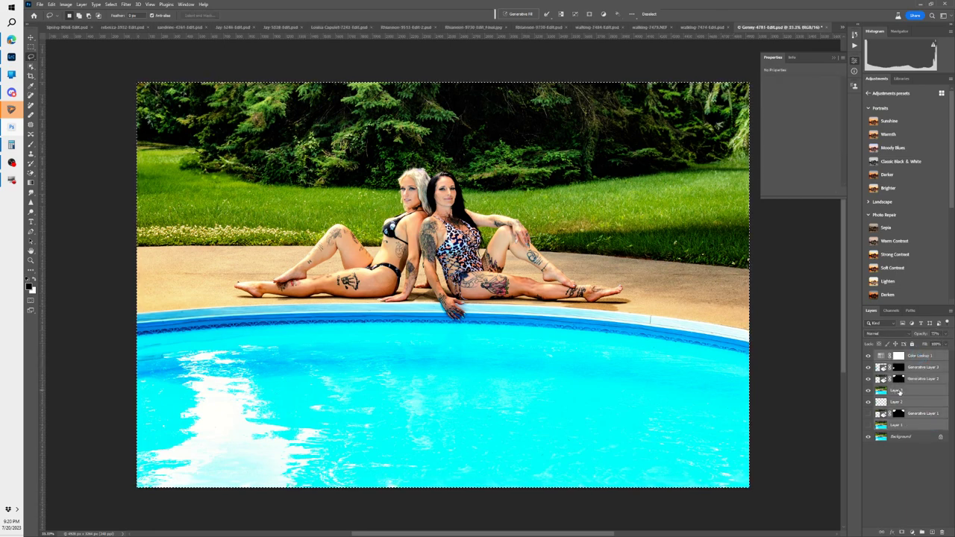
{"action": "left_click_drag", "start_coordinate": [938, 426], "coordinate": [941, 532]}
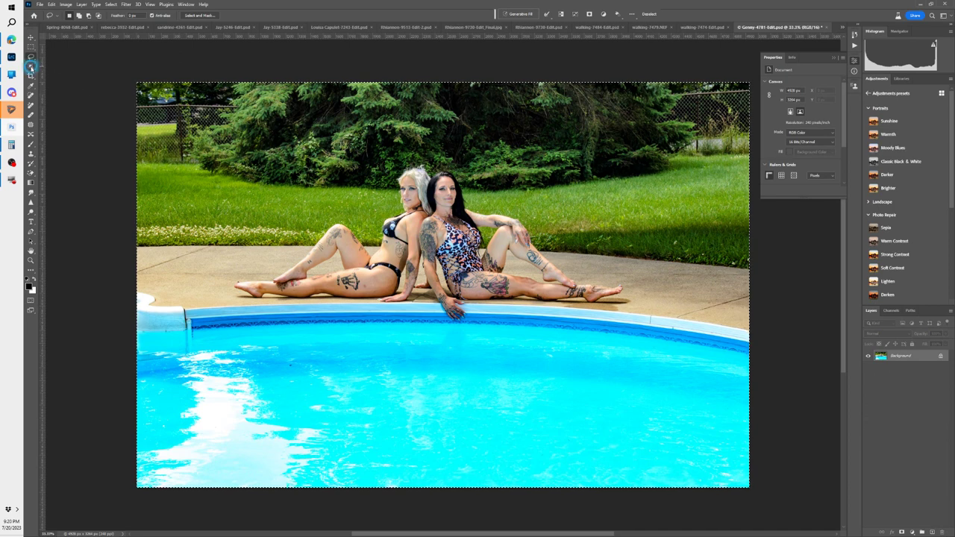
Step: Select the two women with Select Subject using the Cloud (Detailed results) option, discarding the existing full-canvas selection
{"action": "left_click", "coordinate": [30, 67]}
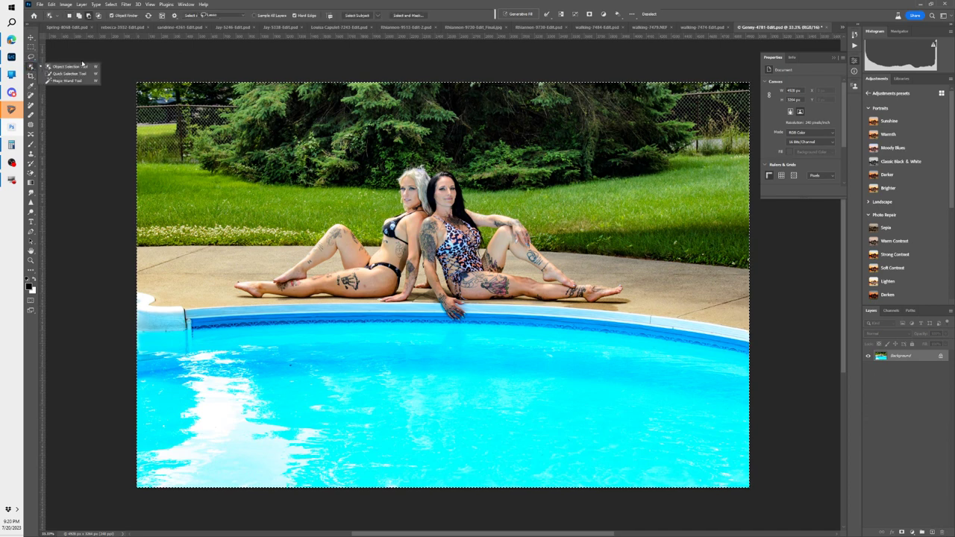
{"action": "left_click", "coordinate": [350, 15]}
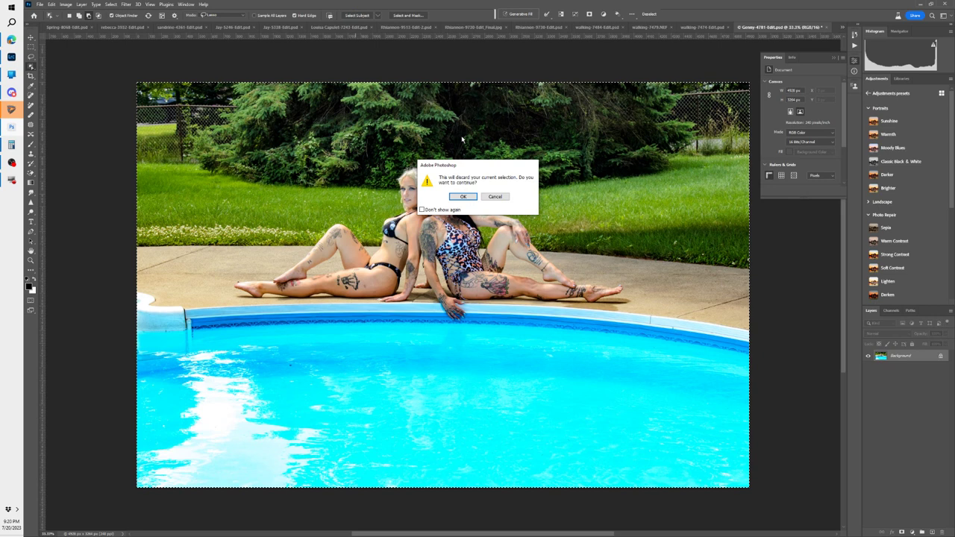
{"action": "left_click", "coordinate": [494, 197]}
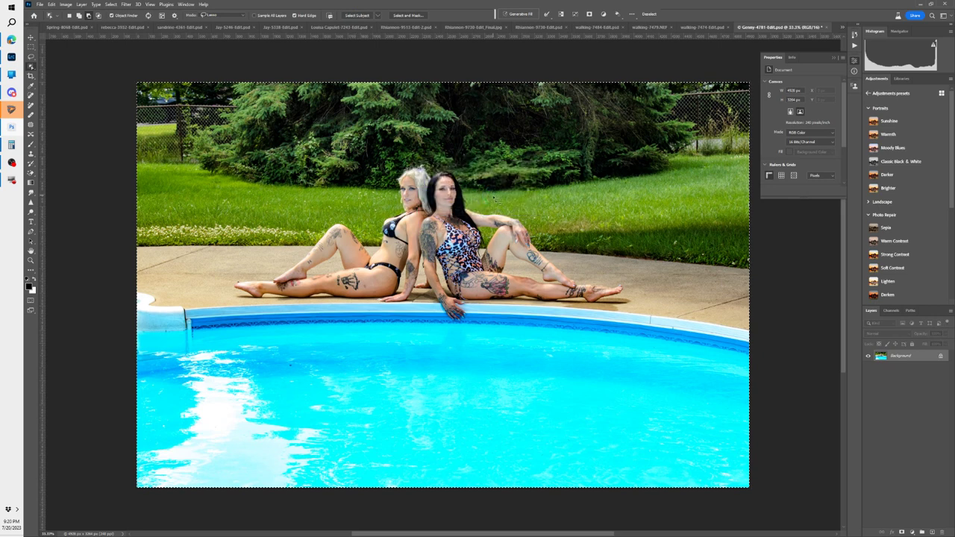
{"action": "left_click", "coordinate": [378, 15]}
{"action": "left_click", "coordinate": [395, 33]}
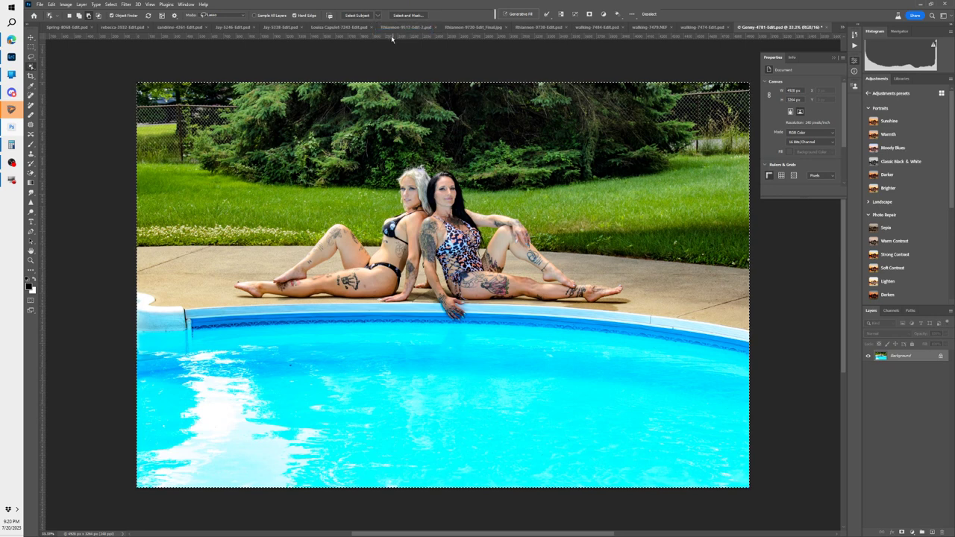
{"action": "left_click", "coordinate": [377, 16]}
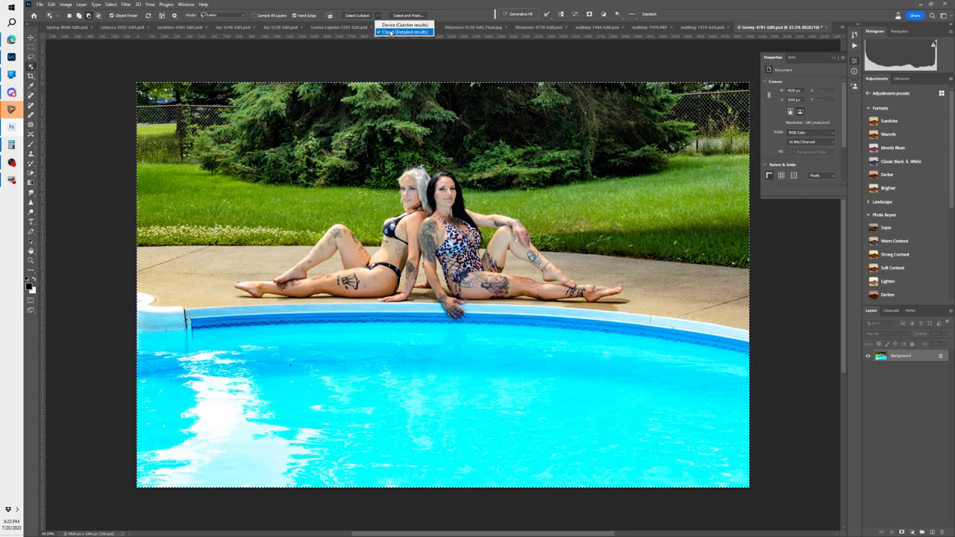
{"action": "left_click", "coordinate": [377, 16]}
{"action": "left_click", "coordinate": [377, 17]}
{"action": "left_click", "coordinate": [357, 16]}
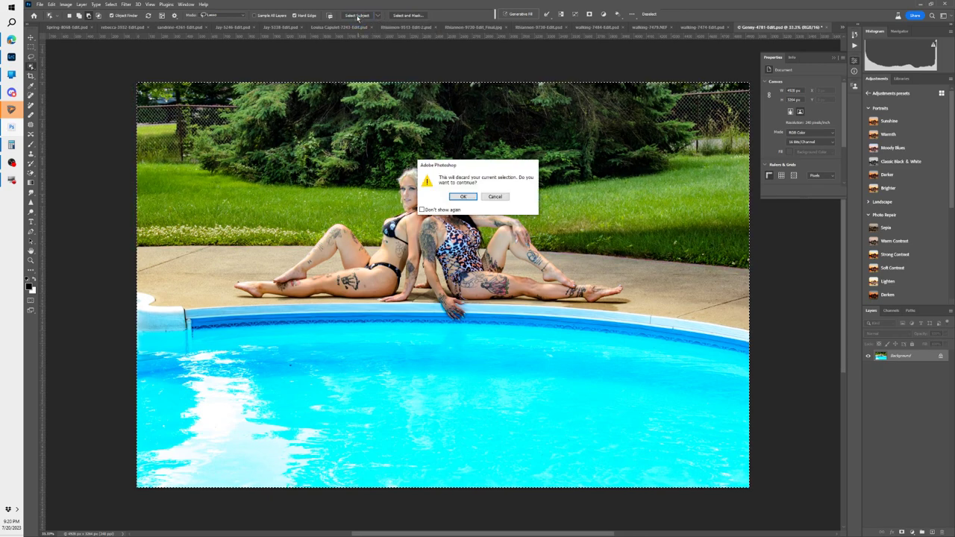
{"action": "left_click", "coordinate": [463, 197]}
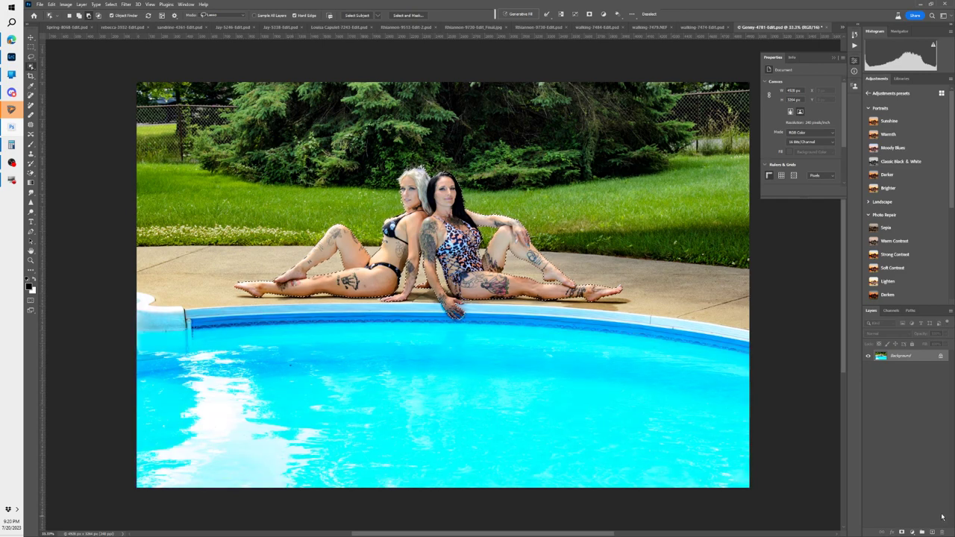
Step: Add a layer mask from the selection to isolate the two women, and inspect the cutout closely around their hair
{"action": "left_click", "coordinate": [902, 532]}
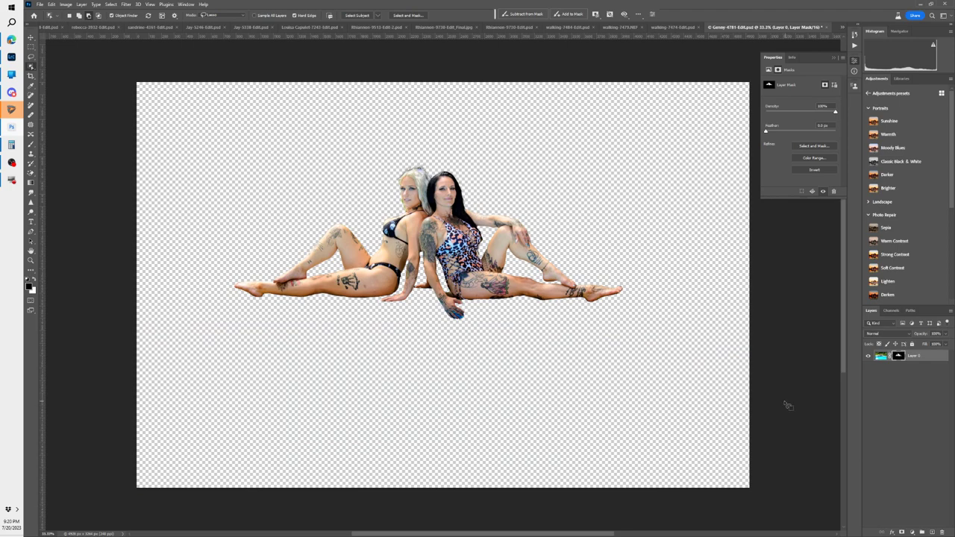
{"action": "key", "text": "z"}
{"action": "left_click", "coordinate": [430, 183]}
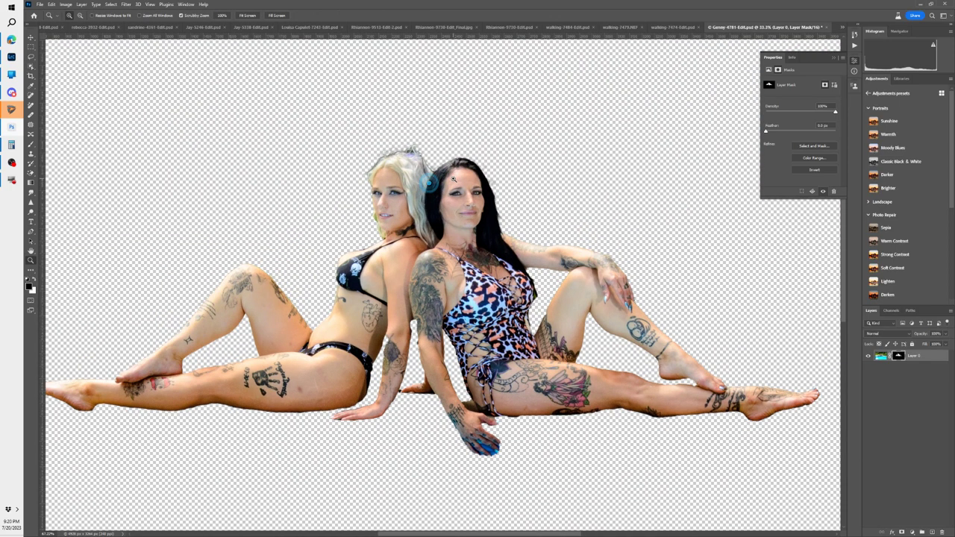
{"action": "left_click", "coordinate": [454, 179]}
{"action": "key", "text": "w"}
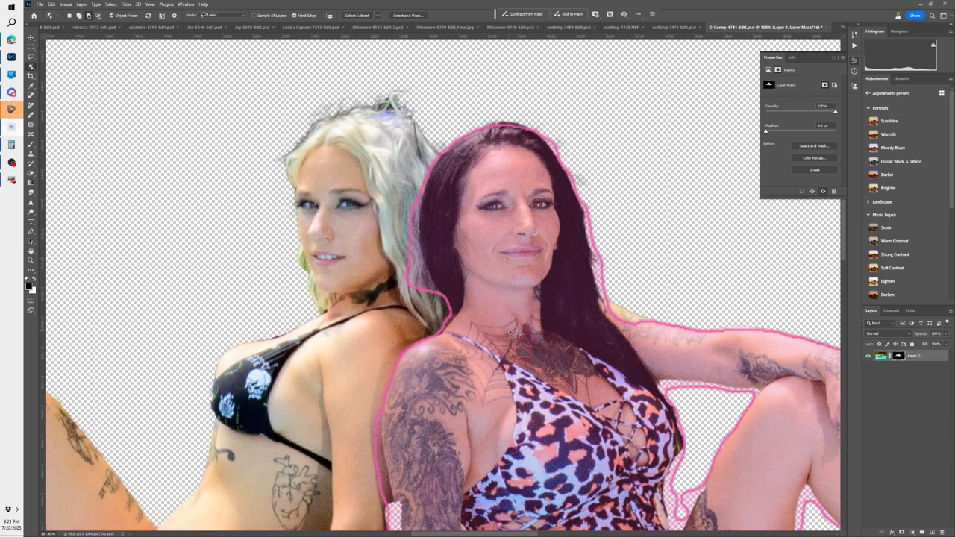
{"action": "key", "text": "ctrl+0"}
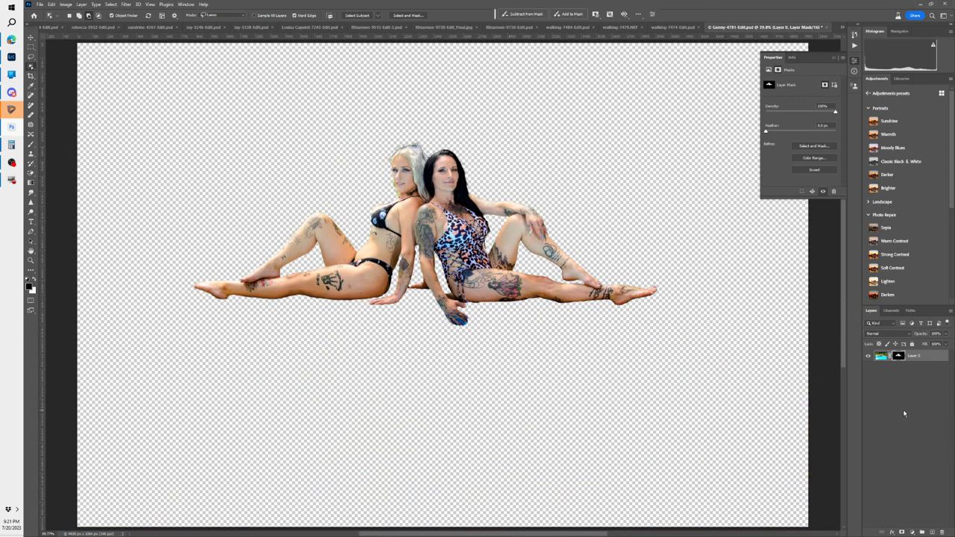
{"action": "left_click", "coordinate": [868, 357]}
{"action": "left_click", "coordinate": [868, 357]}
Step: Create a blank layer named Layer 1, and load Layer 0's mask as an inverted selection covering the empty background
{"action": "key", "text": "ctrl+shift+n"}
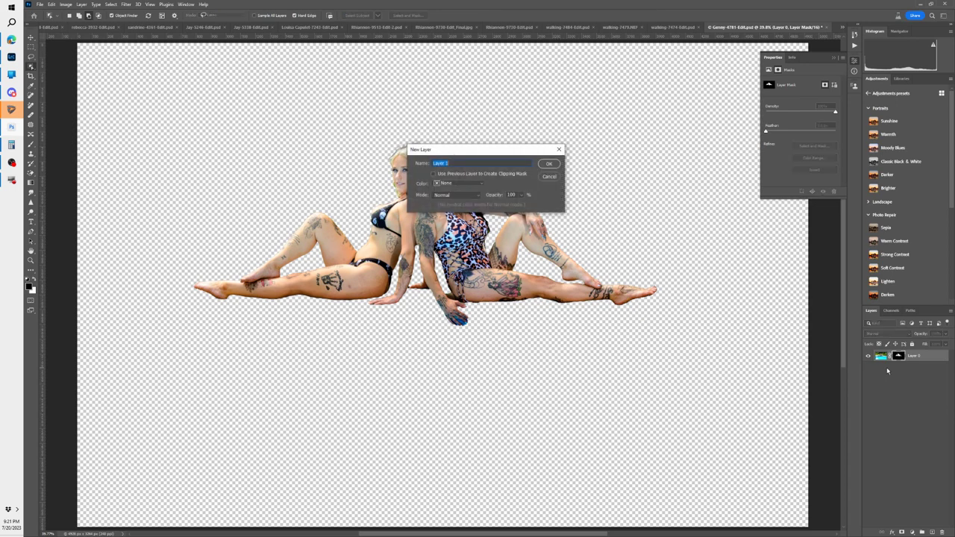
{"action": "key", "text": "Return"}
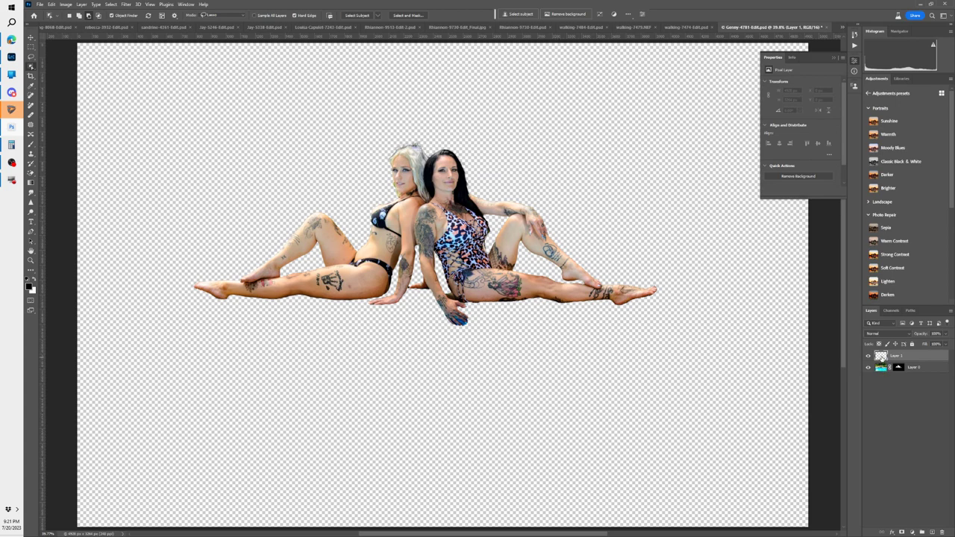
{"action": "left_click", "coordinate": [899, 367]}
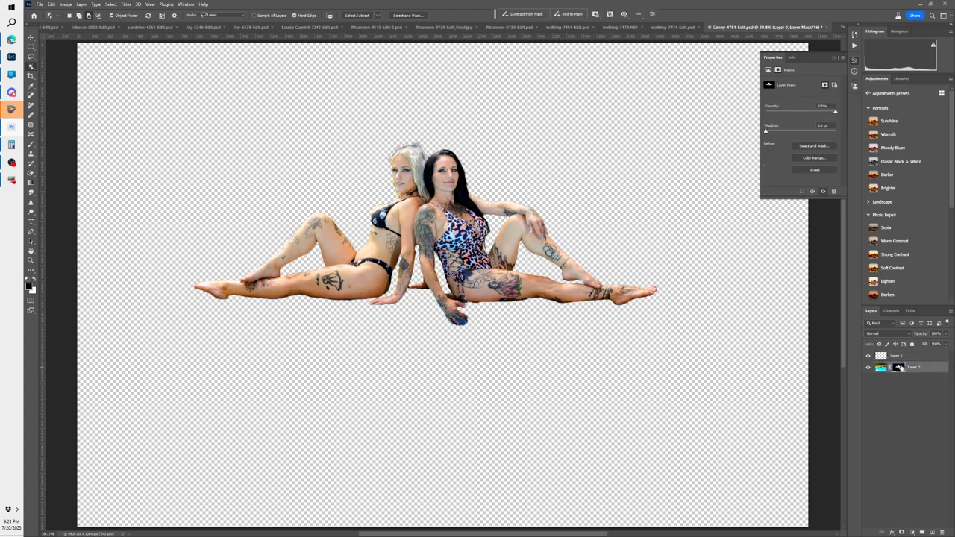
{"action": "left_click", "coordinate": [898, 368], "text": "ctrl"}
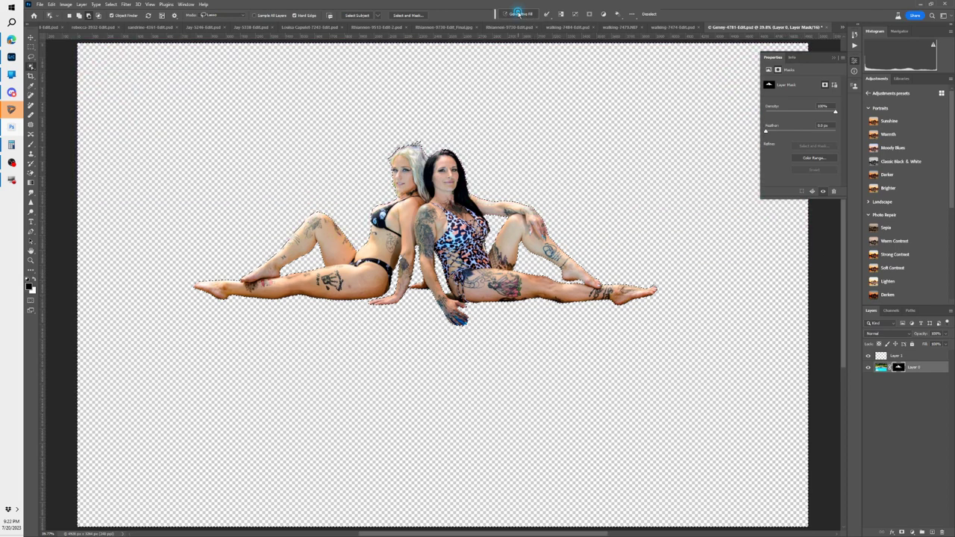
Step: Fill the selected background using Generative Fill with the prompt "sandy beach", and view the second variation
{"action": "left_click", "coordinate": [520, 13]}
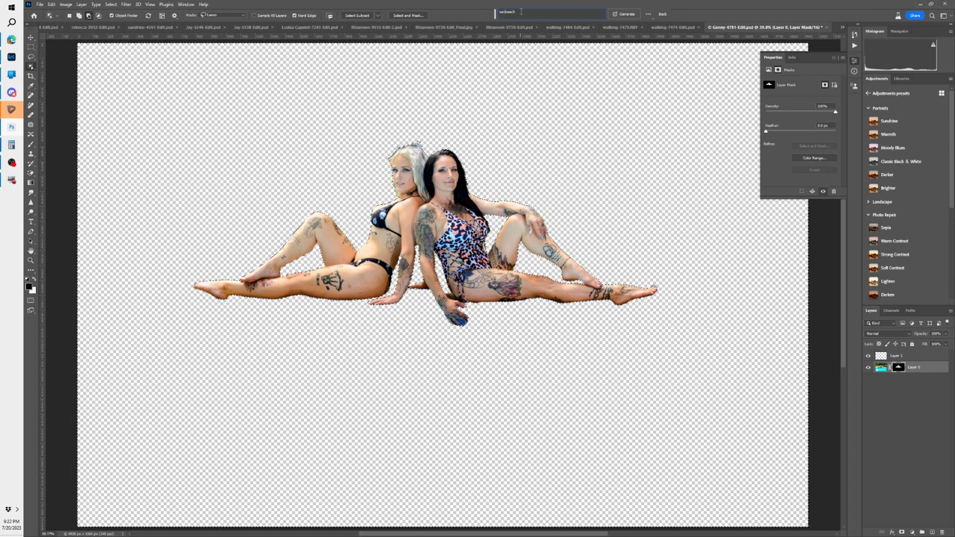
{"action": "type", "text": "y"}
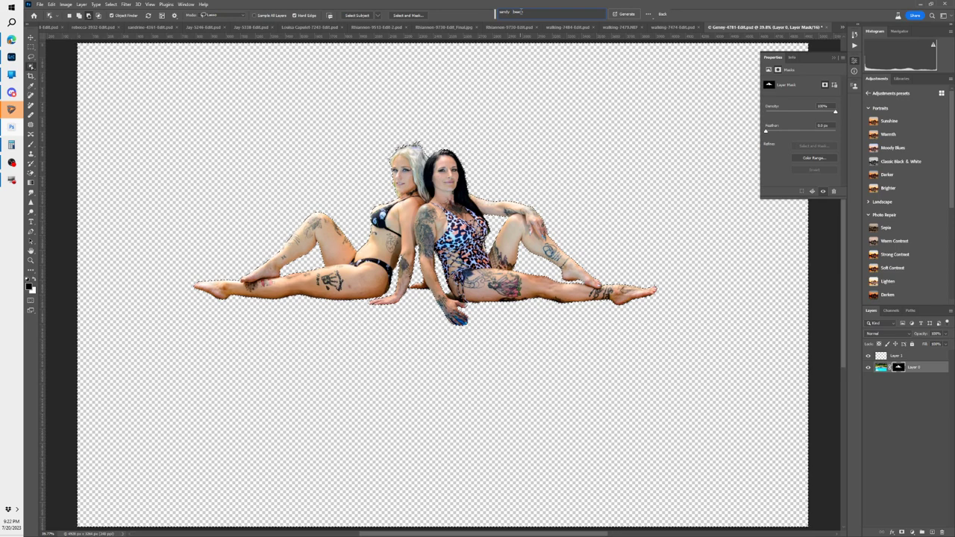
{"action": "key", "text": "Return"}
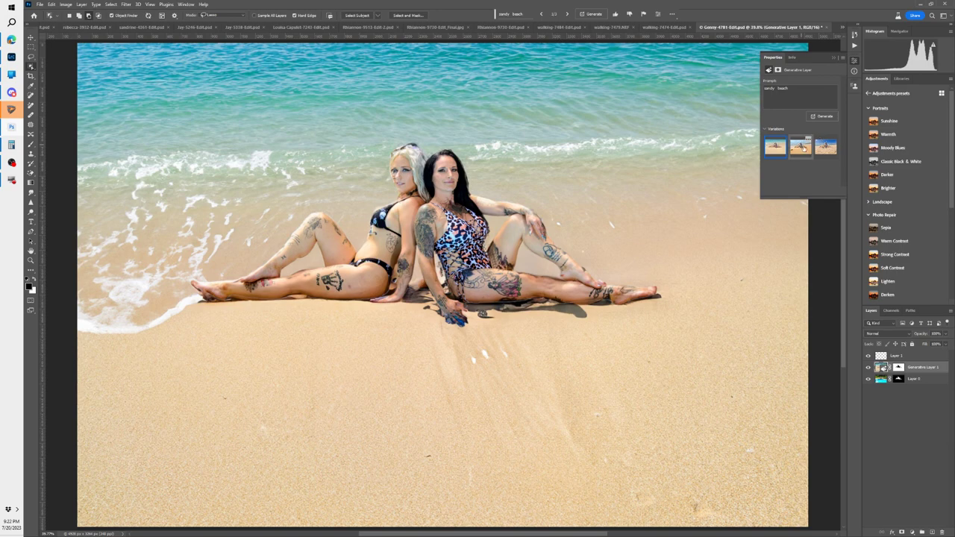
{"action": "left_click", "coordinate": [799, 147]}
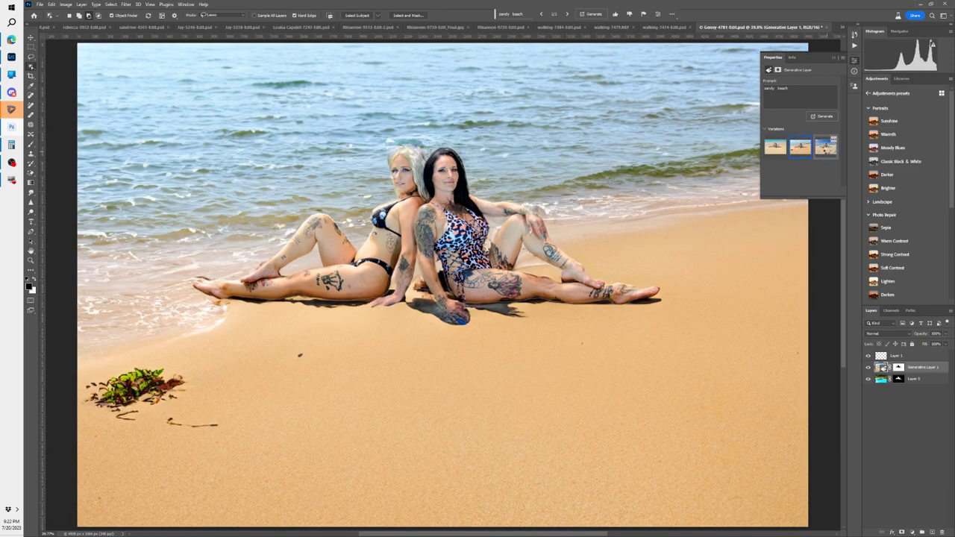
Step: Choose the third sandy beach variation and toggle the generated background's visibility to compare it with the bare cutout
{"action": "left_click", "coordinate": [823, 149]}
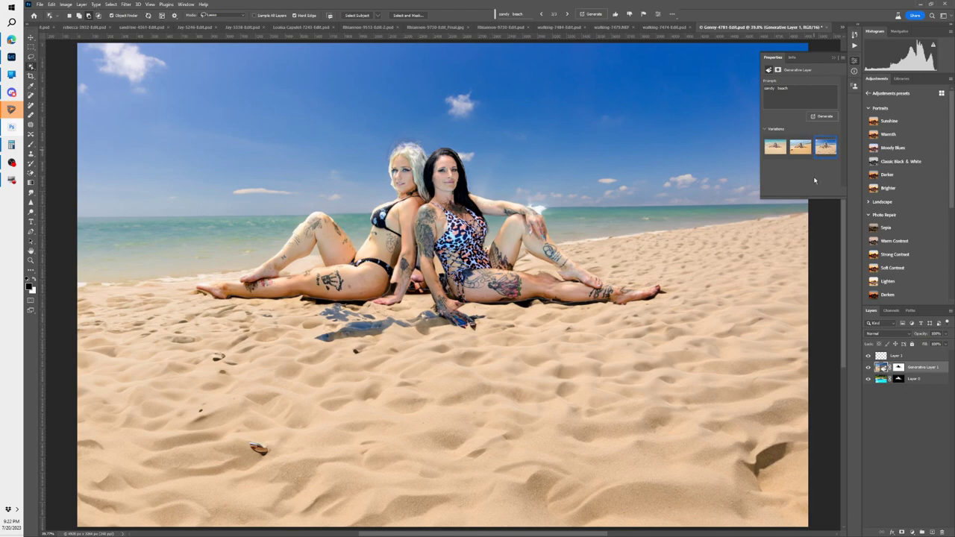
{"action": "left_click", "coordinate": [868, 367]}
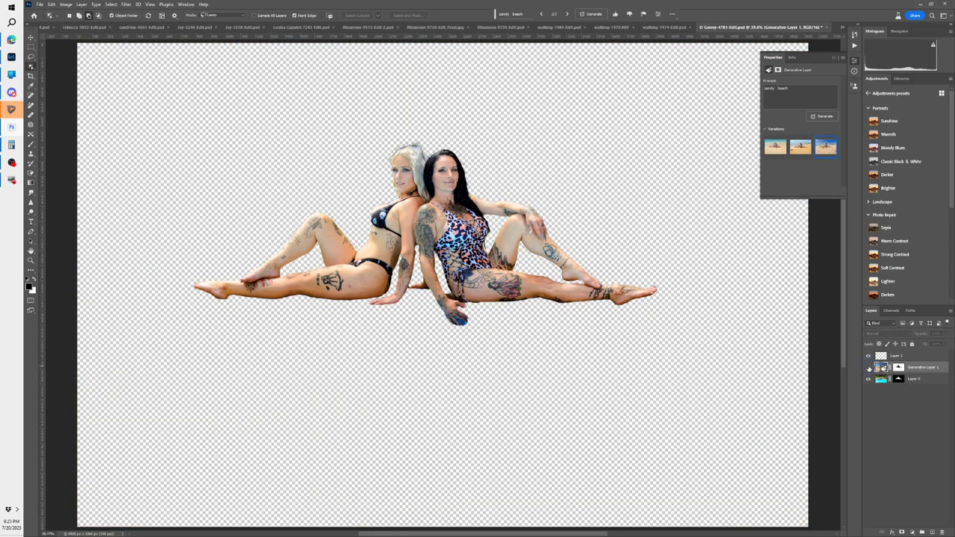
{"action": "left_click", "coordinate": [867, 367]}
{"action": "left_click", "coordinate": [868, 367]}
{"action": "left_click", "coordinate": [868, 367]}
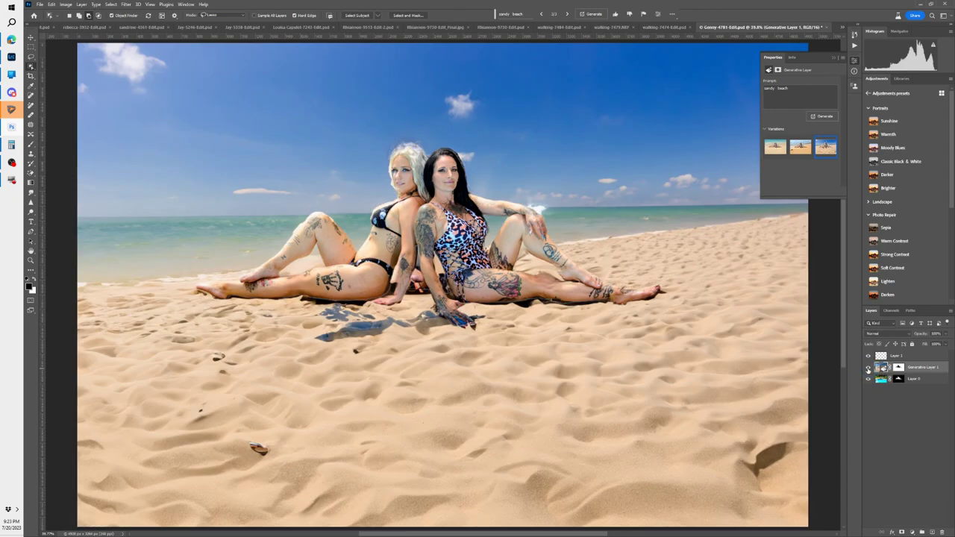
{"action": "left_click", "coordinate": [868, 367]}
{"action": "left_click", "coordinate": [868, 367]}
{"action": "left_click", "coordinate": [867, 367]}
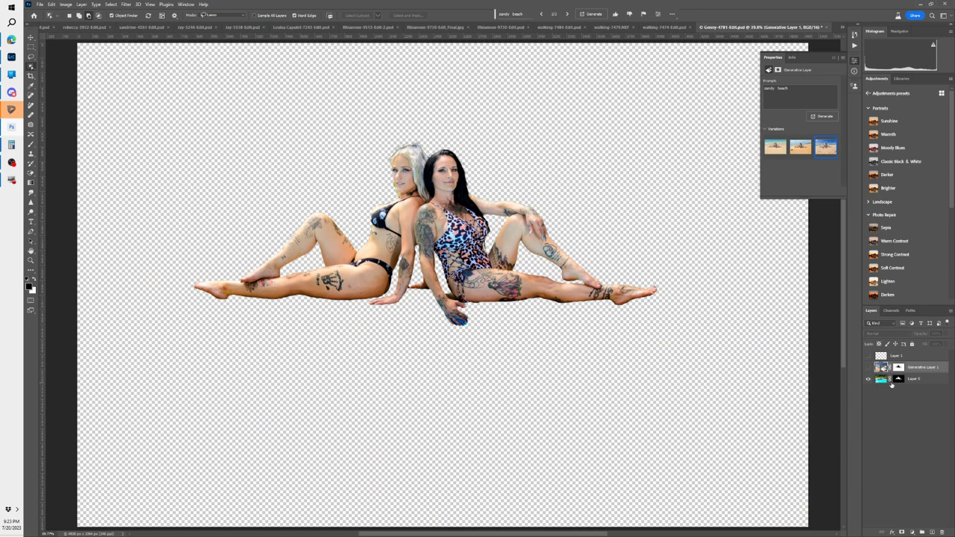
Step: Disable Layer 0's mask and switch the generated beach back on to compare it with the original pool photo
{"action": "left_click", "coordinate": [898, 380], "text": "shift"}
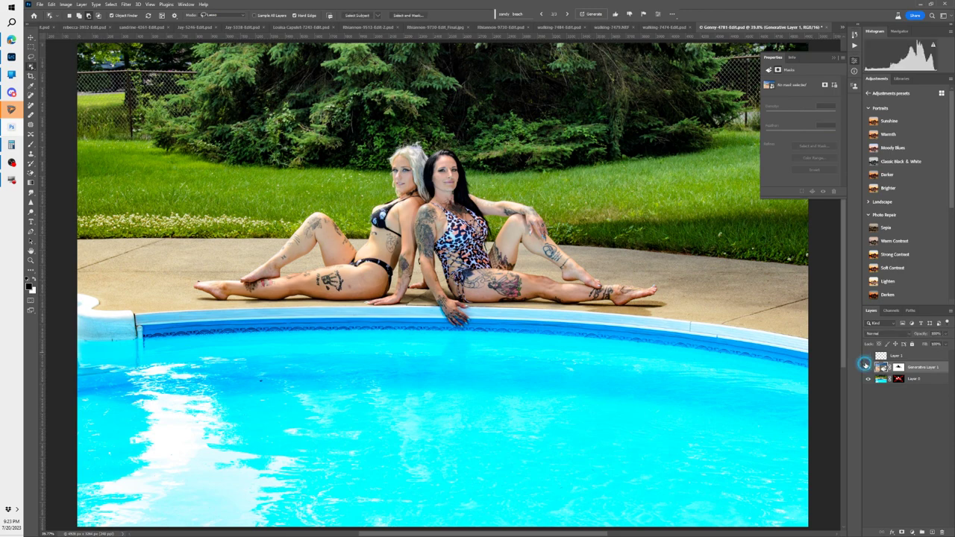
{"action": "left_click", "coordinate": [867, 367]}
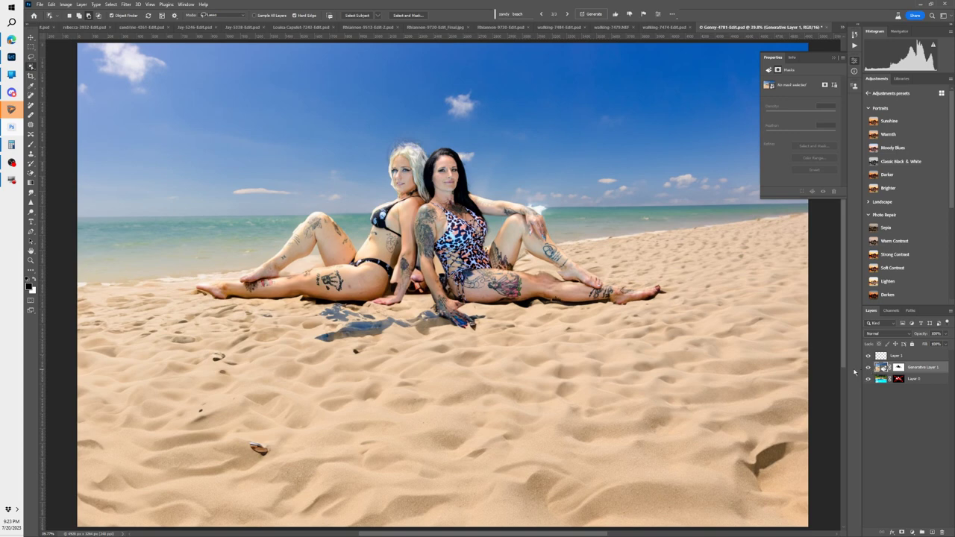
{"action": "key", "text": "backslash"}
{"action": "key", "text": "backslash"}
Step: Stamp the visible image onto Layer 1 and erase the dark hand remnants and blue shadow from the sand with the Remove tool
{"action": "left_click", "coordinate": [909, 355]}
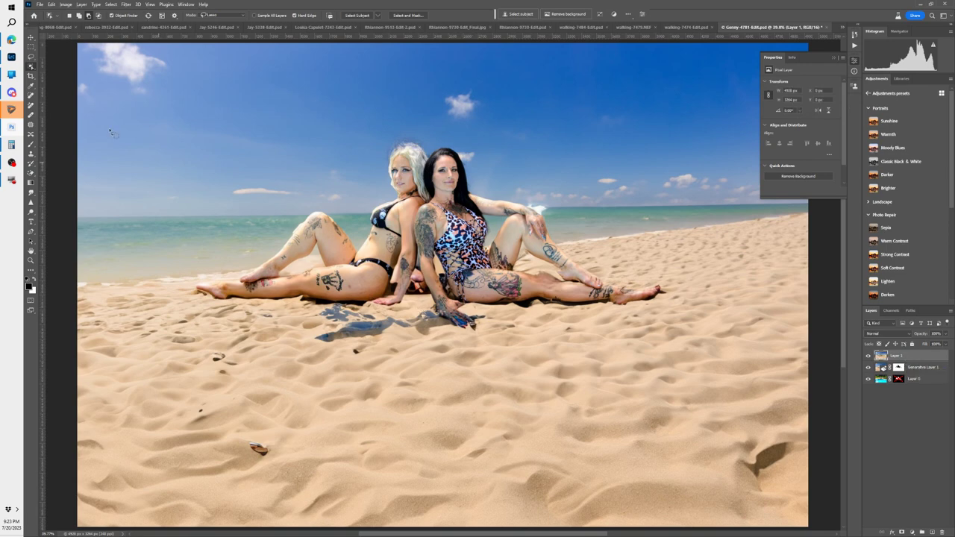
{"action": "left_click", "coordinate": [31, 105]}
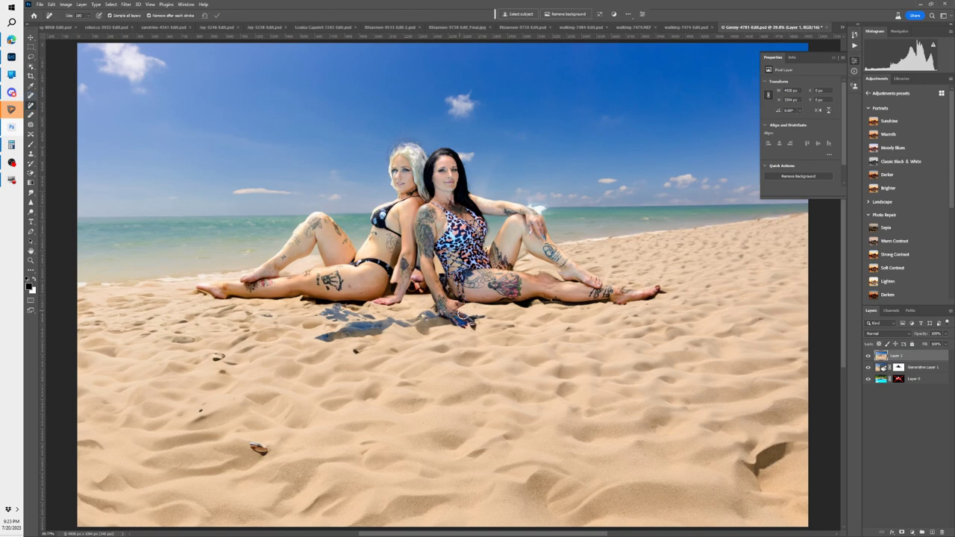
{"action": "mouse_move", "coordinate": [463, 315]}
{"action": "left_mouse_down"}
{"action": "mouse_move", "coordinate": [461, 324]}
{"action": "mouse_move", "coordinate": [447, 314]}
{"action": "mouse_move", "coordinate": [447, 329]}
{"action": "left_mouse_up"}
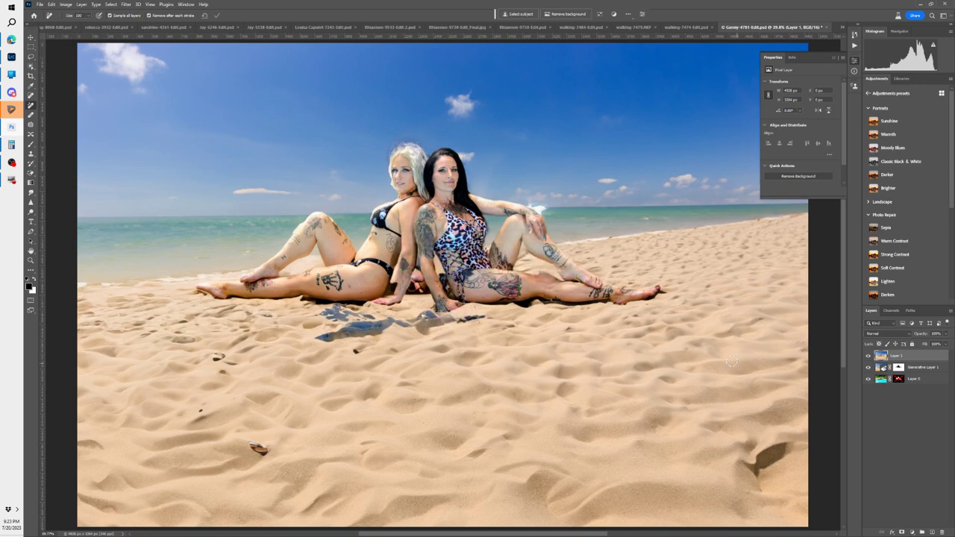
{"action": "mouse_move", "coordinate": [321, 337]}
{"action": "left_mouse_down"}
{"action": "mouse_move", "coordinate": [379, 324]}
{"action": "mouse_move", "coordinate": [337, 309]}
{"action": "mouse_move", "coordinate": [328, 312]}
{"action": "mouse_move", "coordinate": [422, 322]}
{"action": "mouse_move", "coordinate": [424, 309]}
{"action": "mouse_move", "coordinate": [413, 326]}
{"action": "left_mouse_up"}
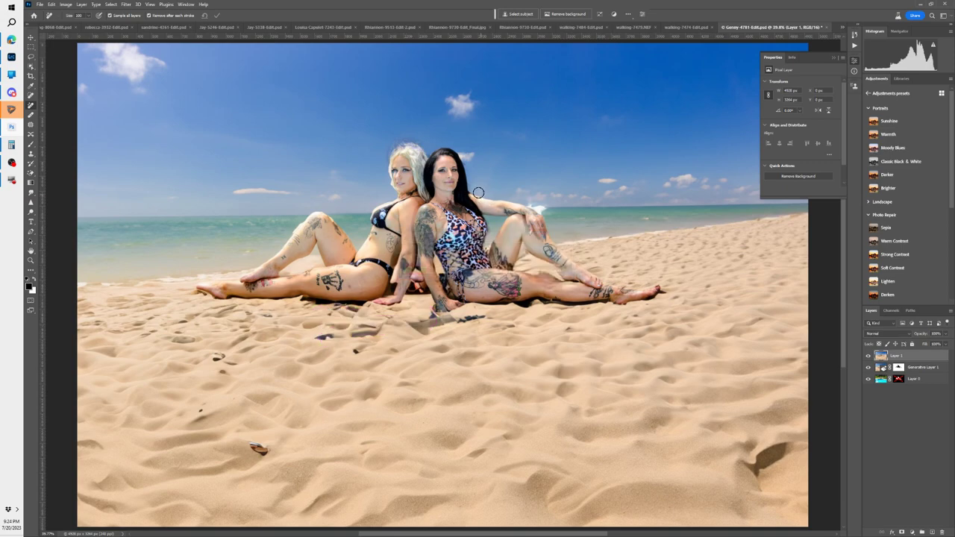
Step: Inspect the blonde woman's hair closely and lasso the frizzy fringe and halo around the top of her head
{"action": "key", "text": "z"}
{"action": "left_click_drag", "start_coordinate": [445, 192], "coordinate": [509, 358]}
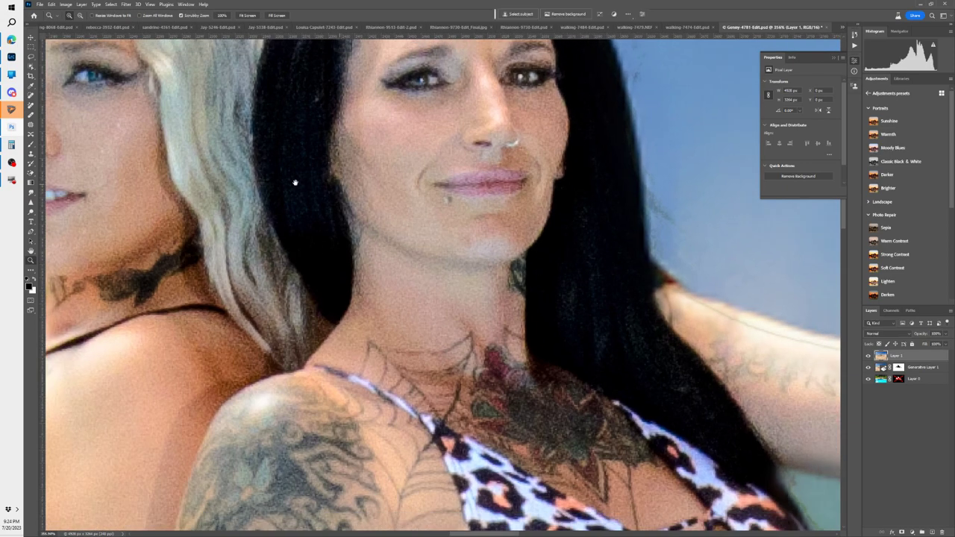
{"action": "scroll", "coordinate": [510, 359], "scroll_direction": "up", "scroll_amount": 5}
{"action": "scroll", "coordinate": [509, 359], "scroll_direction": "left", "scroll_amount": 5}
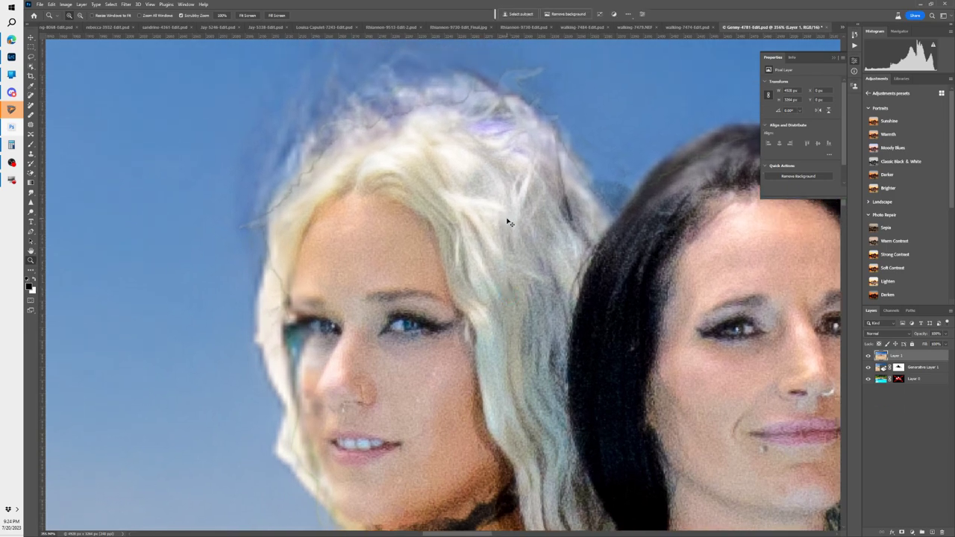
{"action": "scroll", "coordinate": [507, 222], "scroll_direction": "down", "scroll_amount": 6}
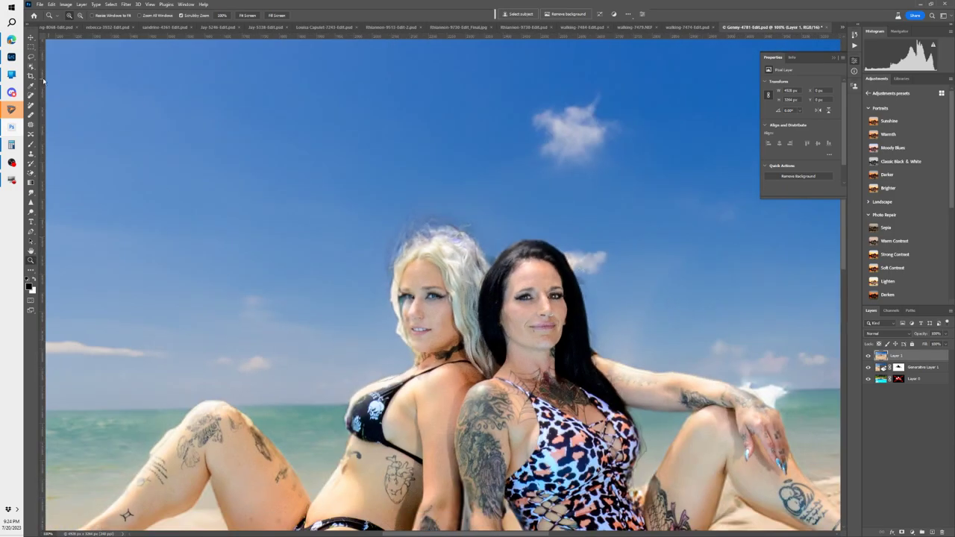
{"action": "left_click", "coordinate": [31, 56]}
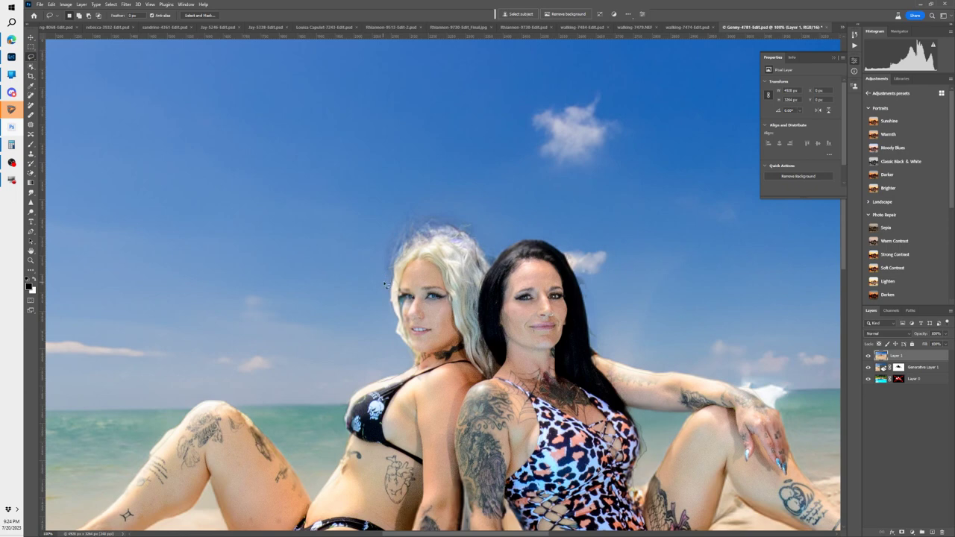
{"action": "mouse_move", "coordinate": [385, 284]}
{"action": "left_mouse_down"}
{"action": "mouse_move", "coordinate": [416, 248]}
{"action": "mouse_move", "coordinate": [437, 245]}
{"action": "mouse_move", "coordinate": [490, 266]}
{"action": "mouse_move", "coordinate": [494, 229]}
{"action": "mouse_move", "coordinate": [462, 208]}
{"action": "mouse_move", "coordinate": [410, 207]}
{"action": "mouse_move", "coordinate": [381, 225]}
{"action": "mouse_move", "coordinate": [380, 283]}
{"action": "left_mouse_up"}
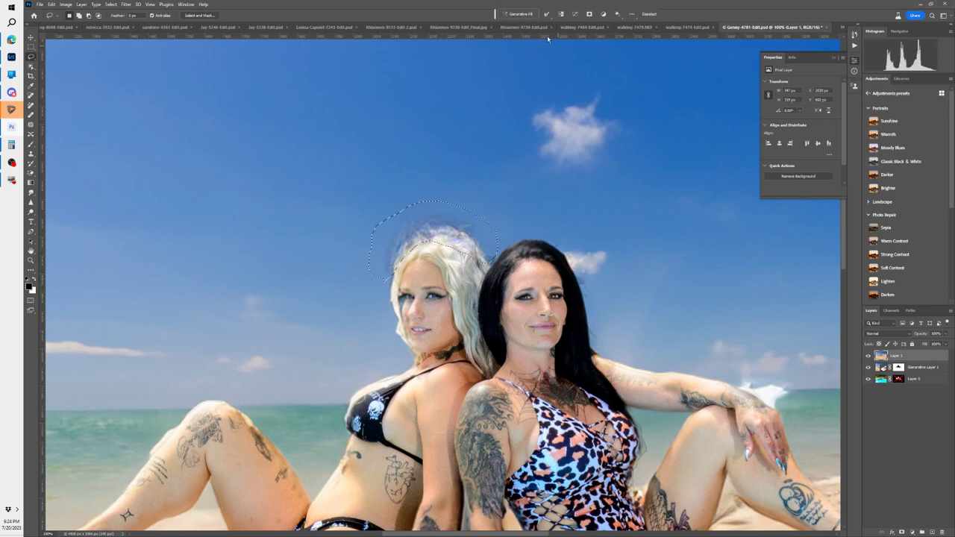
Step: Run Generative Fill on the hair selection with an empty prompt and choose the third variation
{"action": "left_click", "coordinate": [517, 13]}
{"action": "left_click", "coordinate": [625, 14]}
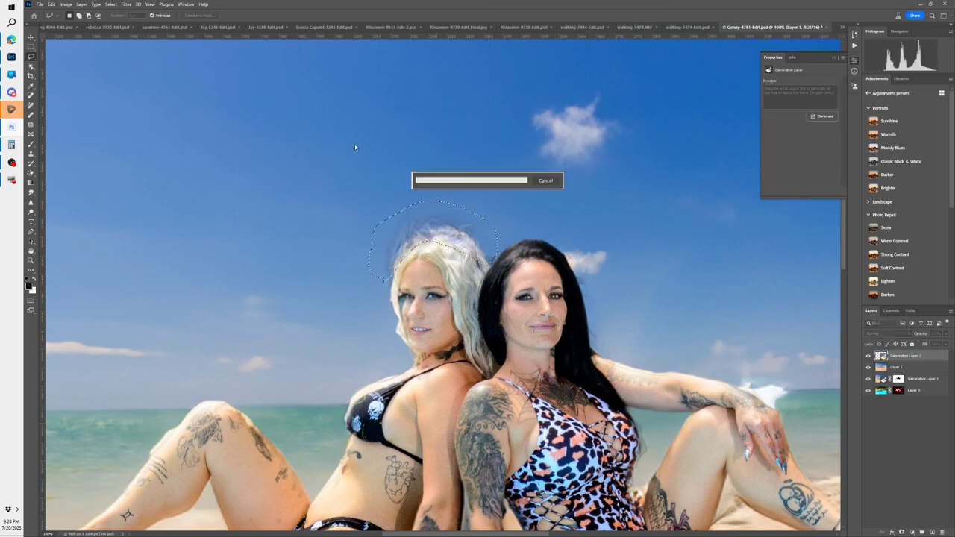
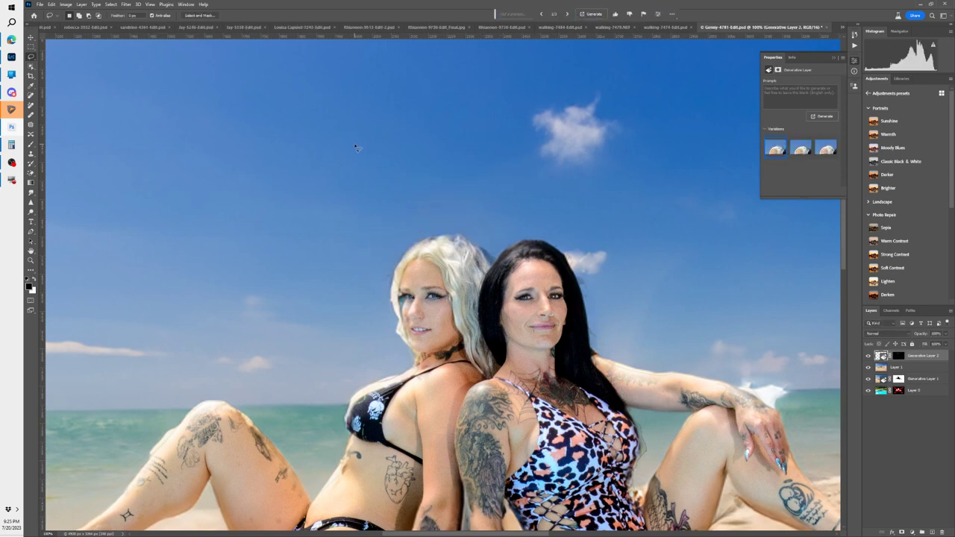
{"action": "left_click", "coordinate": [798, 151]}
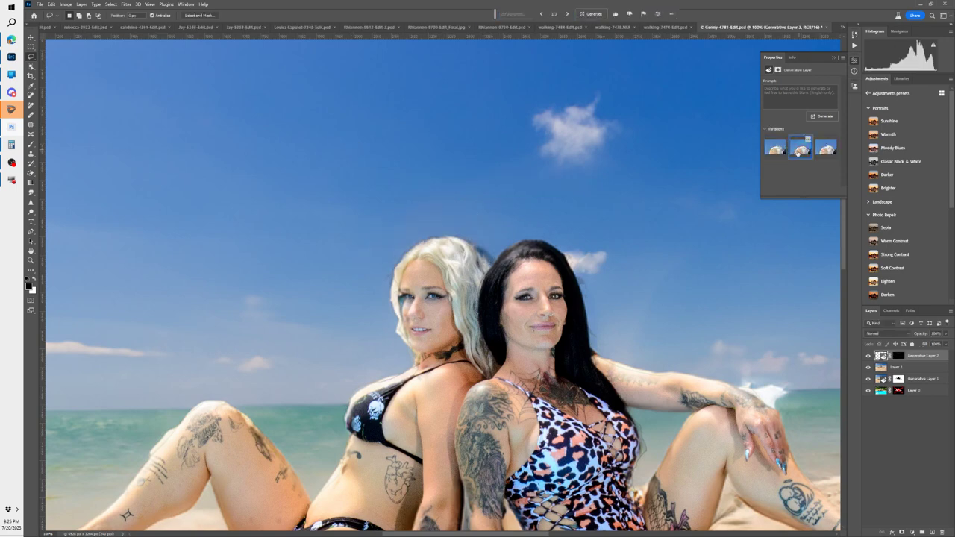
{"action": "left_click", "coordinate": [823, 152]}
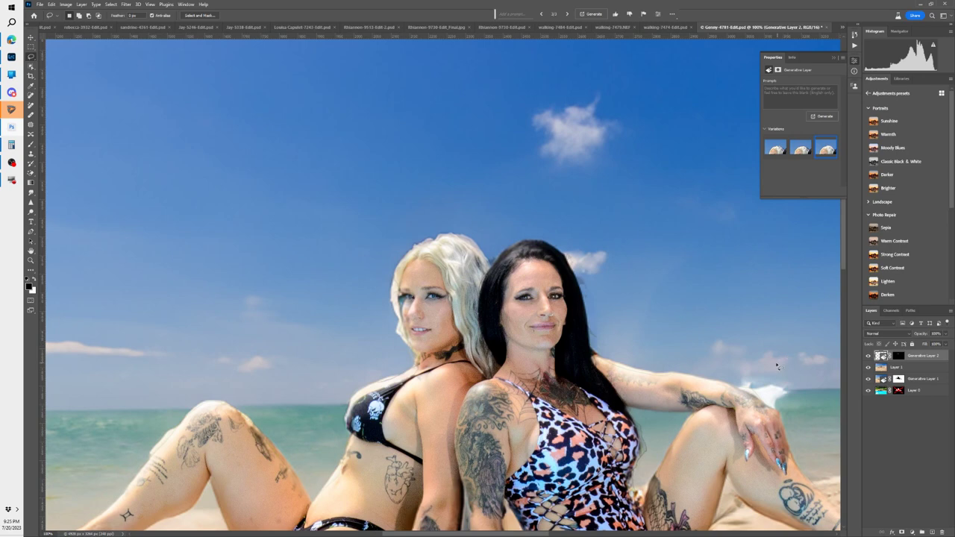
Step: On Layer 1, clean up the edge of the blonde woman's raised leg and spots on her thigh with the Remove tool
{"action": "left_click_drag", "start_coordinate": [231, 444], "coordinate": [250, 340]}
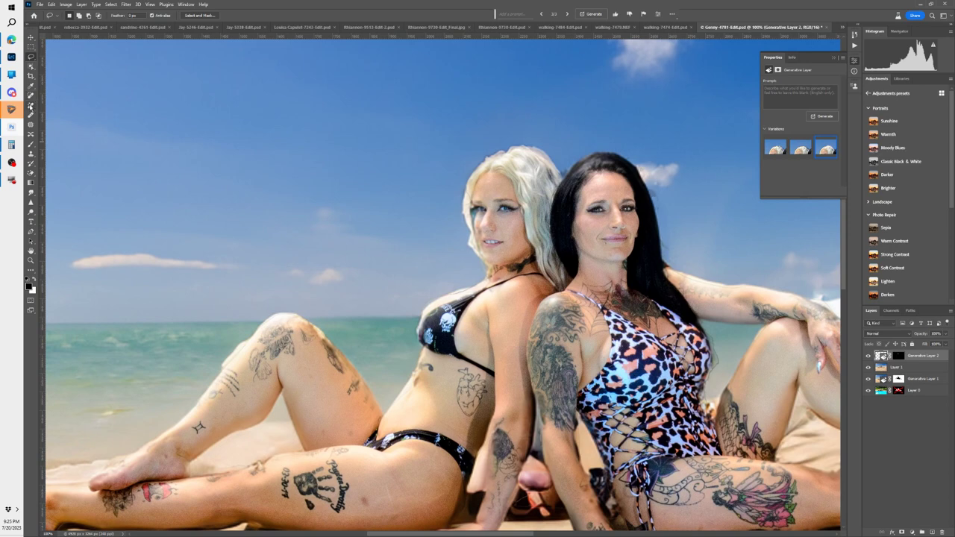
{"action": "left_click", "coordinate": [31, 105]}
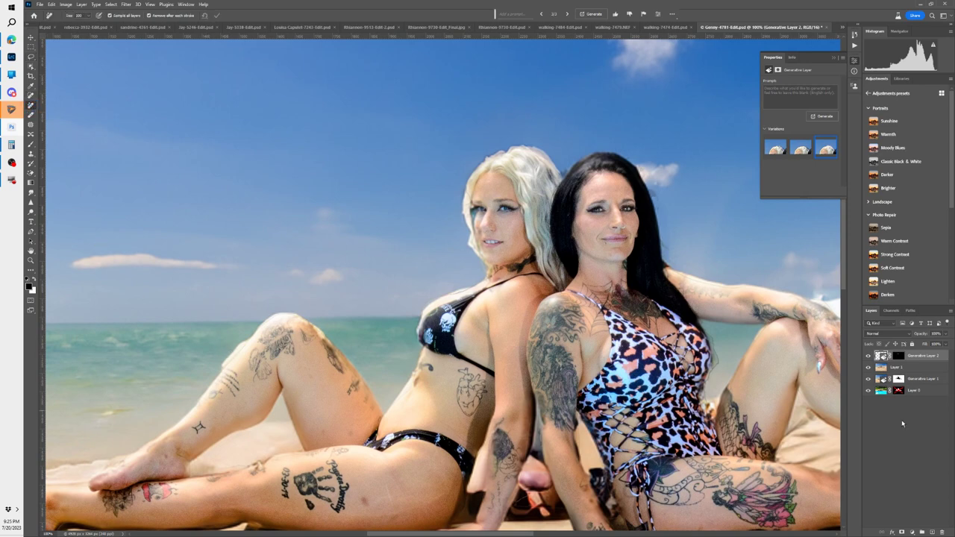
{"action": "left_click", "coordinate": [882, 367]}
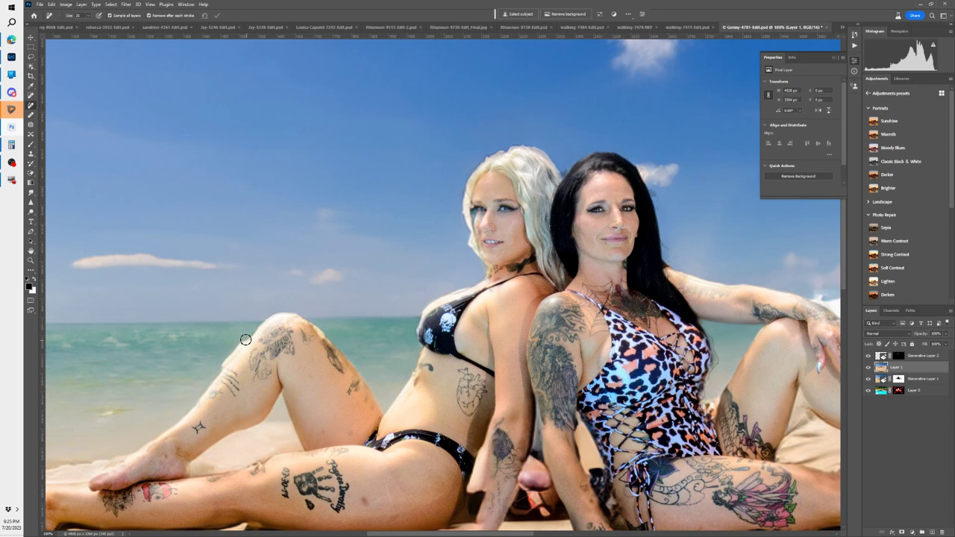
{"action": "left_click_drag", "start_coordinate": [248, 339], "coordinate": [220, 369]}
{"action": "left_click_drag", "start_coordinate": [323, 333], "coordinate": [314, 327]}
{"action": "scroll", "coordinate": [376, 464], "scroll_direction": "down", "scroll_amount": 3}
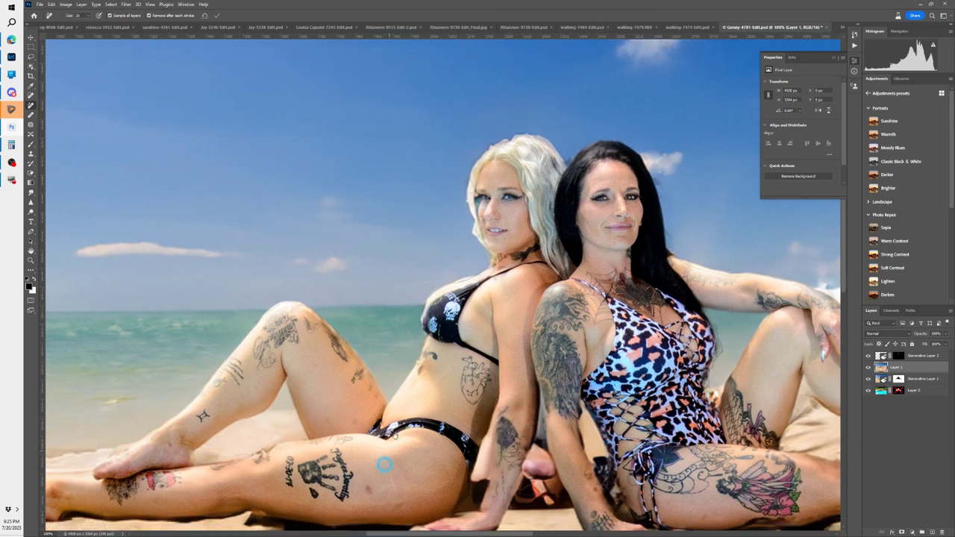
{"action": "mouse_move", "coordinate": [382, 435]}
{"action": "left_mouse_down"}
{"action": "mouse_move", "coordinate": [380, 426]}
{"action": "mouse_move", "coordinate": [390, 437]}
{"action": "left_mouse_up"}
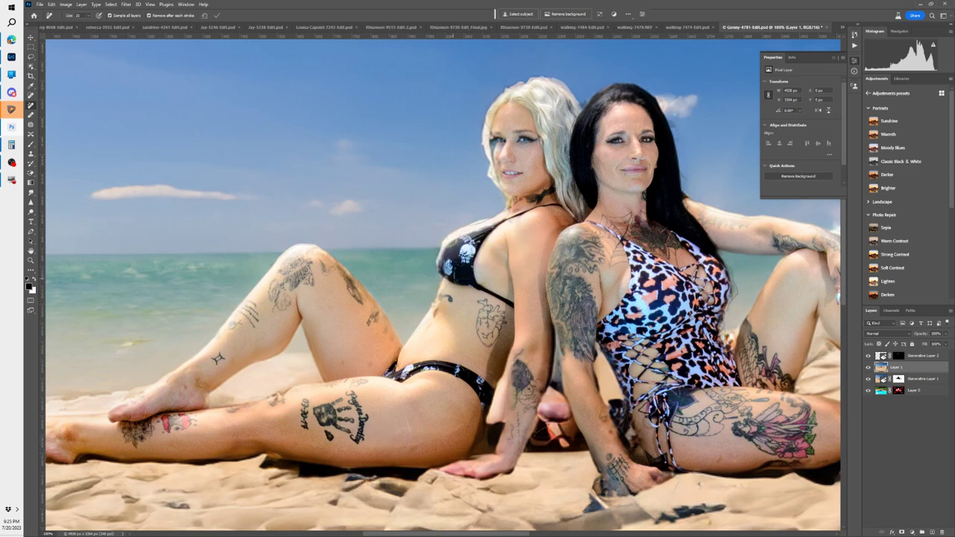
Step: Remove the teal patch between the blonde woman's eye and hair with the Remove tool, redoing the stroke with a smaller brush
{"action": "key", "text": "z"}
{"action": "left_click_drag", "start_coordinate": [496, 178], "coordinate": [416, 281]}
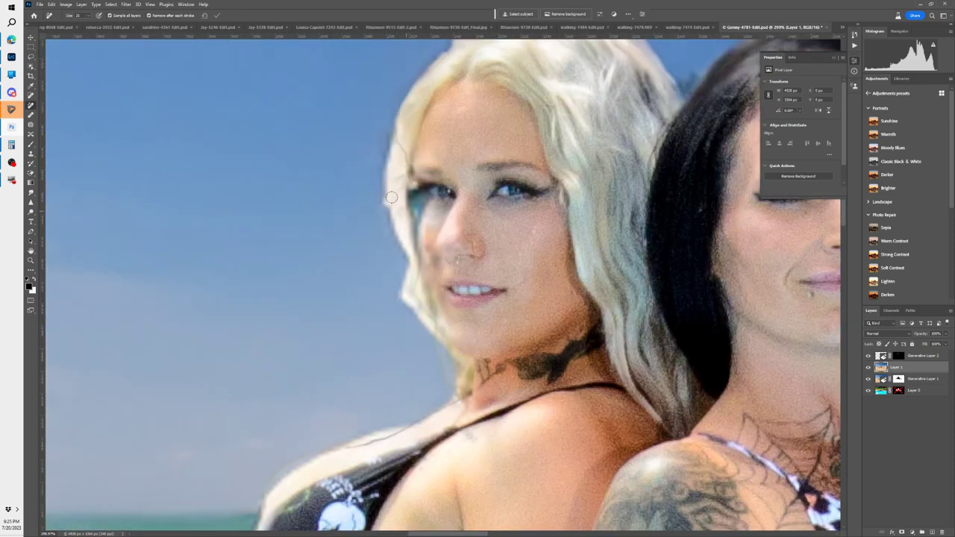
{"action": "mouse_move", "coordinate": [415, 223]}
{"action": "left_mouse_down"}
{"action": "mouse_move", "coordinate": [428, 190]}
{"action": "mouse_move", "coordinate": [412, 197]}
{"action": "mouse_move", "coordinate": [416, 223]}
{"action": "mouse_move", "coordinate": [423, 191]}
{"action": "mouse_move", "coordinate": [415, 193]}
{"action": "mouse_move", "coordinate": [417, 237]}
{"action": "left_mouse_up"}
{"action": "key", "text": "ctrl+z"}
{"action": "mouse_move", "coordinate": [433, 193]}
{"action": "left_mouse_down"}
{"action": "mouse_move", "coordinate": [412, 188]}
{"action": "mouse_move", "coordinate": [416, 216]}
{"action": "mouse_move", "coordinate": [427, 190]}
{"action": "mouse_move", "coordinate": [414, 224]}
{"action": "left_mouse_up"}
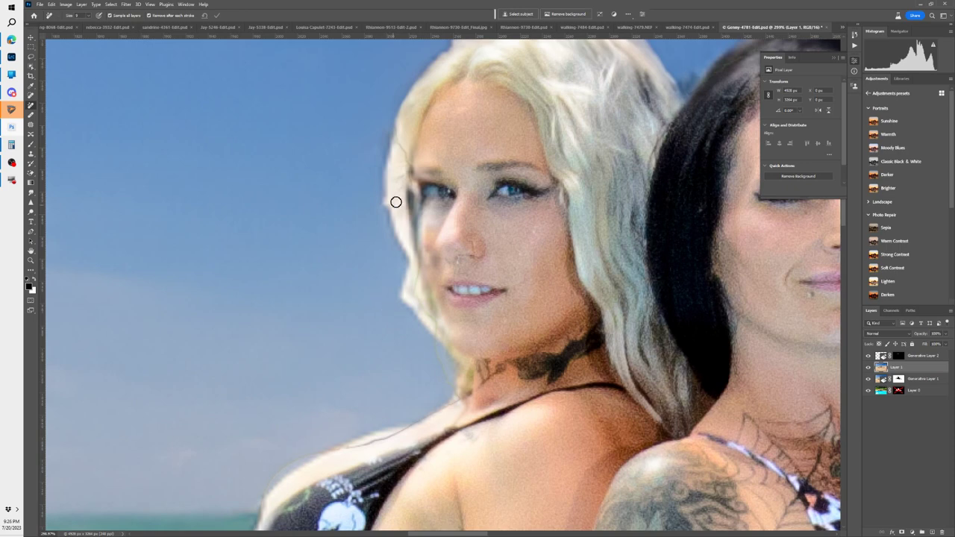
Step: Remove the stray hair strands along the edge of the blonde woman's face with the Remove tool
{"action": "left_click_drag", "start_coordinate": [412, 191], "coordinate": [415, 241]}
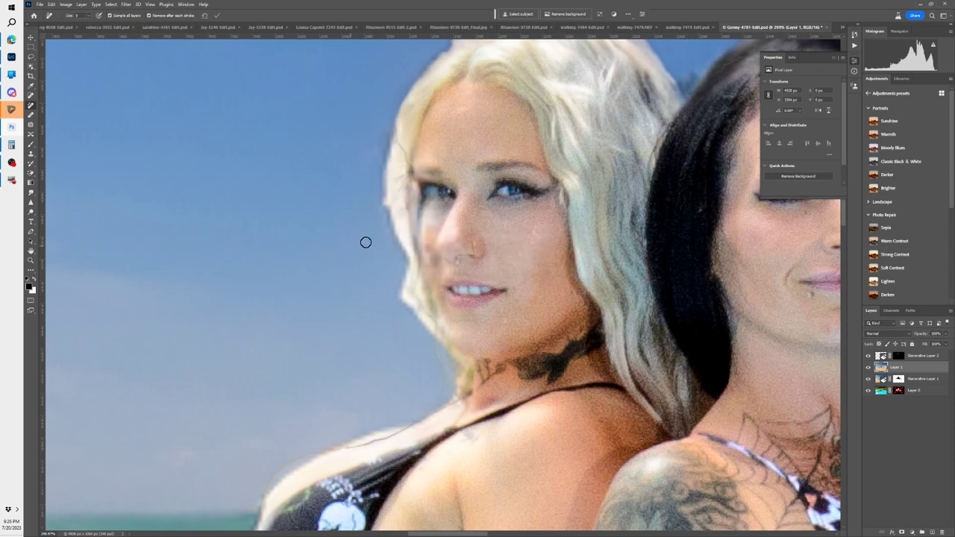
{"action": "left_click_drag", "start_coordinate": [424, 199], "coordinate": [417, 229]}
{"action": "key", "text": "ctrl+0"}
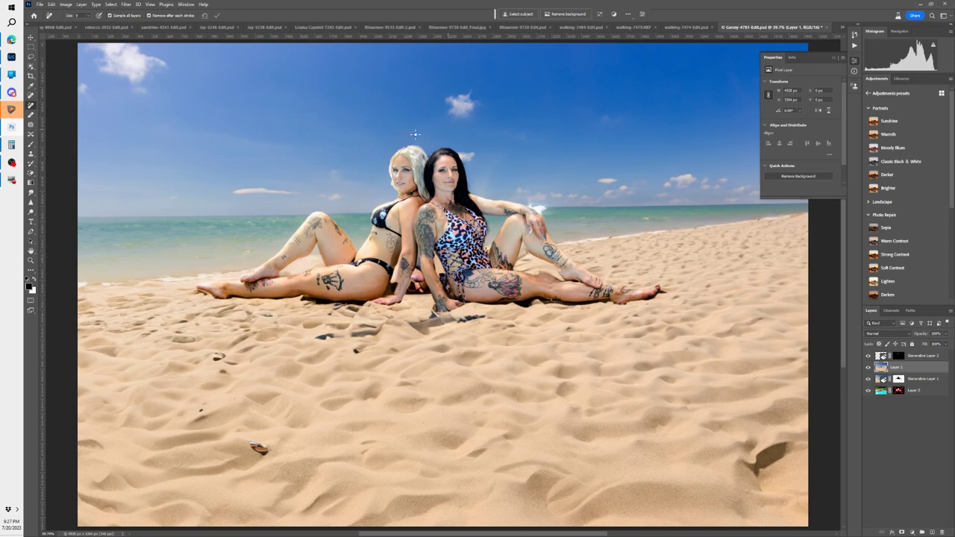
Step: Close the beach photo and the three open walking documents without saving their changes
{"action": "key", "text": "ctrl+w"}
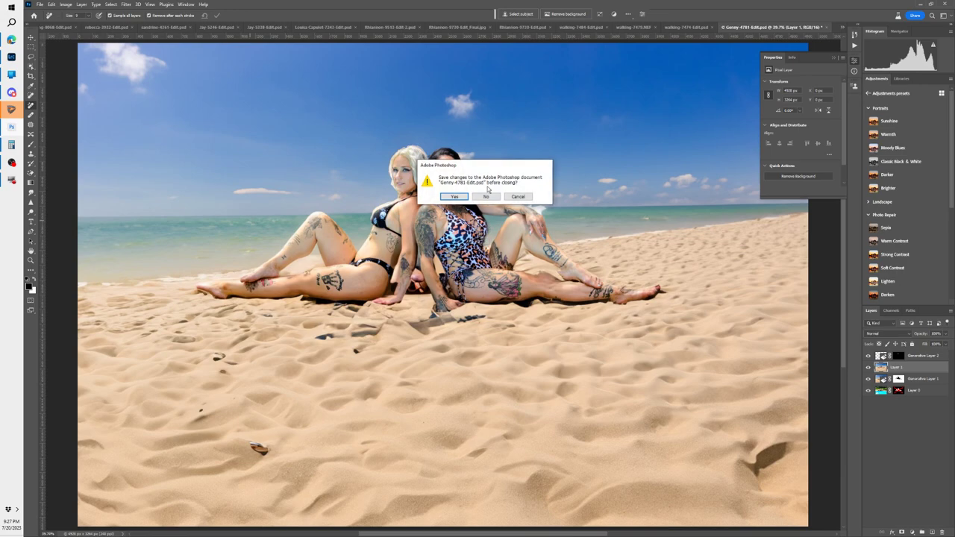
{"action": "left_click", "coordinate": [486, 196]}
{"action": "key", "text": "ctrl+w"}
{"action": "left_click", "coordinate": [486, 196]}
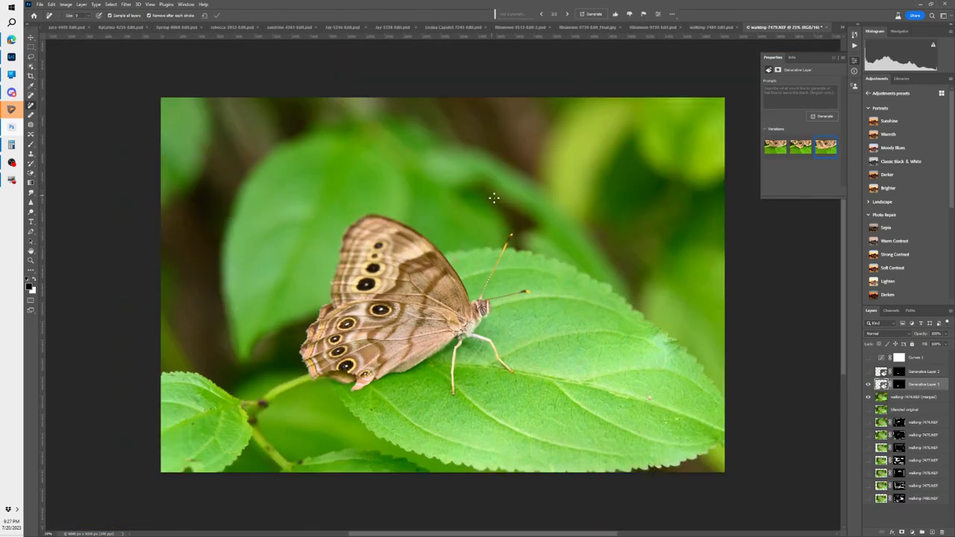
{"action": "key", "text": "ctrl+w"}
{"action": "left_click", "coordinate": [486, 197]}
{"action": "key", "text": "ctrl+w"}
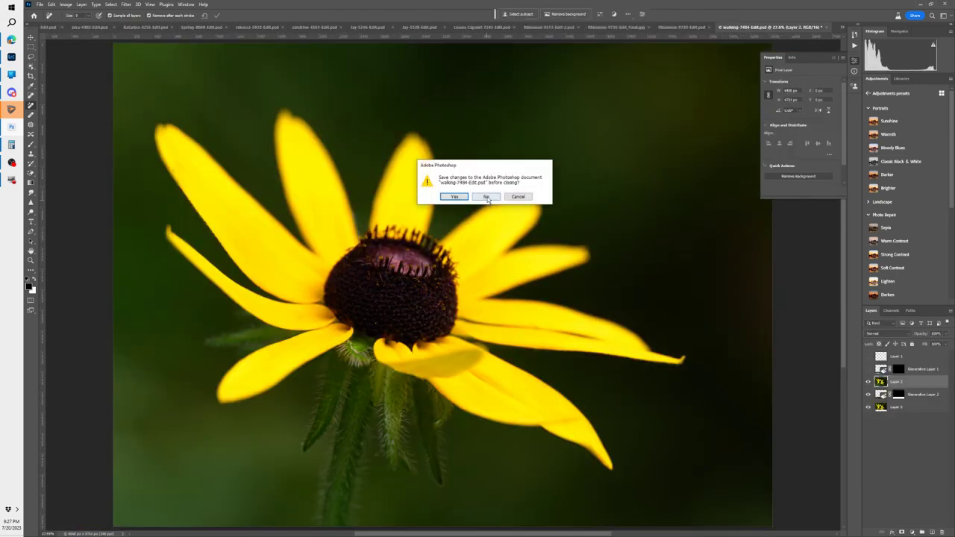
{"action": "left_click", "coordinate": [486, 196]}
Step: Close the following portrait documents without saving until the photo of the woman at the fence post is active
{"action": "key", "text": "ctrl+w"}
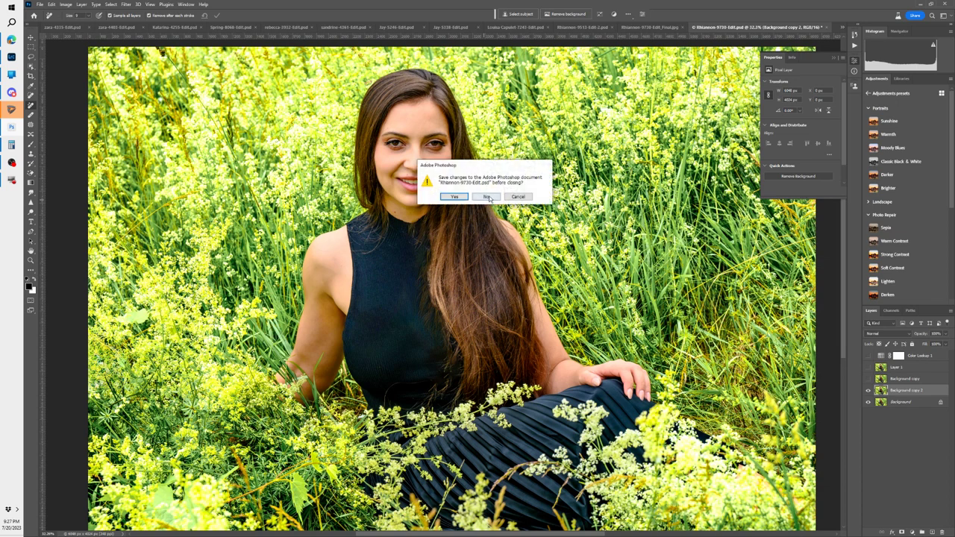
{"action": "left_click", "coordinate": [486, 197]}
{"action": "key", "text": "ctrl+w"}
{"action": "key", "text": "ctrl+w"}
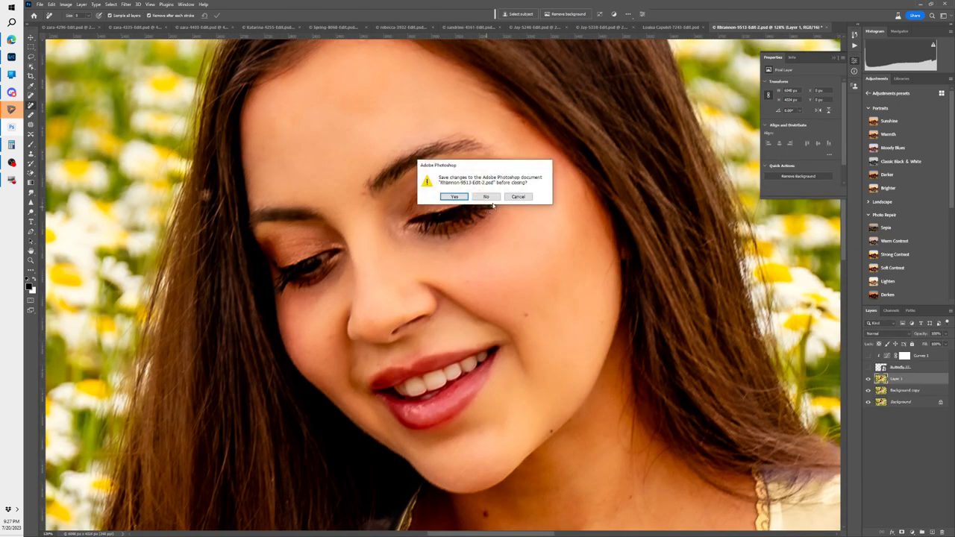
{"action": "left_click", "coordinate": [486, 196]}
{"action": "key", "text": "ctrl+w"}
{"action": "left_click", "coordinate": [486, 197]}
{"action": "key", "text": "ctrl+w"}
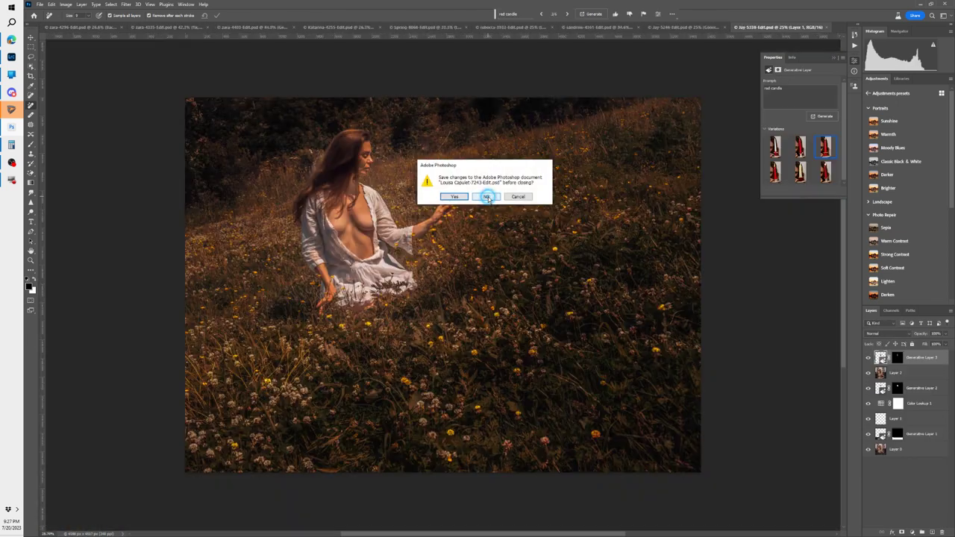
{"action": "left_click", "coordinate": [486, 196]}
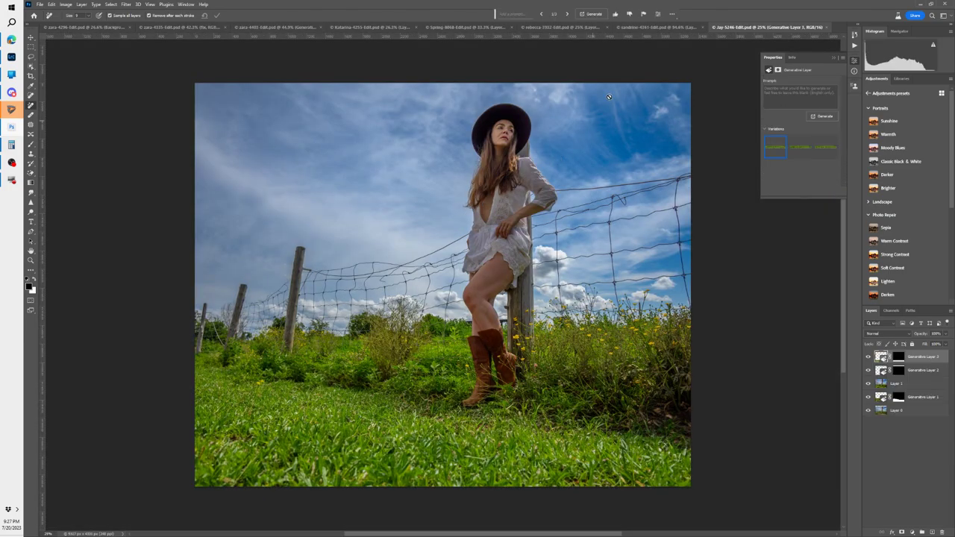
Step: In the fence post photo, hide every layer above Layer 0
{"action": "left_click", "coordinate": [671, 28]}
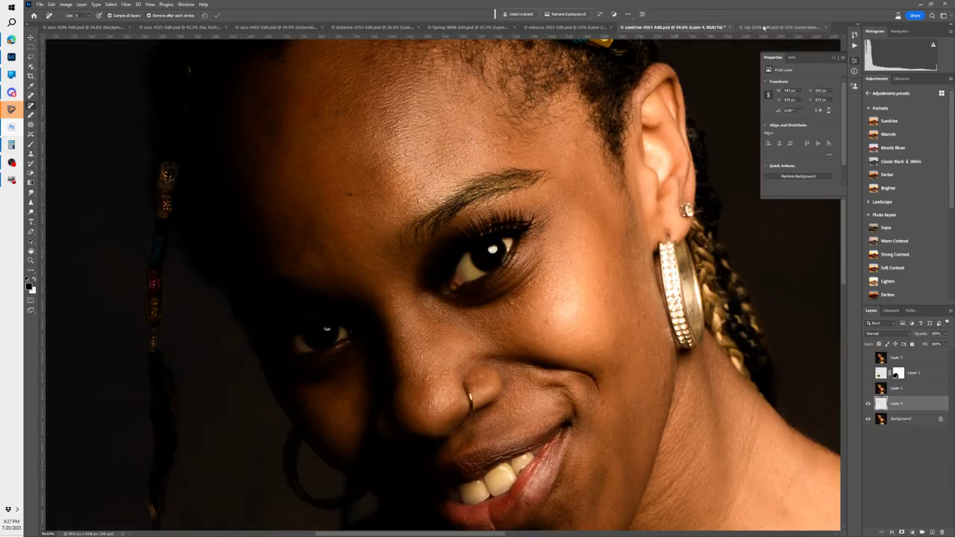
{"action": "left_click", "coordinate": [762, 28]}
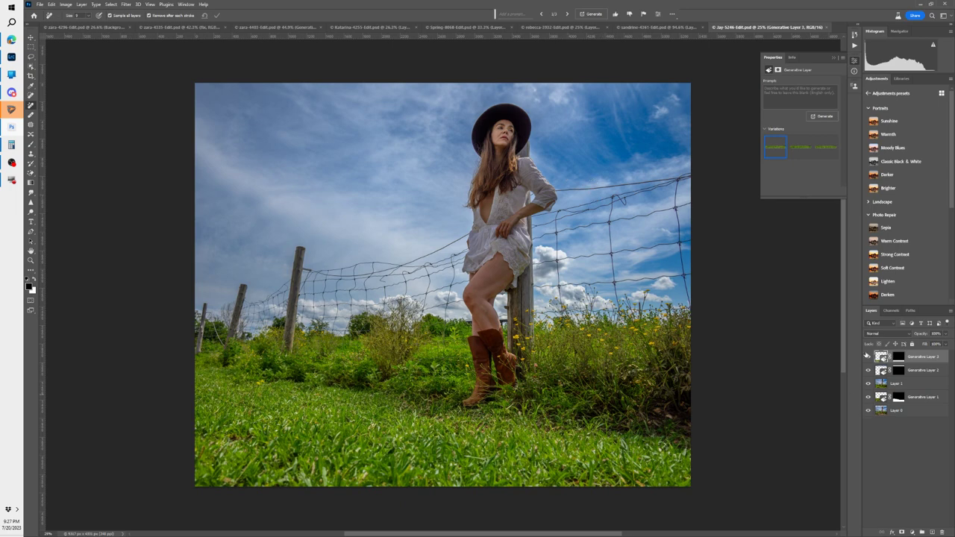
{"action": "left_click_drag", "start_coordinate": [866, 355], "coordinate": [867, 398]}
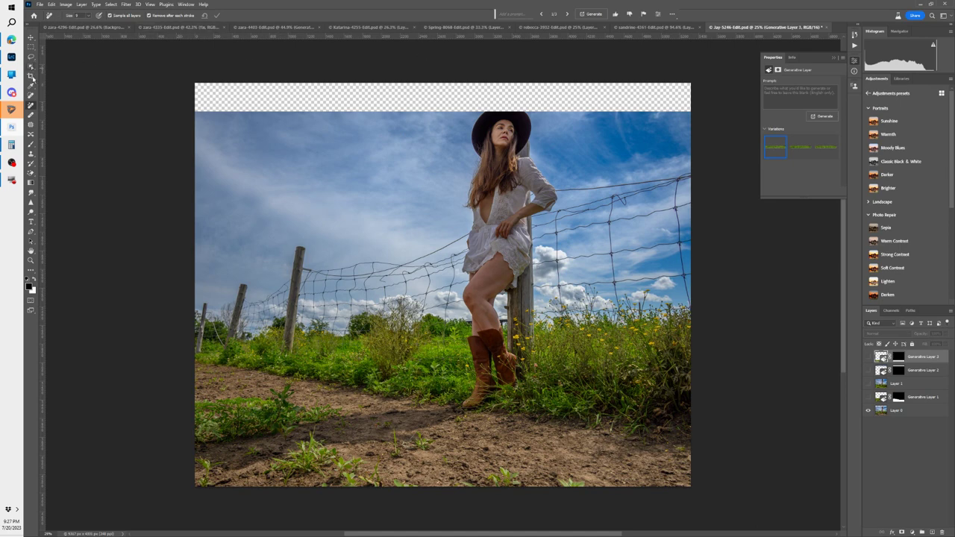
Step: Crop the empty transparent strip off the top of the fence post photo
{"action": "left_click", "coordinate": [31, 76]}
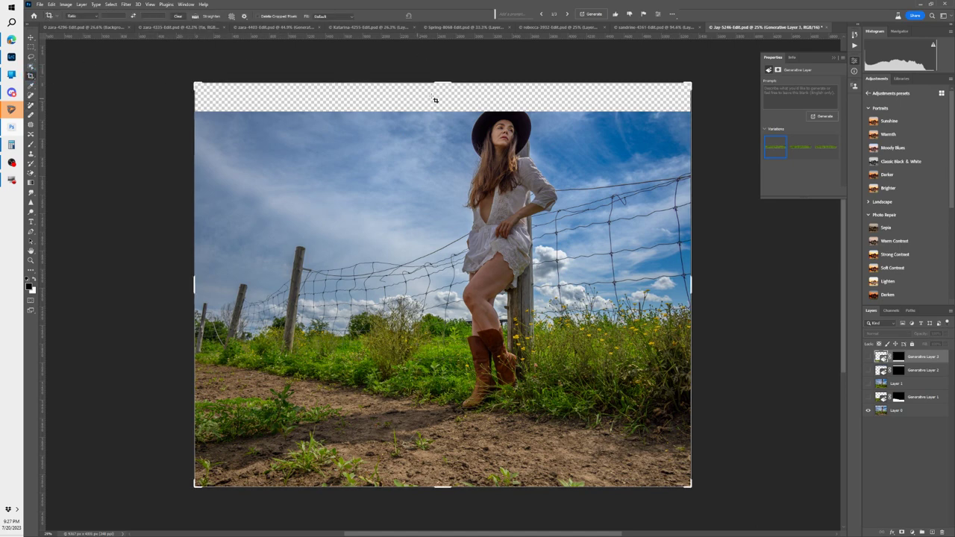
{"action": "left_click_drag", "start_coordinate": [446, 83], "coordinate": [432, 100]}
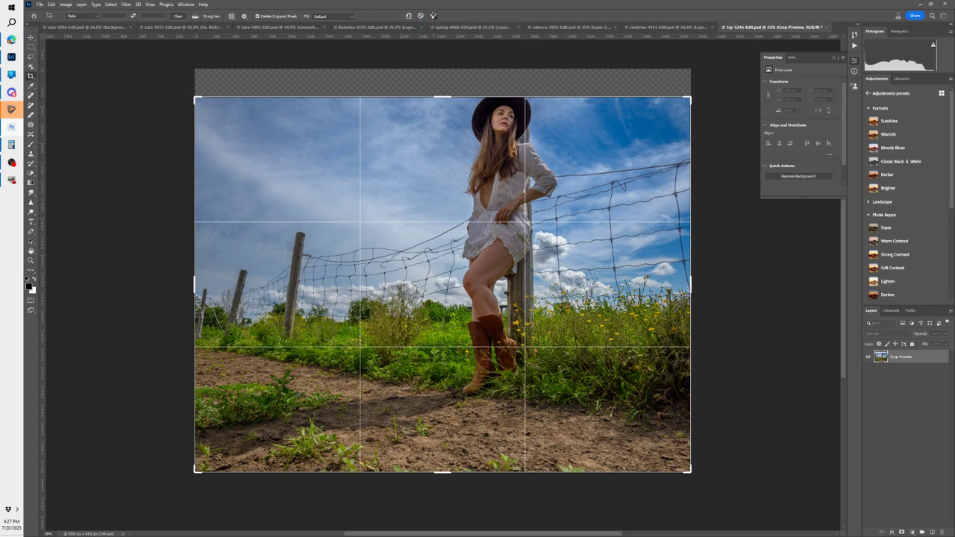
{"action": "left_click", "coordinate": [433, 15]}
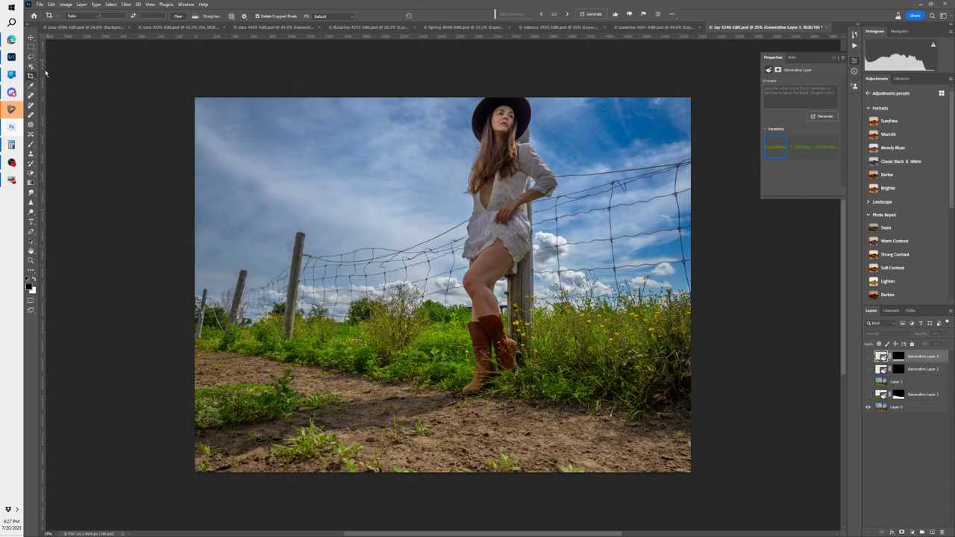
Step: Extend the canvas above the woman's hat on Layer 0 with the Crop tool, using Content-Aware Fill
{"action": "left_click", "coordinate": [31, 77]}
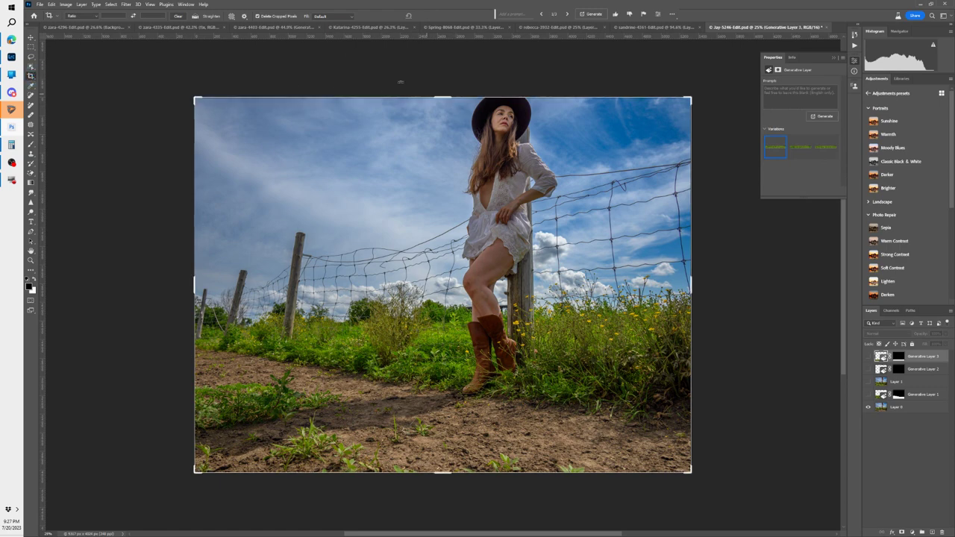
{"action": "left_click", "coordinate": [328, 16]}
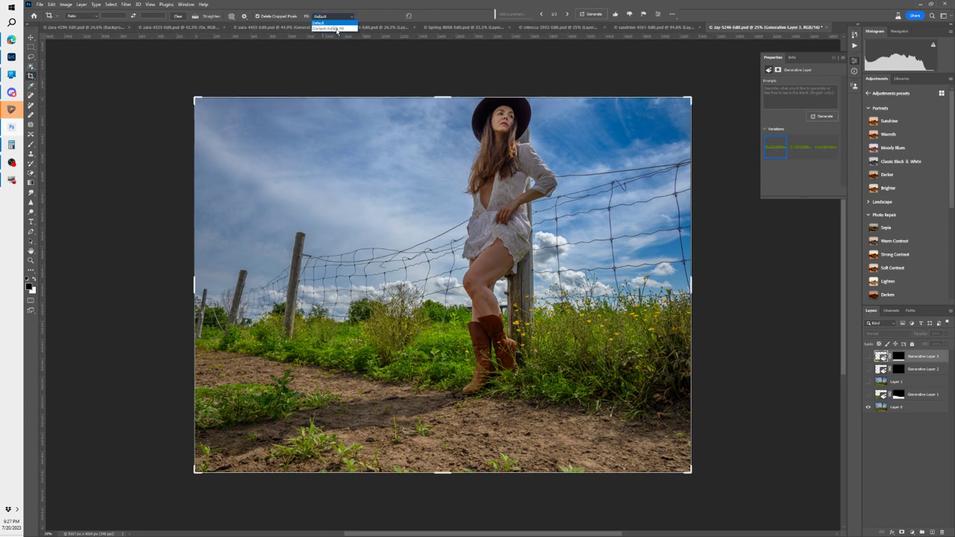
{"action": "left_click", "coordinate": [897, 409]}
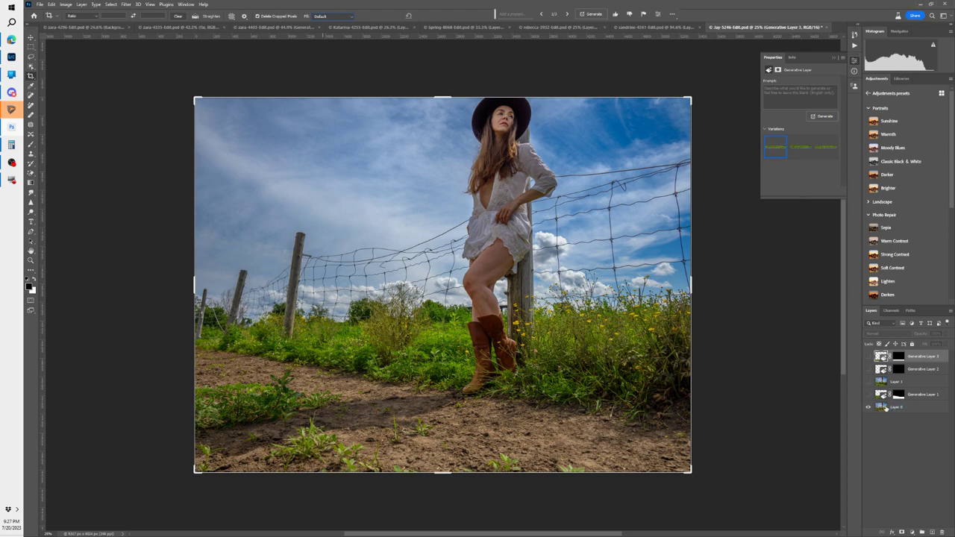
{"action": "left_click", "coordinate": [330, 16]}
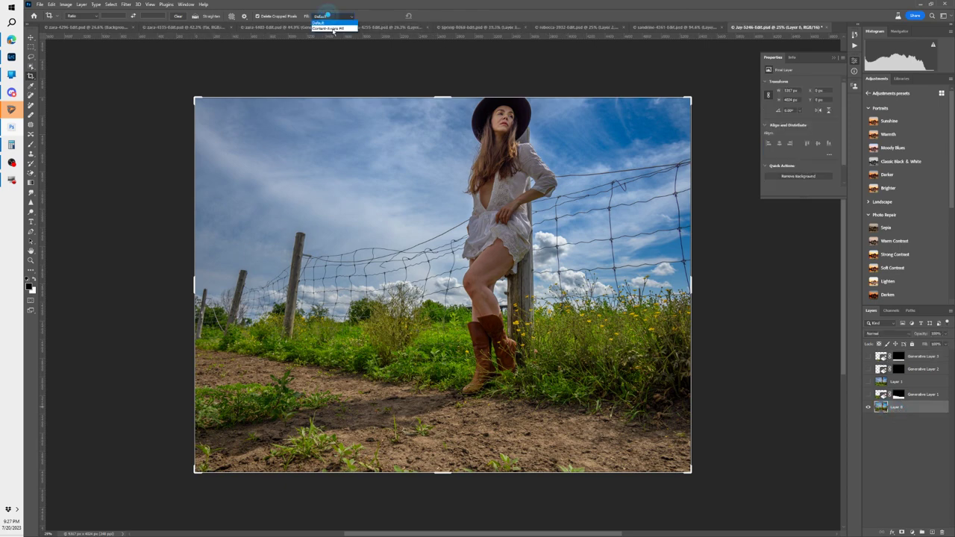
{"action": "left_click", "coordinate": [328, 33]}
{"action": "left_click_drag", "start_coordinate": [443, 97], "coordinate": [440, 77]}
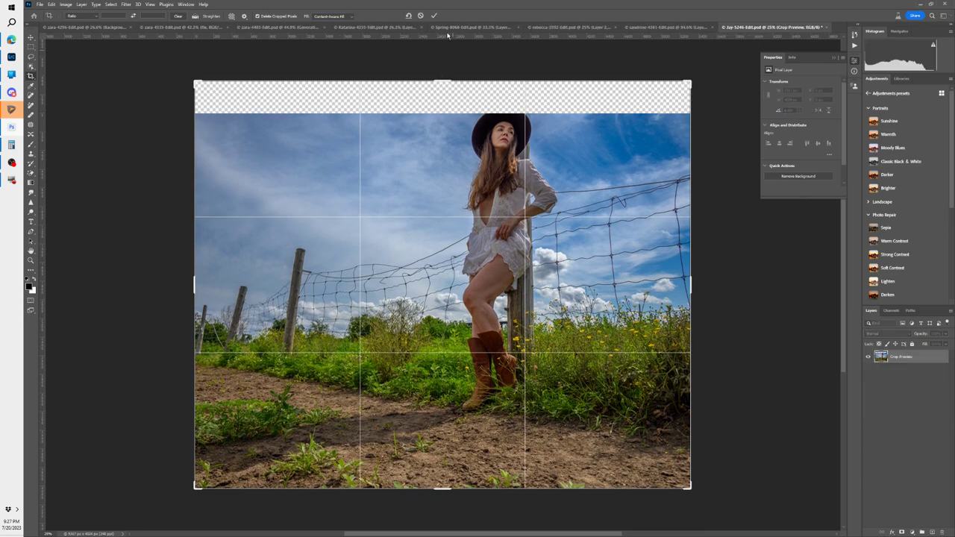
{"action": "key", "text": "Return"}
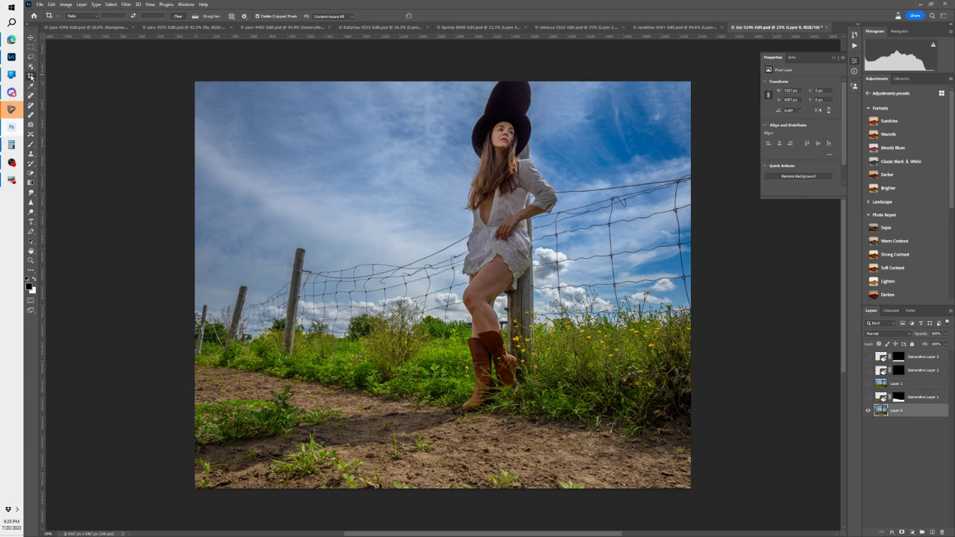
Step: Select the added strip above the hat and run Generative Fill without a prompt, keeping the second variation
{"action": "left_click", "coordinate": [30, 46]}
{"action": "left_click_drag", "start_coordinate": [196, 75], "coordinate": [717, 112]}
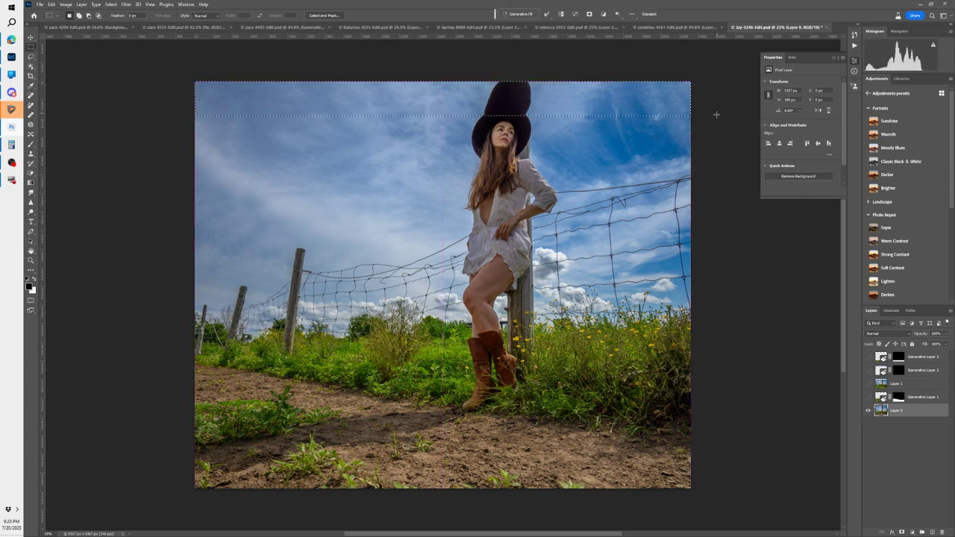
{"action": "left_click", "coordinate": [516, 13]}
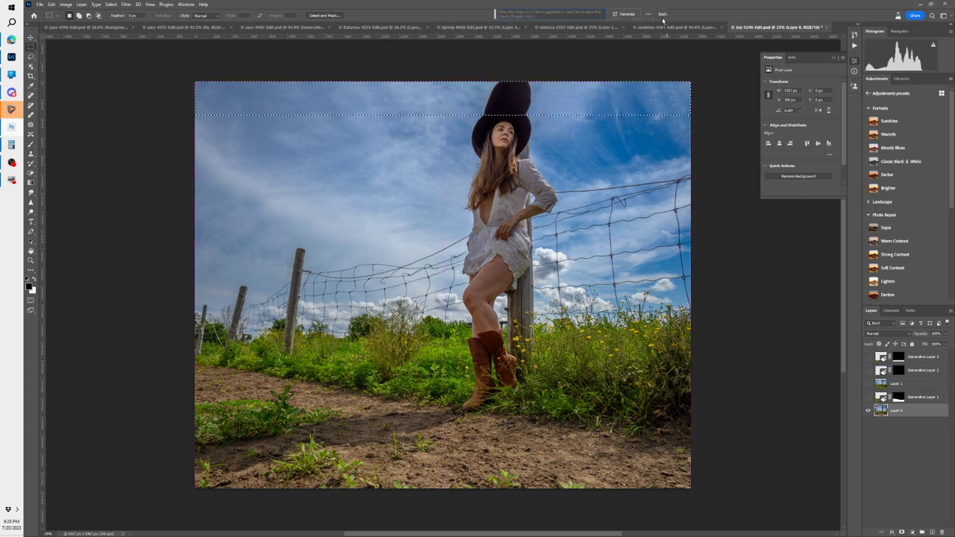
{"action": "left_click", "coordinate": [625, 13]}
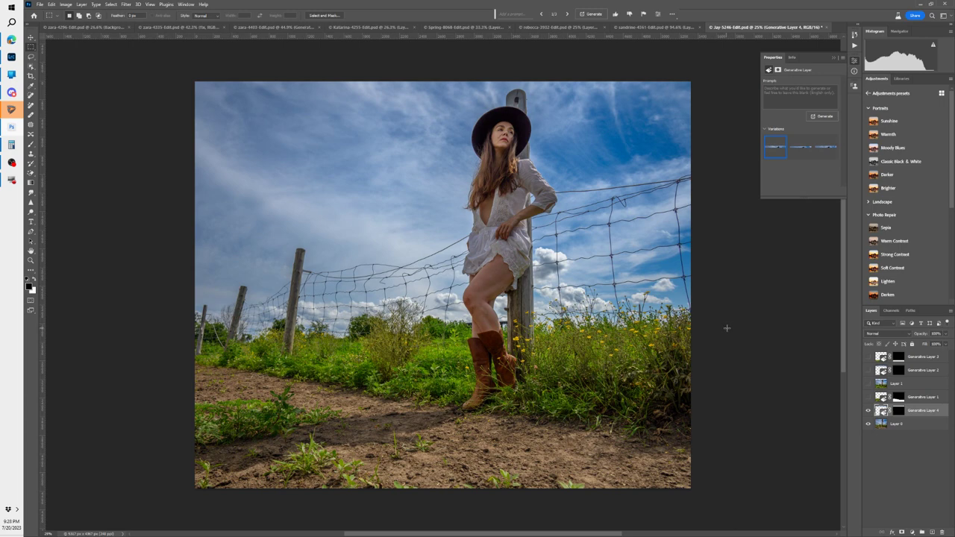
{"action": "left_click", "coordinate": [792, 151]}
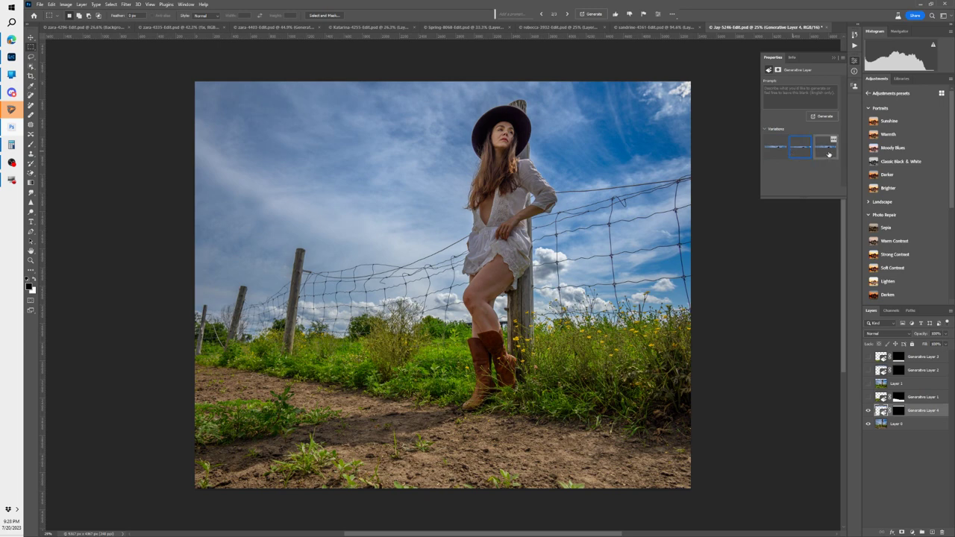
{"action": "left_click", "coordinate": [826, 153]}
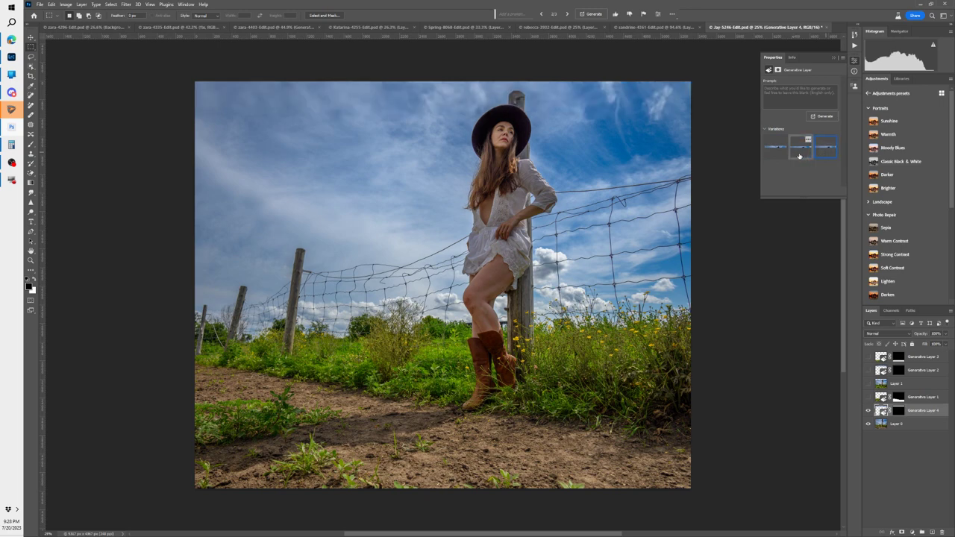
{"action": "left_click", "coordinate": [799, 151]}
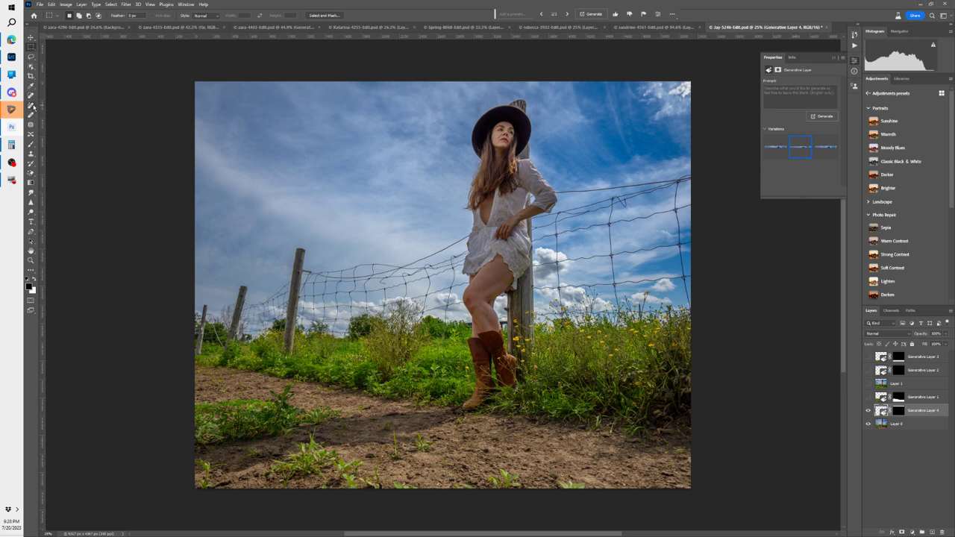
Step: Stamp the visible layers into a new merged layer above the new generative layer
{"action": "left_click", "coordinate": [31, 106]}
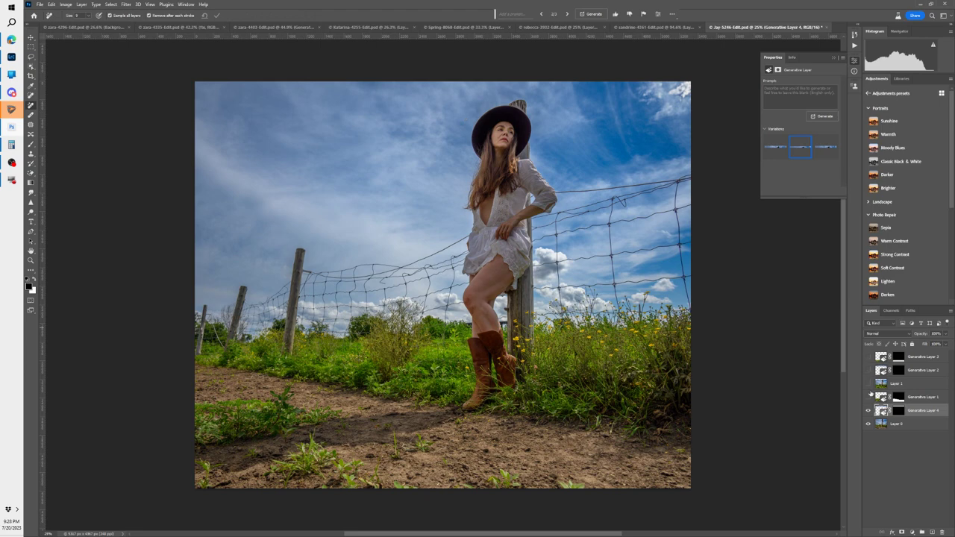
{"action": "left_click", "coordinate": [883, 411]}
{"action": "key", "text": "ctrl+shift+alt+e"}
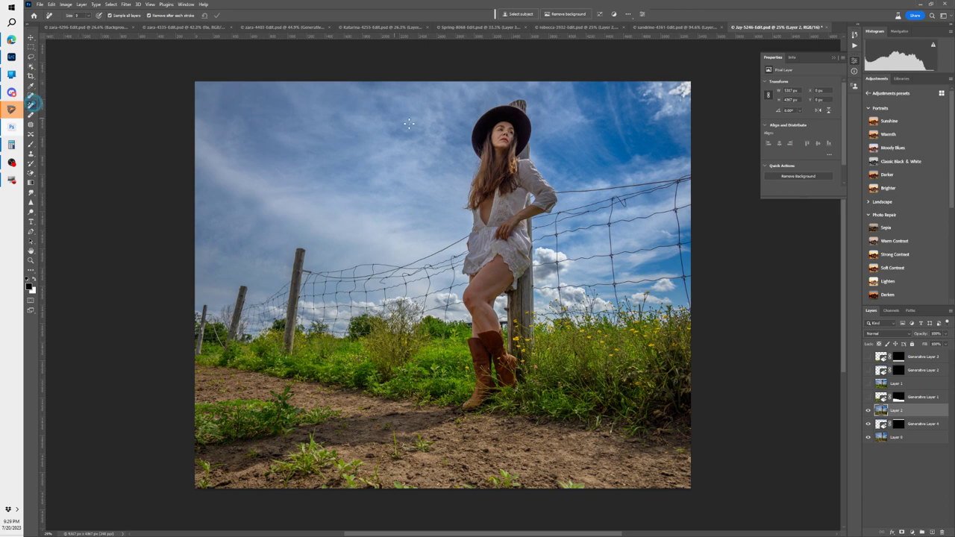
Step: Enlarge the Remove tool brush and remove the post tip sticking out above the hat
{"action": "key", "text": "bracketright"}
{"action": "key", "text": "bracketright"}
{"action": "key", "text": "bracketright"}
{"action": "key", "text": "bracketright"}
{"action": "key", "text": "bracketright"}
{"action": "key", "text": "bracketright"}
{"action": "key", "text": "bracketright"}
{"action": "key", "text": "bracketright"}
{"action": "key", "text": "bracketright"}
{"action": "key", "text": "bracketright"}
{"action": "key", "text": "bracketright"}
{"action": "key", "text": "bracketright"}
{"action": "key", "text": "bracketright"}
{"action": "key", "text": "bracketright"}
{"action": "key", "text": "bracketright"}
{"action": "key", "text": "bracketright"}
{"action": "key", "text": "bracketright"}
{"action": "key", "text": "bracketright"}
{"action": "key", "text": "bracketright"}
{"action": "mouse_move", "coordinate": [524, 109]}
{"action": "left_mouse_down"}
{"action": "mouse_move", "coordinate": [515, 104]}
{"action": "mouse_move", "coordinate": [526, 106]}
{"action": "left_mouse_up"}
Step: Lasso the dirt foreground below the woman's boots and fill it with Generative Fill using the prompt "grass", choosing the third variation
{"action": "left_click", "coordinate": [31, 56]}
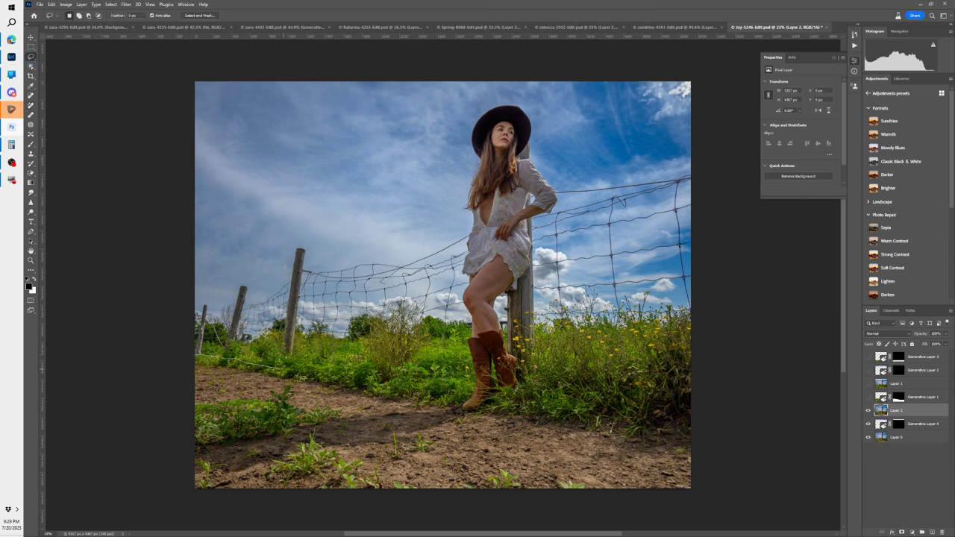
{"action": "mouse_move", "coordinate": [287, 373]}
{"action": "left_mouse_down"}
{"action": "mouse_move", "coordinate": [496, 410]}
{"action": "mouse_move", "coordinate": [588, 407]}
{"action": "mouse_move", "coordinate": [689, 421]}
{"action": "mouse_move", "coordinate": [677, 498]}
{"action": "mouse_move", "coordinate": [309, 502]}
{"action": "mouse_move", "coordinate": [121, 393]}
{"action": "mouse_move", "coordinate": [121, 339]}
{"action": "left_mouse_up"}
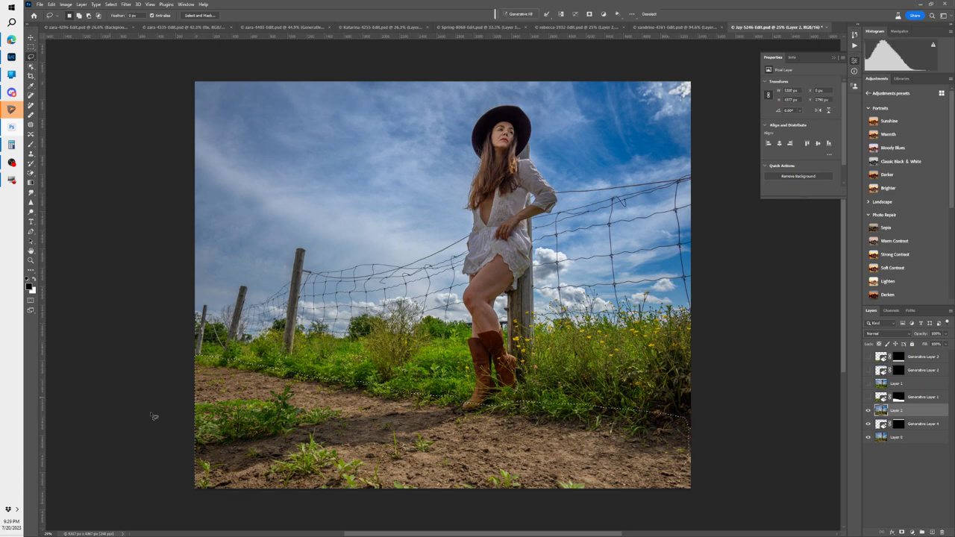
{"action": "left_click_drag", "start_coordinate": [646, 484], "coordinate": [714, 452]}
{"action": "left_click", "coordinate": [516, 13]}
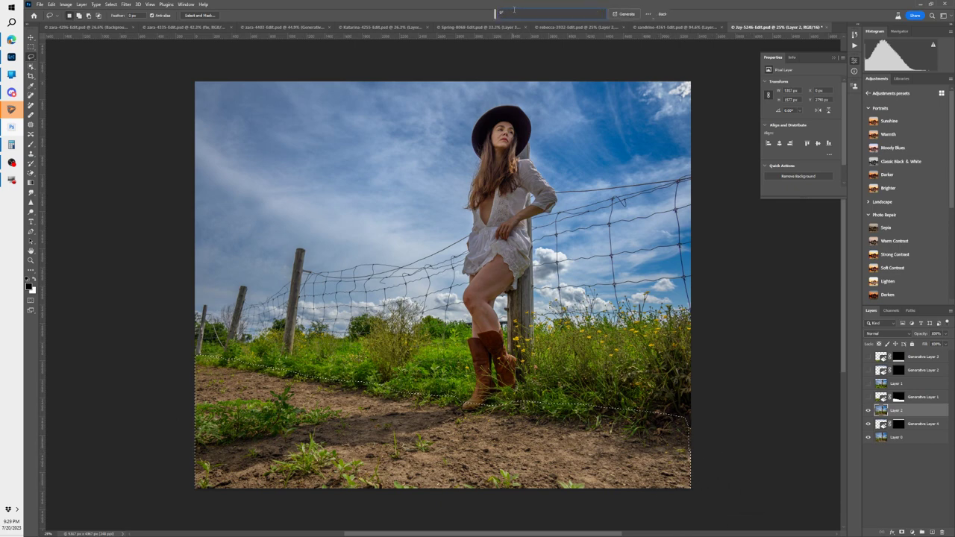
{"action": "type", "text": "grass"}
{"action": "left_click", "coordinate": [625, 14]}
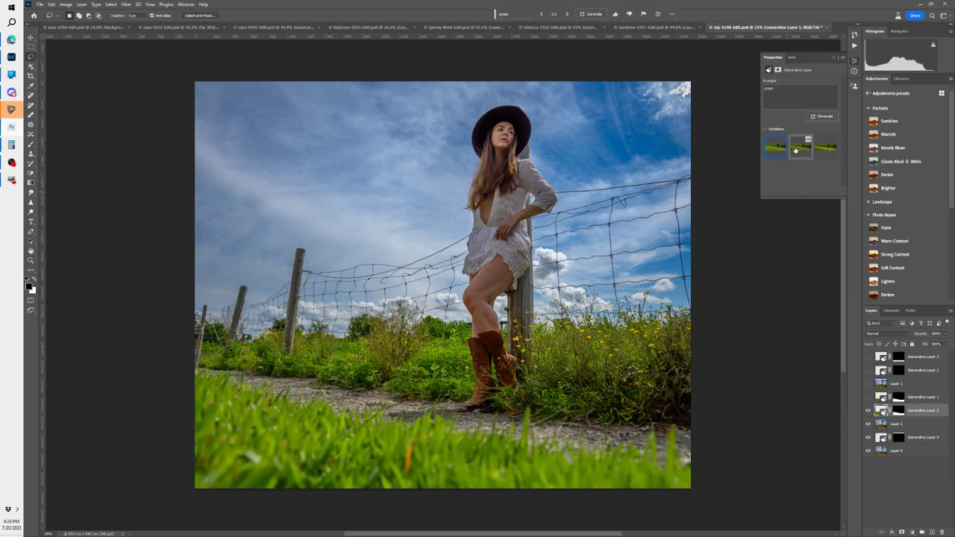
{"action": "left_click", "coordinate": [799, 150]}
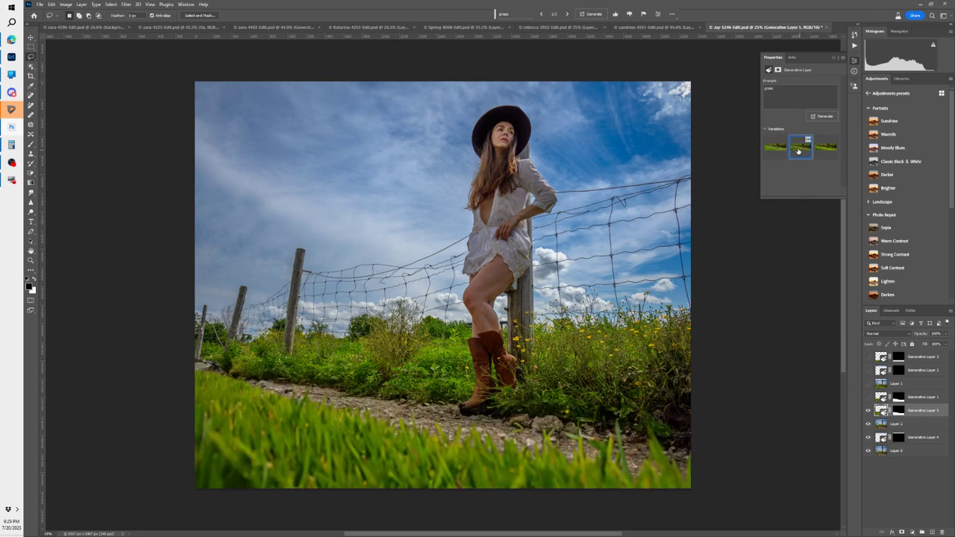
{"action": "left_click", "coordinate": [824, 148]}
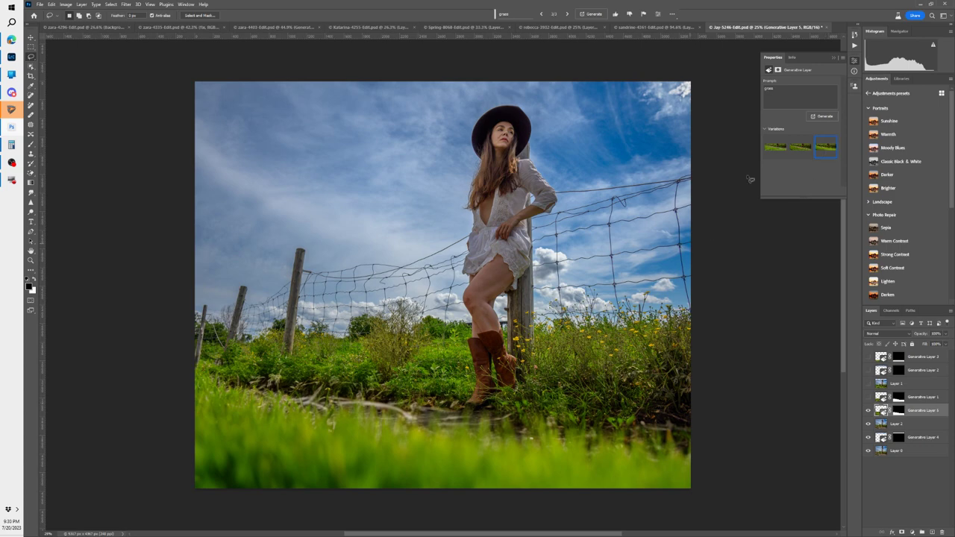
Step: Generate three more "grass" variations for the foreground fill, preview the new ones and keep the third
{"action": "left_click", "coordinate": [821, 116]}
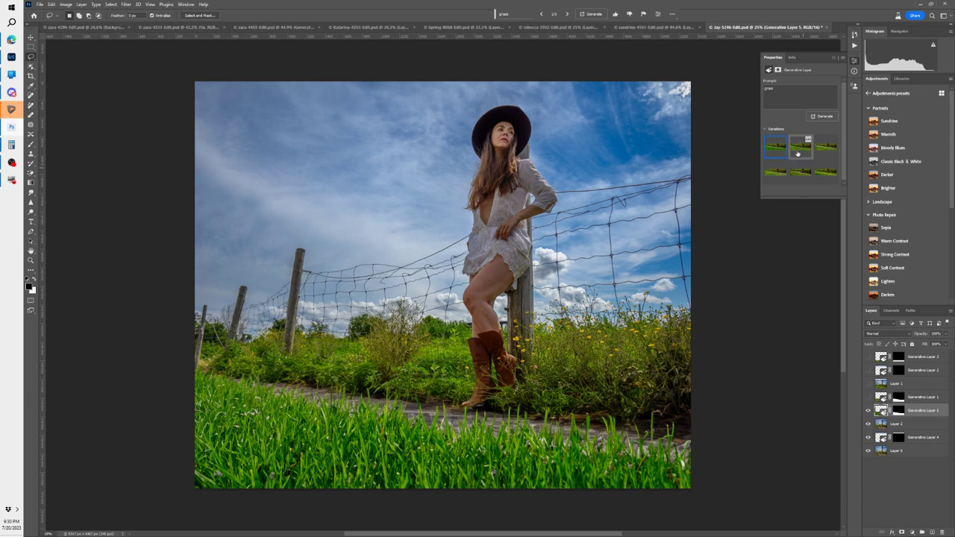
{"action": "left_click", "coordinate": [797, 153]}
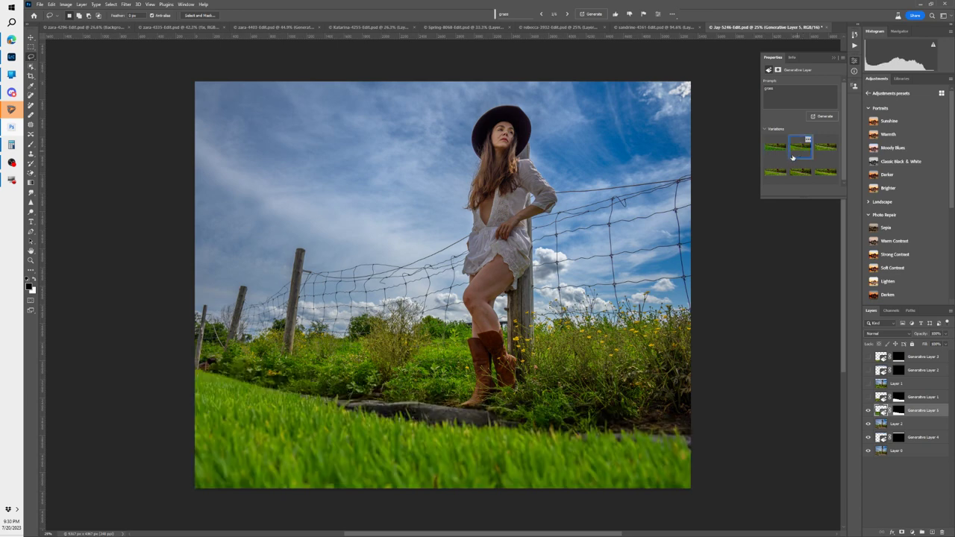
{"action": "left_click", "coordinate": [825, 149]}
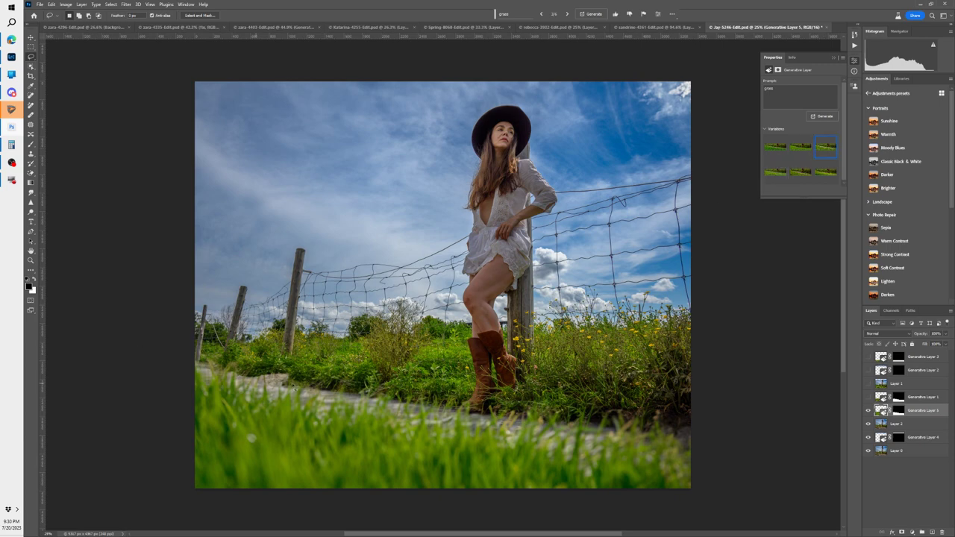
Step: Show Layer 1 and Generative Layer 3 again above the new grass fill, leaving Generative Layer 2 hidden
{"action": "left_click", "coordinate": [868, 383]}
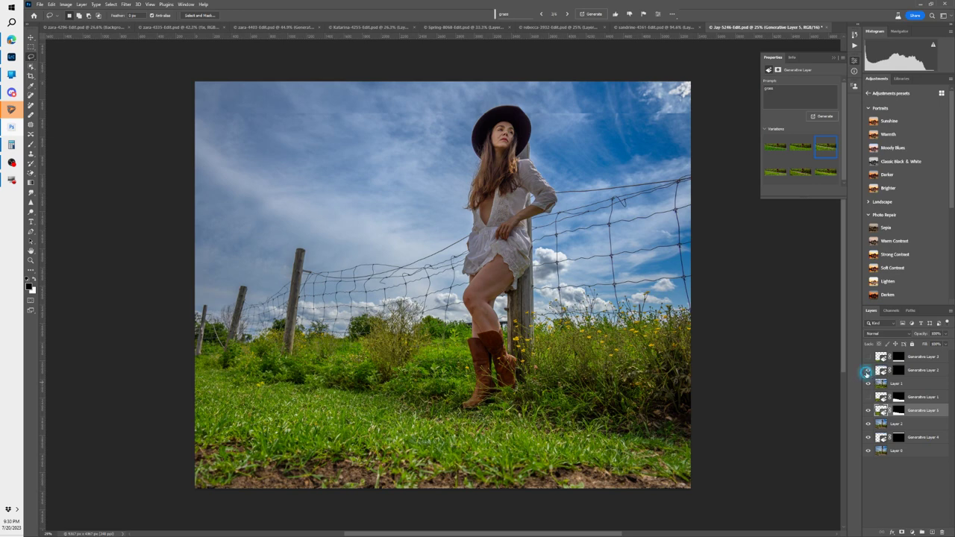
{"action": "left_click", "coordinate": [868, 370]}
{"action": "left_click", "coordinate": [868, 356]}
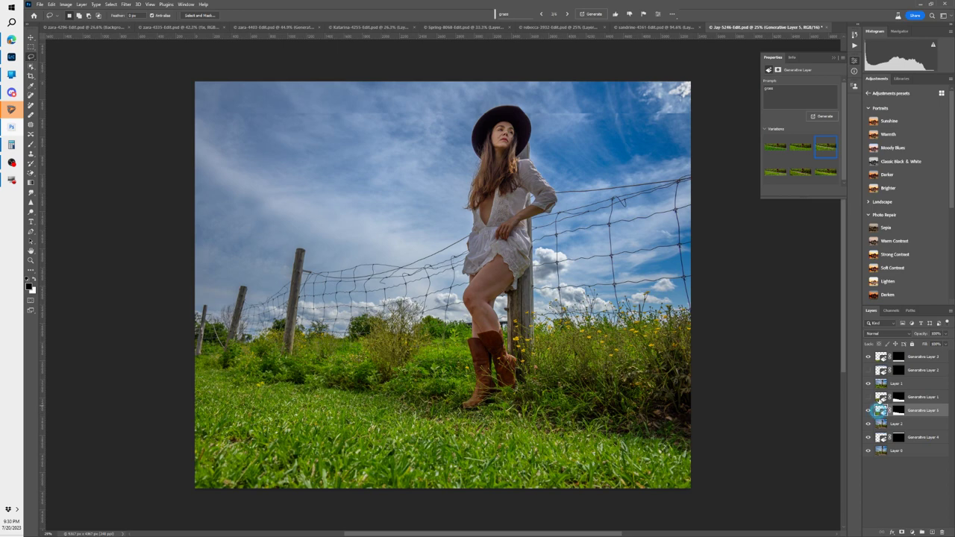
Step: Compare the earlier grass result on Layer 1 with the new generative grass fill by hiding and reshowing Layer 1
{"action": "left_click", "coordinate": [883, 383]}
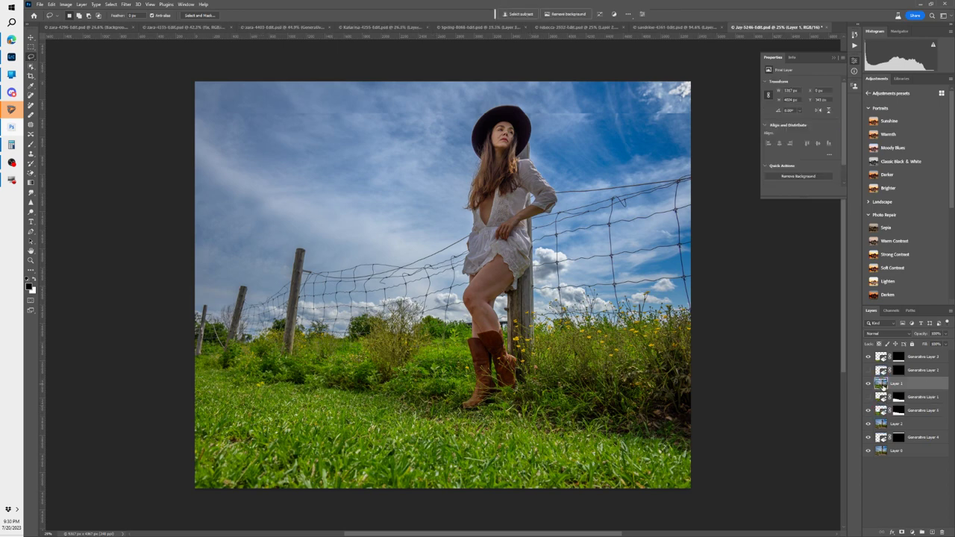
{"action": "left_click", "coordinate": [883, 410]}
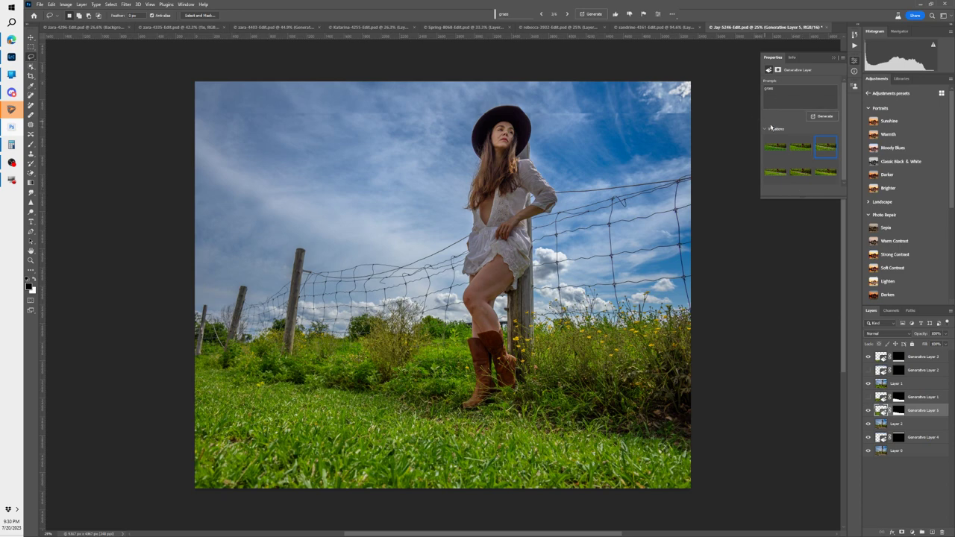
{"action": "left_click", "coordinate": [768, 146]}
{"action": "left_click", "coordinate": [799, 147]}
{"action": "left_click", "coordinate": [883, 383]}
{"action": "left_click", "coordinate": [868, 383]}
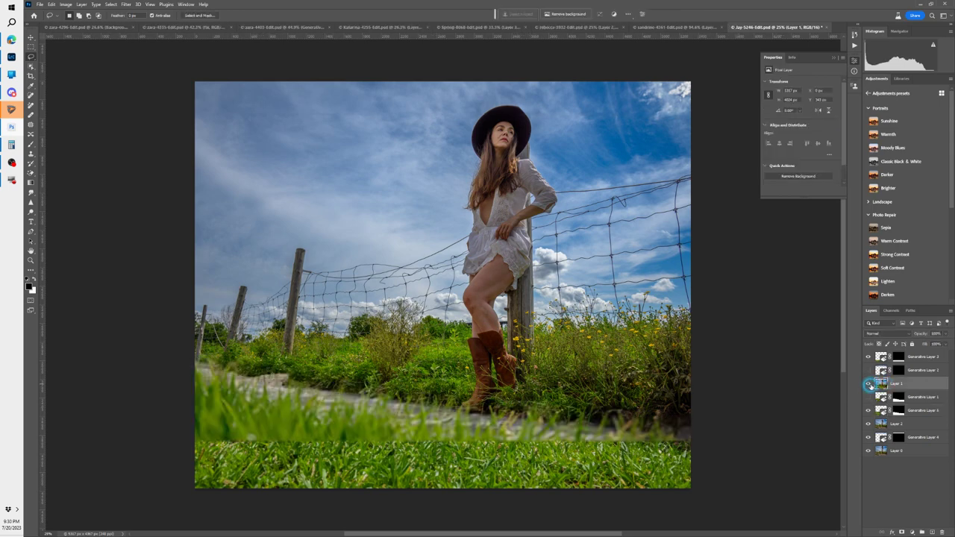
{"action": "left_click", "coordinate": [868, 383]}
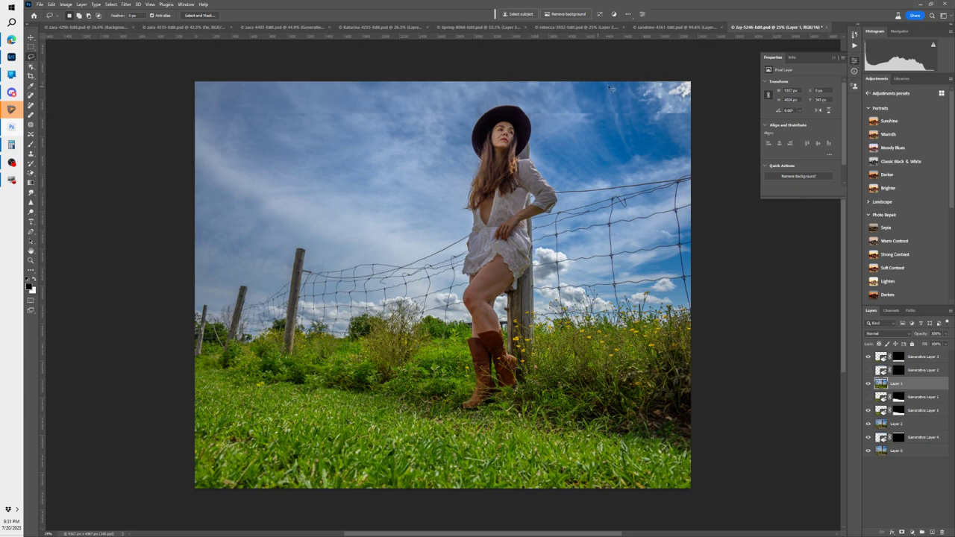
Step: Close the fence photo without saving its changes
{"action": "key", "text": "ctrl"}
{"action": "key", "text": "ctrl+w"}
{"action": "left_click", "coordinate": [485, 196]}
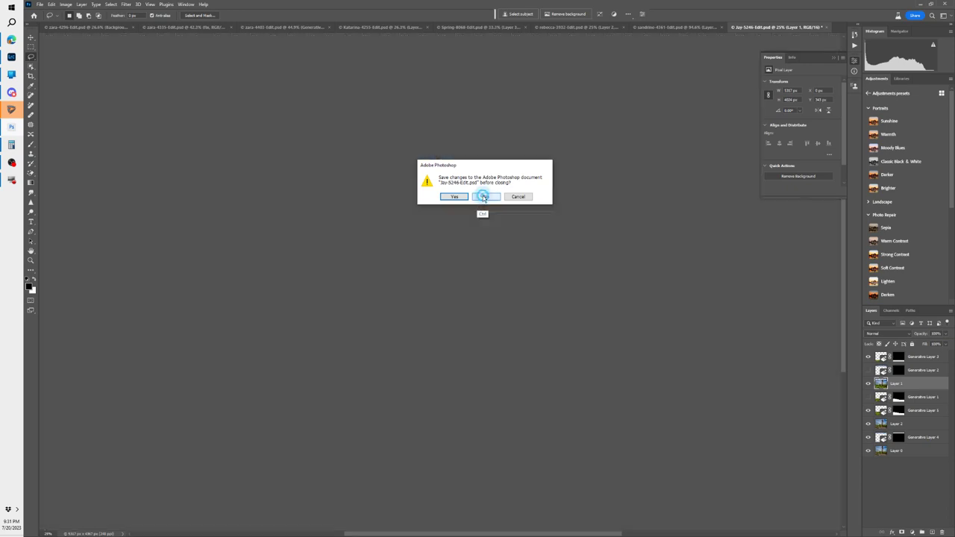
Step: Close all remaining open photos one after another without saving their changes
{"action": "key", "text": "ctrl+w"}
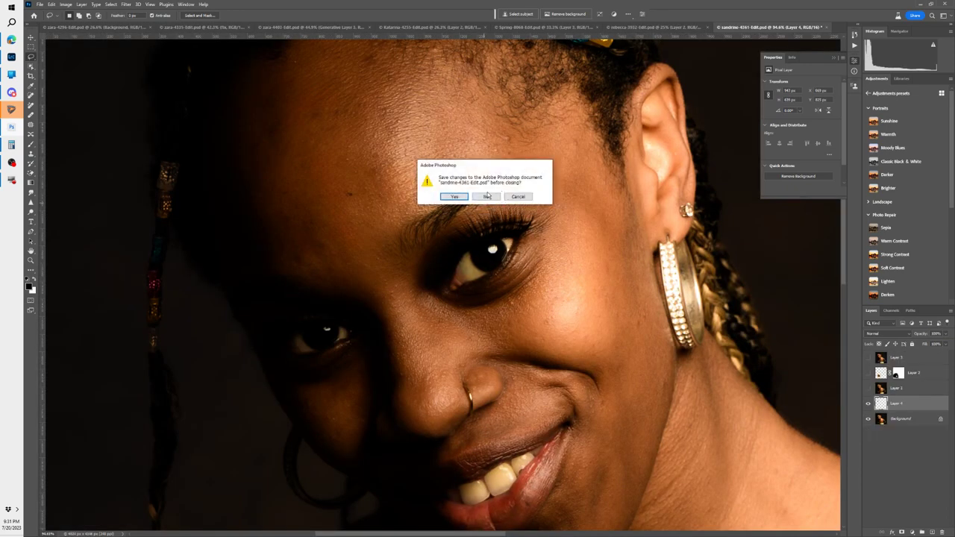
{"action": "left_click", "coordinate": [486, 196]}
{"action": "key", "text": "ctrl+w"}
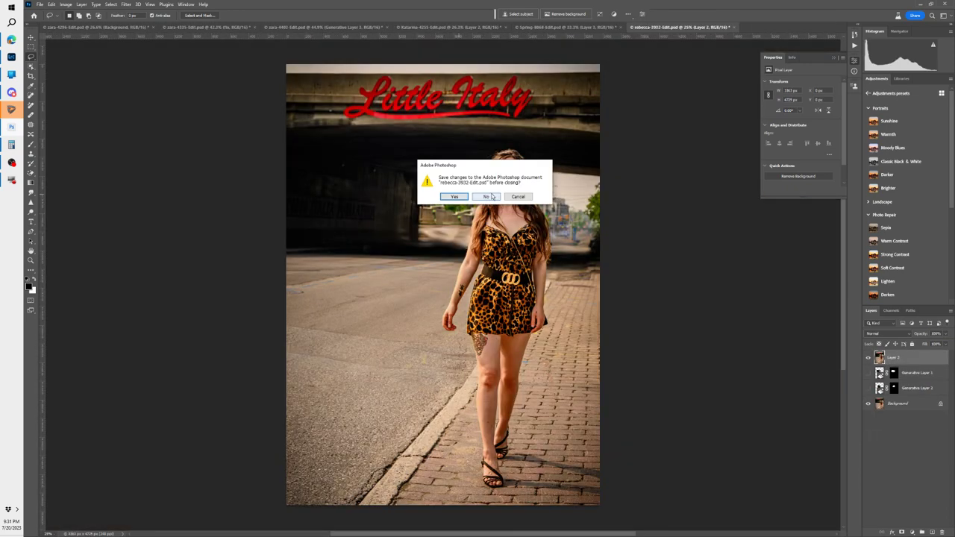
{"action": "left_click", "coordinate": [486, 196]}
{"action": "key", "text": "ctrl+w"}
{"action": "left_click", "coordinate": [485, 197]}
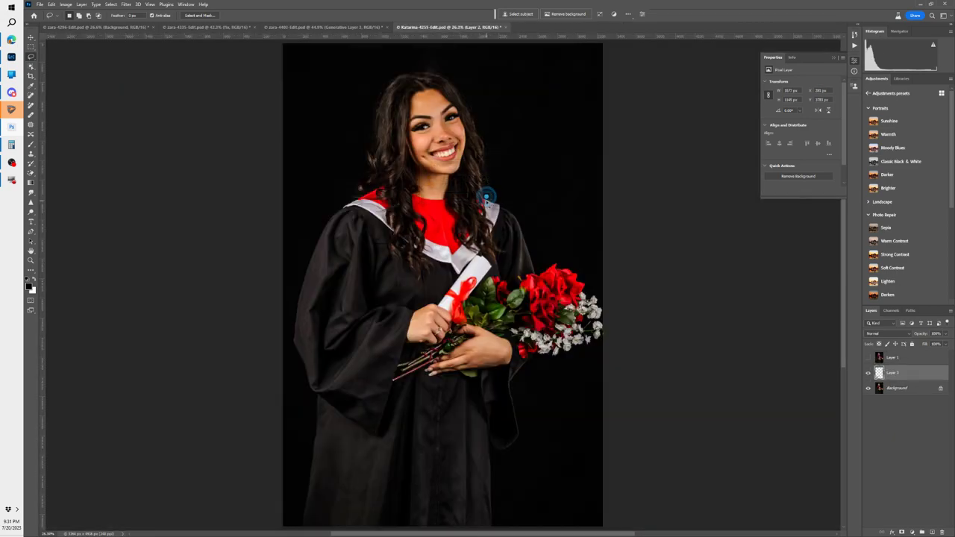
{"action": "key", "text": "ctrl+w"}
{"action": "left_click", "coordinate": [487, 198]}
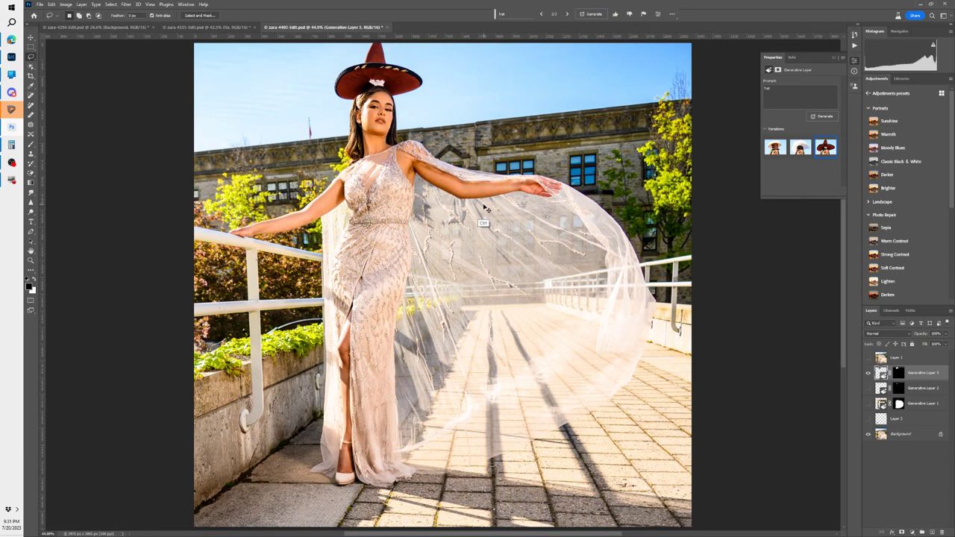
{"action": "key", "text": "ctrl+w"}
{"action": "left_click", "coordinate": [486, 197]}
{"action": "key", "text": "ctrl+w"}
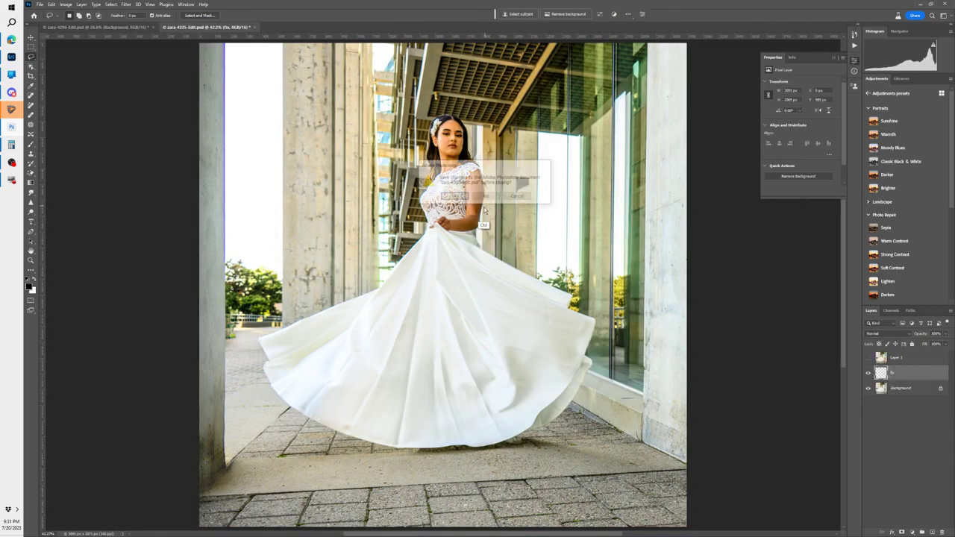
{"action": "left_click", "coordinate": [486, 196]}
{"action": "key", "text": "ctrl+w"}
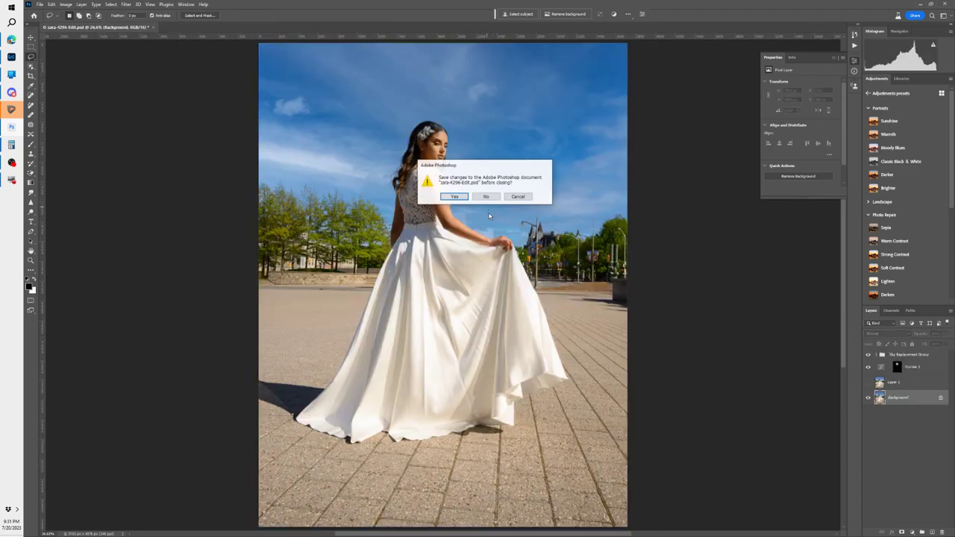
{"action": "left_click", "coordinate": [487, 197]}
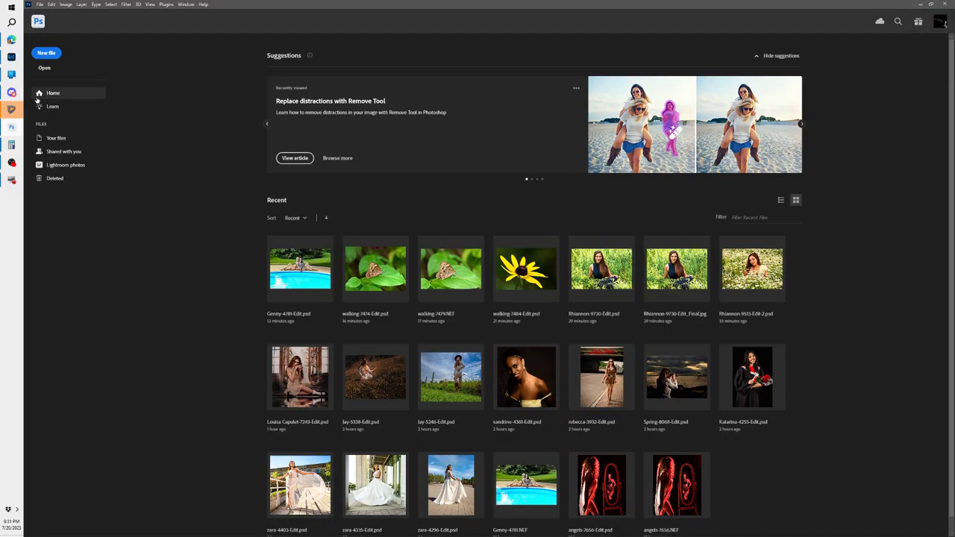
Step: Switch to Lightroom Classic and inspect the dark meadow portrait from the library grid at full screen, zooming in and back out
{"action": "left_click", "coordinate": [11, 56]}
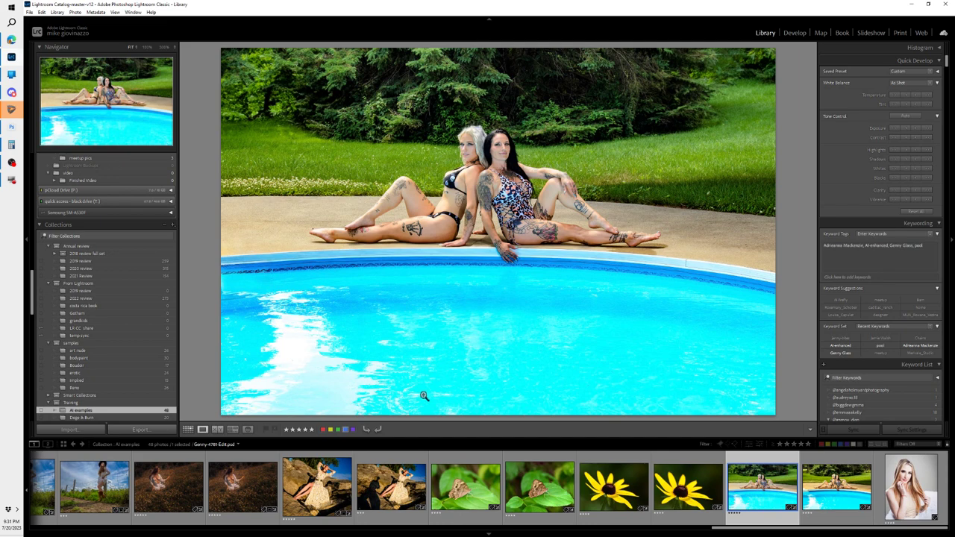
{"action": "key", "text": "g"}
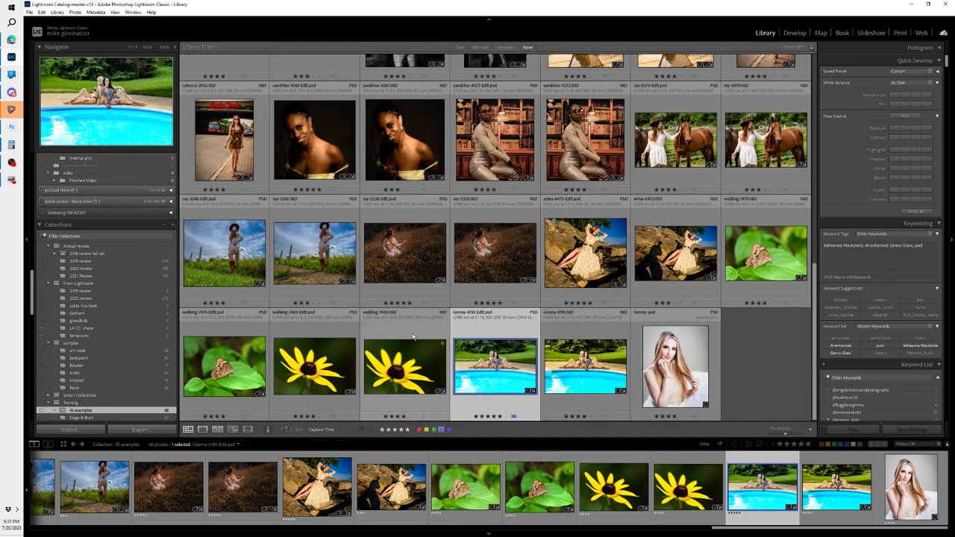
{"action": "left_click", "coordinate": [490, 254]}
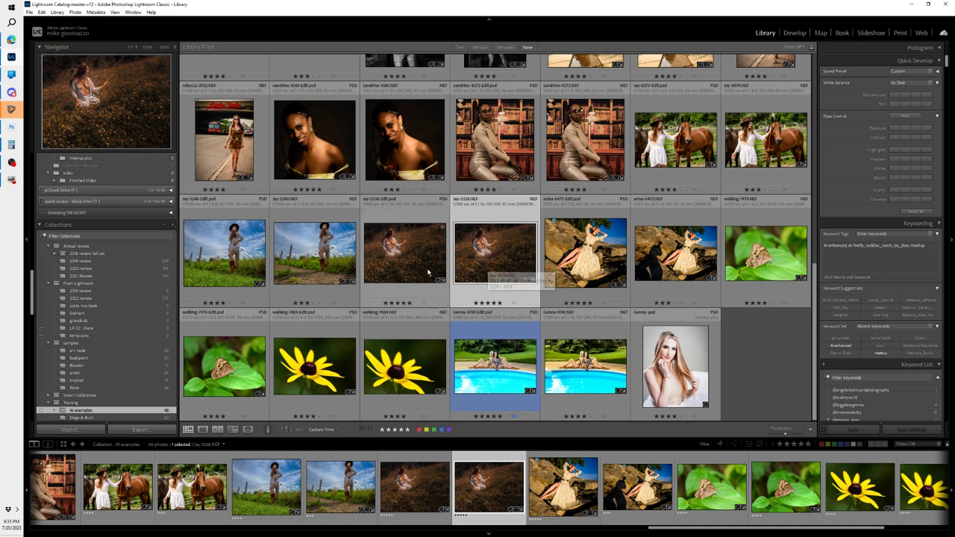
{"action": "key", "text": "f"}
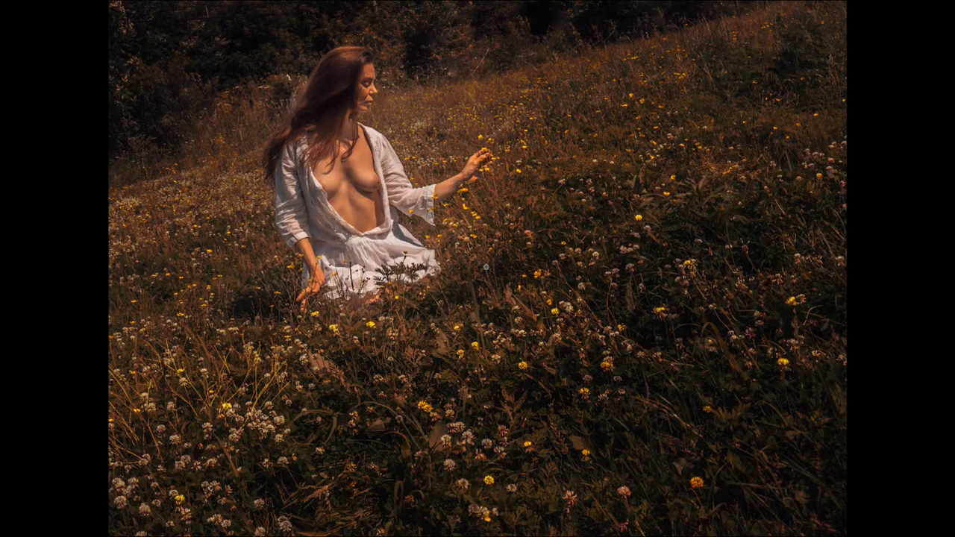
{"action": "left_click", "coordinate": [489, 271]}
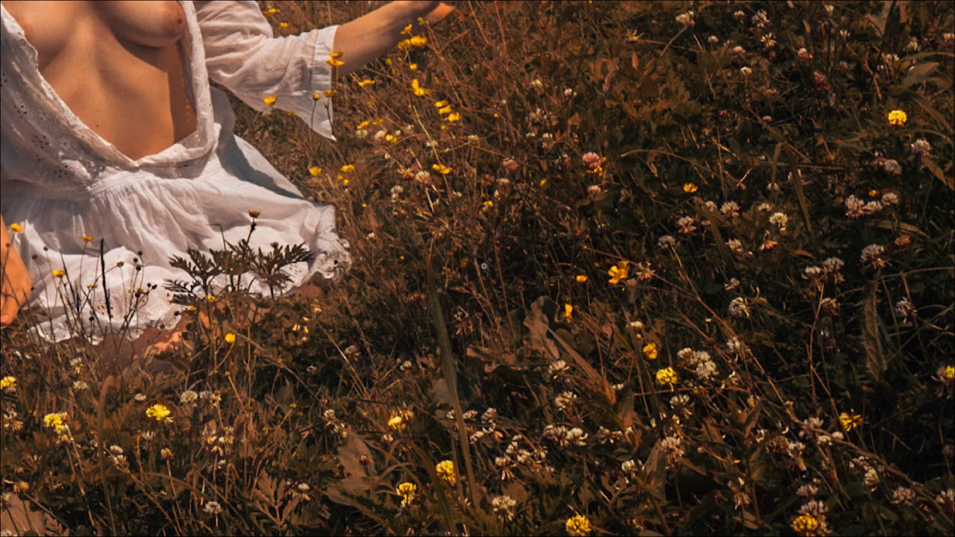
{"action": "left_click", "coordinate": [484, 266]}
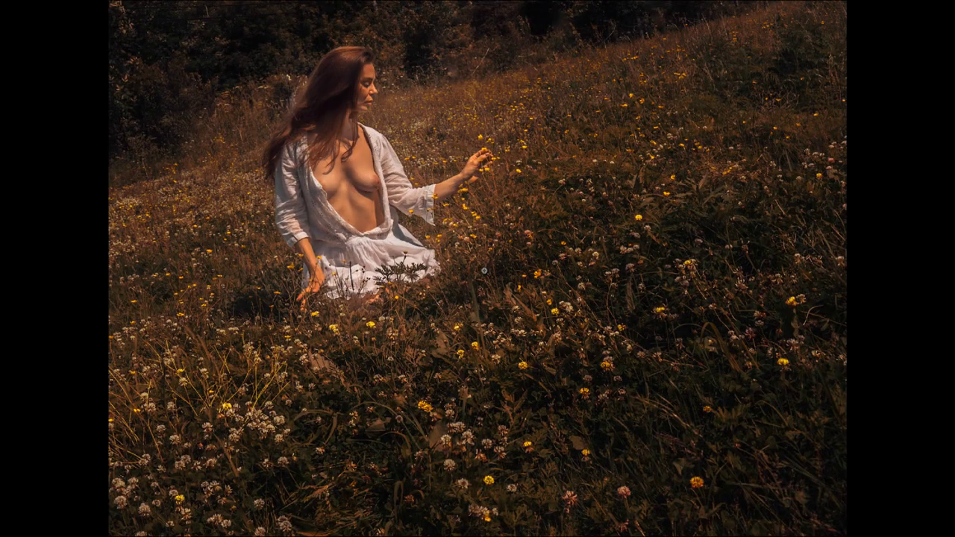
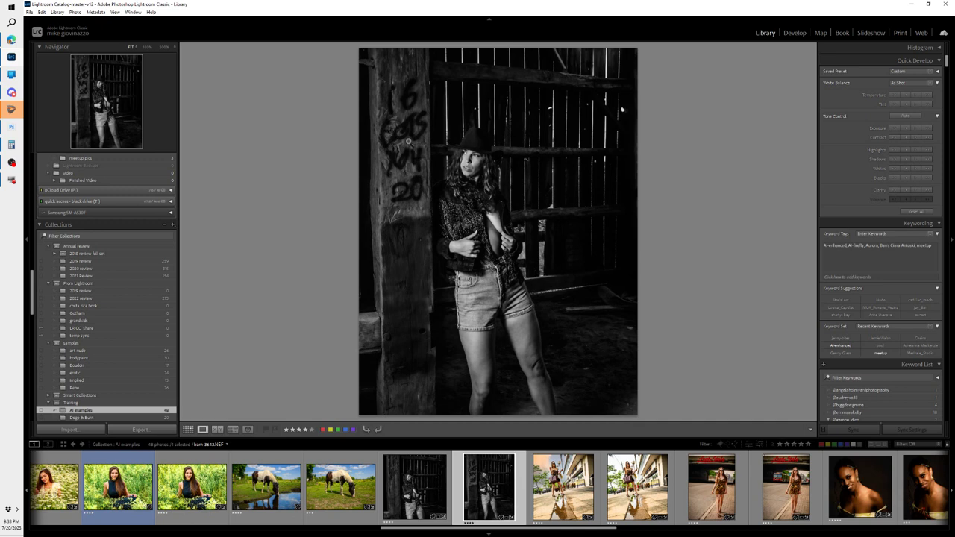
Step: View the edited version of the black-and-white barn portrait and the original grazing horse photo in the AI examples collection
{"action": "left_click", "coordinate": [438, 472]}
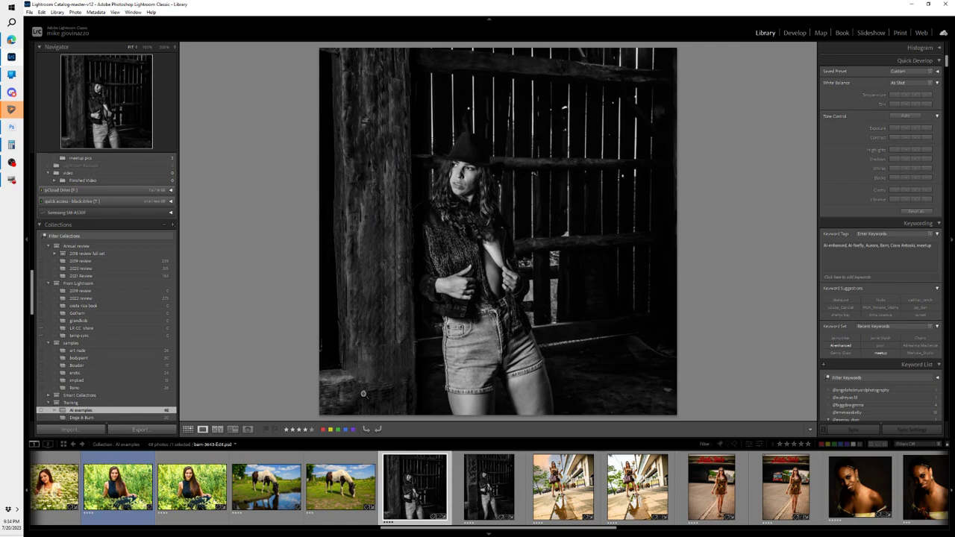
{"action": "left_click", "coordinate": [333, 455]}
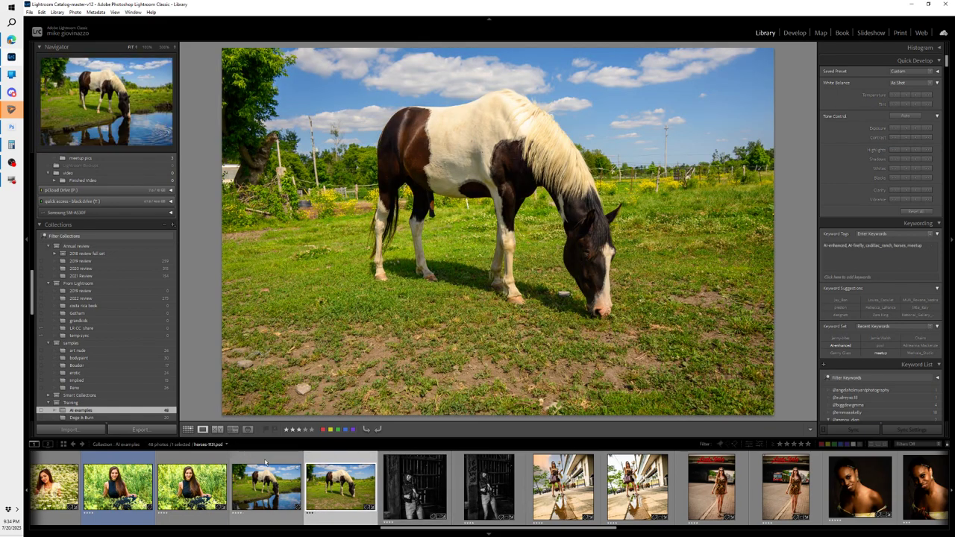
{"action": "scroll", "coordinate": [266, 470], "scroll_direction": "up", "scroll_amount": 3}
{"action": "scroll", "coordinate": [267, 477], "scroll_direction": "down", "scroll_amount": 3}
Step: Open the edited PSD of the horse drinking at the water in Adobe Photoshop 2023 using Edit Original
{"action": "left_click", "coordinate": [263, 461]}
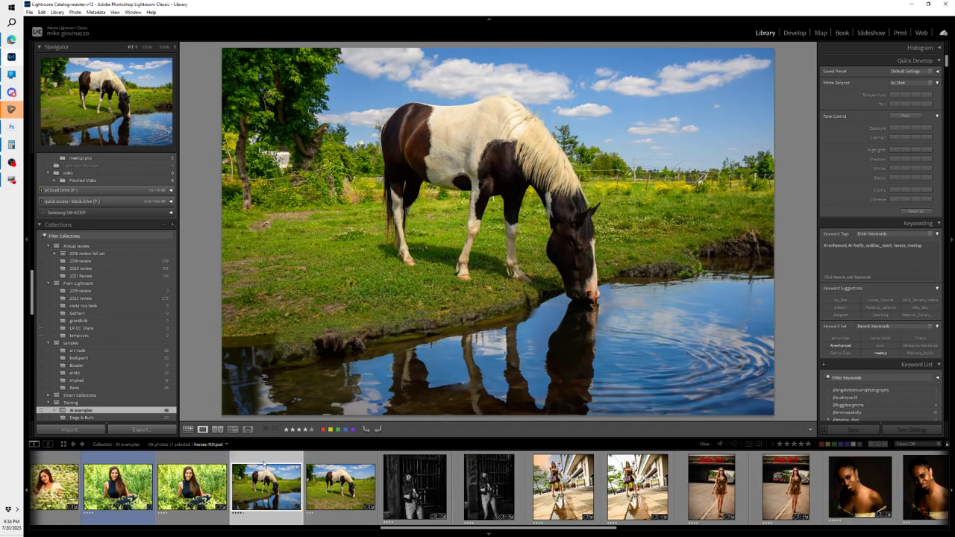
{"action": "right_click", "coordinate": [270, 481]}
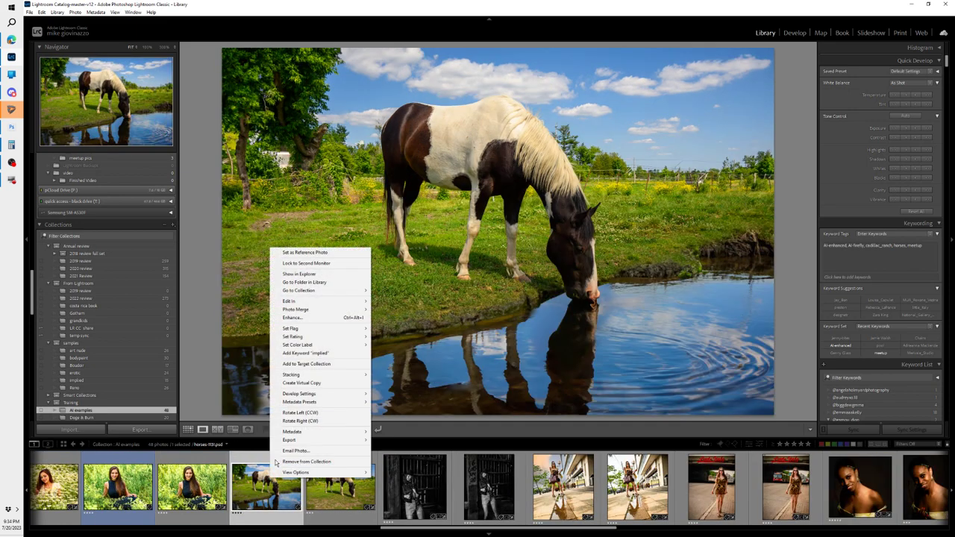
{"action": "mouse_move", "coordinate": [306, 304]}
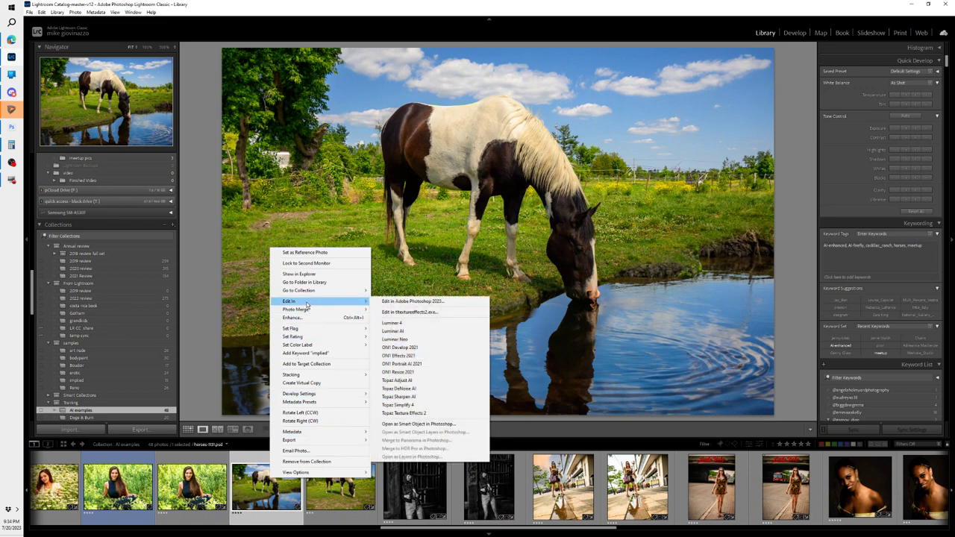
{"action": "left_click", "coordinate": [430, 302]}
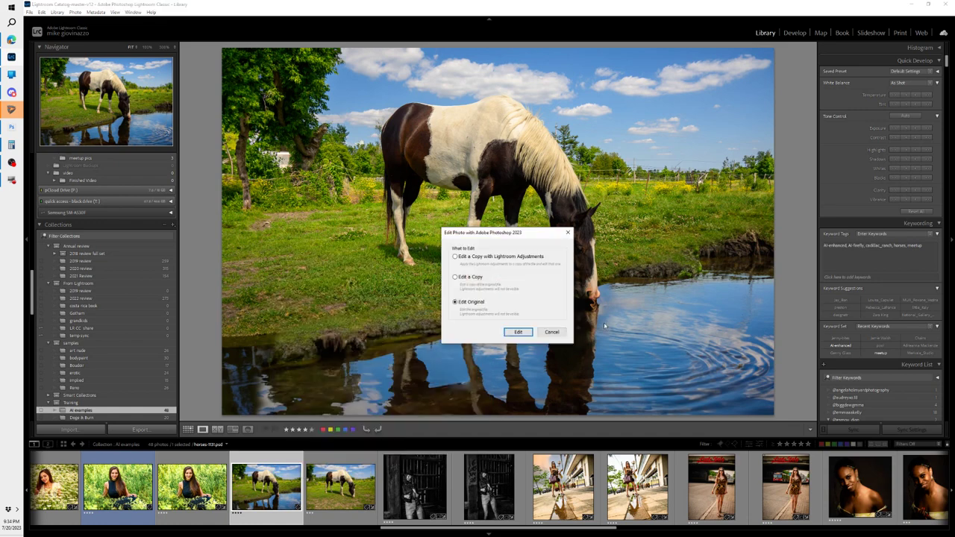
{"action": "left_click", "coordinate": [518, 332]}
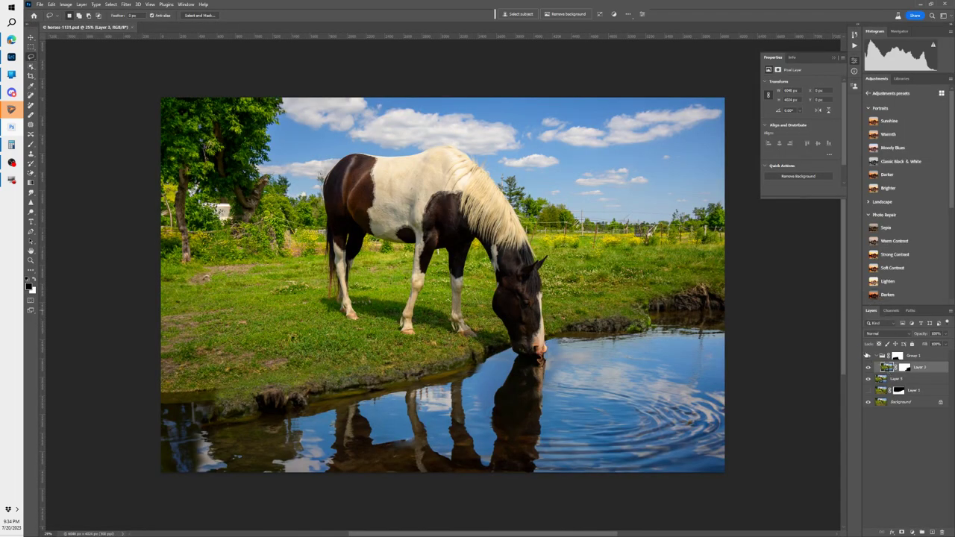
Step: Hide every layer above the Background and lasso the full-width grassy foreground, including the tip of the horse's muzzle, with the Background layer active
{"action": "left_click_drag", "start_coordinate": [867, 356], "coordinate": [855, 401]}
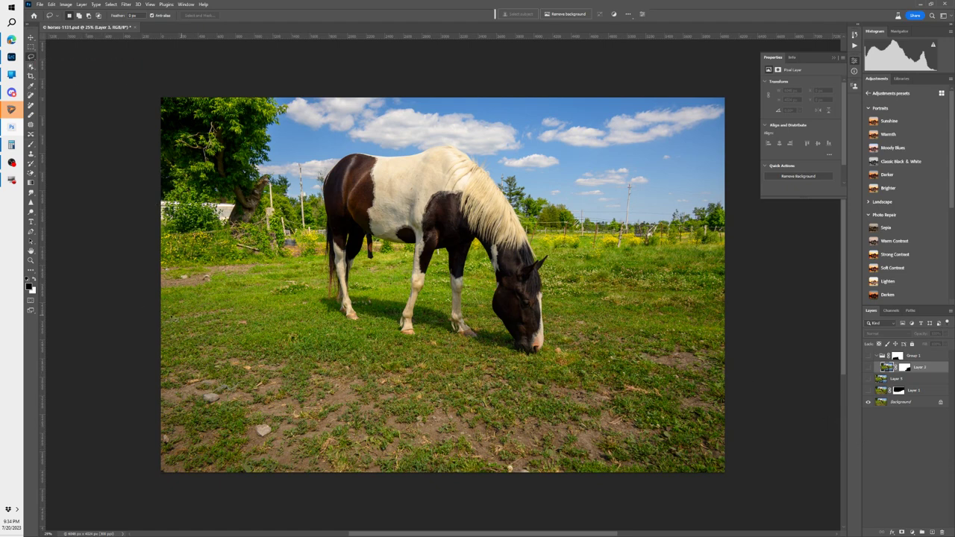
{"action": "mouse_move", "coordinate": [163, 307]}
{"action": "left_mouse_down"}
{"action": "mouse_move", "coordinate": [240, 351]}
{"action": "mouse_move", "coordinate": [279, 358]}
{"action": "mouse_move", "coordinate": [418, 355]}
{"action": "mouse_move", "coordinate": [551, 333]}
{"action": "mouse_move", "coordinate": [729, 335]}
{"action": "mouse_move", "coordinate": [766, 382]}
{"action": "mouse_move", "coordinate": [765, 496]}
{"action": "mouse_move", "coordinate": [649, 529]}
{"action": "mouse_move", "coordinate": [464, 532]}
{"action": "mouse_move", "coordinate": [243, 529]}
{"action": "mouse_move", "coordinate": [133, 506]}
{"action": "mouse_move", "coordinate": [115, 489]}
{"action": "mouse_move", "coordinate": [69, 312]}
{"action": "left_mouse_up"}
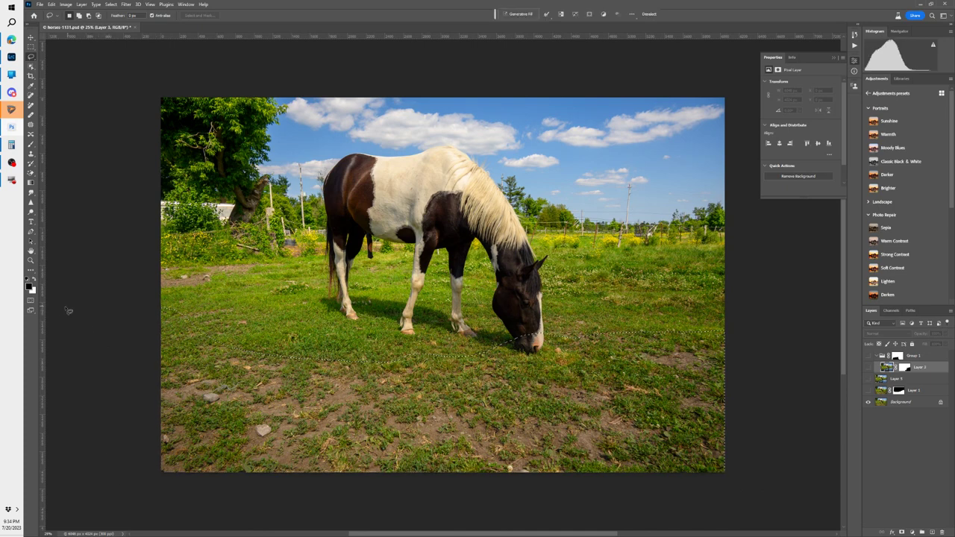
{"action": "left_click", "coordinate": [901, 402]}
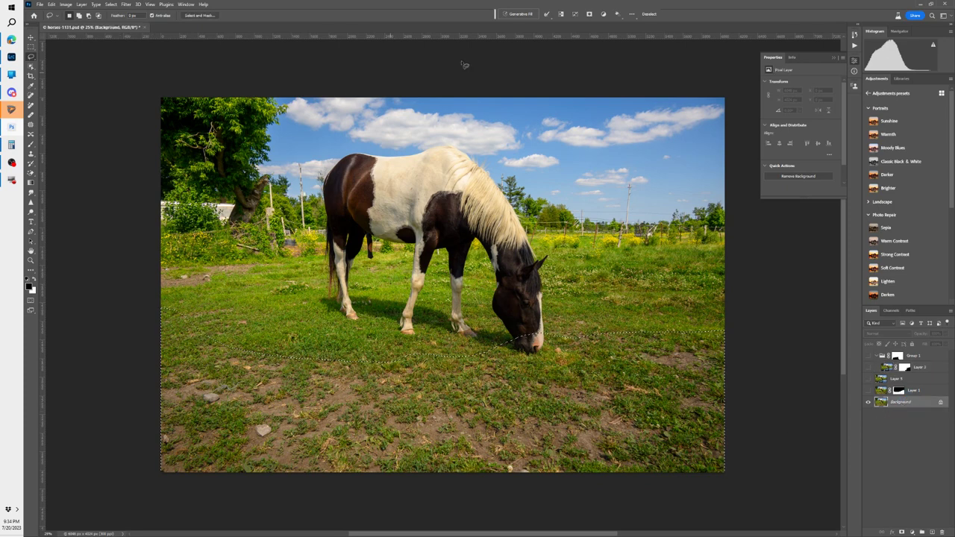
Step: Fill the selected foreground using Generative Fill with a prompt for water and reflection, and view the second and third variations
{"action": "left_click", "coordinate": [520, 14]}
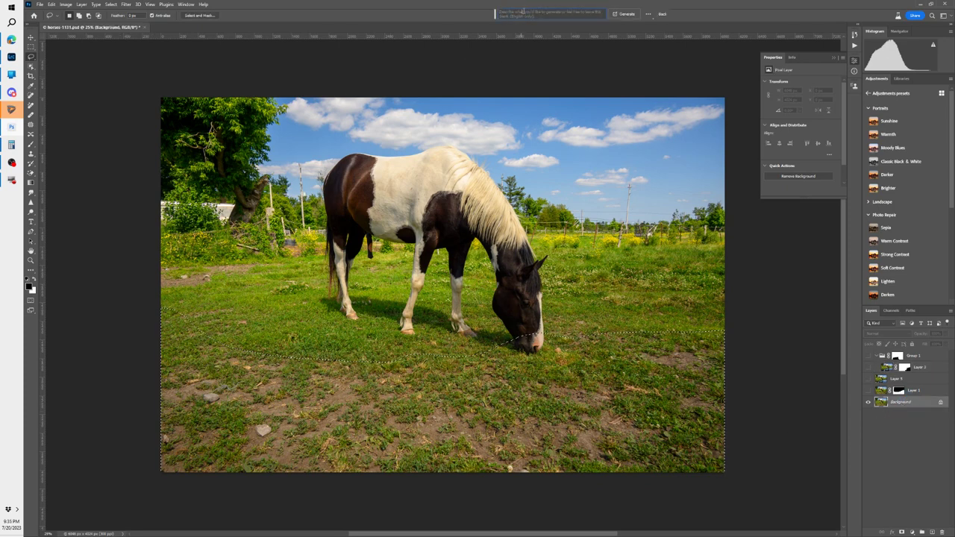
{"action": "triple_click", "coordinate": [502, 14]}
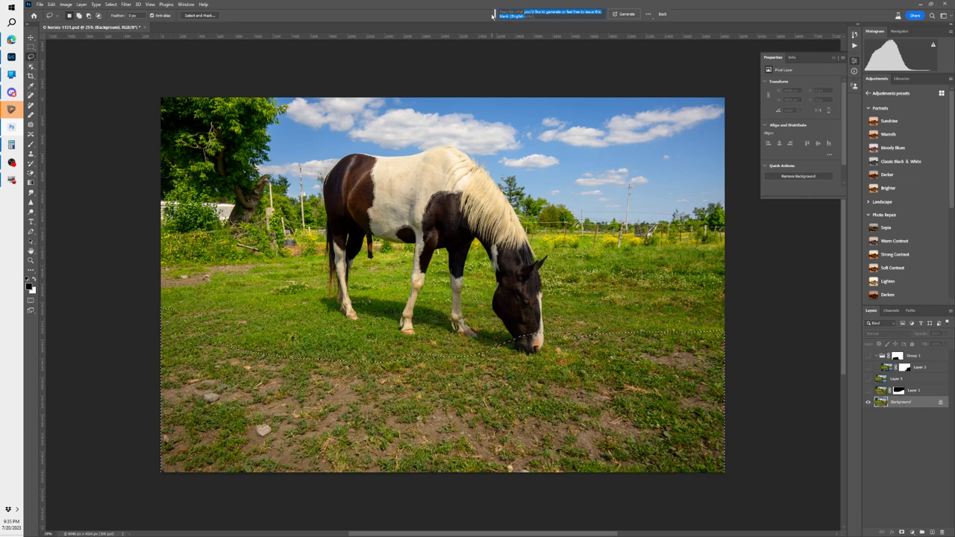
{"action": "key", "text": "BackSpace"}
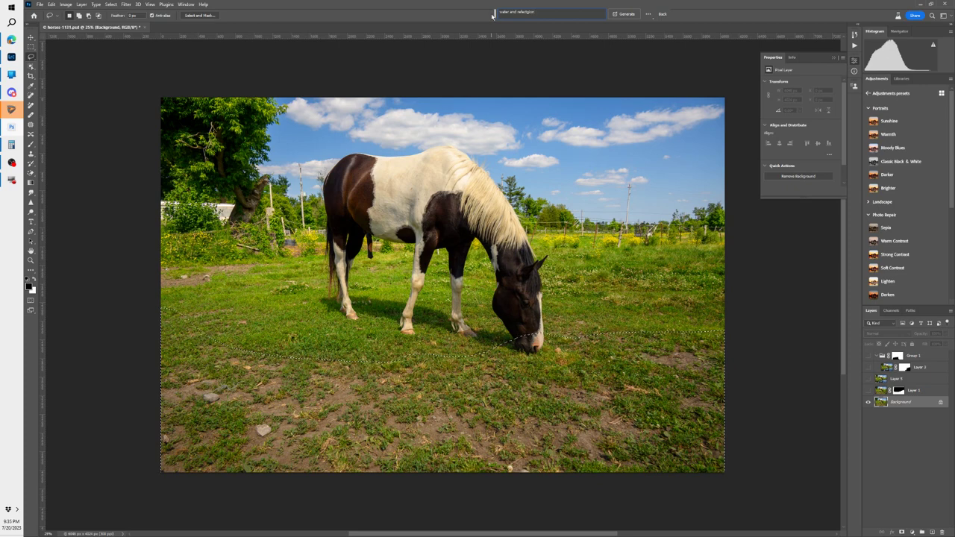
{"action": "key", "text": "Return"}
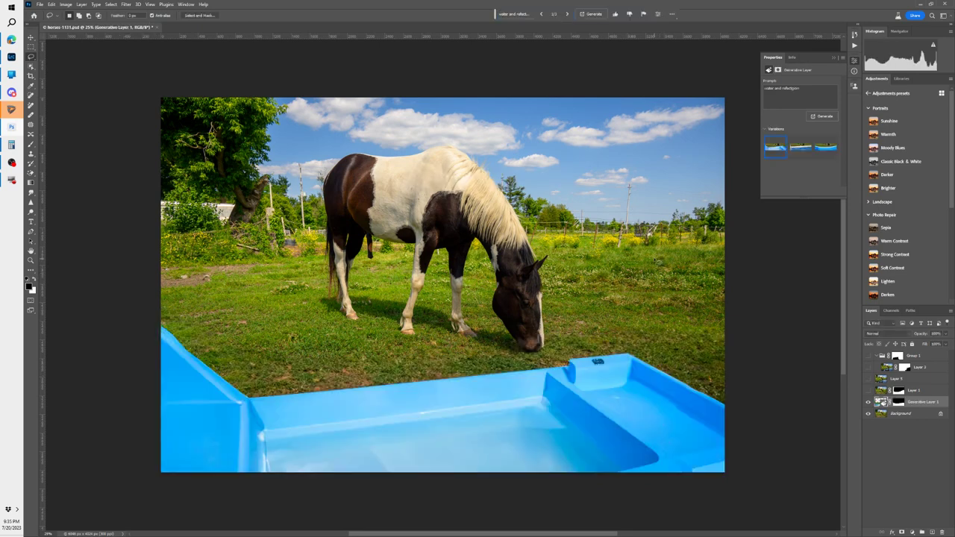
{"action": "left_click", "coordinate": [792, 155]}
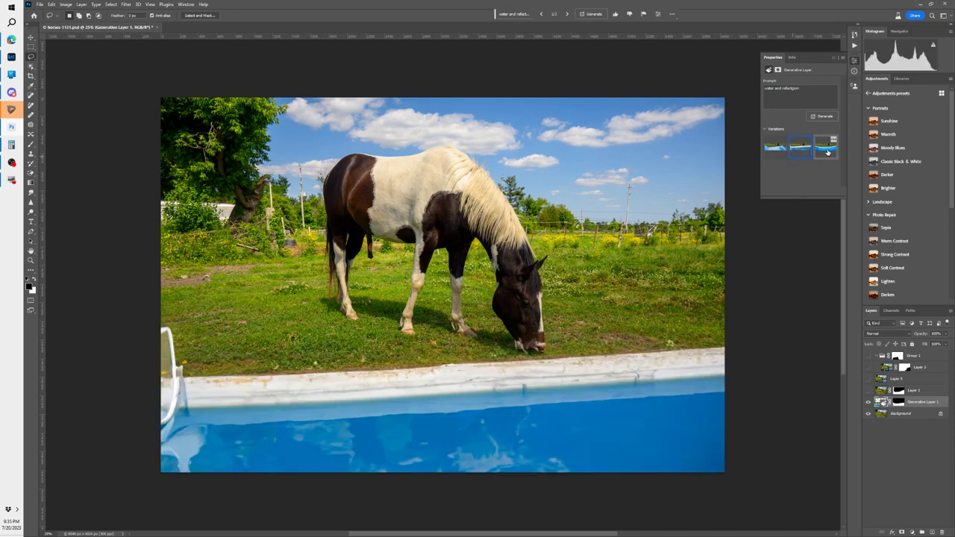
{"action": "left_click", "coordinate": [825, 152]}
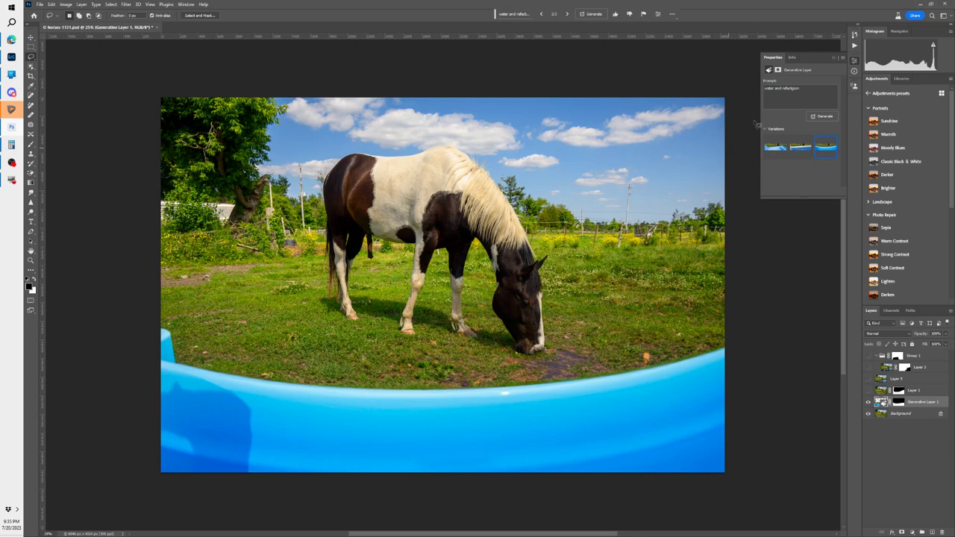
Step: Regenerate the foreground with the prompt "river and reflection" and choose the third new variation after comparing them
{"action": "left_click_drag", "start_coordinate": [798, 94], "coordinate": [779, 89]}
{"action": "type", "text": "a"}
{"action": "key", "text": "Return"}
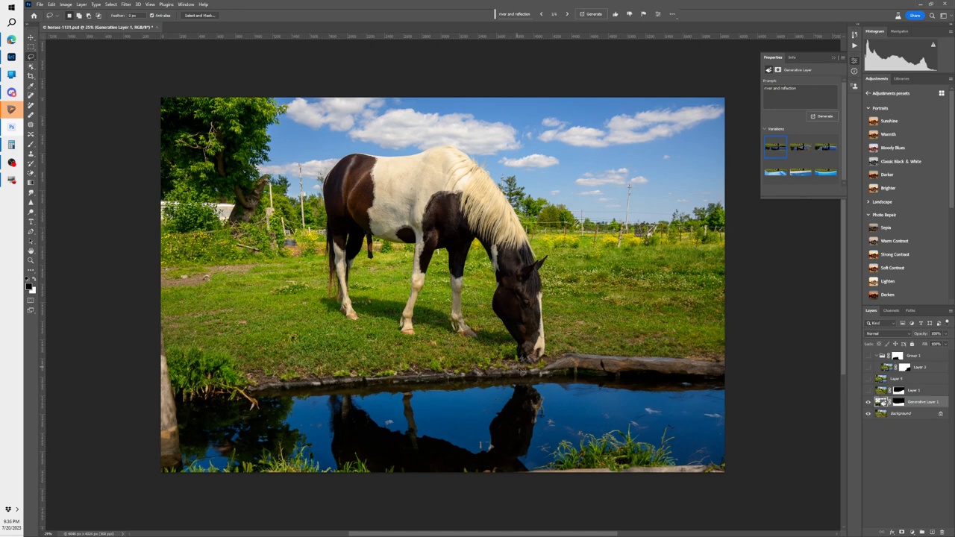
{"action": "left_click", "coordinate": [795, 151]}
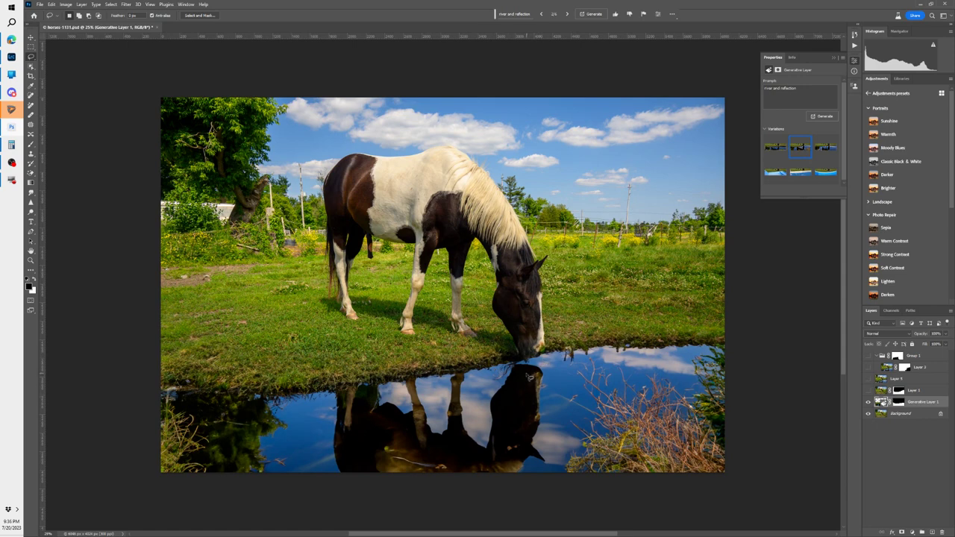
{"action": "left_click", "coordinate": [824, 148]}
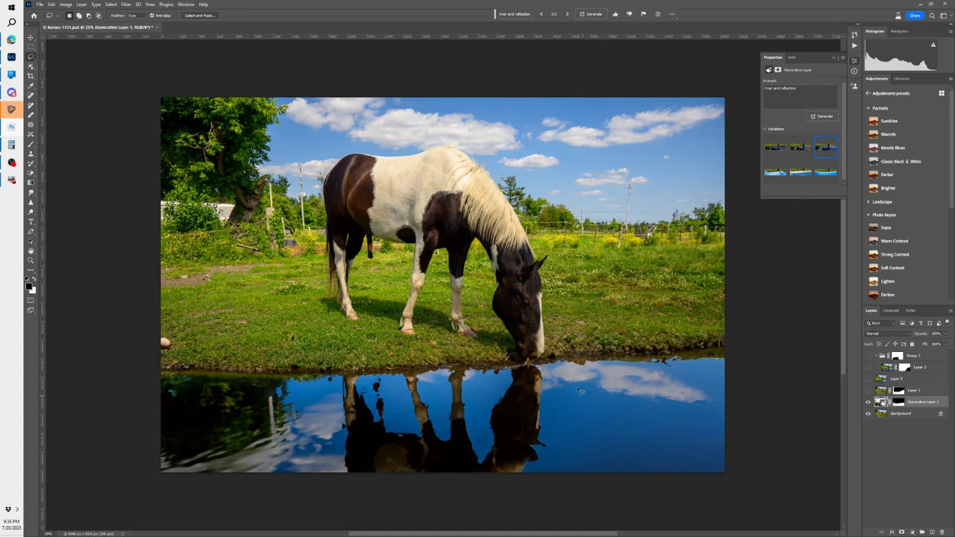
Step: Try to generate ripples in a lassoed oval of water beside the horse's reflection, check the variations and delete the resulting layer
{"action": "mouse_move", "coordinate": [581, 382]}
{"action": "left_mouse_down"}
{"action": "mouse_move", "coordinate": [520, 421]}
{"action": "mouse_move", "coordinate": [592, 446]}
{"action": "mouse_move", "coordinate": [686, 416]}
{"action": "mouse_move", "coordinate": [667, 377]}
{"action": "mouse_move", "coordinate": [590, 376]}
{"action": "mouse_move", "coordinate": [501, 408]}
{"action": "mouse_move", "coordinate": [569, 466]}
{"action": "mouse_move", "coordinate": [727, 427]}
{"action": "mouse_move", "coordinate": [659, 382]}
{"action": "left_mouse_up"}
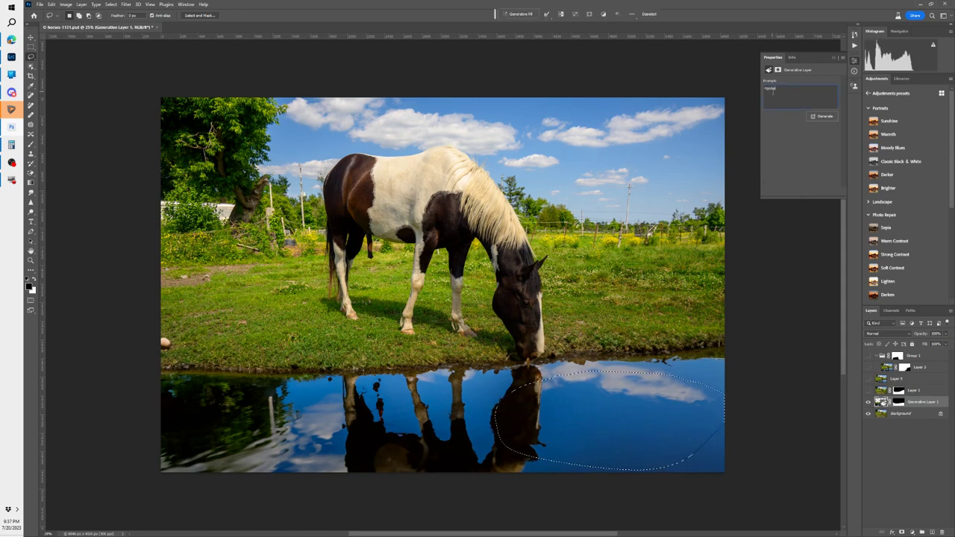
{"action": "key", "text": "Return"}
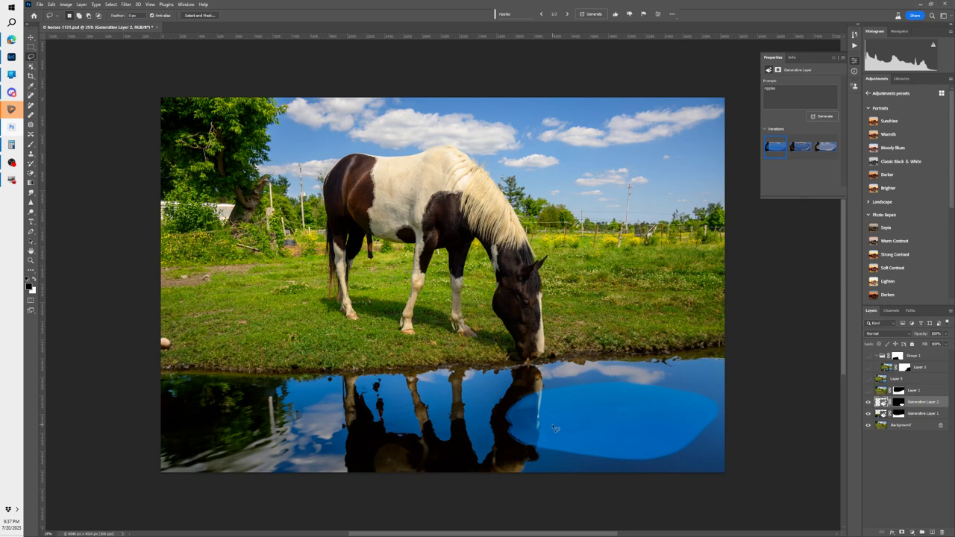
{"action": "left_click", "coordinate": [800, 146]}
{"action": "left_click", "coordinate": [830, 153]}
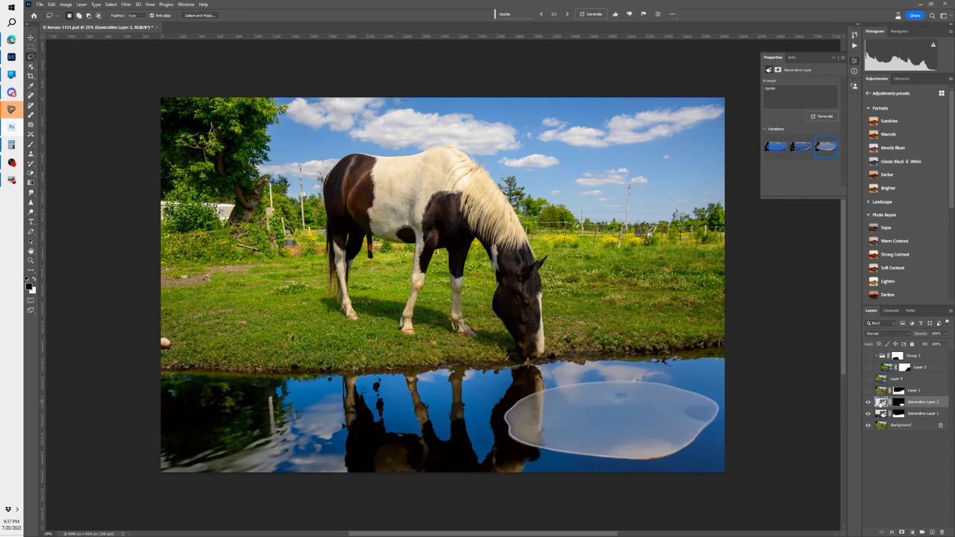
{"action": "key", "text": "Delete"}
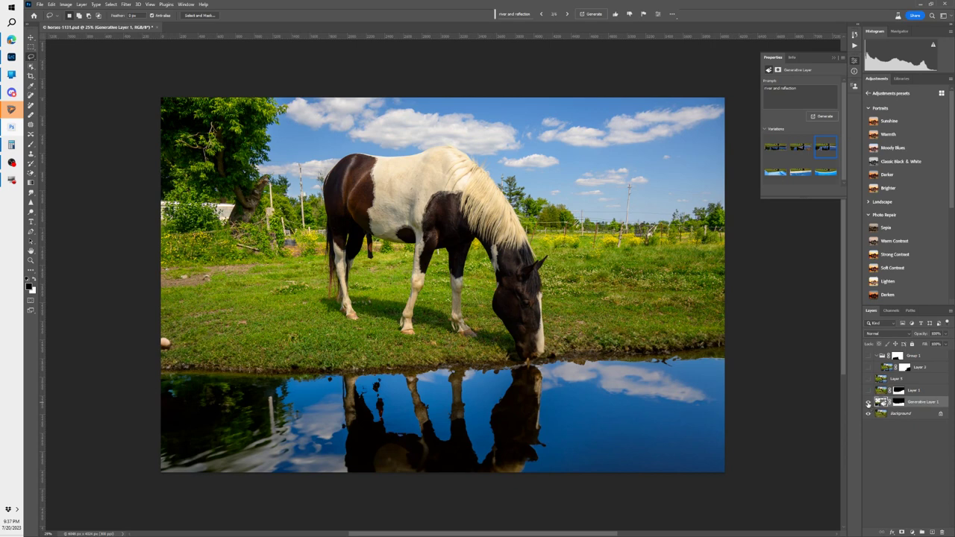
Step: Compare the photo with and without the generated river by toggling the visibility of the Background and generative layers
{"action": "left_click", "coordinate": [869, 414]}
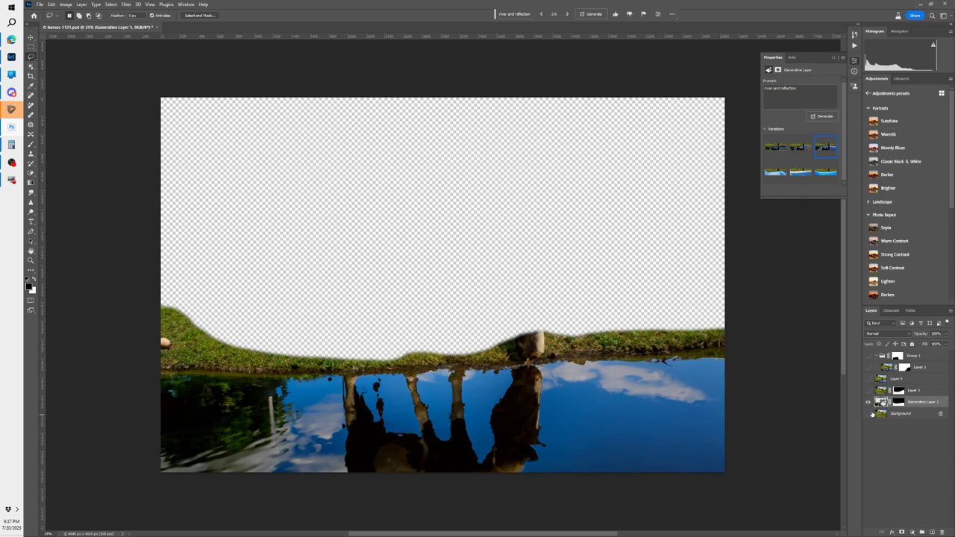
{"action": "left_click", "coordinate": [867, 414]}
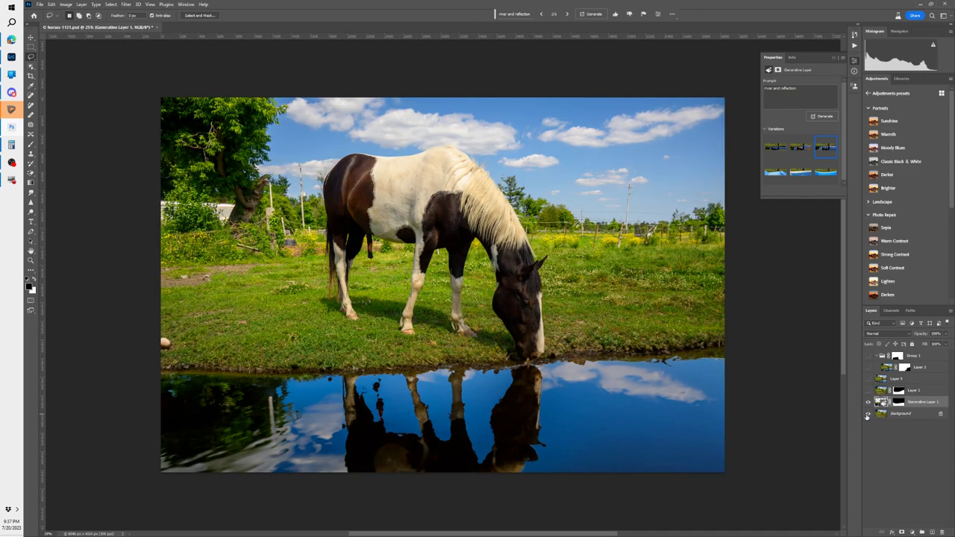
{"action": "left_click", "coordinate": [868, 402]}
{"action": "left_click", "coordinate": [868, 403]}
{"action": "left_click", "coordinate": [867, 403]}
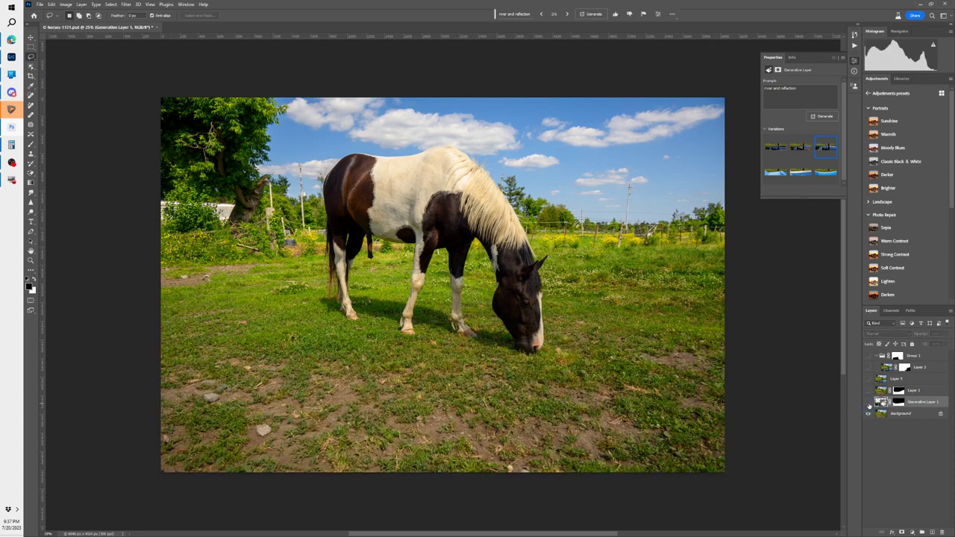
{"action": "left_click", "coordinate": [867, 403]}
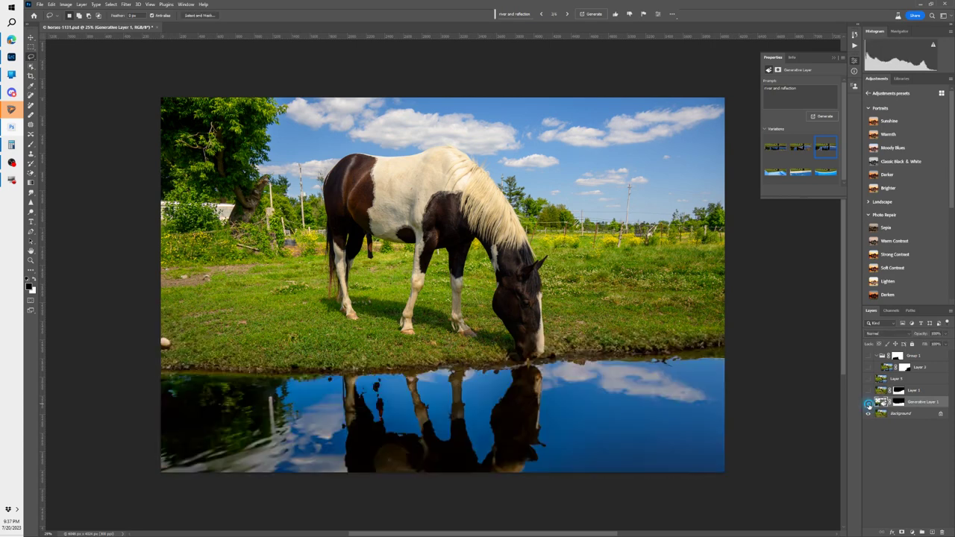
{"action": "left_click", "coordinate": [867, 402]}
{"action": "left_click", "coordinate": [868, 403]}
{"action": "left_click", "coordinate": [868, 403]}
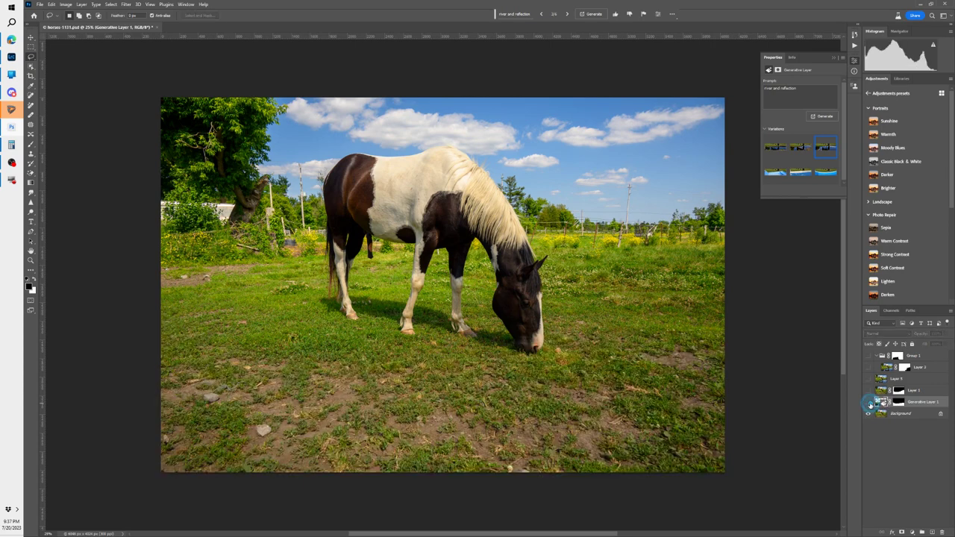
{"action": "left_click", "coordinate": [868, 403]}
{"action": "left_click", "coordinate": [868, 403]}
{"action": "left_click", "coordinate": [868, 403]}
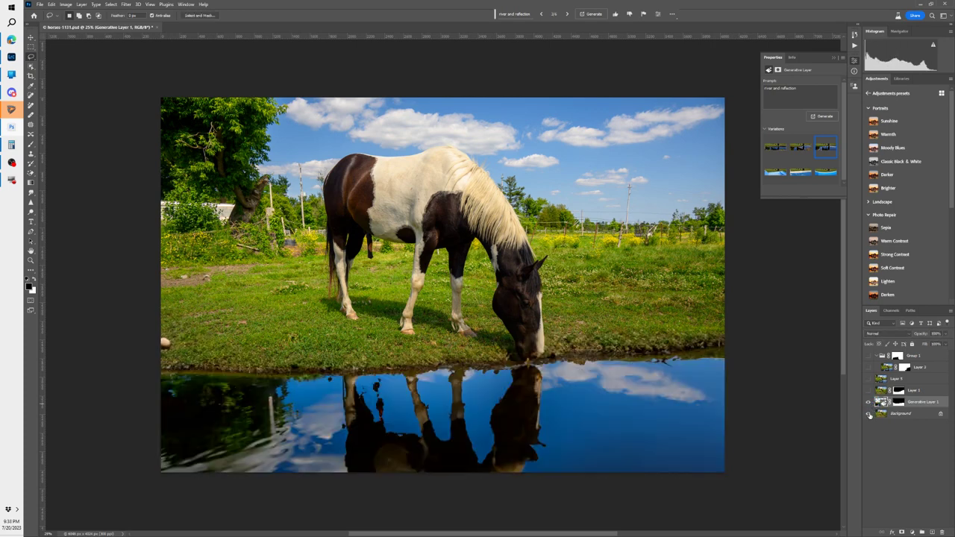
Step: Examine the generative layer on its own with the Background hidden, select its layer mask, and show the Background again
{"action": "left_click", "coordinate": [868, 414]}
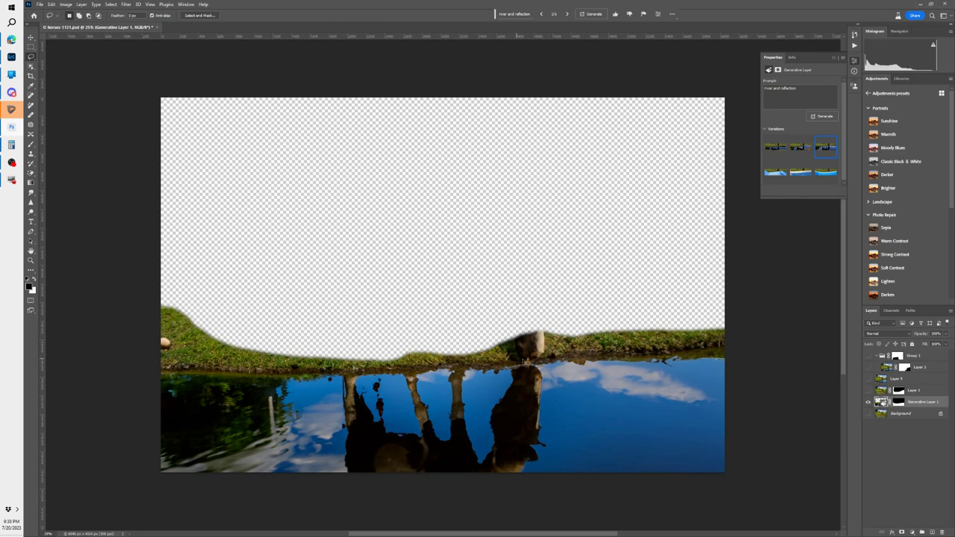
{"action": "left_click", "coordinate": [898, 402]}
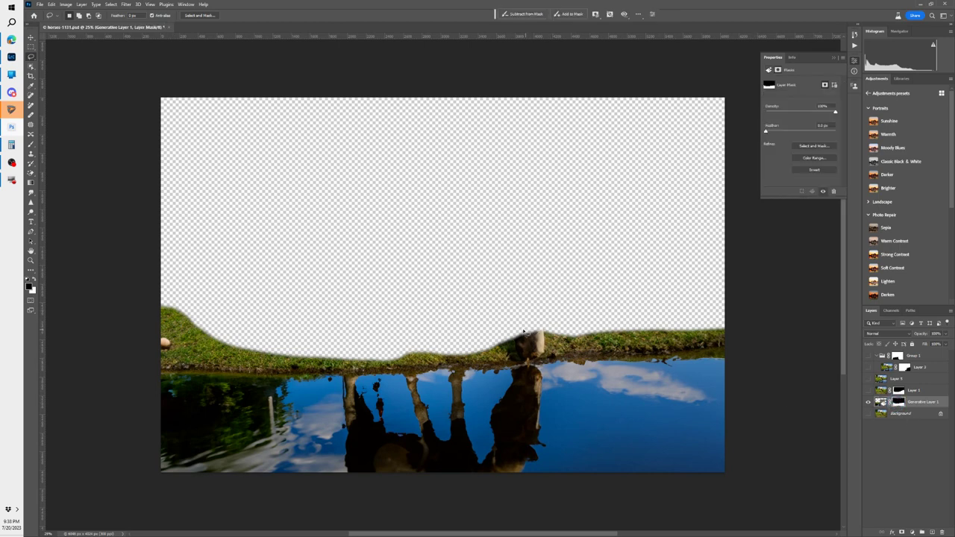
{"action": "left_click", "coordinate": [868, 414]}
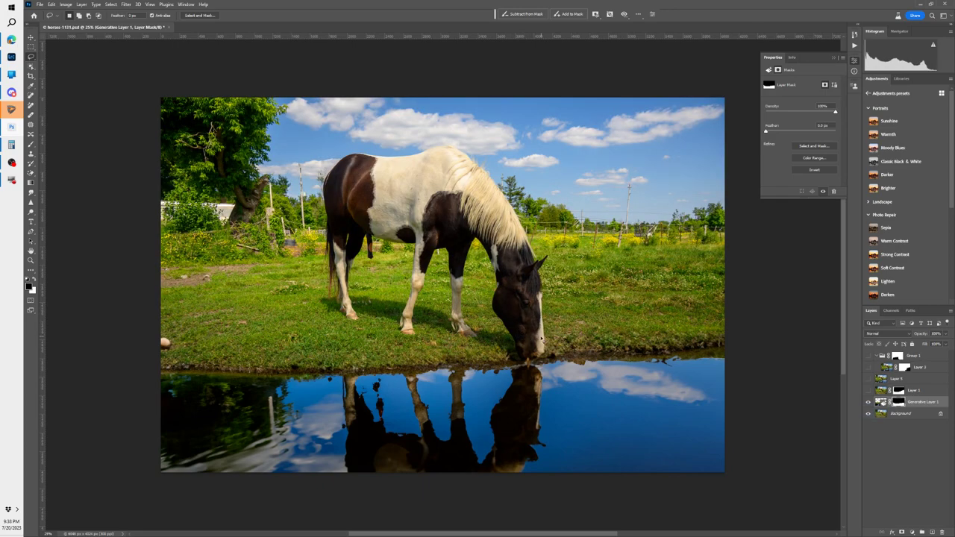
Step: Examine the horse's muzzle at the waterline up close, comparing the generated and original pixels by toggling both layers' visibility
{"action": "key", "text": "z"}
{"action": "left_click_drag", "start_coordinate": [561, 337], "coordinate": [596, 328]}
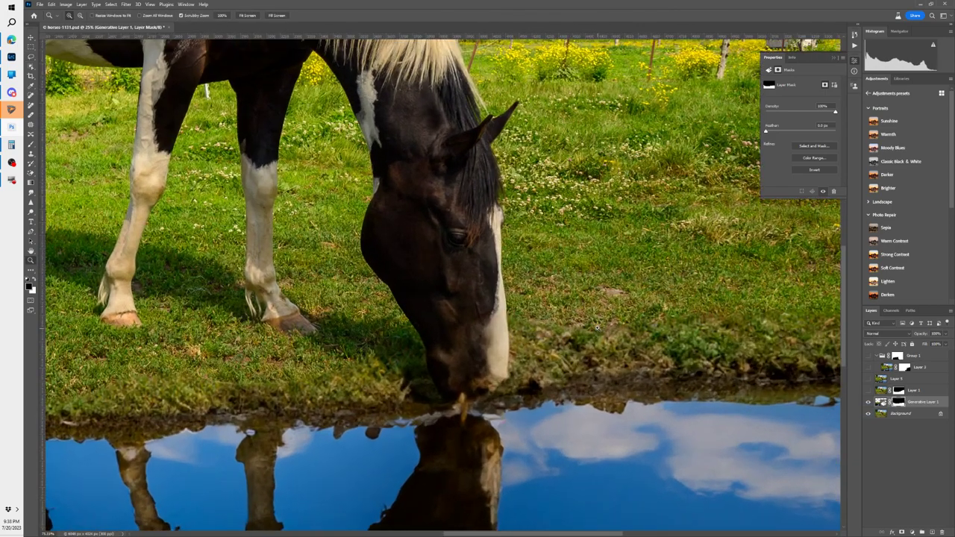
{"action": "key", "text": "l"}
{"action": "left_click", "coordinate": [868, 401]}
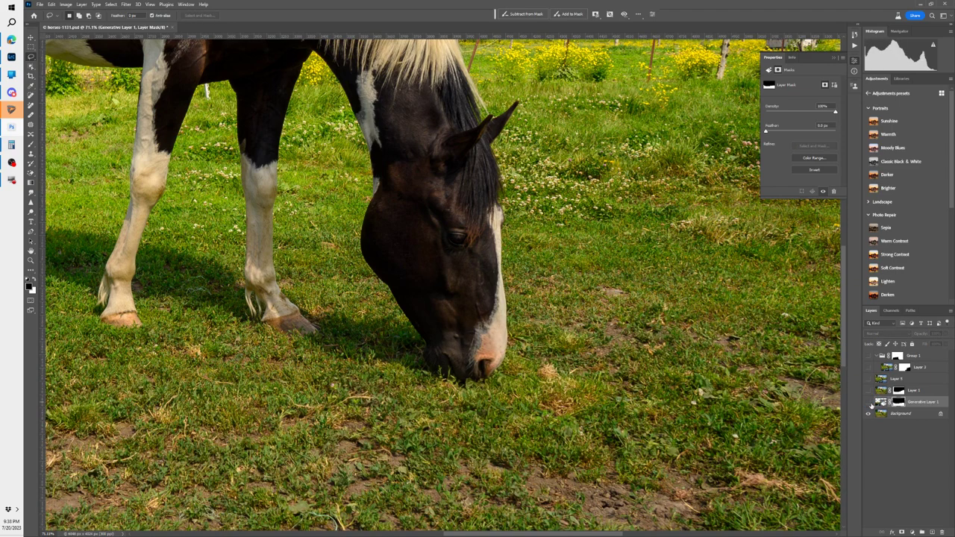
{"action": "left_click", "coordinate": [868, 402]}
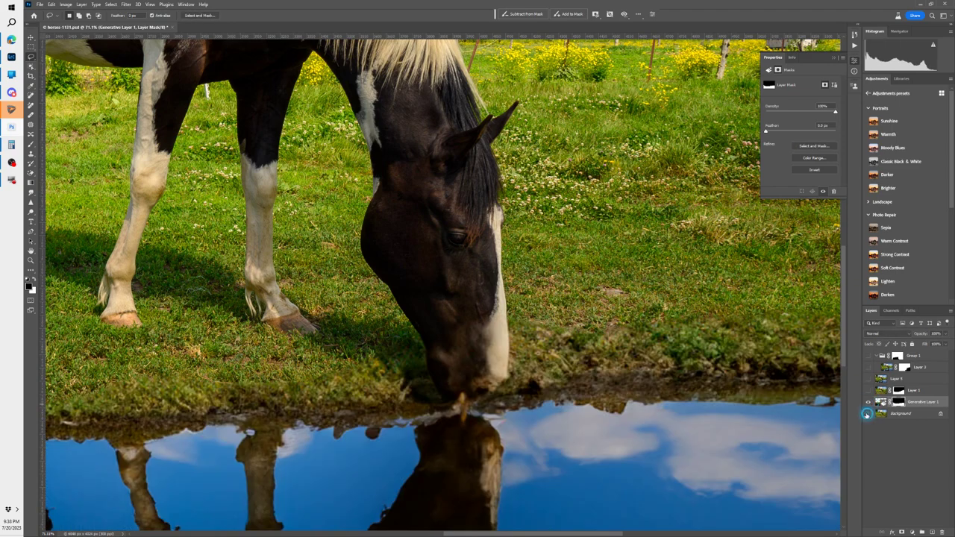
{"action": "left_click", "coordinate": [869, 413]}
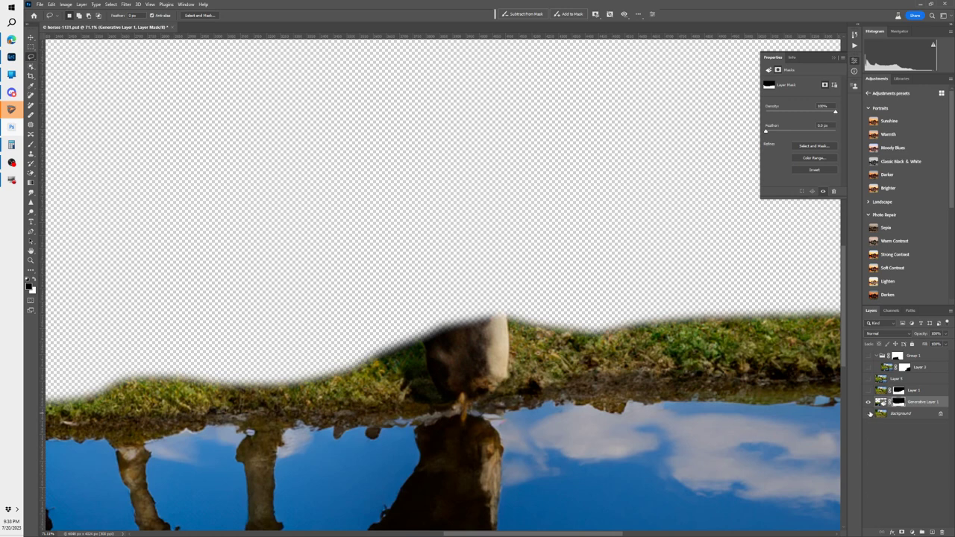
{"action": "key", "text": "z"}
{"action": "scroll", "coordinate": [822, 409], "scroll_direction": "down", "scroll_amount": 2}
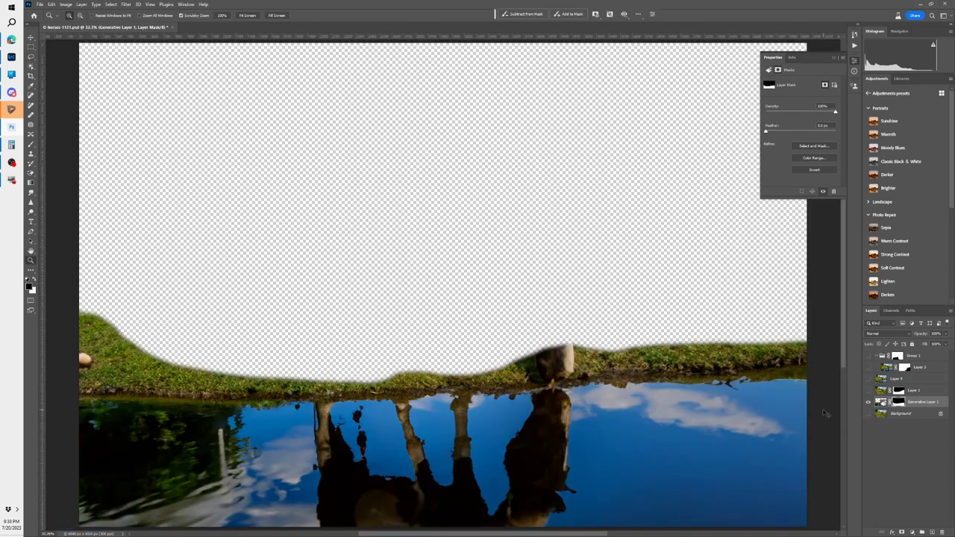
{"action": "left_click", "coordinate": [867, 413]}
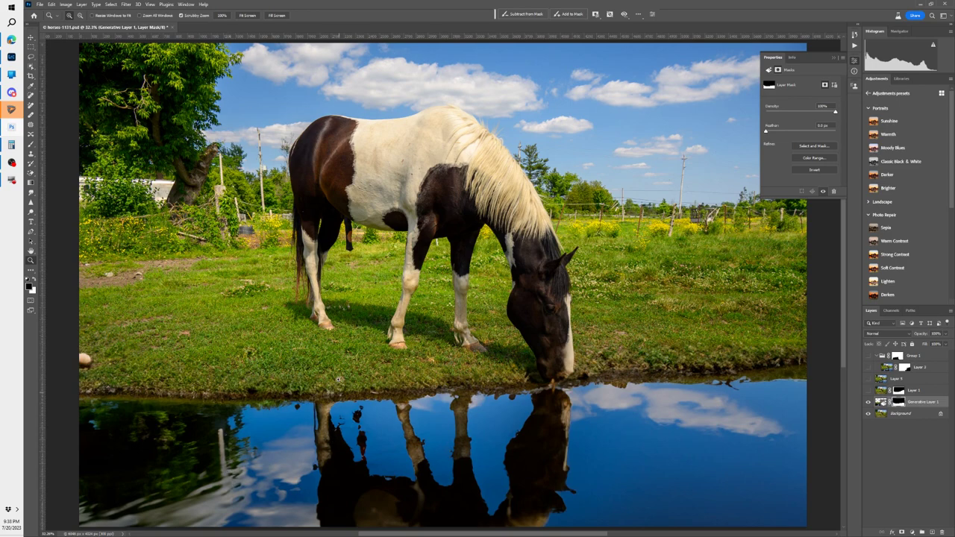
Step: Close horses-1131.psd without saving its changes and return to the AI examples photos in Lightroom Classic
{"action": "left_click", "coordinate": [171, 28]}
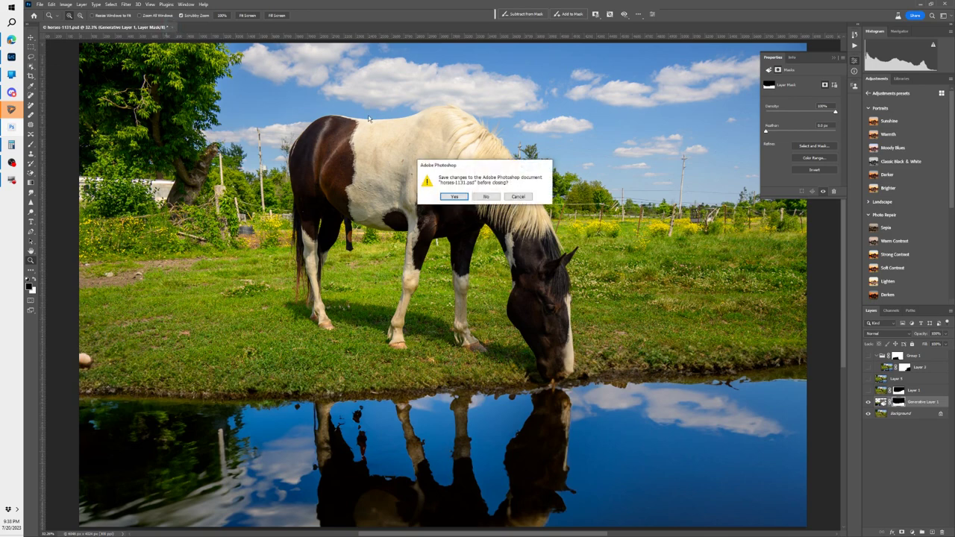
{"action": "left_click", "coordinate": [486, 197]}
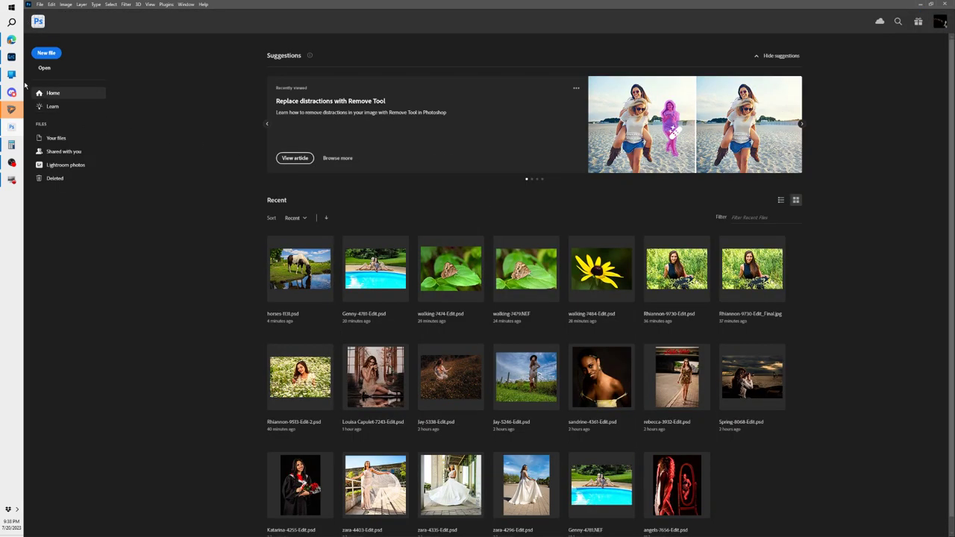
{"action": "left_click", "coordinate": [12, 58]}
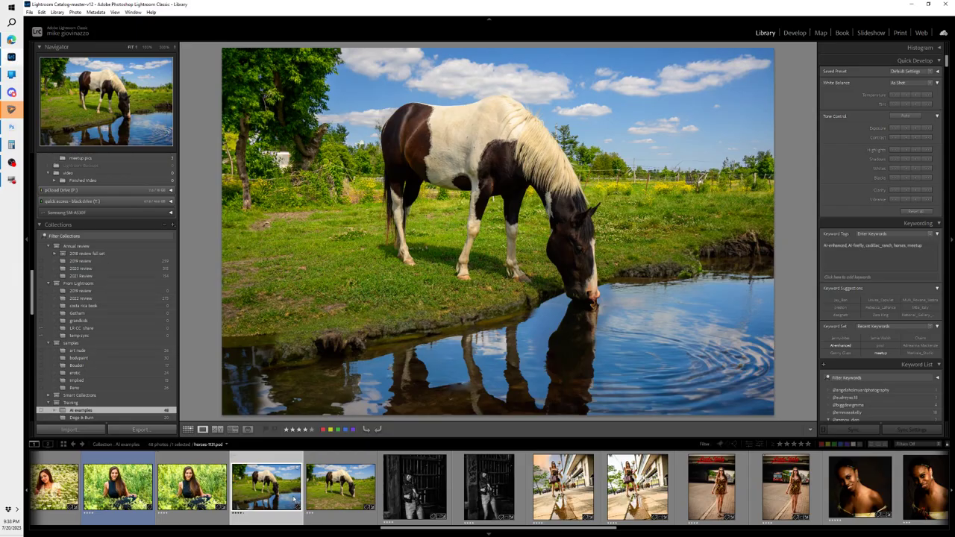
{"action": "scroll", "coordinate": [268, 503], "scroll_direction": "up", "scroll_amount": 5}
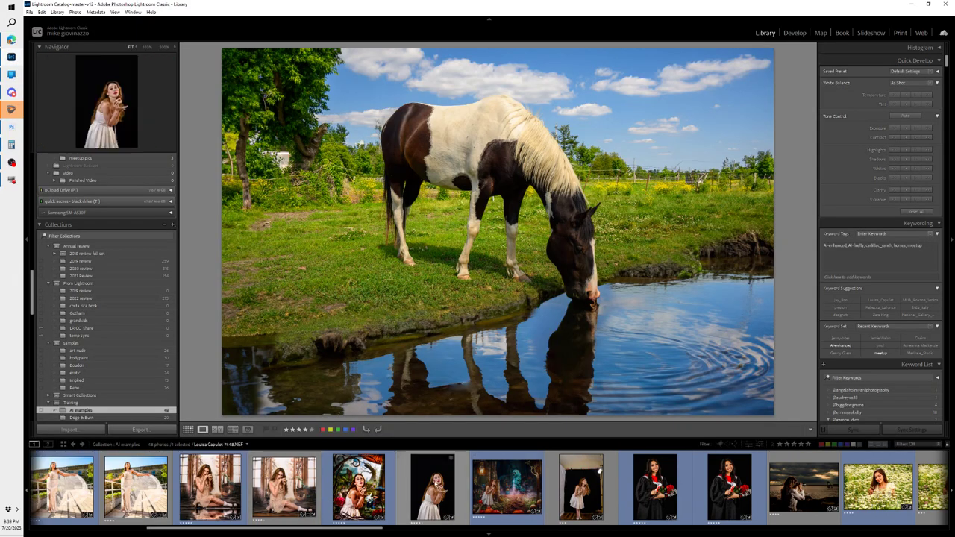
Step: Select the two Alice in Wonderland composites in Lightroom Classic and open their originals for editing in Adobe Photoshop 2023
{"action": "left_click", "coordinate": [440, 486]}
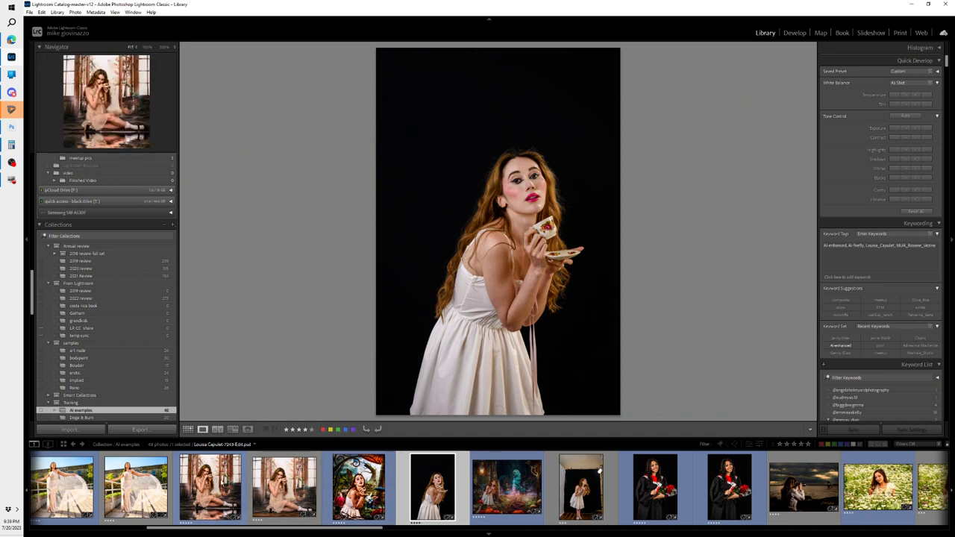
{"action": "left_click", "coordinate": [517, 490]}
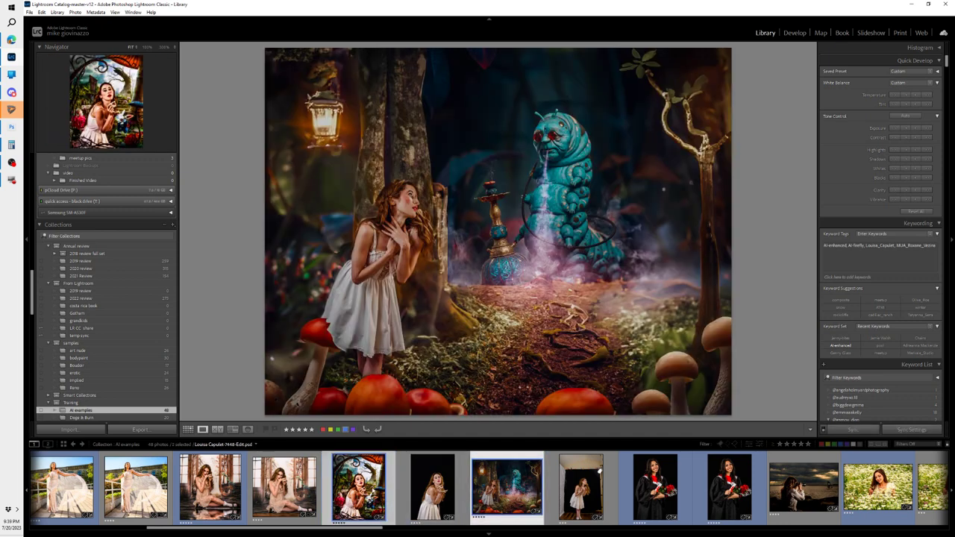
{"action": "right_click", "coordinate": [370, 488]}
{"action": "mouse_move", "coordinate": [426, 316]}
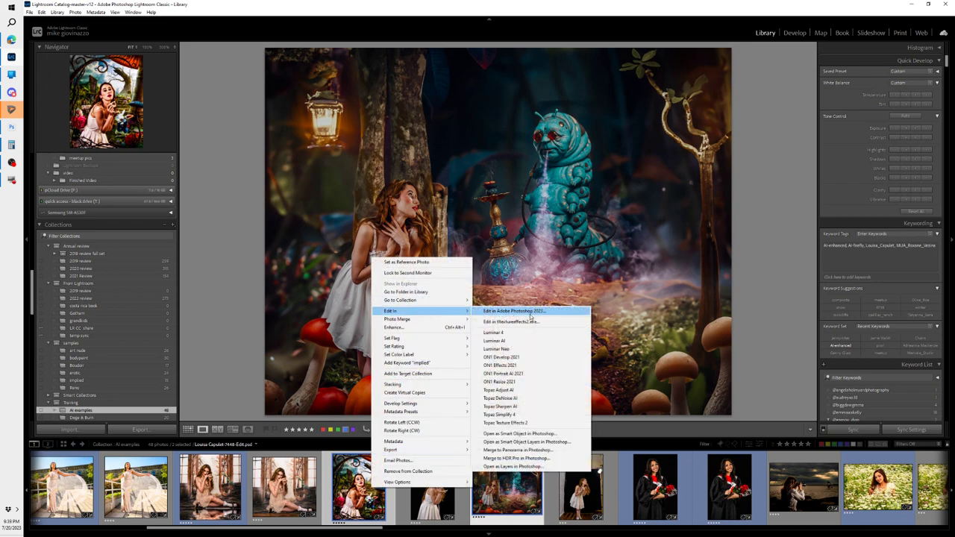
{"action": "left_click", "coordinate": [537, 317]}
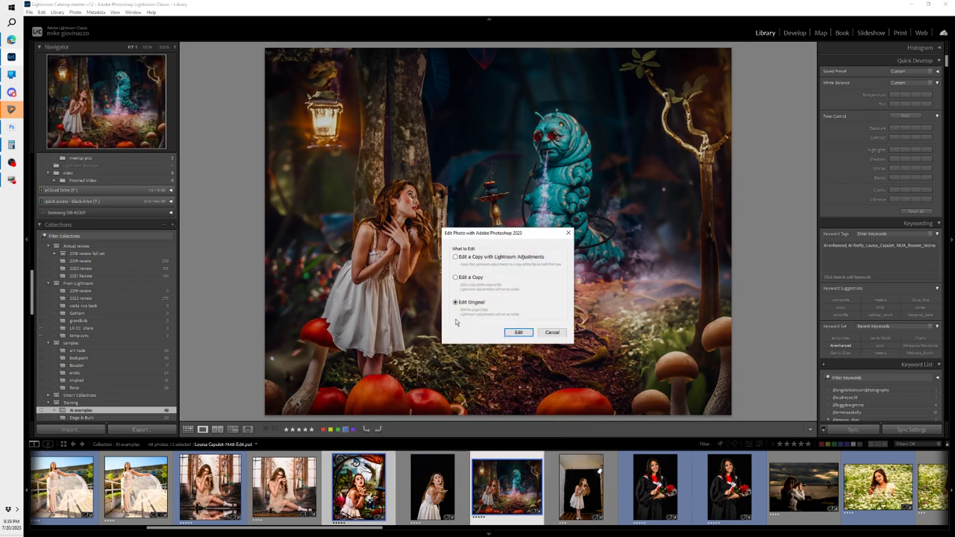
{"action": "left_click", "coordinate": [514, 332]}
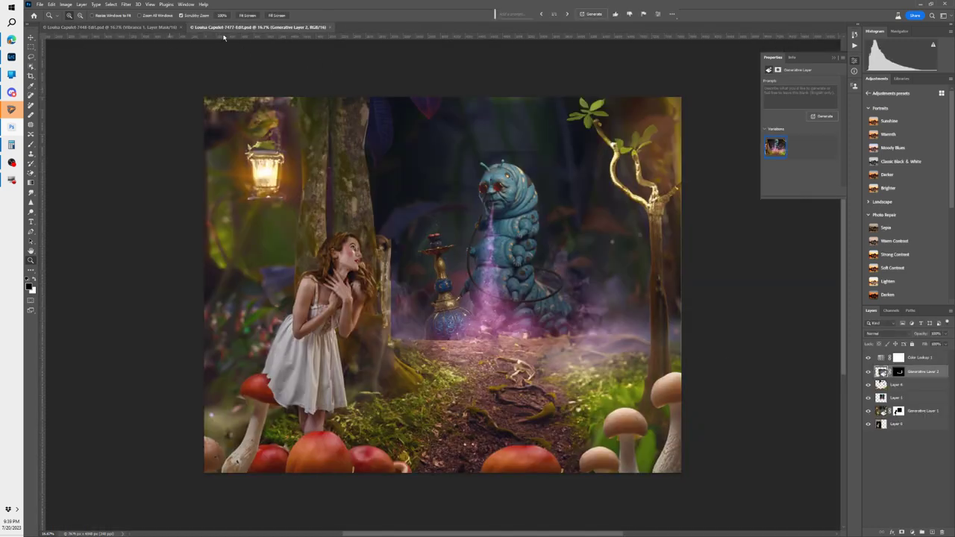
Step: In the teacup composite, isolate the Layer 1 background scene, toggle its visibility, and leave every layer hidden
{"action": "left_click", "coordinate": [162, 27]}
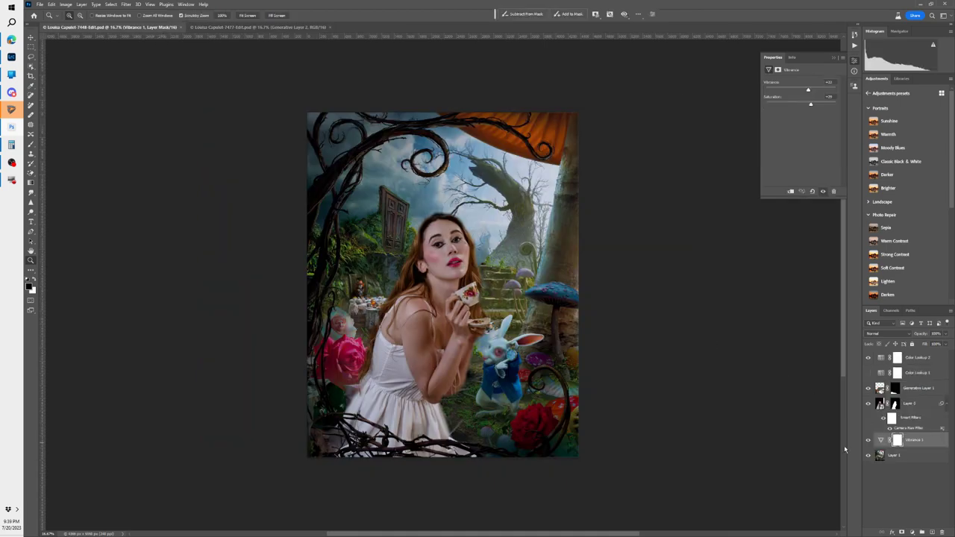
{"action": "left_click", "coordinate": [868, 456], "text": "alt"}
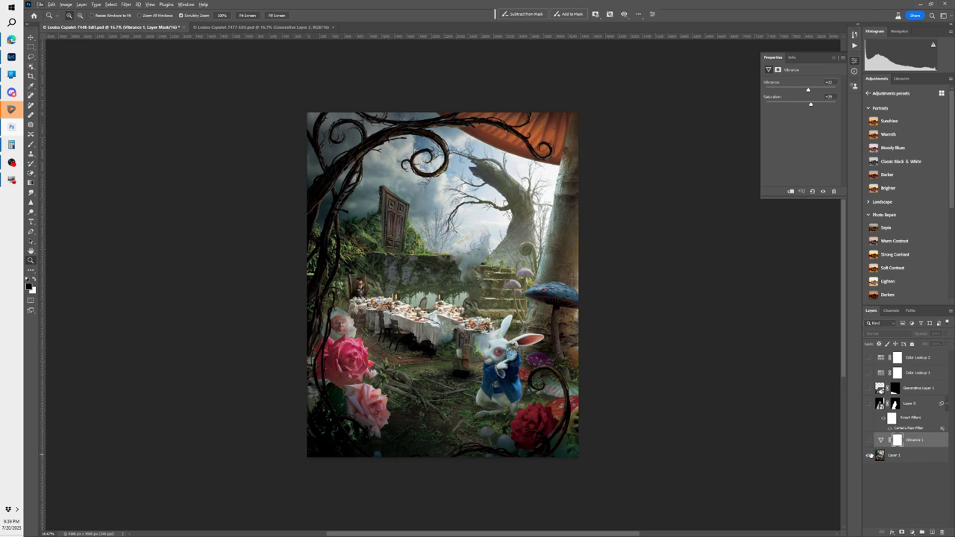
{"action": "left_click", "coordinate": [869, 456]}
{"action": "left_click", "coordinate": [868, 457]}
{"action": "left_click", "coordinate": [867, 457]}
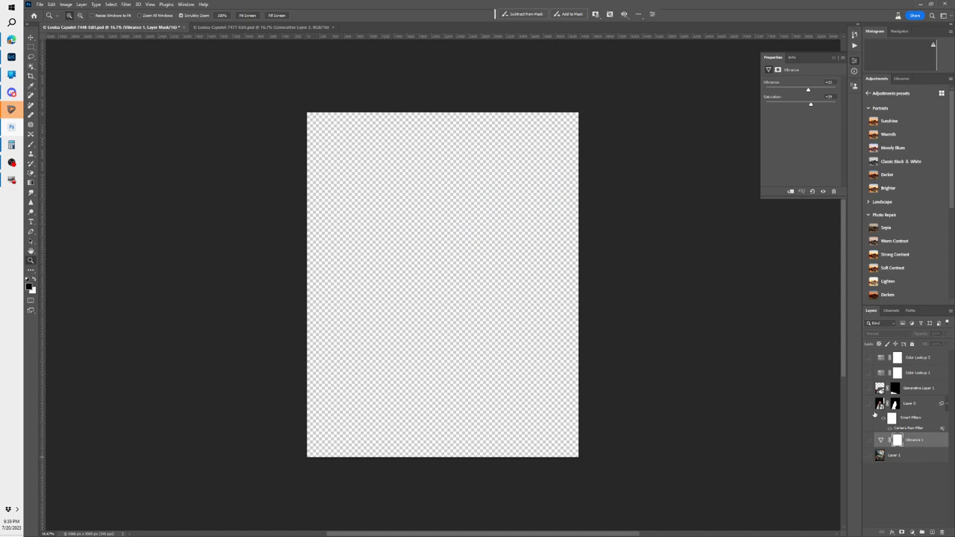
Step: Show only Layer 0 with the woman and compare her cutout with the full studio photo by toggling its mask
{"action": "left_click", "coordinate": [868, 404]}
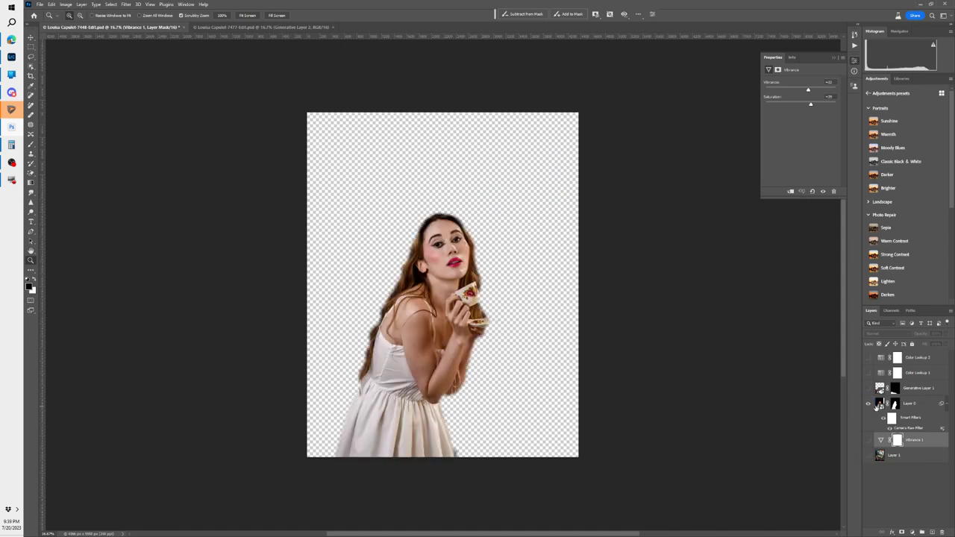
{"action": "left_click", "coordinate": [879, 419]}
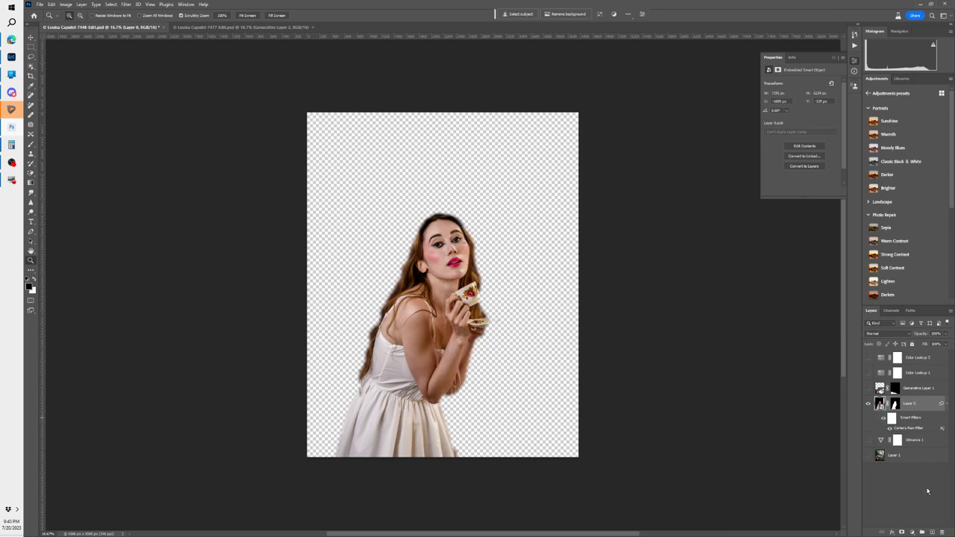
{"action": "left_click", "coordinate": [895, 406], "text": "shift"}
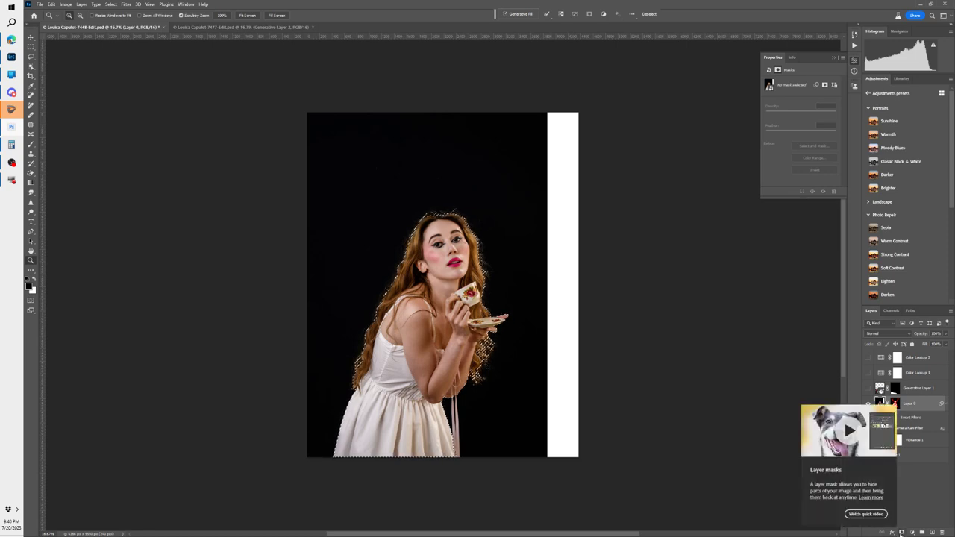
{"action": "left_click", "coordinate": [919, 481]}
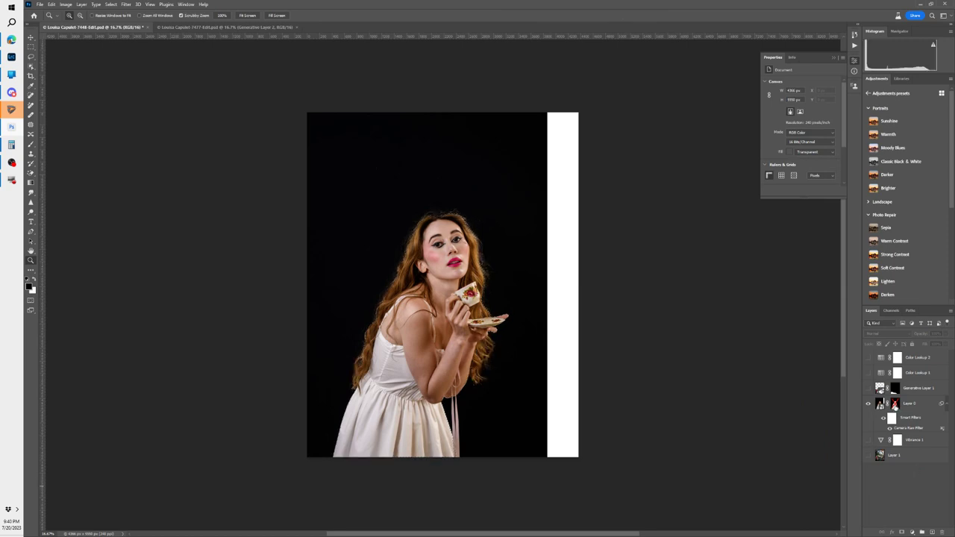
{"action": "left_click", "coordinate": [895, 406], "text": "shift"}
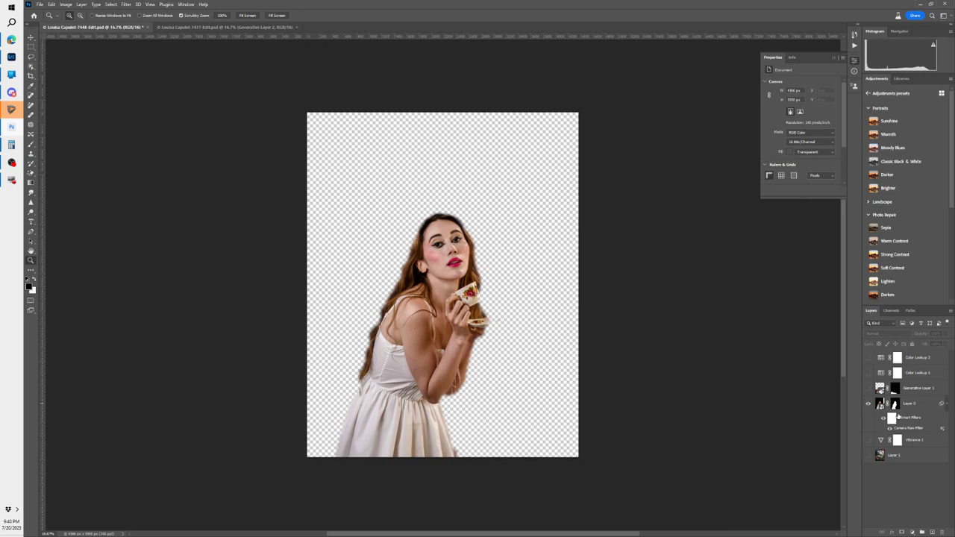
Step: Preview Generative Layer 1 and the Layer 1 background separately together with the woman, then hide both again
{"action": "left_click", "coordinate": [868, 387]}
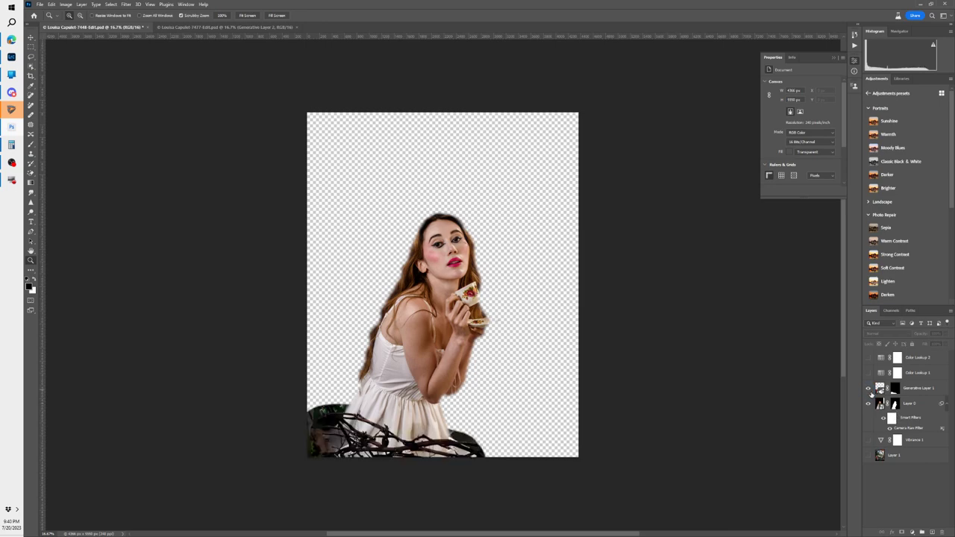
{"action": "left_click", "coordinate": [868, 389]}
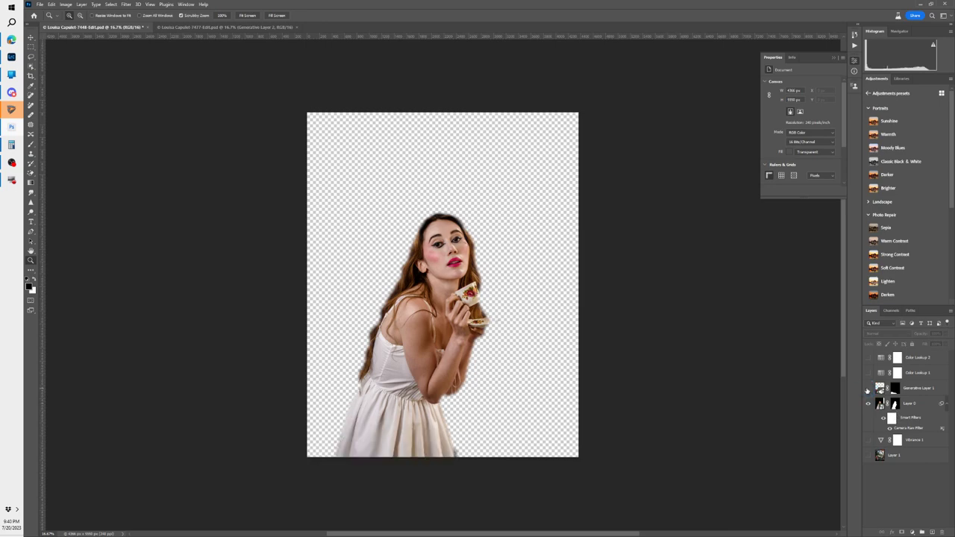
{"action": "left_click", "coordinate": [867, 456]}
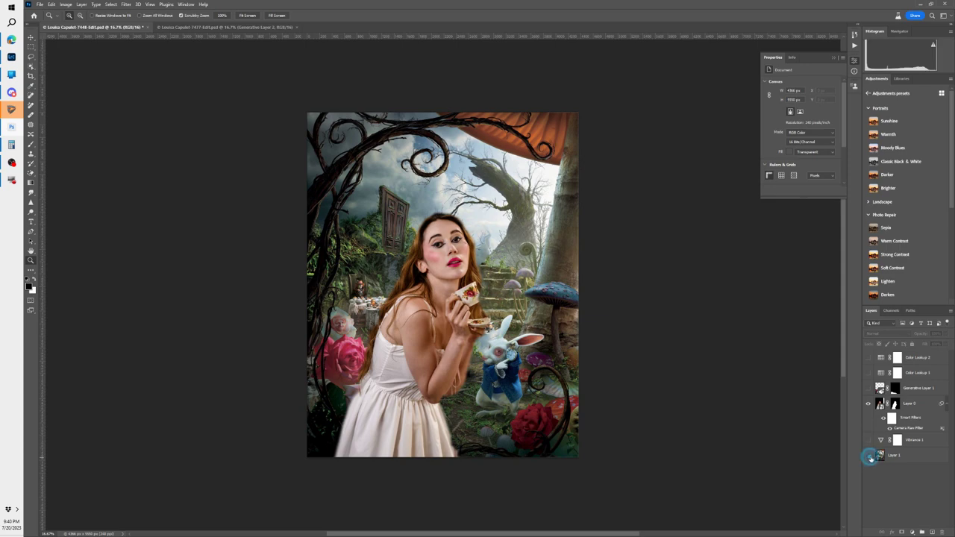
{"action": "left_click", "coordinate": [868, 456]}
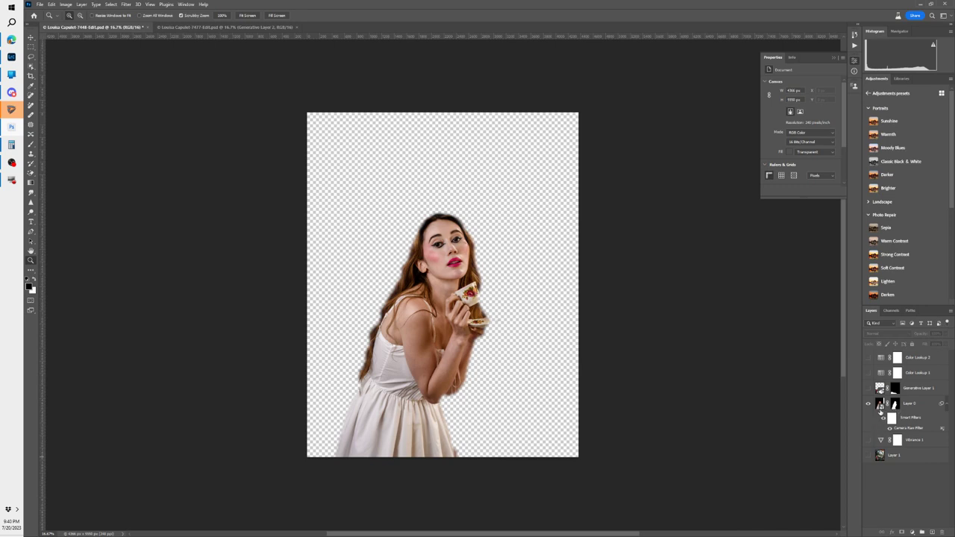
Step: Select the empty area around the woman and generate an Alice in Wonderland picnic scene there with Generative Fill
{"action": "left_click", "coordinate": [880, 406], "text": "ctrl"}
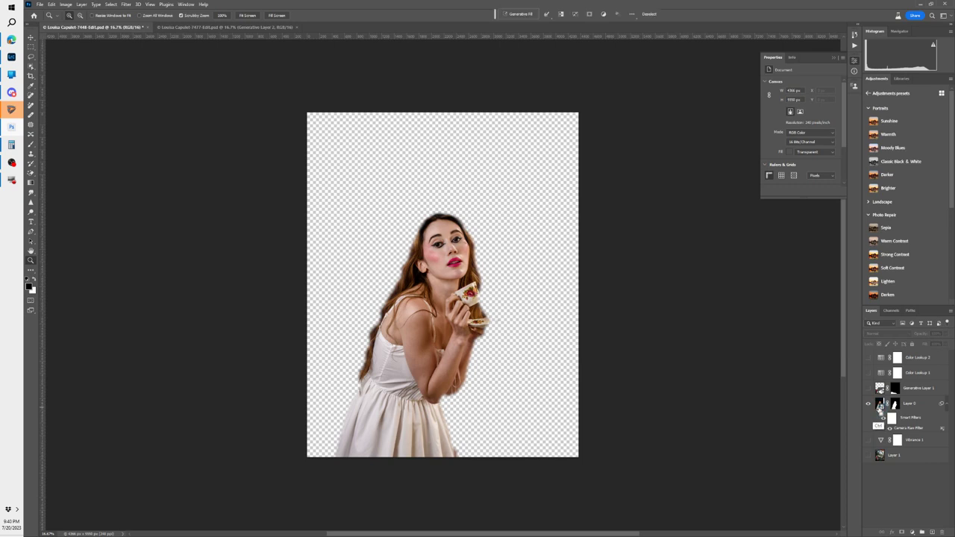
{"action": "left_click", "coordinate": [879, 405], "text": "ctrl"}
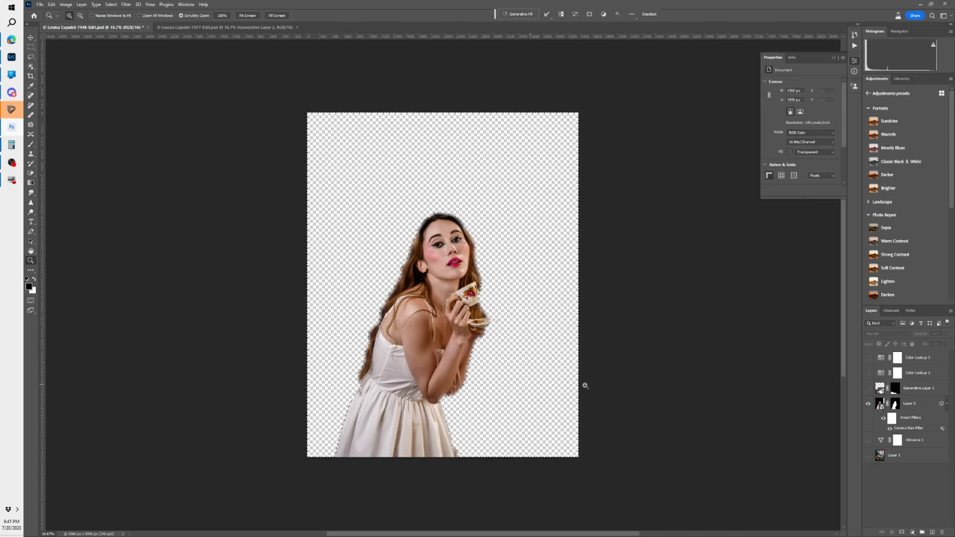
{"action": "left_click", "coordinate": [520, 14]}
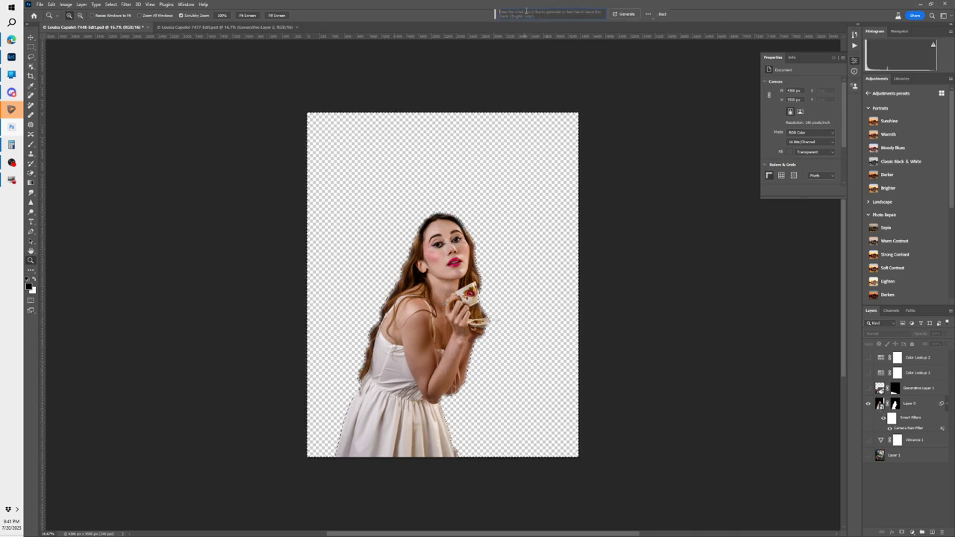
{"action": "type", "text": "a"}
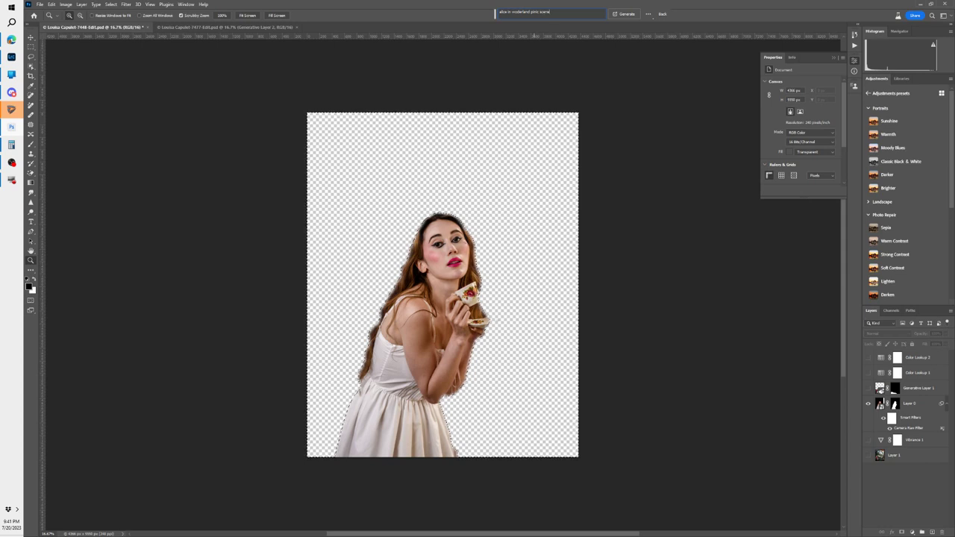
{"action": "key", "text": "Return"}
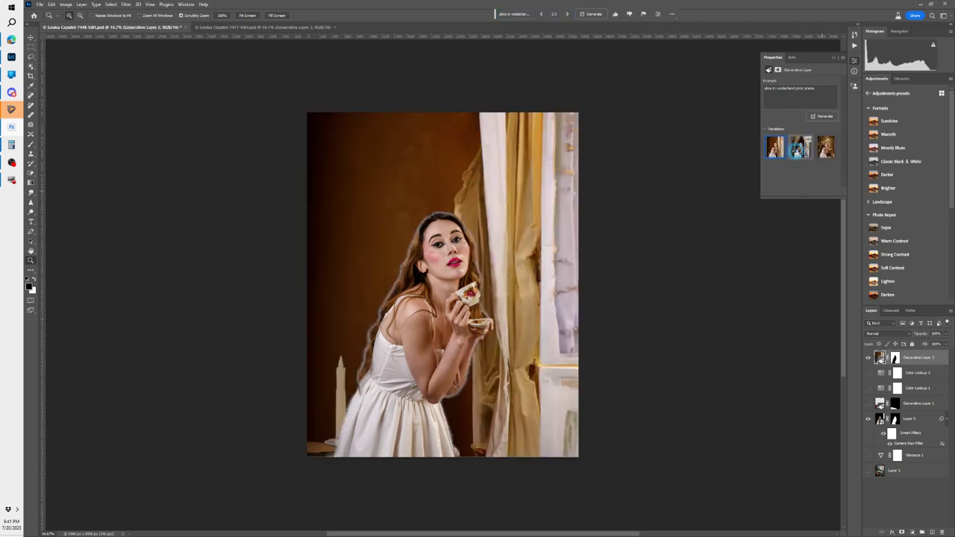
Step: Compare the three generated background variations and return to the first one with the brown wall and curtain
{"action": "left_click", "coordinate": [797, 152]}
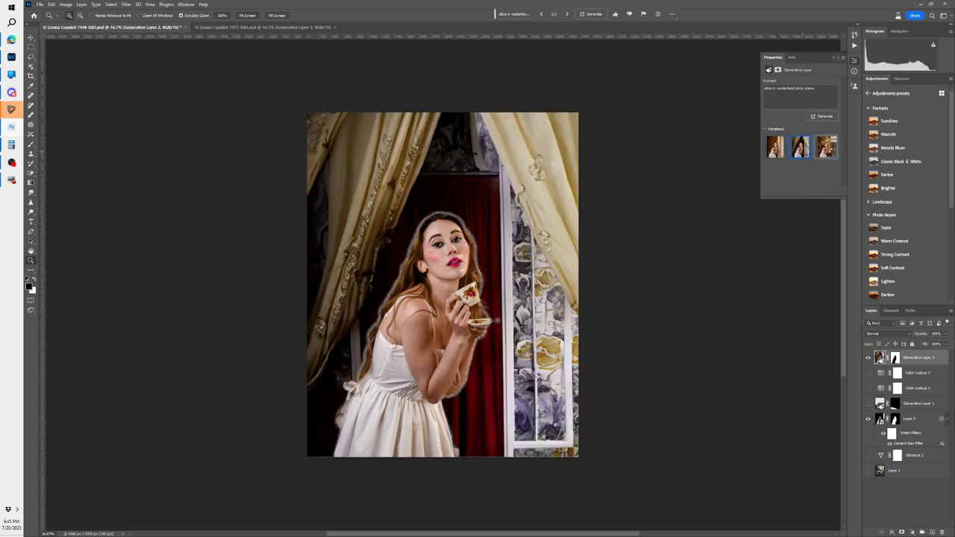
{"action": "left_click", "coordinate": [828, 153]}
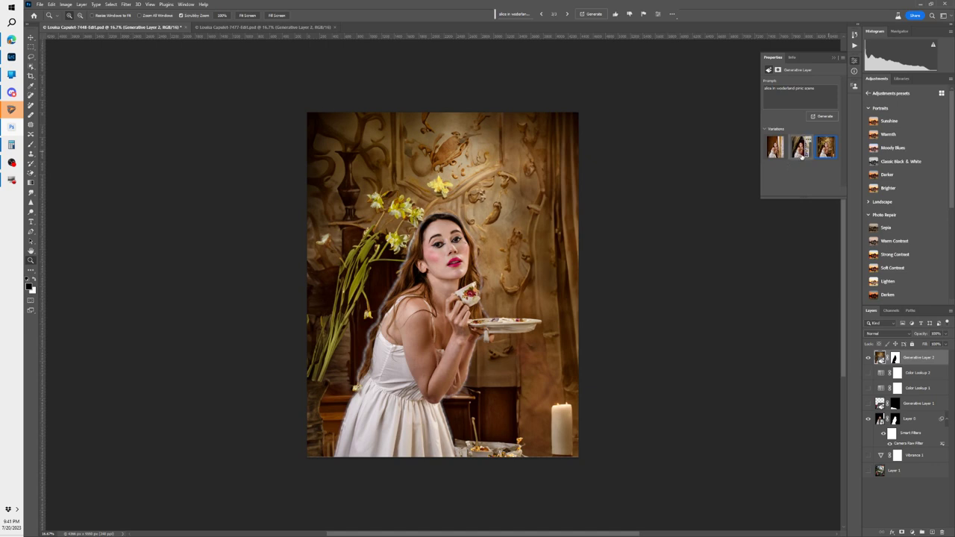
{"action": "left_click", "coordinate": [796, 154]}
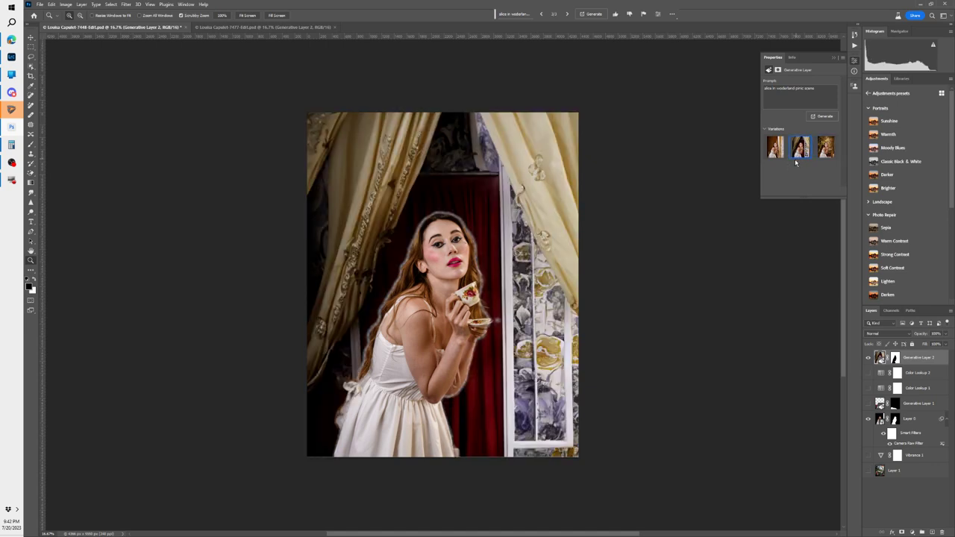
{"action": "left_click", "coordinate": [777, 155]}
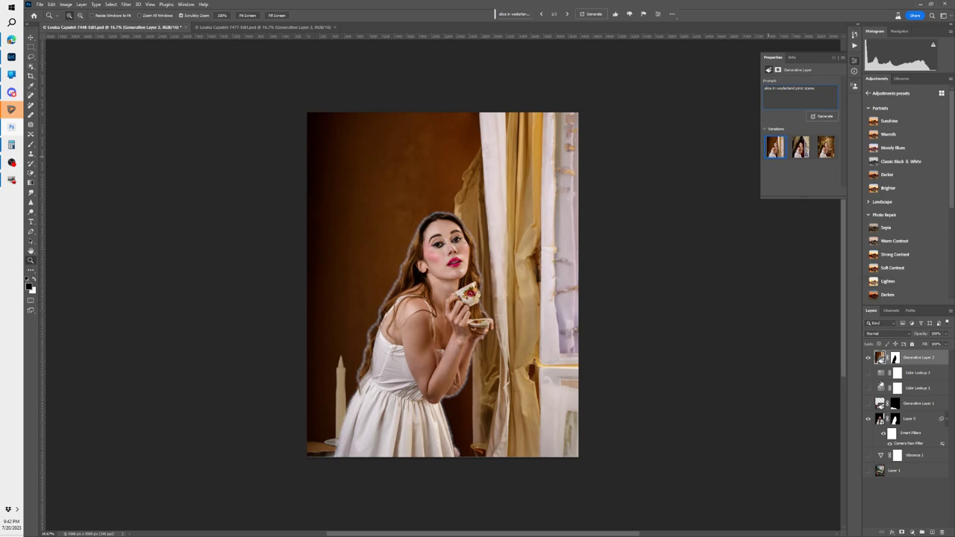
Step: Show the Layer 1 background again and hide Generative Layer 2 to bring back the original wonderland scene behind the woman
{"action": "left_click", "coordinate": [868, 471]}
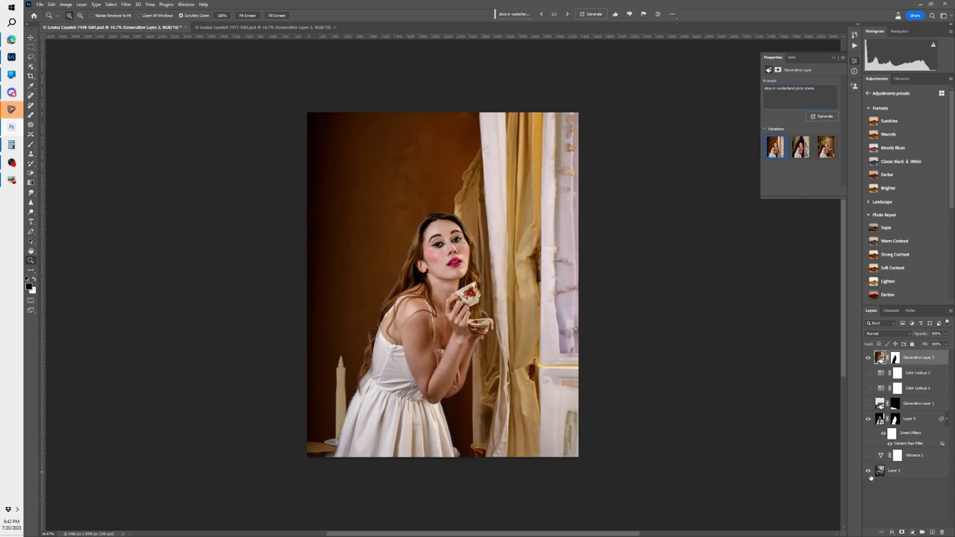
{"action": "left_click", "coordinate": [869, 471], "text": "alt"}
{"action": "left_click", "coordinate": [868, 358], "text": "alt"}
{"action": "left_click", "coordinate": [868, 358]}
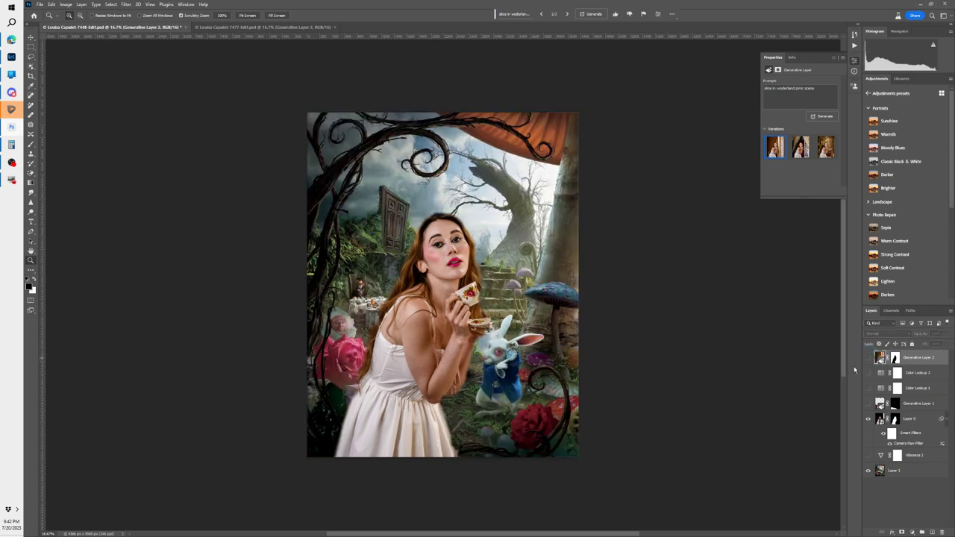
Step: Examine the Layer 1 background without the woman, briefly showing Generative Layer 1's vines over it
{"action": "left_click", "coordinate": [868, 471]}
{"action": "left_click", "coordinate": [867, 472]}
{"action": "left_click", "coordinate": [868, 419]}
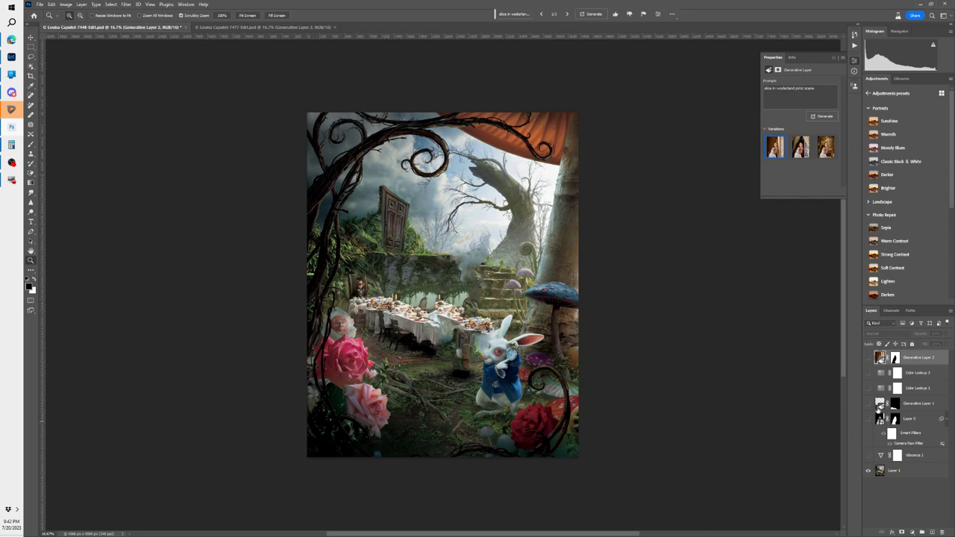
{"action": "left_click", "coordinate": [868, 403]}
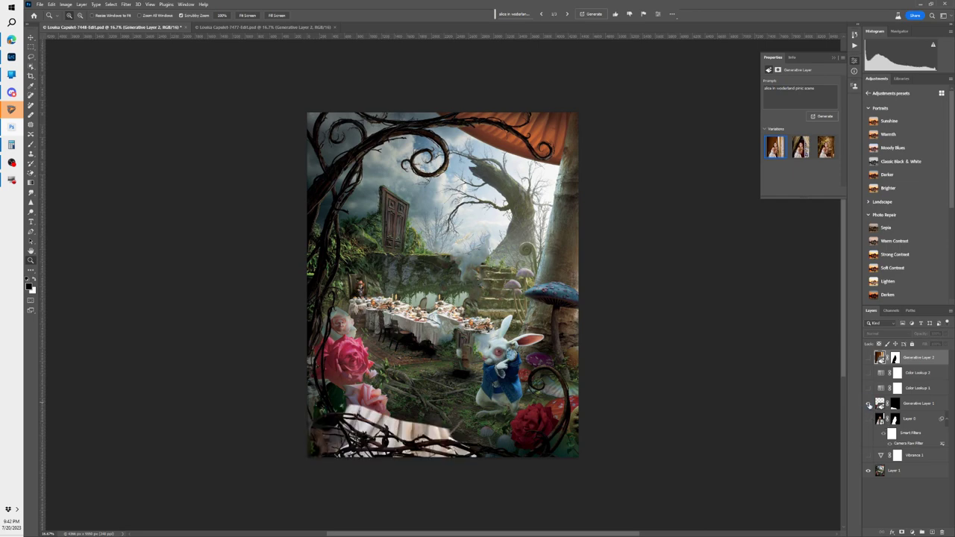
{"action": "left_click", "coordinate": [868, 404]}
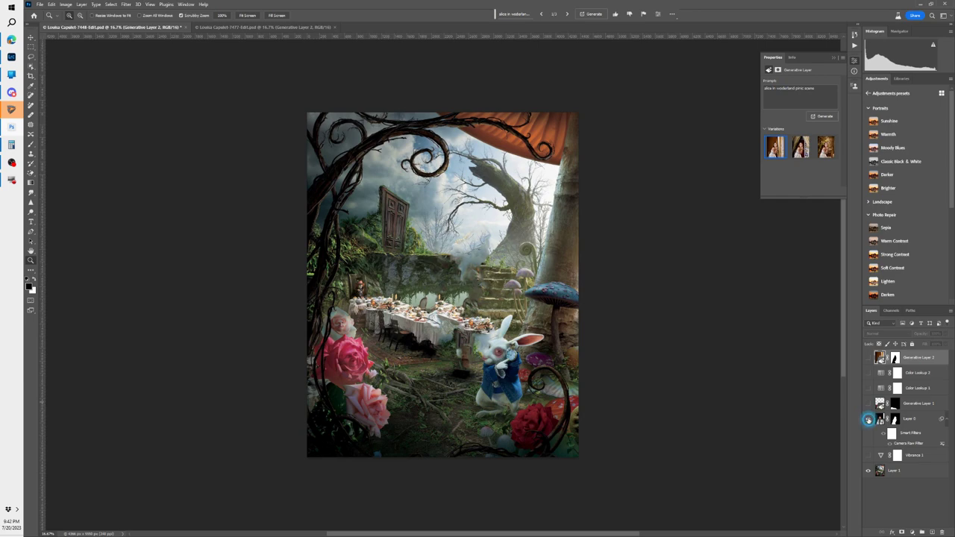
Step: Rebuild the composite by showing Layer 0, Generative Layer 1, both Color Lookup layers and Generative Layer 2 in turn
{"action": "left_click", "coordinate": [868, 419]}
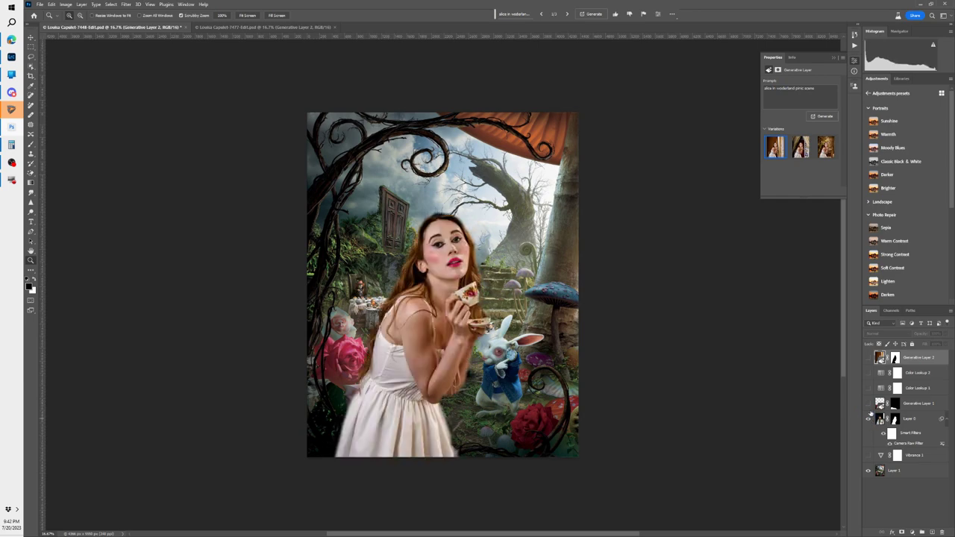
{"action": "left_click", "coordinate": [868, 404]}
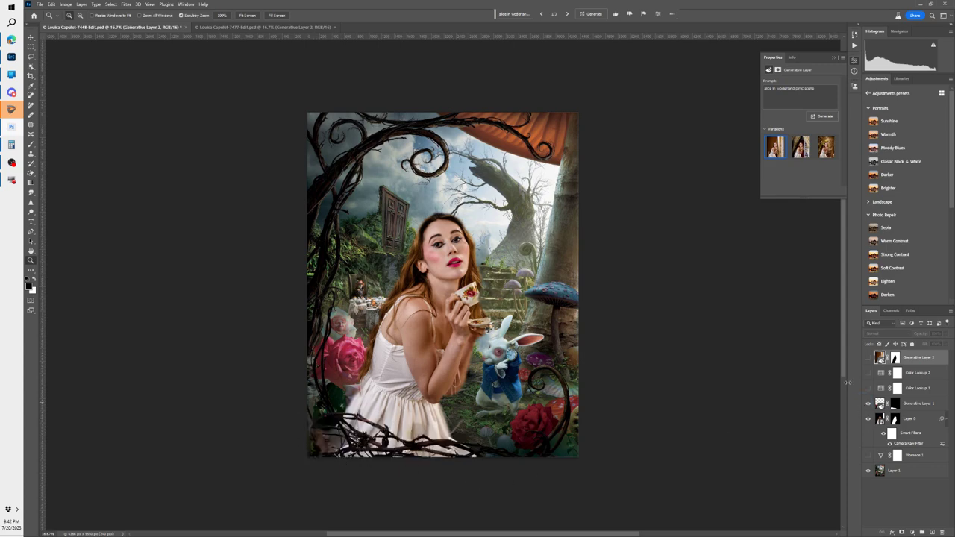
{"action": "left_click", "coordinate": [867, 388]}
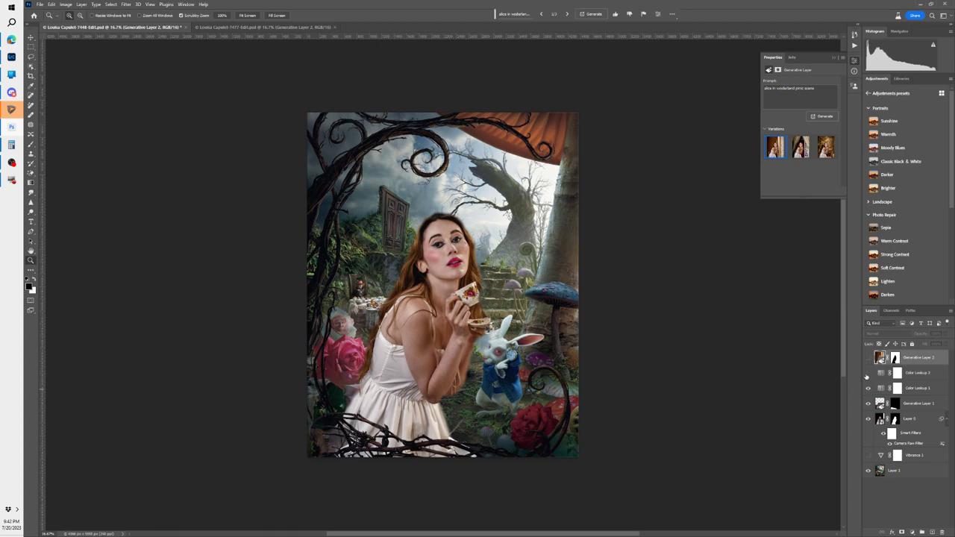
{"action": "left_click", "coordinate": [868, 373]}
{"action": "left_click", "coordinate": [867, 357]}
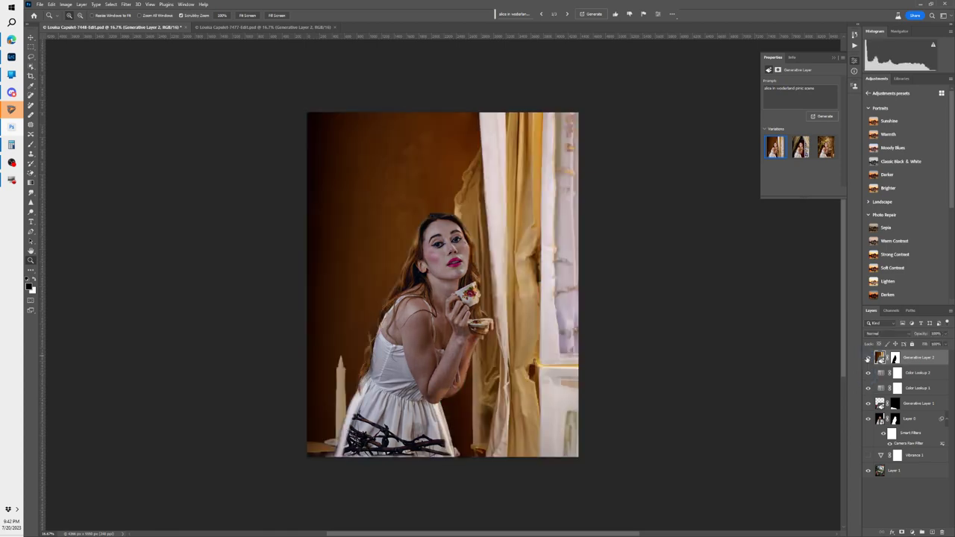
Step: Hide Generative Layer 2, turn on Vibrance 1, and briefly hide Layer 0 to check the background without the woman
{"action": "left_click", "coordinate": [868, 358]}
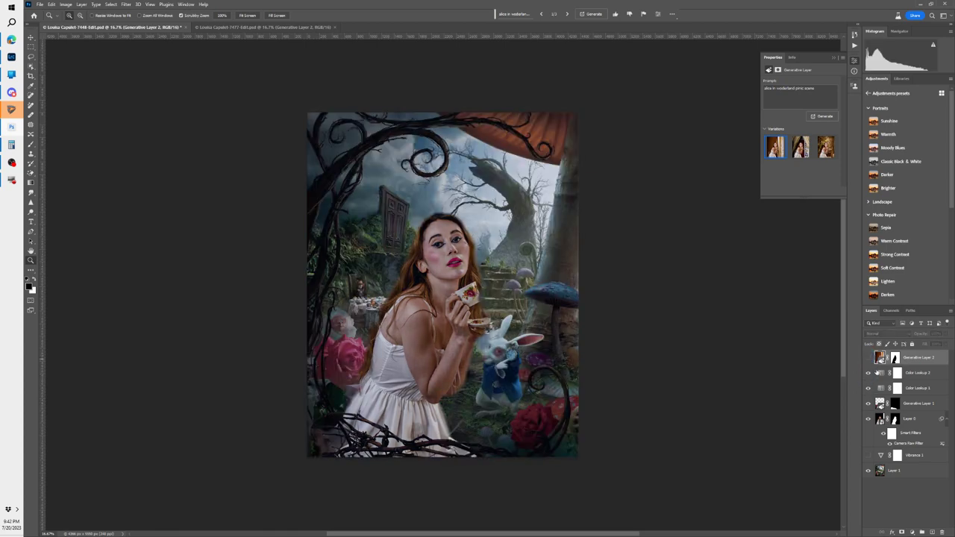
{"action": "left_click", "coordinate": [867, 440]}
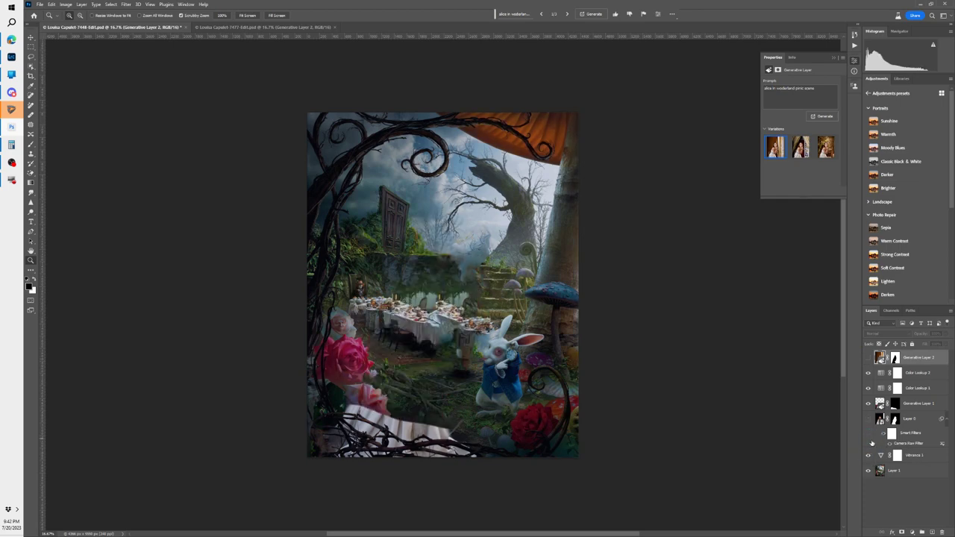
{"action": "left_click", "coordinate": [867, 439]}
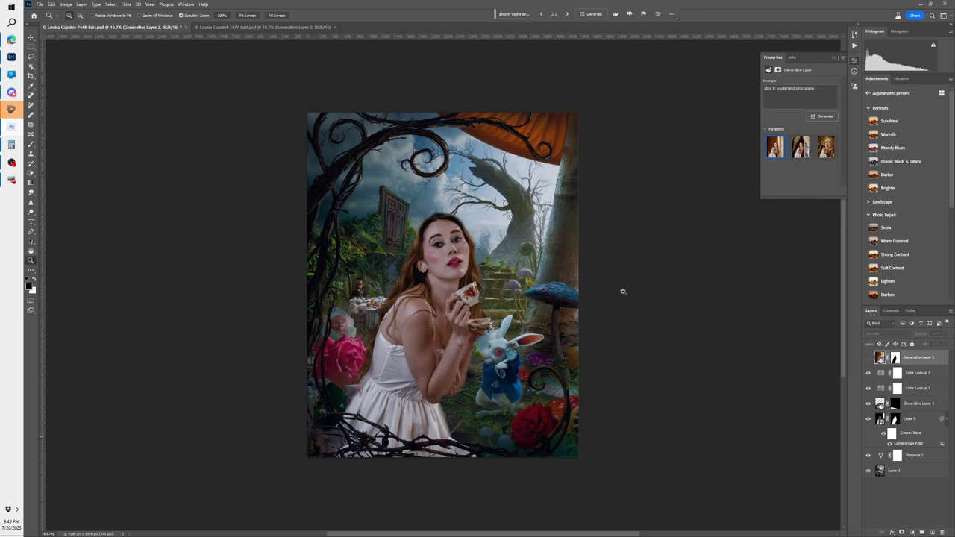
Step: Compare the composite with and without the Layer 1 background, and hide Generative Layer 1's vines while keeping the woman on Layer 0 shown
{"action": "left_click", "coordinate": [879, 471]}
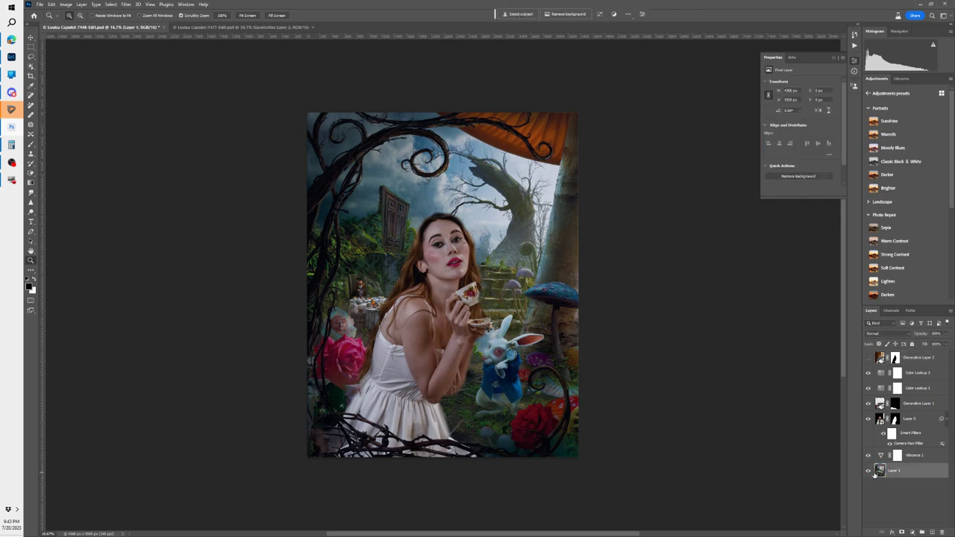
{"action": "key", "text": "ctrl+0"}
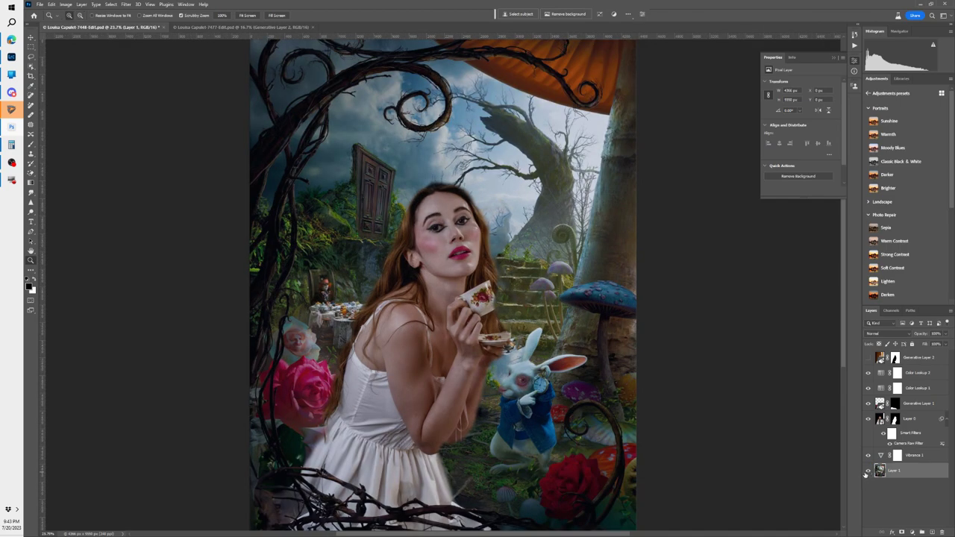
{"action": "left_click", "coordinate": [866, 471], "text": "alt"}
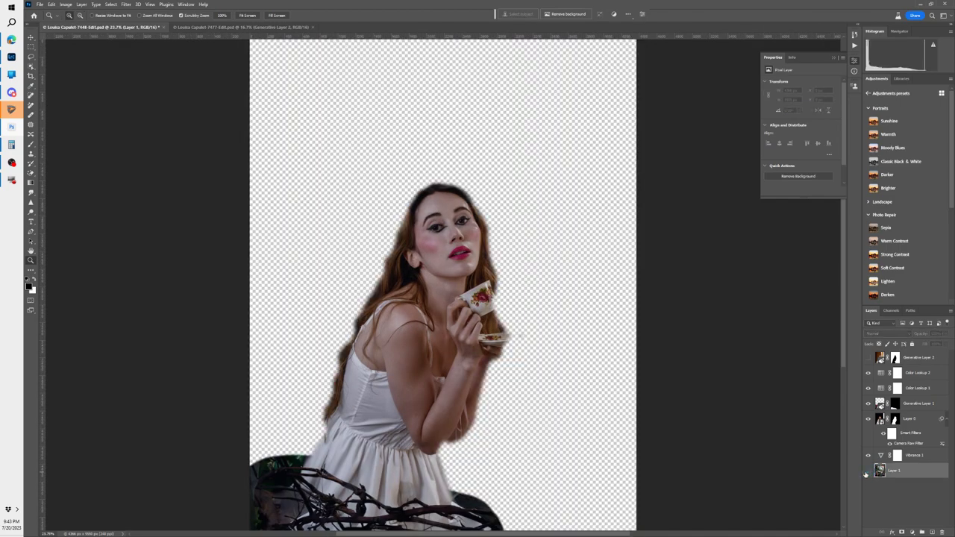
{"action": "left_click", "coordinate": [866, 471], "text": "alt"}
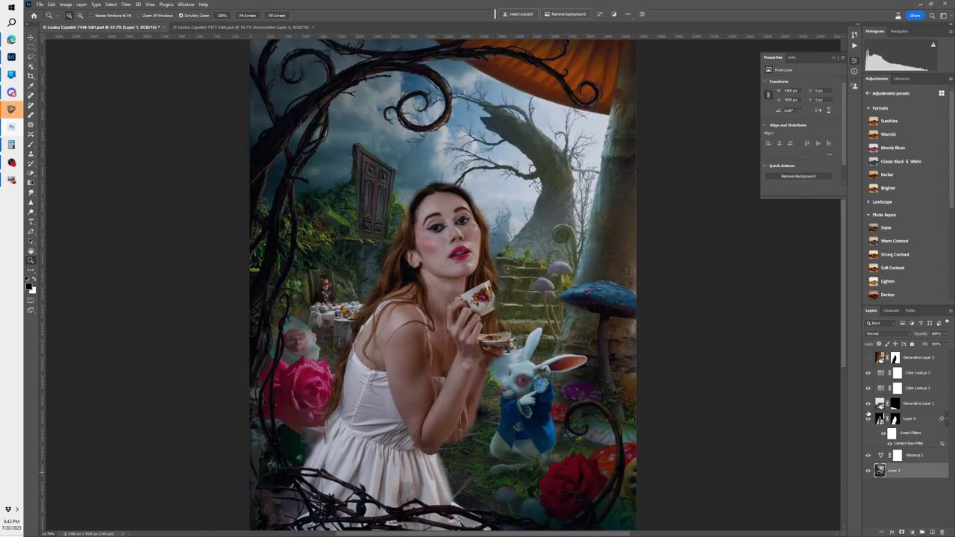
{"action": "left_click_drag", "start_coordinate": [868, 403], "coordinate": [867, 419]}
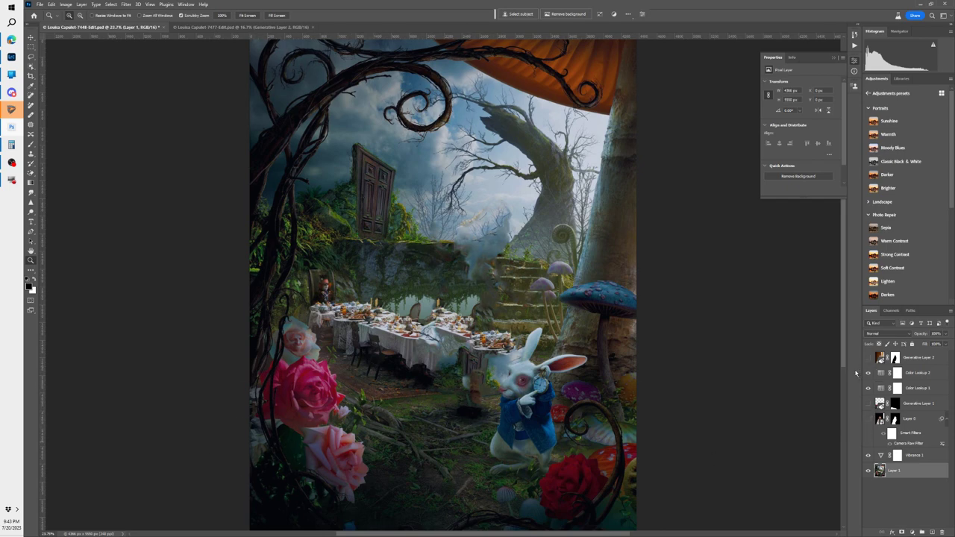
{"action": "left_click", "coordinate": [868, 418]}
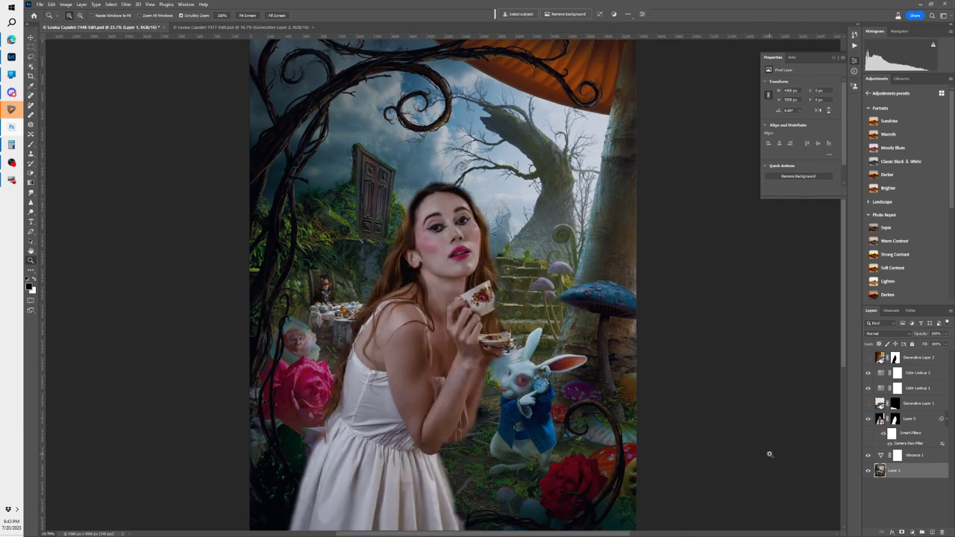
Step: Switch to the caterpillar composite, hide every layer above Layer 0, and briefly preview Generative Layer 2's patch
{"action": "left_click", "coordinate": [271, 27]}
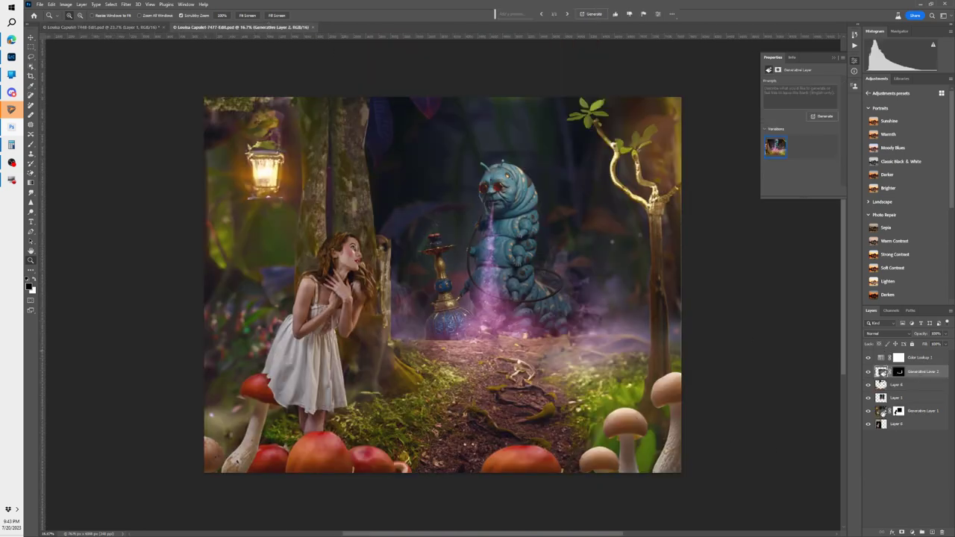
{"action": "left_click_drag", "start_coordinate": [869, 411], "coordinate": [868, 358]}
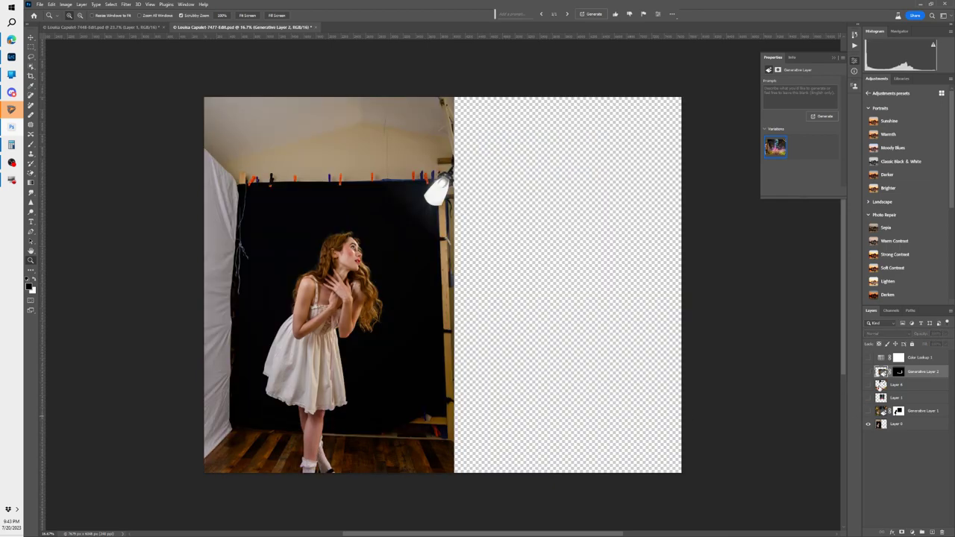
{"action": "left_click", "coordinate": [868, 371]}
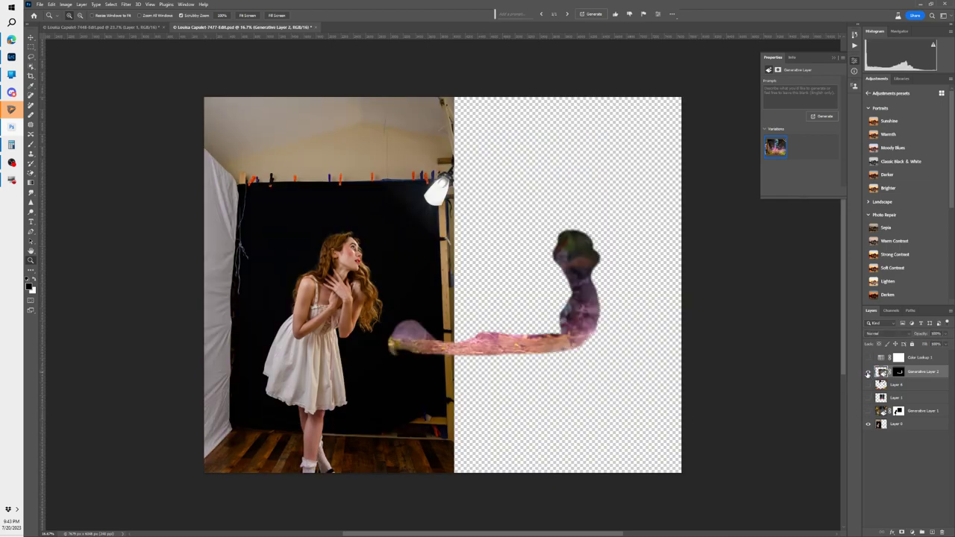
{"action": "left_click", "coordinate": [867, 371]}
Step: Preview the mushrooms on Layer 6 with the caterpillar on Layer 1, and isolate Layer 1 by hiding Layer 6 and Layer 0
{"action": "left_click", "coordinate": [867, 384]}
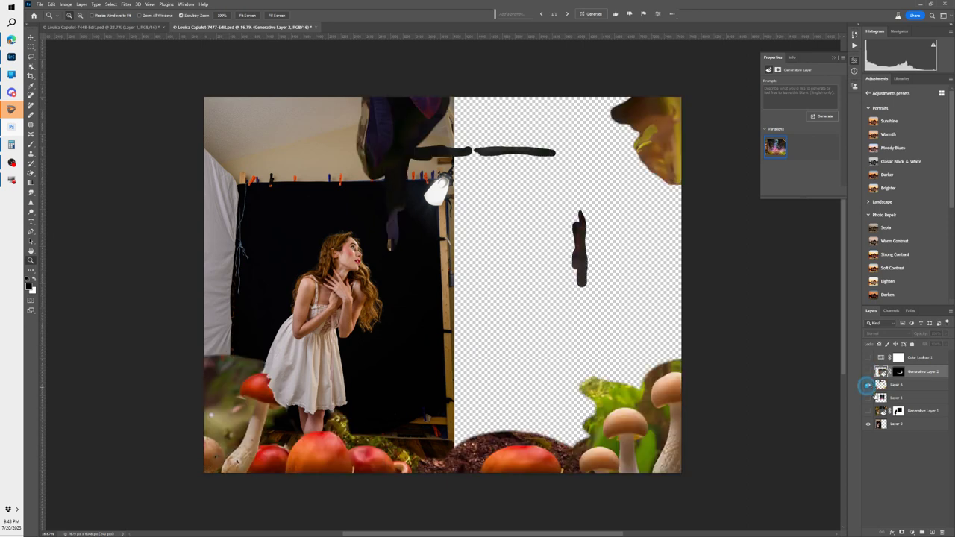
{"action": "left_click", "coordinate": [868, 397]}
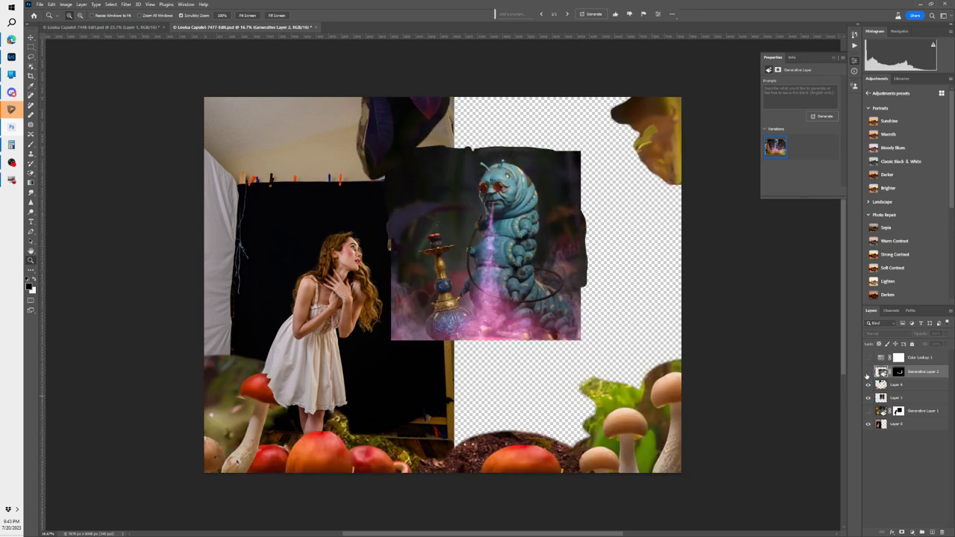
{"action": "left_click", "coordinate": [868, 399]}
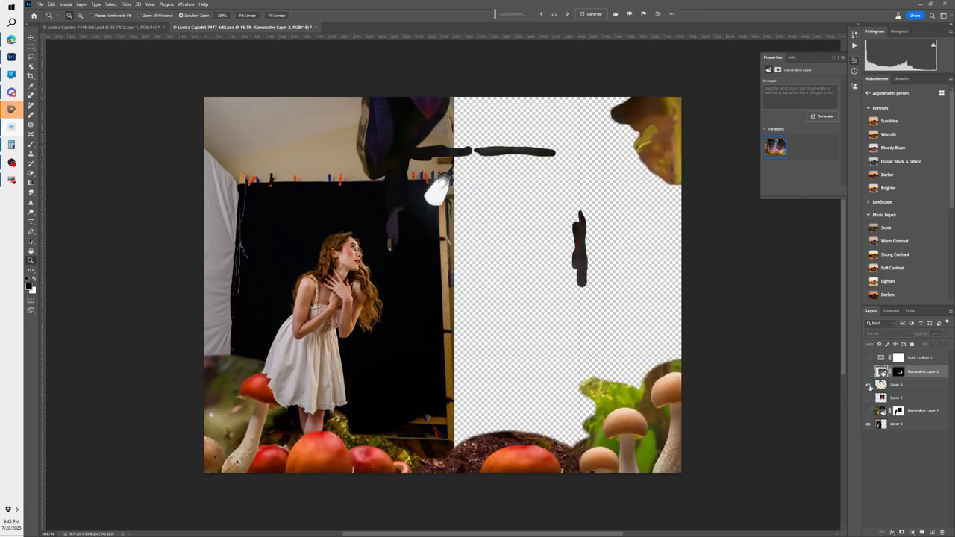
{"action": "left_click", "coordinate": [868, 398]}
{"action": "left_click", "coordinate": [867, 424]}
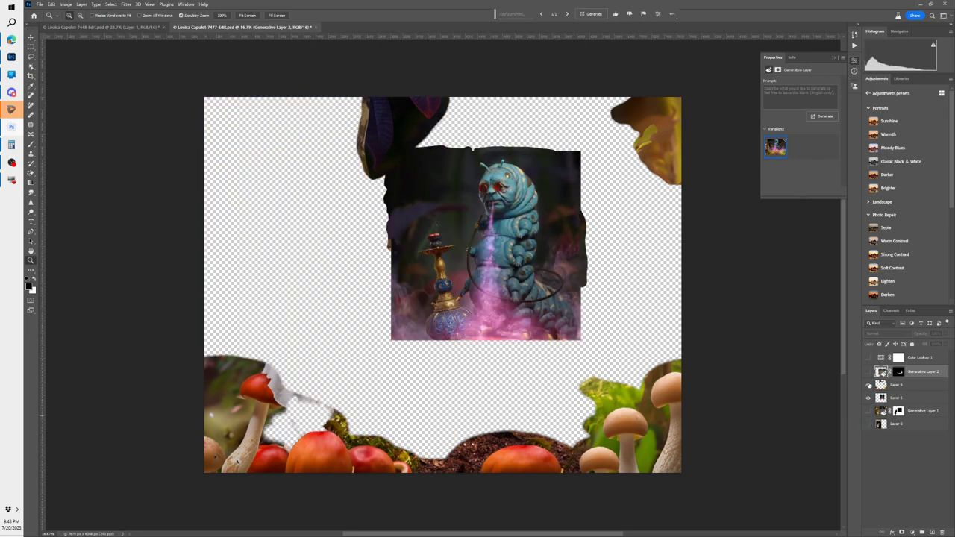
{"action": "left_click", "coordinate": [867, 384]}
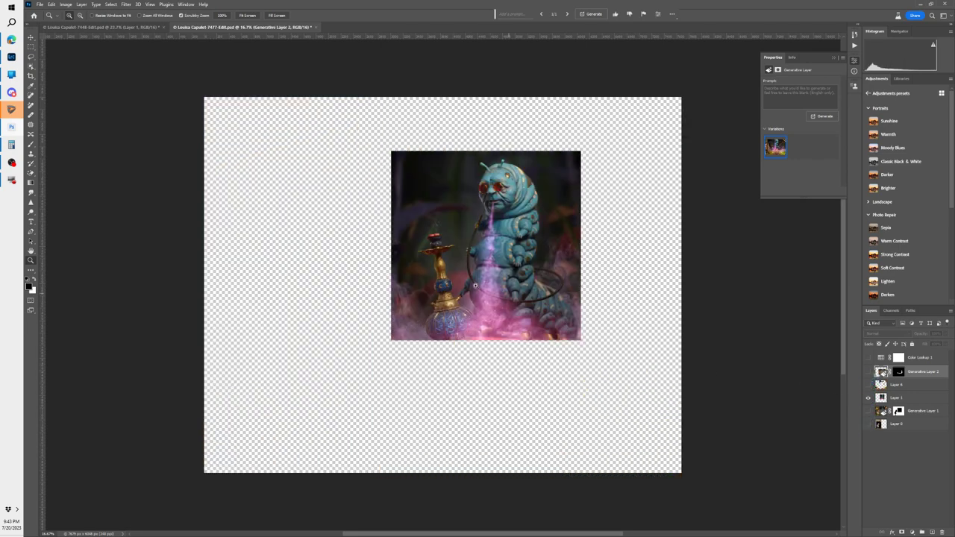
Step: Show Layer 0 behind the caterpillar picture and compare the image with and without Generative Layer 1's forest
{"action": "left_click", "coordinate": [867, 423]}
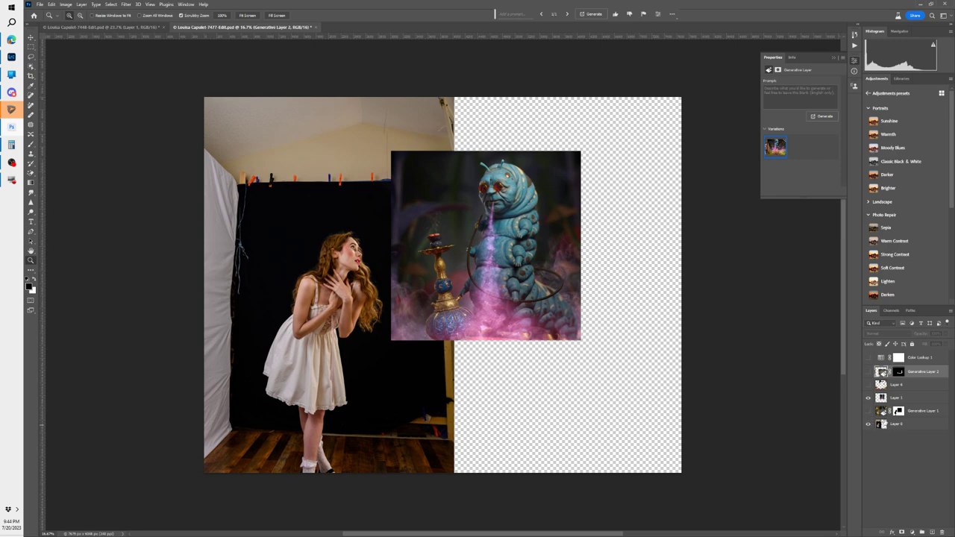
{"action": "left_click", "coordinate": [868, 411]}
{"action": "left_click", "coordinate": [869, 411]}
{"action": "left_click", "coordinate": [868, 411]}
{"action": "left_click", "coordinate": [868, 411]}
Step: Examine the masked openings in Generative Layer 1 by viewing it without Layer 0 and without Layer 1
{"action": "left_click", "coordinate": [868, 424]}
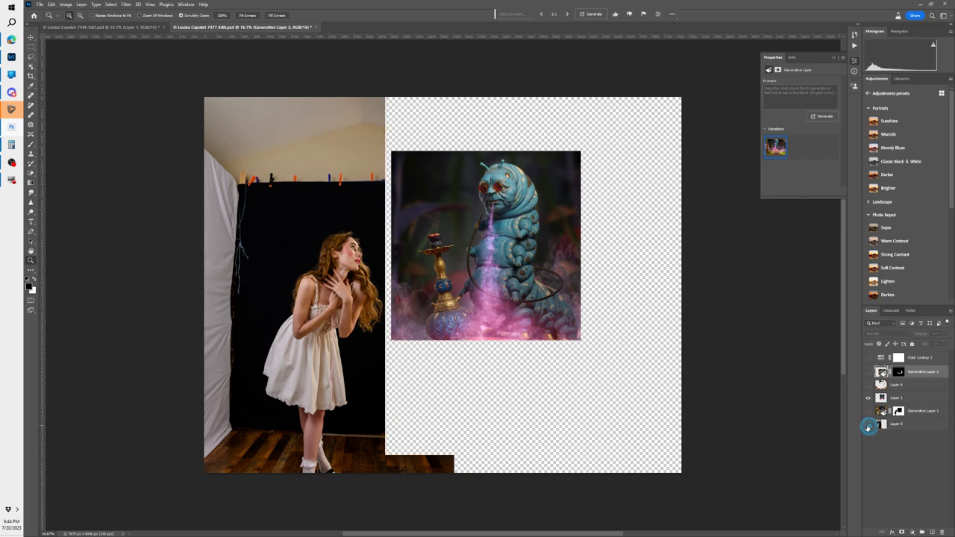
{"action": "left_click", "coordinate": [868, 411]}
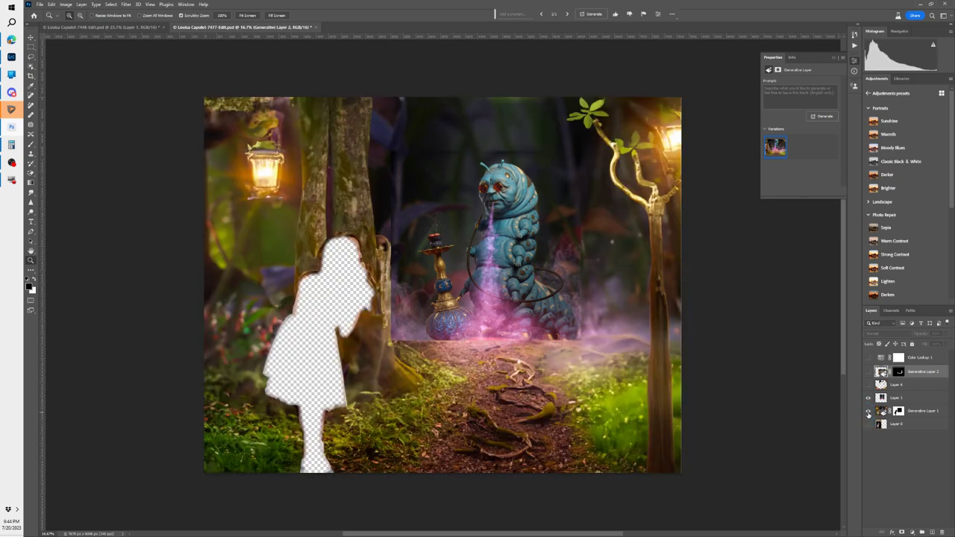
{"action": "left_click", "coordinate": [868, 425]}
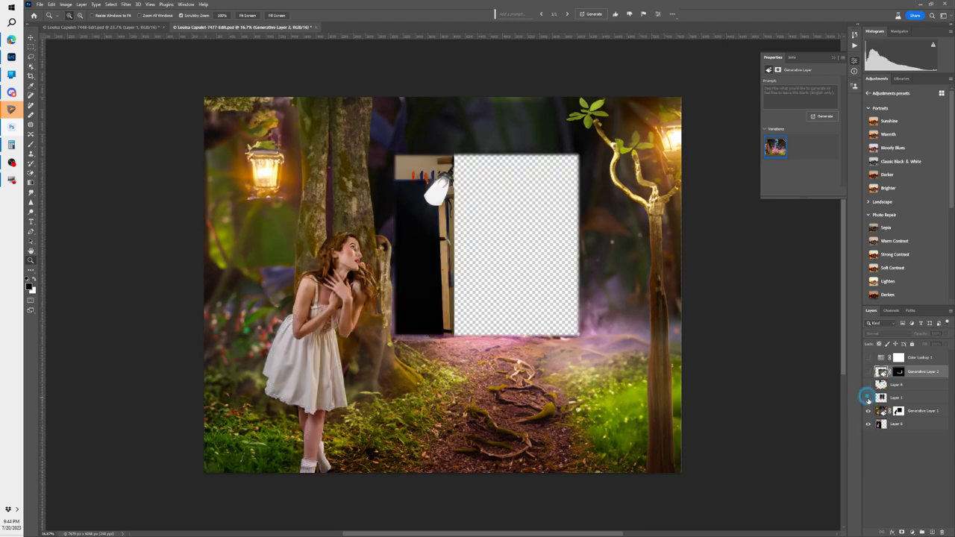
{"action": "left_click", "coordinate": [868, 398]}
Step: Select Layer 0, hide Generative Layer 1, select the woman as the subject, and invert the selection
{"action": "left_click", "coordinate": [881, 426]}
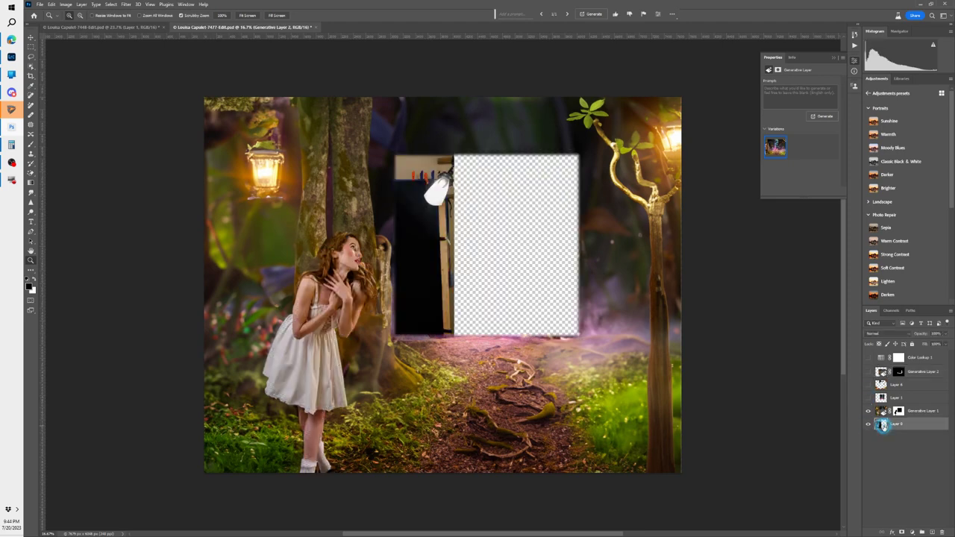
{"action": "left_click", "coordinate": [868, 411]}
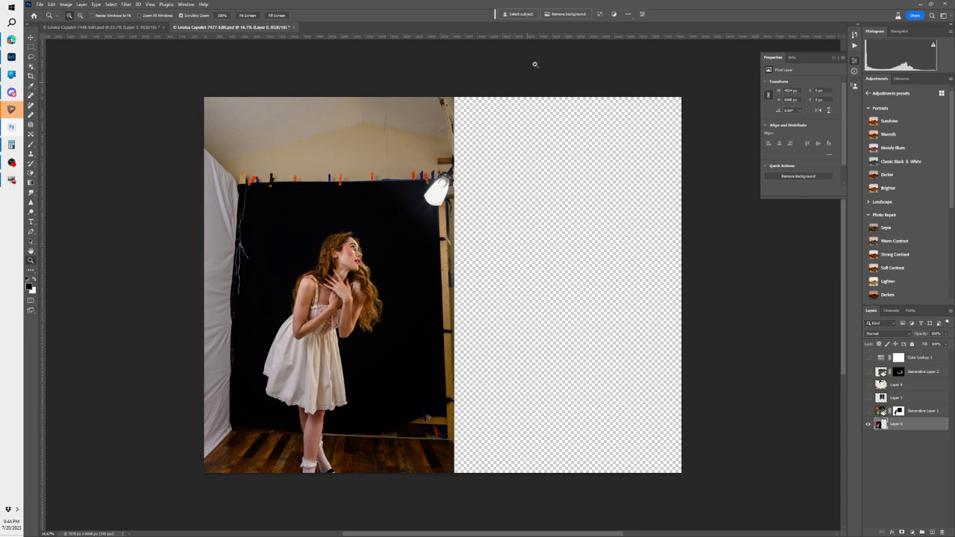
{"action": "left_click", "coordinate": [518, 14]}
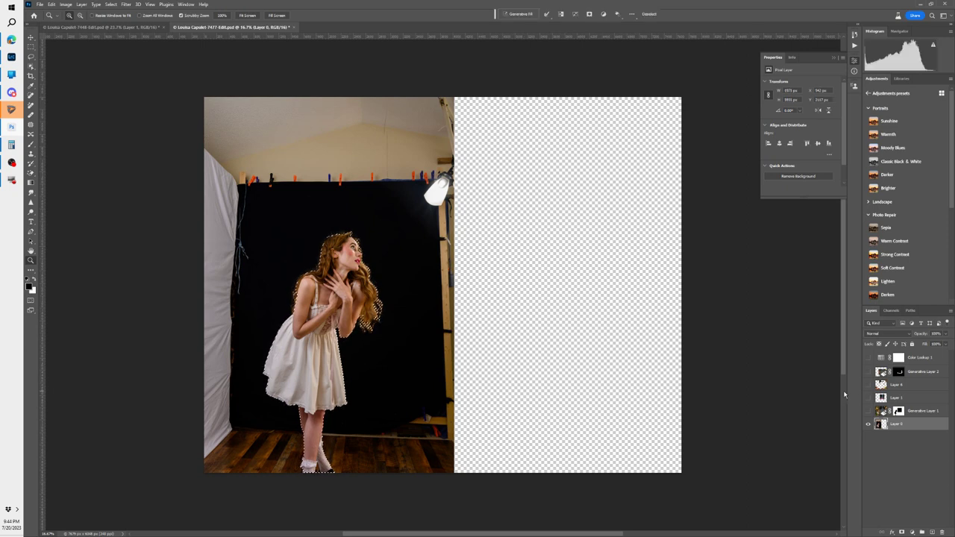
{"action": "key", "text": "ctrl+shift+i"}
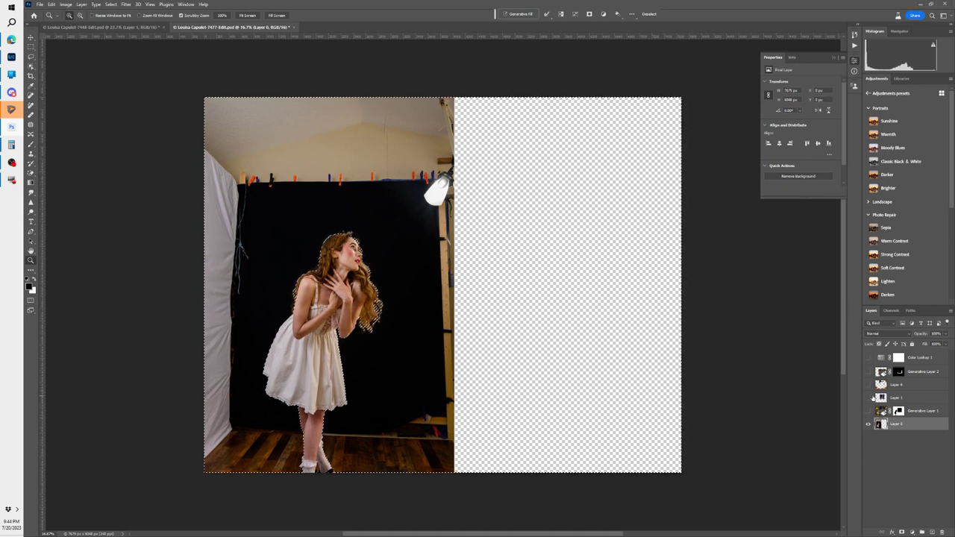
Step: Show Layer 1 and subtract the caterpillar picture from the selection with the Lasso tool, tracing just inside its edges
{"action": "left_click", "coordinate": [868, 398]}
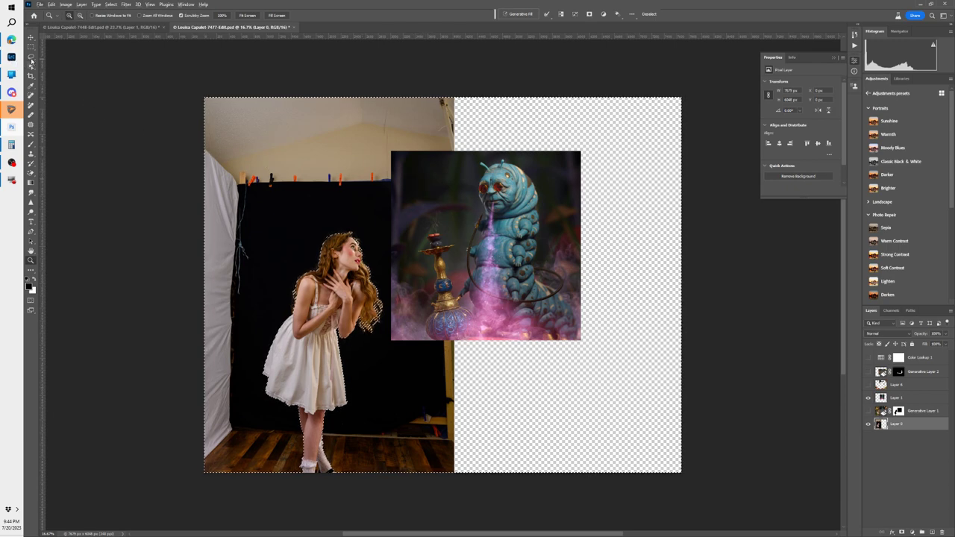
{"action": "key", "text": "l"}
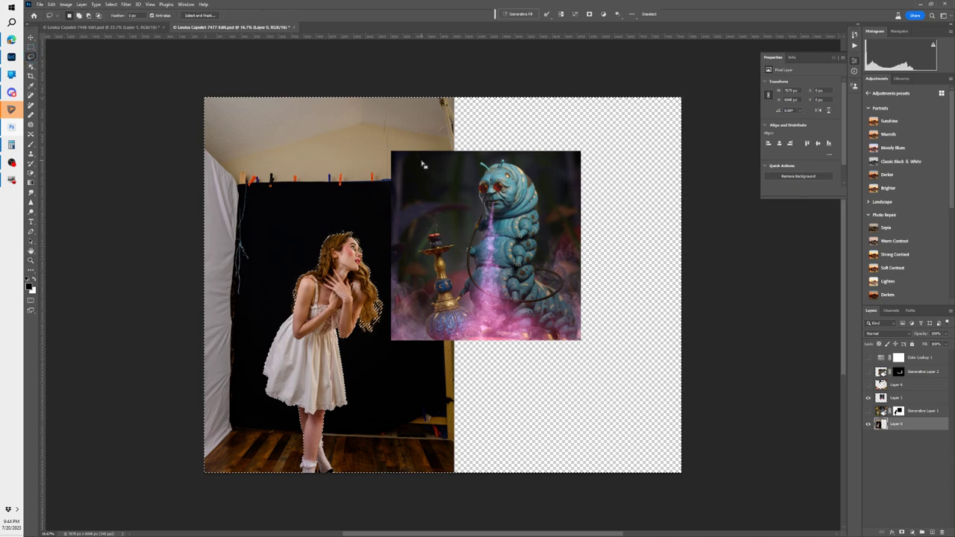
{"action": "key", "text": "alt"}
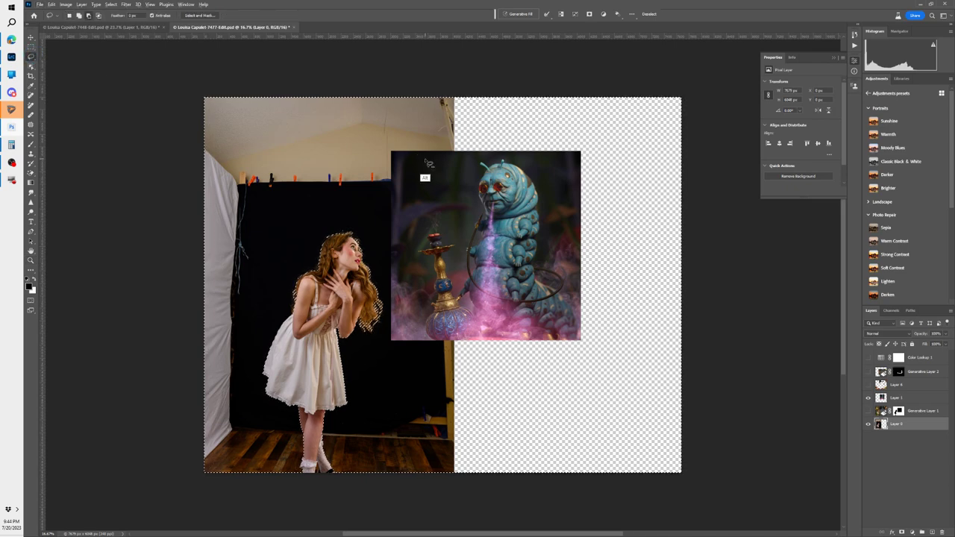
{"action": "mouse_move", "coordinate": [433, 159]}
{"action": "left_mouse_down"}
{"action": "mouse_move", "coordinate": [397, 165]}
{"action": "mouse_move", "coordinate": [391, 201]}
{"action": "mouse_move", "coordinate": [399, 328]}
{"action": "mouse_move", "coordinate": [470, 340]}
{"action": "mouse_move", "coordinate": [573, 332]}
{"action": "mouse_move", "coordinate": [571, 170]}
{"action": "mouse_move", "coordinate": [436, 158]}
{"action": "left_mouse_up"}
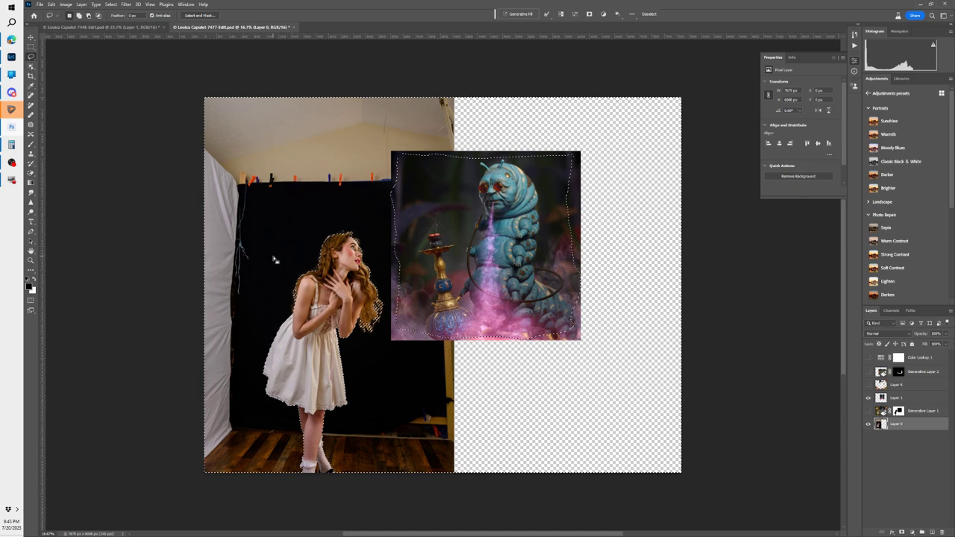
Step: Add a new blank layer directly above Layer 1 with the default settings
{"action": "left_click", "coordinate": [925, 399]}
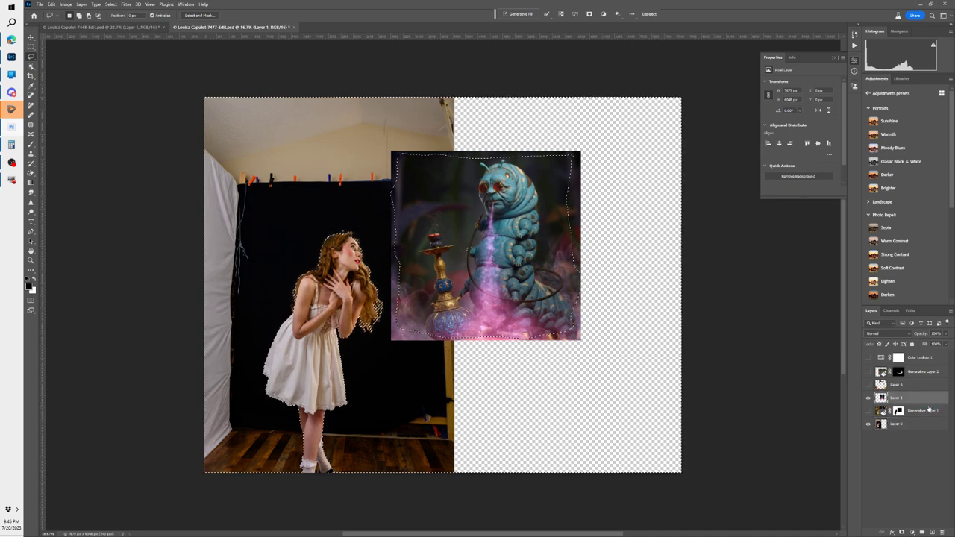
{"action": "key", "text": "ctrl+shift+n"}
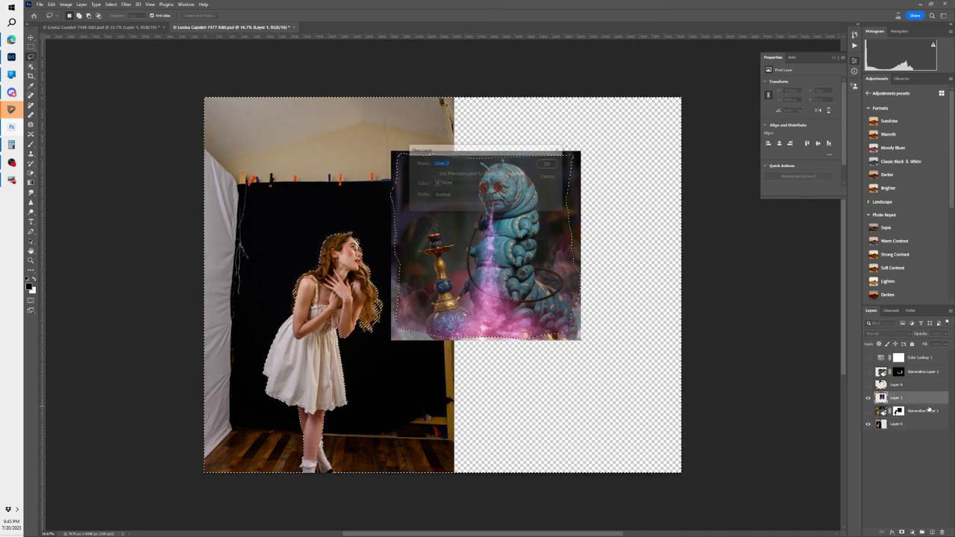
{"action": "key", "text": "Return"}
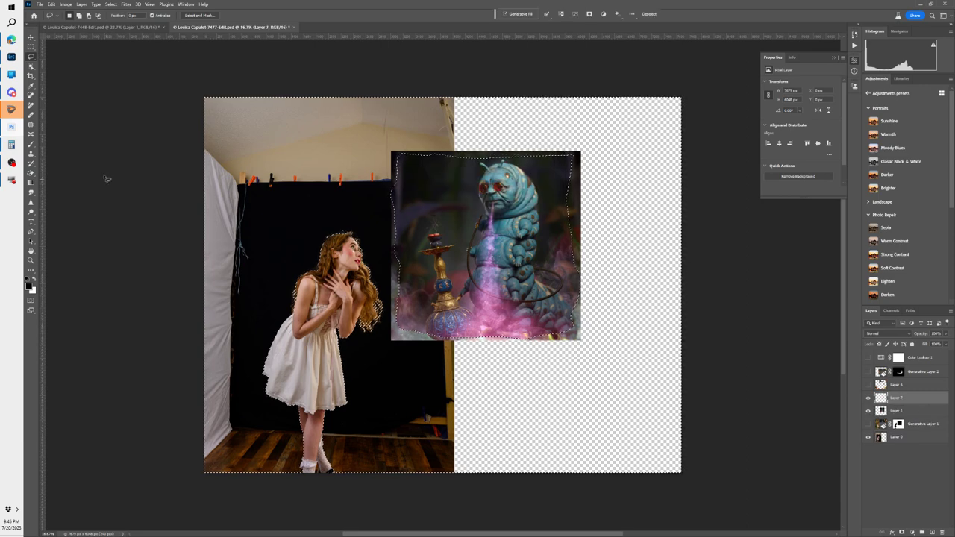
Step: Try a black brush stroke diagonally across the selection on the blank layer, and undo it
{"action": "key", "text": "b"}
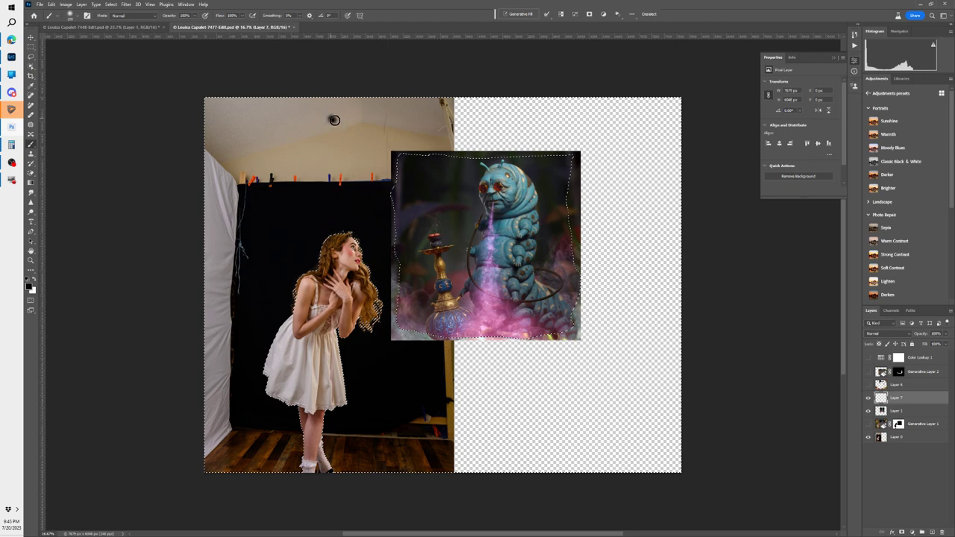
{"action": "left_click_drag", "start_coordinate": [329, 117], "coordinate": [451, 170]}
{"action": "left_click_drag", "start_coordinate": [498, 204], "coordinate": [680, 275]}
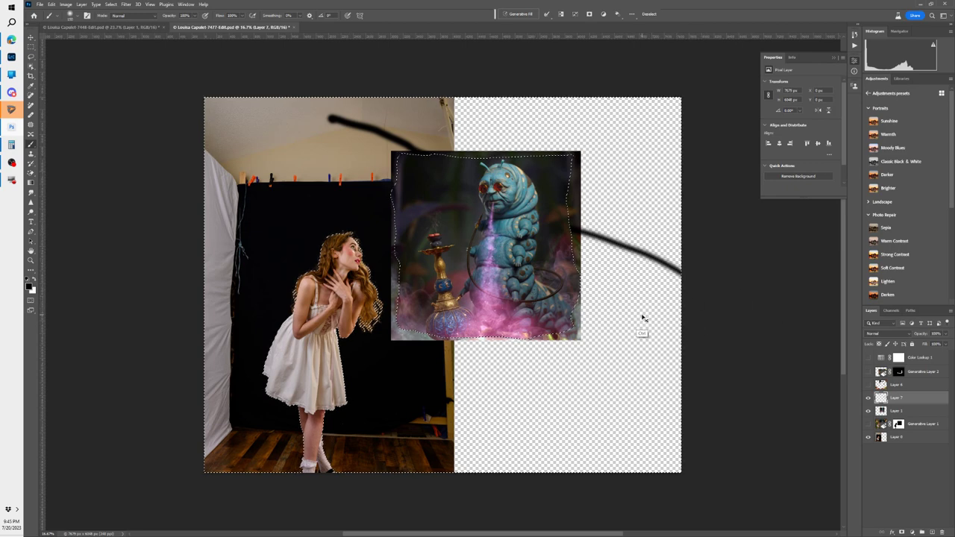
{"action": "key", "text": "ctrl+z"}
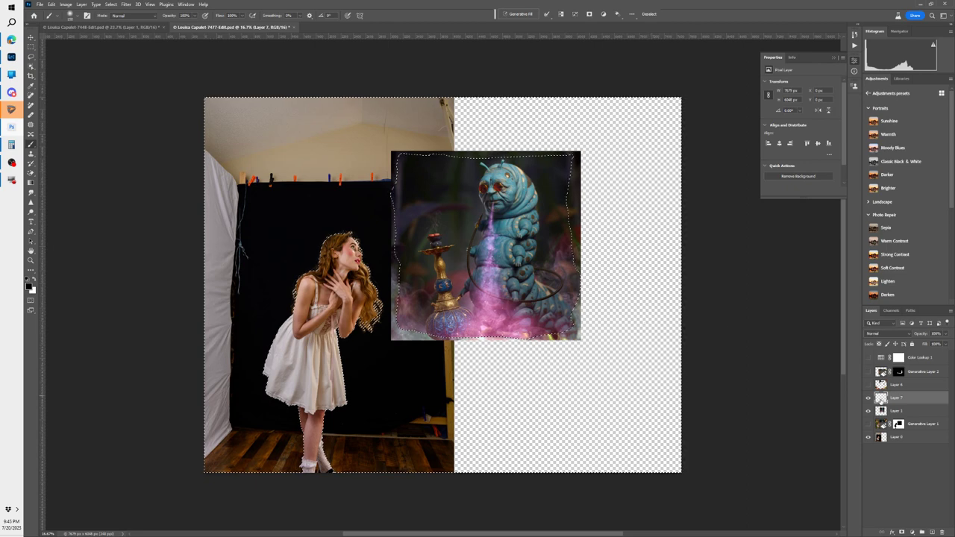
Step: Hide the blank Layer 7 and run Generative Fill on the selection with the prompt "alice in wonderland forest scene"
{"action": "left_click", "coordinate": [867, 397]}
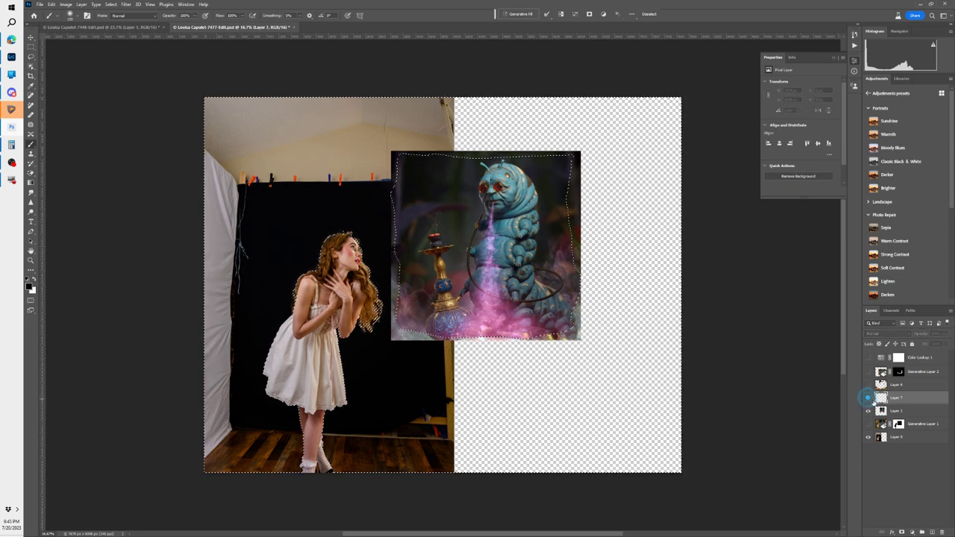
{"action": "left_click", "coordinate": [522, 13]}
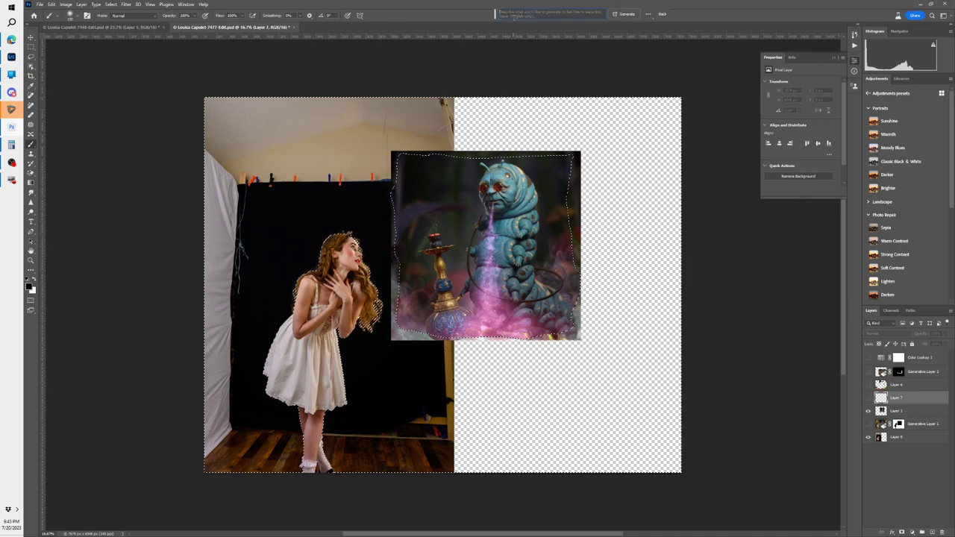
{"action": "type", "text": "and fo"}
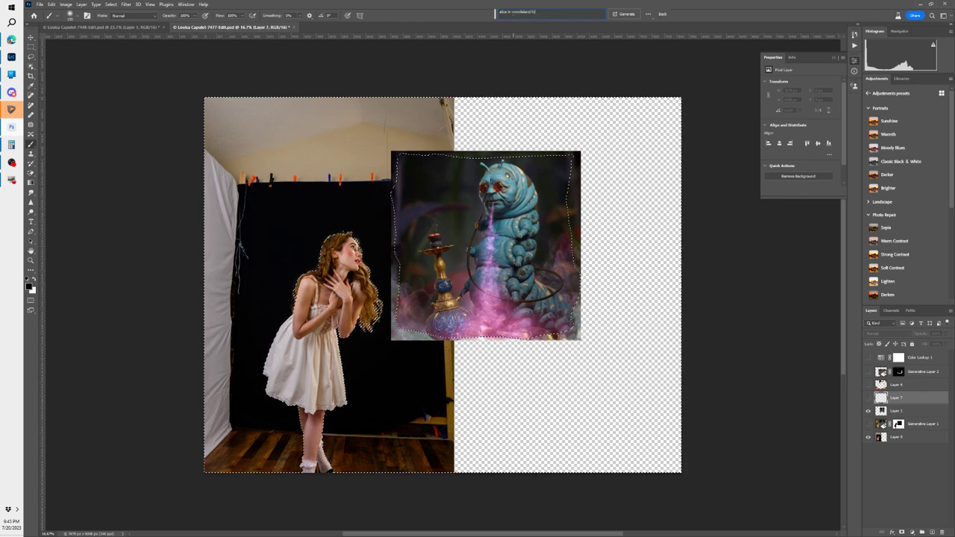
{"action": "type", "text": "scene"}
{"action": "key", "text": "Return"}
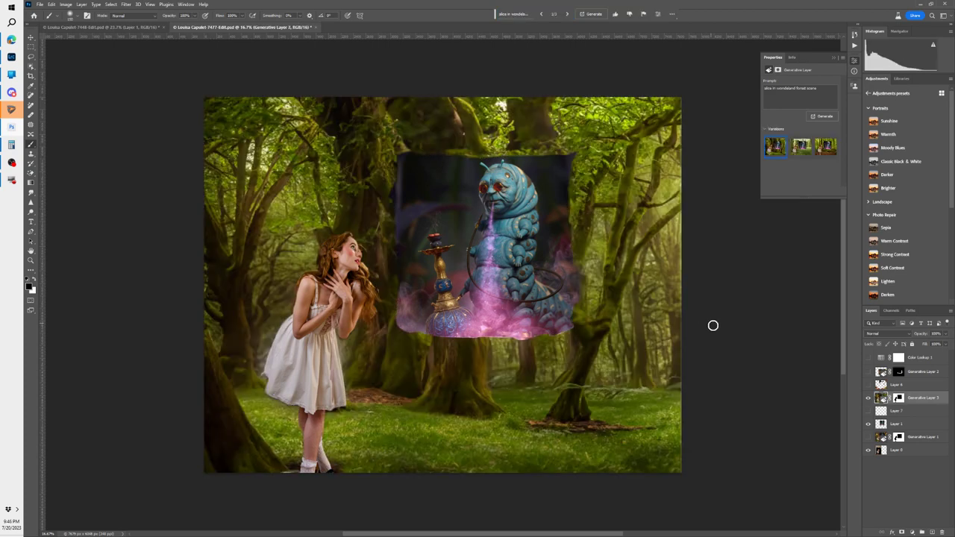
Step: Preview the second and third variations of the generated forest background
{"action": "mouse_move", "coordinate": [803, 148]}
{"action": "left_click", "coordinate": [801, 149]}
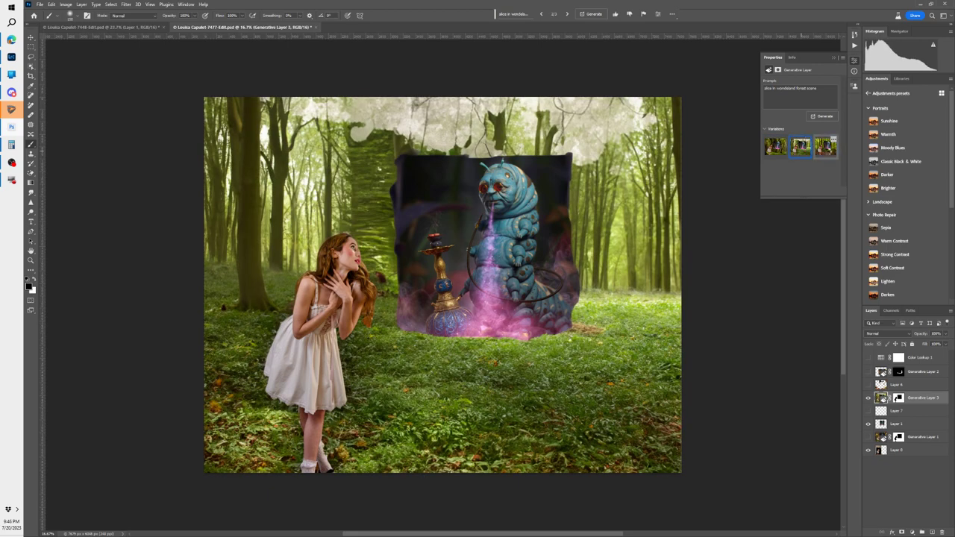
{"action": "left_click", "coordinate": [826, 148]}
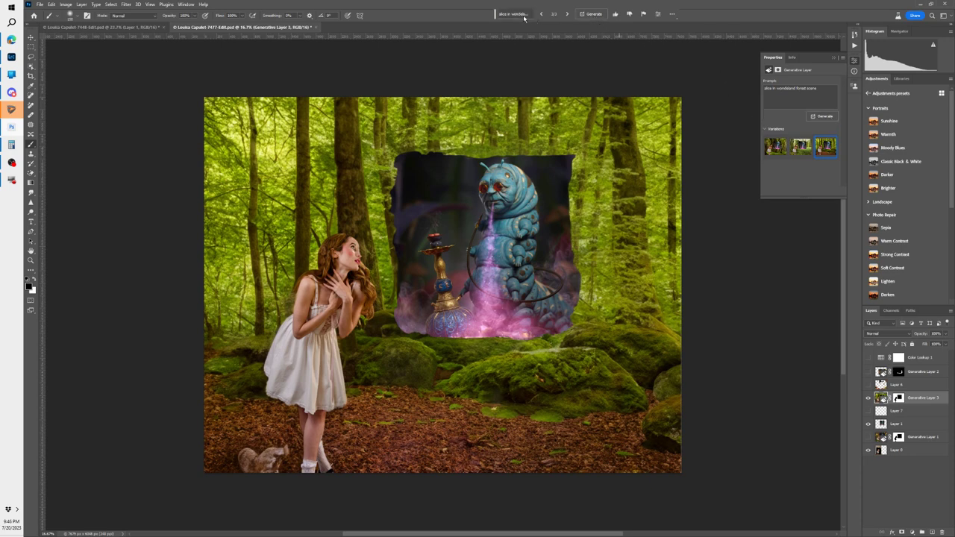
Step: Shorten the Generative Layer 3 prompt to "alice in wonderland scene", regenerate, and preview the second and third new variations
{"action": "left_click_drag", "start_coordinate": [825, 89], "coordinate": [797, 90]}
{"action": "double_click", "coordinate": [801, 88]}
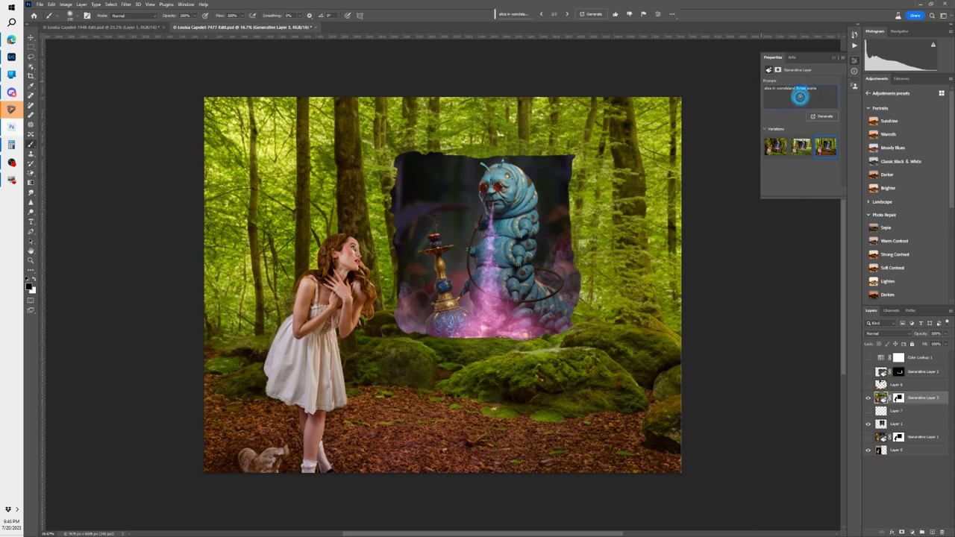
{"action": "key", "text": "BackSpace"}
{"action": "left_click", "coordinate": [824, 116]}
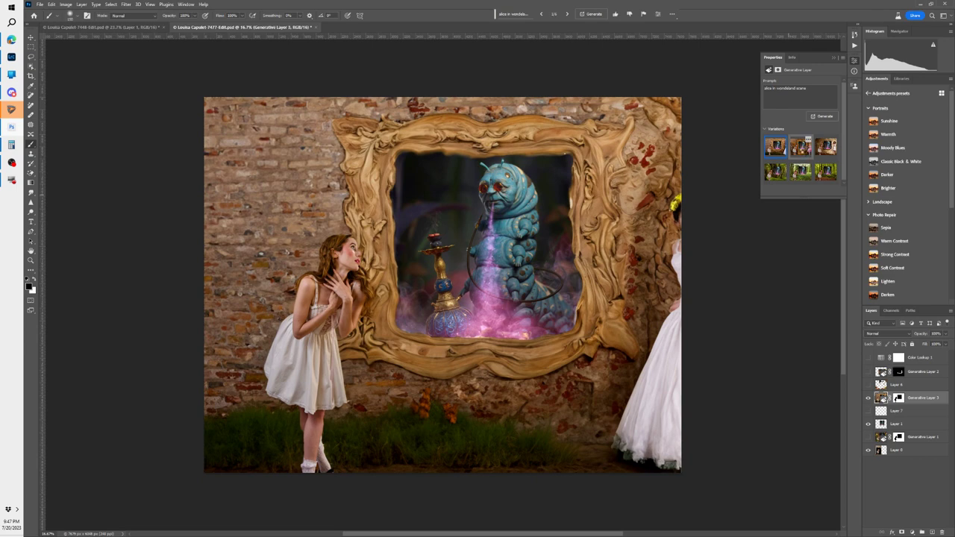
{"action": "left_click", "coordinate": [792, 149]}
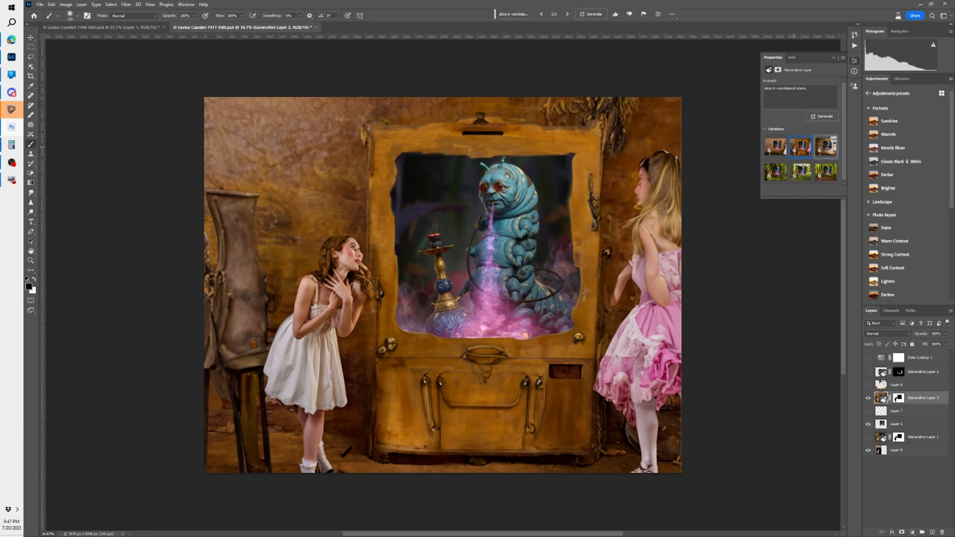
{"action": "left_click", "coordinate": [828, 149]}
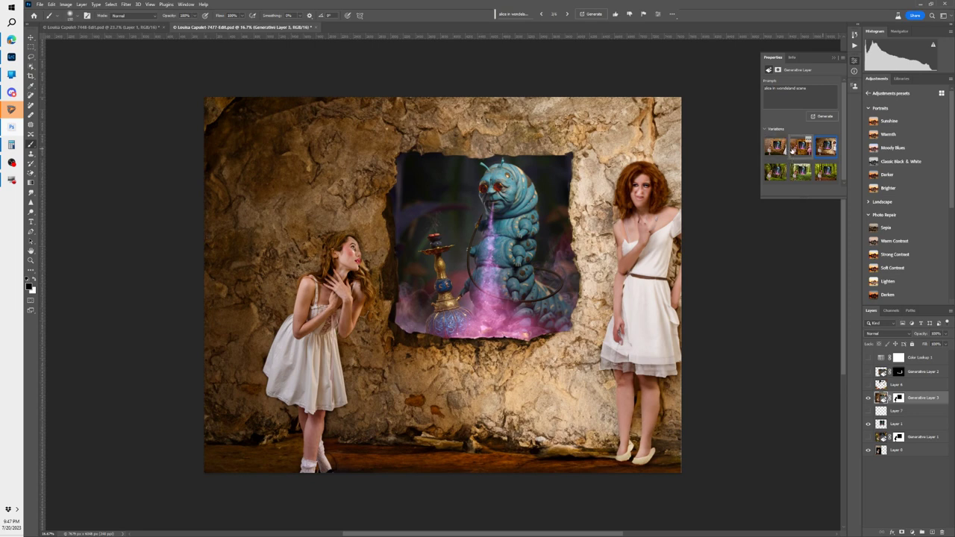
Step: Generate another set of variations from the same prompt, view the second, and choose the third, with the framed caterpillar on a brown wall
{"action": "left_click", "coordinate": [824, 116]}
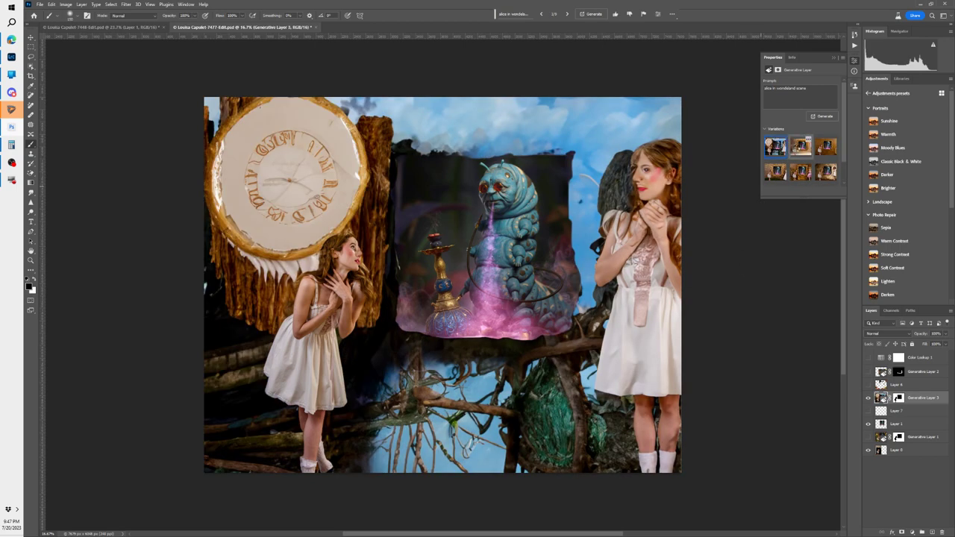
{"action": "left_click", "coordinate": [797, 149]}
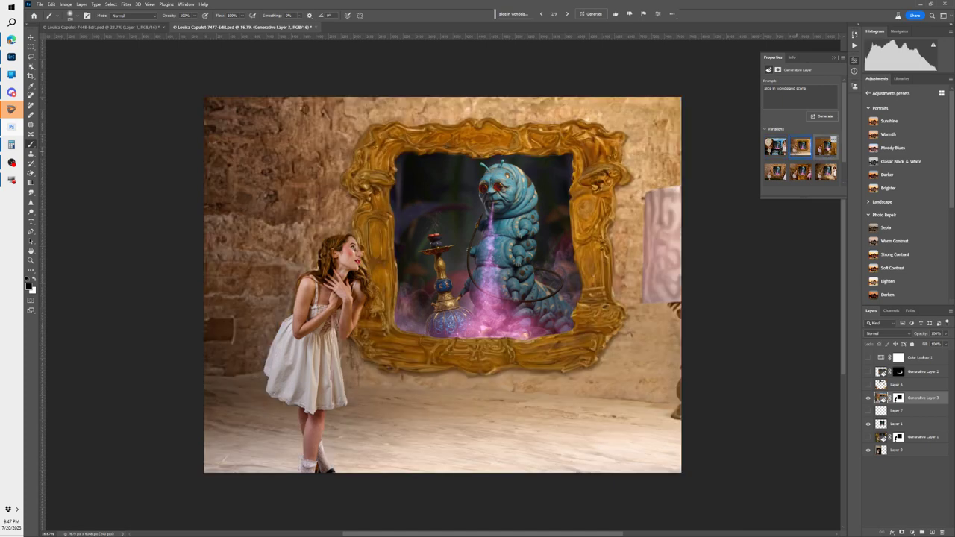
{"action": "left_click", "coordinate": [818, 153]}
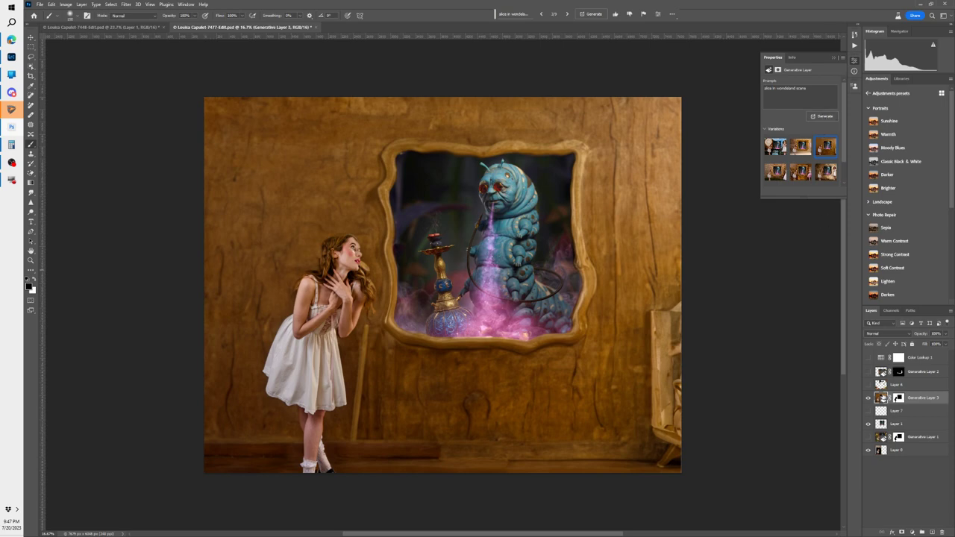
Step: Hide Generative Layer 3, turn Layer 1 off and on again, and make Layer 1 the active layer
{"action": "left_click", "coordinate": [868, 396]}
{"action": "left_click", "coordinate": [867, 424]}
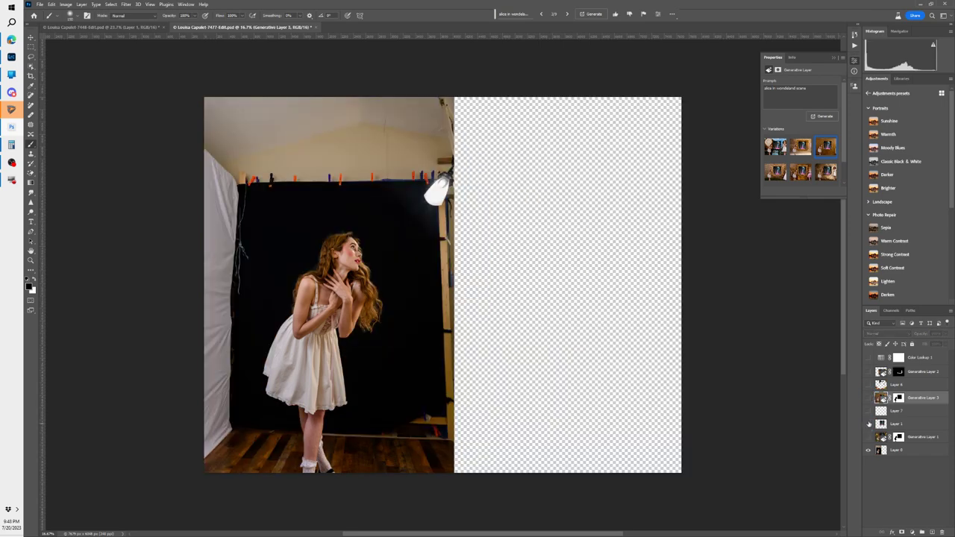
{"action": "left_click", "coordinate": [868, 424]}
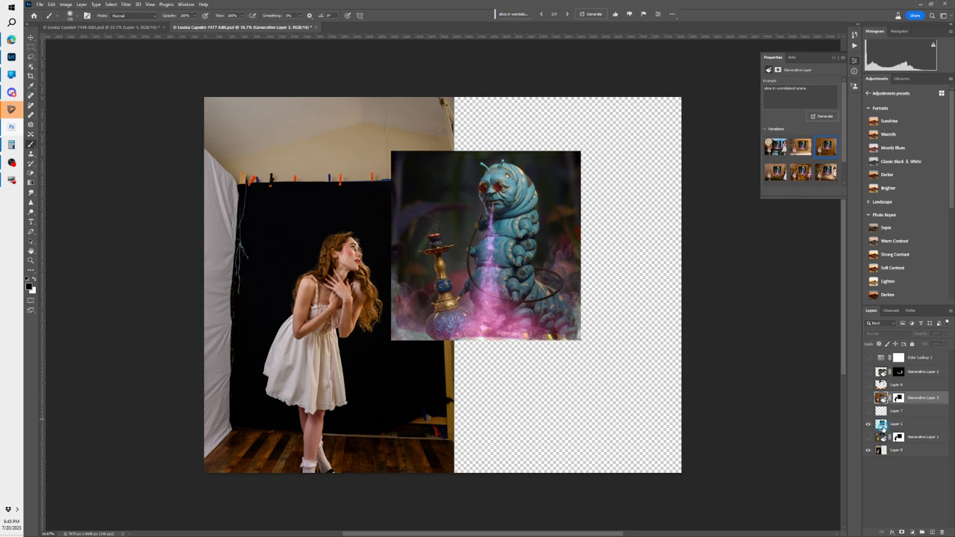
{"action": "left_click", "coordinate": [882, 427]}
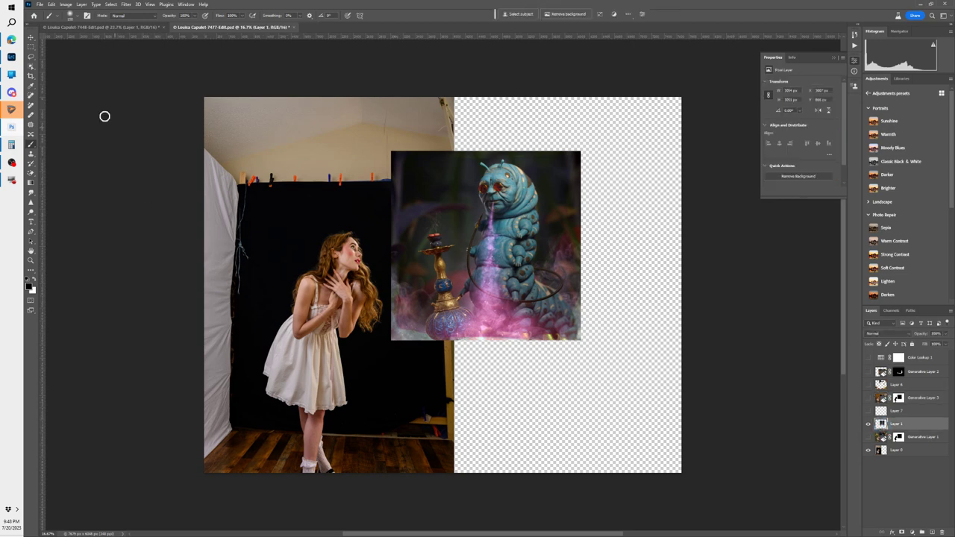
Step: Lasso a large rounded area beneath the caterpillar picture, overlapping its lower edge and reaching down to the canvas edge
{"action": "left_click", "coordinate": [31, 56]}
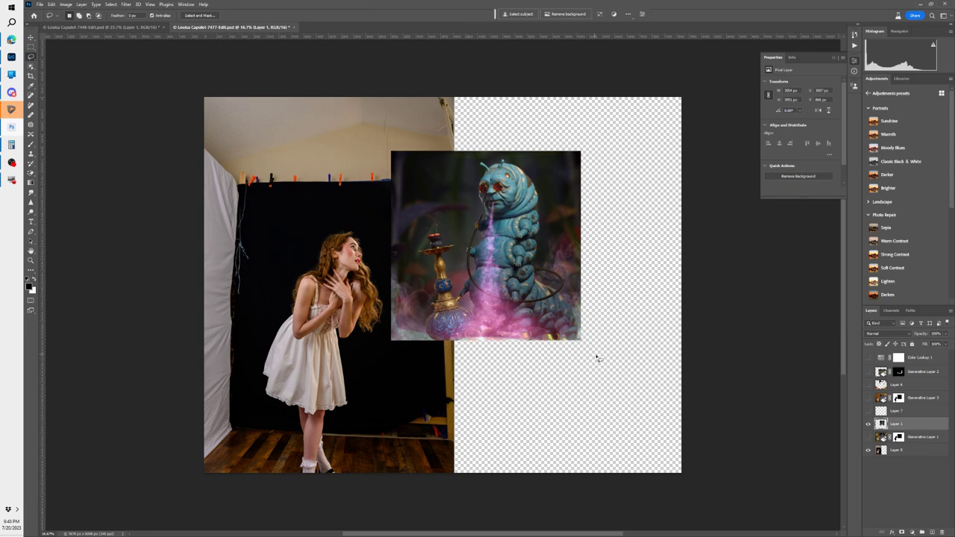
{"action": "key", "text": "ctrl+a"}
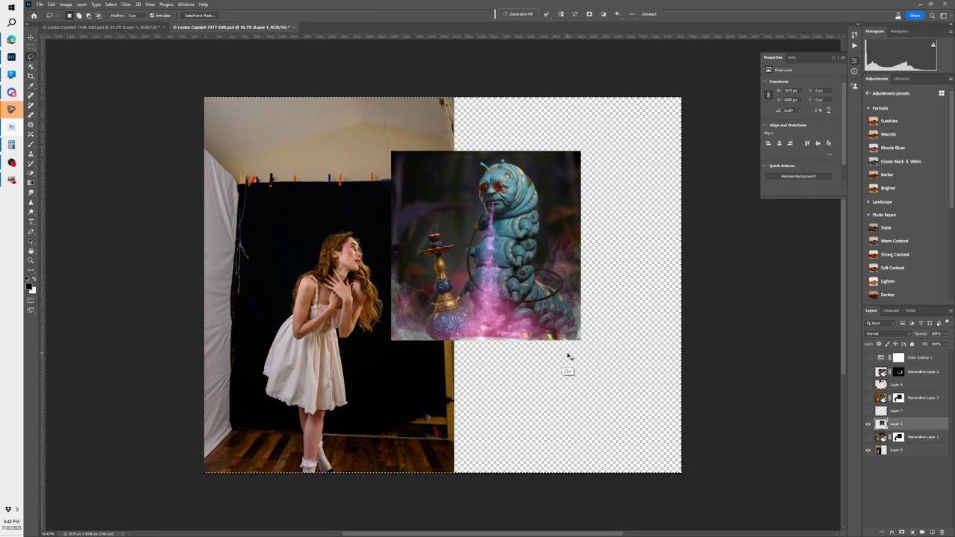
{"action": "mouse_move", "coordinate": [589, 348]}
{"action": "left_mouse_down"}
{"action": "mouse_move", "coordinate": [415, 331]}
{"action": "mouse_move", "coordinate": [390, 341]}
{"action": "mouse_move", "coordinate": [370, 436]}
{"action": "mouse_move", "coordinate": [386, 480]}
{"action": "mouse_move", "coordinate": [464, 507]}
{"action": "mouse_move", "coordinate": [551, 507]}
{"action": "mouse_move", "coordinate": [608, 473]}
{"action": "mouse_move", "coordinate": [655, 415]}
{"action": "mouse_move", "coordinate": [652, 384]}
{"action": "mouse_move", "coordinate": [617, 352]}
{"action": "mouse_move", "coordinate": [576, 336]}
{"action": "mouse_move", "coordinate": [596, 344]}
{"action": "left_mouse_up"}
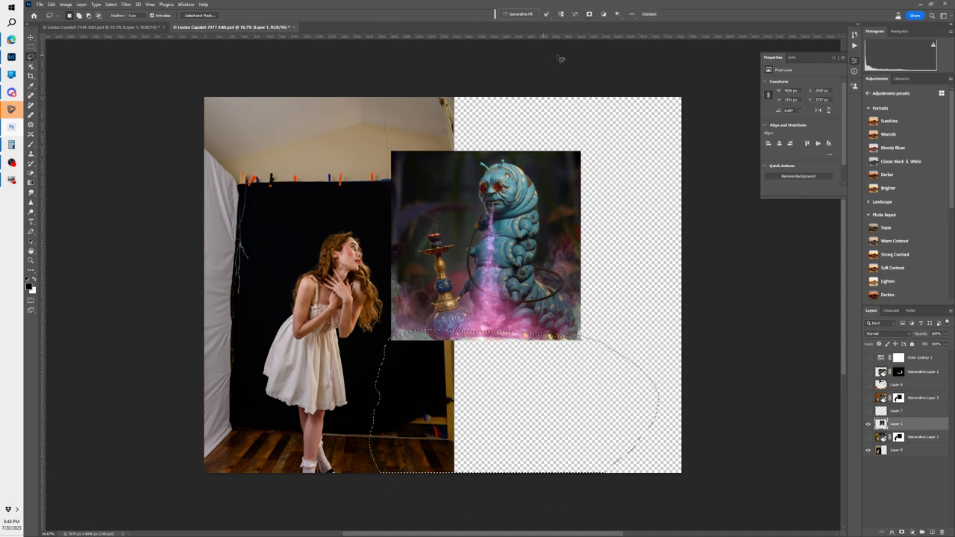
Step: Run Generative Fill on the lassoed area with the prompt "fantasy mushroom", view the second variation, and choose the third, a cream-coloured mushroom
{"action": "left_click", "coordinate": [517, 15]}
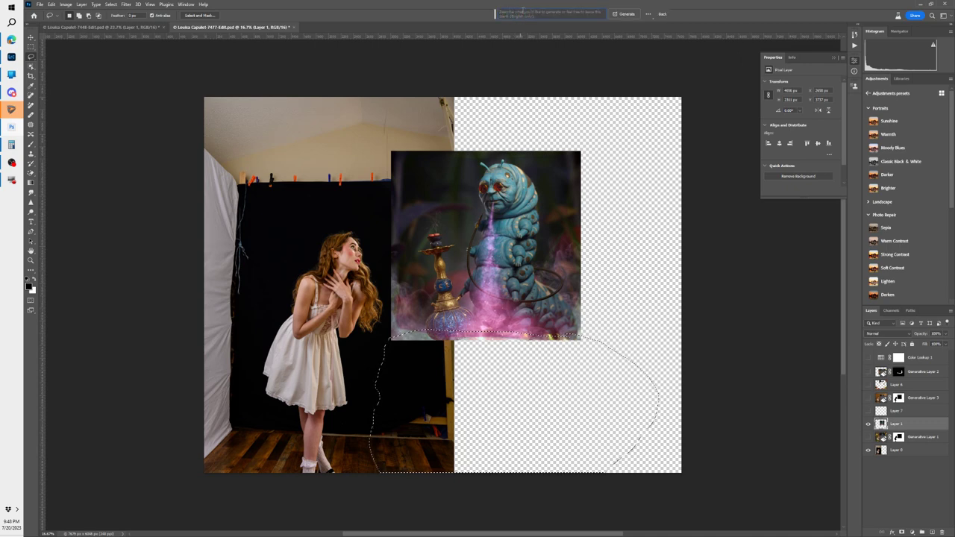
{"action": "type", "text": "H"}
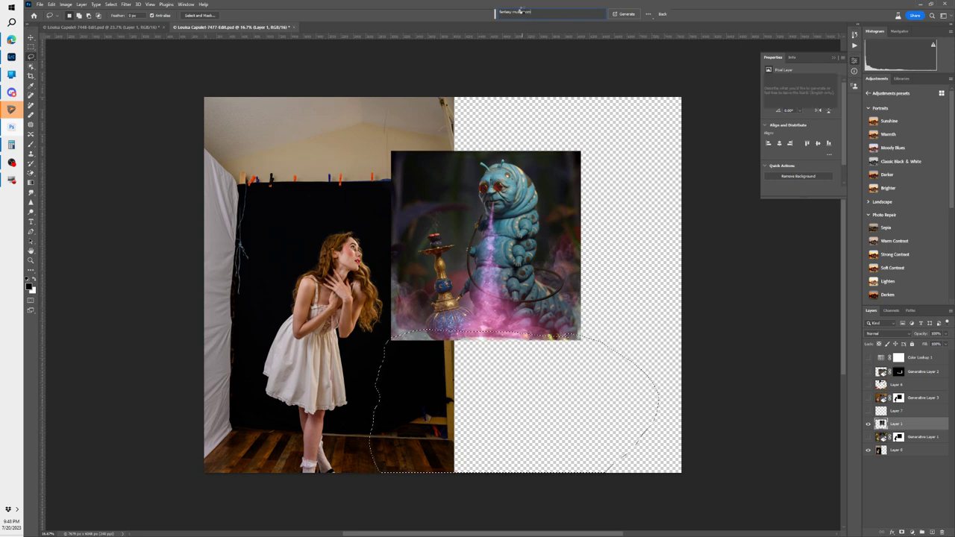
{"action": "key", "text": "Return"}
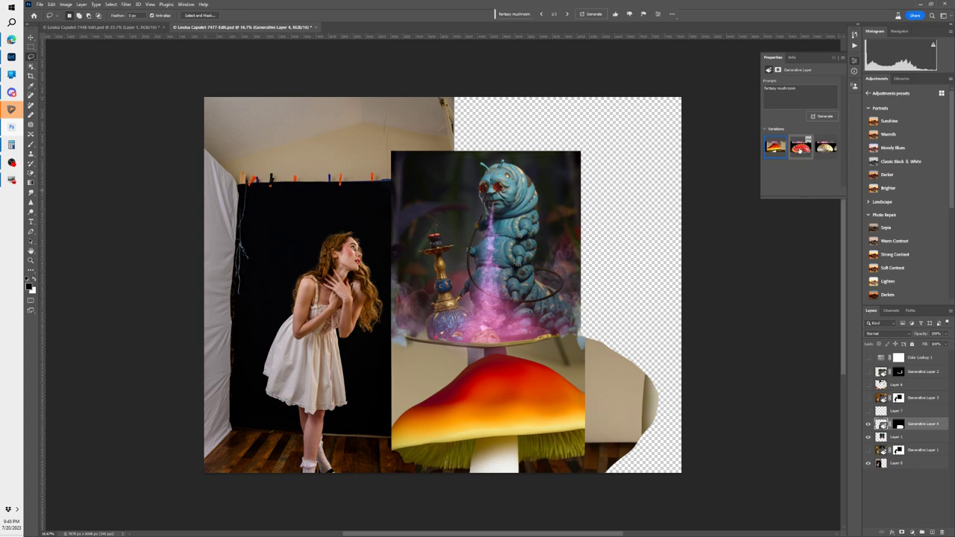
{"action": "left_click", "coordinate": [798, 152]}
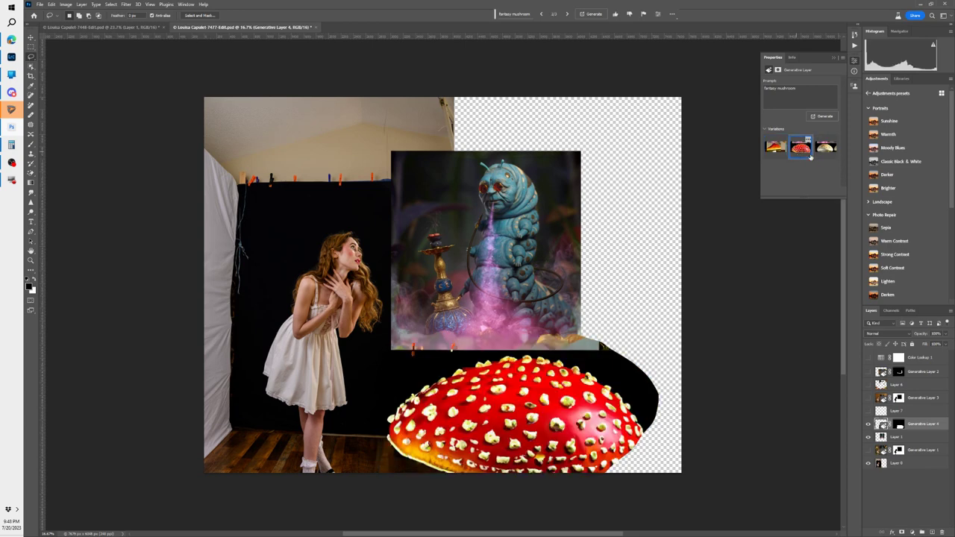
{"action": "left_click", "coordinate": [823, 153]}
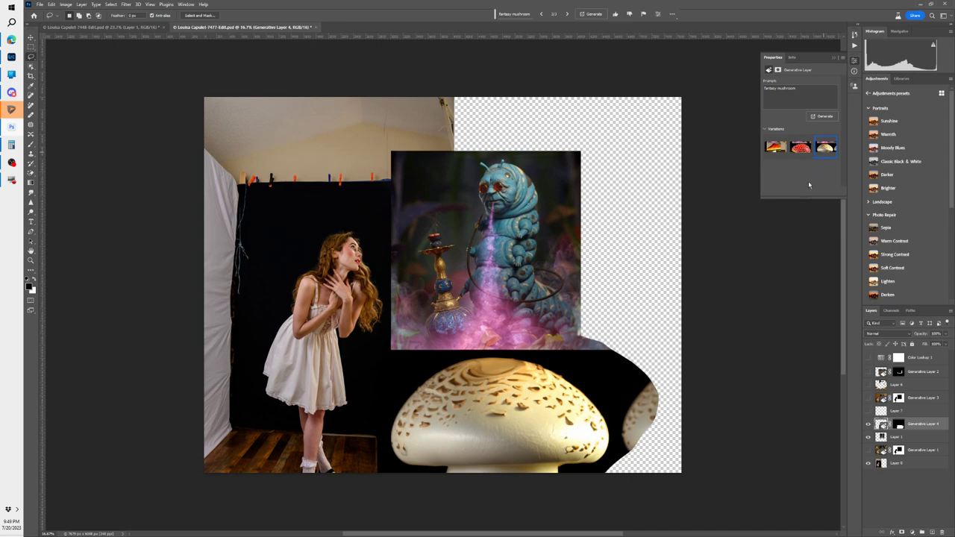
Step: Show Layer 7 and Generative Layer 3 again, and make Generative Layer 1 visible and active
{"action": "left_click", "coordinate": [868, 411]}
{"action": "left_click", "coordinate": [868, 397]}
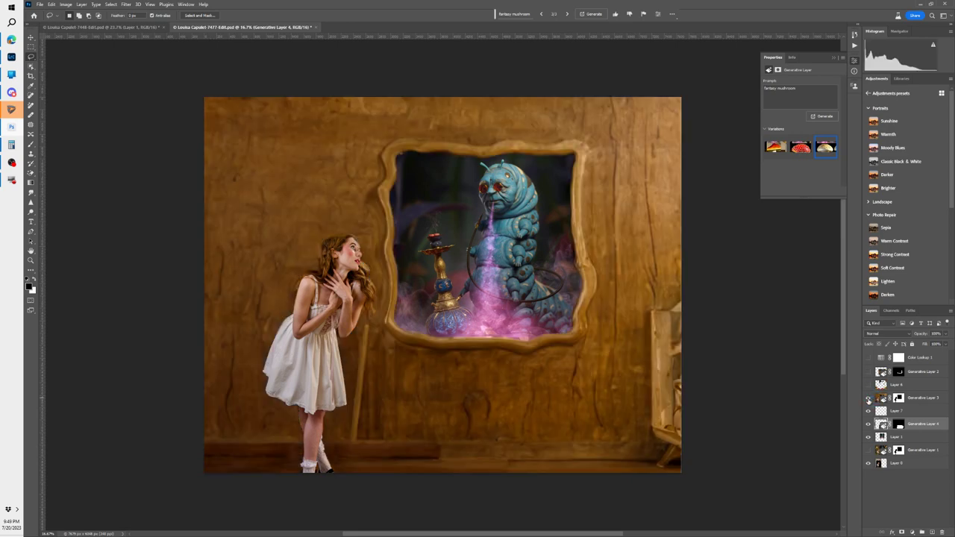
{"action": "left_click", "coordinate": [879, 450]}
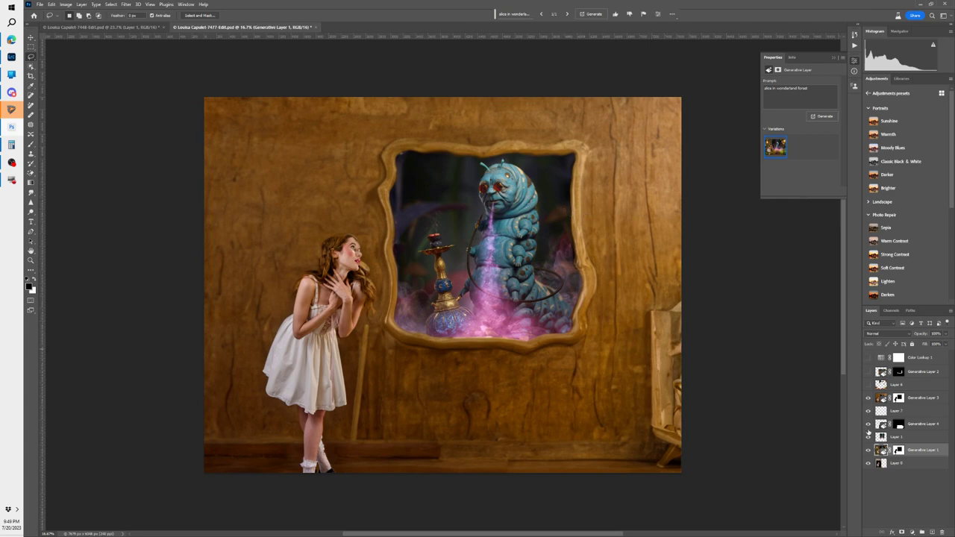
Step: Switch to Lightroom Classic and look through the AI examples collection for another photo to demonstrate
{"action": "left_click", "coordinate": [14, 41]}
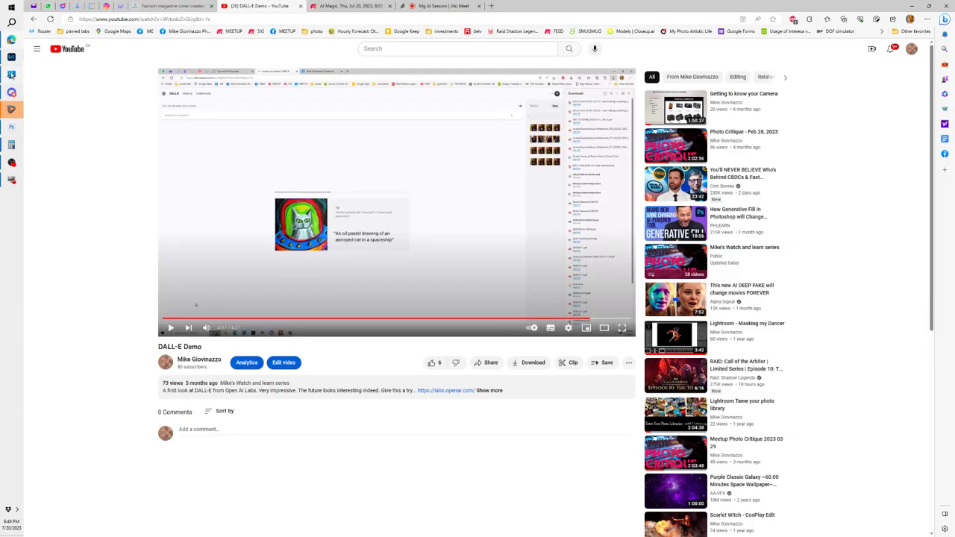
{"action": "left_click", "coordinate": [13, 60]}
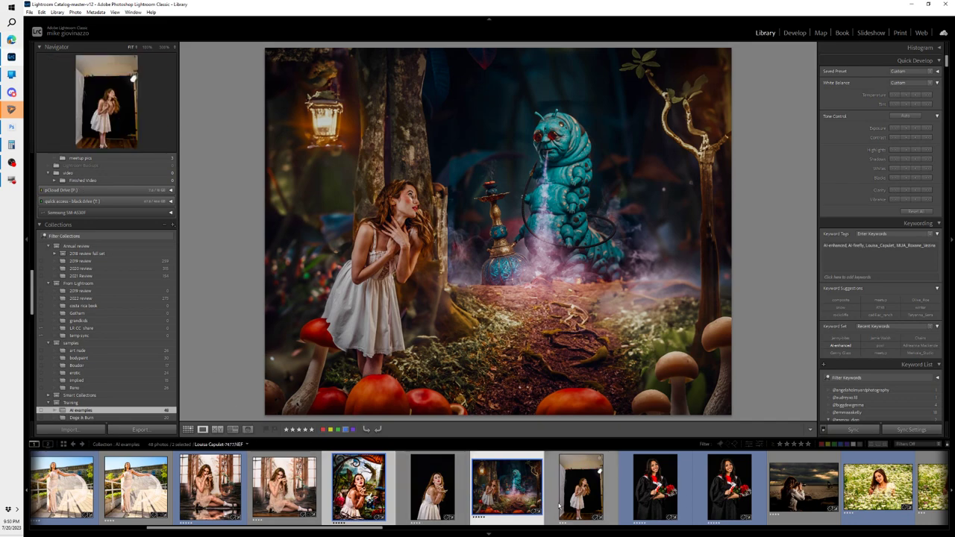
{"action": "scroll", "coordinate": [701, 496], "scroll_direction": "down", "scroll_amount": 5}
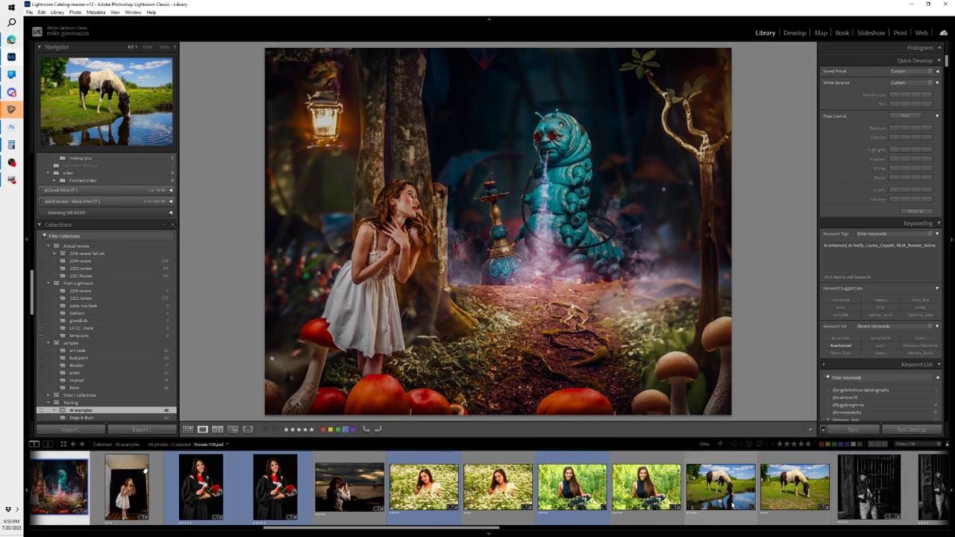
{"action": "scroll", "coordinate": [716, 506], "scroll_direction": "down", "scroll_amount": 10}
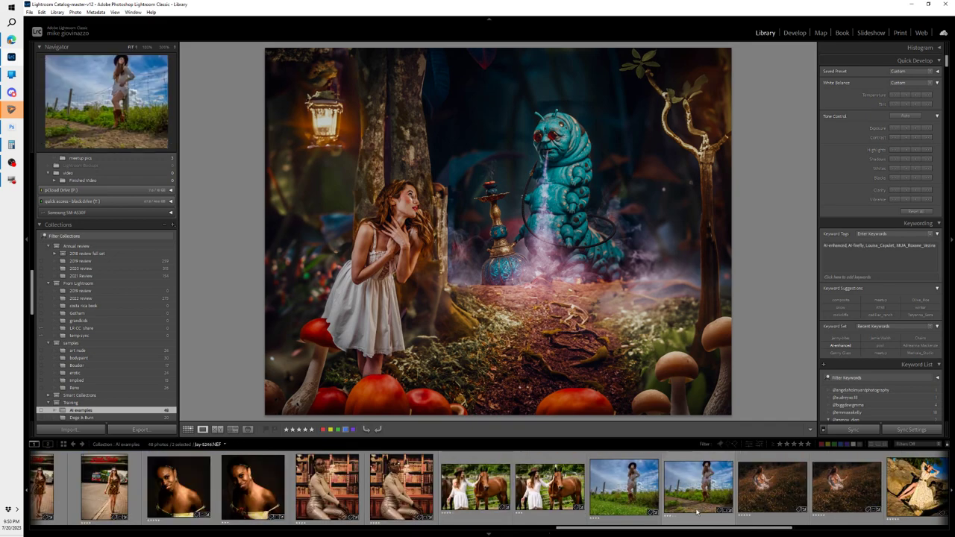
{"action": "scroll", "coordinate": [567, 496], "scroll_direction": "down", "scroll_amount": 5}
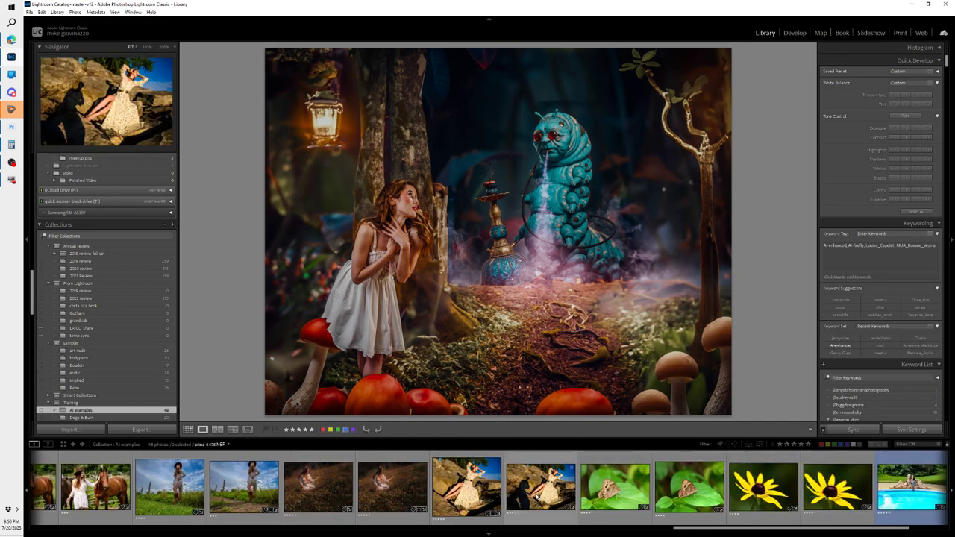
{"action": "scroll", "coordinate": [533, 500], "scroll_direction": "down", "scroll_amount": 2}
{"action": "scroll", "coordinate": [533, 500], "scroll_direction": "up", "scroll_amount": 3}
{"action": "scroll", "coordinate": [532, 500], "scroll_direction": "down", "scroll_amount": 3}
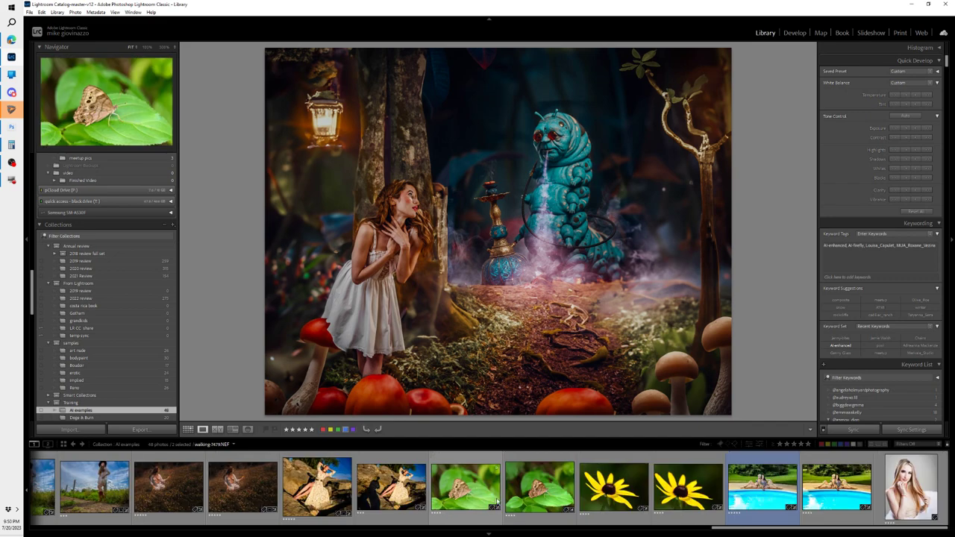
Step: Open the retouched woman-on-rocks photo in Photoshop 2023 with Edit Original, and hide Generative Layer 1 and Layer 1
{"action": "left_click", "coordinate": [323, 489]}
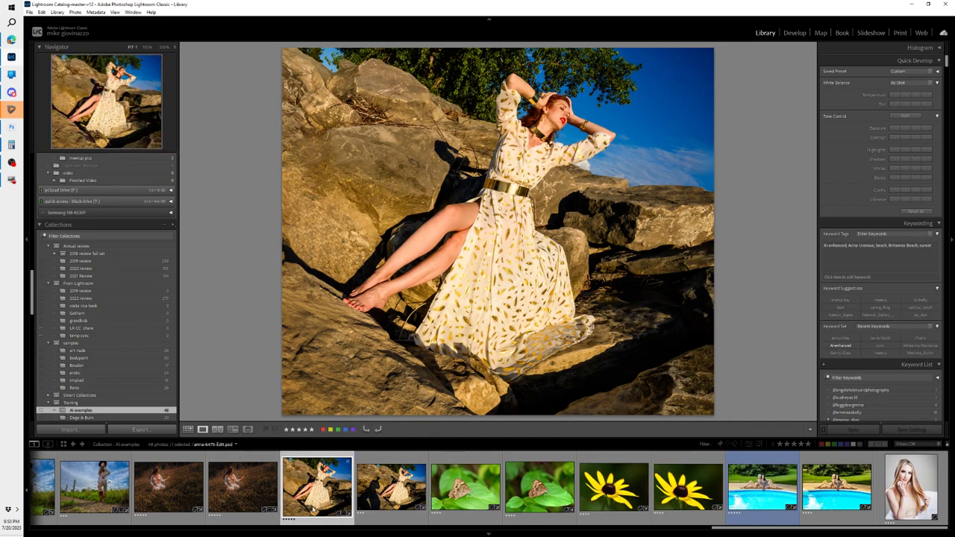
{"action": "right_click", "coordinate": [319, 512]}
{"action": "mouse_move", "coordinate": [377, 328]}
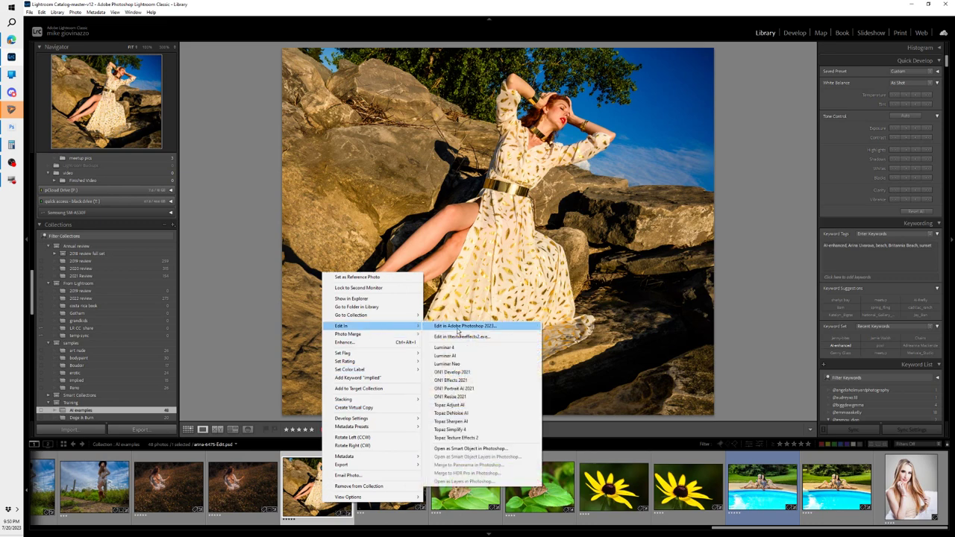
{"action": "left_click", "coordinate": [458, 331]}
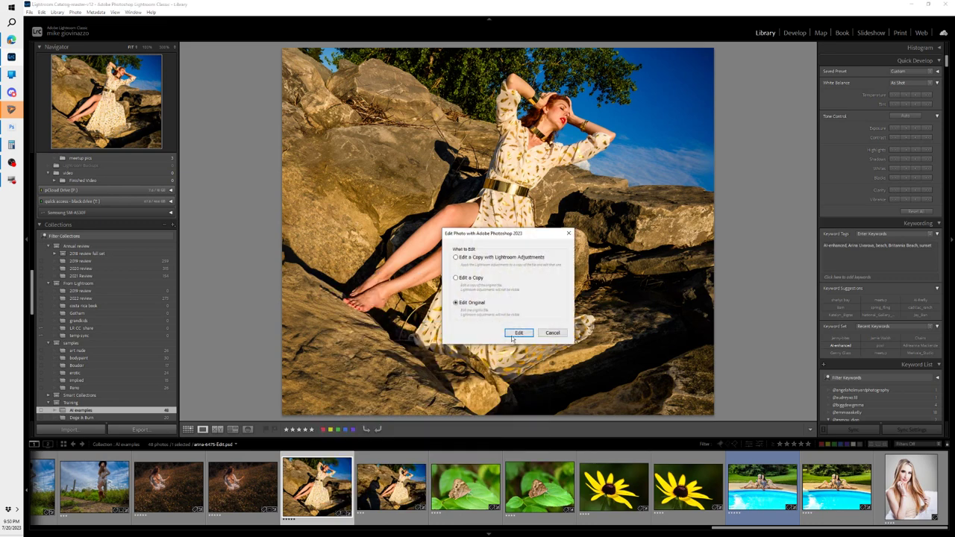
{"action": "left_click", "coordinate": [518, 334]}
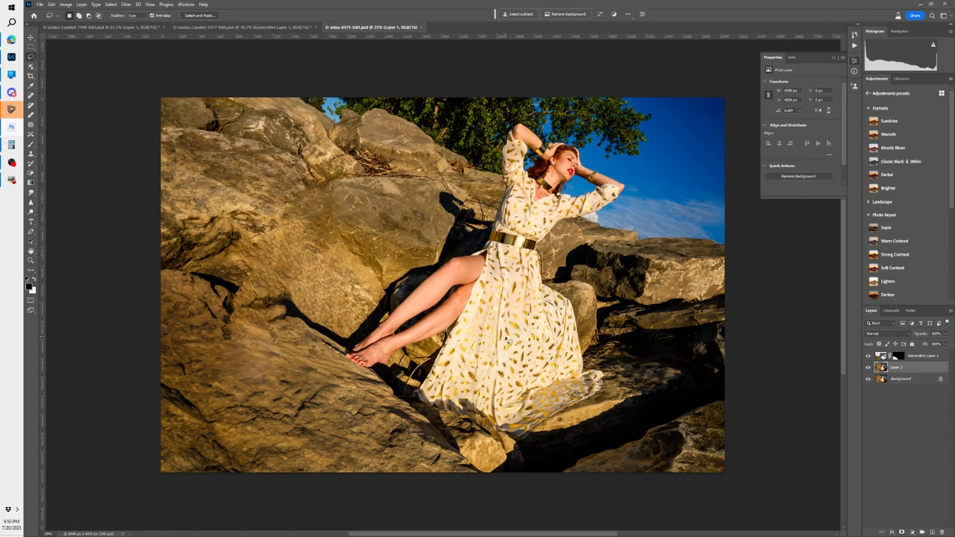
{"action": "left_click_drag", "start_coordinate": [868, 355], "coordinate": [868, 368]}
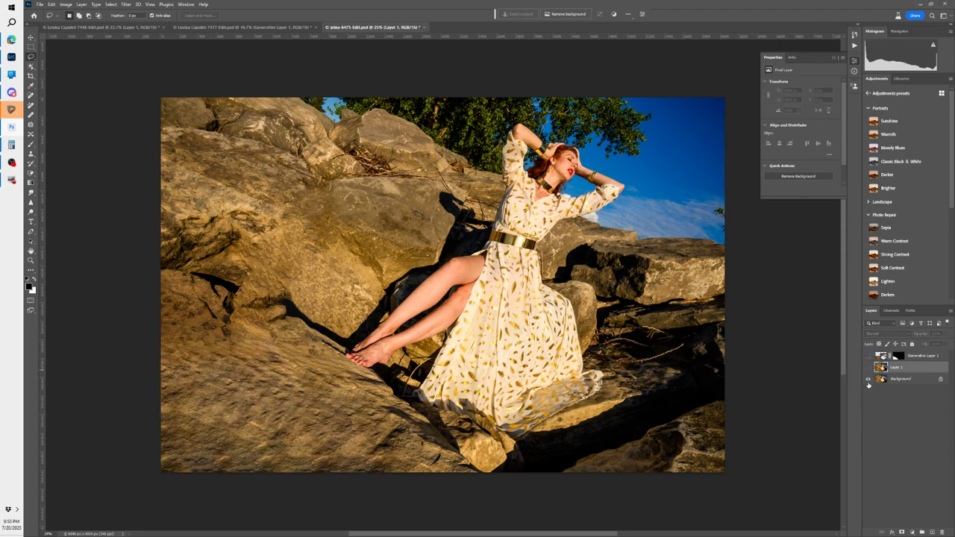
Step: Switch to Lightroom Classic, compare the unretouched rocks photo with its edited version, and return to Photoshop
{"action": "key", "text": "alt+Tab"}
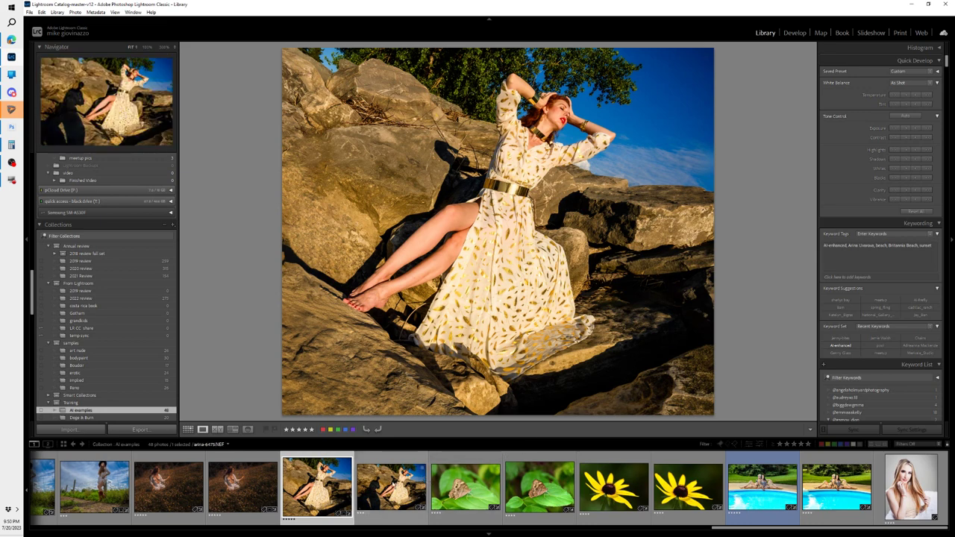
{"action": "left_click", "coordinate": [391, 484]}
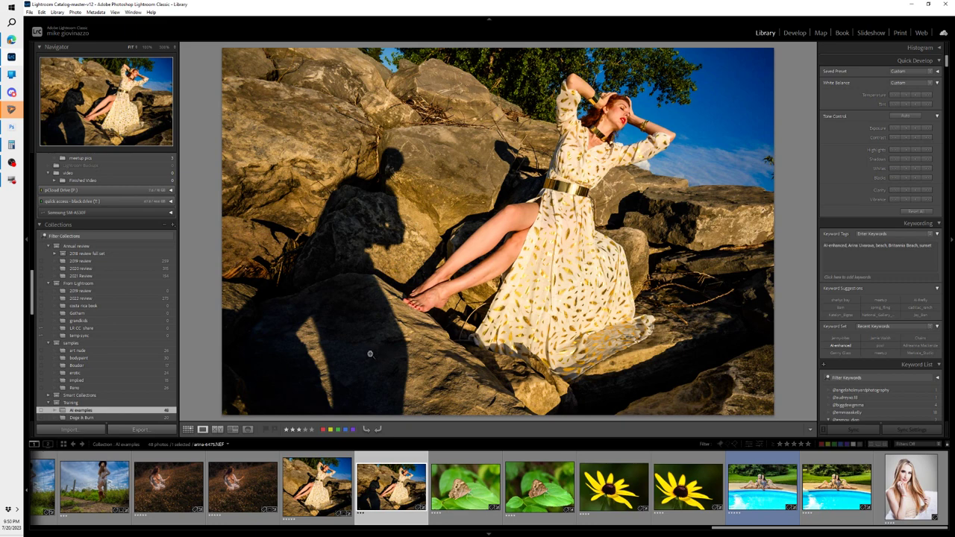
{"action": "left_click", "coordinate": [316, 465]}
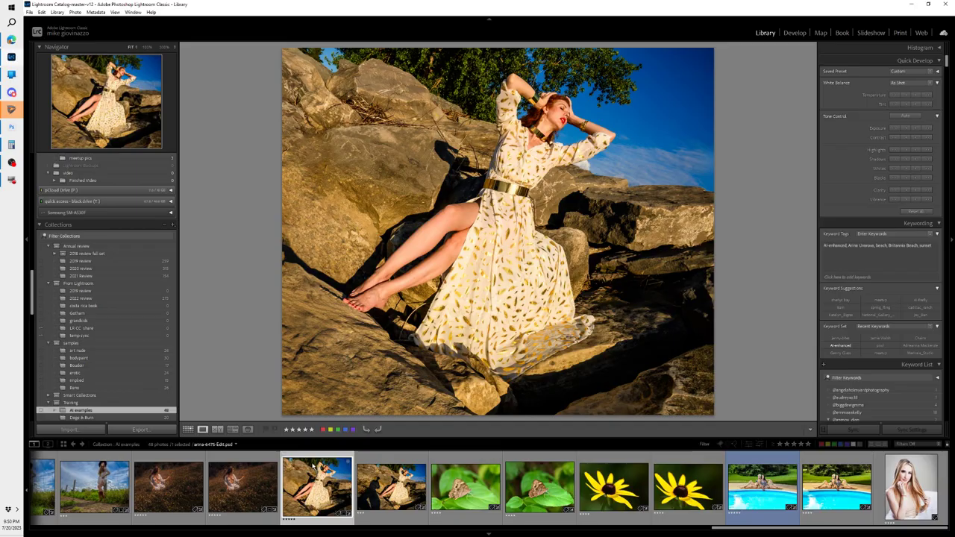
{"action": "key", "text": "alt+Tab"}
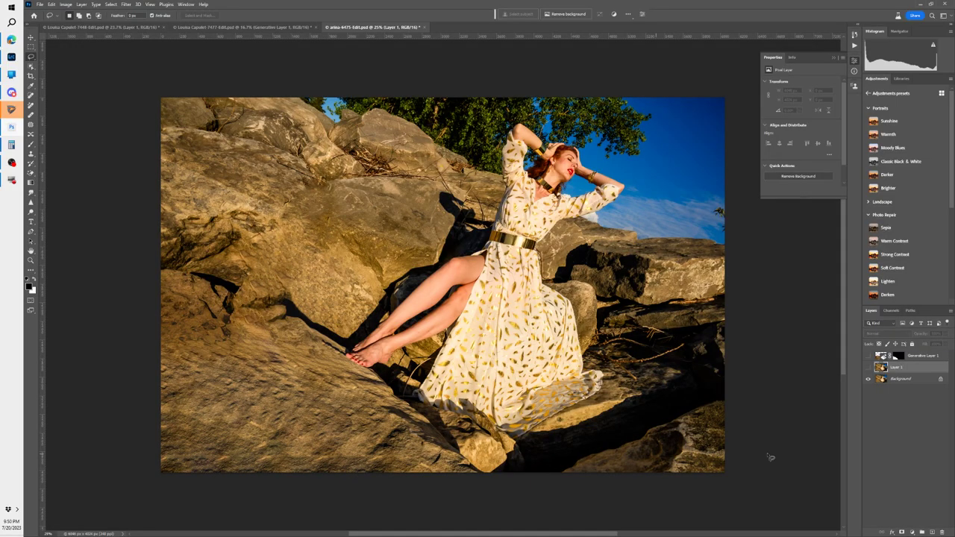
Step: Select the Background layer and create a new alpha channel
{"action": "left_click", "coordinate": [883, 379]}
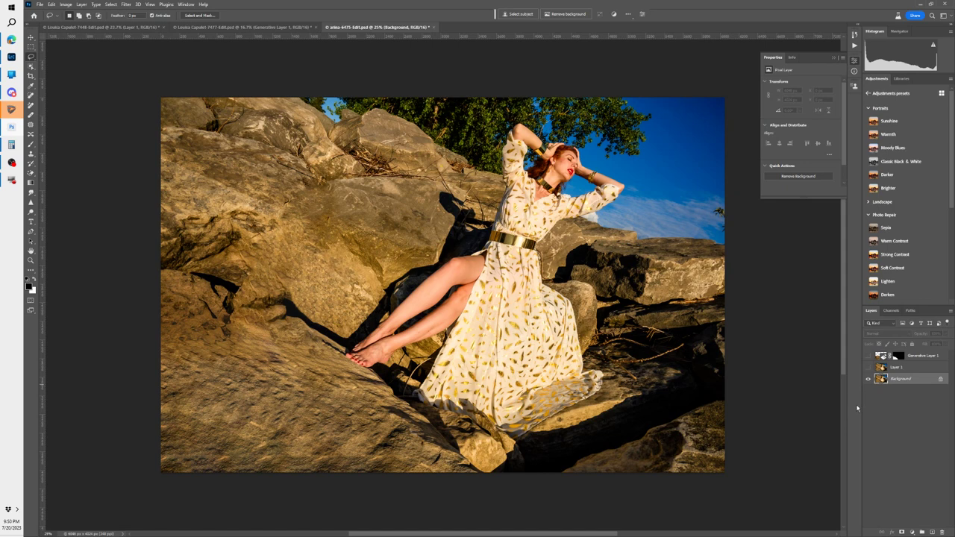
{"action": "left_click", "coordinate": [891, 311]}
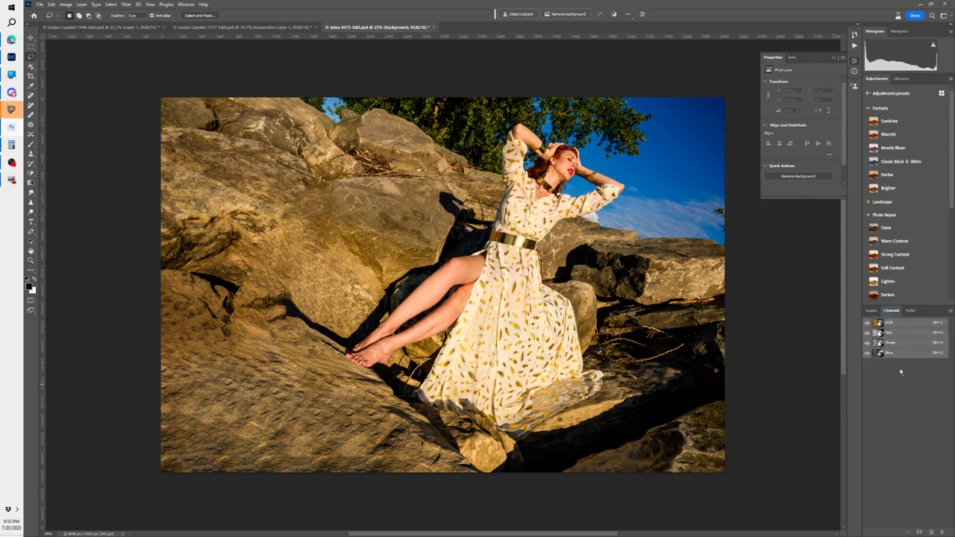
{"action": "left_click", "coordinate": [931, 532]}
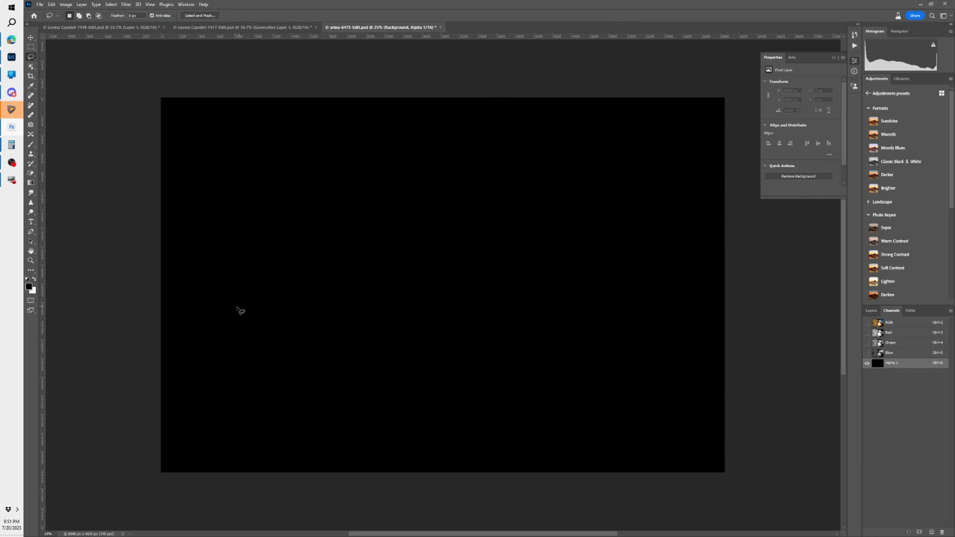
Step: Set the foreground colour to neutral grey 646464 and fill the Alpha 1 channel with it
{"action": "left_click", "coordinate": [28, 287]}
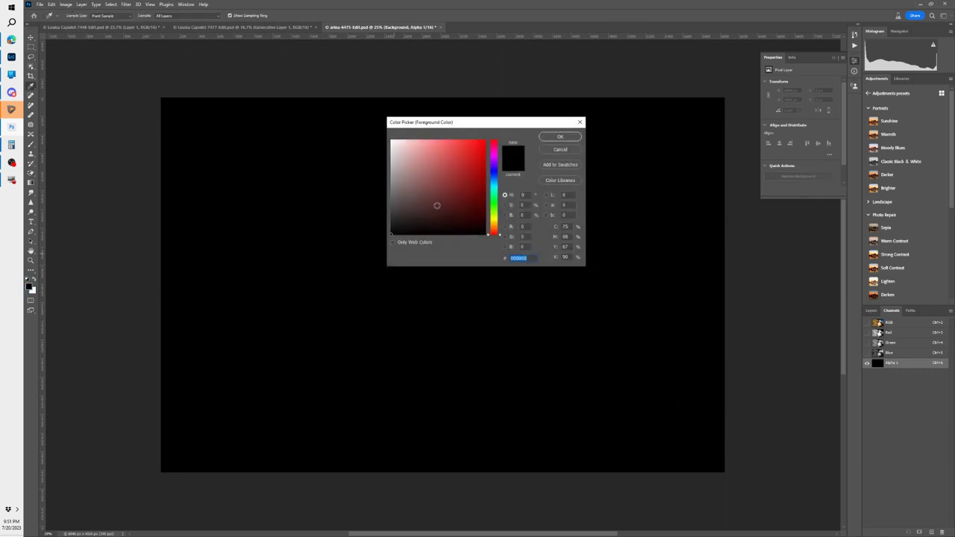
{"action": "left_click", "coordinate": [422, 187]}
{"action": "left_click_drag", "start_coordinate": [422, 186], "coordinate": [382, 196]}
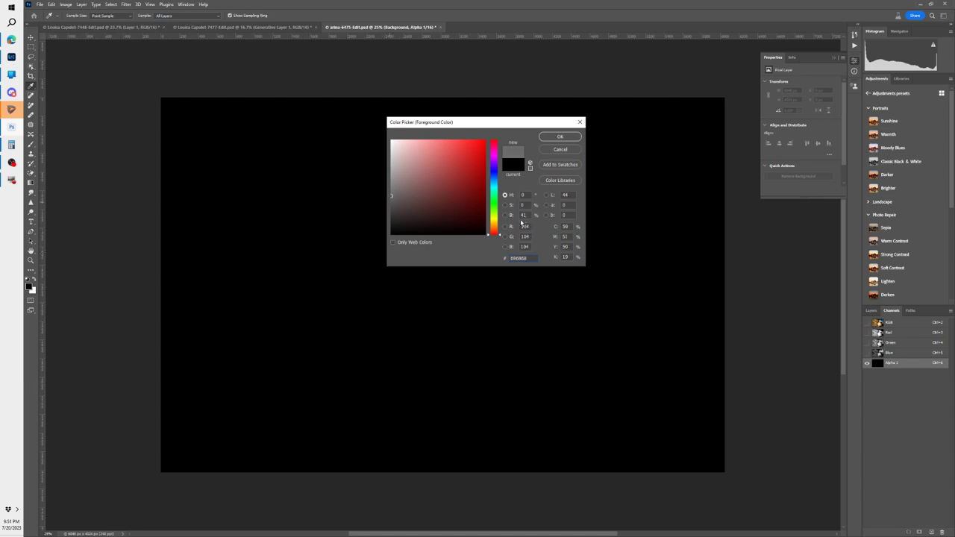
{"action": "mouse_move", "coordinate": [392, 196]}
{"action": "left_mouse_down"}
{"action": "mouse_move", "coordinate": [389, 206]}
{"action": "mouse_move", "coordinate": [388, 197]}
{"action": "left_mouse_up"}
{"action": "left_click", "coordinate": [560, 137]}
{"action": "key", "text": "ctrl+i"}
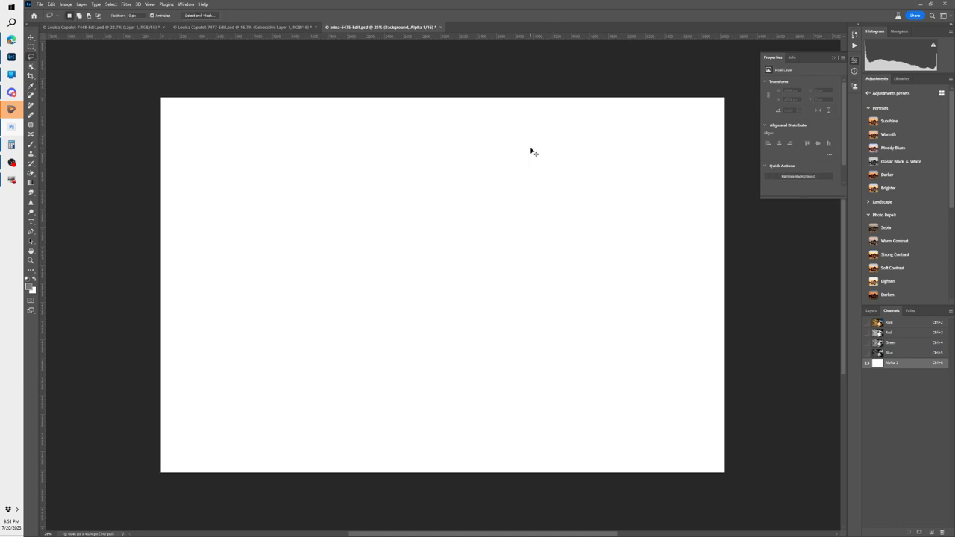
{"action": "key", "text": "alt+BackSpace"}
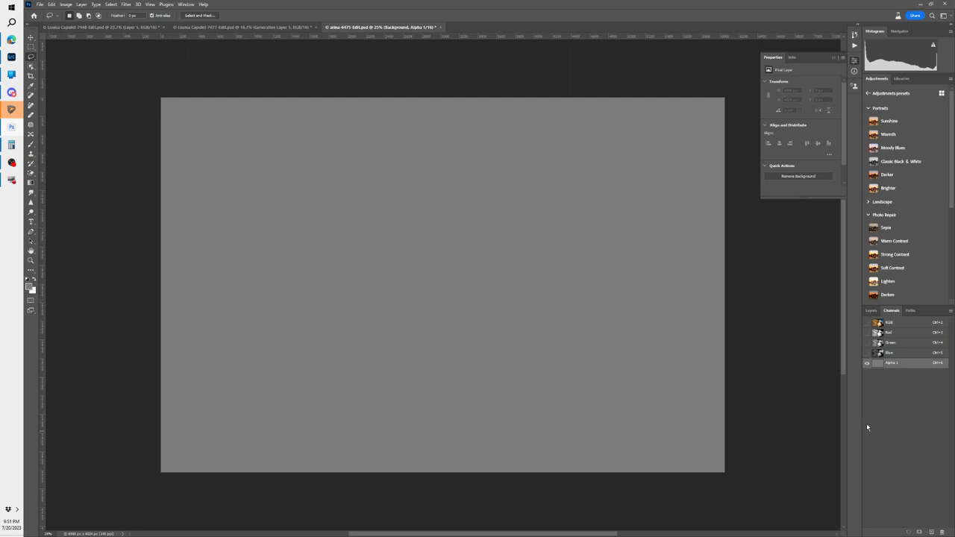
Step: Load the Alpha 1 channel as a selection and return to the RGB composite and the layer list
{"action": "left_click", "coordinate": [878, 365], "text": "ctrl"}
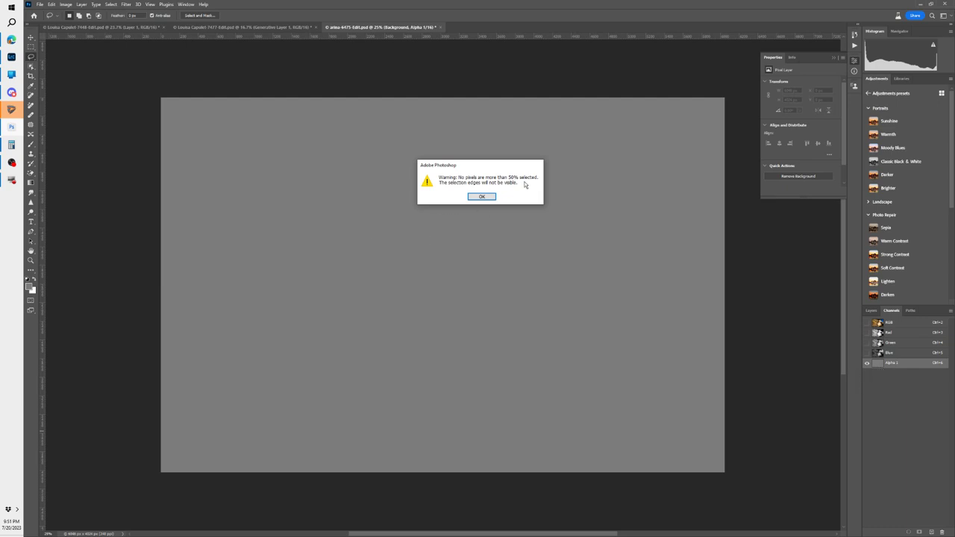
{"action": "left_click", "coordinate": [481, 197]}
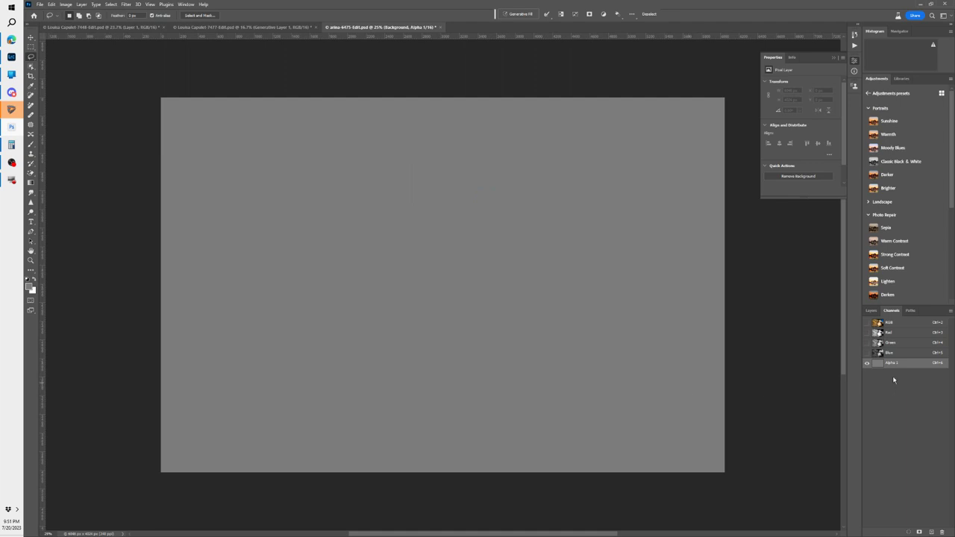
{"action": "left_click", "coordinate": [889, 323]}
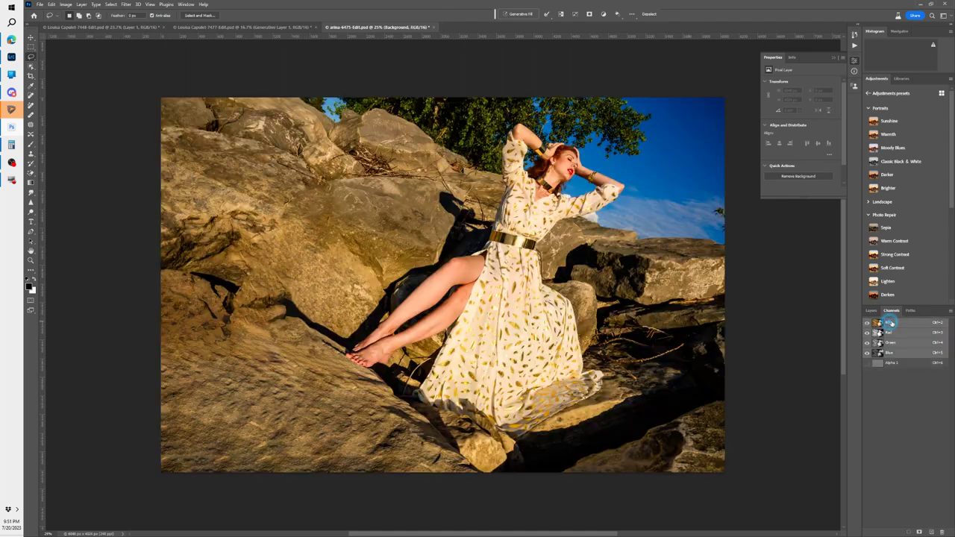
{"action": "left_click", "coordinate": [871, 311]}
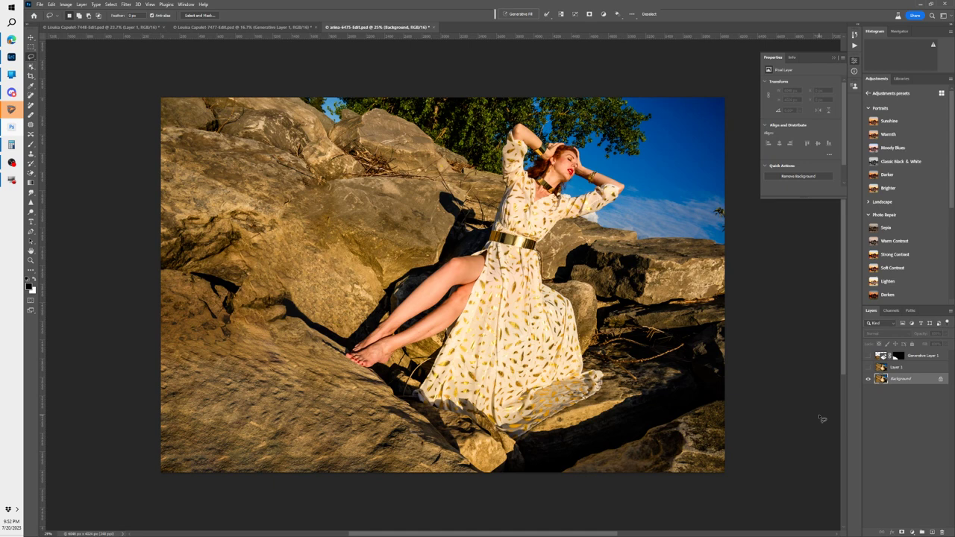
Step: Run Generative Fill on the partial selection with the prompt "pastel watercolor" and toggle the generated layer's visibility to compare
{"action": "left_click", "coordinate": [513, 14]}
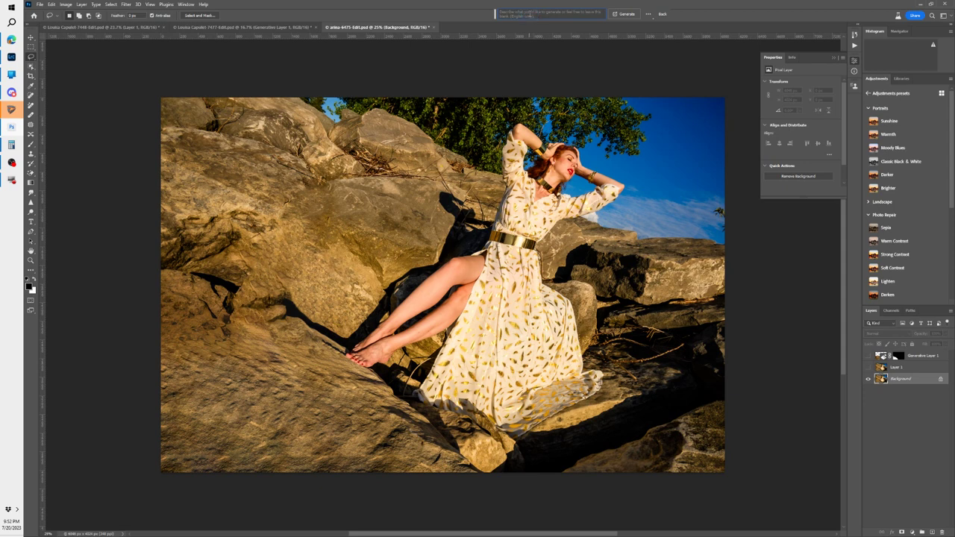
{"action": "type", "text": "gol"}
{"action": "type", "text": " co"}
{"action": "key", "text": "Return"}
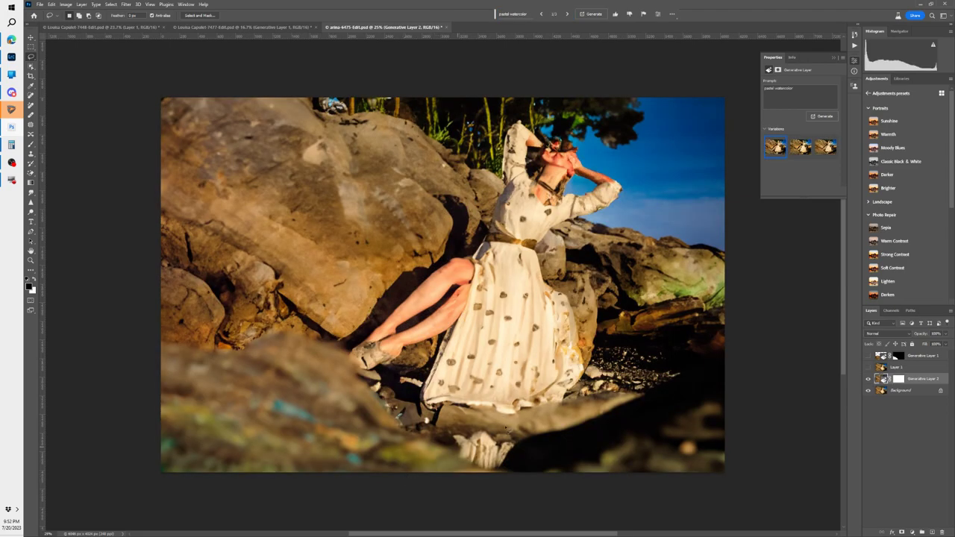
{"action": "left_click", "coordinate": [867, 379]}
{"action": "left_click", "coordinate": [867, 379]}
Step: Select the Background layer, display the Alpha 1 channel, and choose a different neutral grey as the foreground colour
{"action": "left_click", "coordinate": [880, 391]}
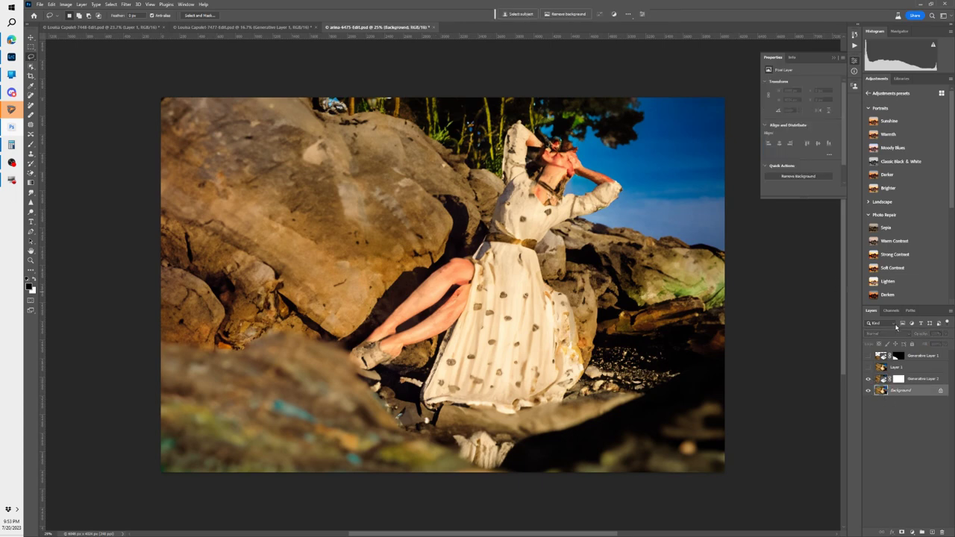
{"action": "left_click", "coordinate": [890, 310]}
{"action": "left_click", "coordinate": [881, 364]}
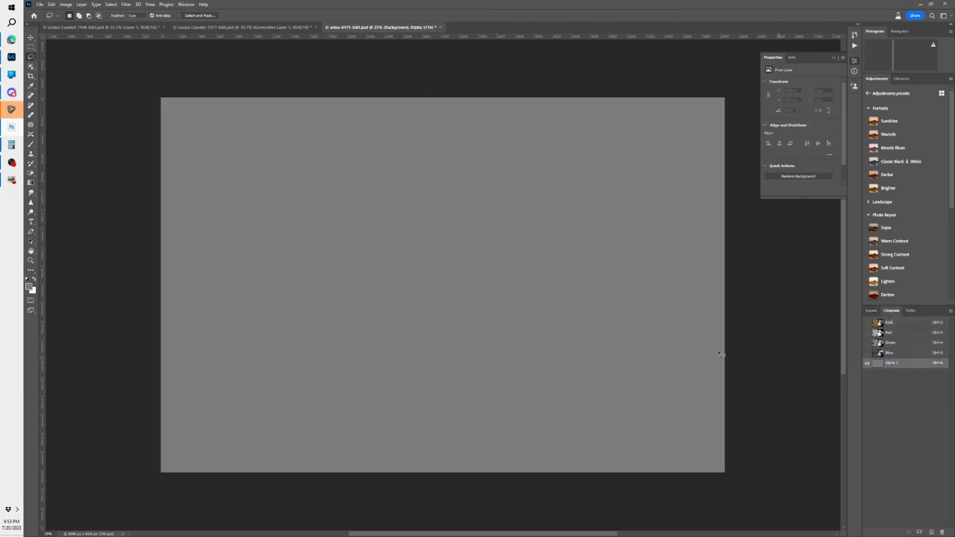
{"action": "left_click", "coordinate": [29, 287]}
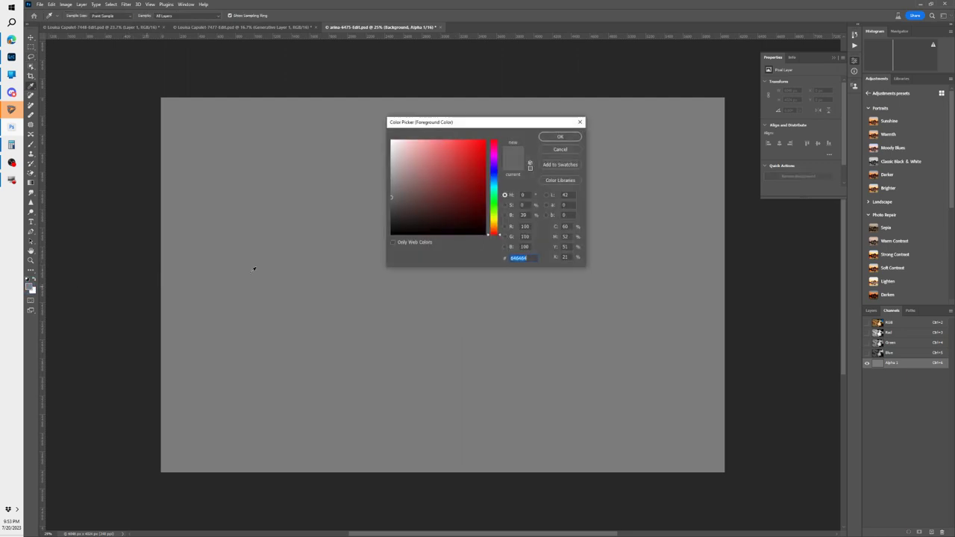
{"action": "left_click", "coordinate": [393, 198]}
{"action": "left_click", "coordinate": [392, 214]}
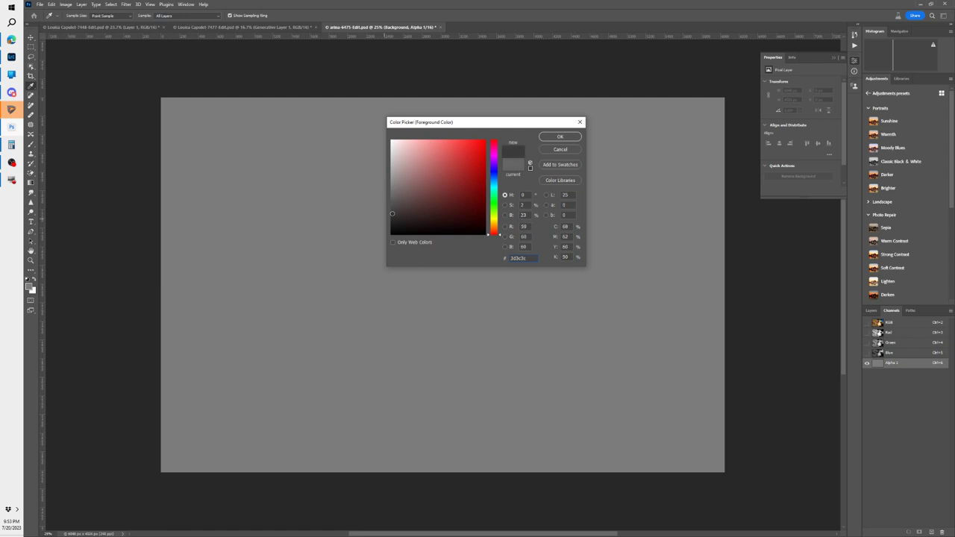
{"action": "mouse_move", "coordinate": [390, 217]}
{"action": "left_mouse_down"}
{"action": "mouse_move", "coordinate": [389, 225]}
{"action": "mouse_move", "coordinate": [378, 192]}
{"action": "left_mouse_up"}
{"action": "left_click", "coordinate": [560, 136]}
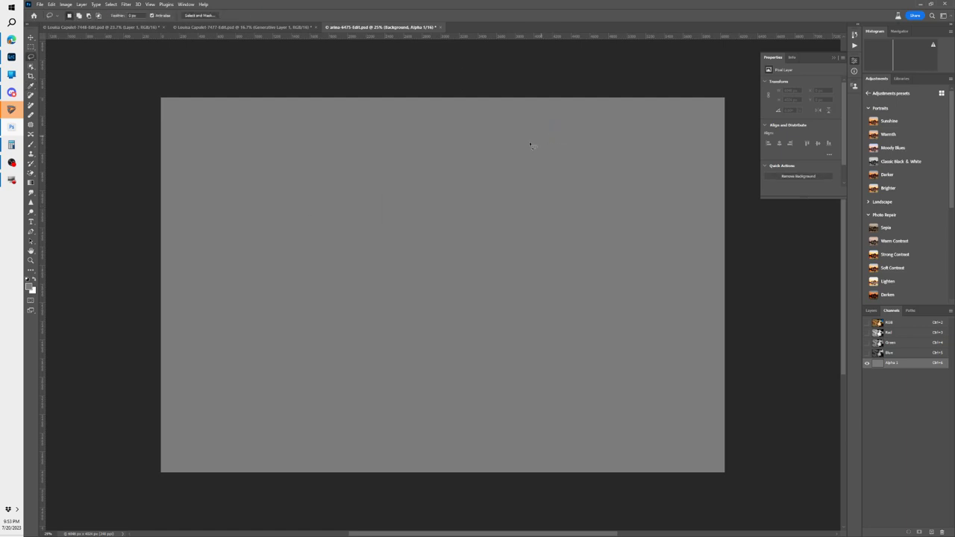
Step: Fill the Alpha 1 channel with the white background colour and undo that fill
{"action": "key", "text": "ctrl+BackSpace"}
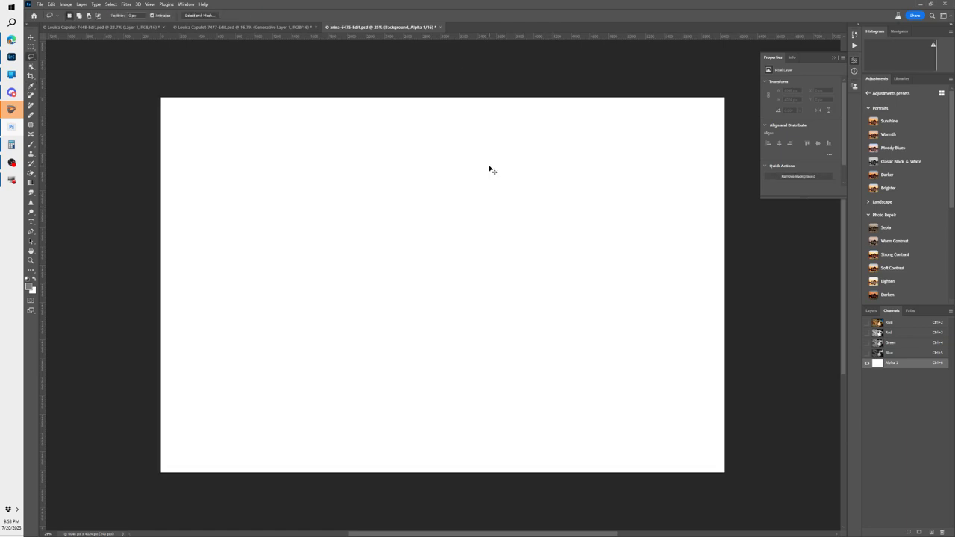
{"action": "key", "text": "ctrl+z"}
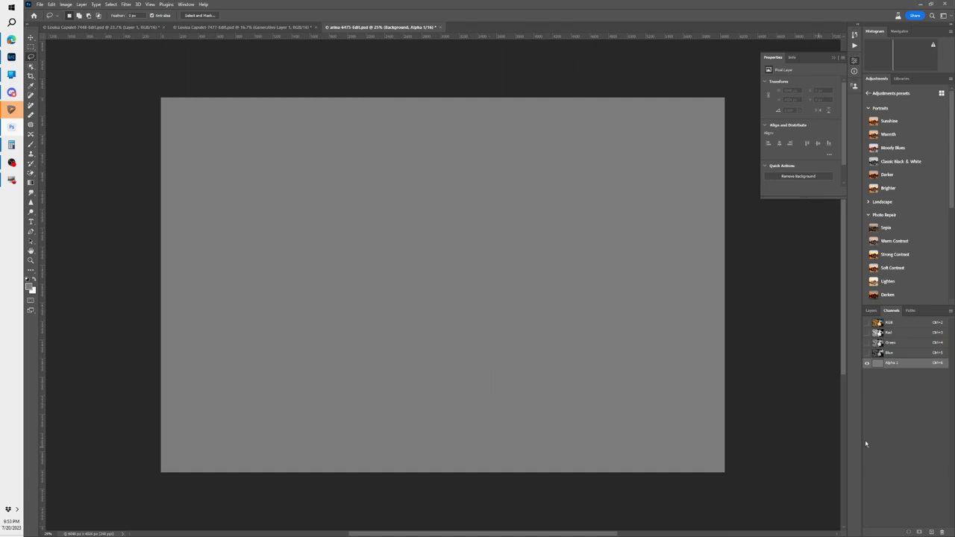
{"action": "left_click", "coordinate": [493, 349], "text": "ctrl"}
{"action": "left_click", "coordinate": [496, 353], "text": "ctrl"}
Step: Load the grey Alpha 1 channel as a selection again and go back to the RGB image's layers
{"action": "left_click", "coordinate": [876, 365], "text": "ctrl"}
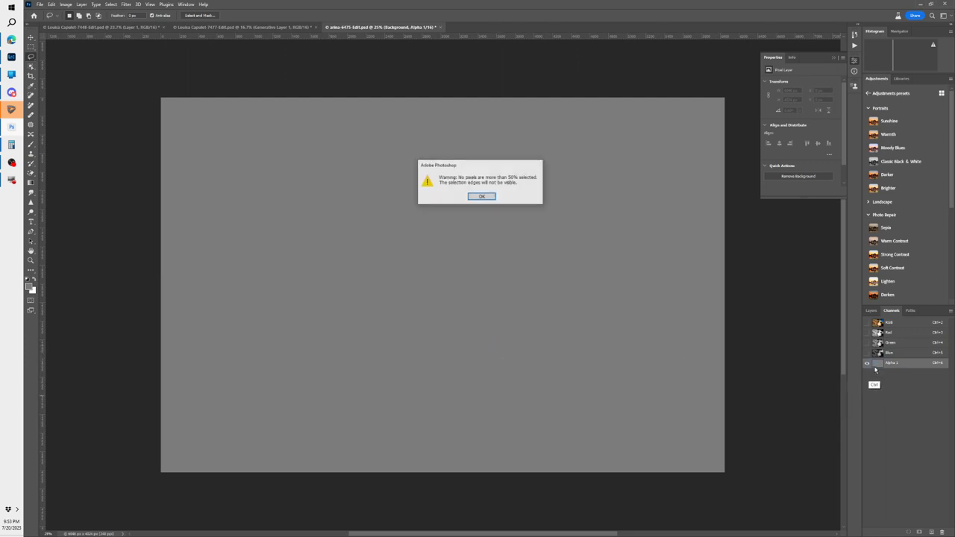
{"action": "left_click", "coordinate": [482, 198]}
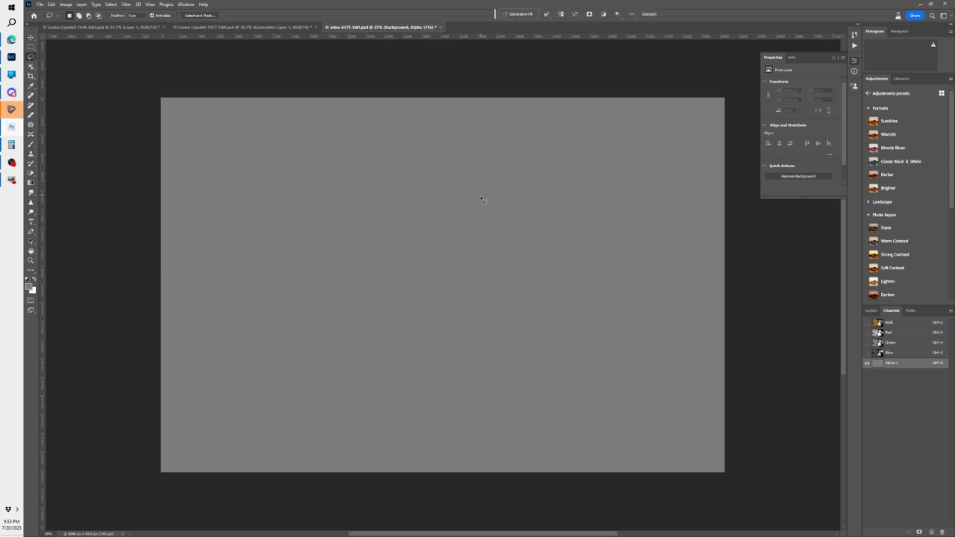
{"action": "left_click", "coordinate": [889, 323]}
{"action": "left_click", "coordinate": [871, 310]}
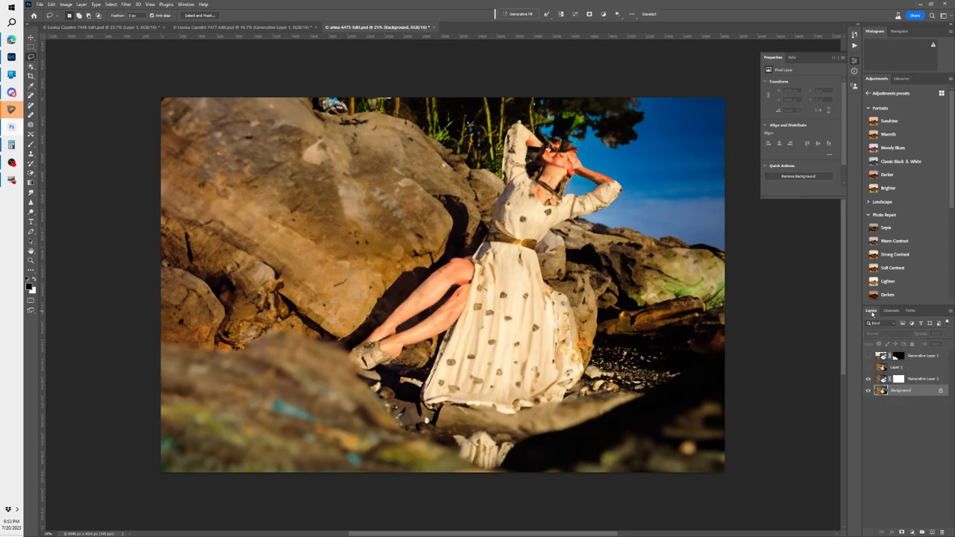
Step: Delete the previous Generative Layer 2 and run Generative Fill on the partial selection with the prompt "pastel watercolor"
{"action": "left_click", "coordinate": [872, 378]}
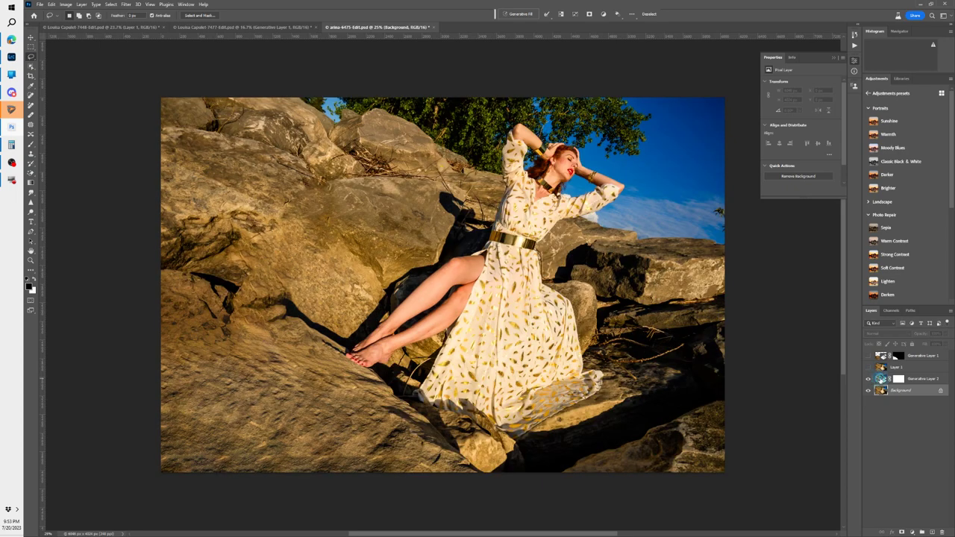
{"action": "left_click_drag", "start_coordinate": [880, 379], "coordinate": [942, 532]}
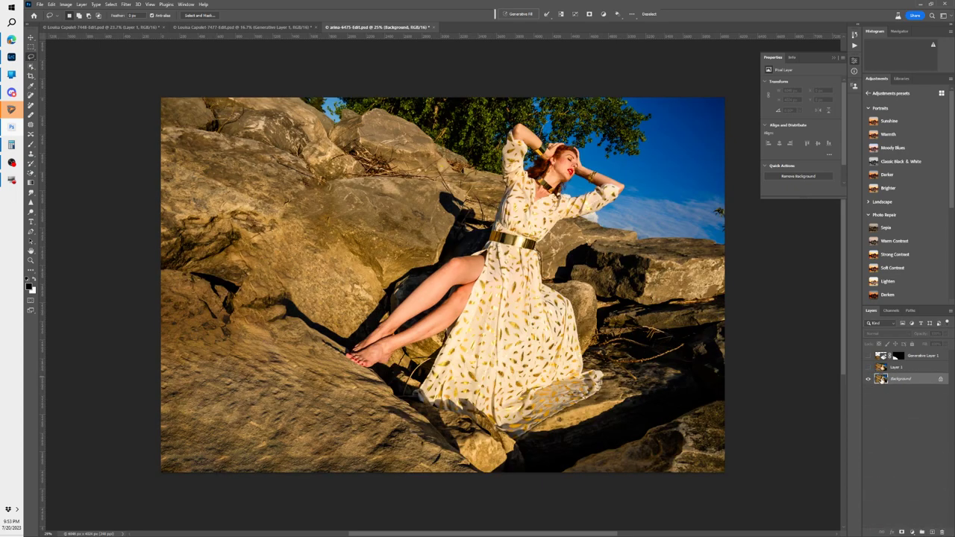
{"action": "left_click", "coordinate": [527, 14]}
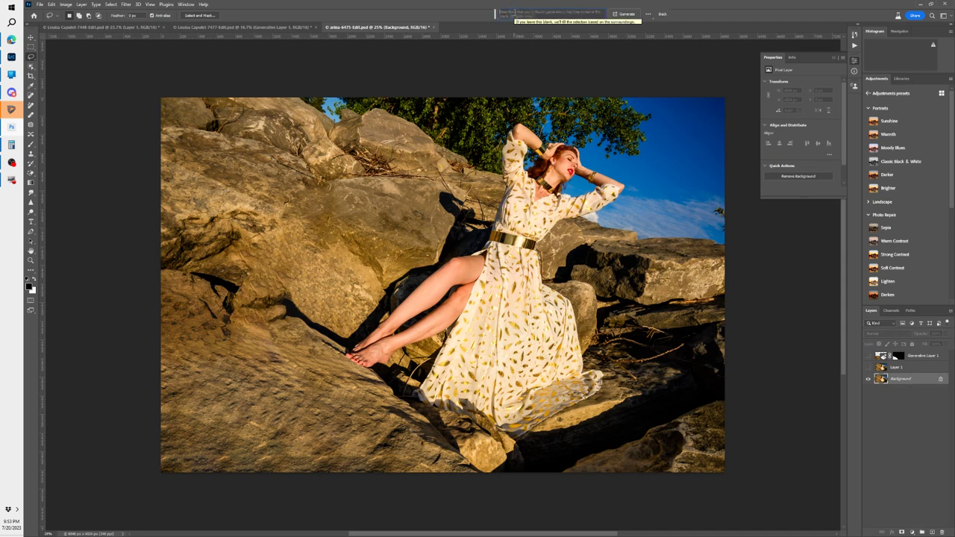
{"action": "type", "text": "re"}
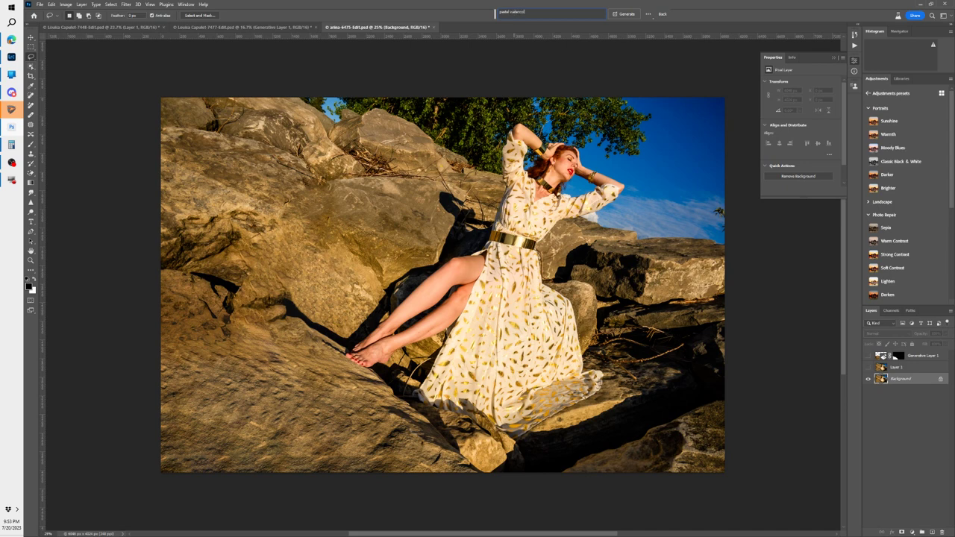
{"action": "key", "text": "Return"}
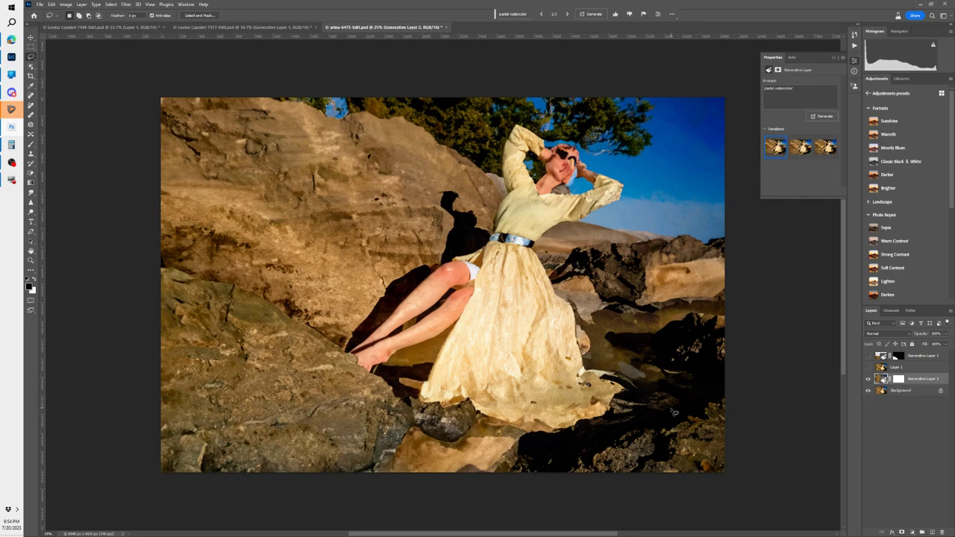
Step: Toggle the new generated layer's visibility to compare it with the original photo, and leave it hidden
{"action": "left_click", "coordinate": [867, 379]}
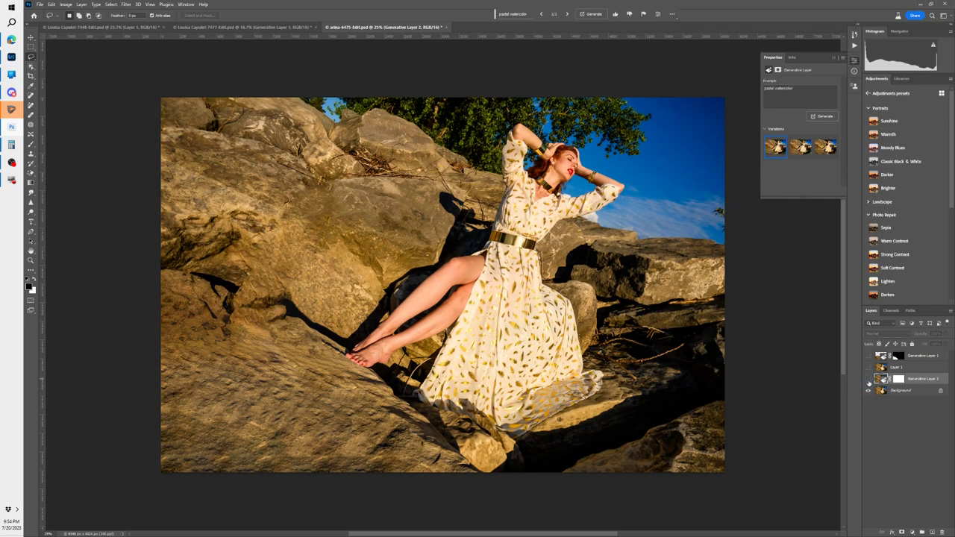
{"action": "left_click", "coordinate": [867, 379]}
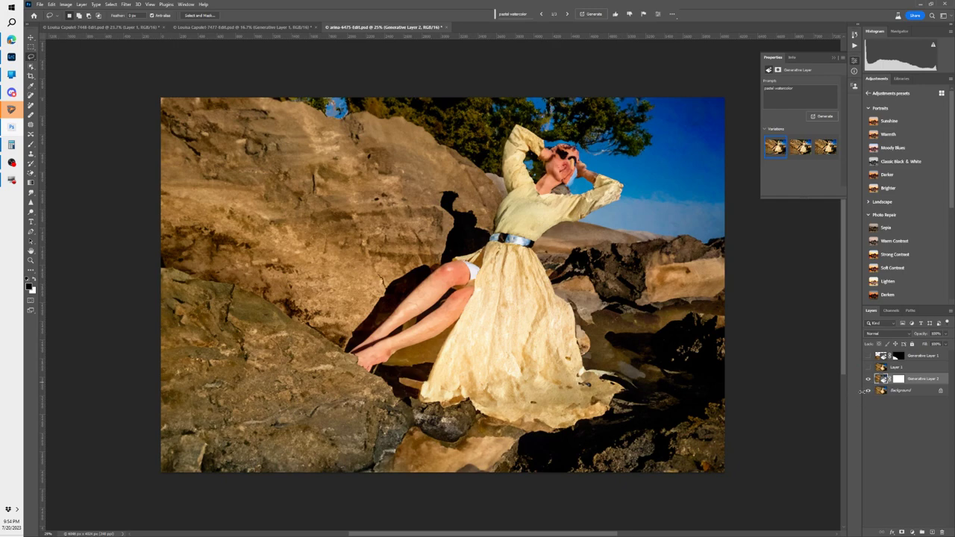
{"action": "left_click", "coordinate": [867, 379]}
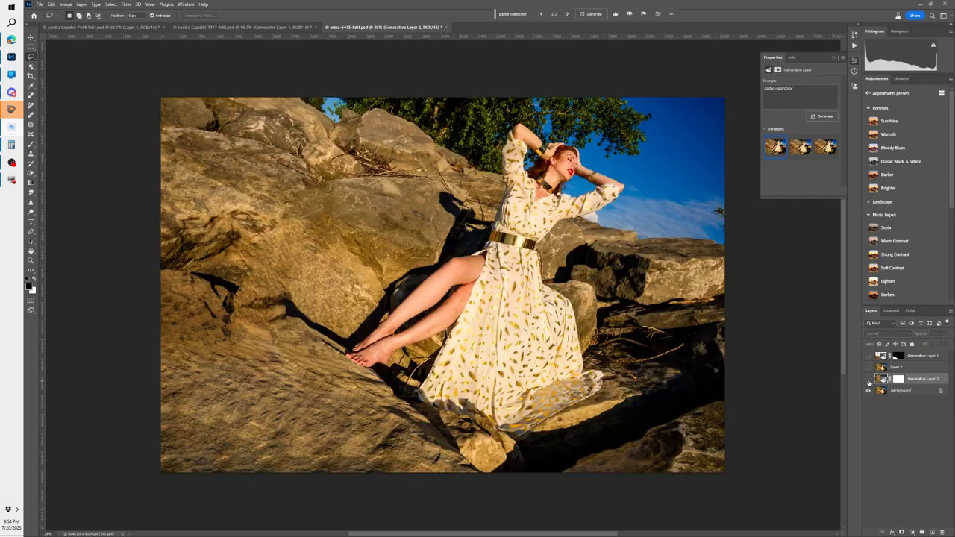
{"action": "left_click", "coordinate": [868, 381]}
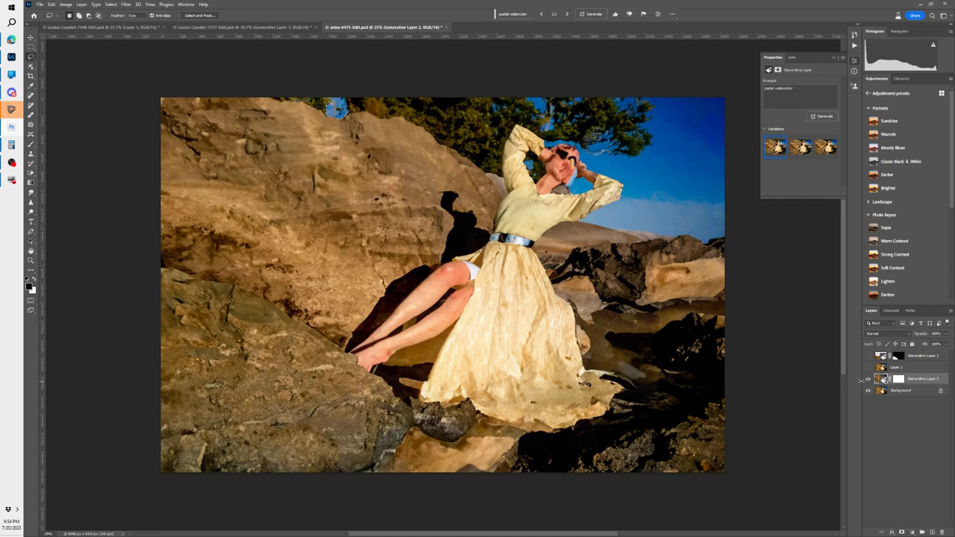
{"action": "left_click", "coordinate": [867, 380]}
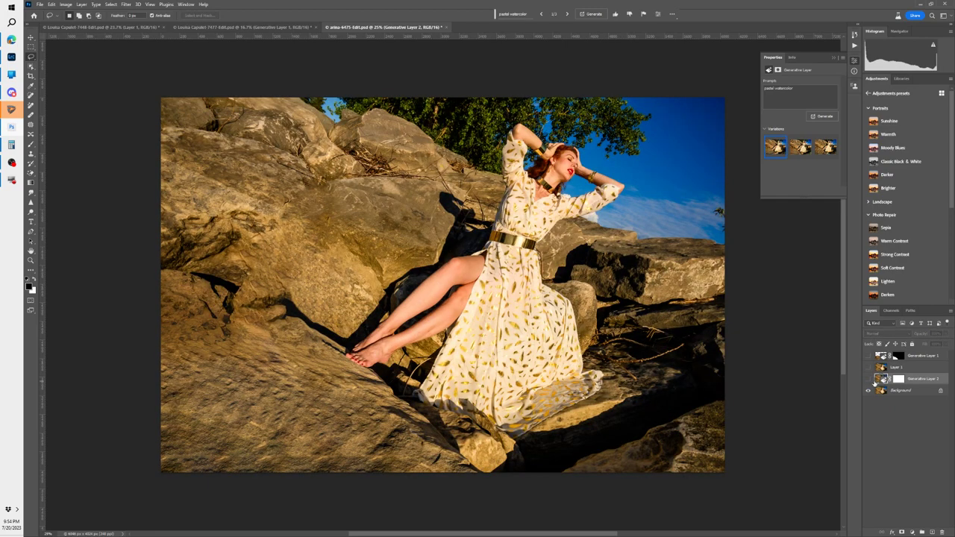
{"action": "double_click", "coordinate": [881, 381]}
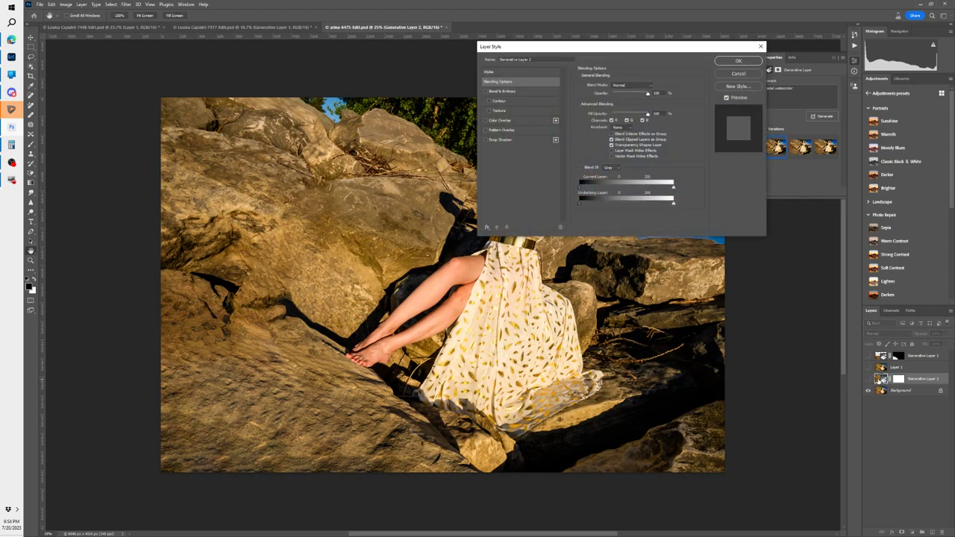
{"action": "left_click", "coordinate": [748, 72]}
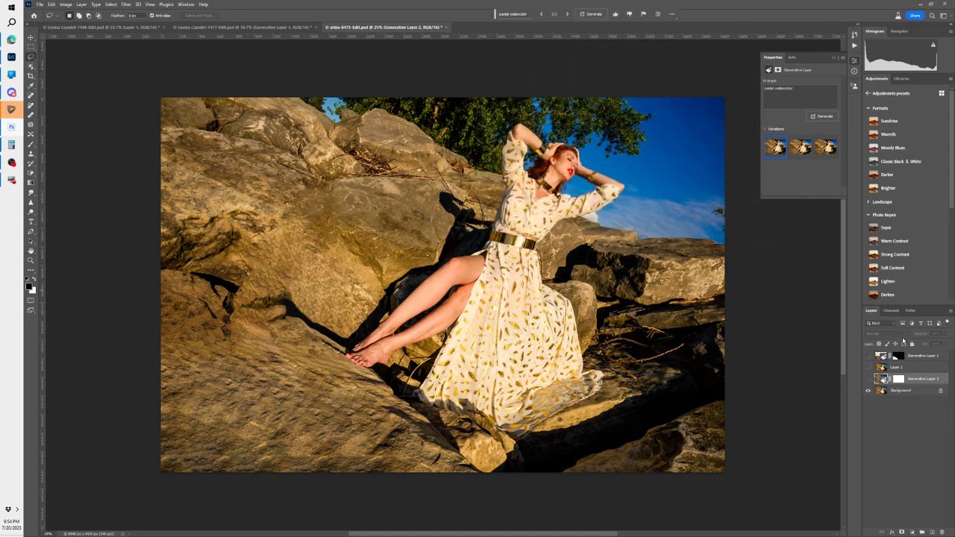
Step: Delete the layer mask of Generative Layer 2
{"action": "left_click", "coordinate": [891, 311]}
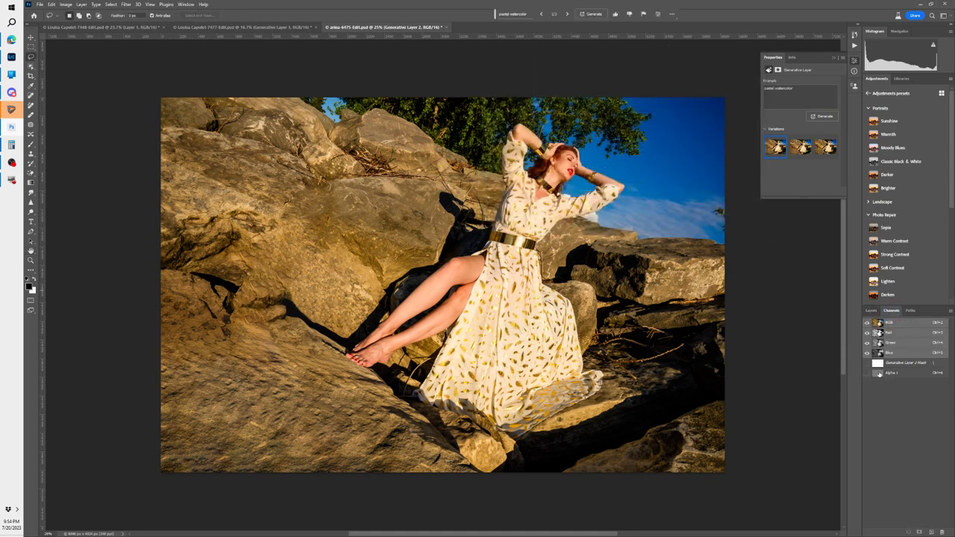
{"action": "left_click", "coordinate": [880, 366]}
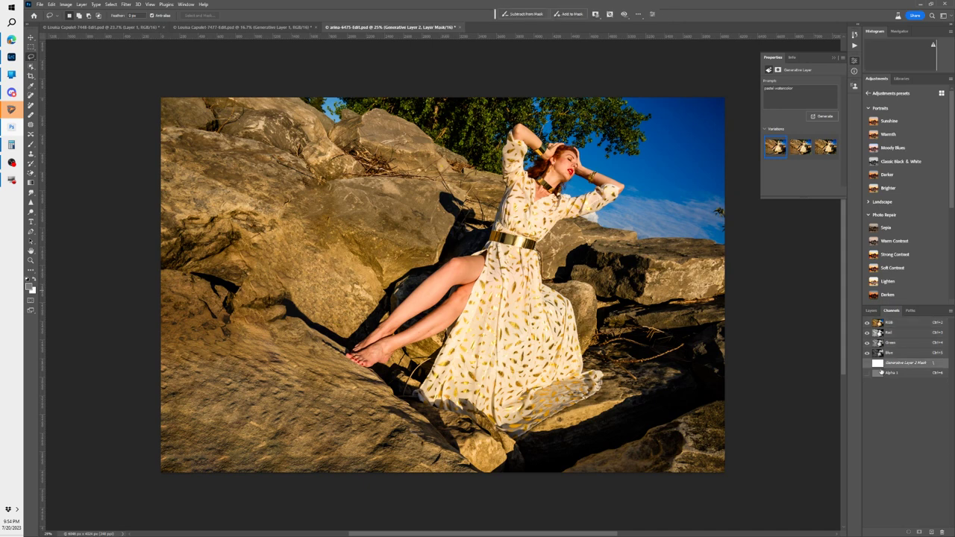
{"action": "left_click_drag", "start_coordinate": [885, 362], "coordinate": [942, 531]}
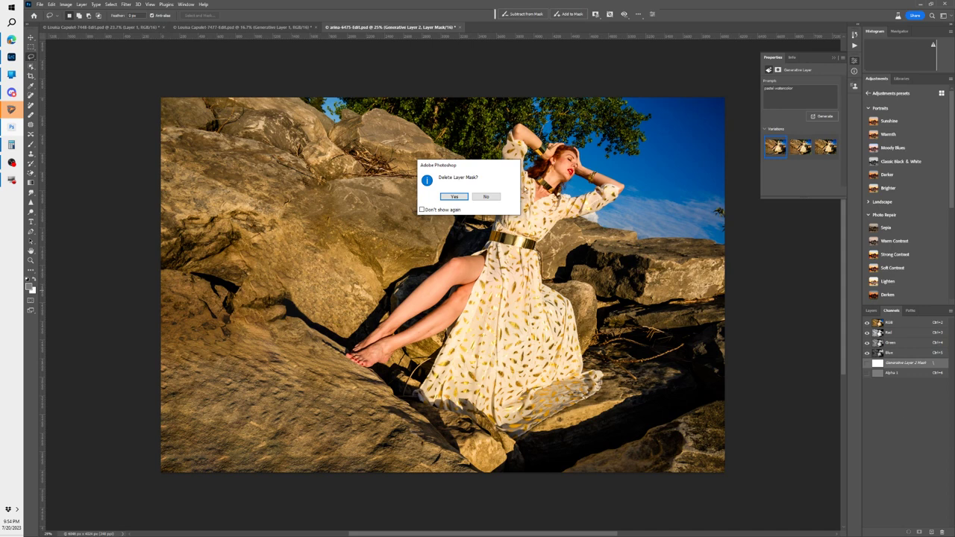
{"action": "left_click", "coordinate": [454, 197]}
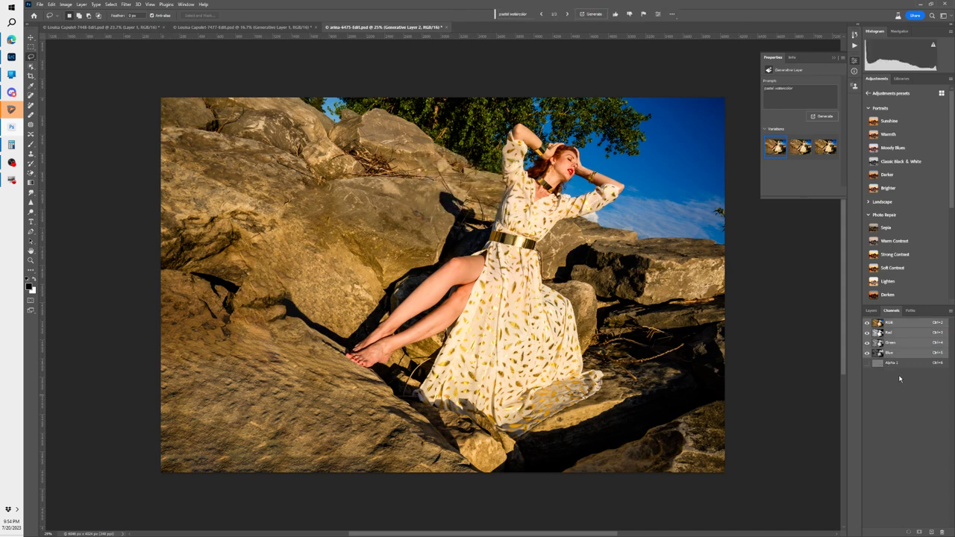
Step: Display the Alpha 1 channel and load its grey as a partial selection
{"action": "double_click", "coordinate": [877, 363]}
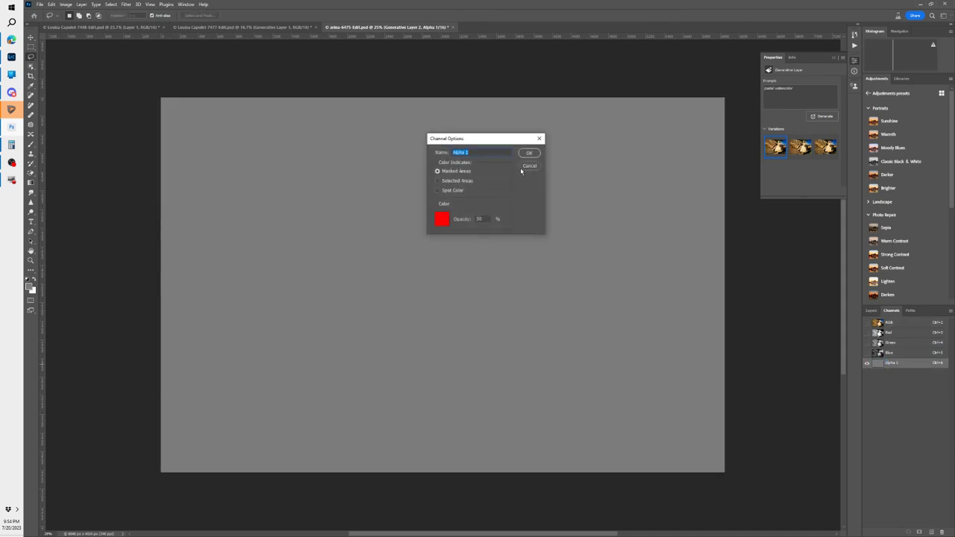
{"action": "left_click", "coordinate": [524, 167]}
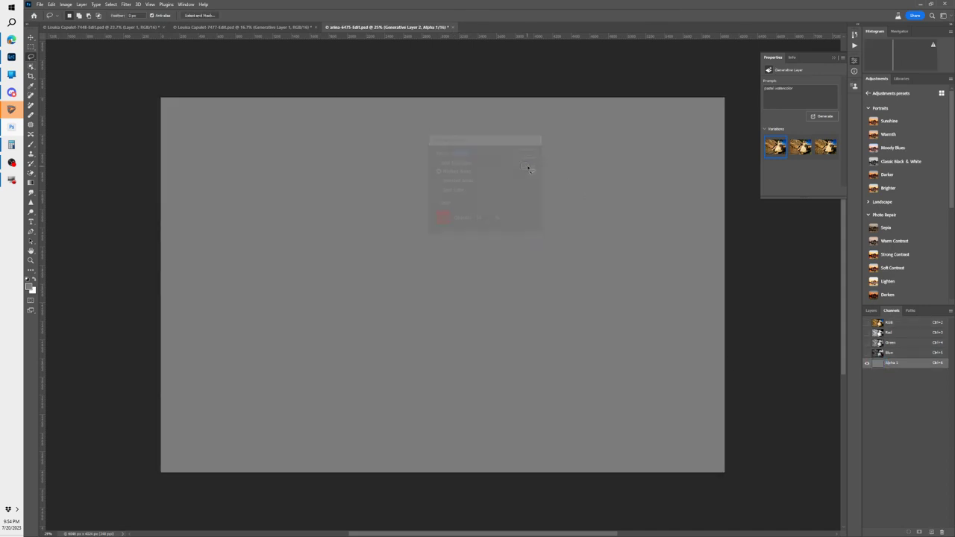
{"action": "left_click", "coordinate": [879, 365], "text": "ctrl"}
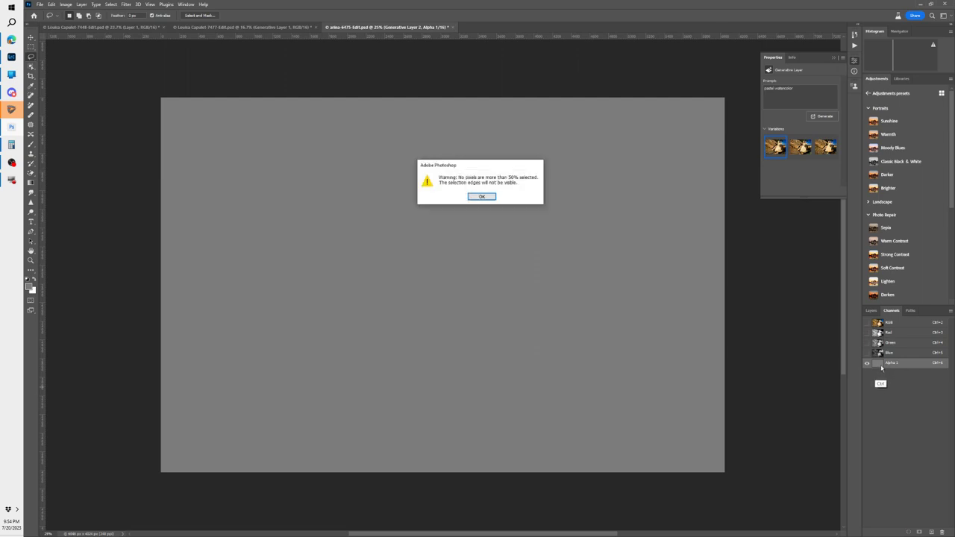
{"action": "left_click", "coordinate": [481, 197]}
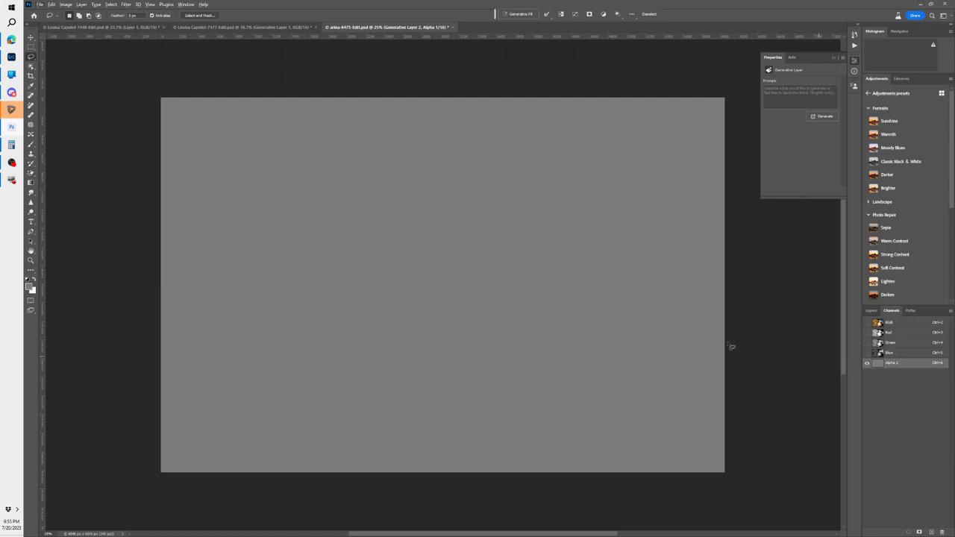
Step: Choose the near-black grey 1a1a1a as the foreground colour and fill the partially selected Alpha 1 channel with it
{"action": "left_click", "coordinate": [29, 286]}
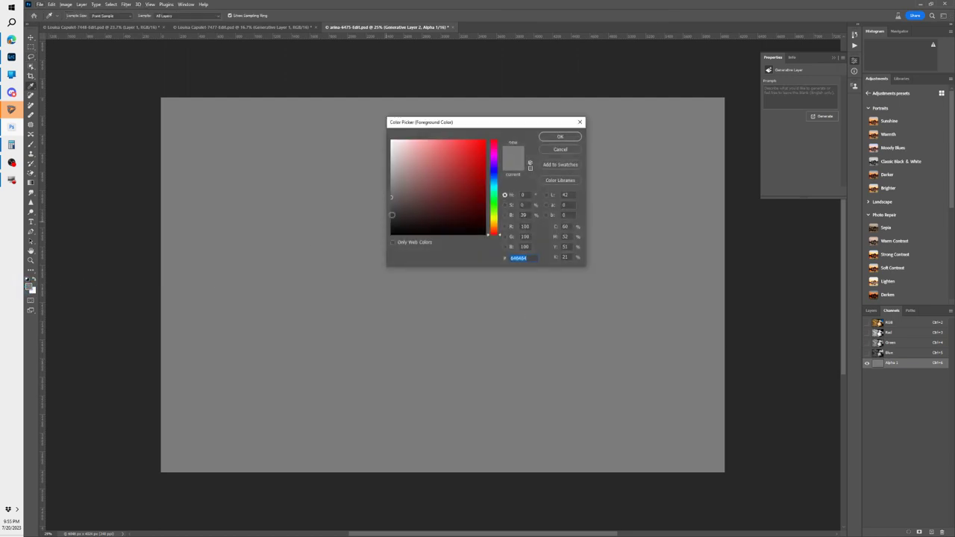
{"action": "left_click_drag", "start_coordinate": [392, 199], "coordinate": [378, 228]}
{"action": "left_click_drag", "start_coordinate": [374, 228], "coordinate": [372, 224]}
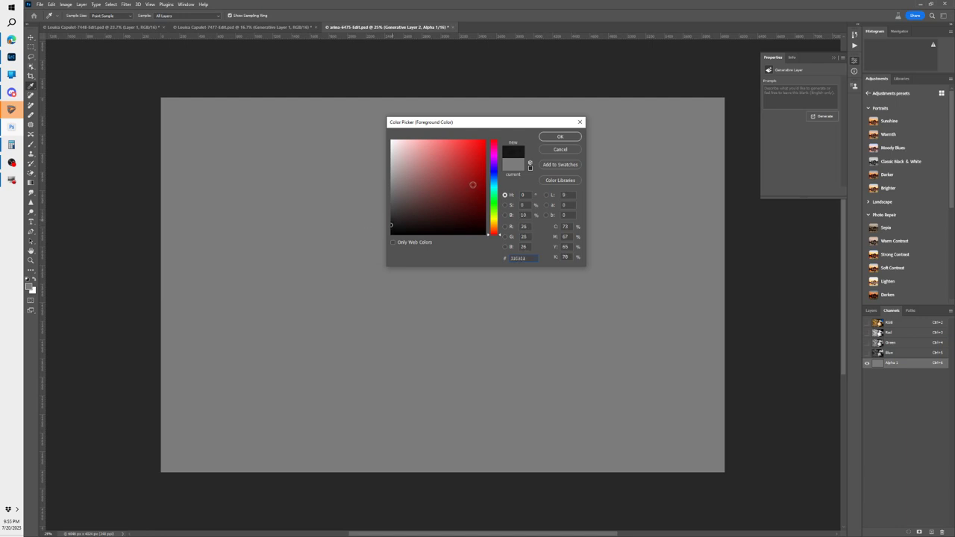
{"action": "left_click", "coordinate": [556, 137]}
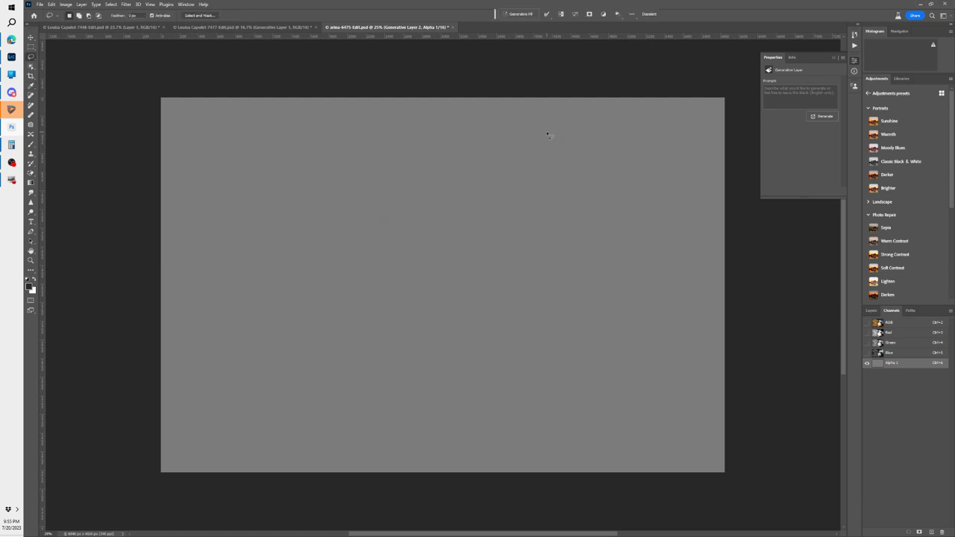
{"action": "key", "text": "alt+BackSpace"}
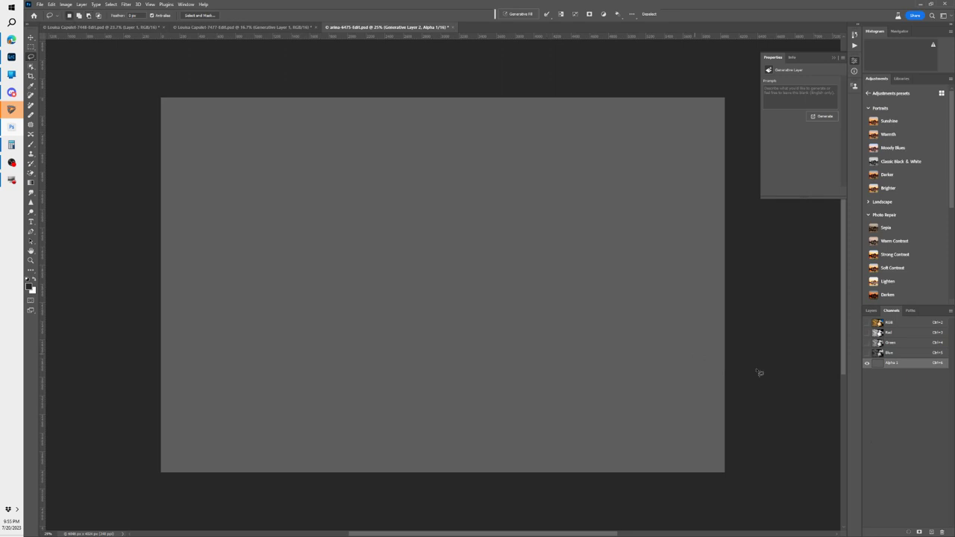
Step: Load the darkened Alpha 1 channel as a selection and go back to the RGB image's layers
{"action": "left_click", "coordinate": [877, 364], "text": "ctrl"}
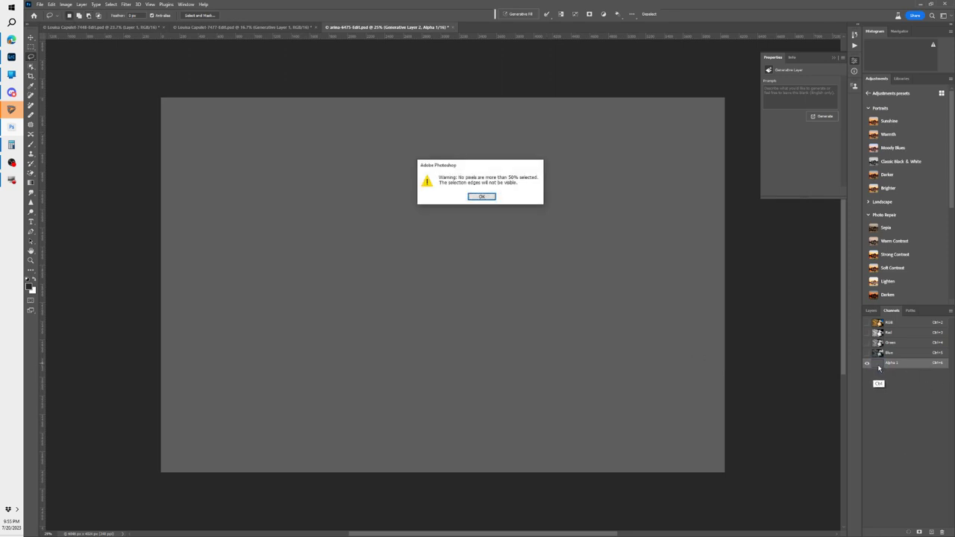
{"action": "left_click", "coordinate": [482, 198]}
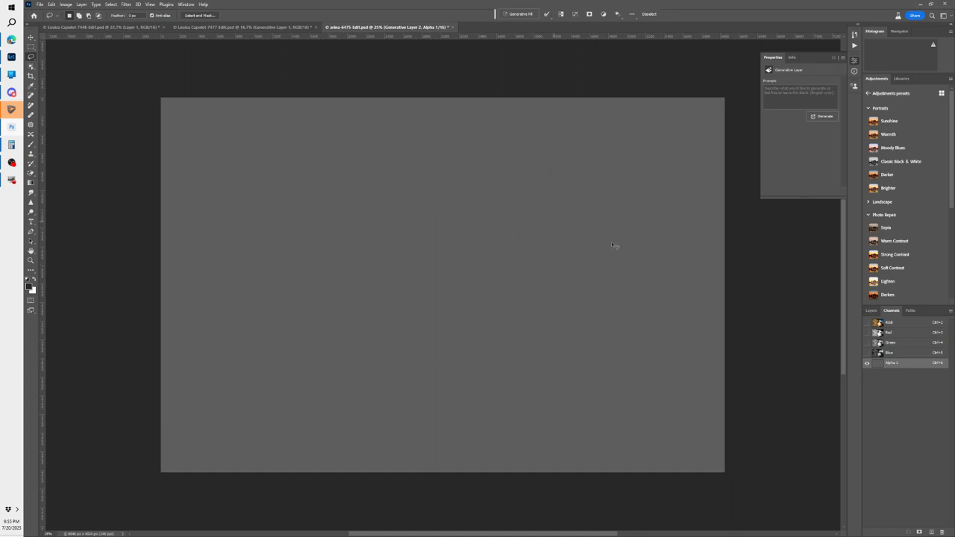
{"action": "left_click", "coordinate": [871, 311]}
{"action": "left_click", "coordinate": [896, 312]}
{"action": "left_click", "coordinate": [884, 328]}
{"action": "left_click", "coordinate": [871, 311]}
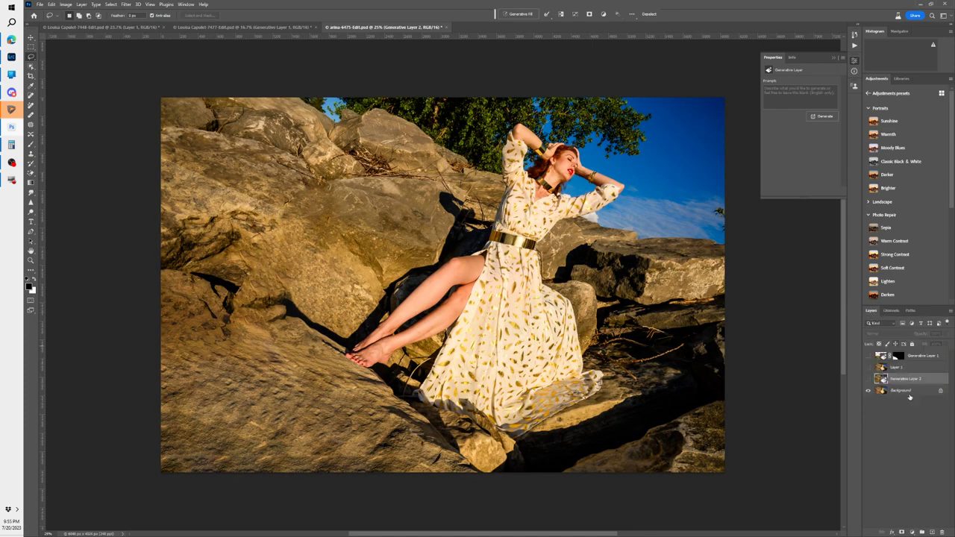
Step: Delete Generative Layer 2, Layer 1 and Generative Layer 1 so that only the Background layer is left
{"action": "left_click", "coordinate": [897, 380]}
{"action": "left_click_drag", "start_coordinate": [897, 379], "coordinate": [940, 531]}
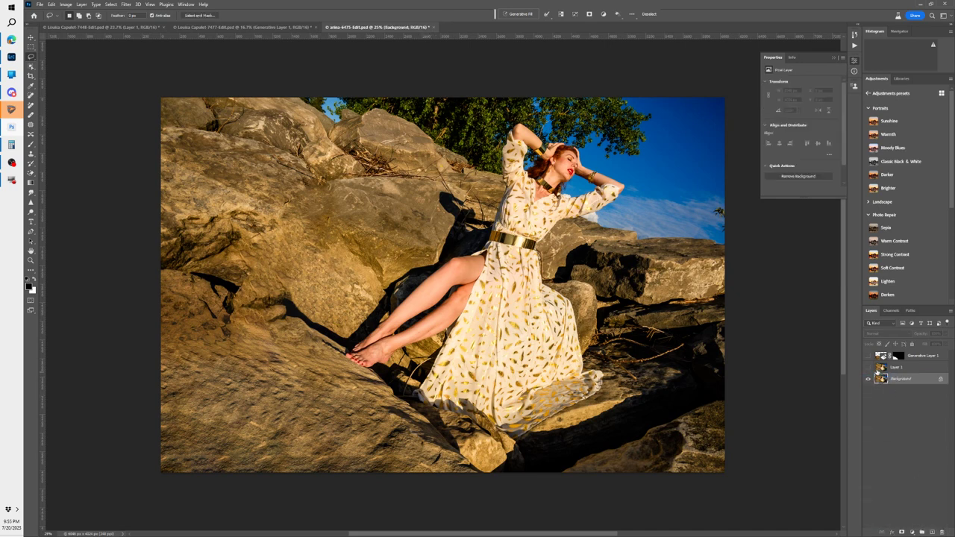
{"action": "left_click_drag", "start_coordinate": [897, 367], "coordinate": [941, 532]}
{"action": "left_click_drag", "start_coordinate": [880, 357], "coordinate": [941, 532]}
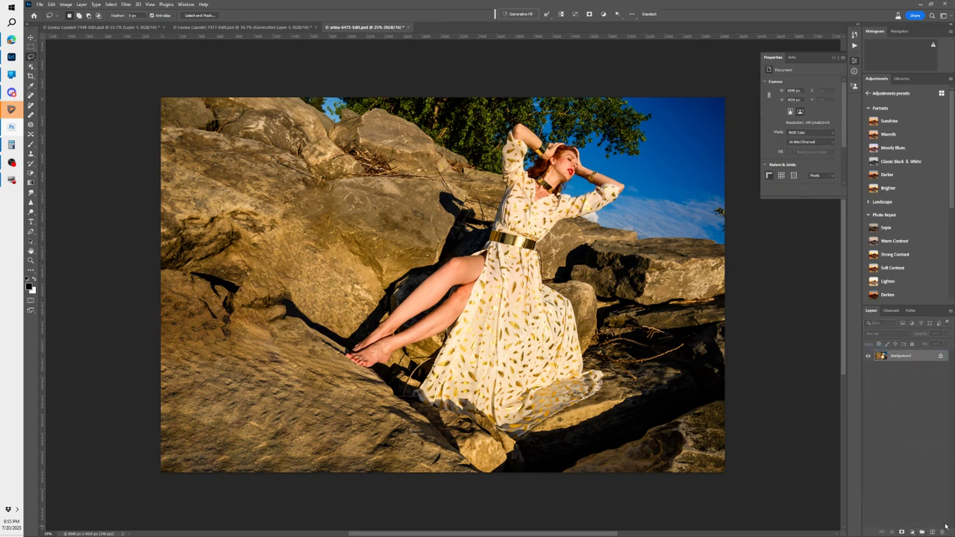
Step: Run Generative Fill on the fainter partial selection with the prompt "pastel water color"
{"action": "left_click", "coordinate": [519, 14]}
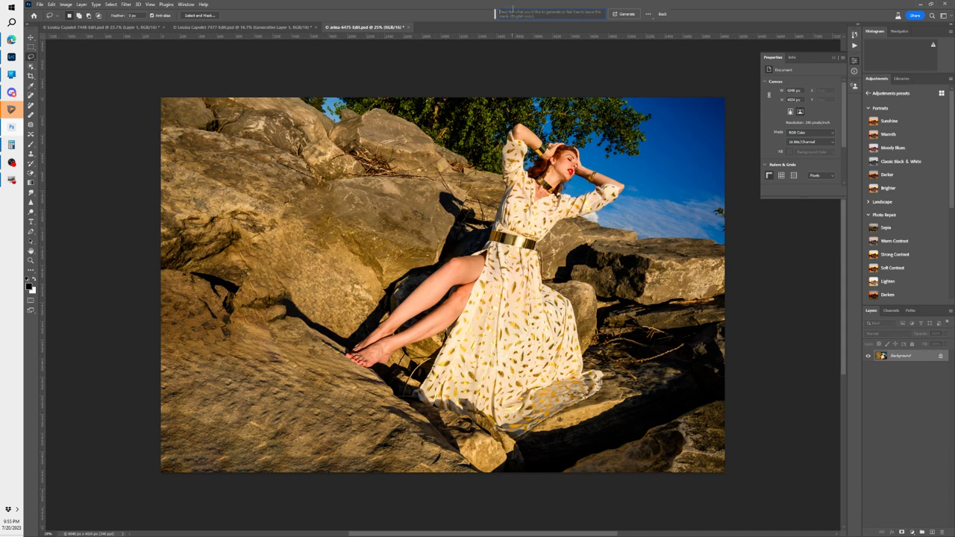
{"action": "left_click", "coordinate": [512, 9]}
{"action": "key", "text": "Return"}
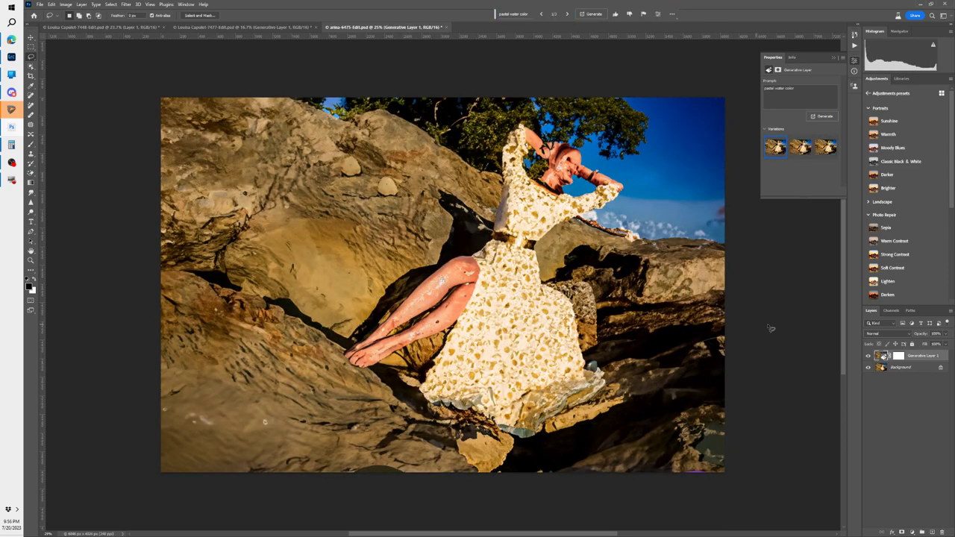
Step: Lower the generated layer's opacity to blend it into the original photo, and check the document's channels
{"action": "left_click_drag", "start_coordinate": [922, 334], "coordinate": [871, 334]}
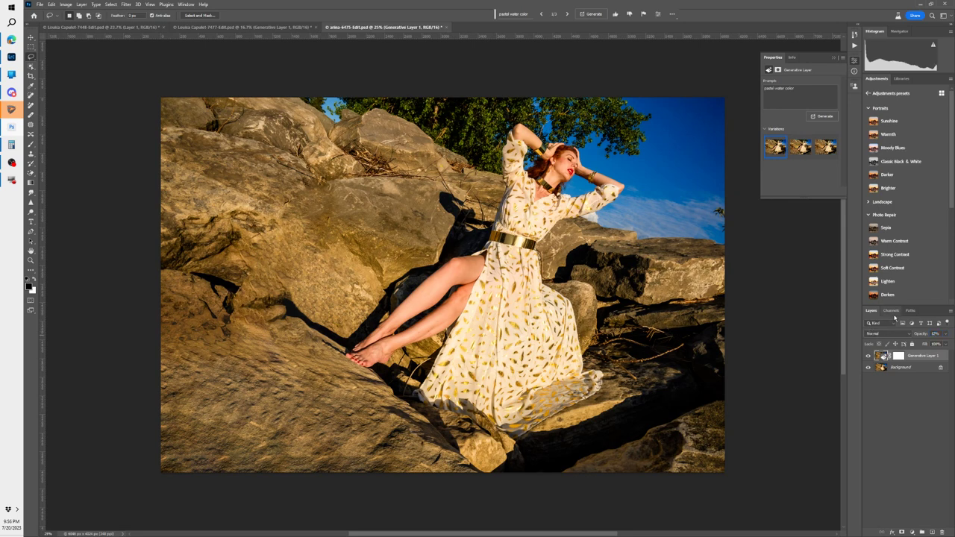
{"action": "left_click", "coordinate": [891, 310]}
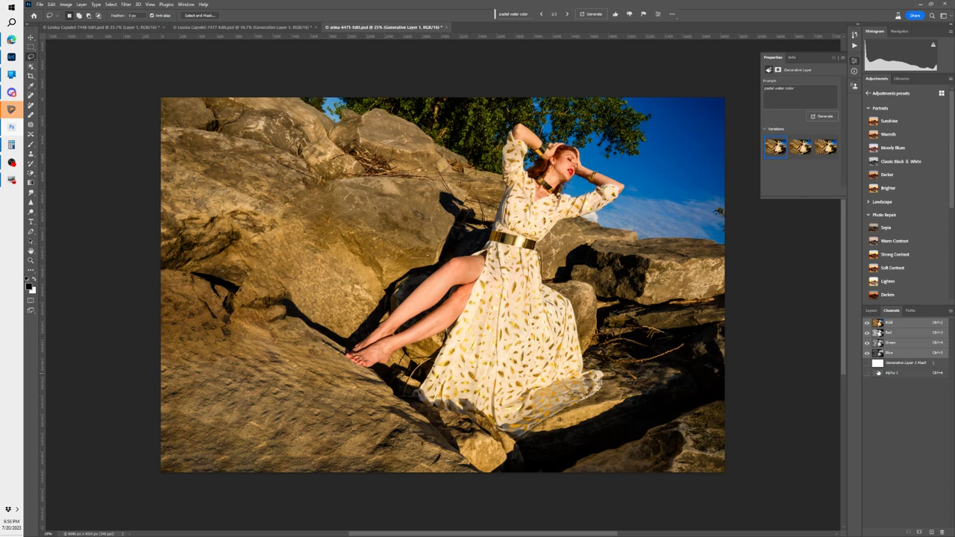
{"action": "left_click", "coordinate": [871, 312]}
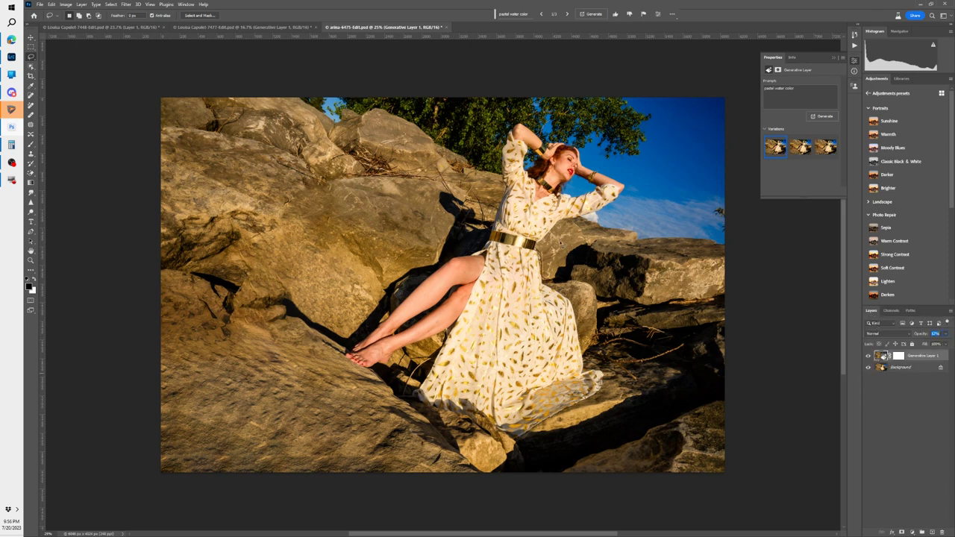
Step: Try to apply the Oil Paint filter to the generated layer of the woman-on-rocks photo
{"action": "left_click", "coordinate": [150, 6]}
{"action": "mouse_move", "coordinate": [126, 5]}
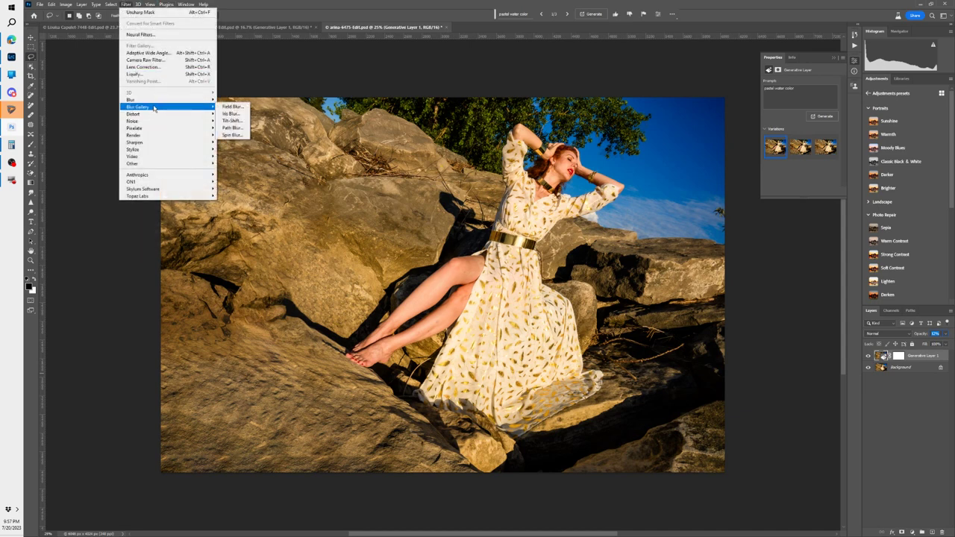
{"action": "mouse_move", "coordinate": [153, 137]}
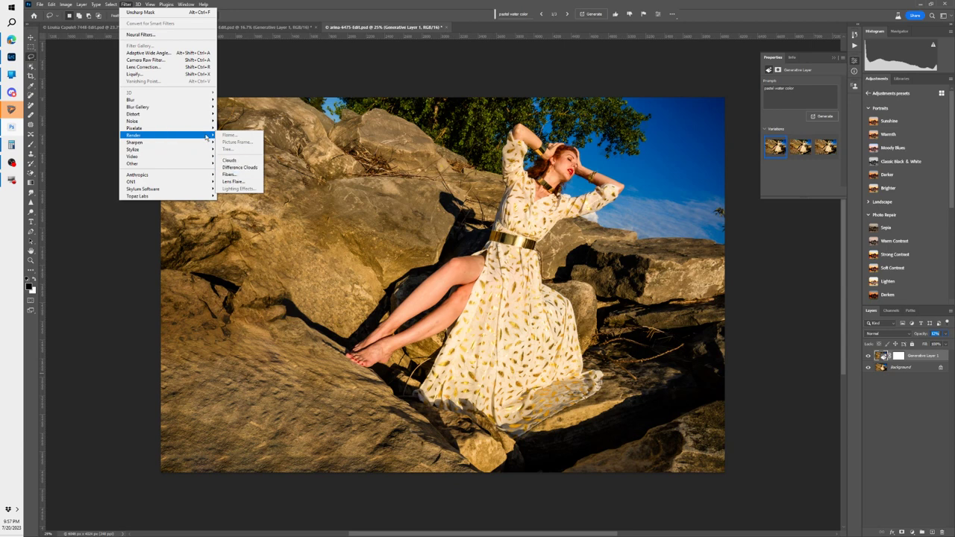
{"action": "mouse_move", "coordinate": [163, 110]}
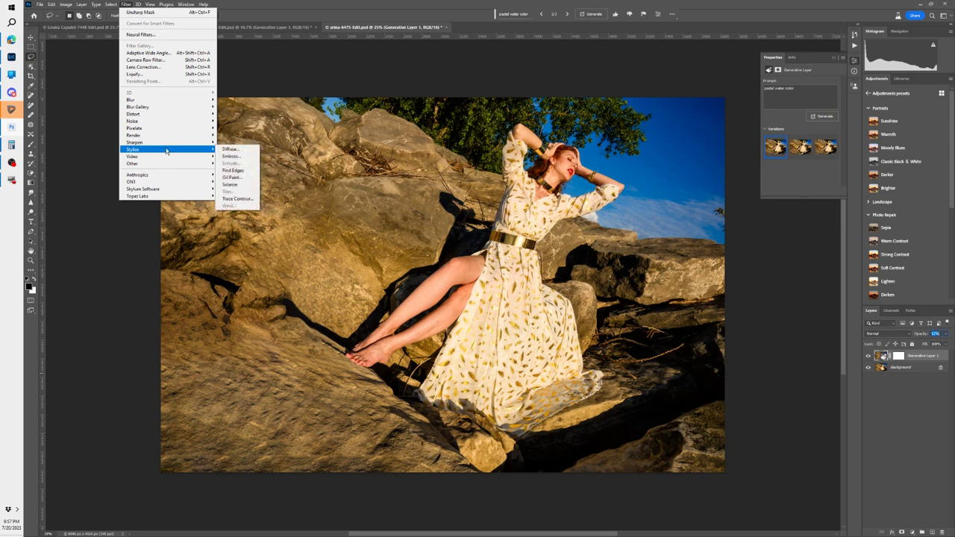
{"action": "left_click", "coordinate": [246, 178]}
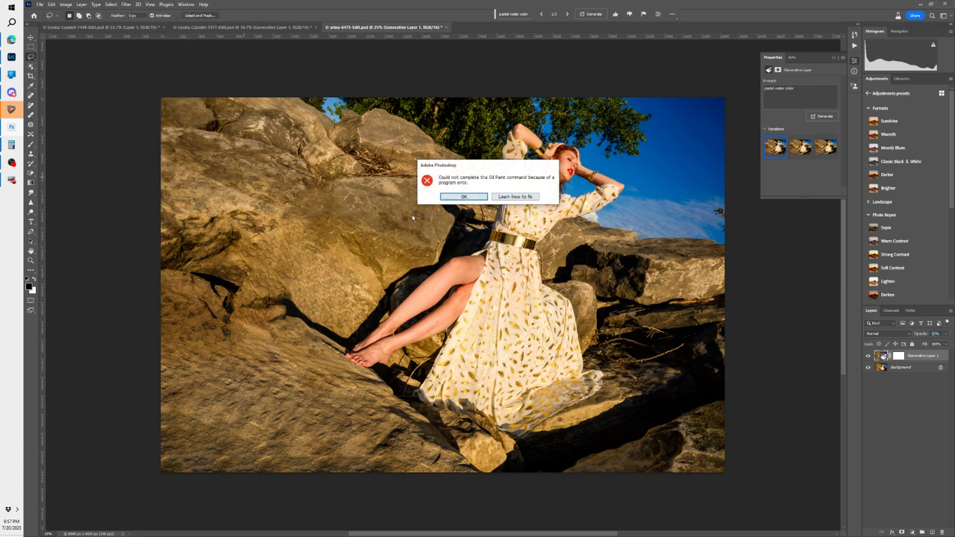
{"action": "left_click", "coordinate": [464, 197]}
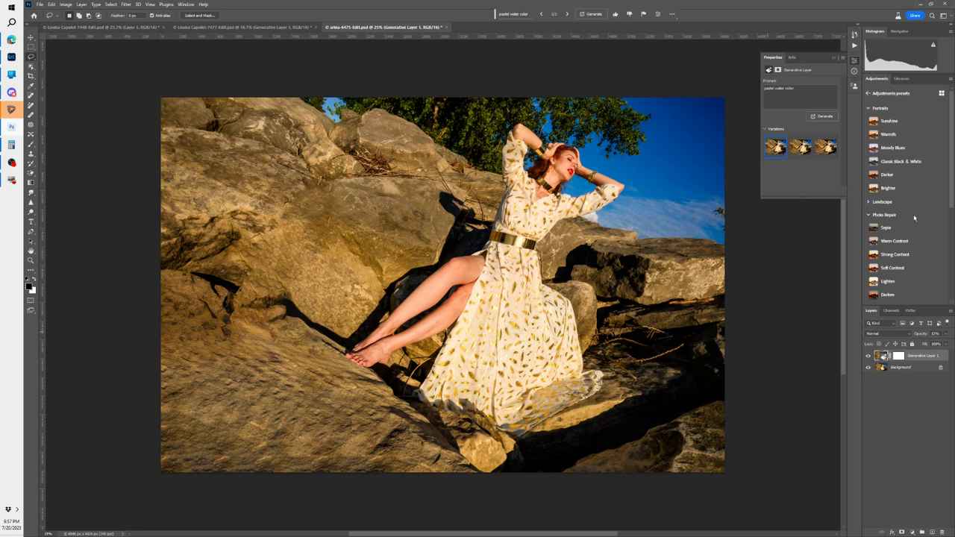
Step: Switch to the Jitsi Meet call in the browser and unmute the microphone
{"action": "left_click", "coordinate": [917, 4]}
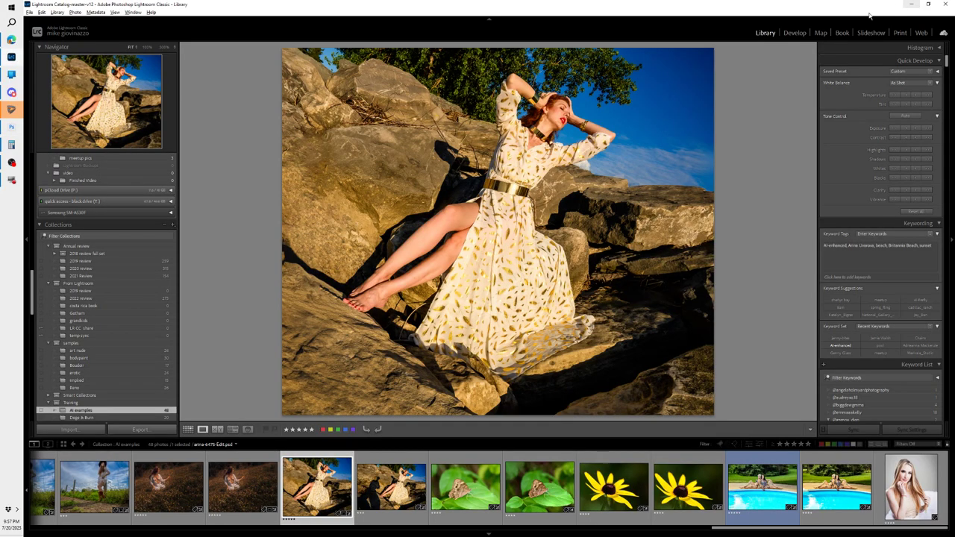
{"action": "left_click", "coordinate": [11, 59]}
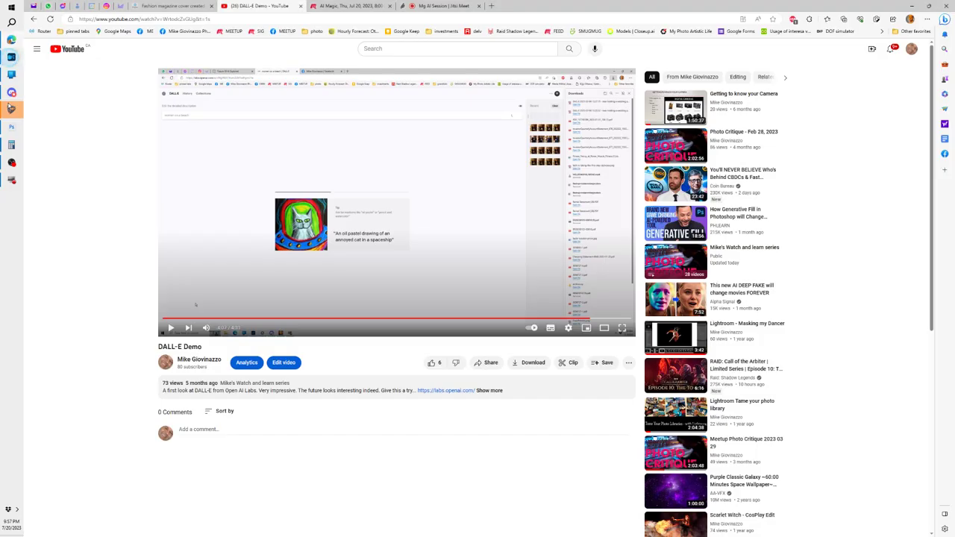
{"action": "left_click", "coordinate": [435, 6]}
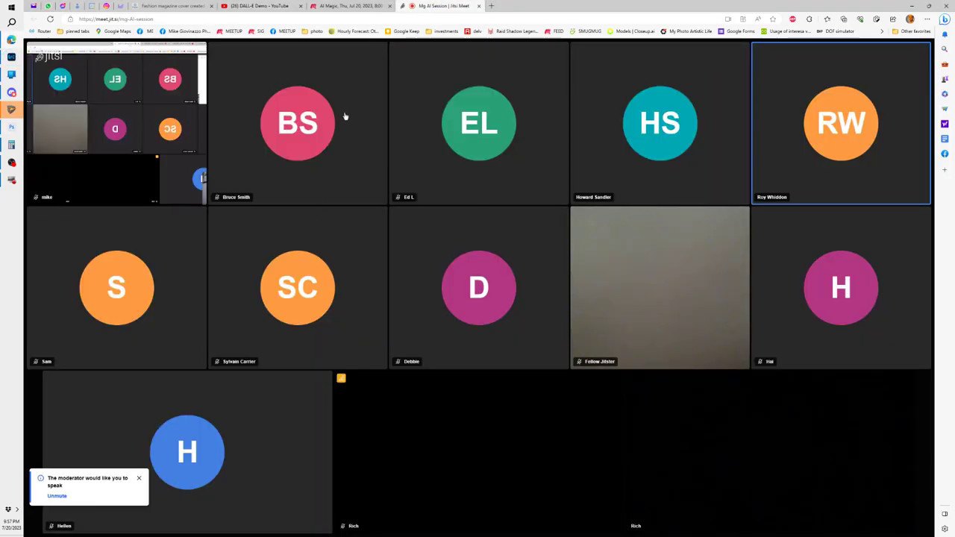
{"action": "left_click", "coordinate": [36, 195]}
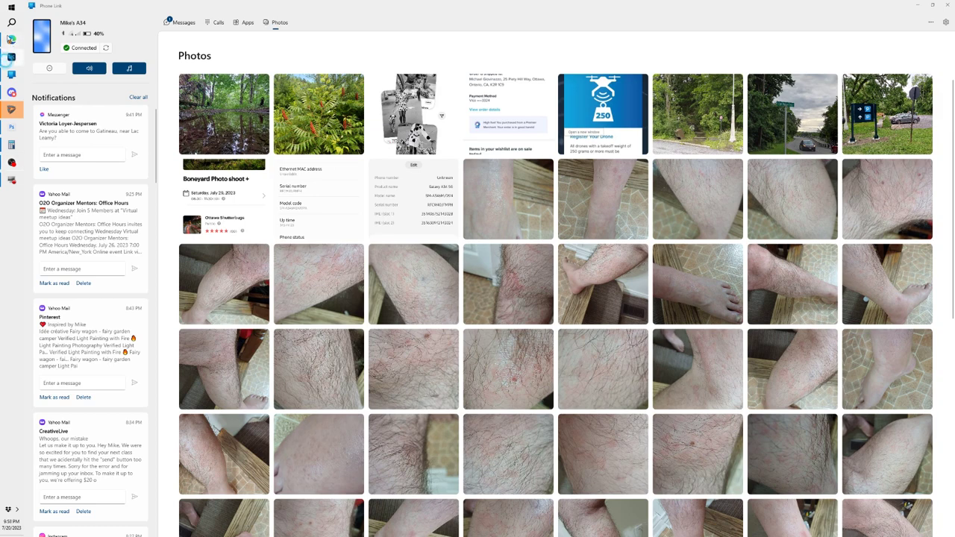
{"action": "left_click", "coordinate": [11, 57]}
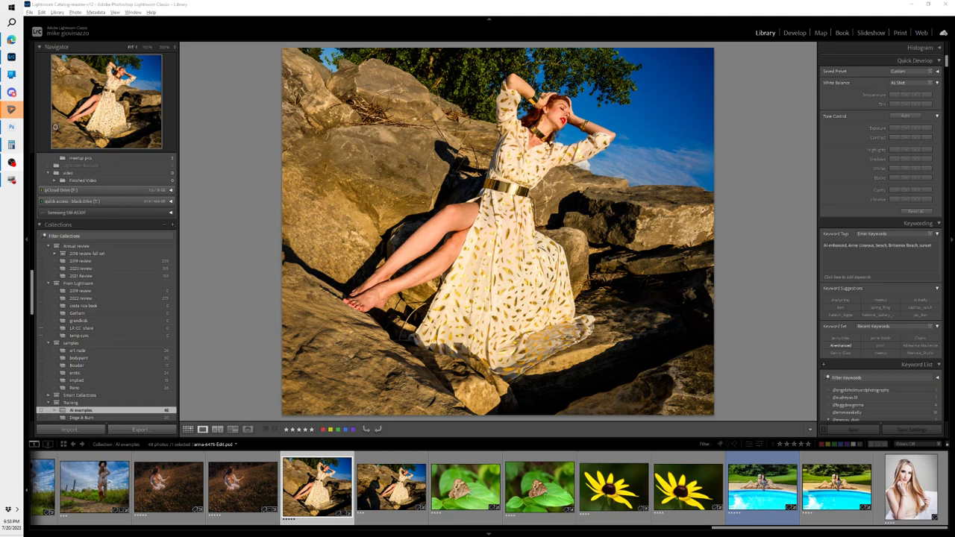
{"action": "left_click", "coordinate": [10, 44]}
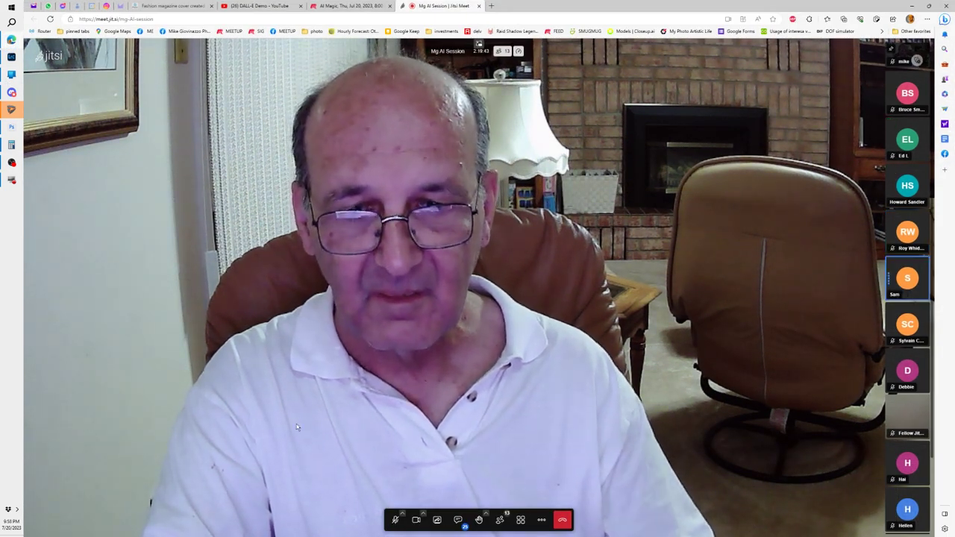
{"action": "left_click", "coordinate": [395, 520]}
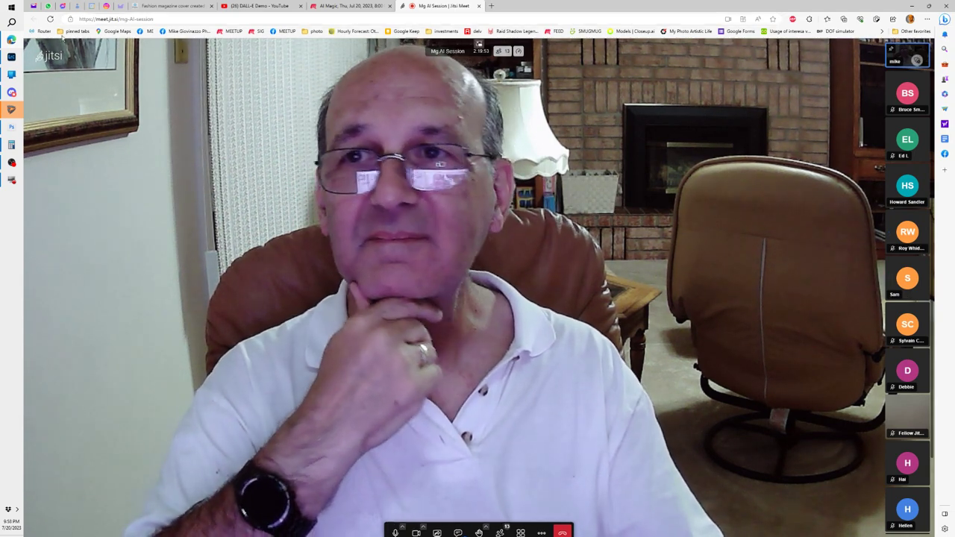
Step: Go back to Photoshop, open Neural Filters for the photo and download the Style Transfer filter
{"action": "left_click", "coordinate": [11, 58]}
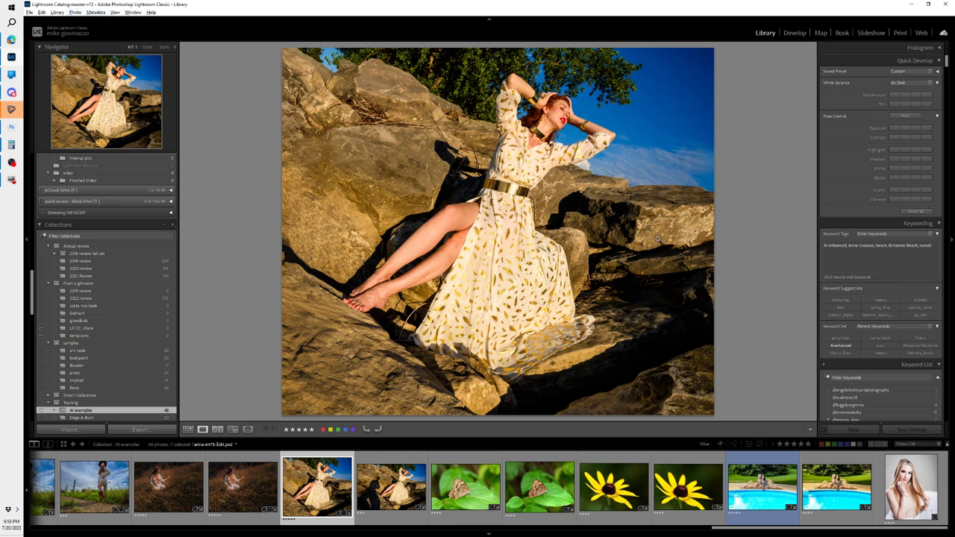
{"action": "left_click", "coordinate": [13, 128]}
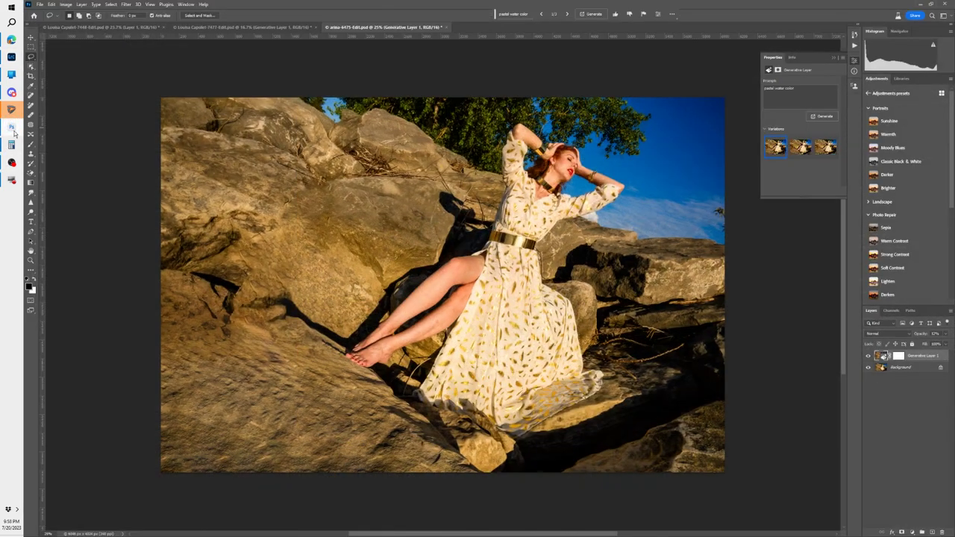
{"action": "left_click", "coordinate": [126, 5]}
{"action": "left_click", "coordinate": [139, 35]}
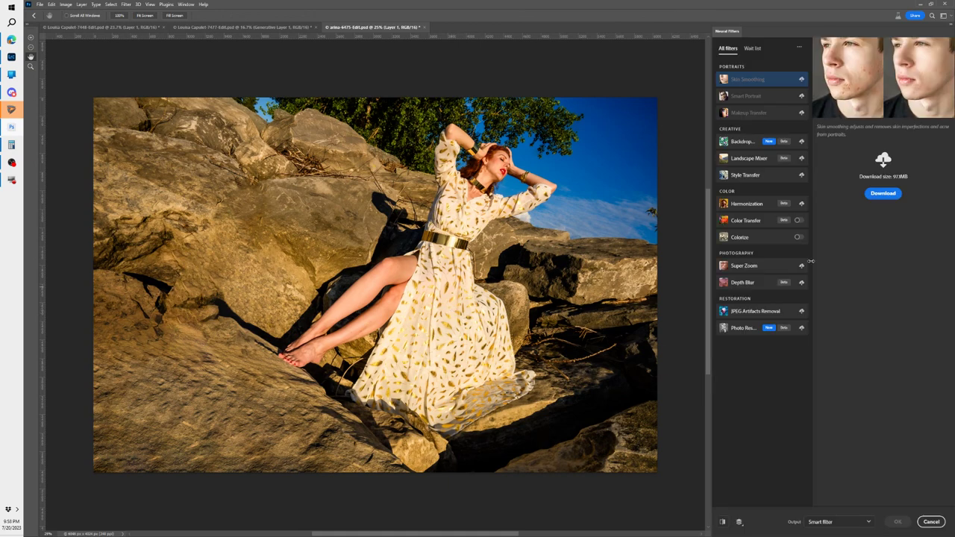
{"action": "left_click", "coordinate": [763, 176]}
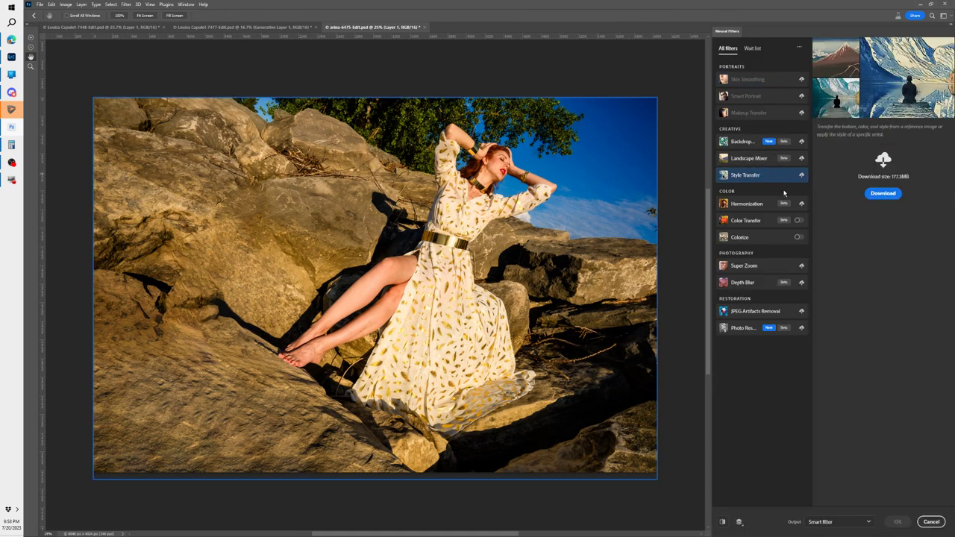
{"action": "left_click", "coordinate": [884, 194]}
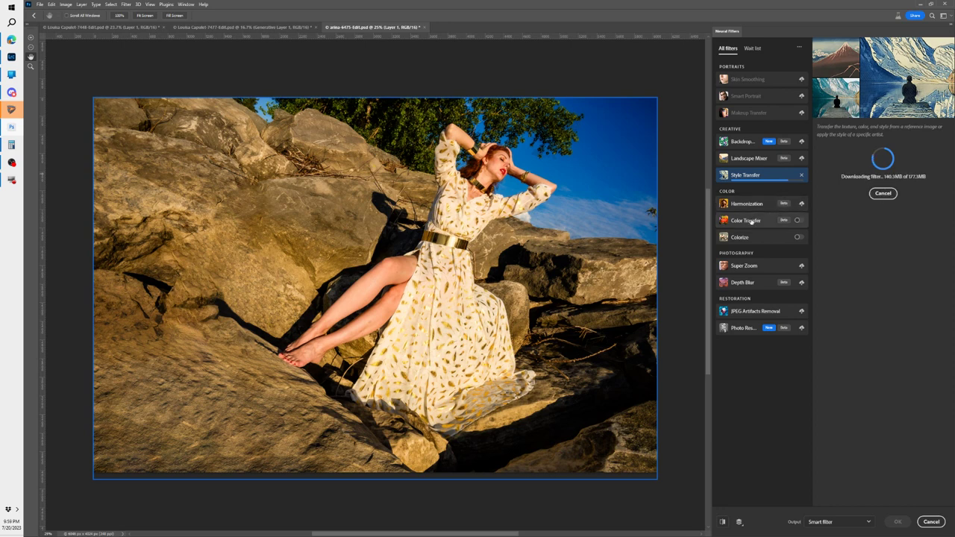
Step: Choose the second artist style, the green and yellow landscape, in Style Transfer and raise its strength to about 57
{"action": "mouse_move", "coordinate": [755, 222]}
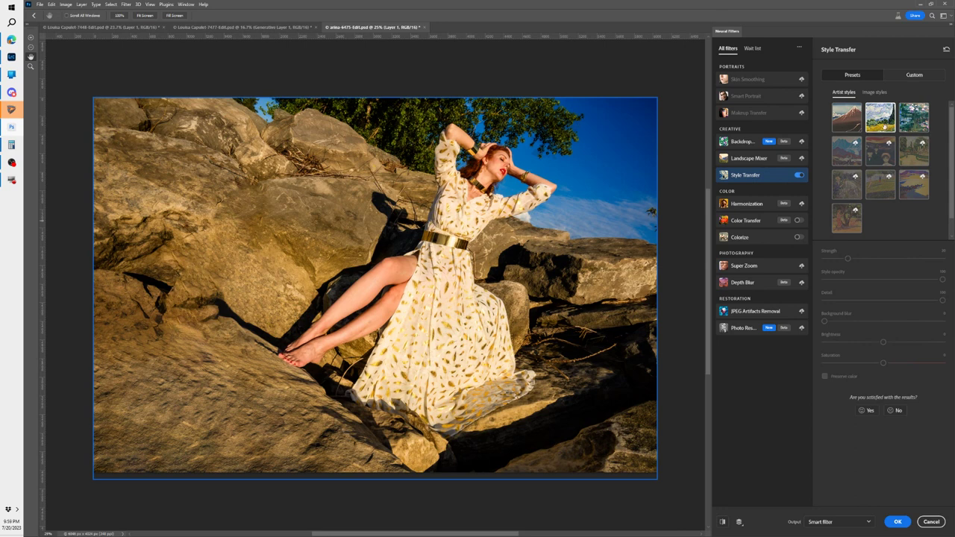
{"action": "left_click", "coordinate": [885, 120]}
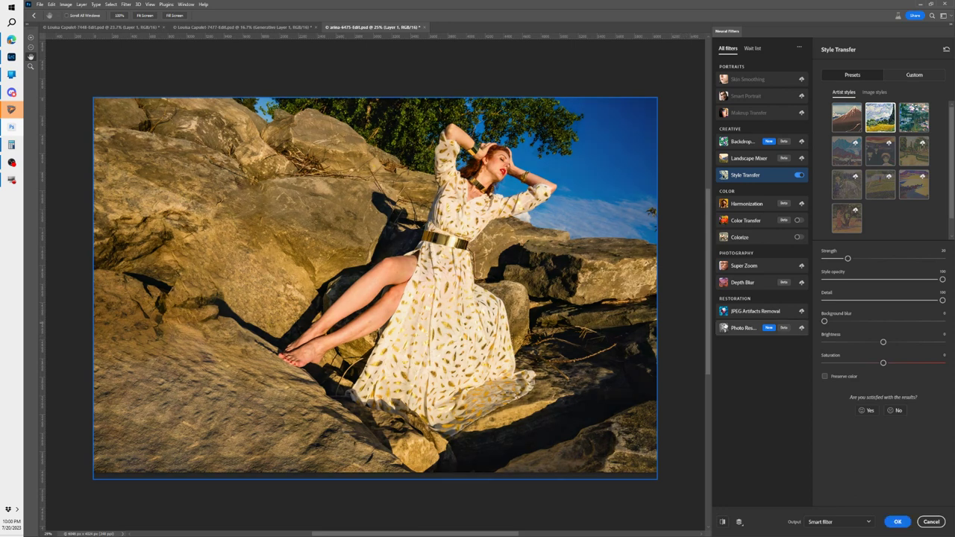
{"action": "mouse_move", "coordinate": [746, 328]}
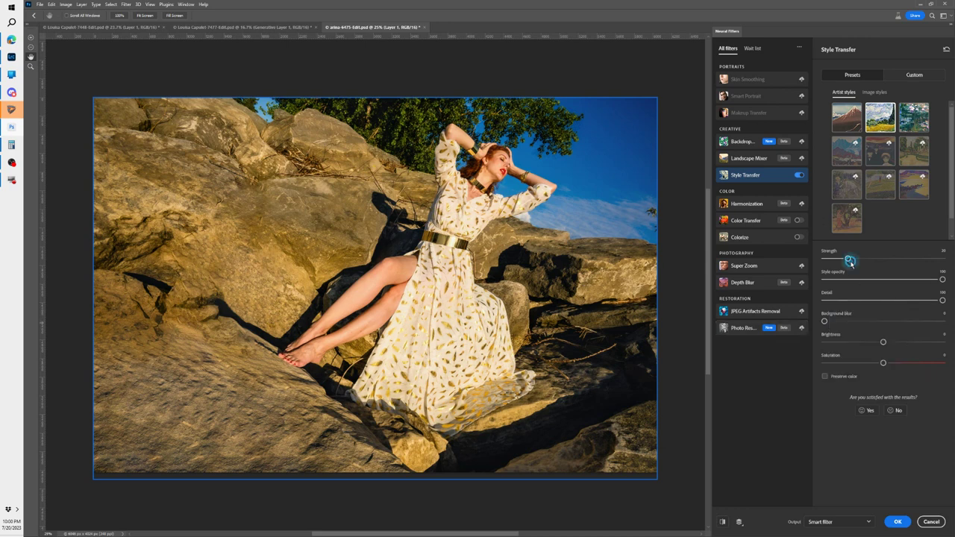
{"action": "left_click_drag", "start_coordinate": [849, 260], "coordinate": [891, 259]}
Step: Check the Jitsi Meet call in the browser and return to Photoshop
{"action": "left_click", "coordinate": [10, 43]}
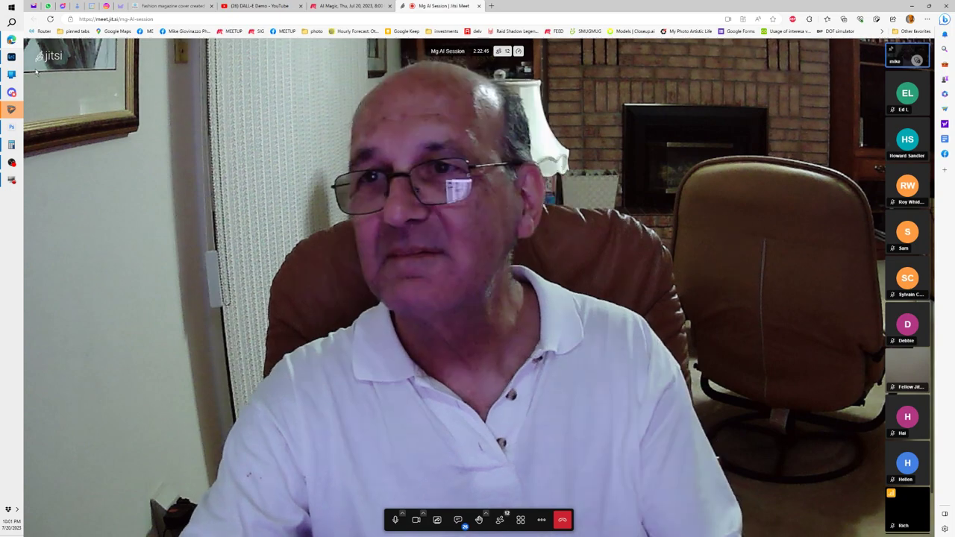
{"action": "left_click", "coordinate": [12, 58]}
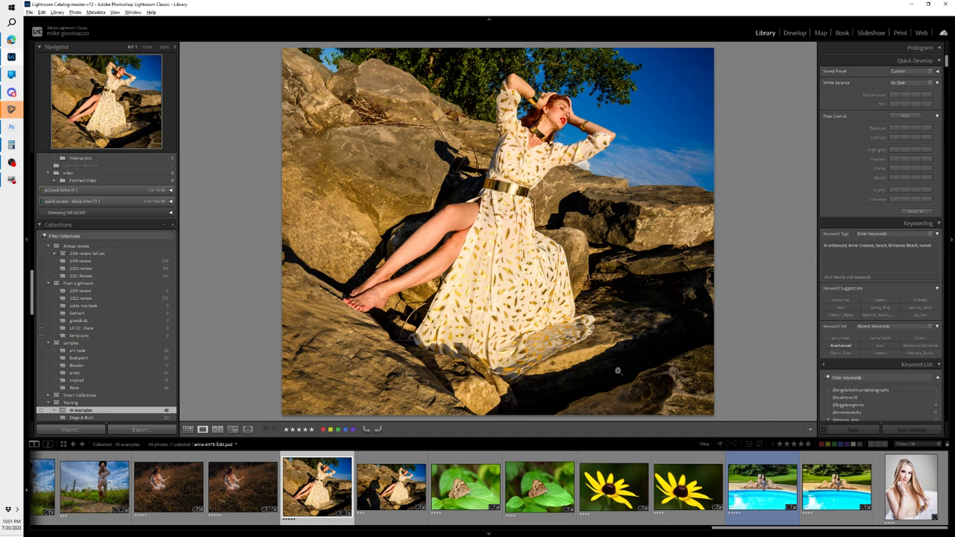
{"action": "left_click", "coordinate": [12, 130]}
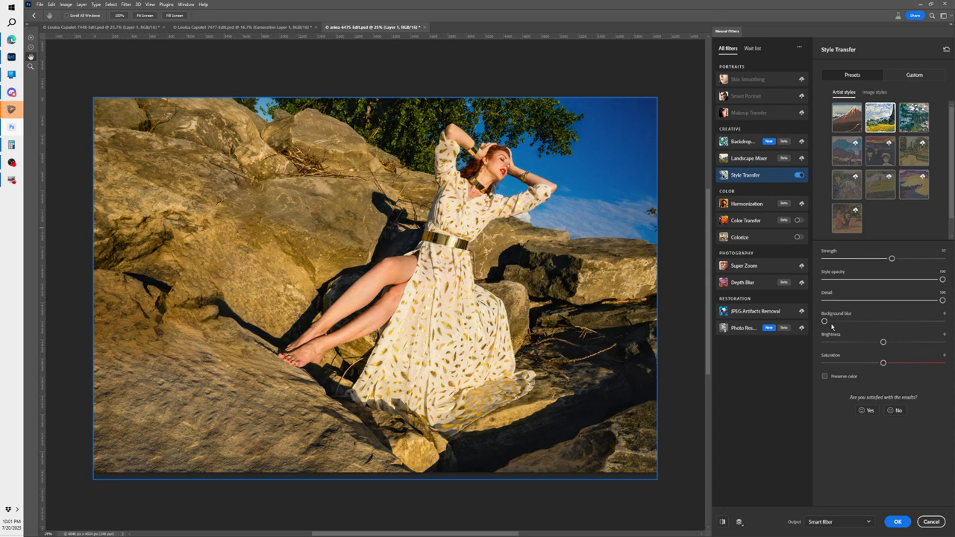
Step: Try Style Transfer with background blur about 47, detail about 48 and other artist styles, and leave the filter without applying it
{"action": "left_click_drag", "start_coordinate": [824, 320], "coordinate": [879, 321]}
{"action": "left_click_drag", "start_coordinate": [942, 300], "coordinate": [882, 300]}
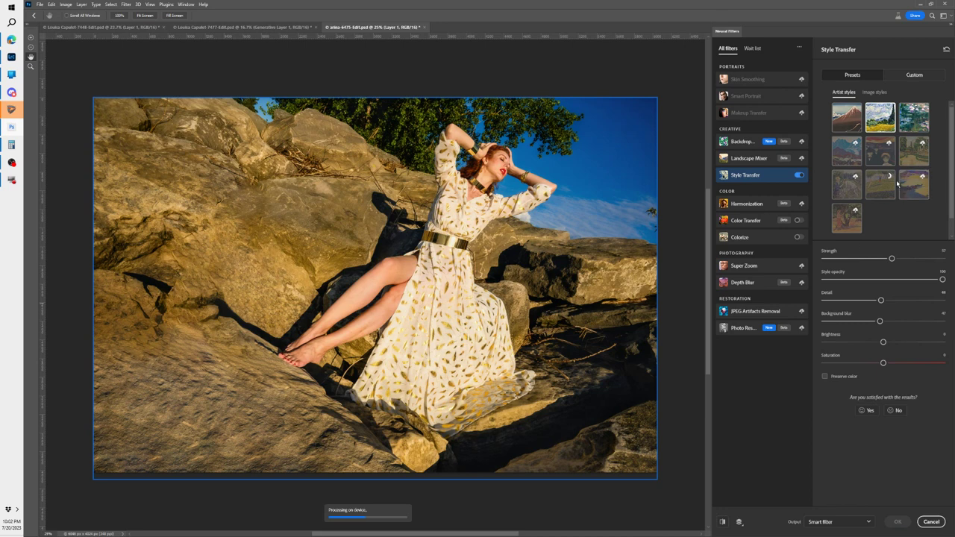
{"action": "left_click", "coordinate": [915, 120]}
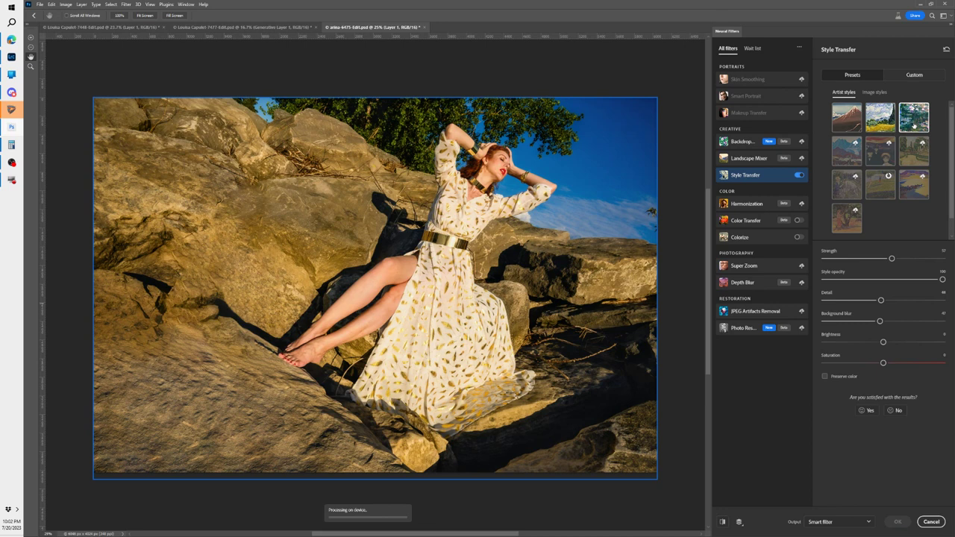
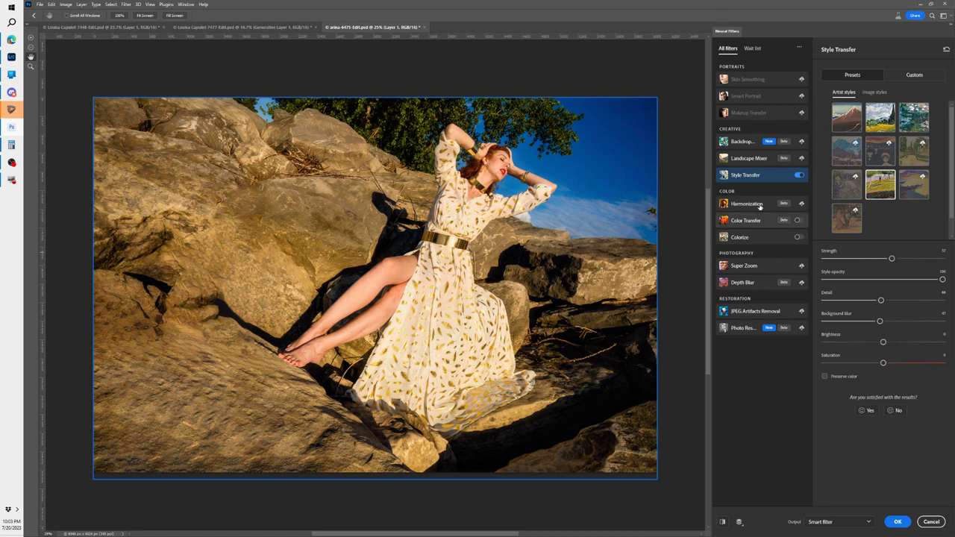
{"action": "left_click", "coordinate": [873, 92]}
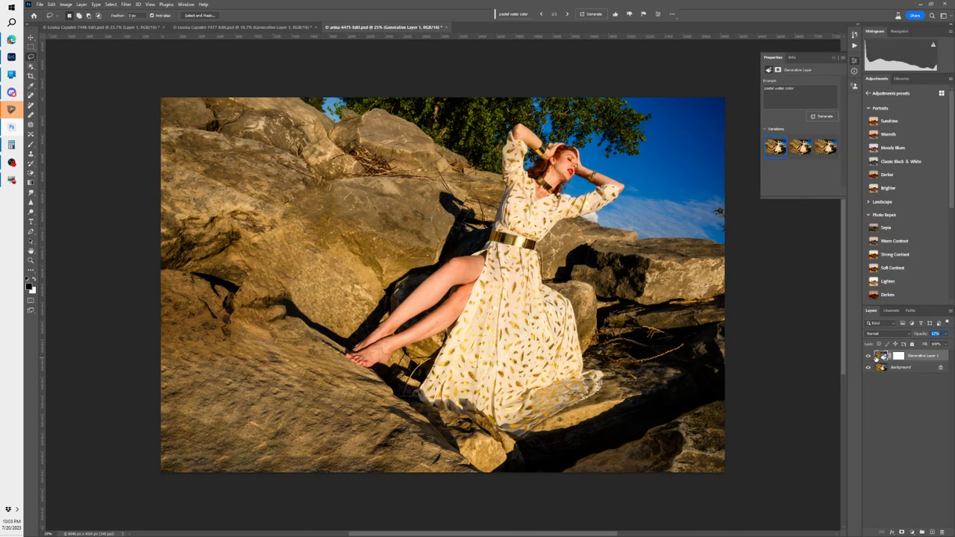
Step: Delete Generative Layer 1 so that only the Background layer is left
{"action": "left_click", "coordinate": [876, 358]}
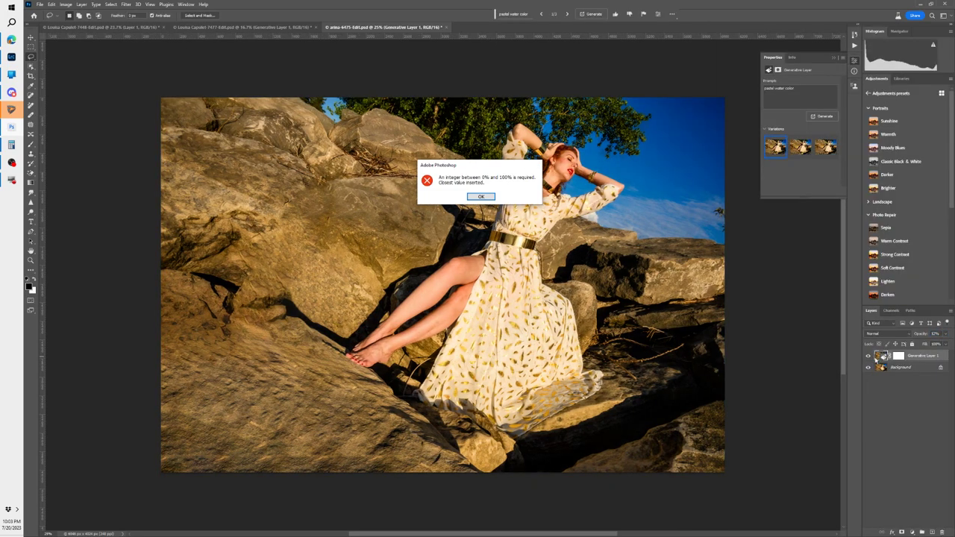
{"action": "key", "text": "Return"}
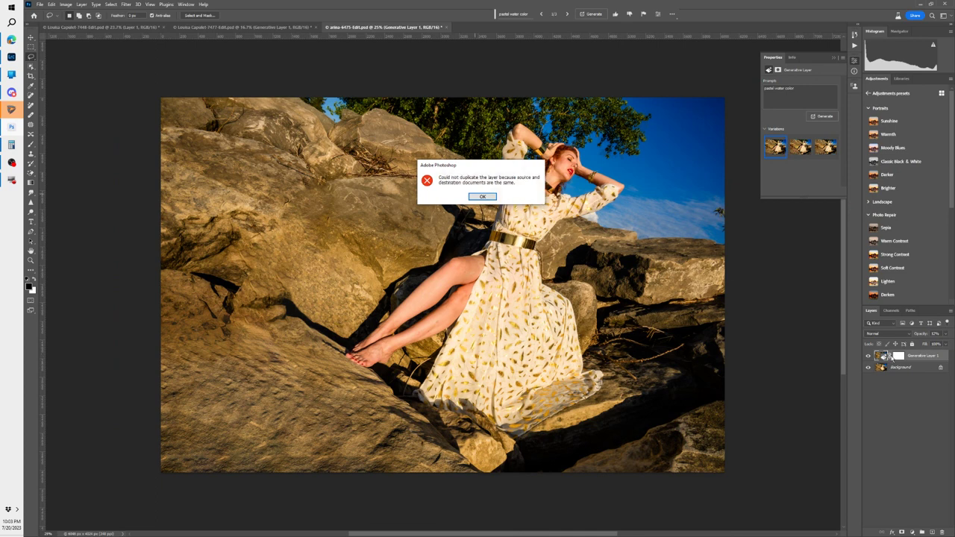
{"action": "key", "text": "Return"}
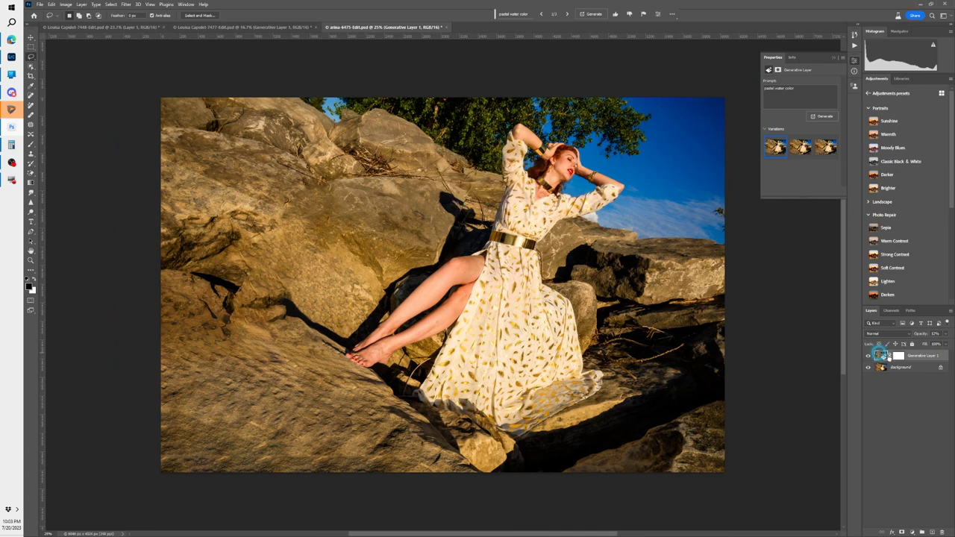
{"action": "left_click_drag", "start_coordinate": [886, 360], "coordinate": [951, 452]}
{"action": "left_click_drag", "start_coordinate": [881, 349], "coordinate": [941, 531]}
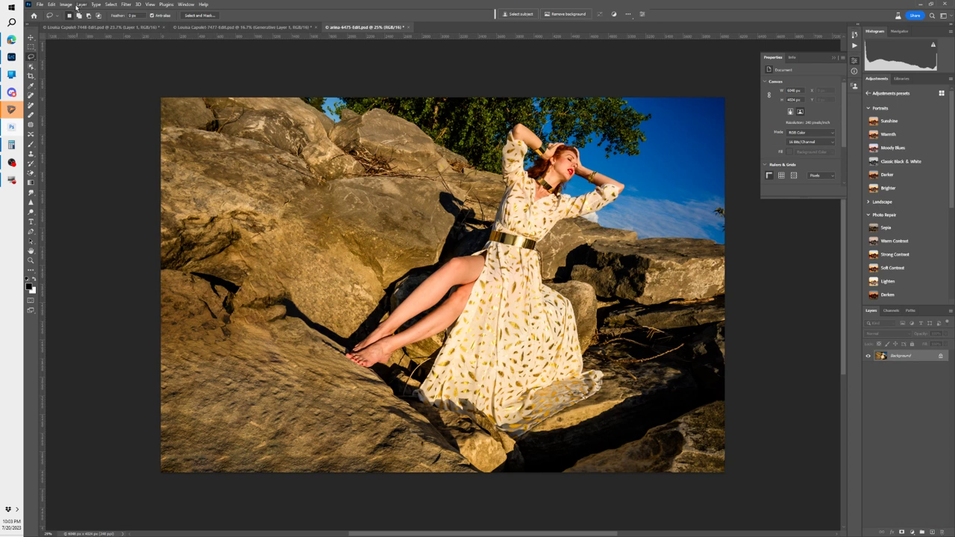
Step: Try reducing the canvas size to 600 by 400 pixels, and undo the change
{"action": "left_click", "coordinate": [74, 4]}
{"action": "left_click", "coordinate": [95, 69]}
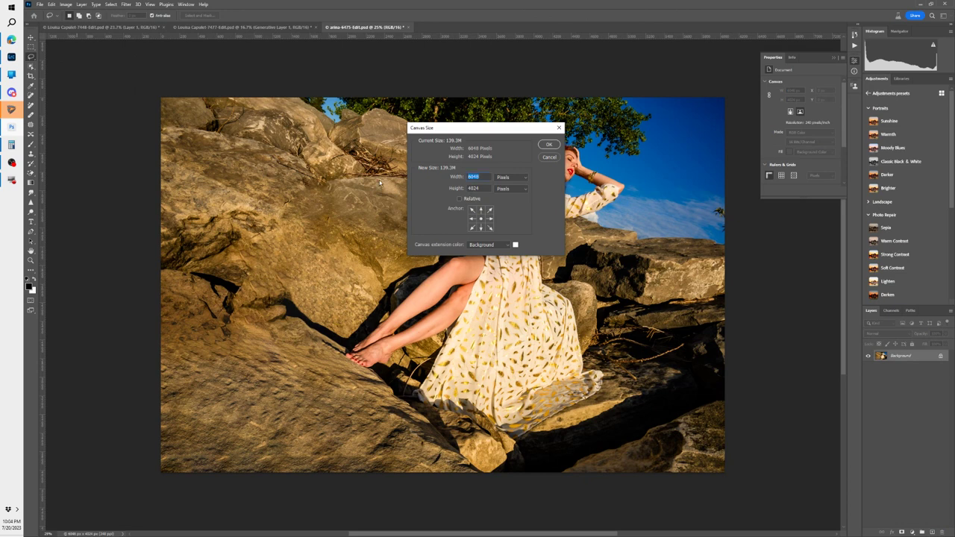
{"action": "type", "text": "600"}
{"action": "key", "text": "Tab"}
{"action": "key", "text": "Return"}
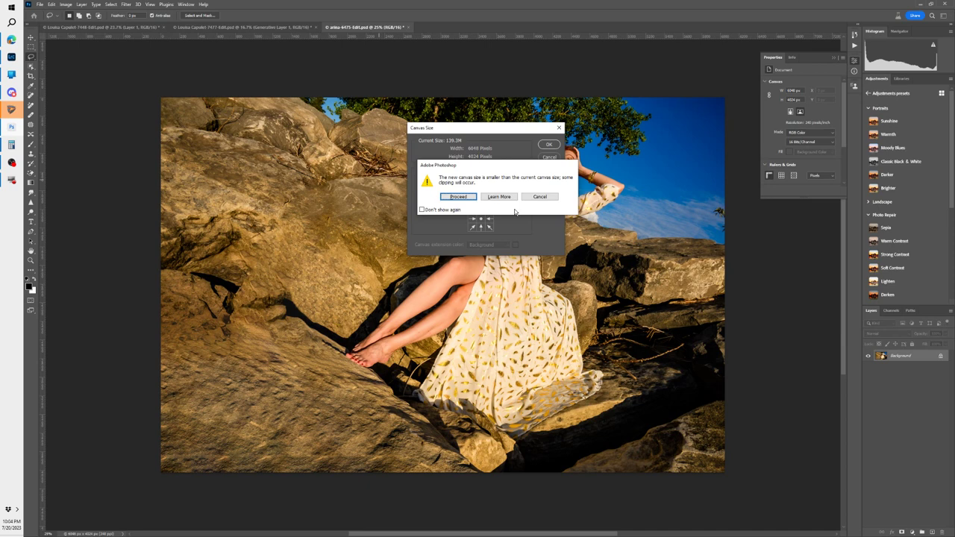
{"action": "left_click", "coordinate": [458, 196]}
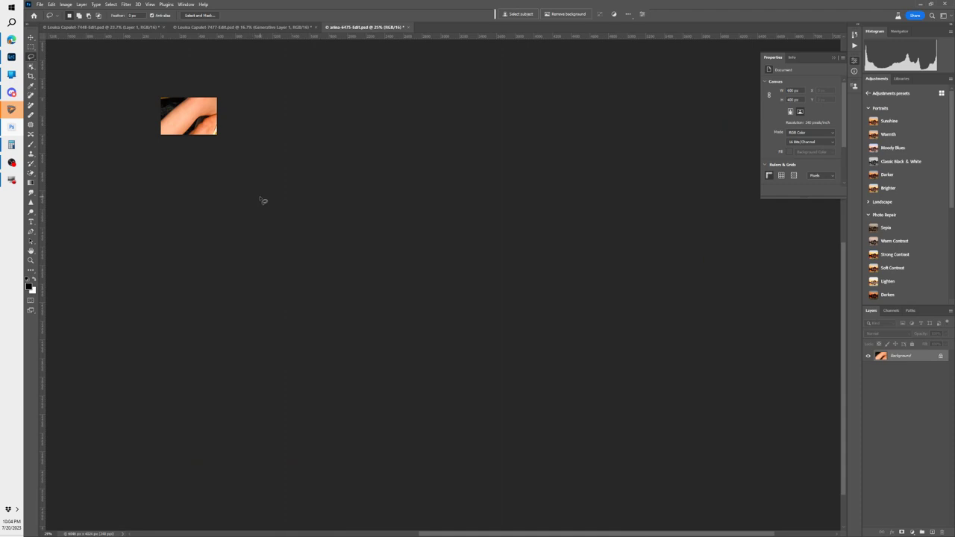
{"action": "key", "text": "ctrl+z"}
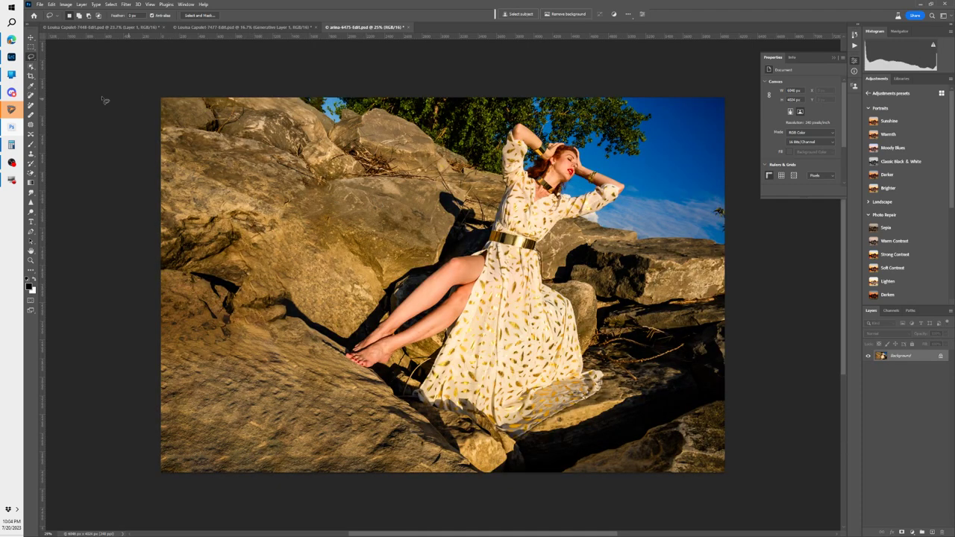
Step: Crop the photo closely around the woman to about 3520 by 3030 pixels, removing the outer rocks and sky
{"action": "key", "text": "c"}
{"action": "left_click_drag", "start_coordinate": [161, 241], "coordinate": [274, 240]}
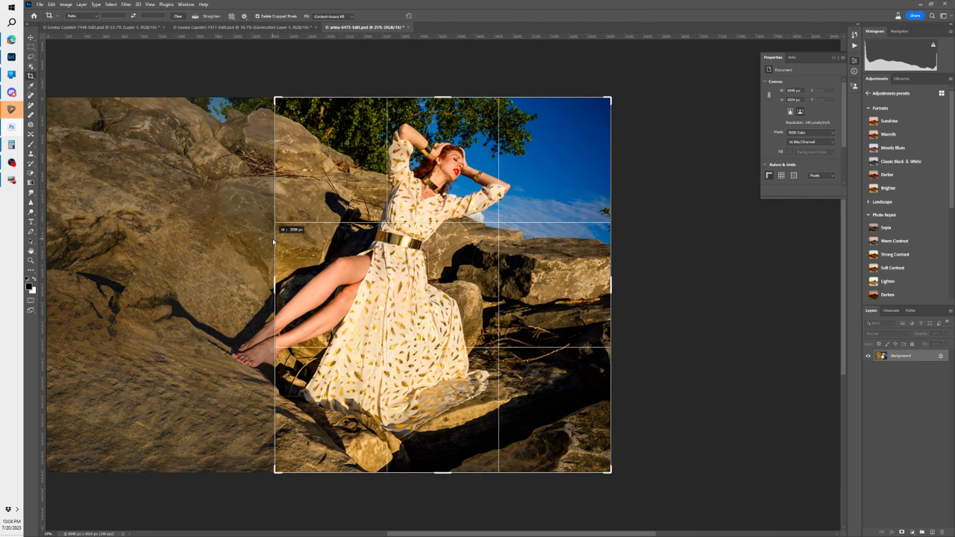
{"action": "left_click_drag", "start_coordinate": [477, 466], "coordinate": [453, 426]}
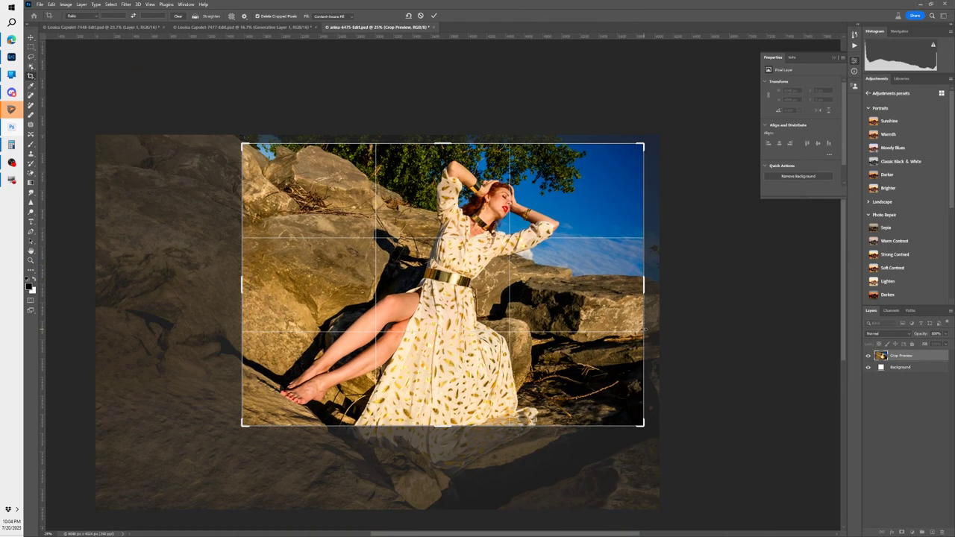
{"action": "left_click_drag", "start_coordinate": [644, 328], "coordinate": [570, 328]}
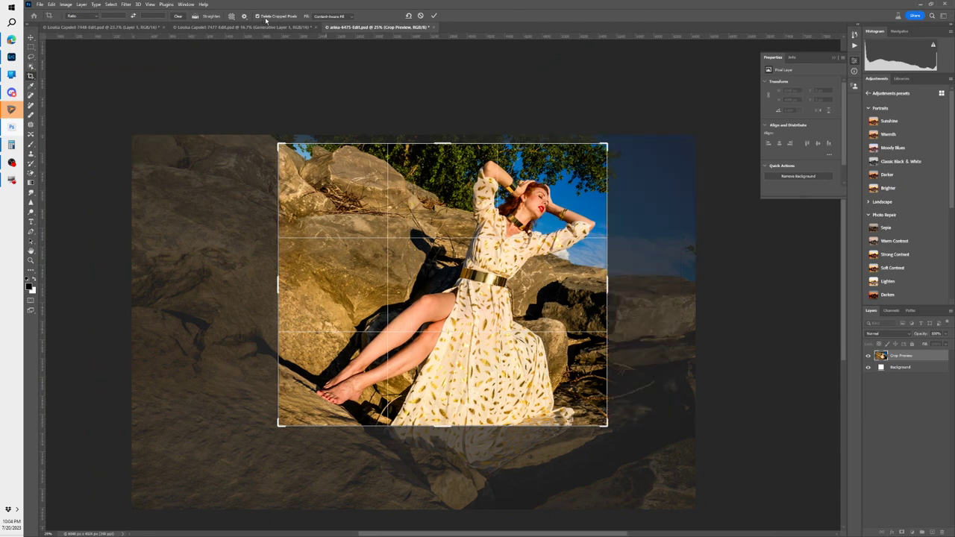
{"action": "left_click", "coordinate": [433, 16]}
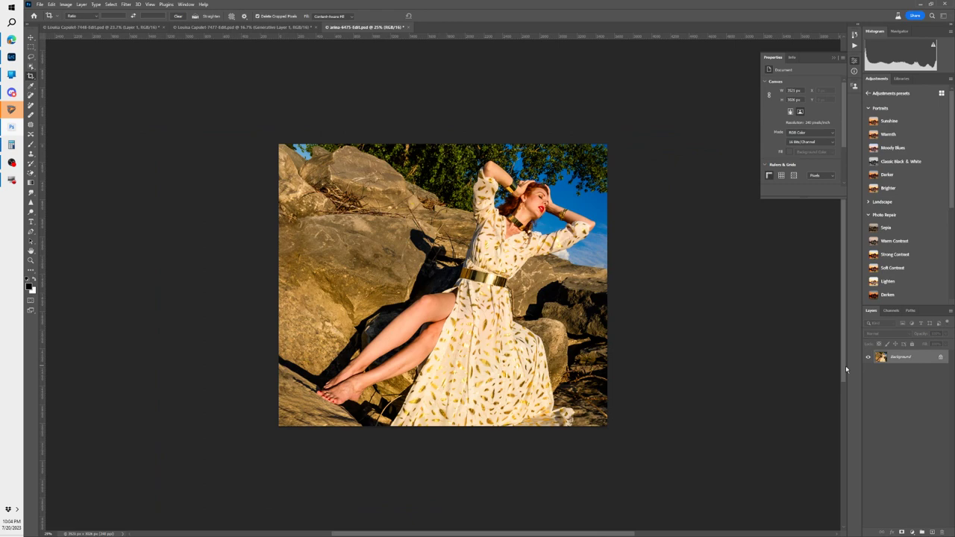
{"action": "key", "text": "ctrl+0"}
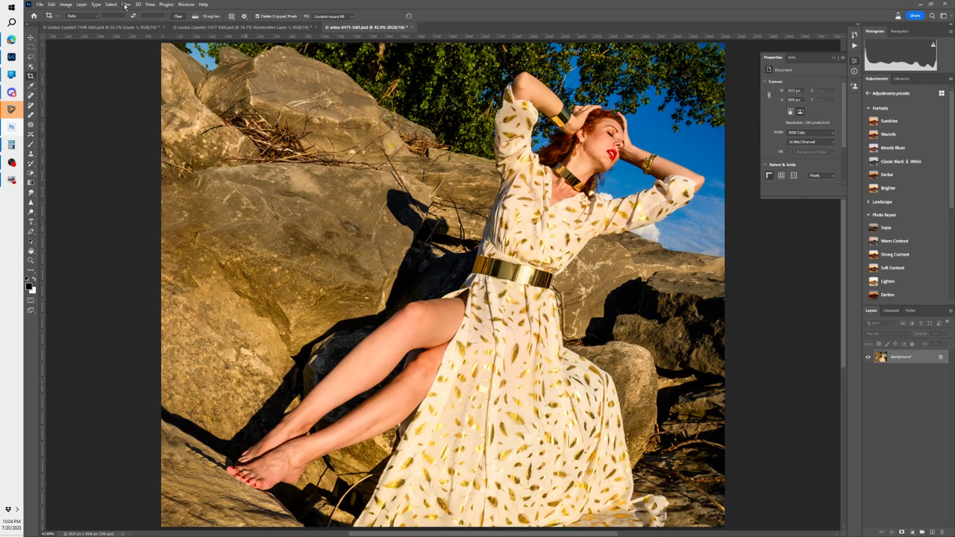
Step: Open Neural Filters on the cropped photo and enable the Style Transfer filter
{"action": "left_click", "coordinate": [111, 5]}
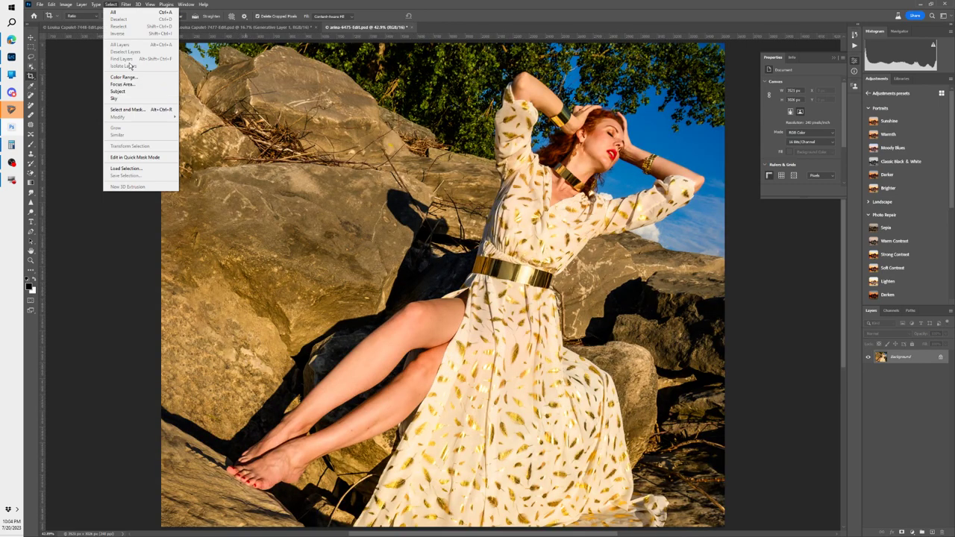
{"action": "mouse_move", "coordinate": [126, 5]}
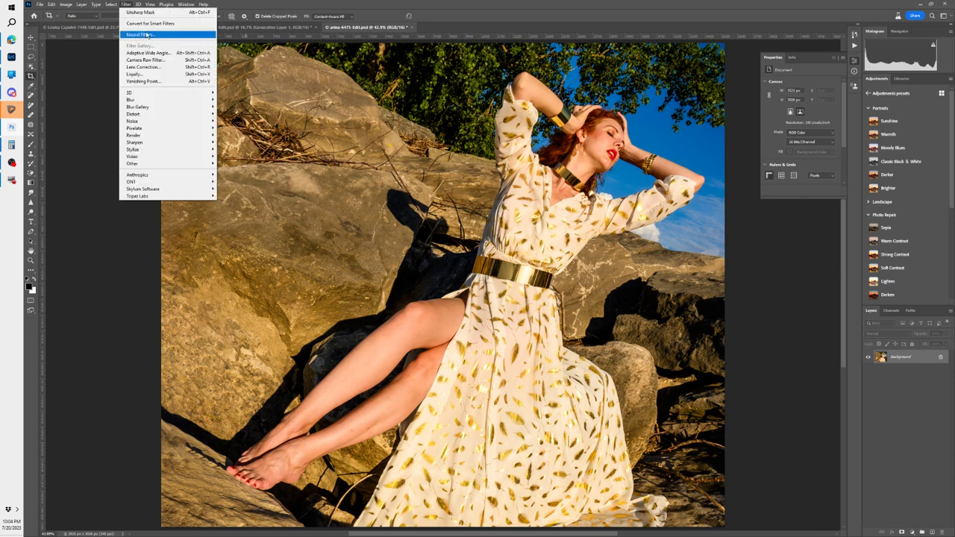
{"action": "left_click", "coordinate": [148, 35]}
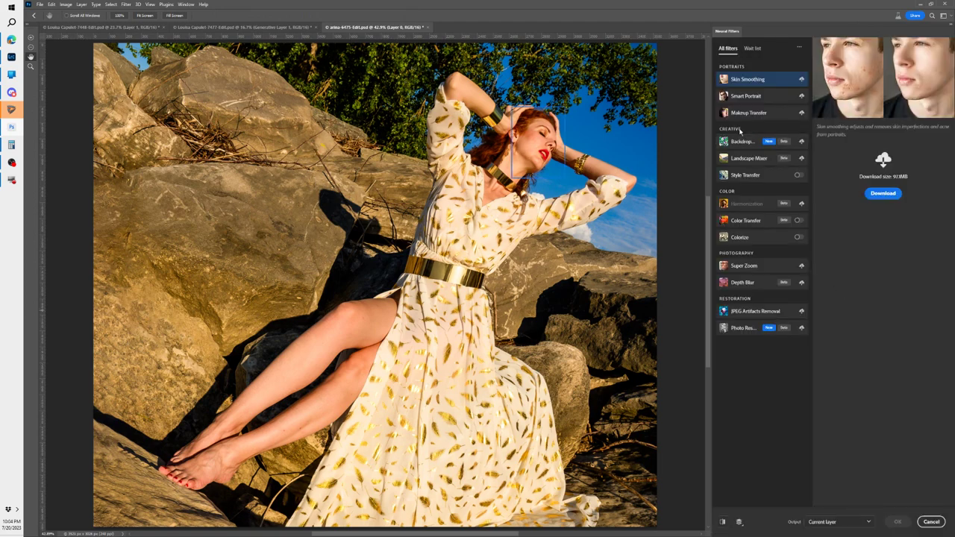
{"action": "left_click", "coordinate": [758, 176]}
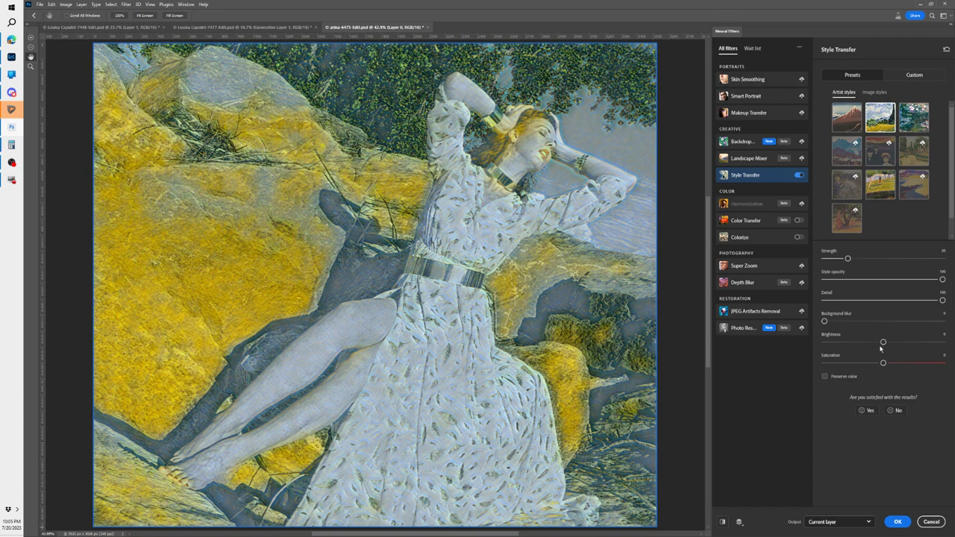
Step: Lower the style opacity to about 38 and try the red mountain artist style on the photo
{"action": "left_click", "coordinate": [868, 280]}
{"action": "left_click", "coordinate": [887, 179]}
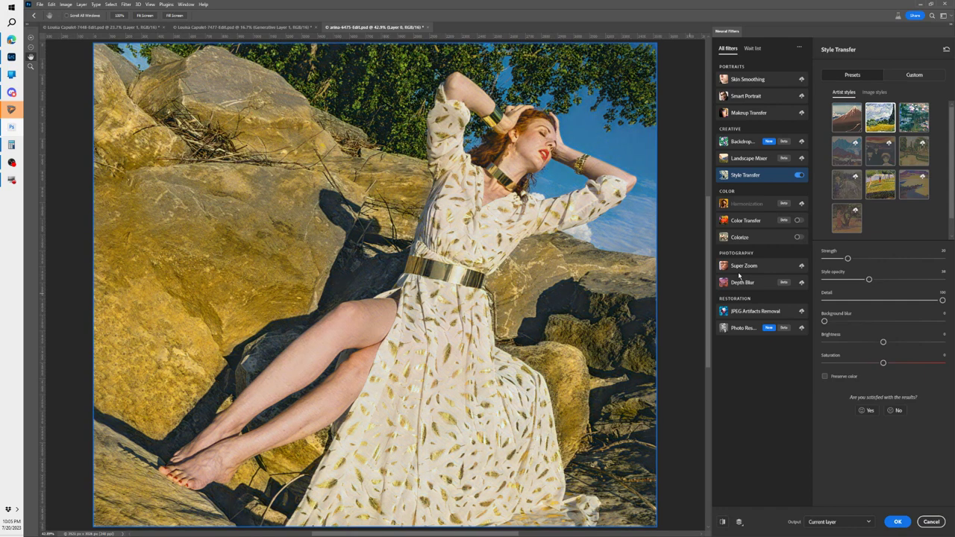
{"action": "left_click", "coordinate": [871, 145]}
{"action": "left_click", "coordinate": [844, 125]}
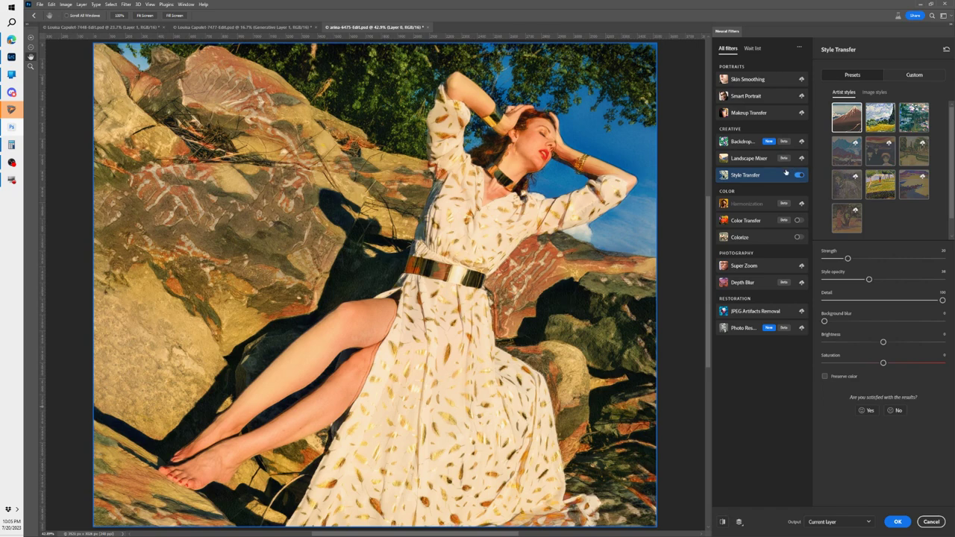
{"action": "mouse_move", "coordinate": [785, 172]}
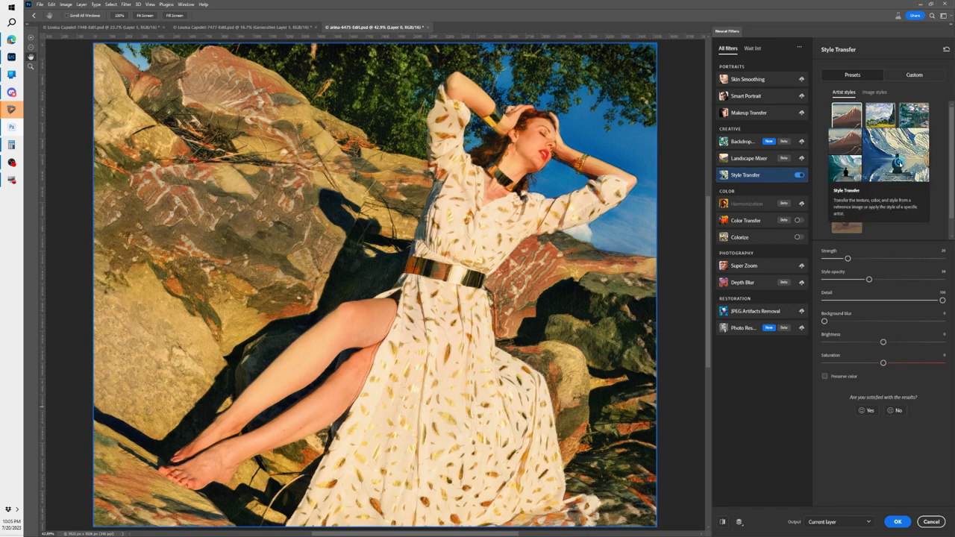
Step: Switch to the colourful third preset of the image styles, with detail about 22 and saturation about -25
{"action": "left_click", "coordinate": [874, 92]}
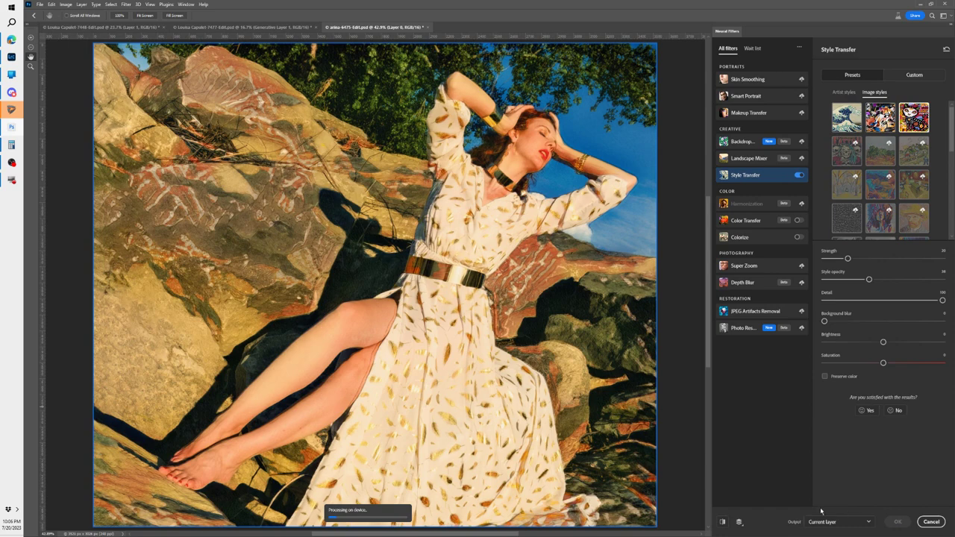
{"action": "left_click", "coordinate": [869, 525]}
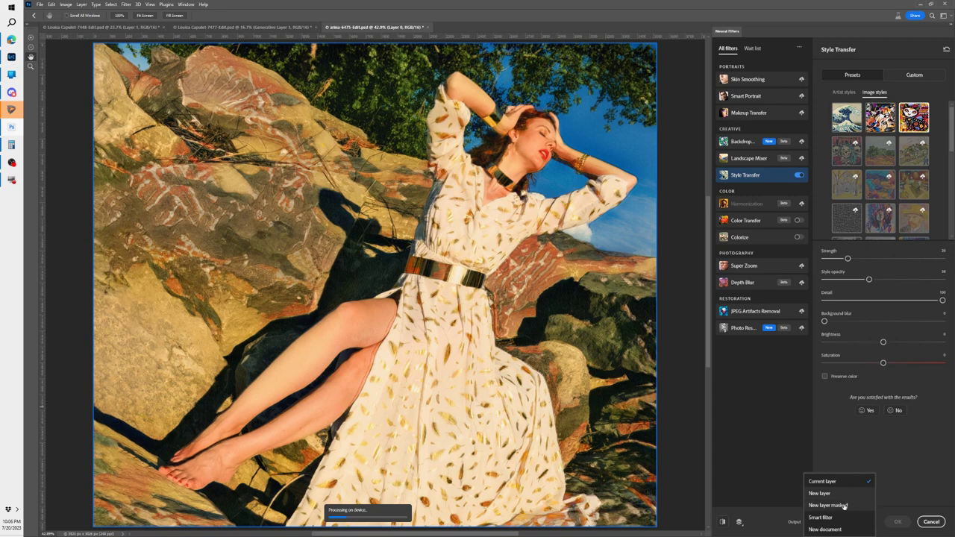
{"action": "left_click", "coordinate": [904, 471]}
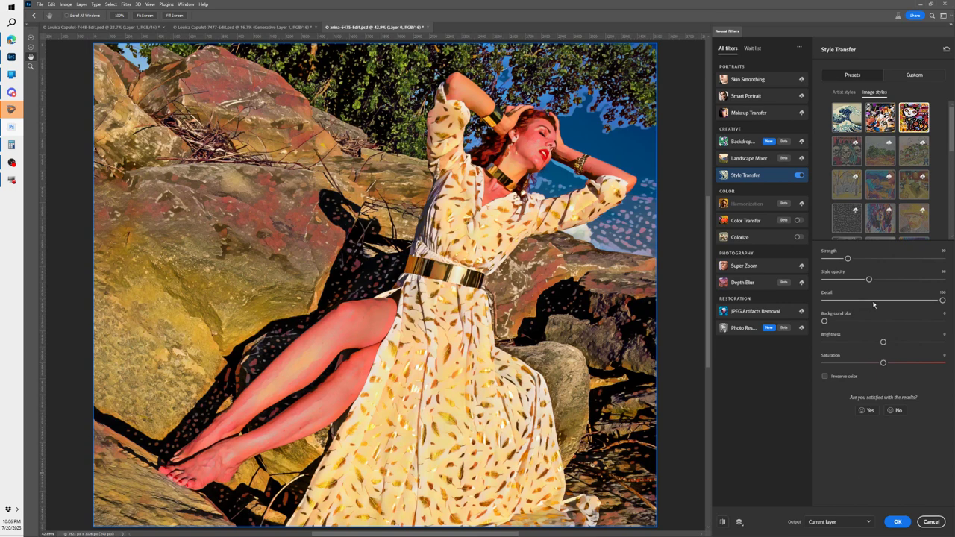
{"action": "left_click_drag", "start_coordinate": [941, 299], "coordinate": [850, 312]}
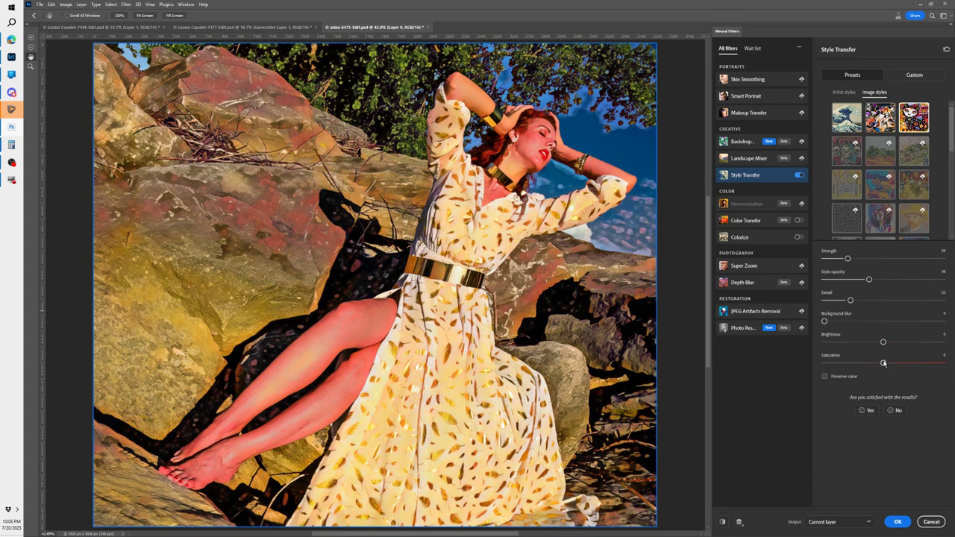
{"action": "left_click_drag", "start_coordinate": [883, 362], "coordinate": [853, 362]}
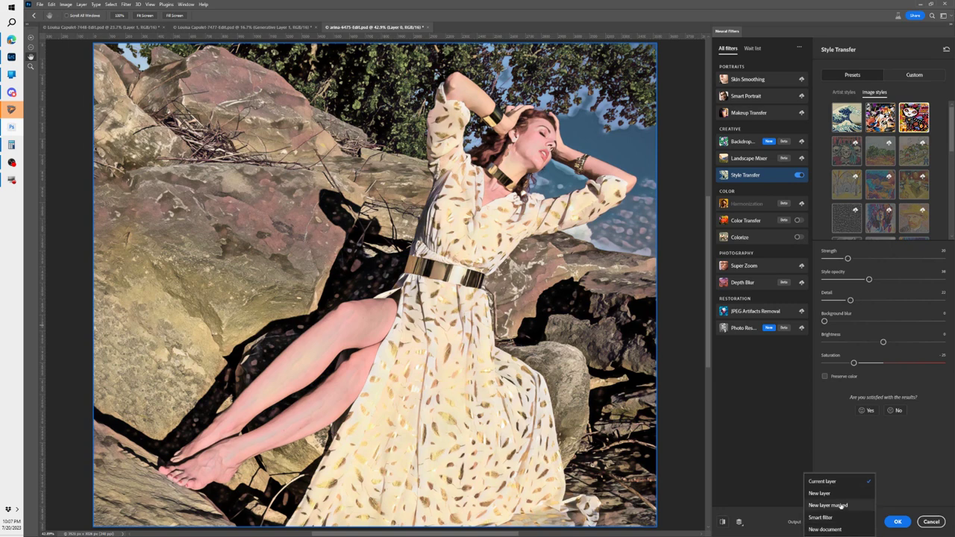
Step: Apply the Style Transfer result as a new layer and toggle that layer's visibility to compare it with the original
{"action": "left_click", "coordinate": [840, 505]}
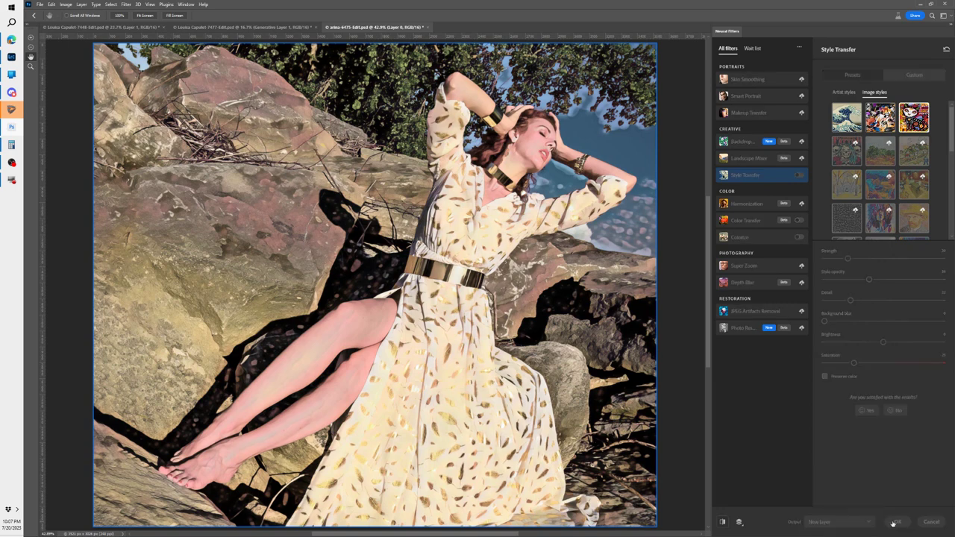
{"action": "left_click", "coordinate": [893, 522]}
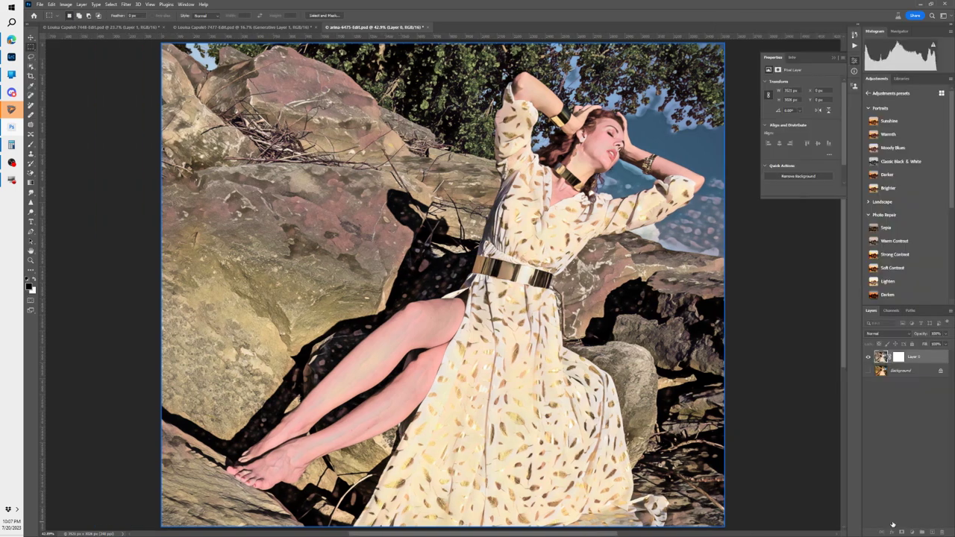
{"action": "key", "text": "c"}
{"action": "left_click", "coordinate": [868, 357]}
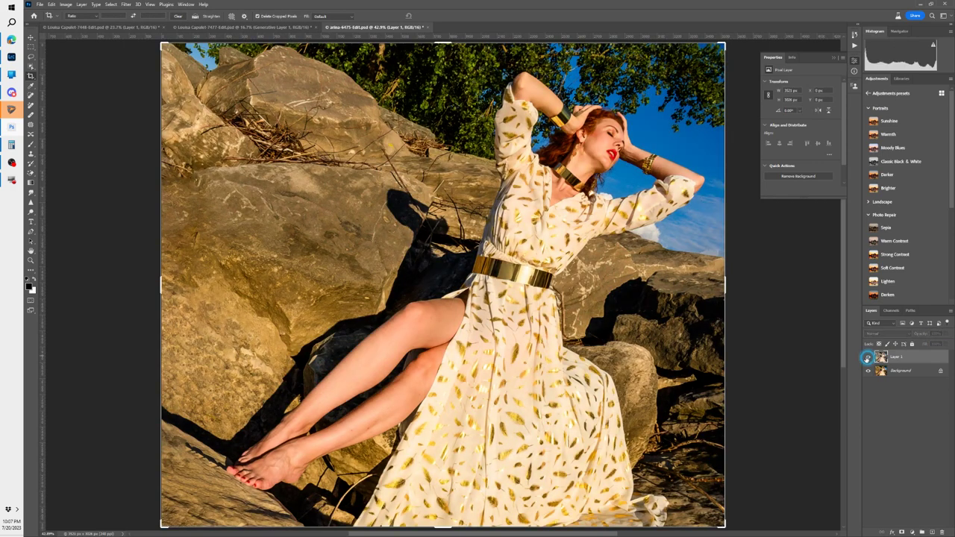
{"action": "left_click", "coordinate": [867, 358]}
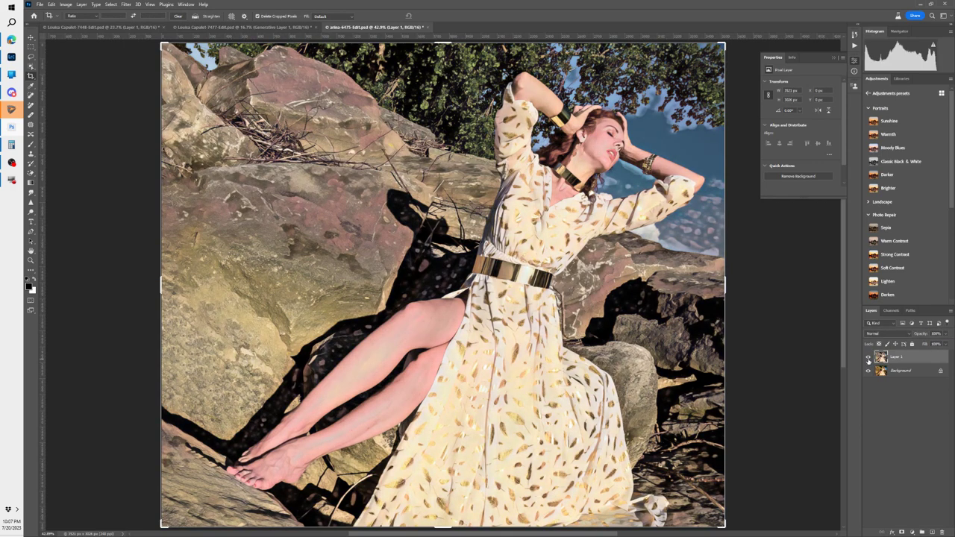
Step: Convert the document to 8 bits per channel so that the Filter Gallery can be used
{"action": "left_click", "coordinate": [127, 5]}
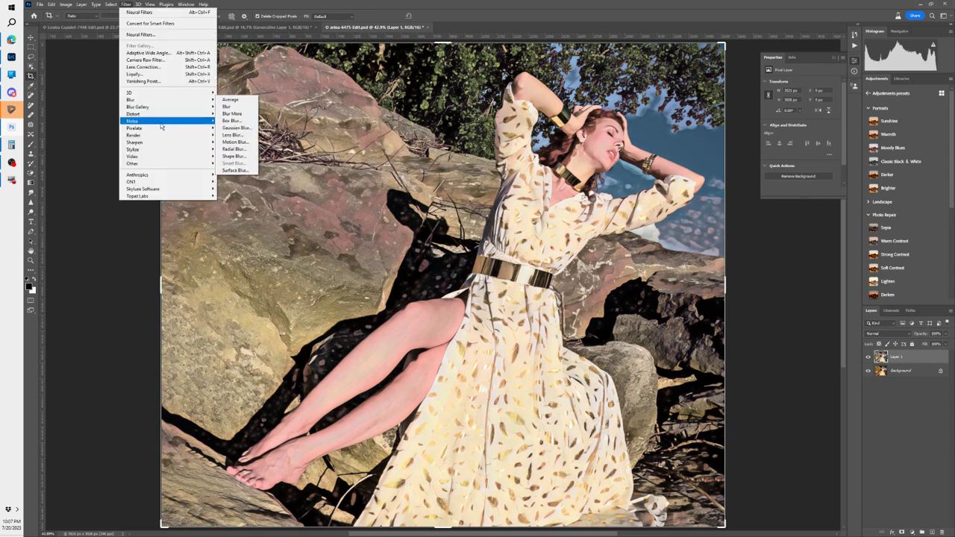
{"action": "mouse_move", "coordinate": [164, 139]}
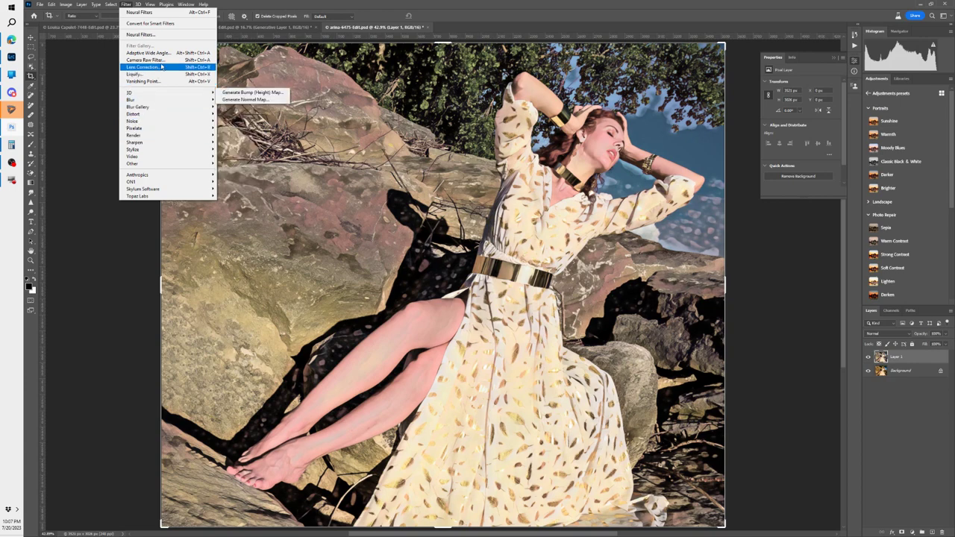
{"action": "left_click", "coordinate": [66, 4]}
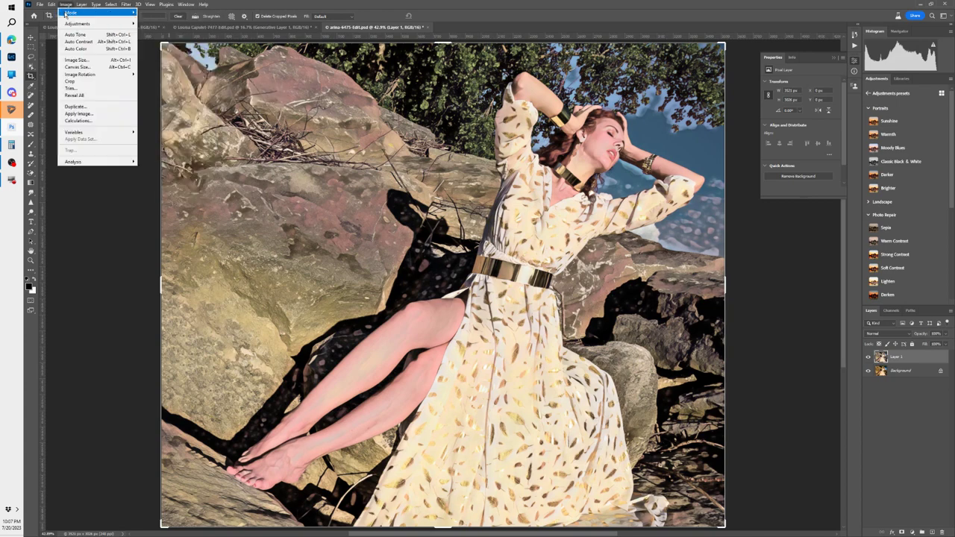
{"action": "mouse_move", "coordinate": [66, 14]}
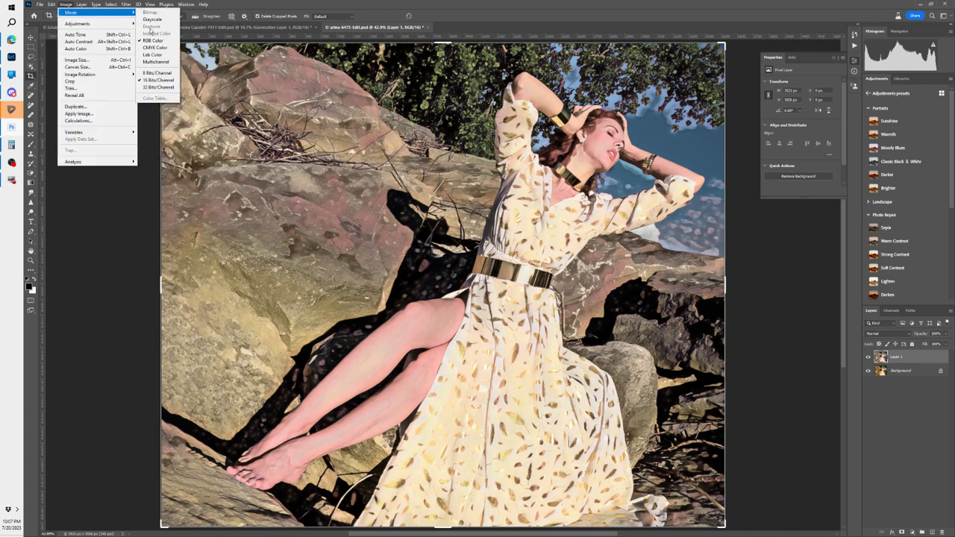
{"action": "left_click", "coordinate": [149, 105]}
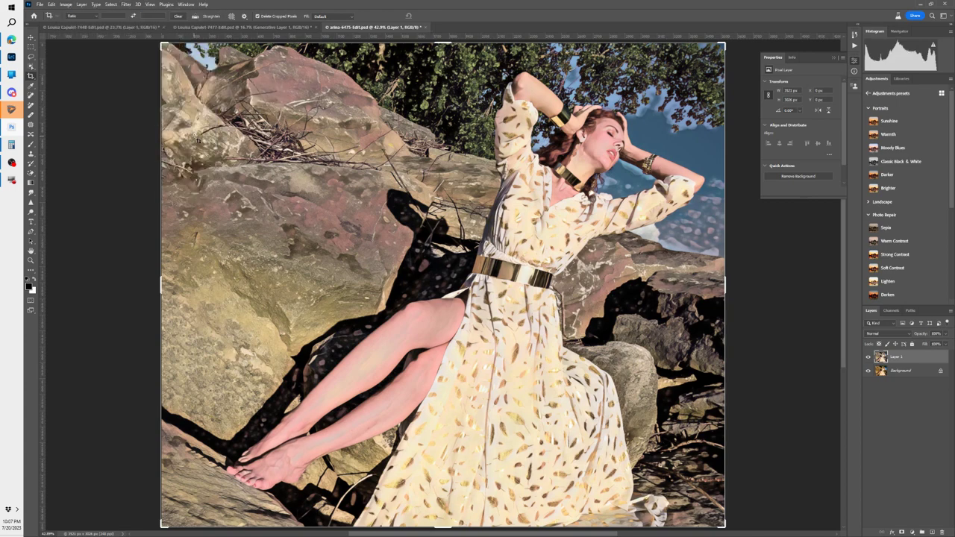
Step: Open the Filter Gallery for the styled layer and preview Plastic Wrap with the whole image fitted in view
{"action": "left_click", "coordinate": [127, 5]}
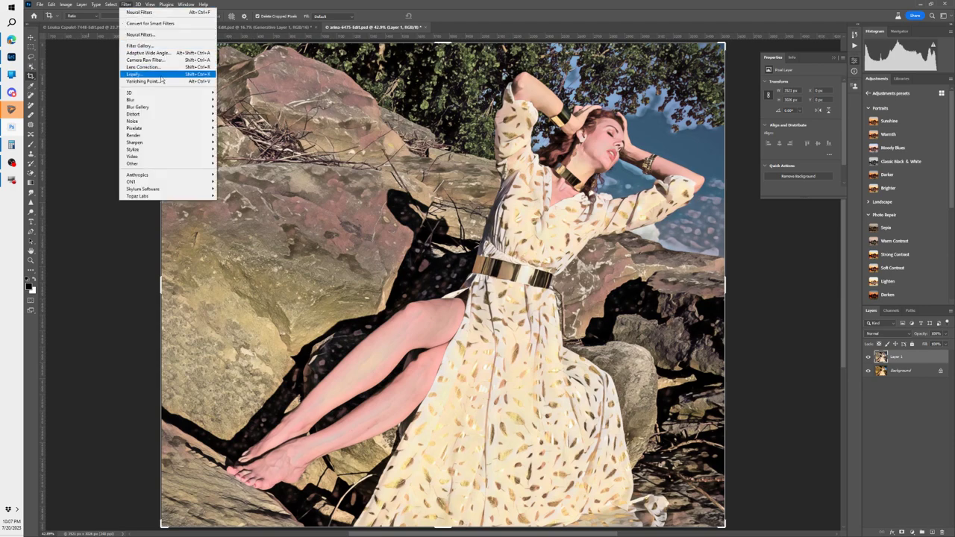
{"action": "left_click", "coordinate": [159, 75]}
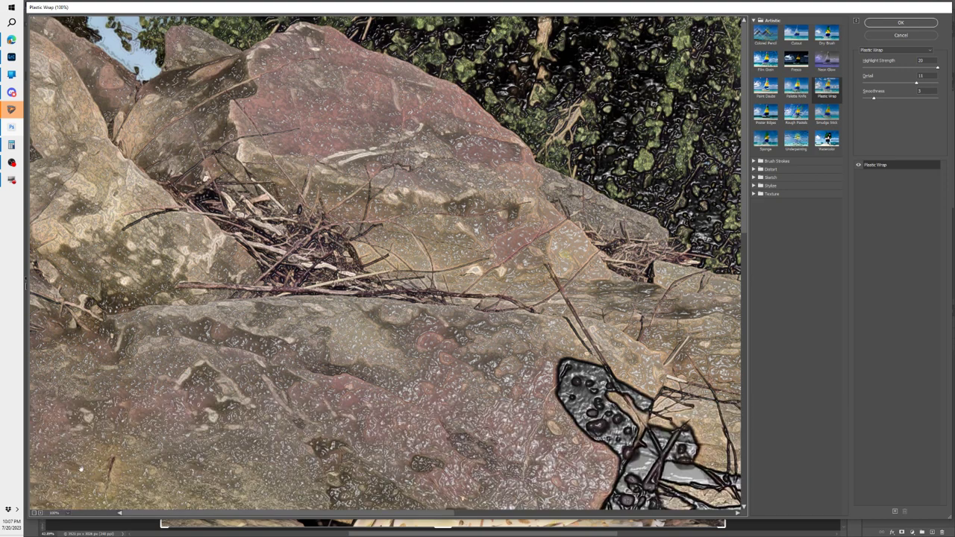
{"action": "left_click", "coordinate": [56, 512]}
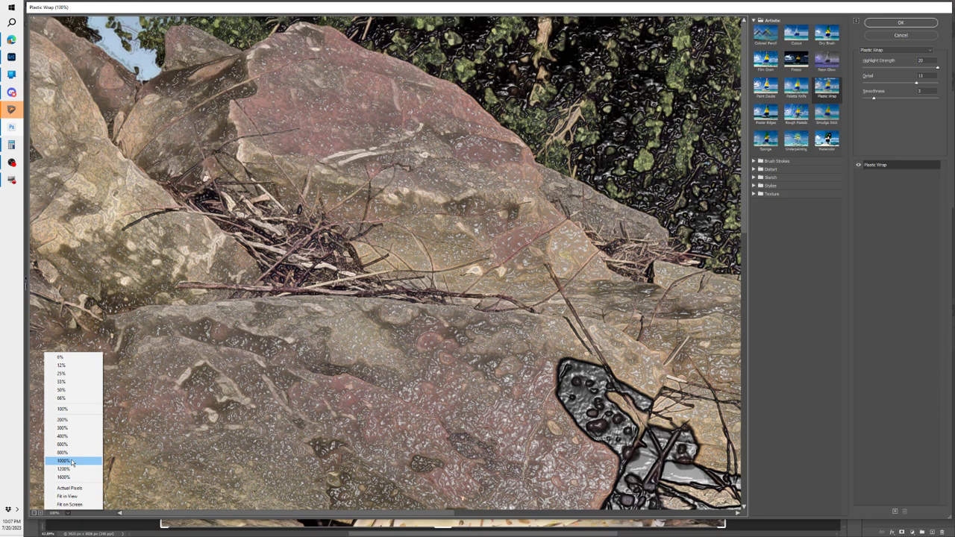
{"action": "left_click", "coordinate": [67, 496]}
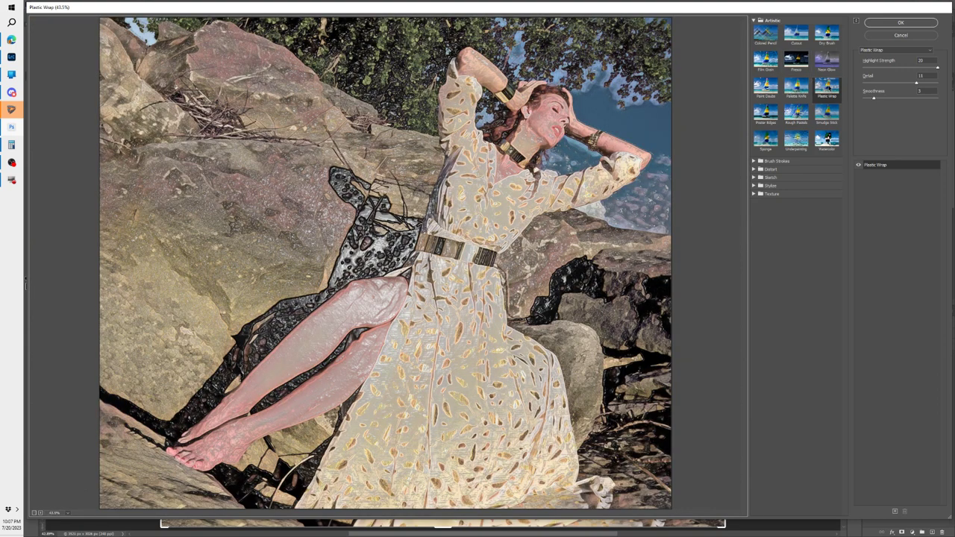
{"action": "left_click", "coordinate": [828, 88]}
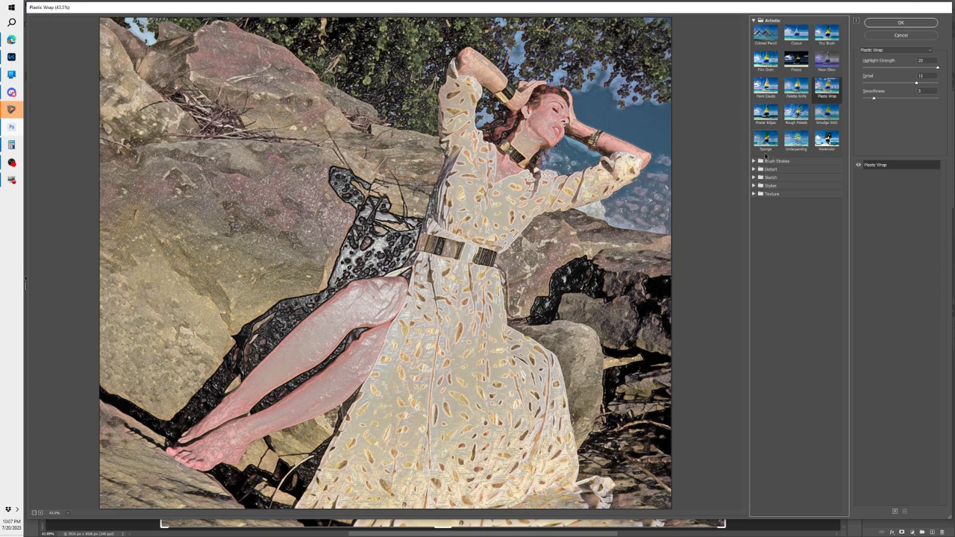
Step: Preview the Ink Outlines, Spatter and Sprayed Strokes brush-stroke filters and the Glowing Edges stylize filter on the photo
{"action": "left_click", "coordinate": [750, 169]}
{"action": "left_click", "coordinate": [797, 198]}
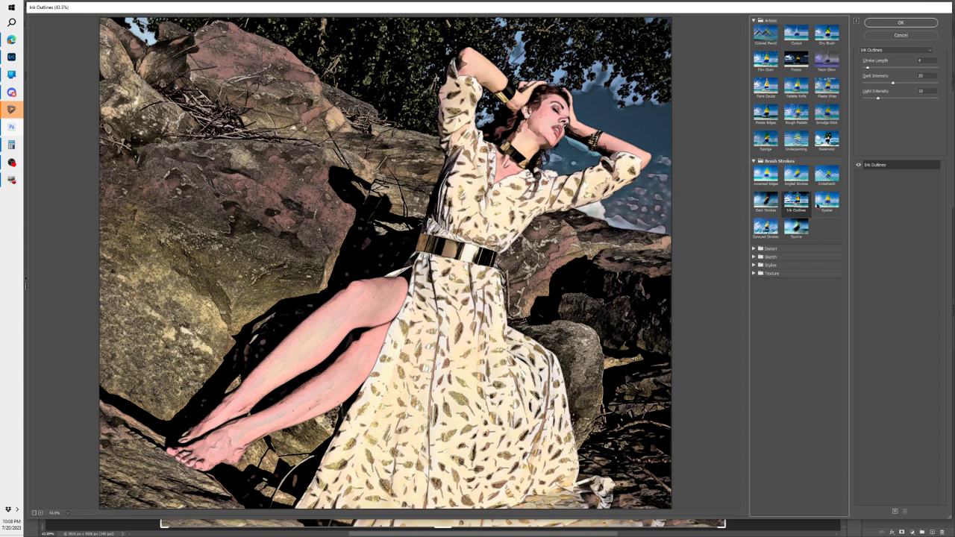
{"action": "left_click", "coordinate": [826, 201]}
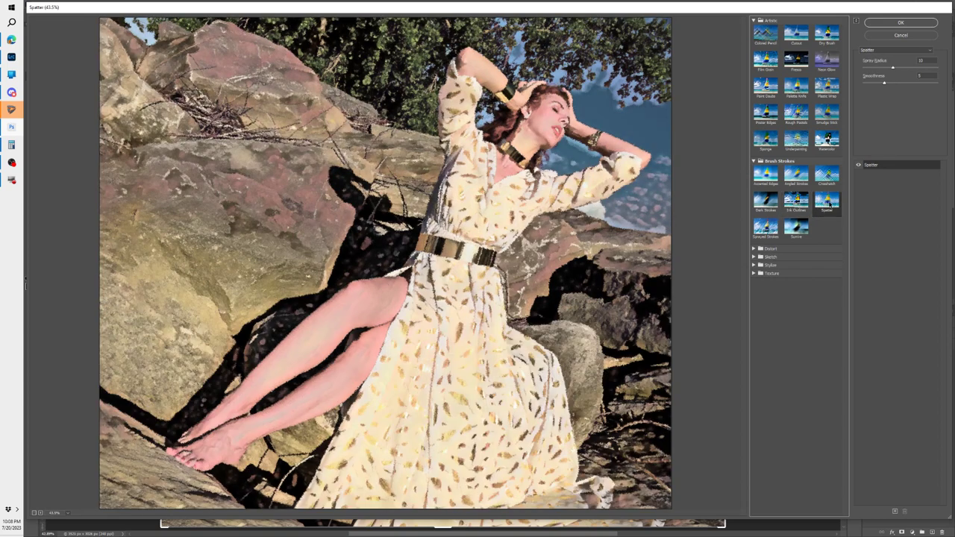
{"action": "left_click", "coordinate": [765, 227]}
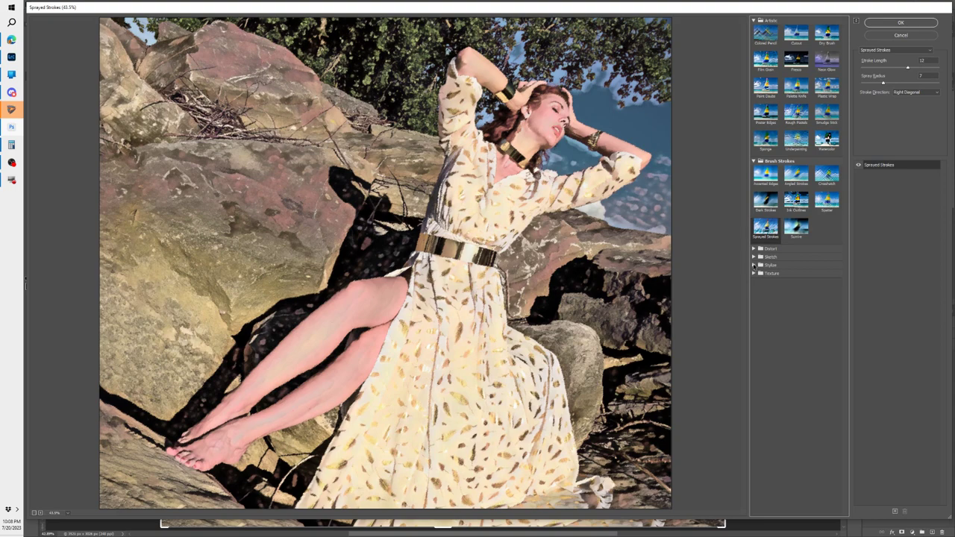
{"action": "left_click", "coordinate": [753, 266]}
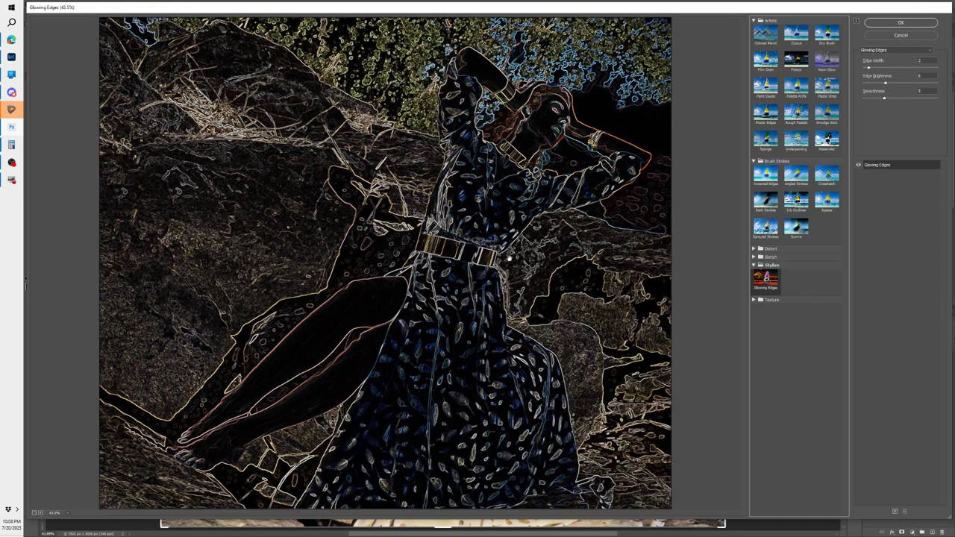
Step: Preview the Film Grain and Colored Pencil artistic filters, raising the Colored Pencil's pencil width to about 15
{"action": "left_click", "coordinate": [765, 60]}
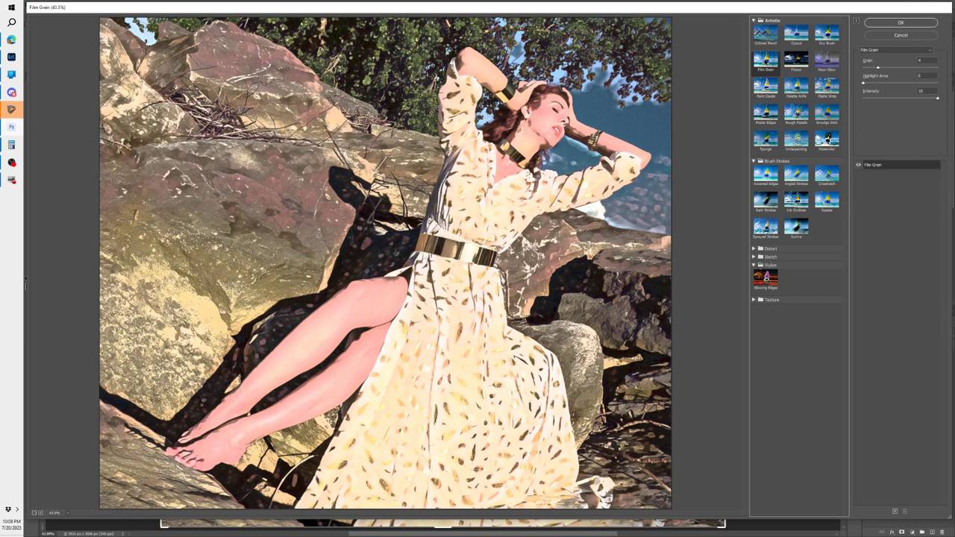
{"action": "left_click", "coordinate": [763, 35]}
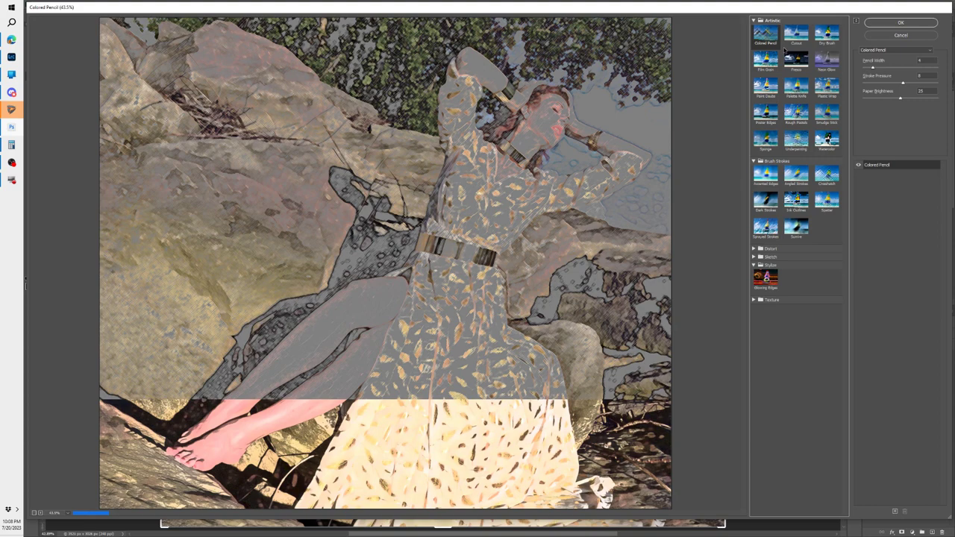
{"action": "left_click_drag", "start_coordinate": [873, 67], "coordinate": [908, 67]}
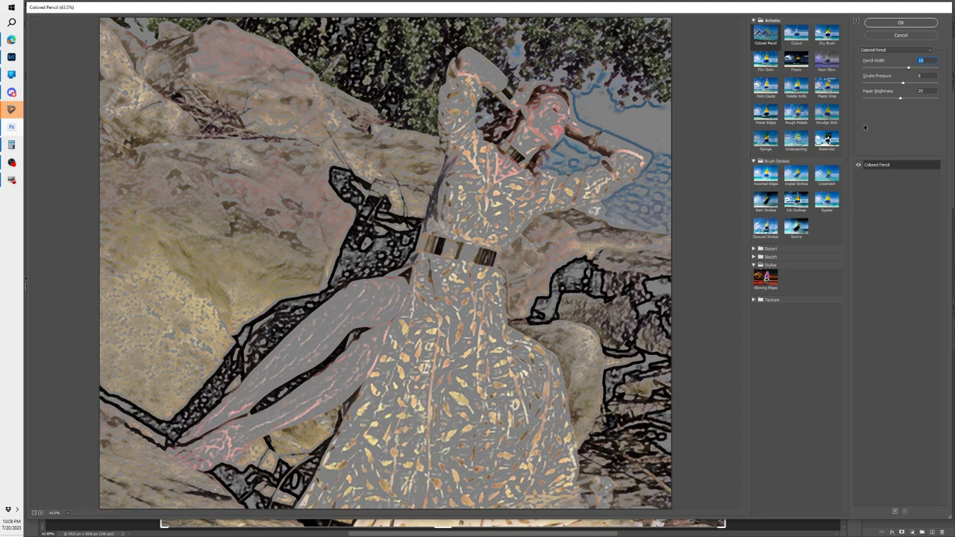
Step: Try Underpainting with brush sizes of about 28 and 0 and a texture coverage of 4, and cancel the Filter Gallery
{"action": "left_click", "coordinate": [796, 142]}
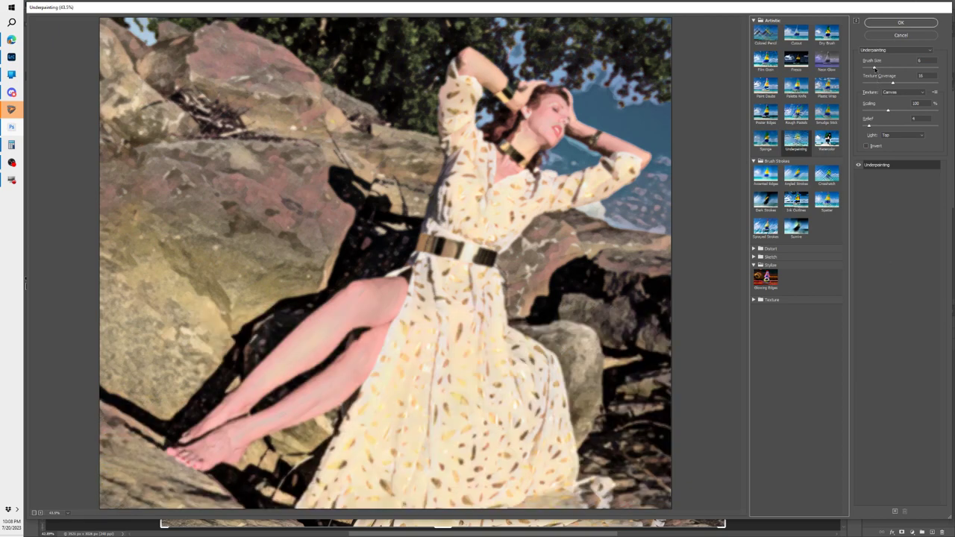
{"action": "left_click_drag", "start_coordinate": [874, 68], "coordinate": [915, 67]}
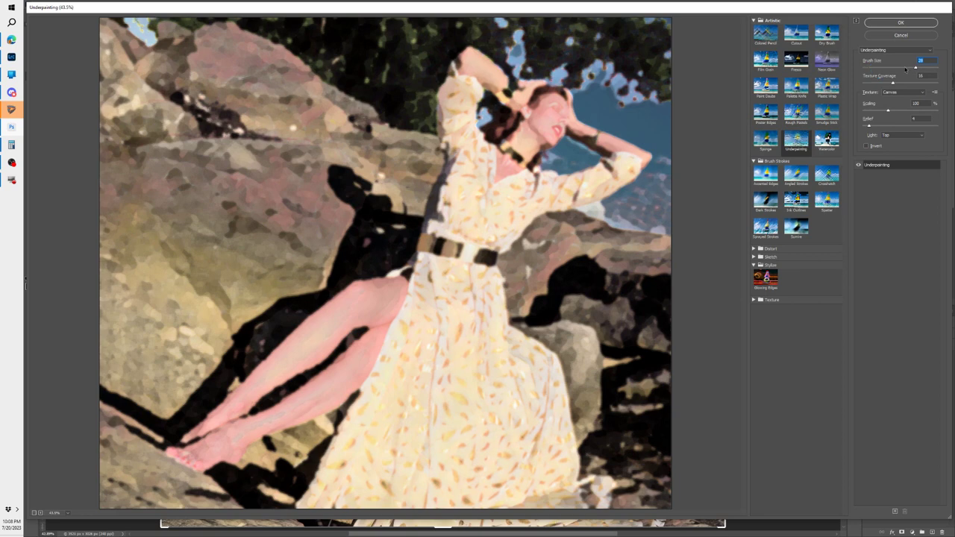
{"action": "left_click_drag", "start_coordinate": [904, 70], "coordinate": [859, 72]}
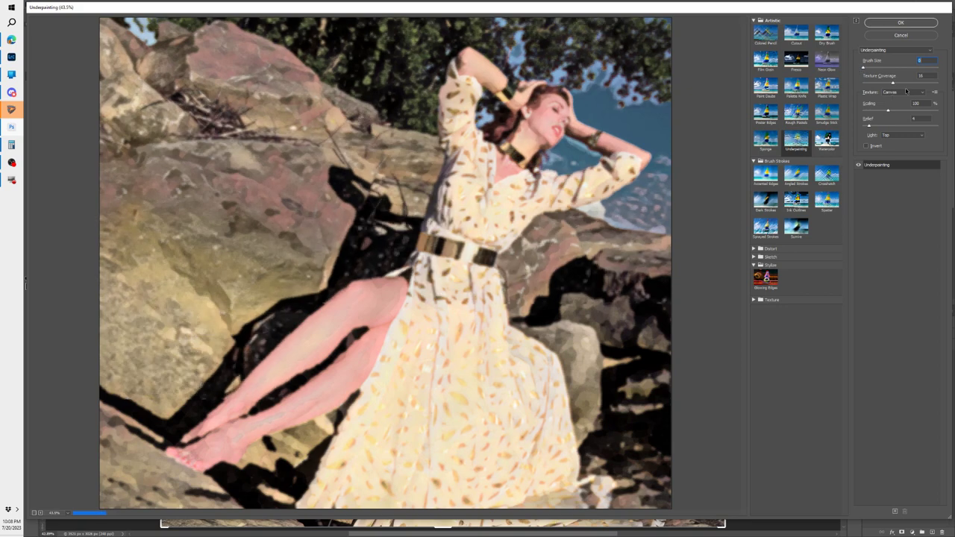
{"action": "left_click_drag", "start_coordinate": [894, 83], "coordinate": [914, 83]}
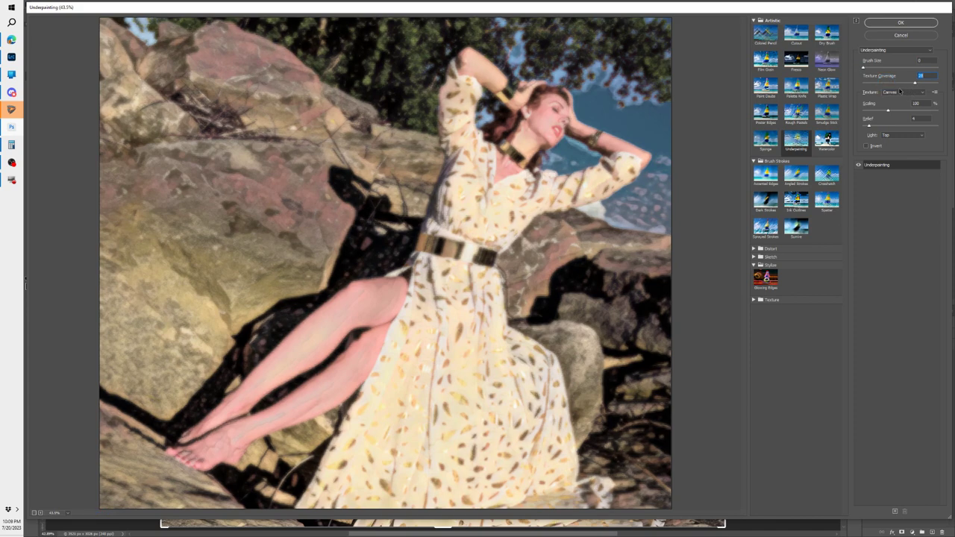
{"action": "type", "text": "4"}
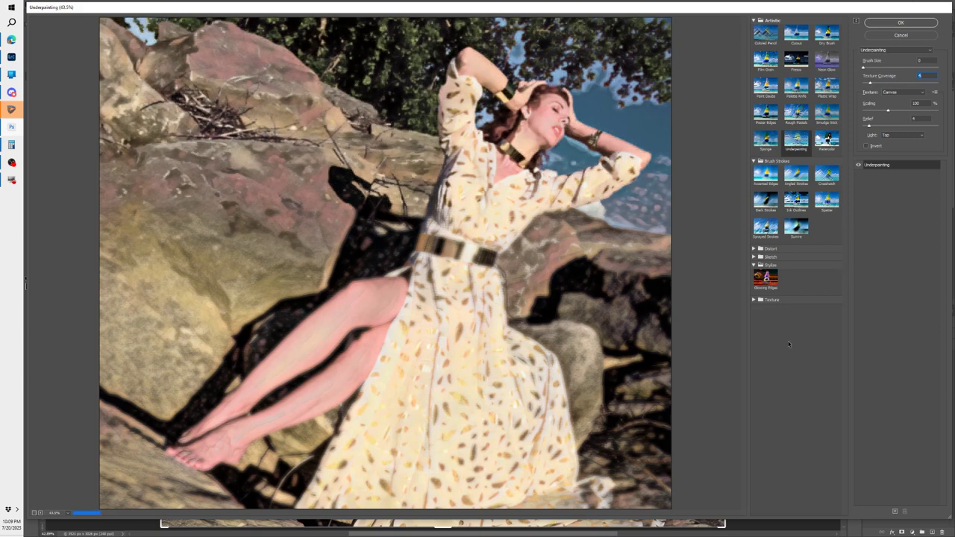
{"action": "left_click", "coordinate": [900, 36]}
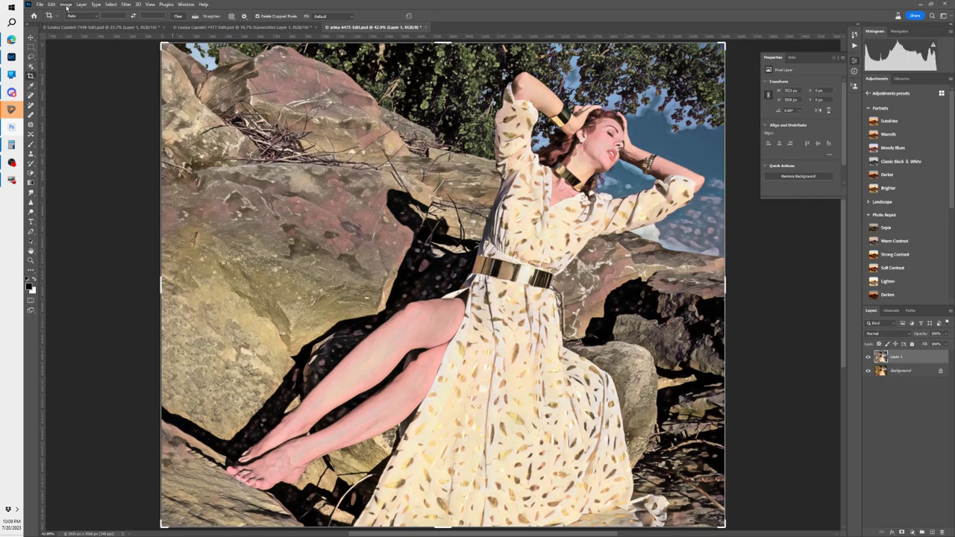
Step: Check the document's 8 bits per channel mode and whether the Filter Gallery command is available
{"action": "left_click", "coordinate": [66, 5]}
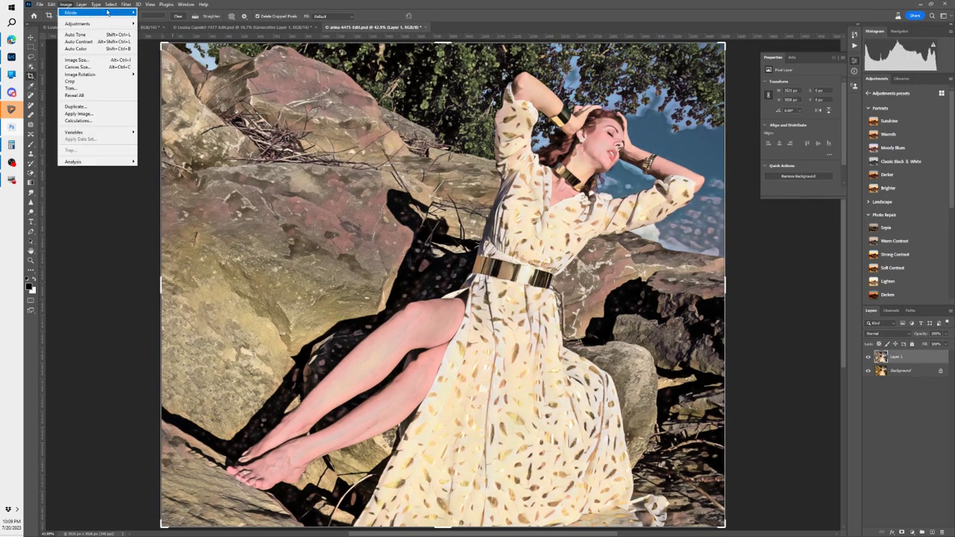
{"action": "mouse_move", "coordinate": [127, 15]}
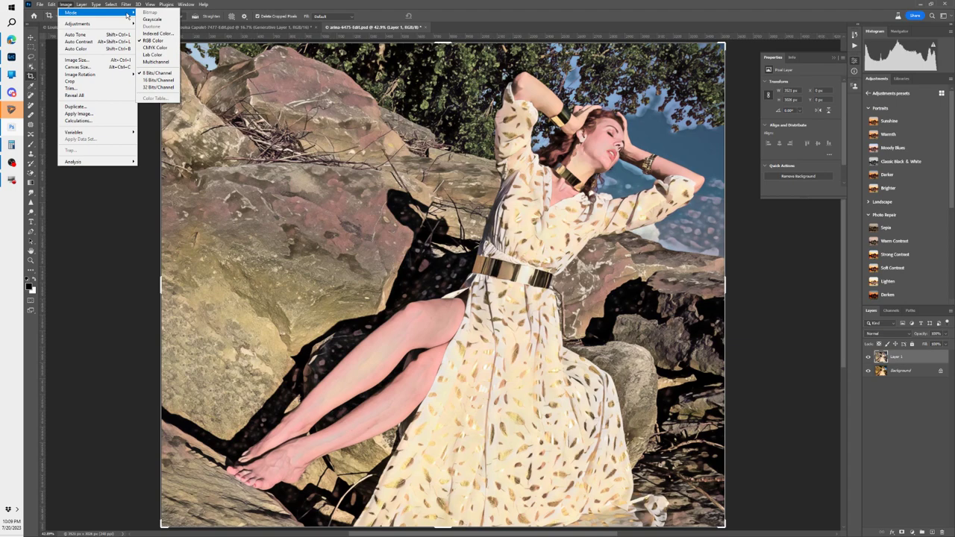
{"action": "left_click", "coordinate": [164, 74]}
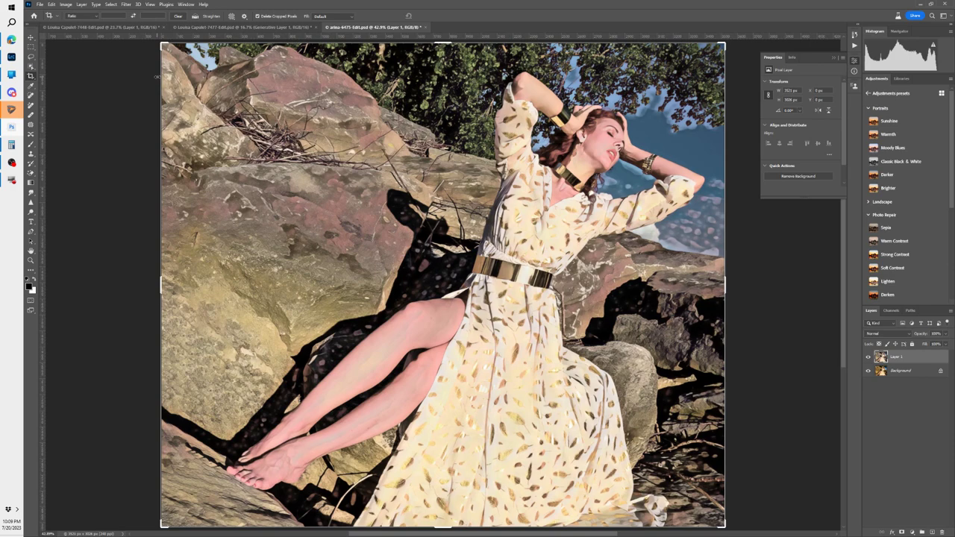
{"action": "left_click", "coordinate": [126, 4]}
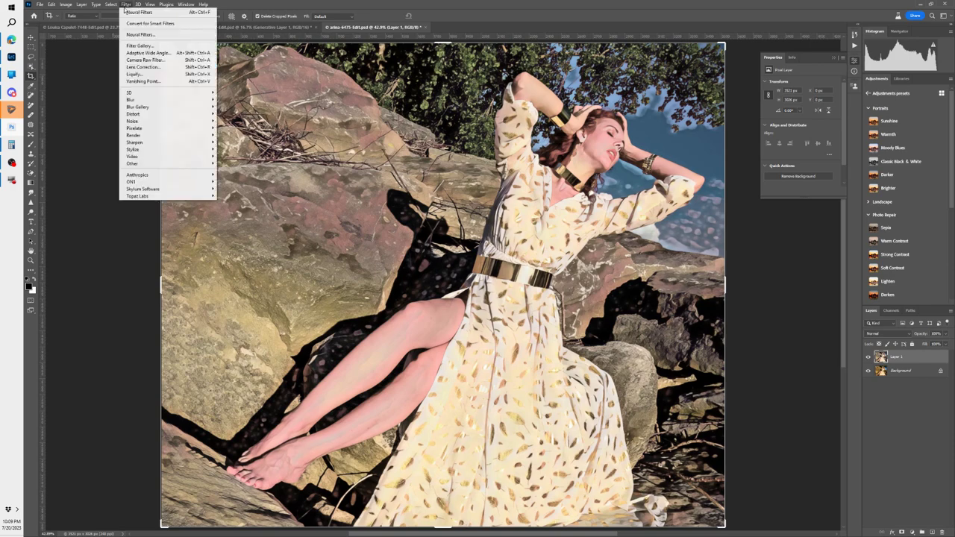
Step: Convert the document to 16 bits per channel, check the Filter Gallery command's availability, and return the document to 8 bits per channel
{"action": "left_click", "coordinate": [82, 5]}
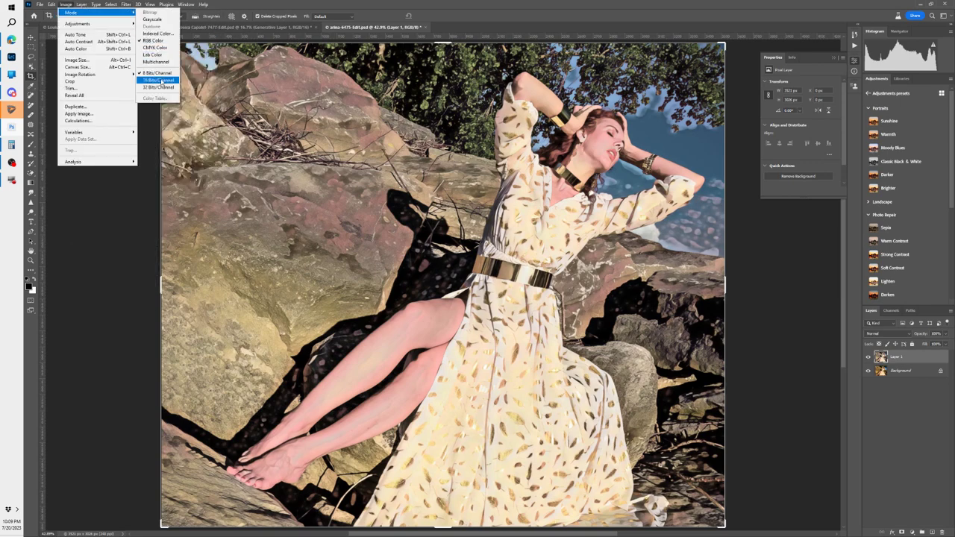
{"action": "left_click", "coordinate": [161, 79]}
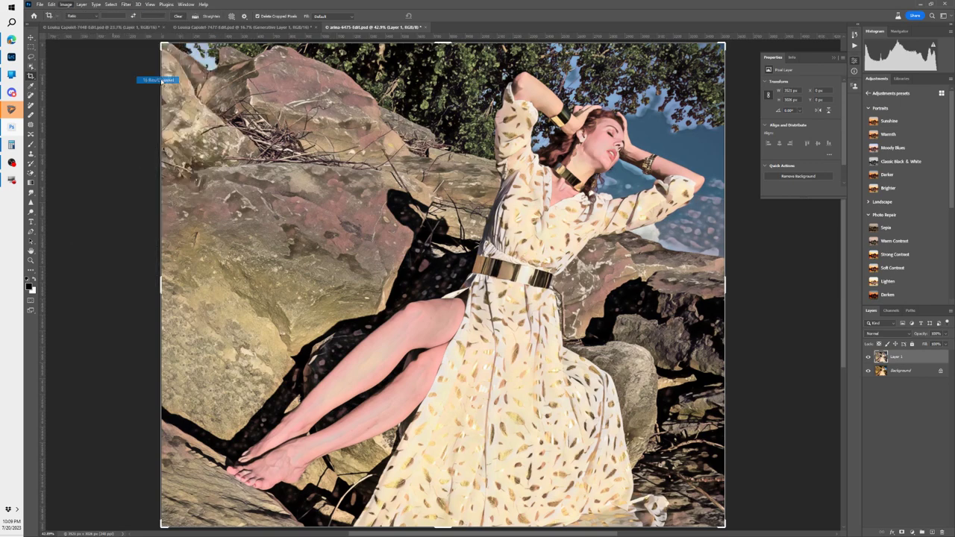
{"action": "left_click", "coordinate": [125, 5]}
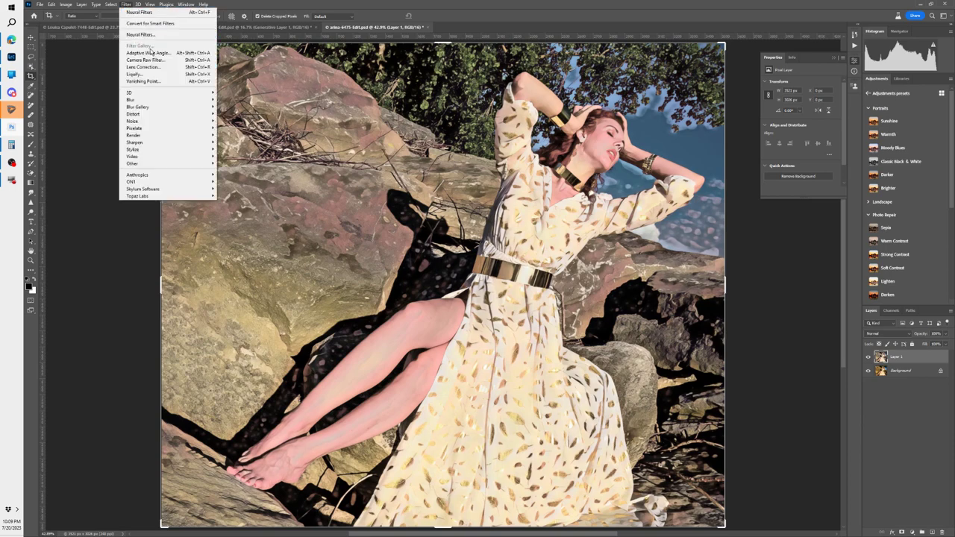
{"action": "mouse_move", "coordinate": [80, 5]}
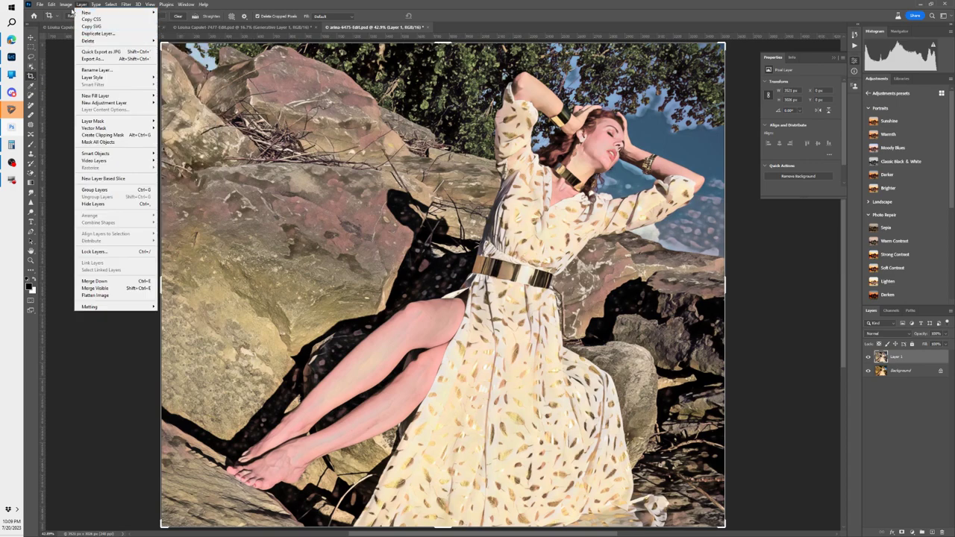
{"action": "mouse_move", "coordinate": [112, 12]}
{"action": "left_click", "coordinate": [158, 73]}
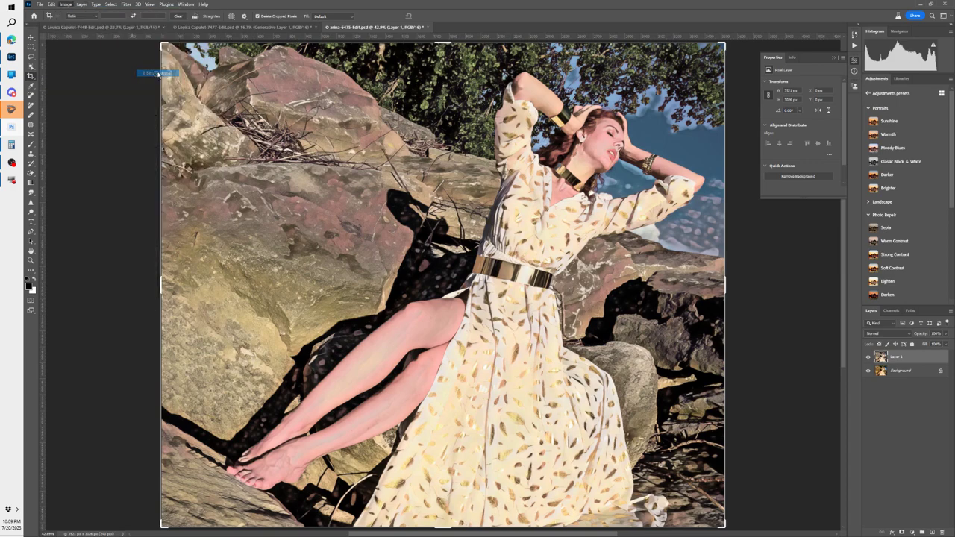
Step: Reopen the Filter Gallery for the styled layer and fit the whole image in the preview
{"action": "left_click", "coordinate": [126, 4]}
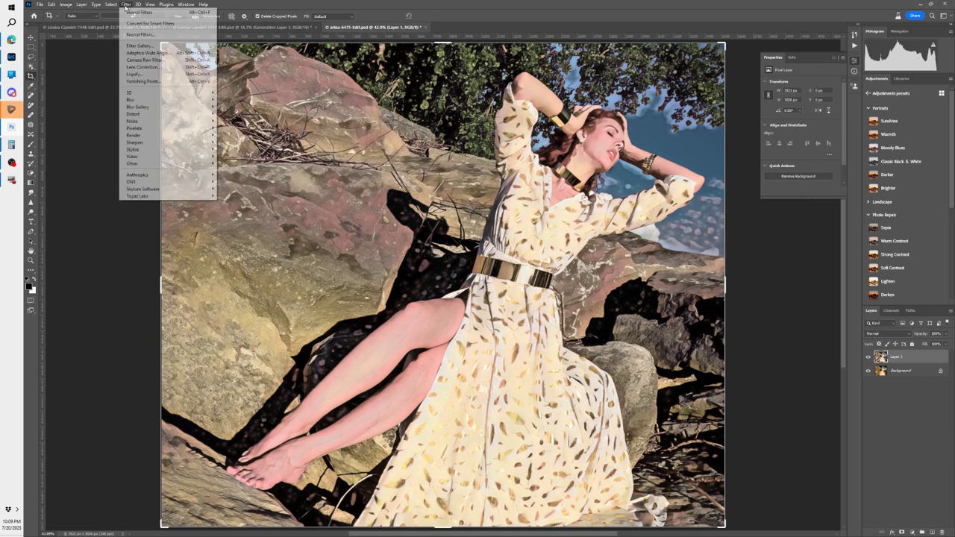
{"action": "left_click", "coordinate": [129, 12]}
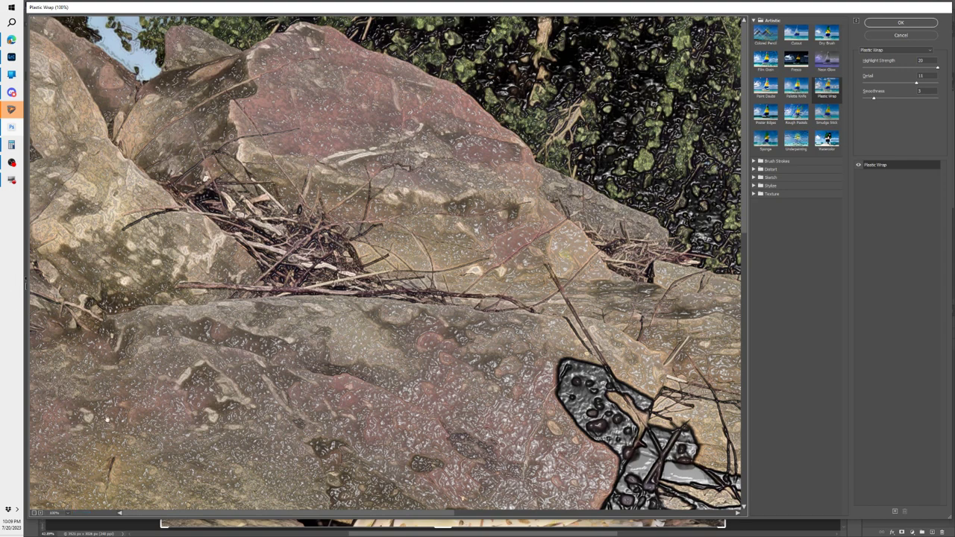
{"action": "left_click", "coordinate": [60, 512]}
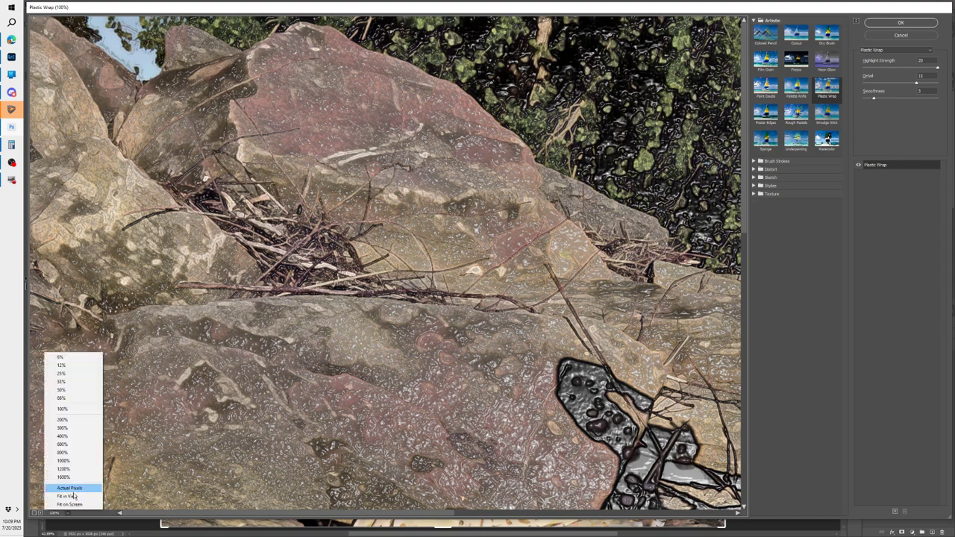
{"action": "left_click", "coordinate": [77, 495]}
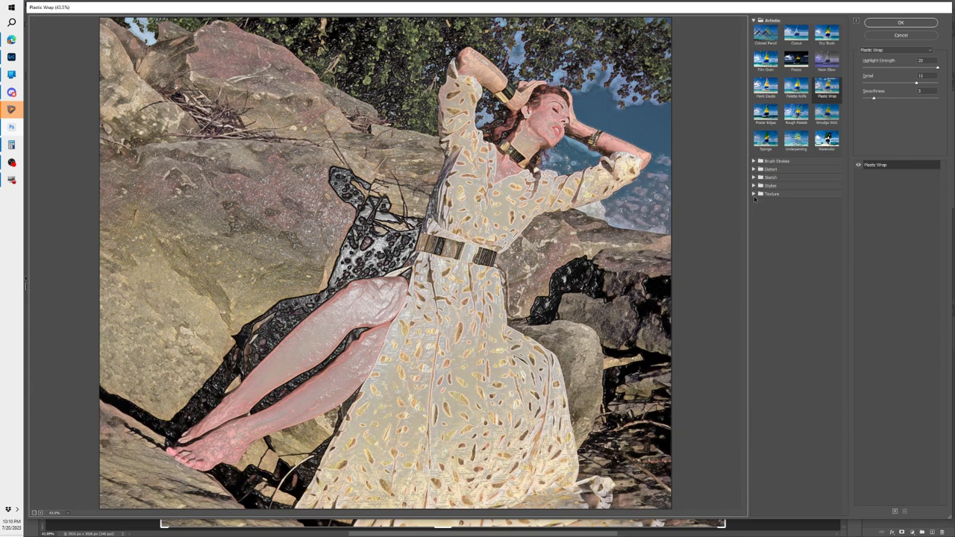
Step: Preview the Stained Glass texture filter with its cell size raised to about 18 and reduced to 2
{"action": "left_click", "coordinate": [754, 194]}
{"action": "left_click", "coordinate": [796, 234]}
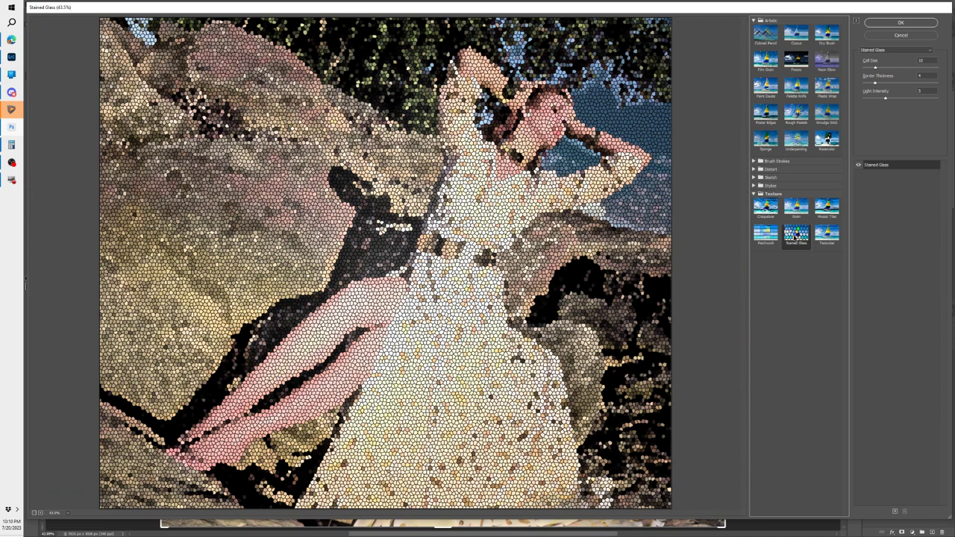
{"action": "left_click", "coordinate": [875, 69]}
{"action": "left_click_drag", "start_coordinate": [878, 68], "coordinate": [897, 72]}
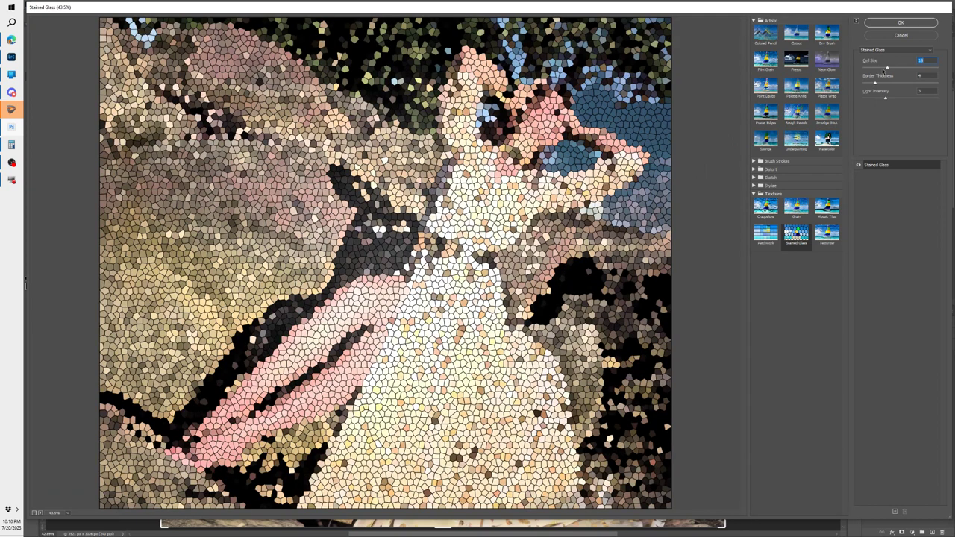
{"action": "left_click_drag", "start_coordinate": [885, 69], "coordinate": [863, 68]}
Step: Compare the Texturizer and Stained Glass texture filters in the preview, and leave the Canvas Texturizer selected
{"action": "left_click", "coordinate": [827, 235]}
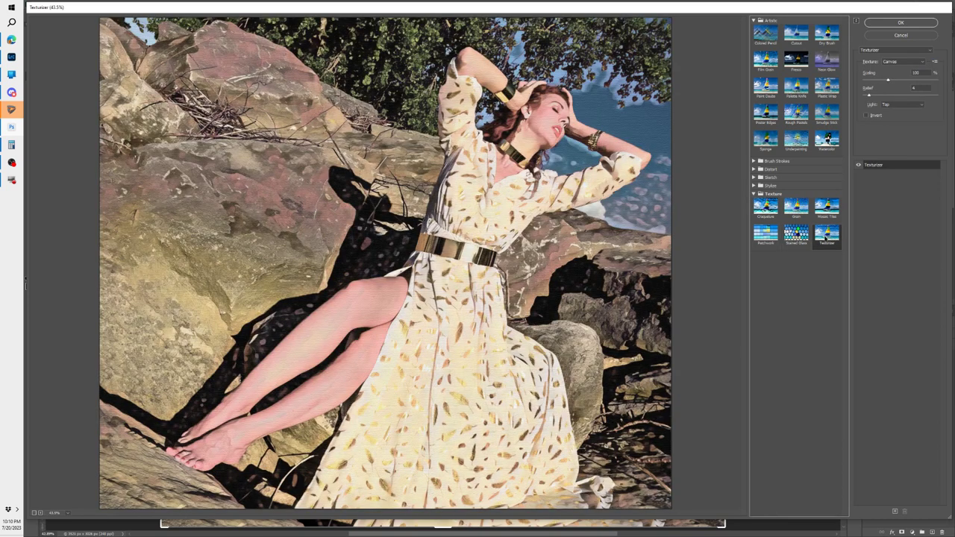
{"action": "left_click", "coordinate": [795, 234]}
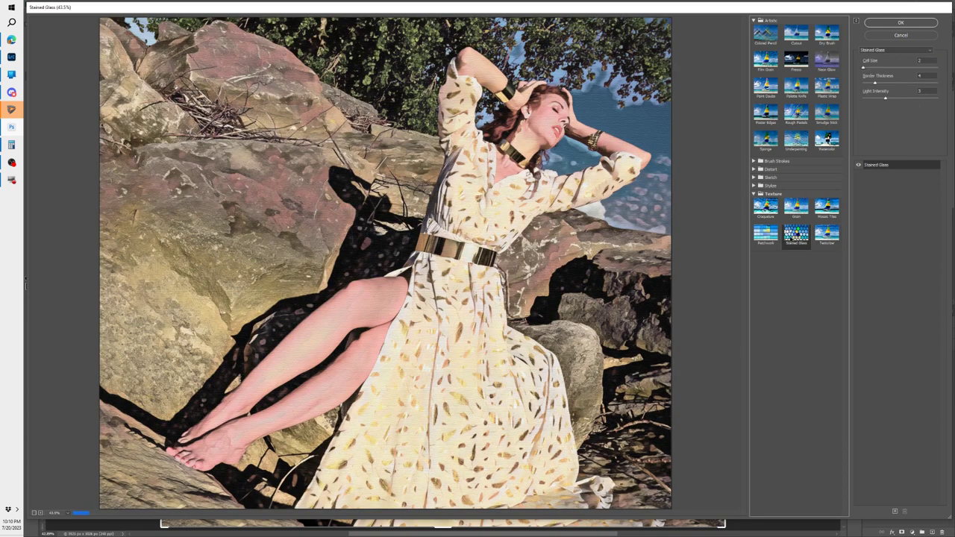
{"action": "left_click", "coordinate": [827, 236]}
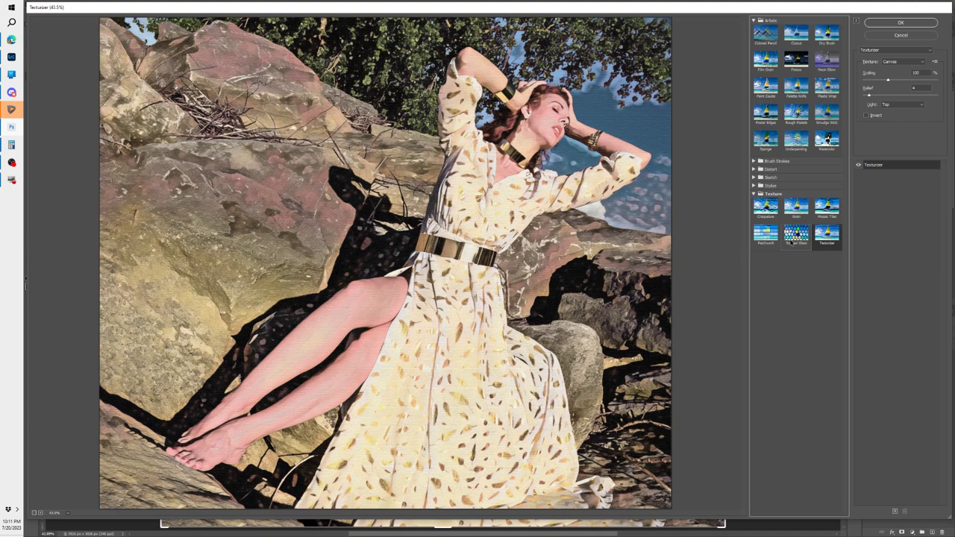
{"action": "left_click", "coordinate": [827, 234]}
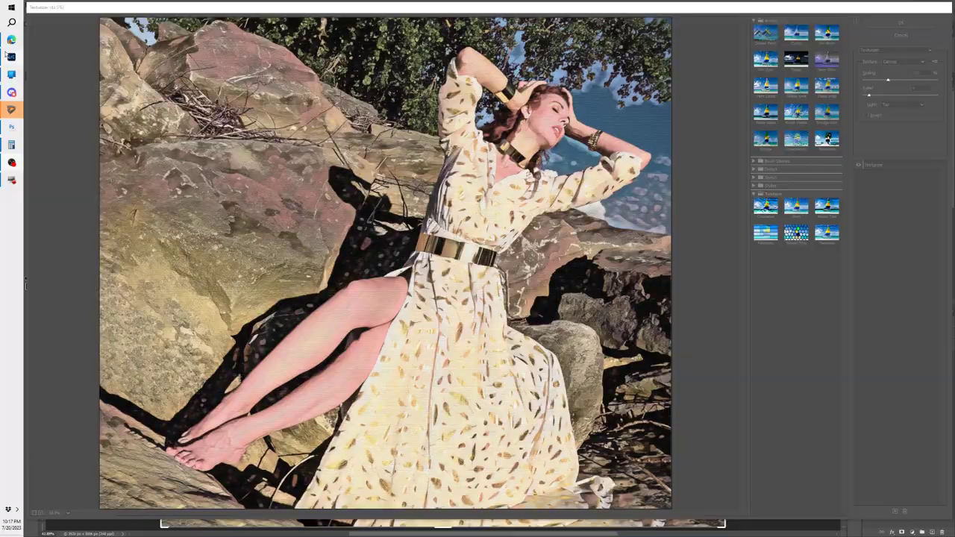
Step: Switch to the Jitsi Meet session in the browser, stop sharing the screen, and show all participants in tile view
{"action": "left_click", "coordinate": [9, 55]}
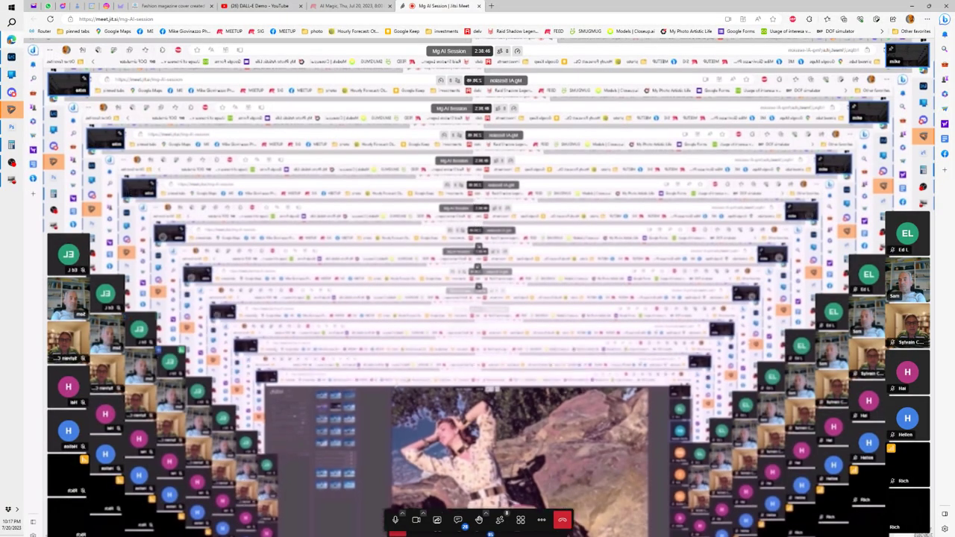
{"action": "left_click", "coordinate": [437, 520]}
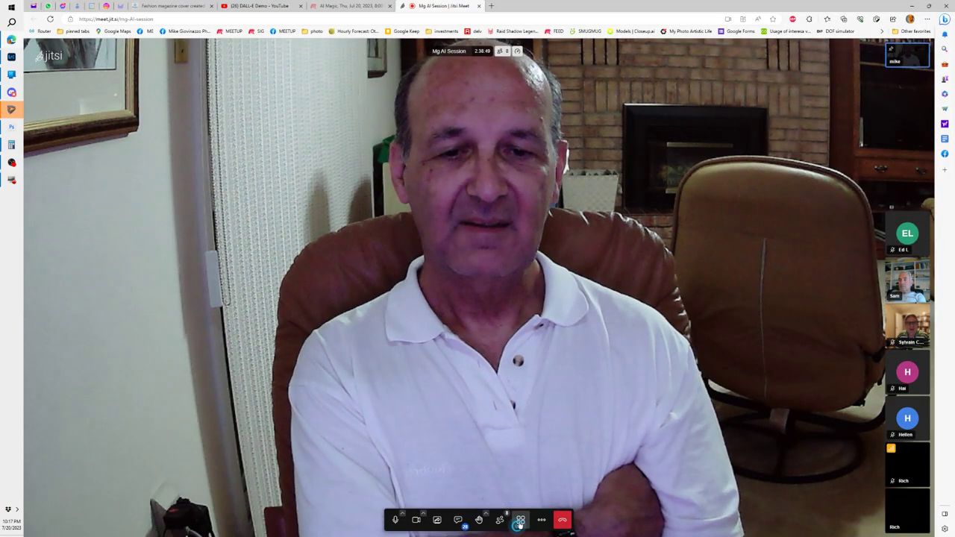
{"action": "left_click", "coordinate": [520, 522]}
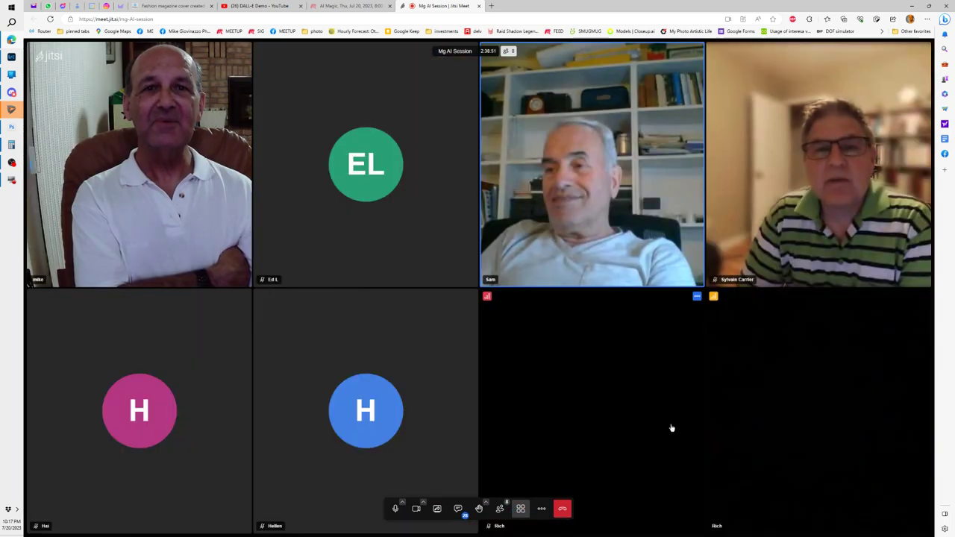